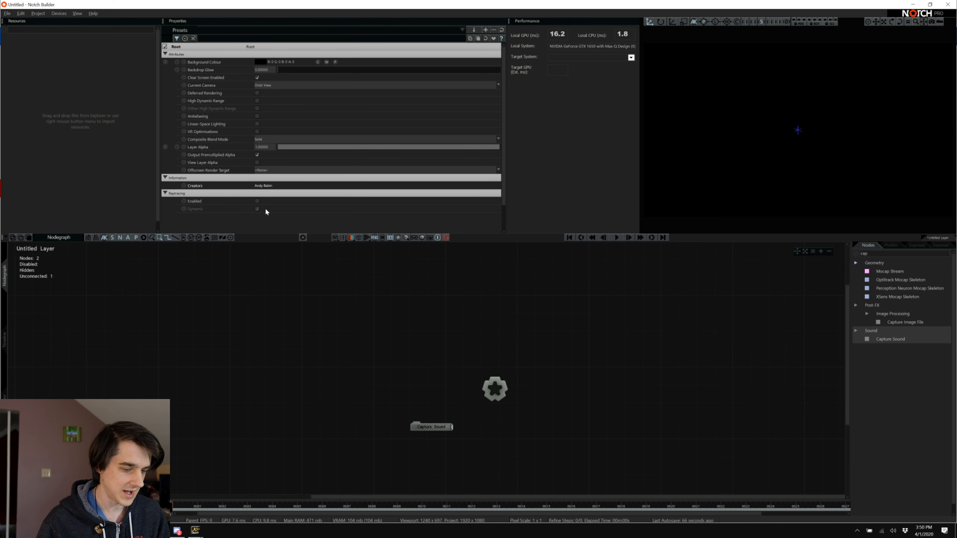
Switch to X32 Edit, narrow the mixer window, and return to Notch Builder.
key("alt+Tab")
key("alt+Tab")
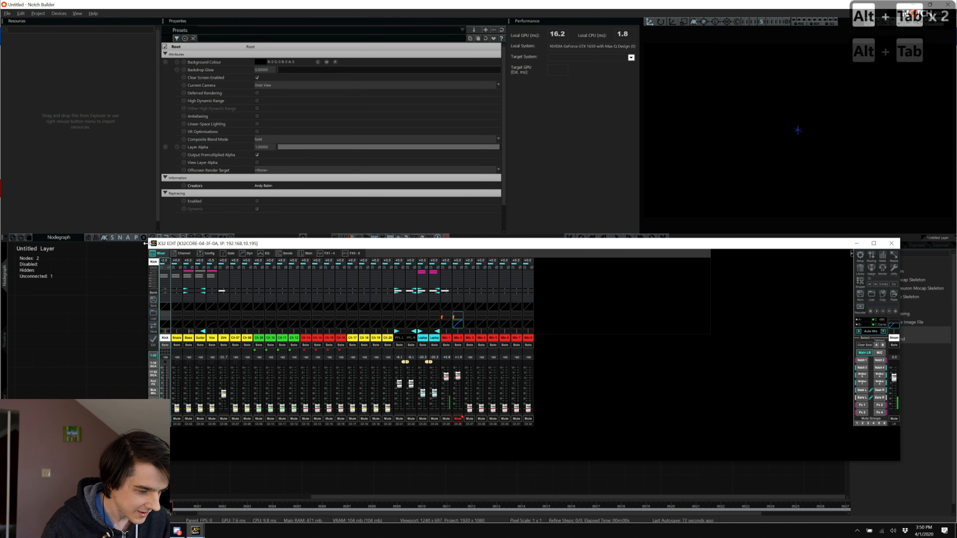
left_click_drag(149, 244, 175, 244)
left_click(107, 4)
Set ASIO MADIface USB as the audio capture device, enable Use ASIO in Exported Block, and confirm.
left_click(61, 15)
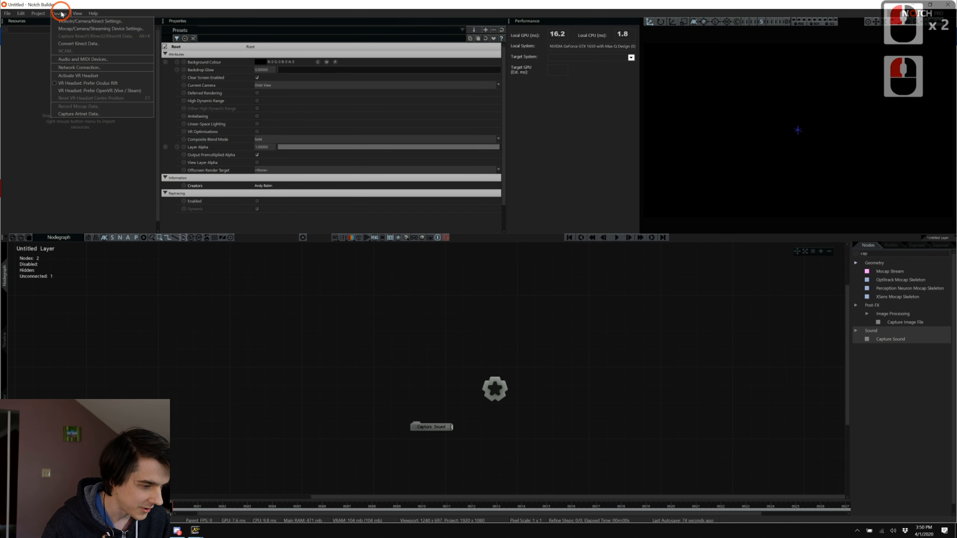
left_click(98, 59)
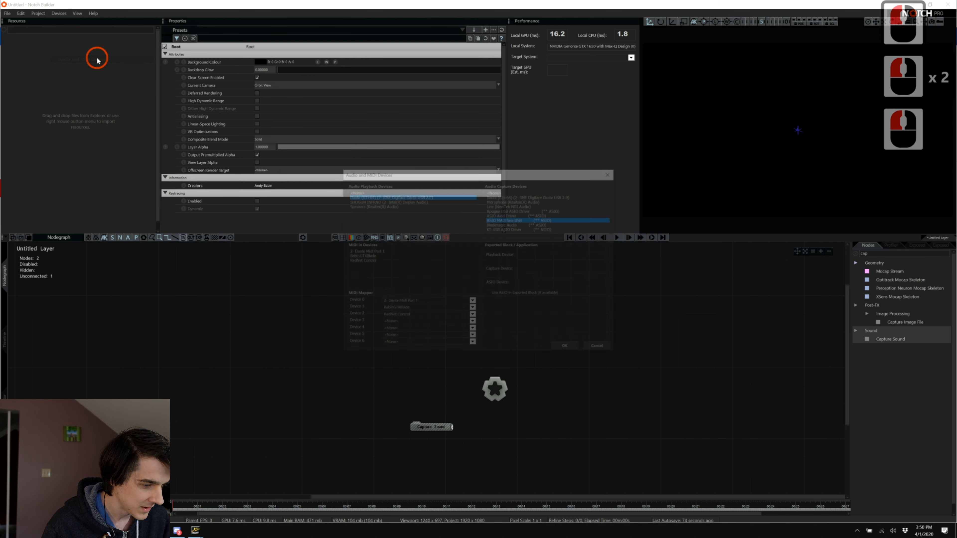
left_click(503, 219)
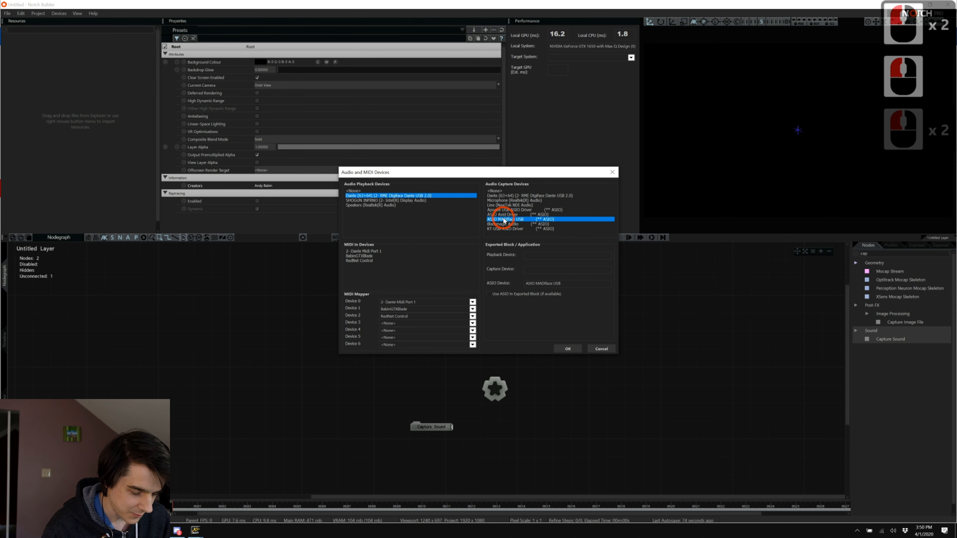
left_click(496, 294)
left_click(565, 349)
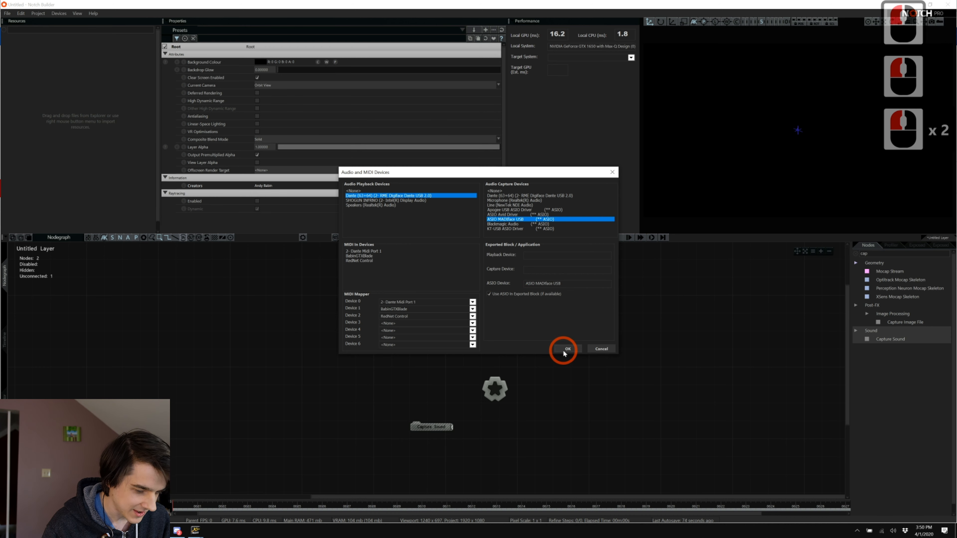
left_click(568, 349)
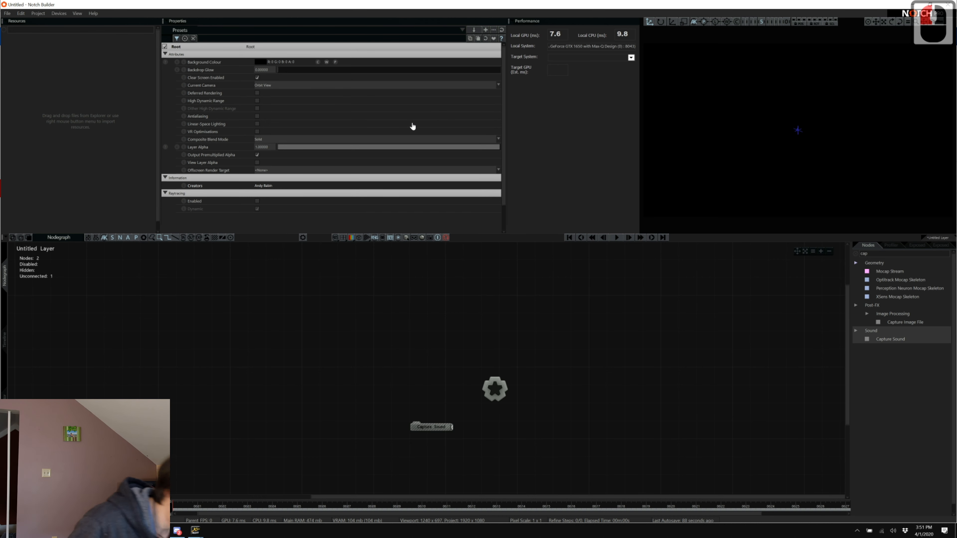
Save the project with Ctrl+S under the file name 'Audio stream 2'.
key("ctrl+s")
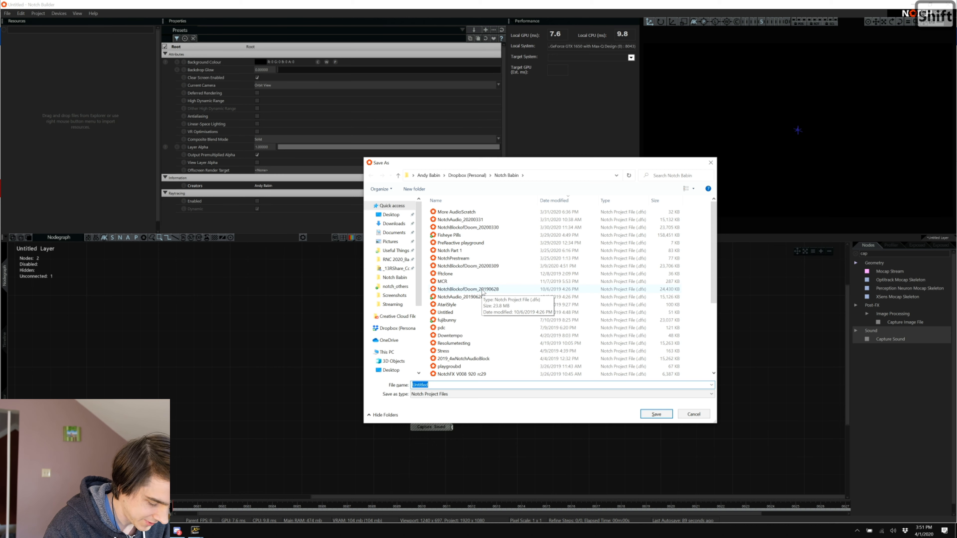
type("Audio stream 2")
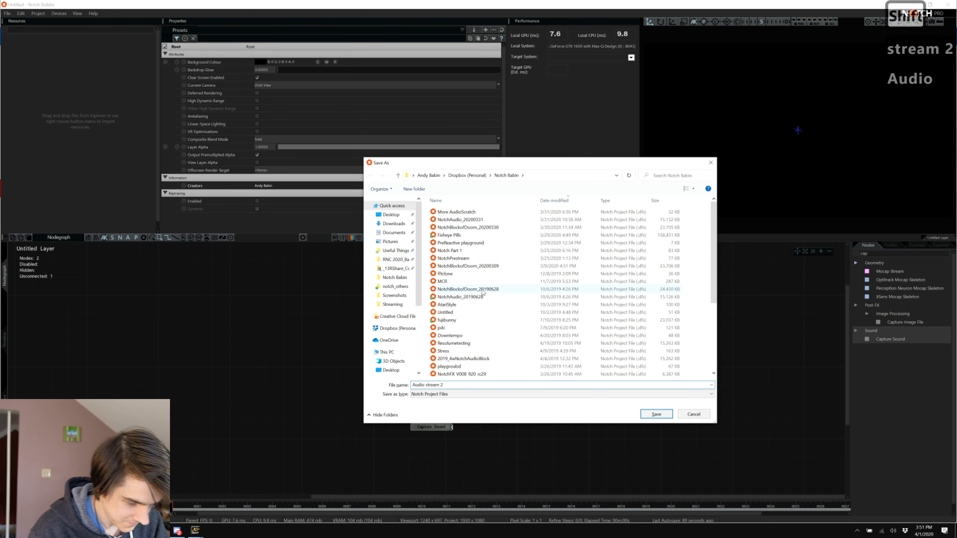
key("Return")
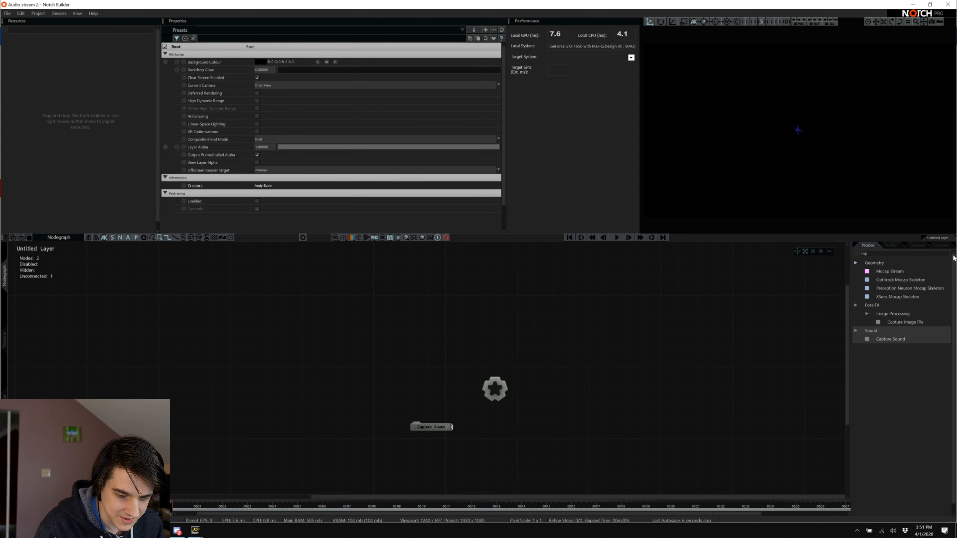
Clear the Nodes search, expand Modifiers, and place a Sound Modifier node beside Capture Sound.
left_click(952, 256)
left_click(950, 254)
triple_click(919, 252)
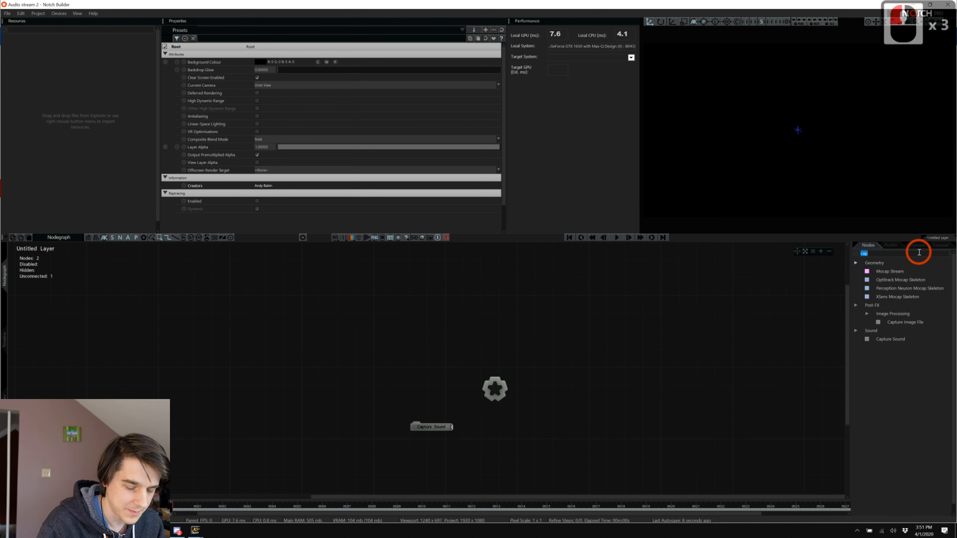
key("BackSpace")
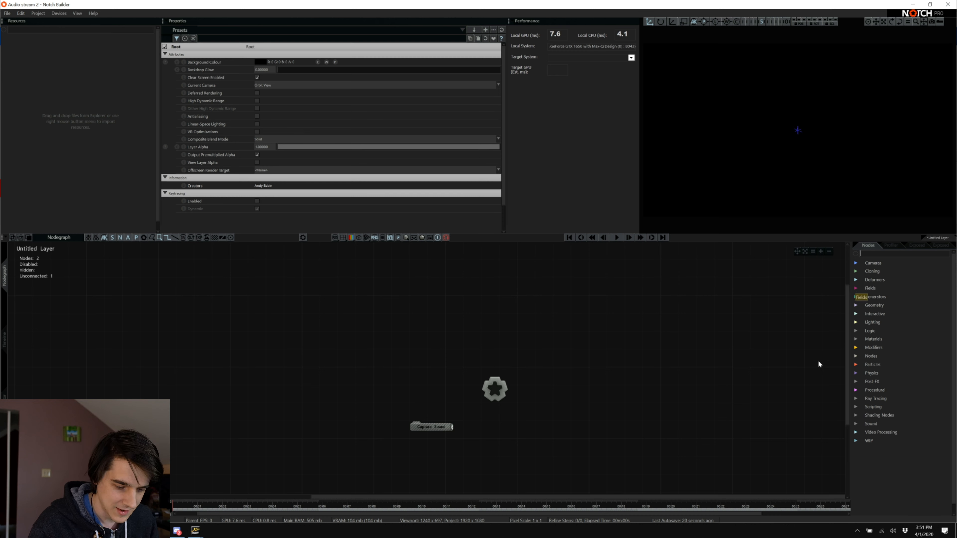
scroll(600, 343, "down", 7)
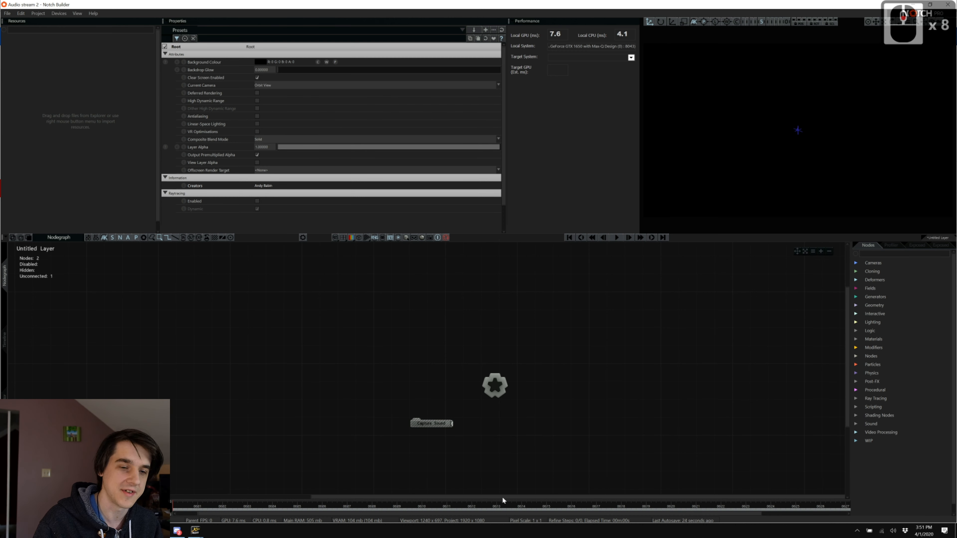
left_click(856, 348)
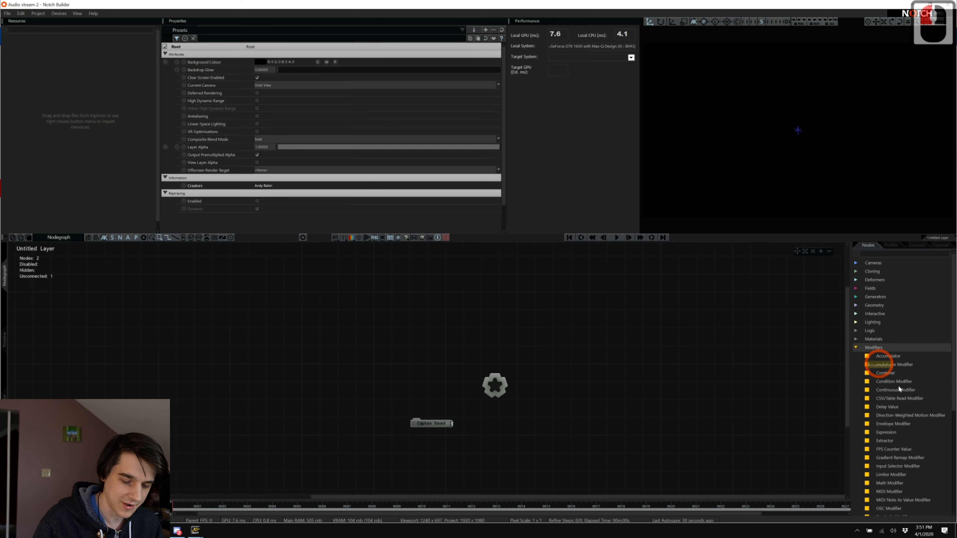
scroll(883, 412, "down", 13)
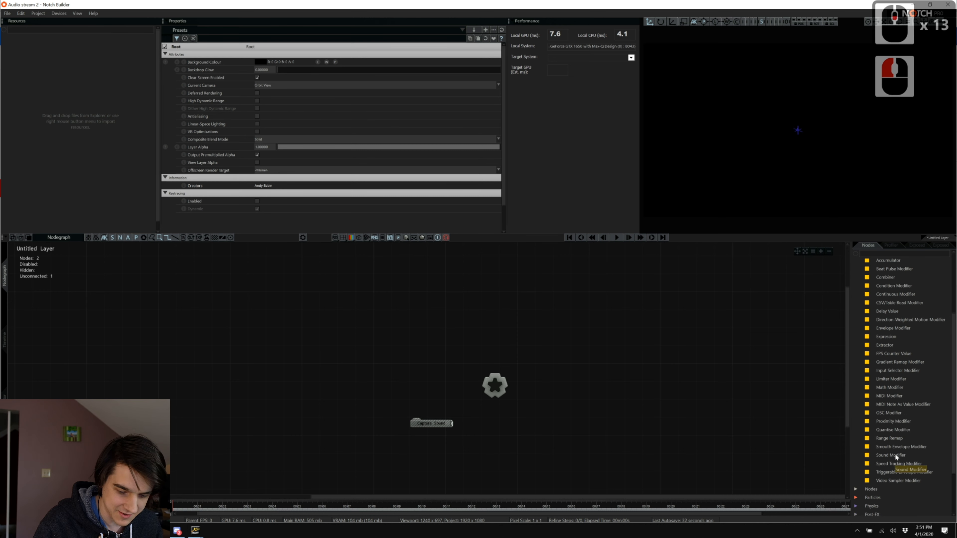
left_click_drag(890, 455, 559, 425)
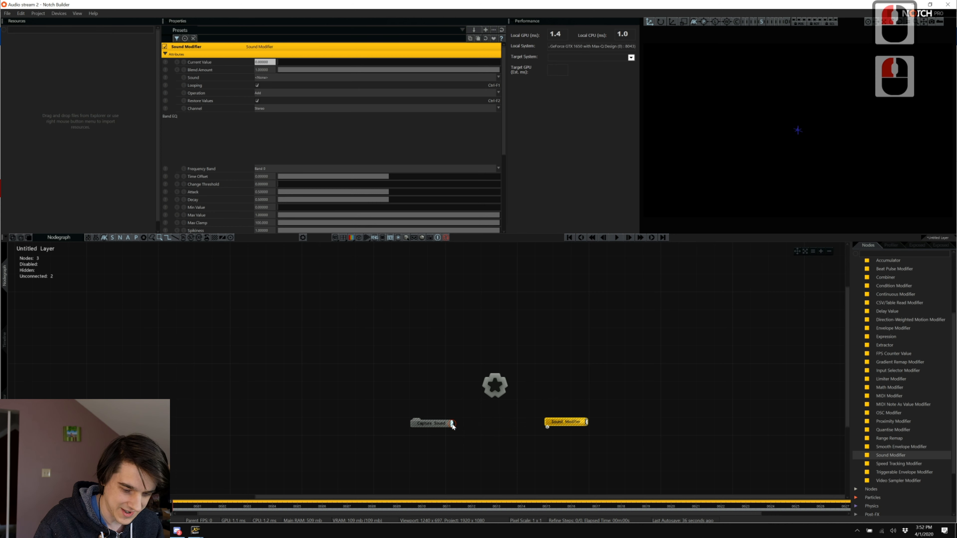
Try wiring Capture Sound into Sound Modifier, then search 'light' and place an Area Light node.
left_click_drag(452, 423, 545, 428)
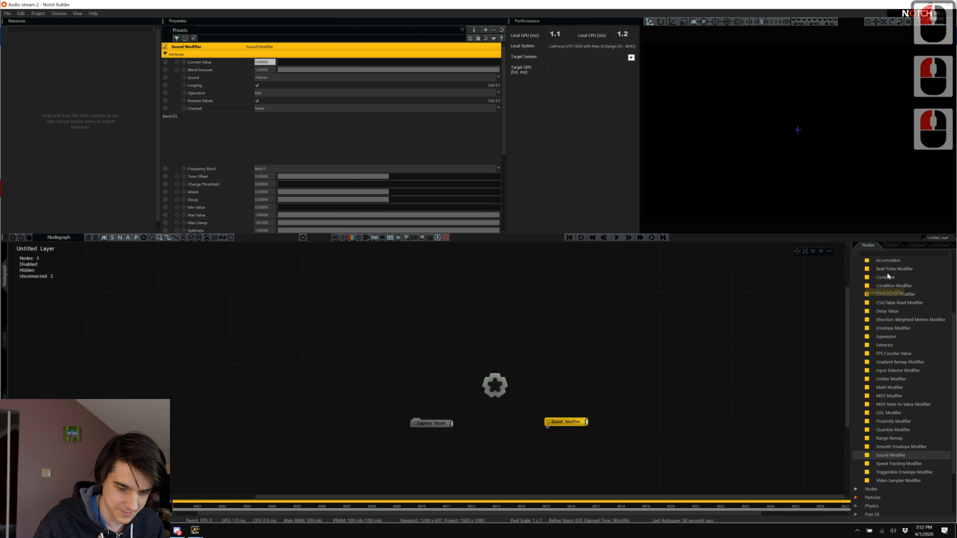
left_click(889, 253)
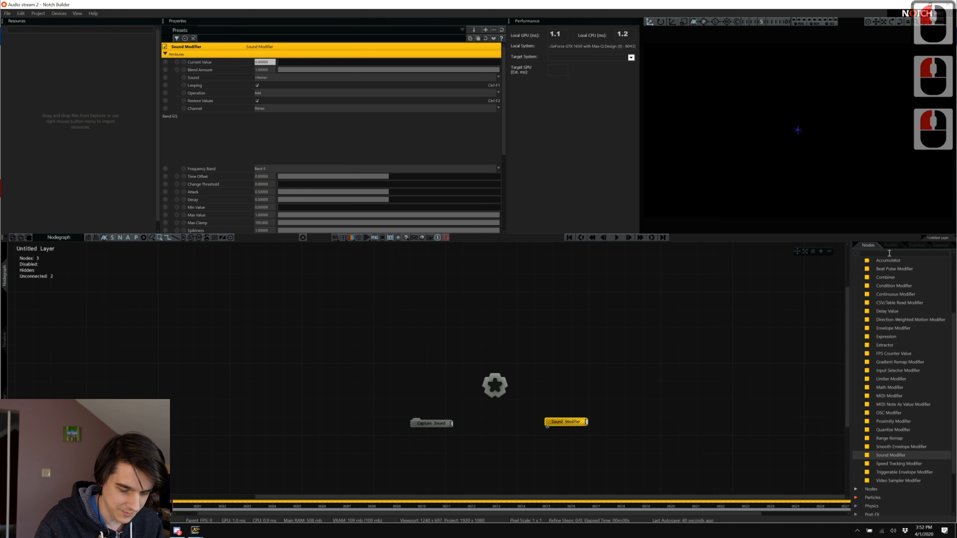
type("light")
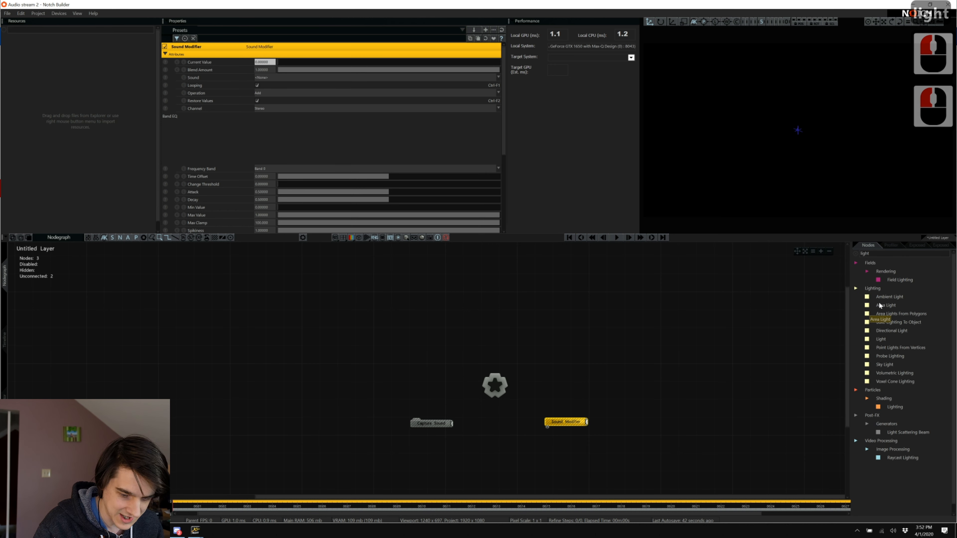
left_click_drag(885, 305, 656, 348)
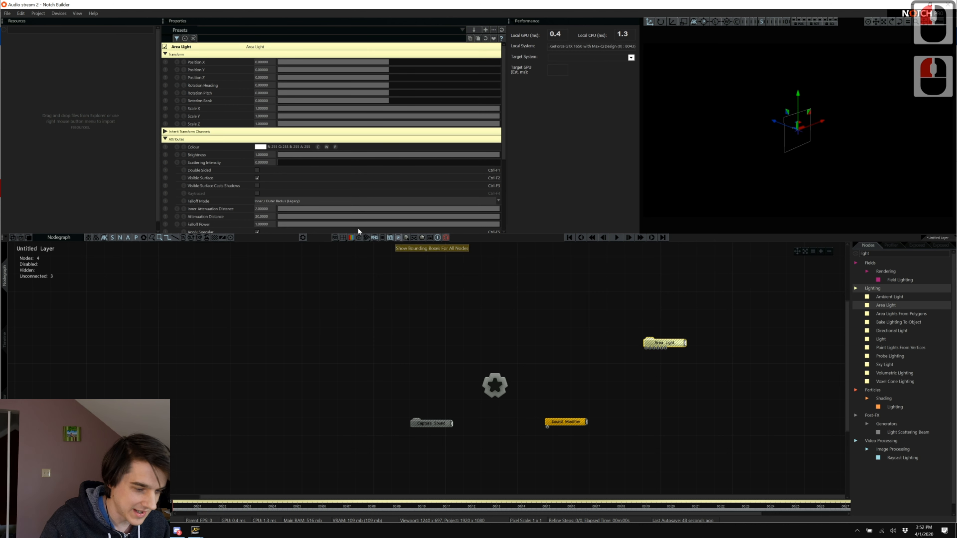
Set the Area Light's Scale X to 0.07, move it nearer the Root, and wire it in.
scroll(294, 188, "down", 5)
scroll(285, 173, "up", 10)
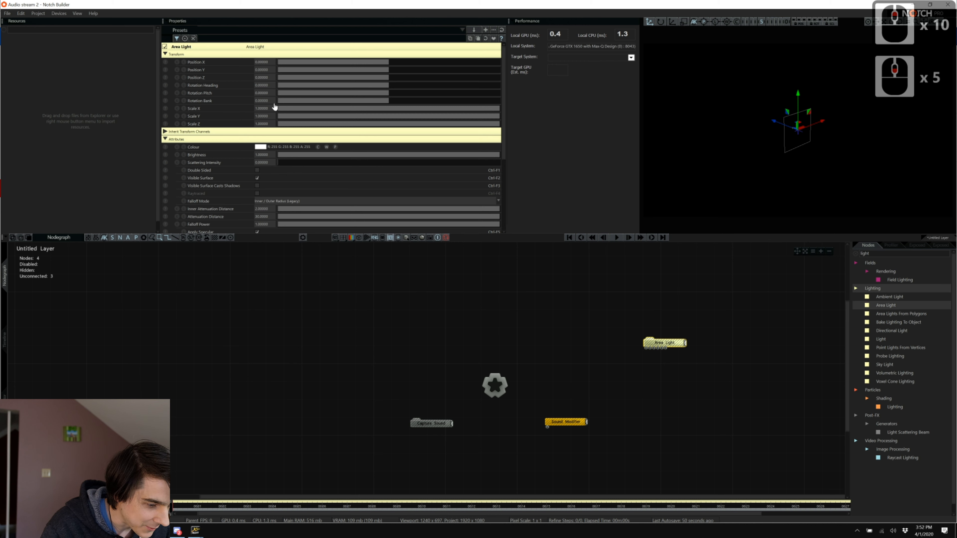
left_click(270, 109)
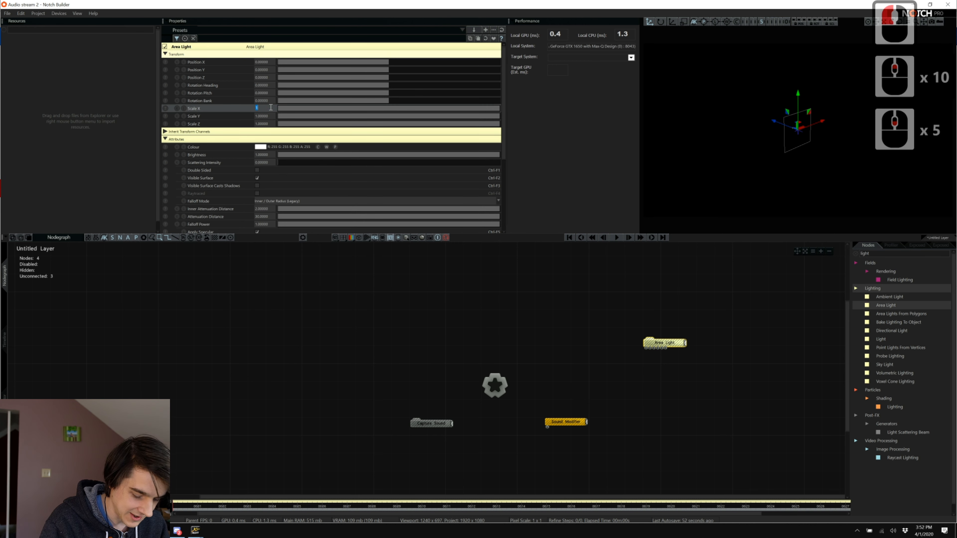
type("-")
key("BackSpace")
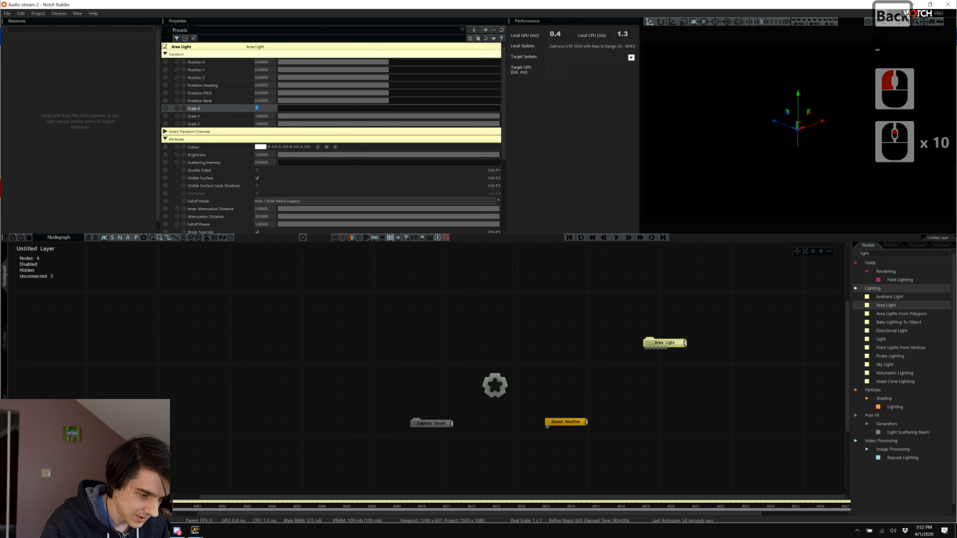
type("0.0")
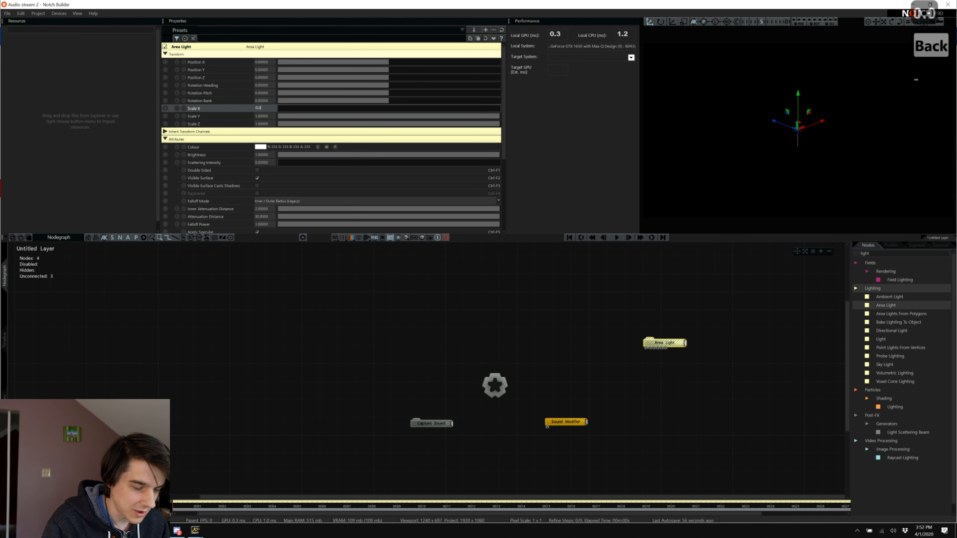
type("7")
key("Return")
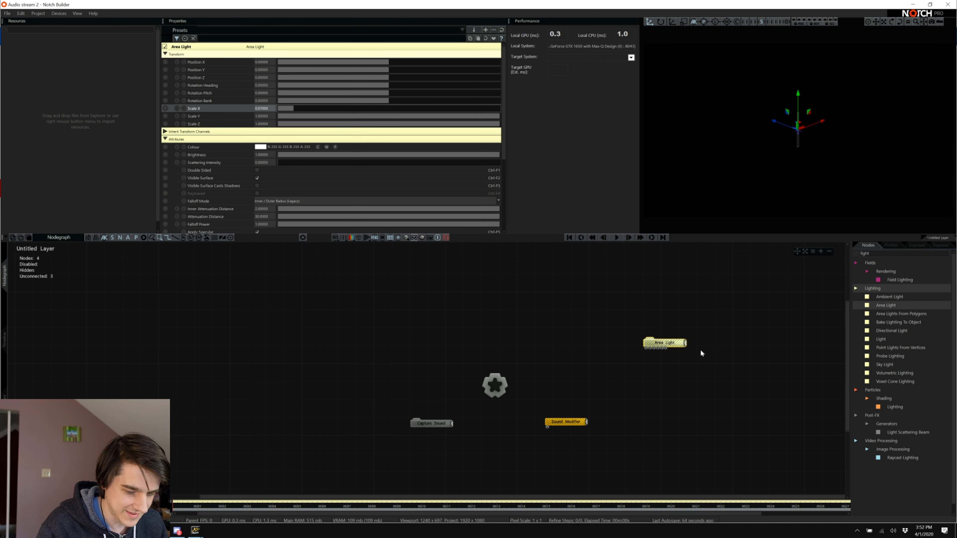
left_click_drag(674, 341, 594, 350)
left_click_drag(504, 384, 575, 352)
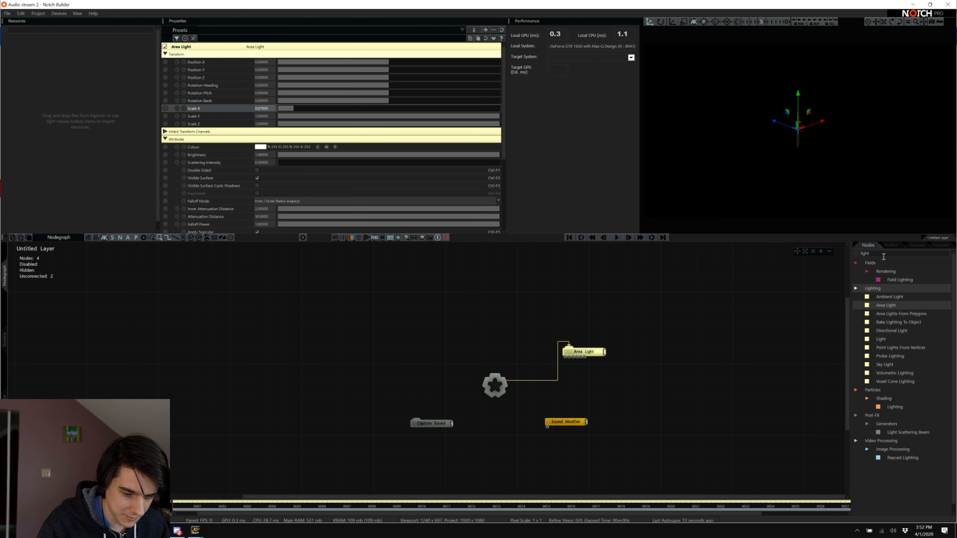
Add a Camera node, pull it back in depth, and view the scene through it.
left_click(882, 257)
type("cam")
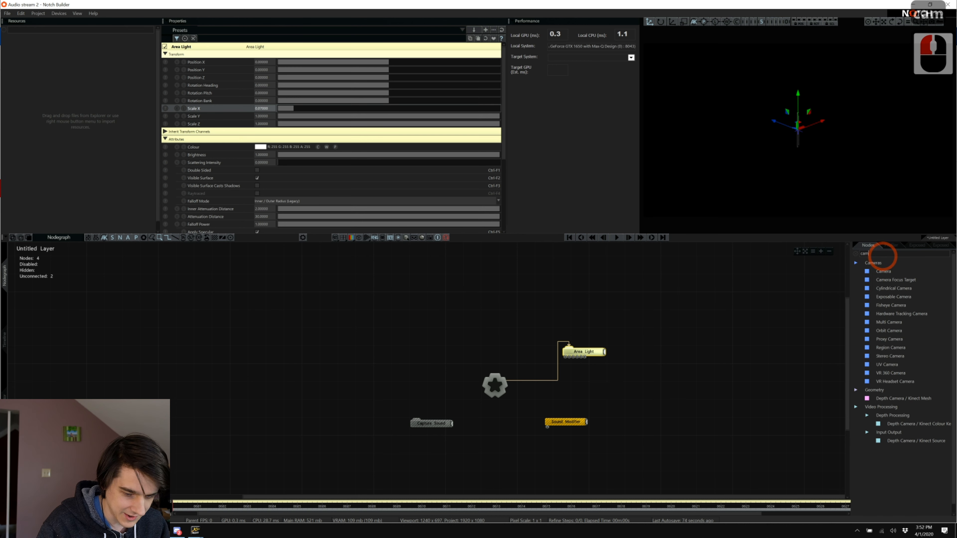
left_click(880, 271)
left_click_drag(880, 271, 599, 301)
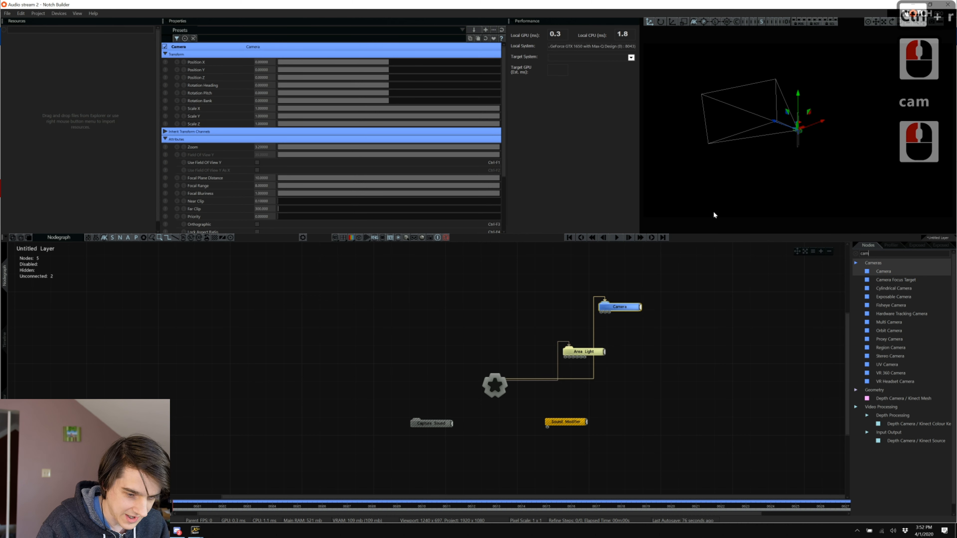
left_click_drag(774, 126, 850, 167)
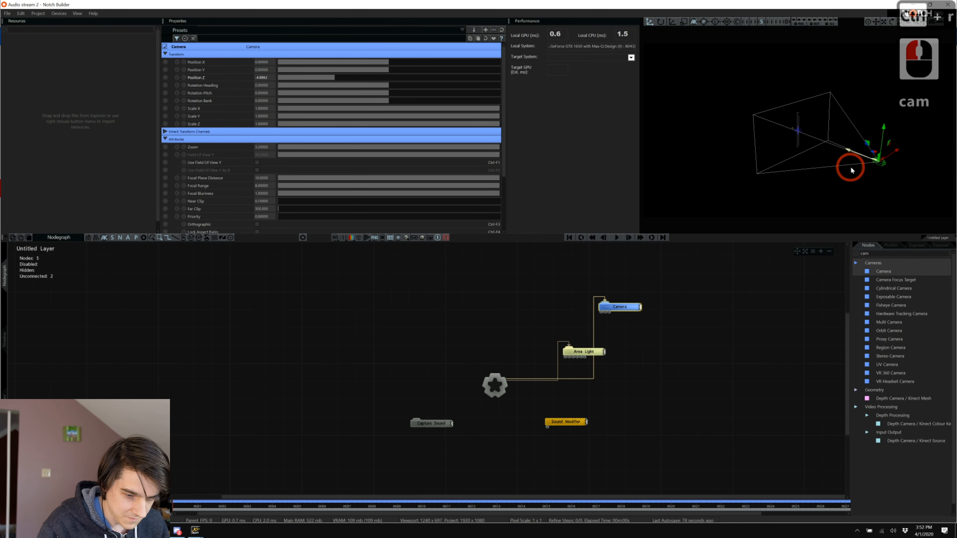
key("ctrl+r")
left_click(786, 21)
left_click(619, 259)
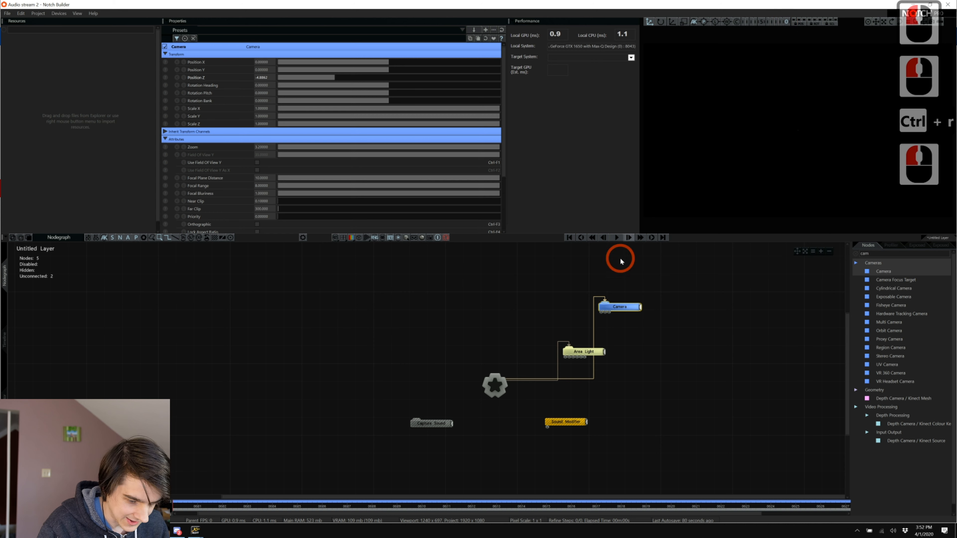
Search the node library for 'vo' and place a Volumetric Lighting node in the nodegraph.
left_click(575, 351)
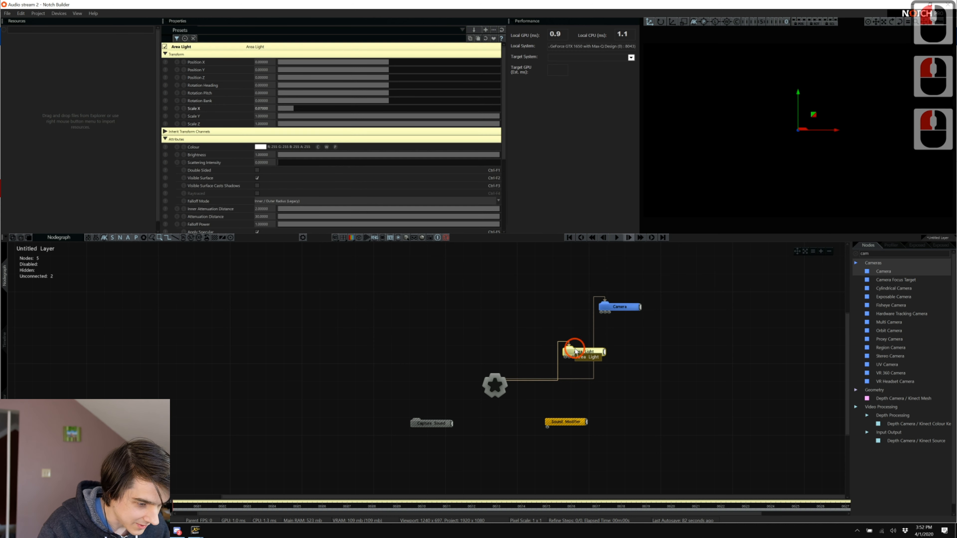
scroll(267, 170, "down", 6)
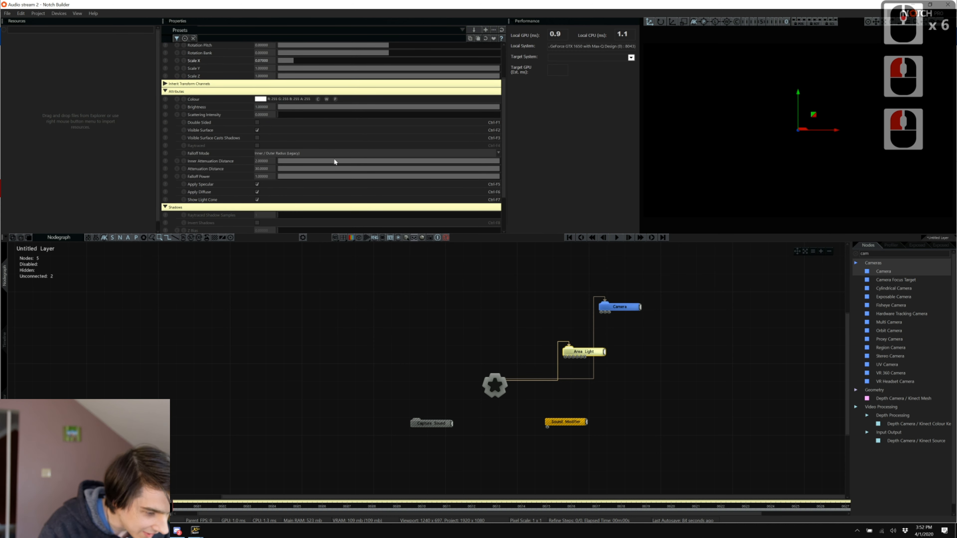
left_click(870, 252)
type("vo")
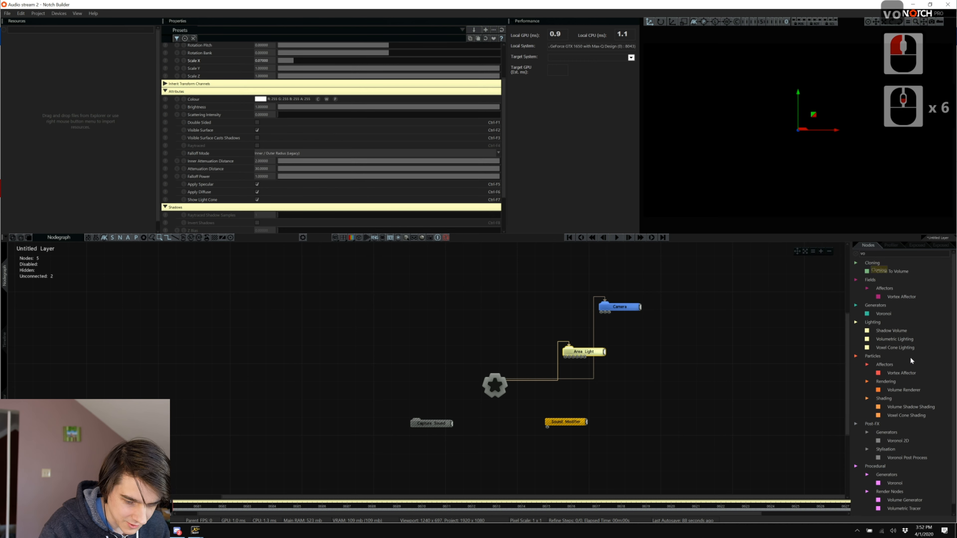
left_click_drag(895, 339, 347, 320)
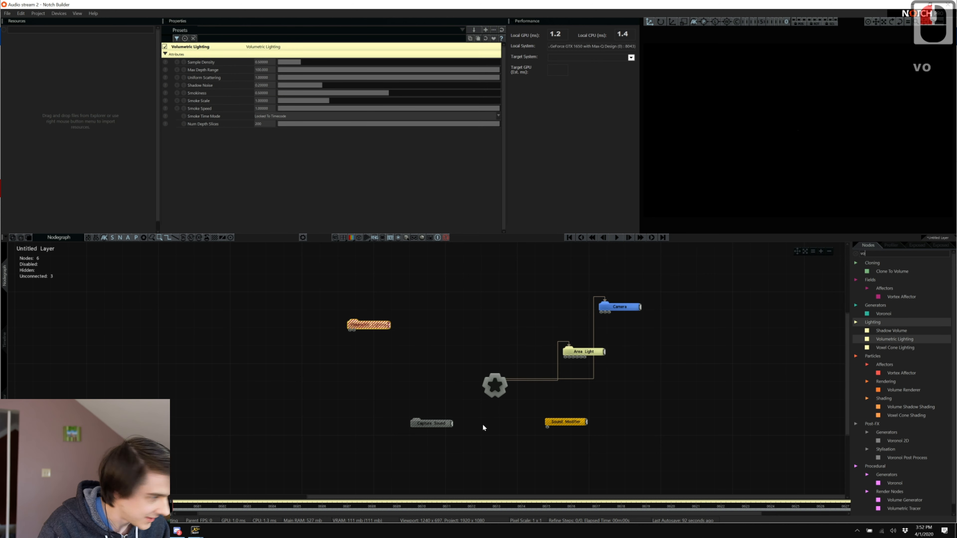
Connect Volumetric Lighting to the Root, enable Deferred Rendering, then reselect the Area Light.
key("ctrl+r")
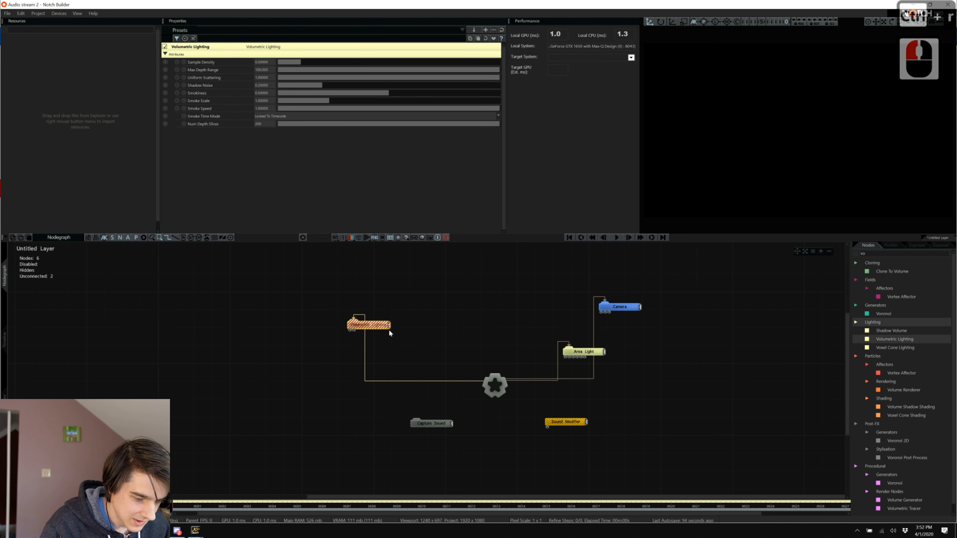
left_click(465, 319)
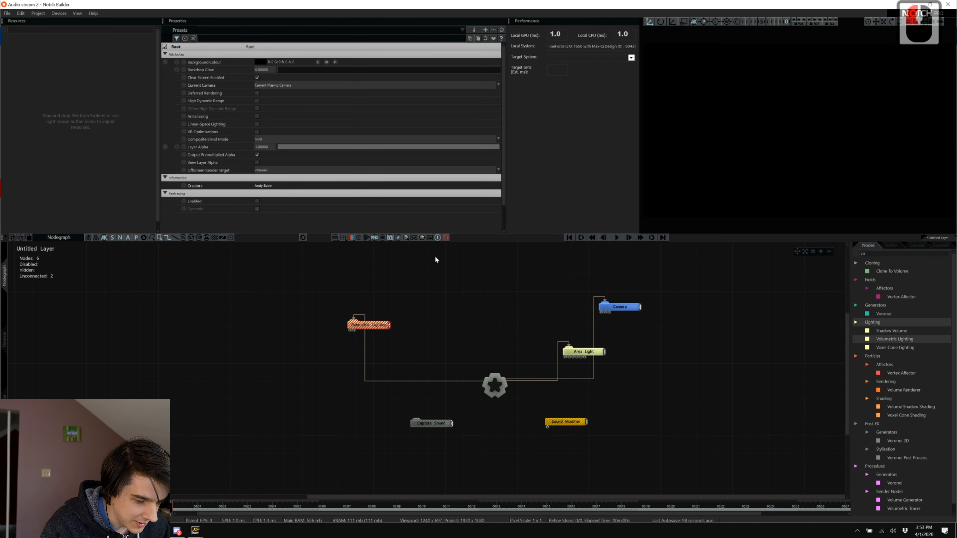
left_click(495, 385)
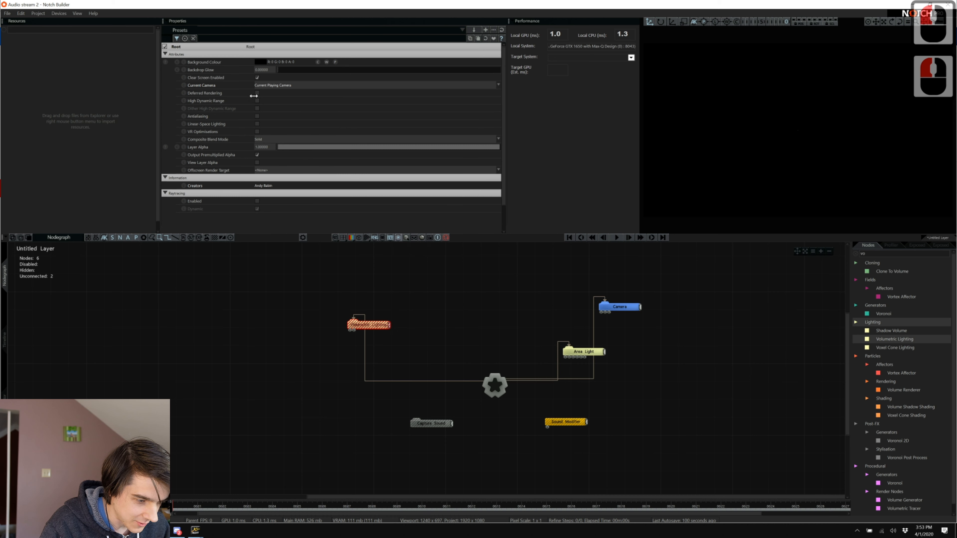
left_click(257, 93)
left_click(427, 250)
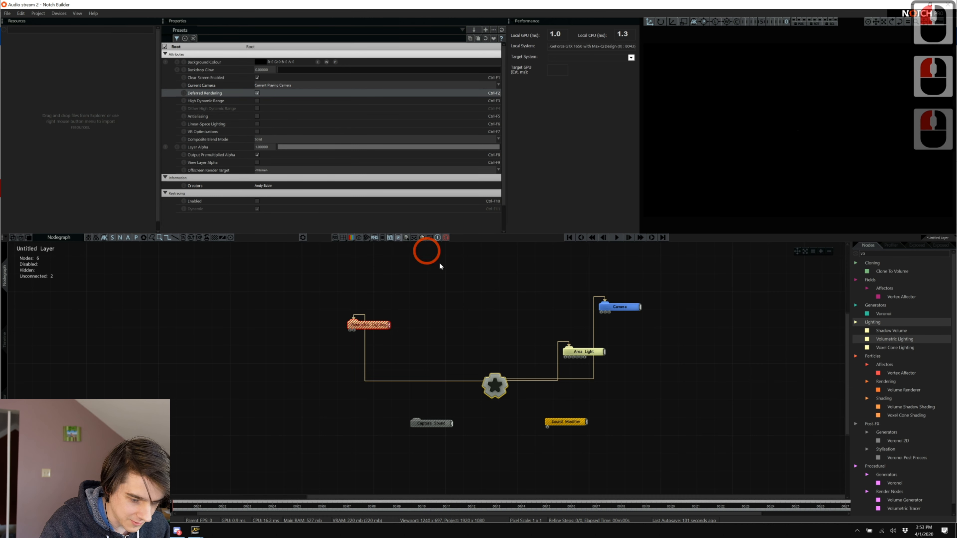
left_click(576, 349)
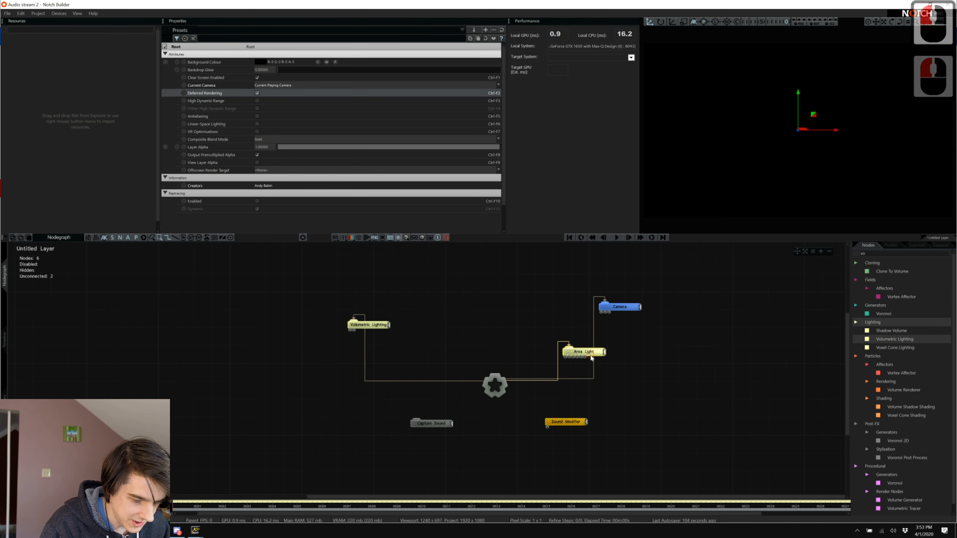
left_click(390, 155)
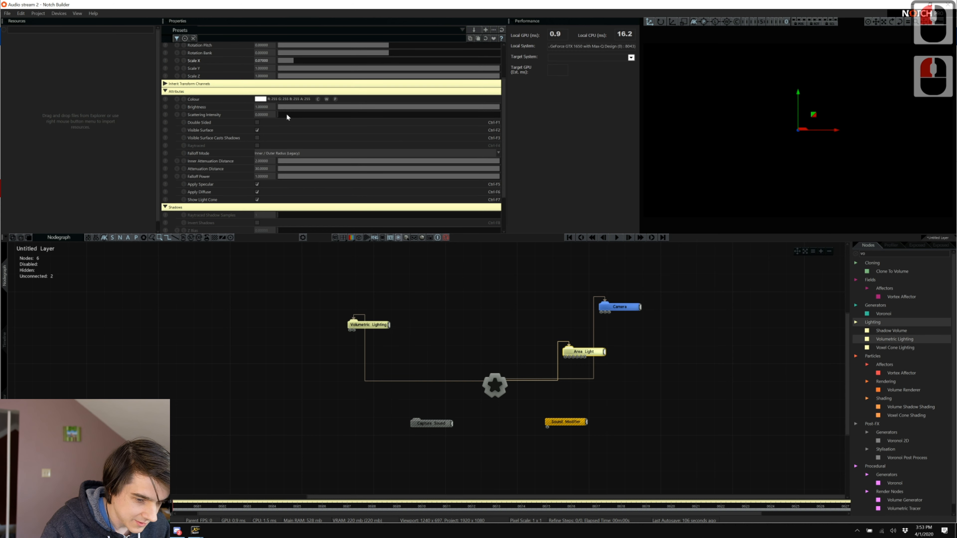
Raise the Area Light's Scattering Intensity to about 0.7, shift it left, and hide its surface.
left_click_drag(286, 116, 444, 145)
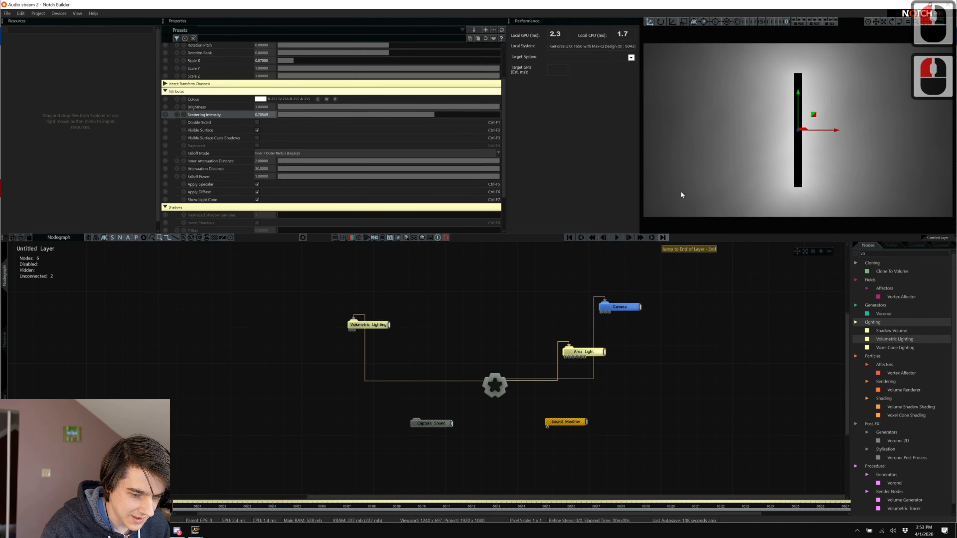
left_click_drag(833, 130, 726, 129)
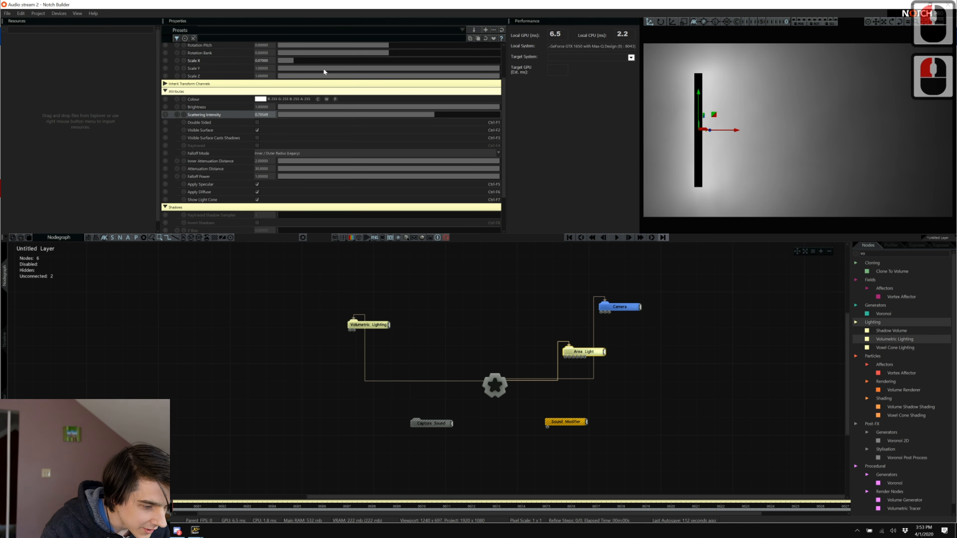
scroll(322, 77, "up", 6)
scroll(301, 117, "down", 7)
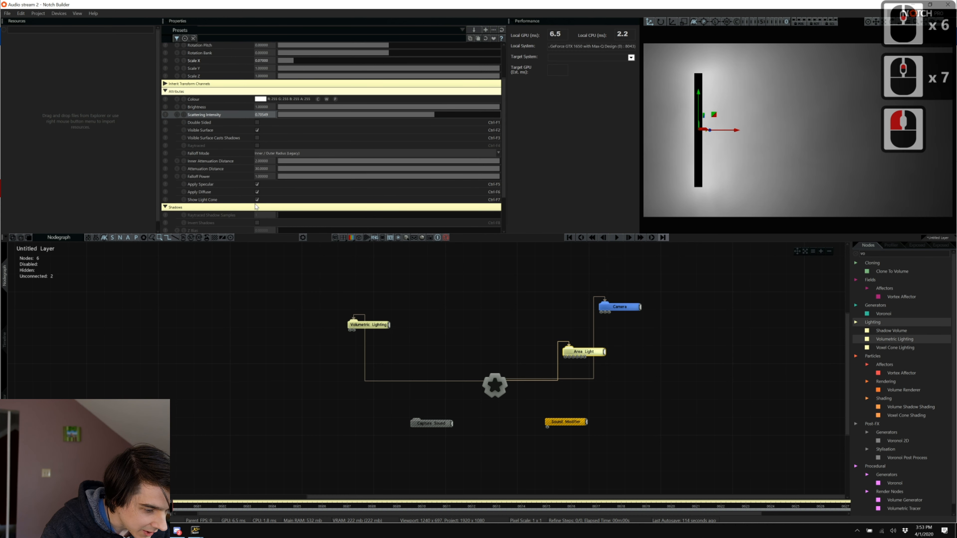
left_click(257, 130)
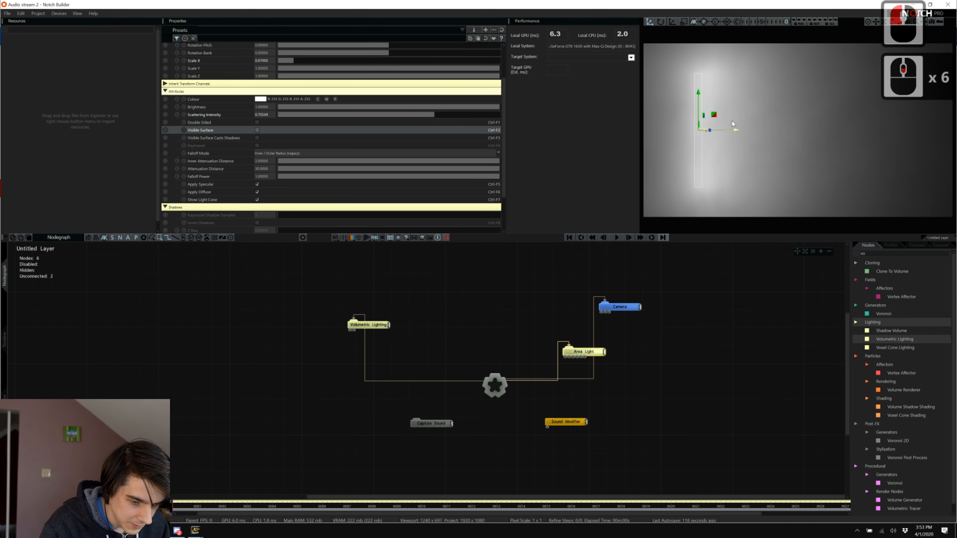
Duplicate the Area Light and spread the two lights apart along X.
left_click(585, 352)
left_click(585, 351)
key("ctrl+c")
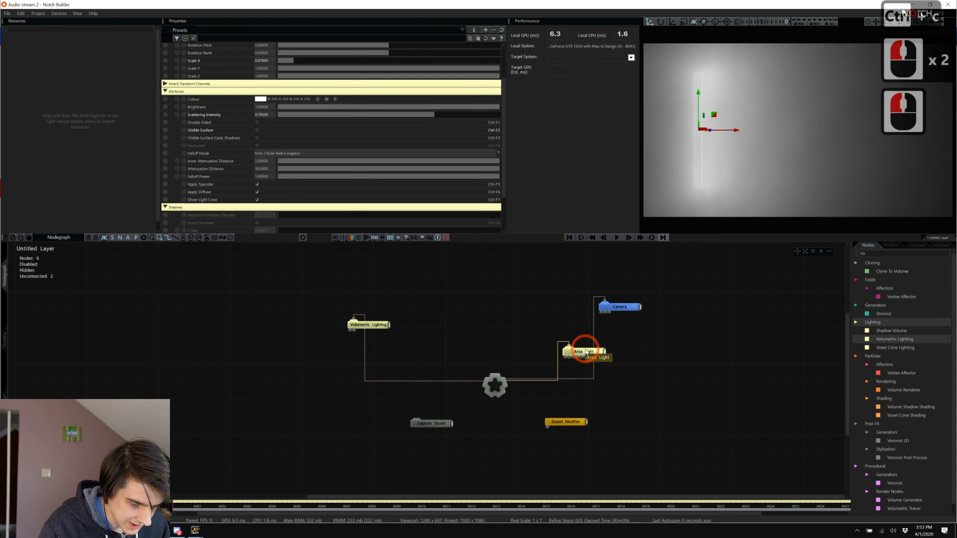
key("ctrl+v")
left_click(651, 350)
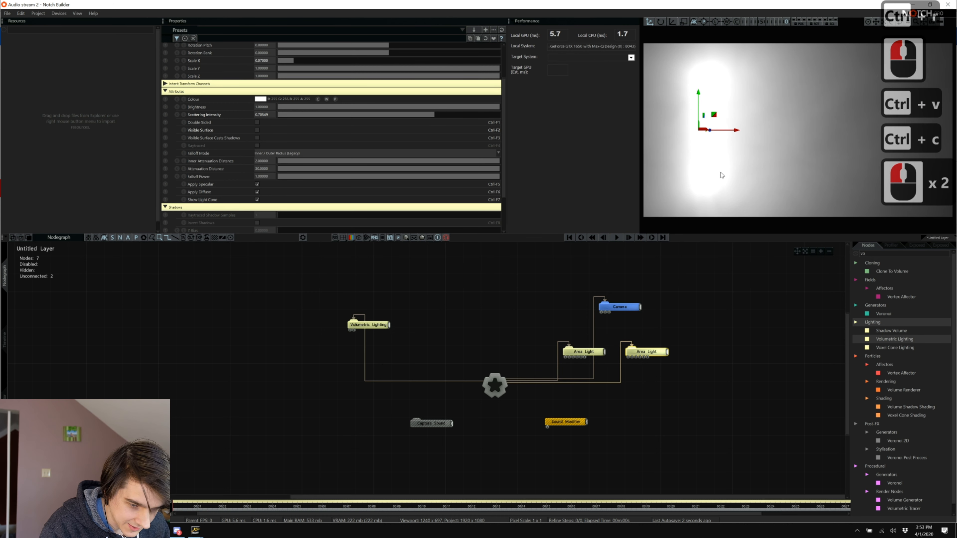
left_click_drag(740, 130, 801, 130)
left_click(586, 352)
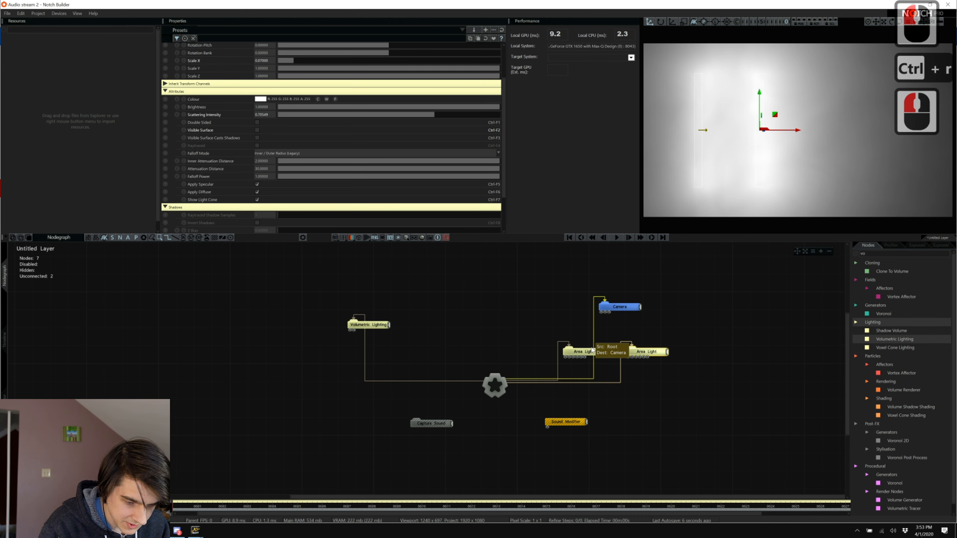
left_click(730, 122)
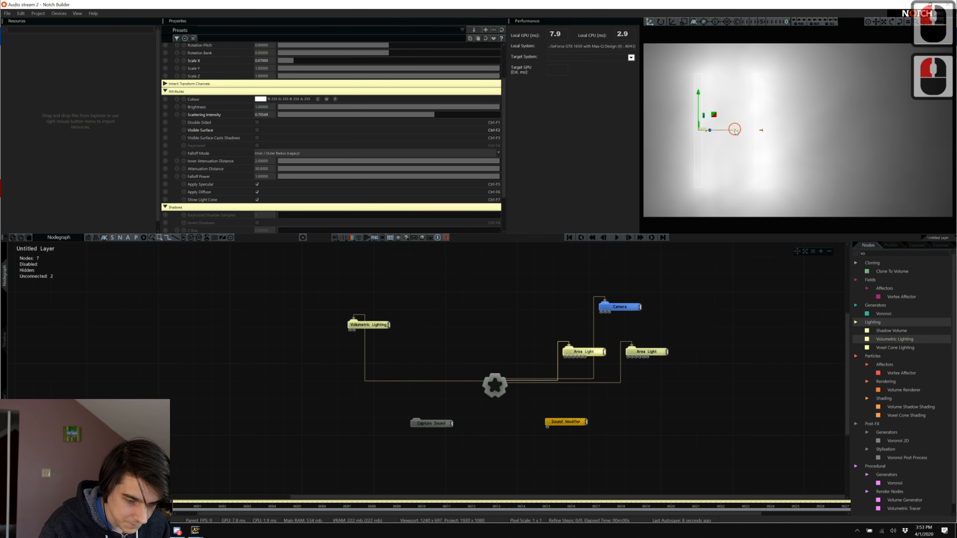
left_click_drag(735, 130, 726, 130)
left_click(641, 354)
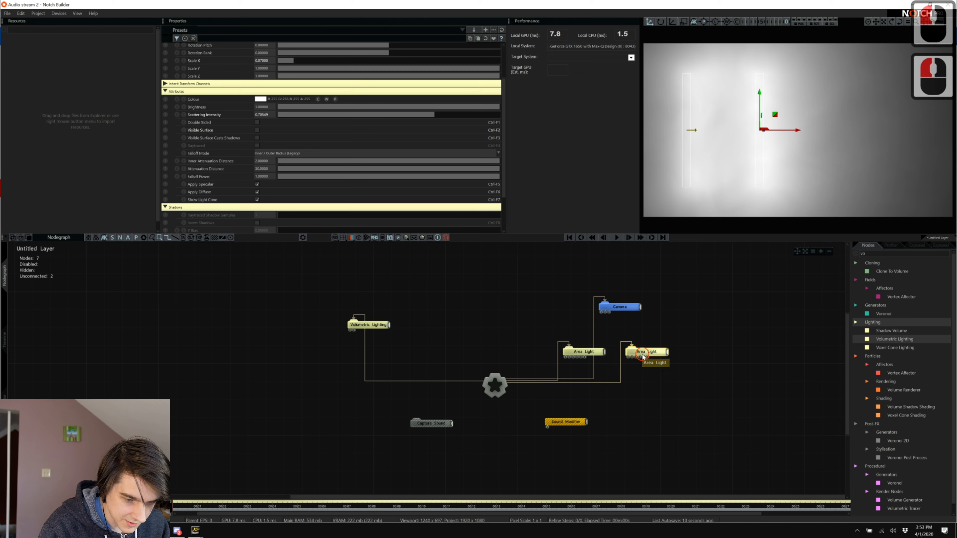
left_click_drag(796, 130, 765, 130)
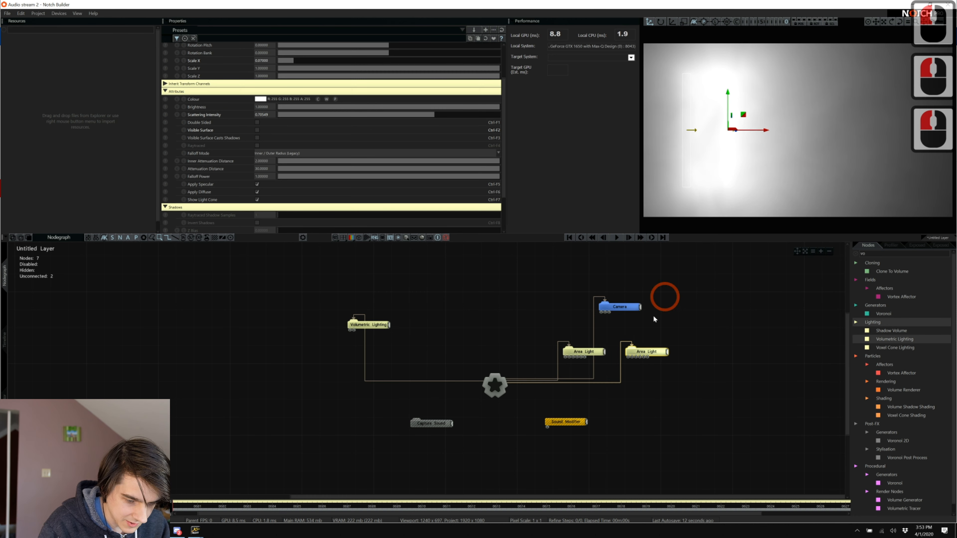
Paste a third Area Light, connect it to the Root, and move it right.
left_click(647, 351)
key("ctrl+c")
key("ctrl+v")
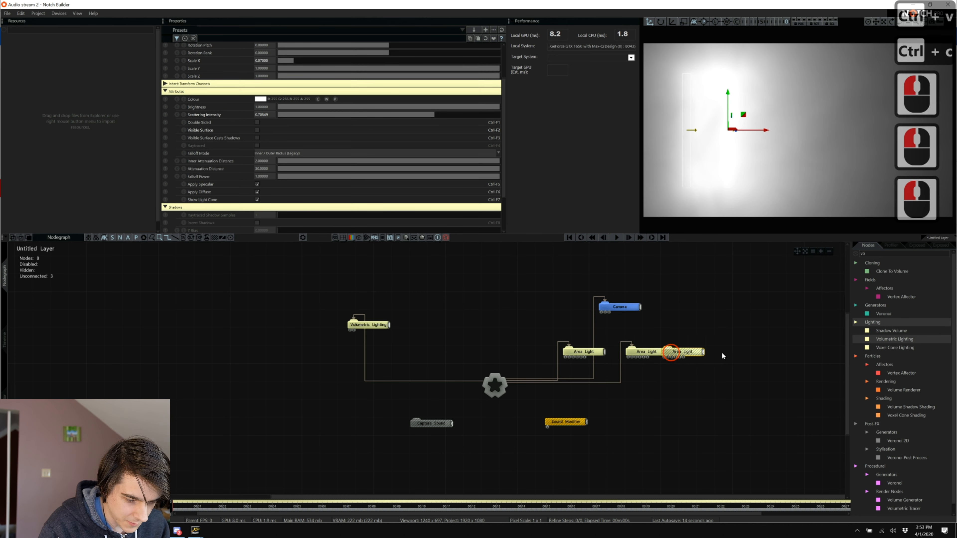
left_click(717, 352)
key("ctrl+r")
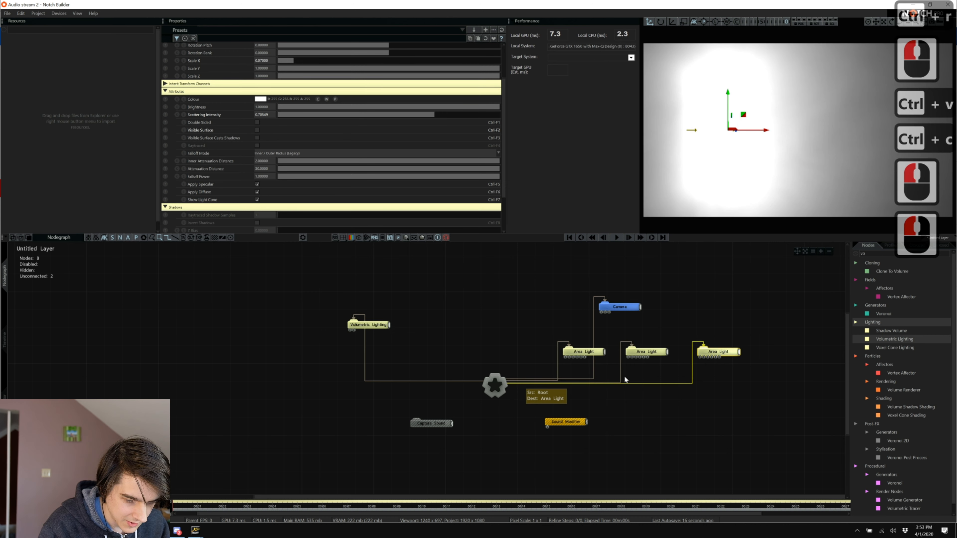
left_click_drag(766, 132, 810, 137)
left_click(718, 398)
Add a fourth Area Light wired to the Root, move it right, and tidy the nodes.
left_click(733, 337)
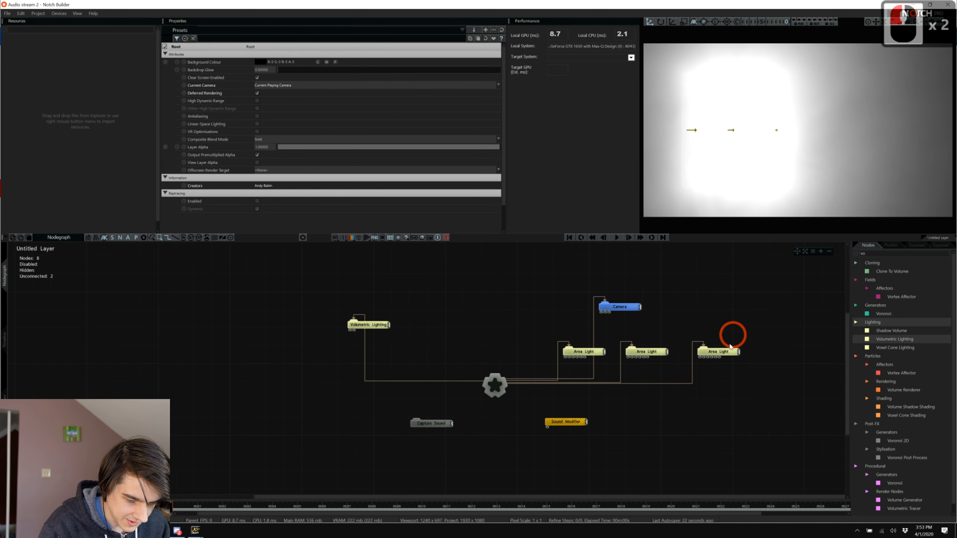
left_click(723, 352)
key("ctrl+c")
key("ctrl+v")
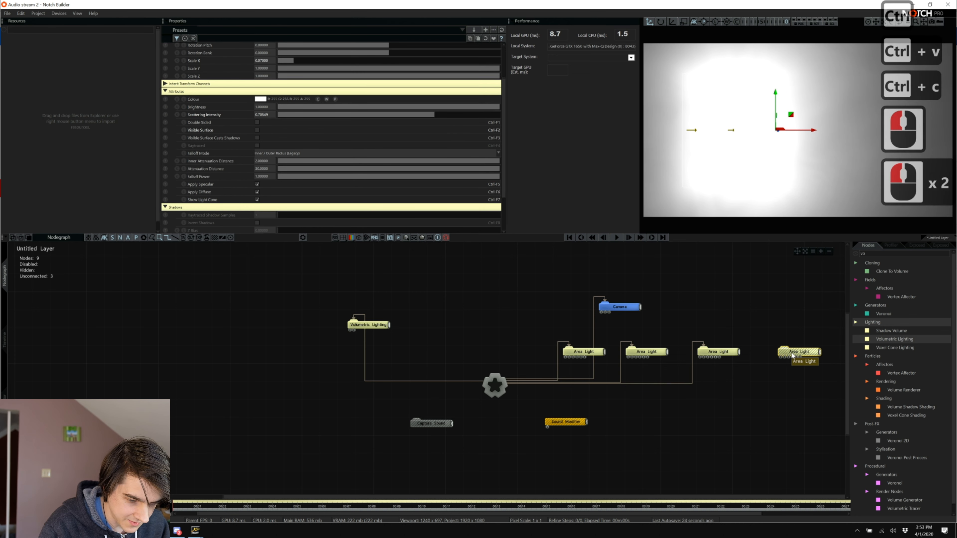
key("ctrl+r")
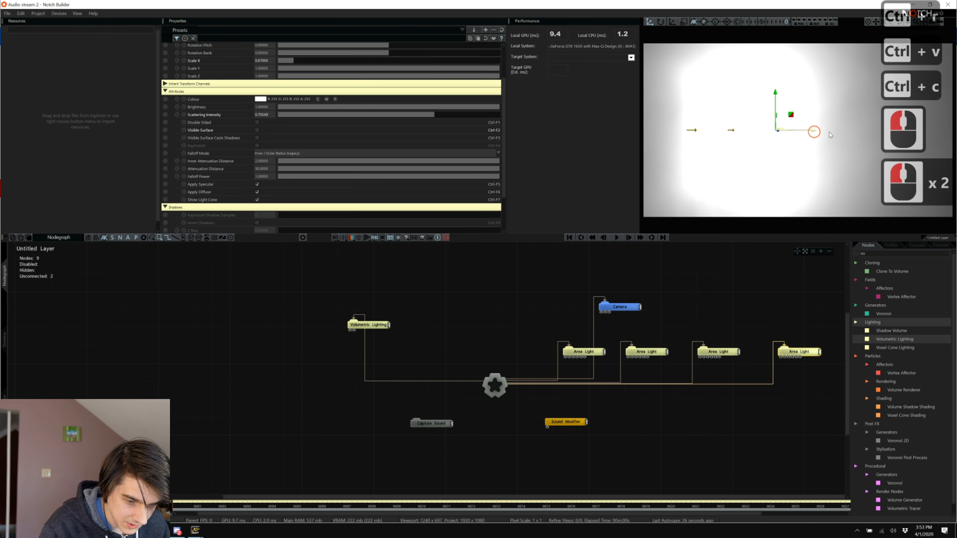
left_click_drag(816, 132, 854, 134)
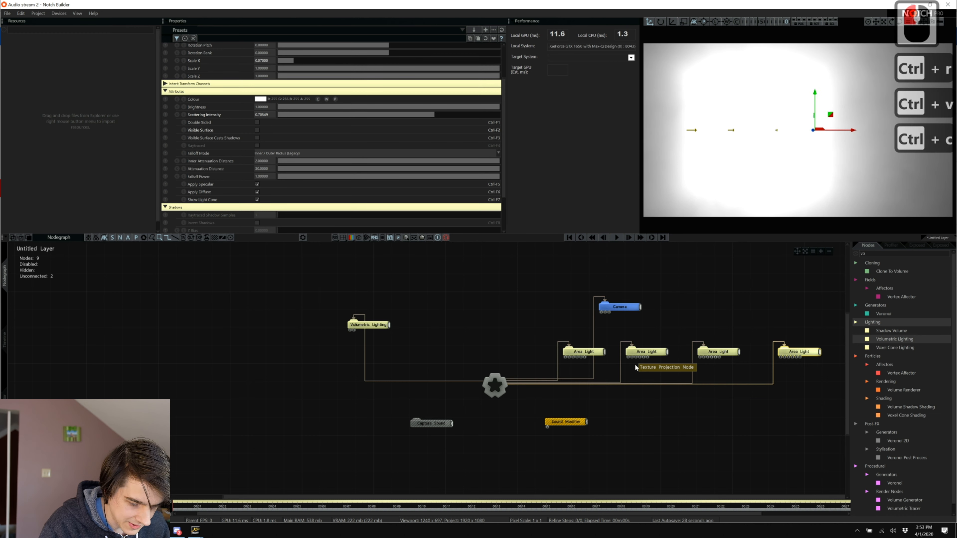
left_click_drag(588, 514, 622, 506)
left_click(642, 500)
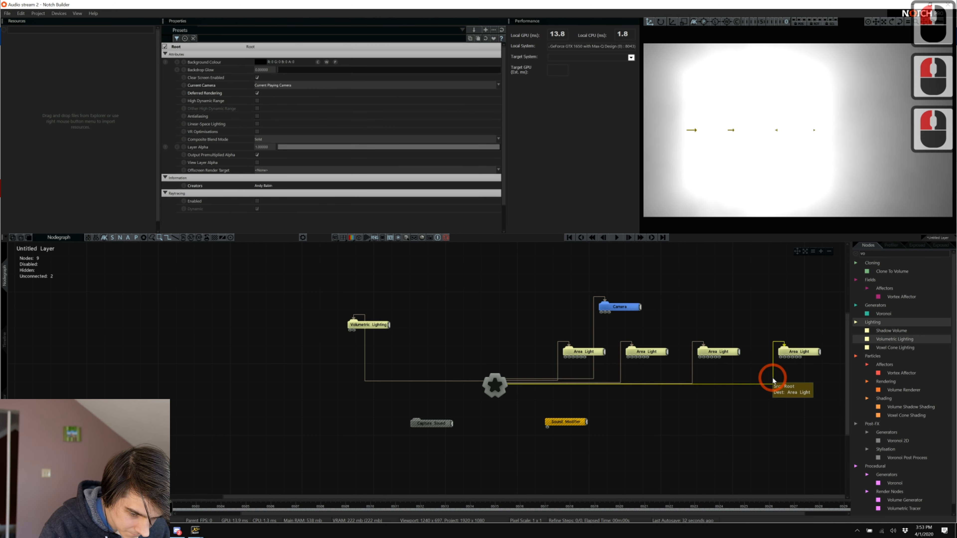
left_click_drag(787, 352, 764, 356)
left_click(626, 458)
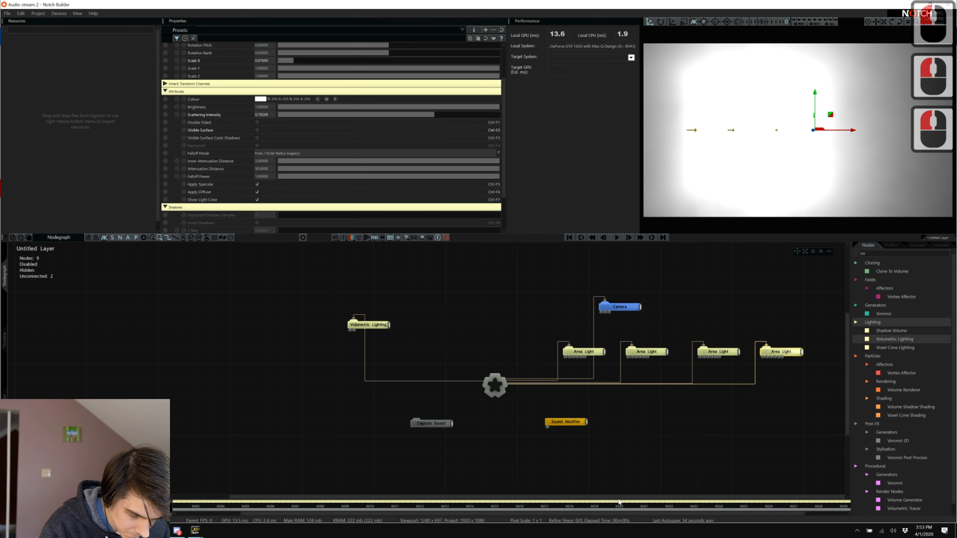
left_click_drag(618, 496, 690, 500)
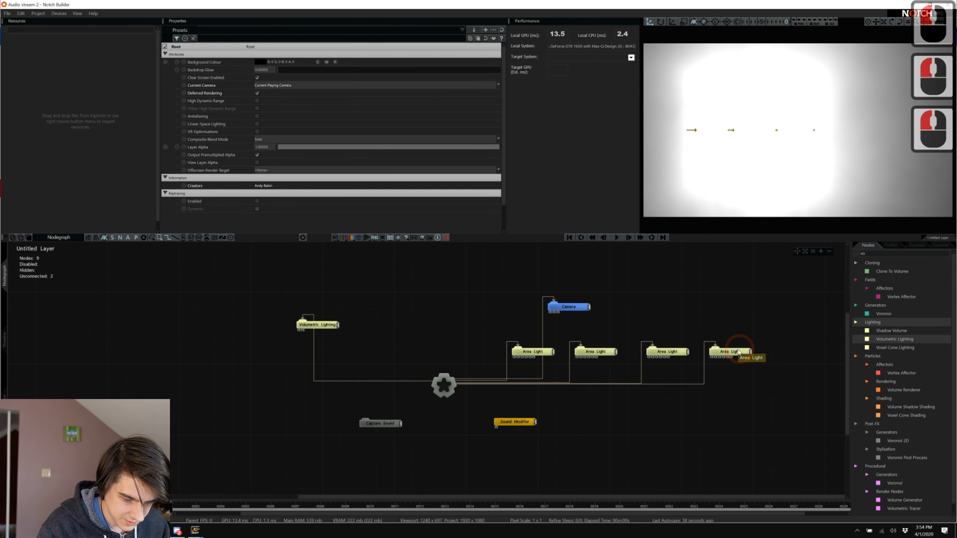
Copy three Area Light nodes and paste them beside the existing lights, making seven.
left_click_drag(697, 337, 522, 369)
key("ctrl+c")
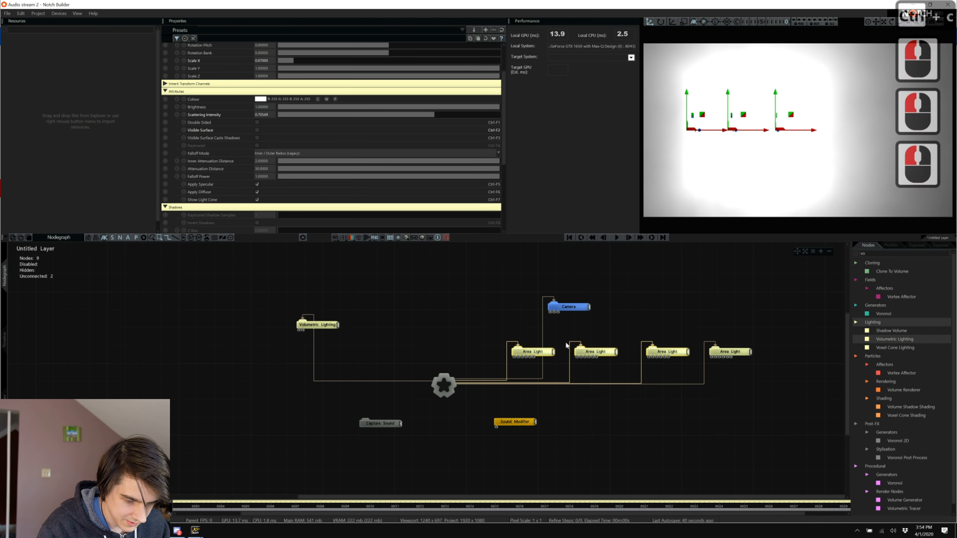
key("ctrl+v")
left_click(821, 352)
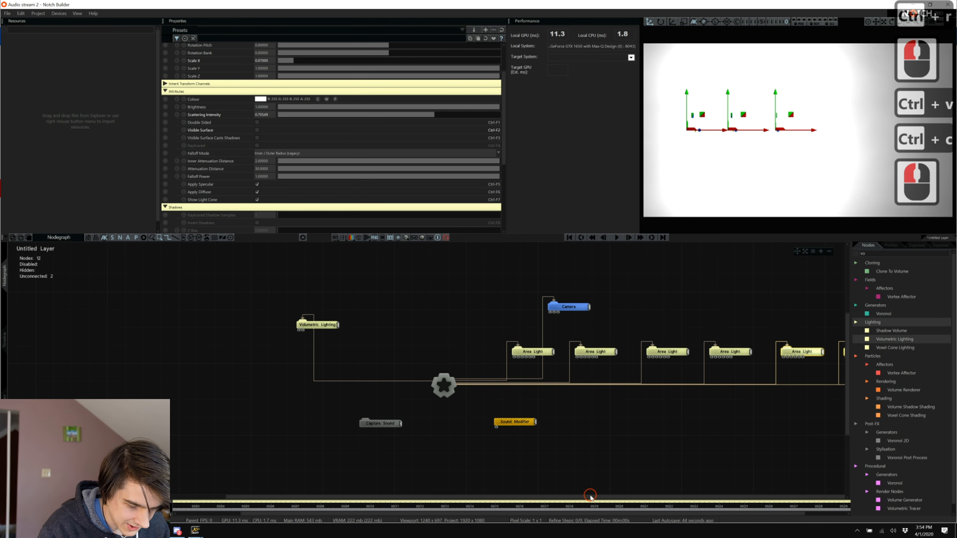
left_click_drag(590, 495, 730, 494)
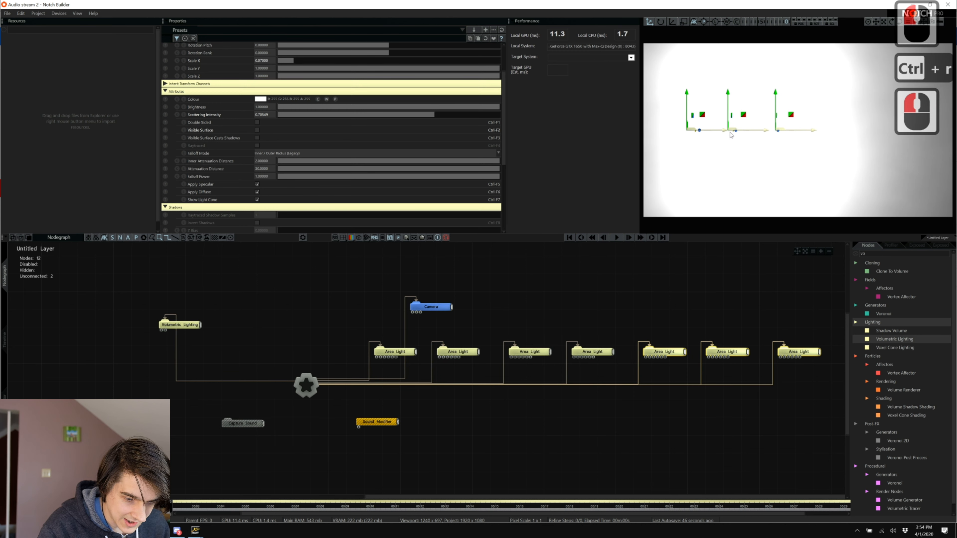
Drag the three new lights further right, then shift all seven lights left along X.
left_click_drag(724, 130, 892, 126)
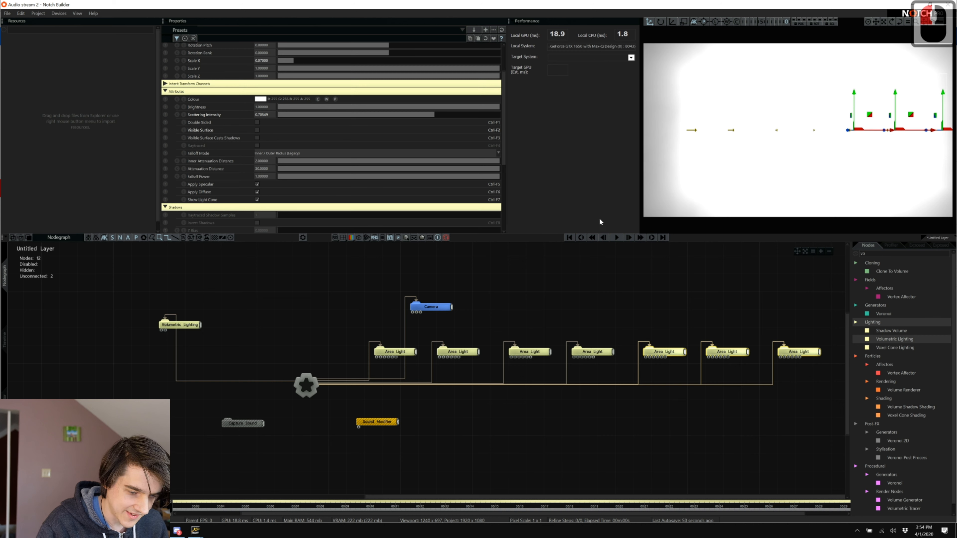
left_click_drag(391, 332, 827, 357)
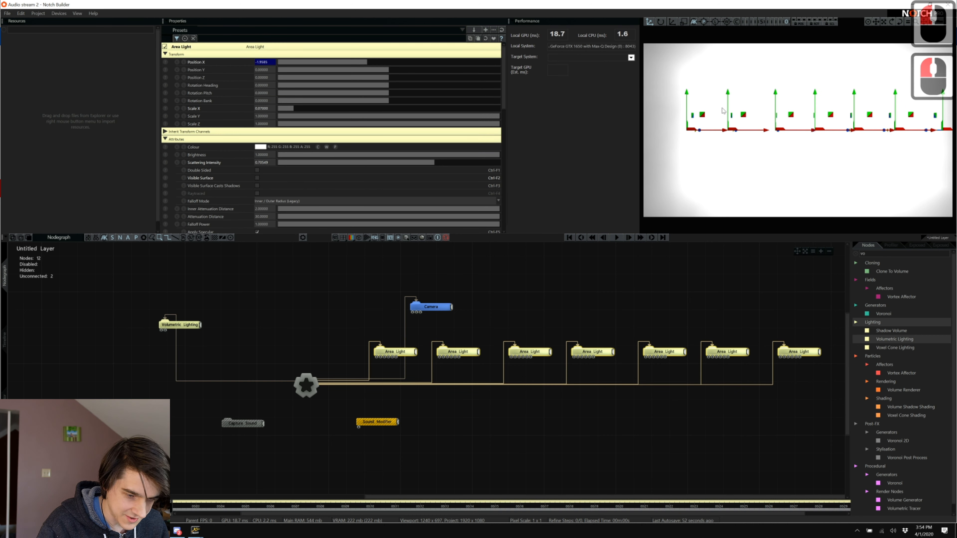
left_click_drag(723, 132, 707, 131)
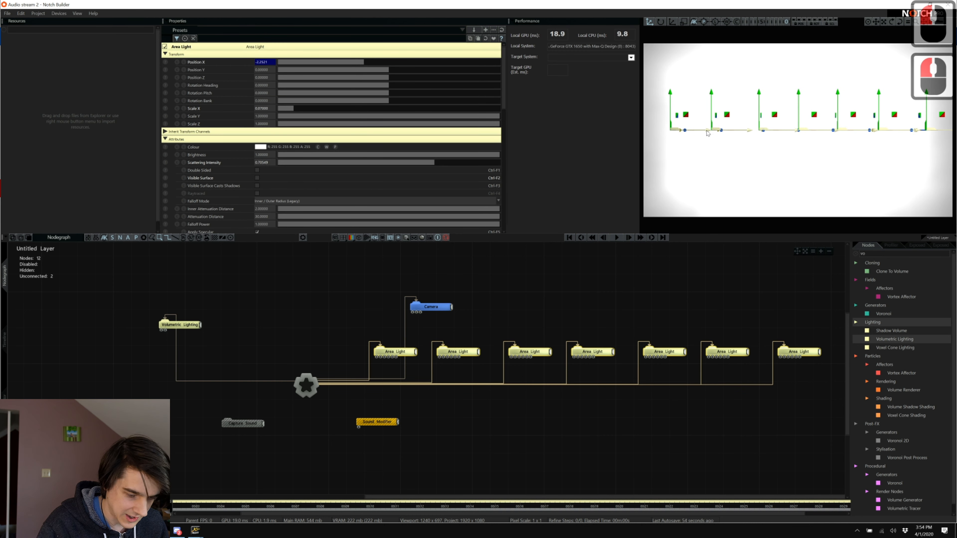
right_click(455, 459)
left_click(386, 408)
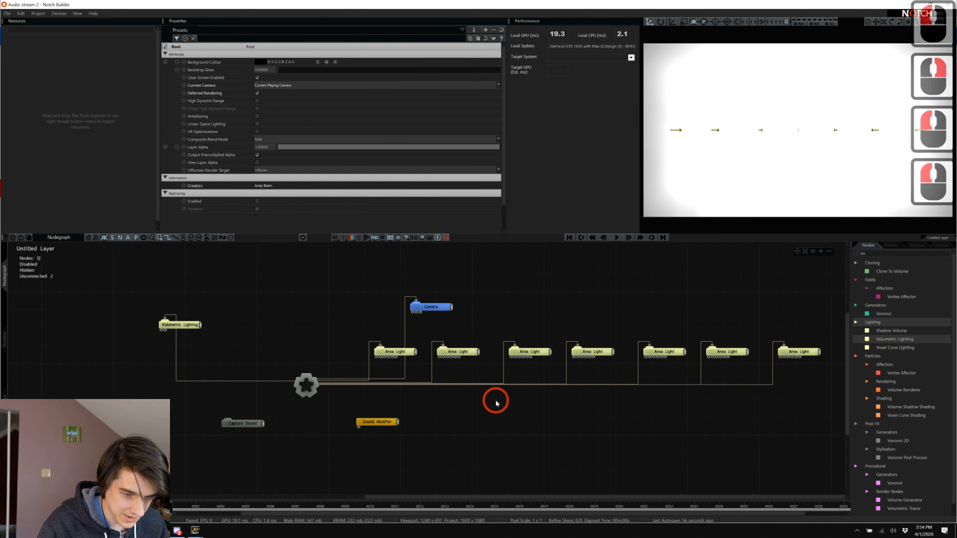
Colour the first Area Light pinkish red and the second and third lights red.
left_click(398, 353)
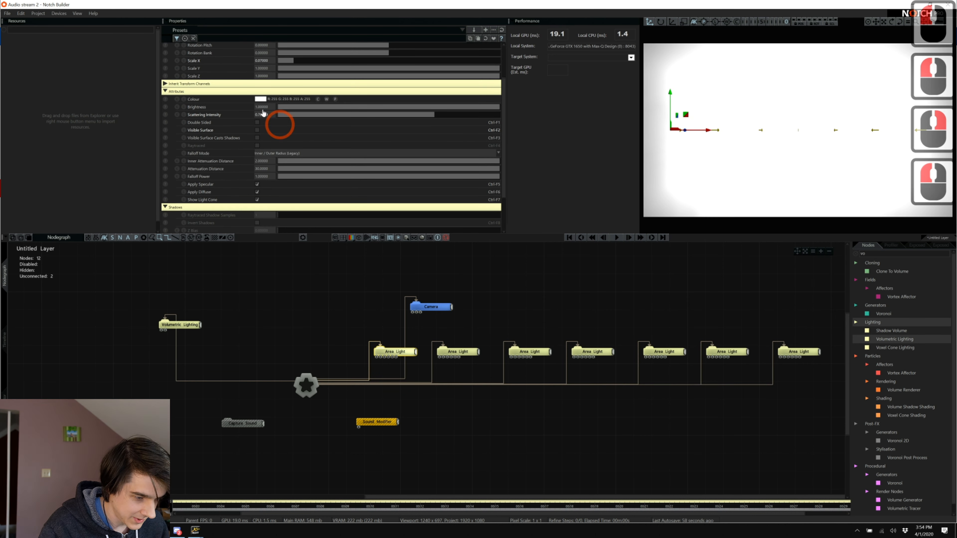
left_click(261, 99)
left_click(213, 135)
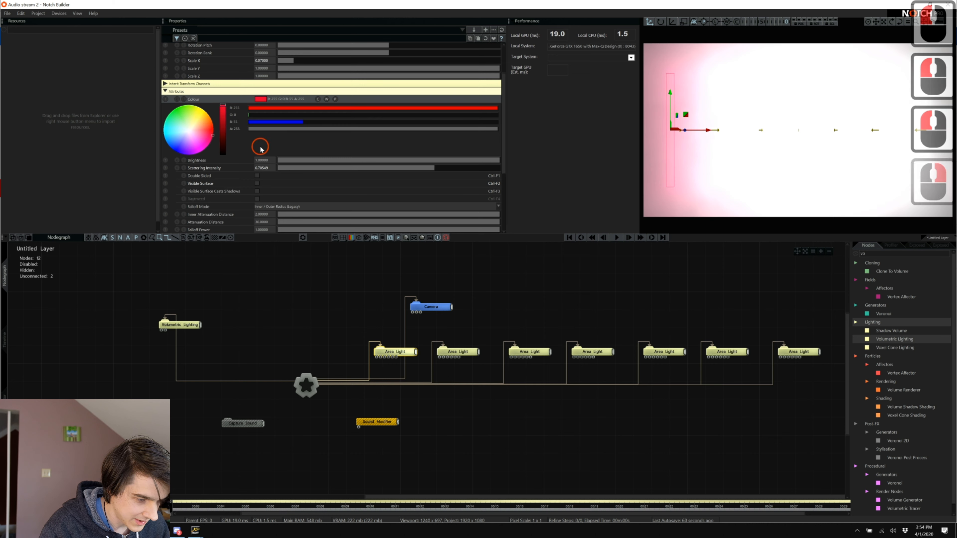
left_click(453, 356)
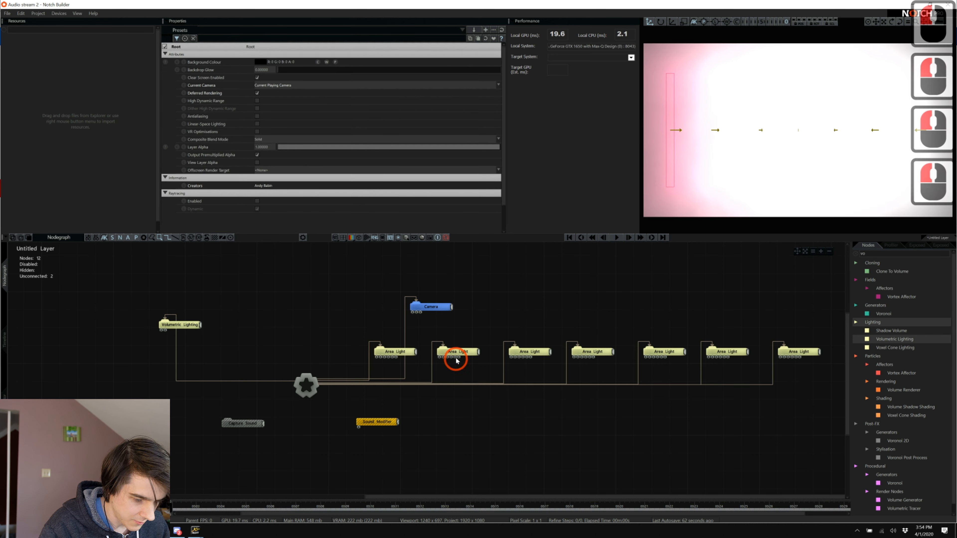
left_click(263, 100)
left_click_drag(209, 133, 232, 128)
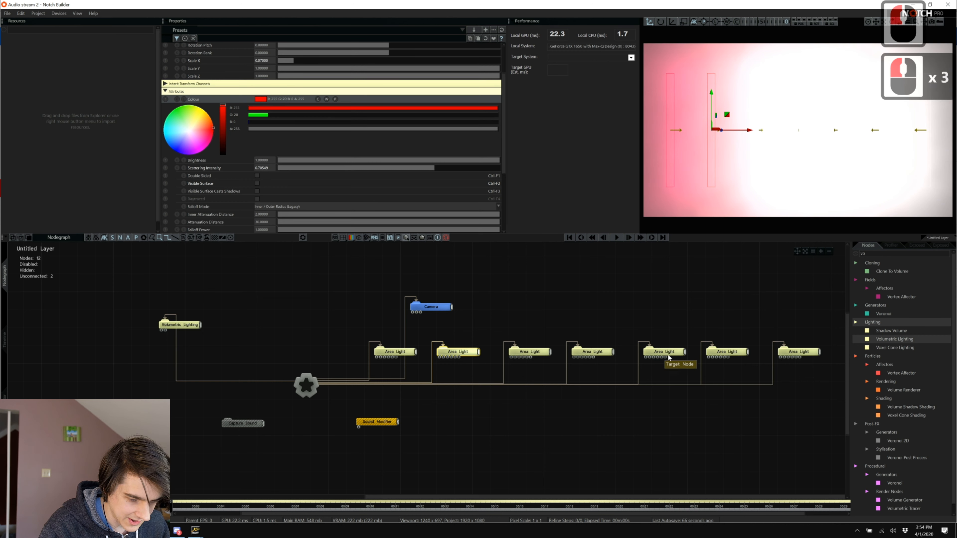
left_click(546, 352)
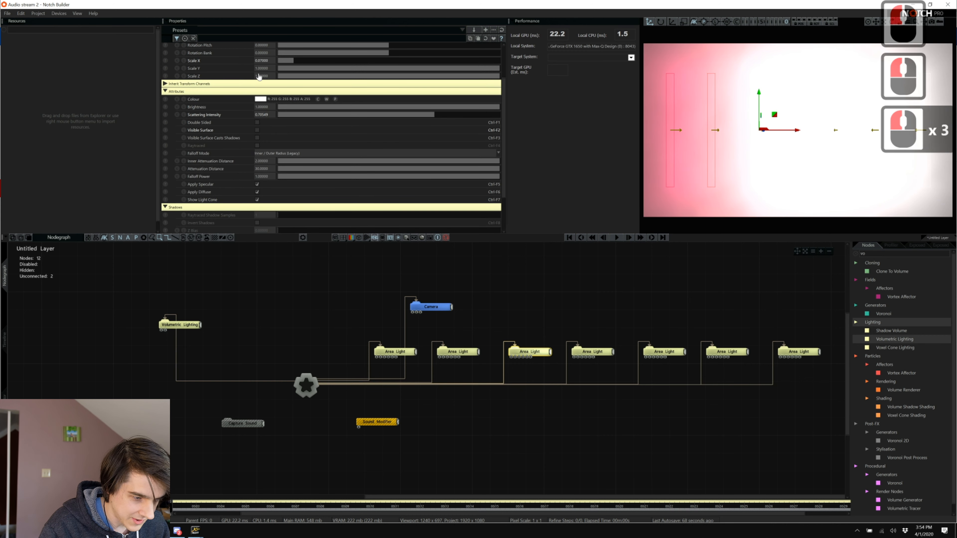
left_click(260, 98)
left_click_drag(211, 127, 228, 127)
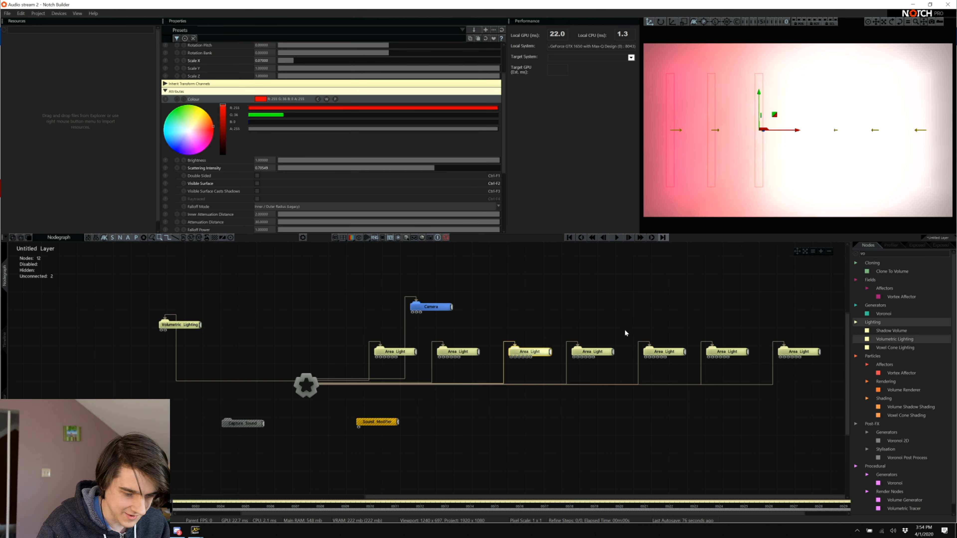
Colour the fourth and fifth Area Lights cyan.
left_click(664, 354)
left_click(425, 213)
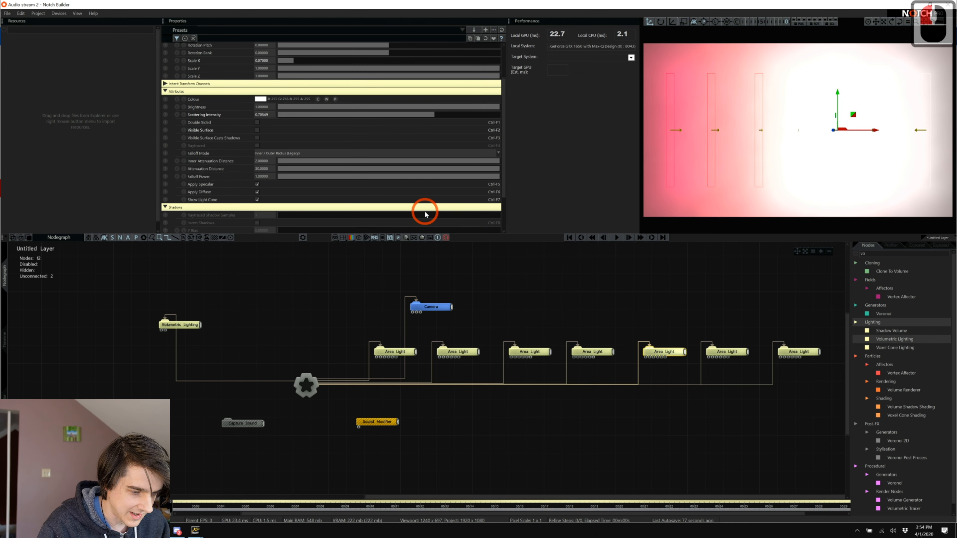
left_click(261, 100)
left_click_drag(204, 120, 206, 112)
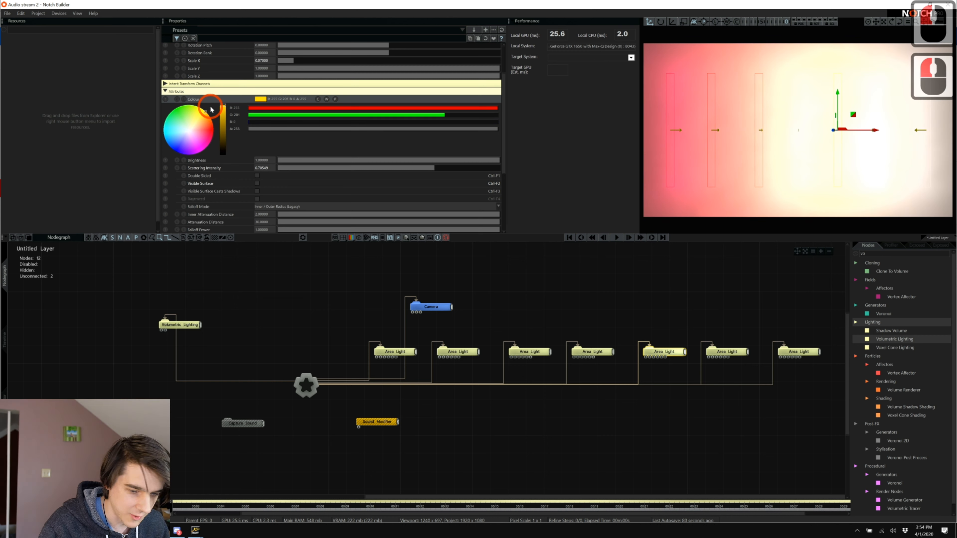
left_click(149, 130)
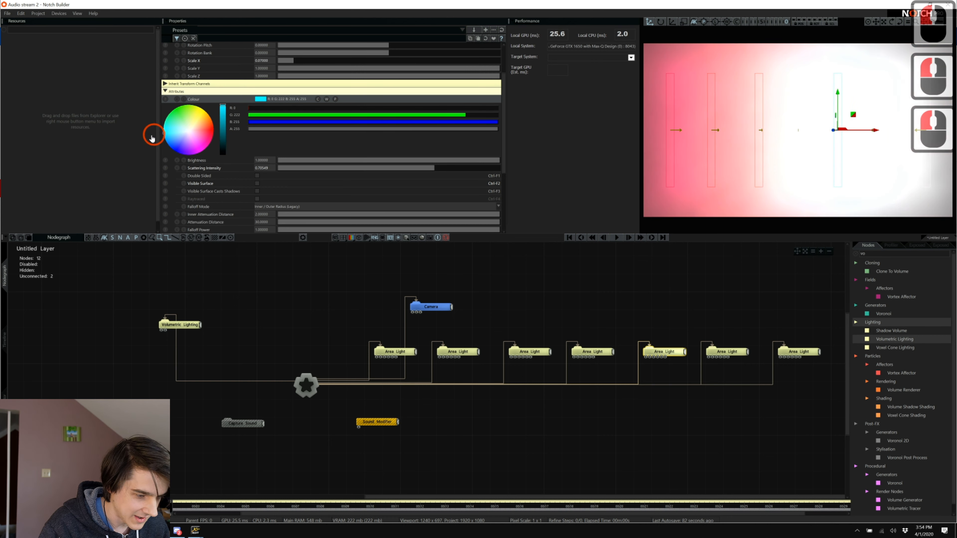
left_click(727, 351)
left_click(367, 204)
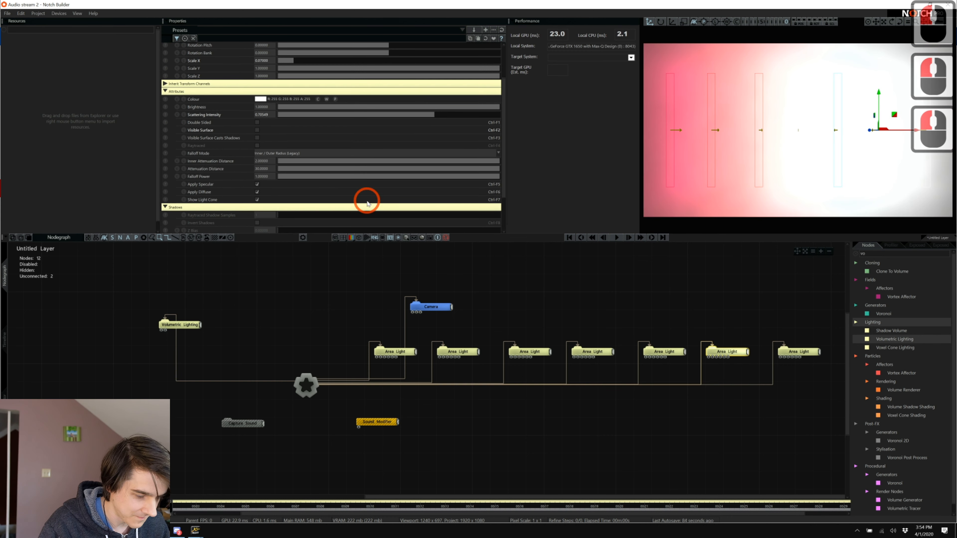
left_click(256, 99)
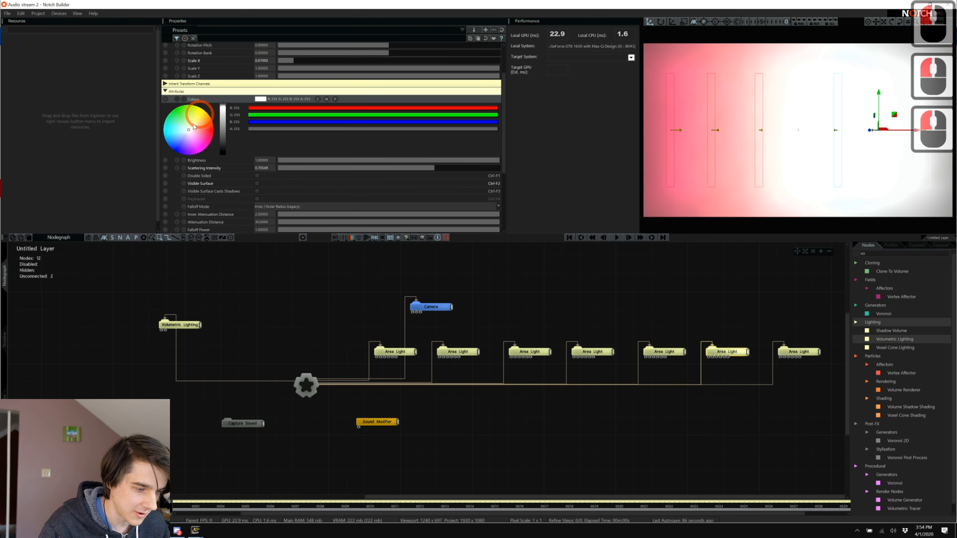
left_click(150, 134)
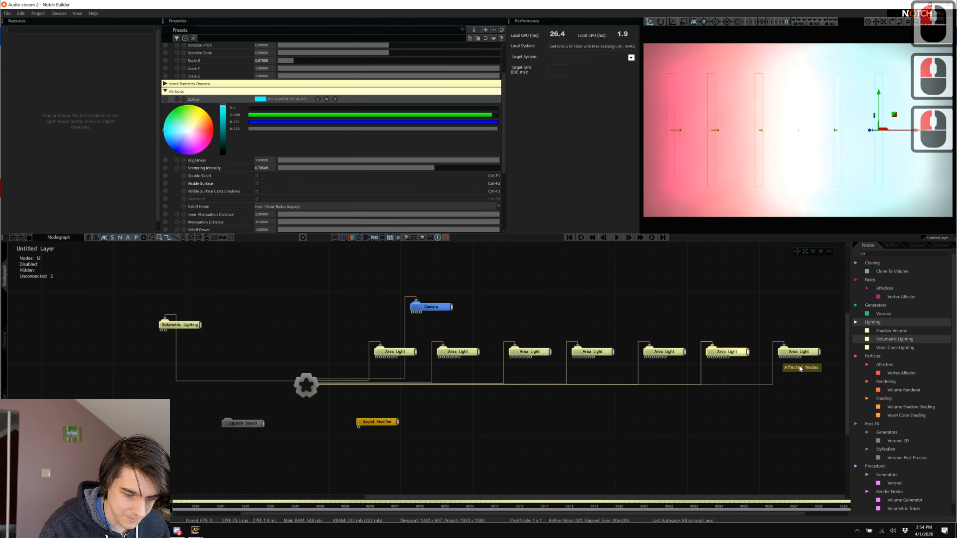
Colour the seventh Area Light cyan.
left_click(806, 351)
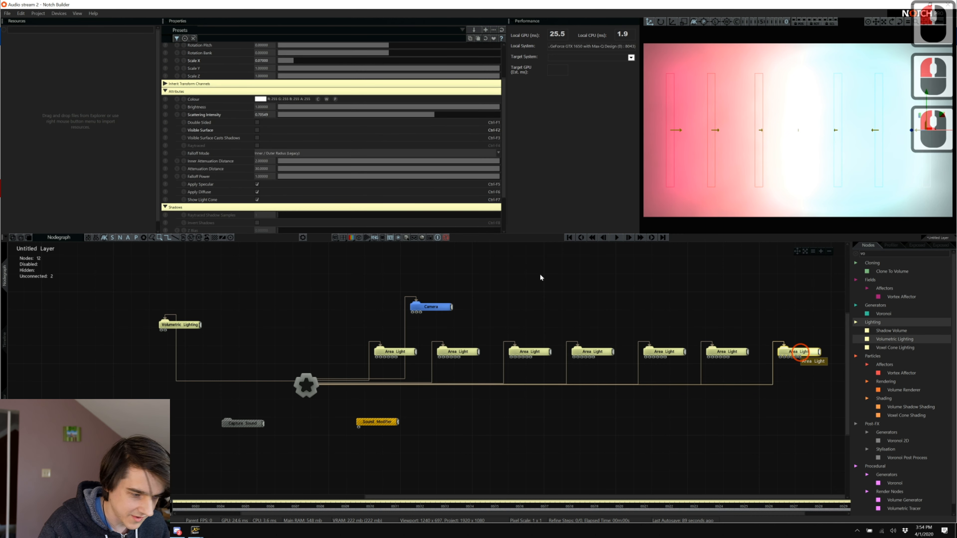
left_click(259, 99)
left_click(149, 134)
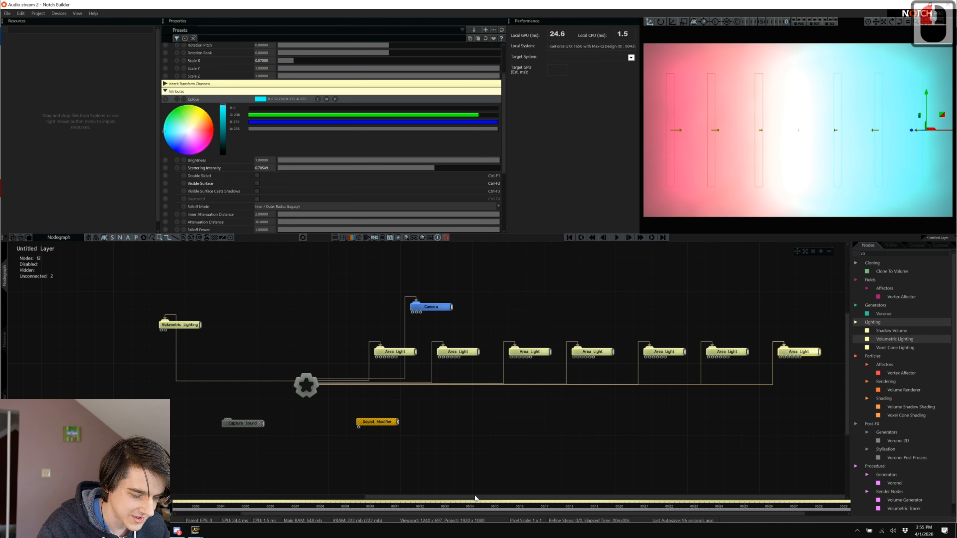
left_click_drag(475, 496, 478, 496)
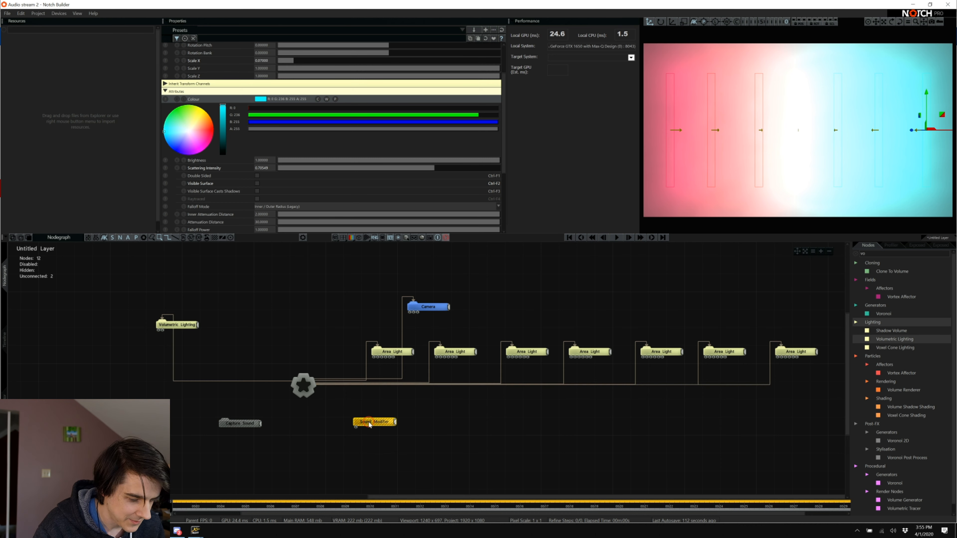
Move the Sound Modifier lower and the Capture Sound node left and down.
left_click_drag(369, 423, 373, 449)
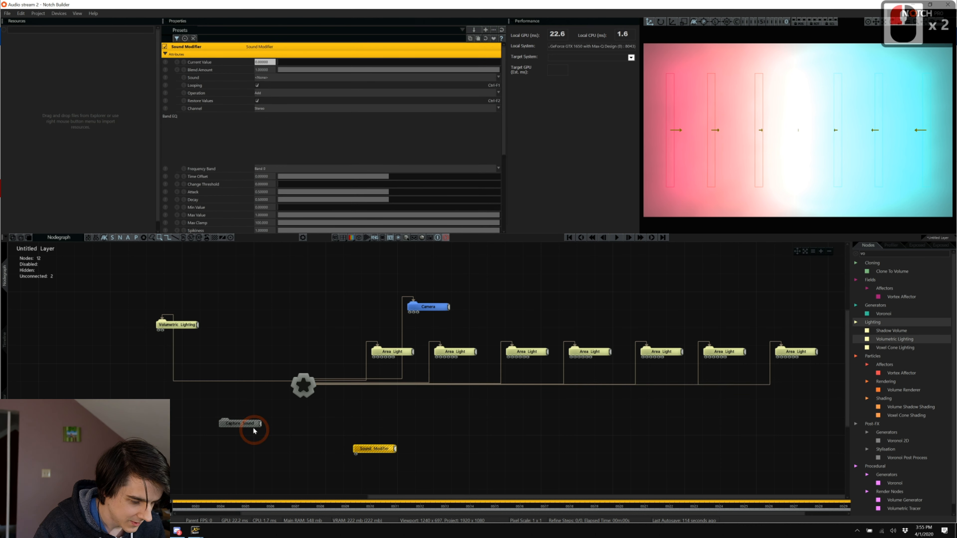
left_click_drag(253, 431, 237, 439)
left_click(373, 450)
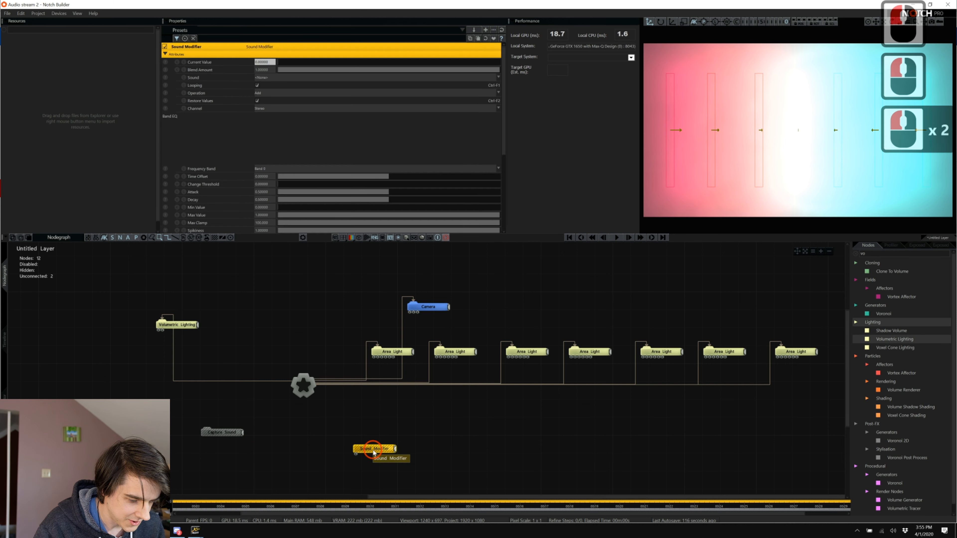
Search the Nodes panel for 'range' and add a Range Remap node to the graph.
type("sound")
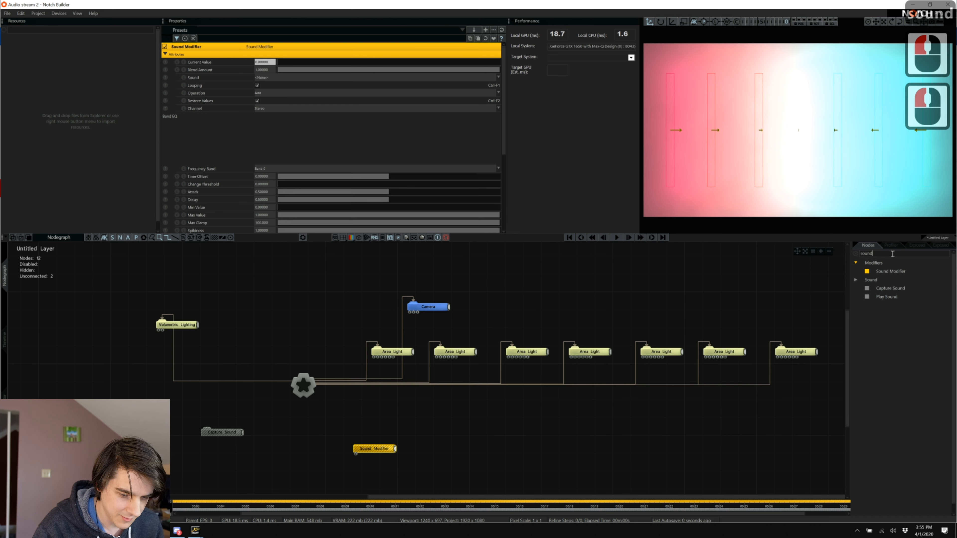
left_click(803, 242)
key("ctrl+a")
type("range")
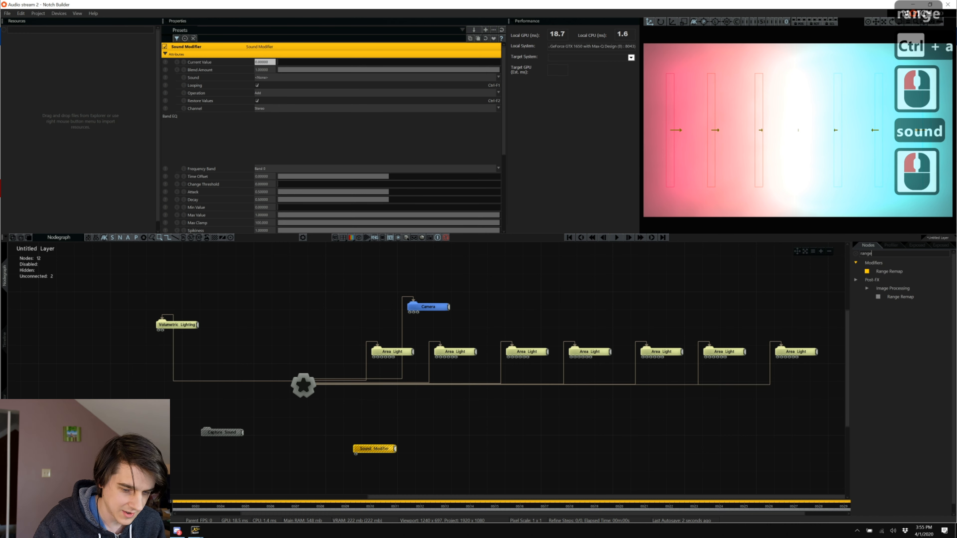
left_click_drag(882, 270, 703, 321)
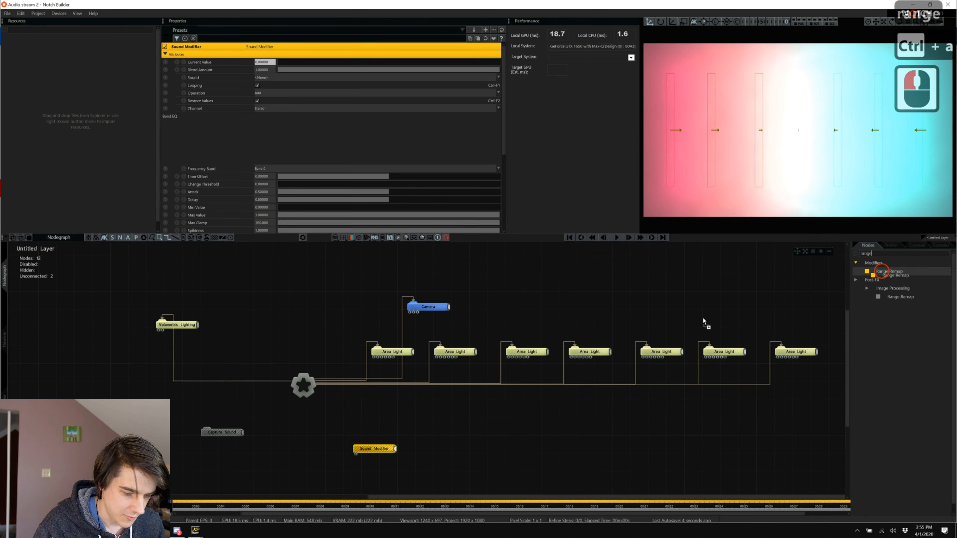
Place Range Remap above the Sound Modifier, connect them, and select the pair.
left_click_drag(371, 429, 364, 415)
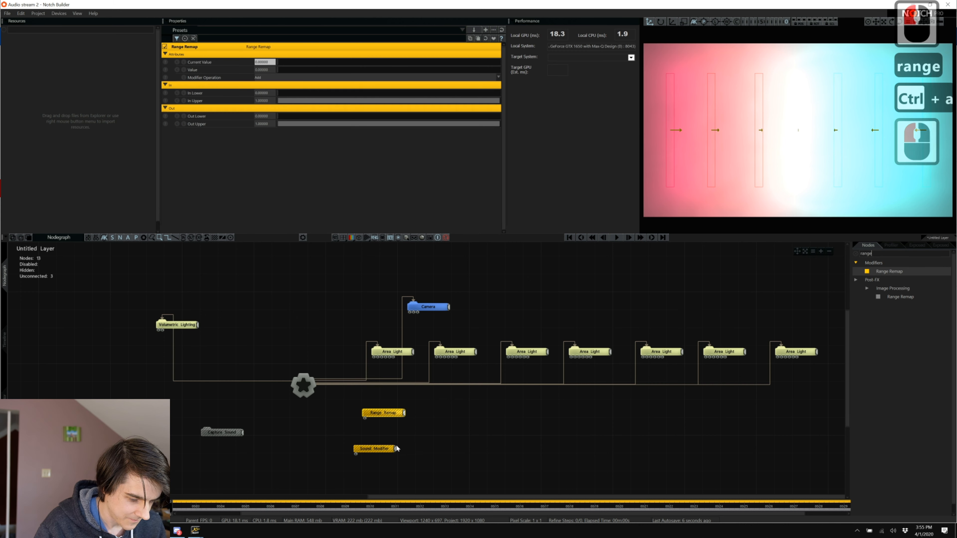
left_click(395, 449)
left_click(364, 416)
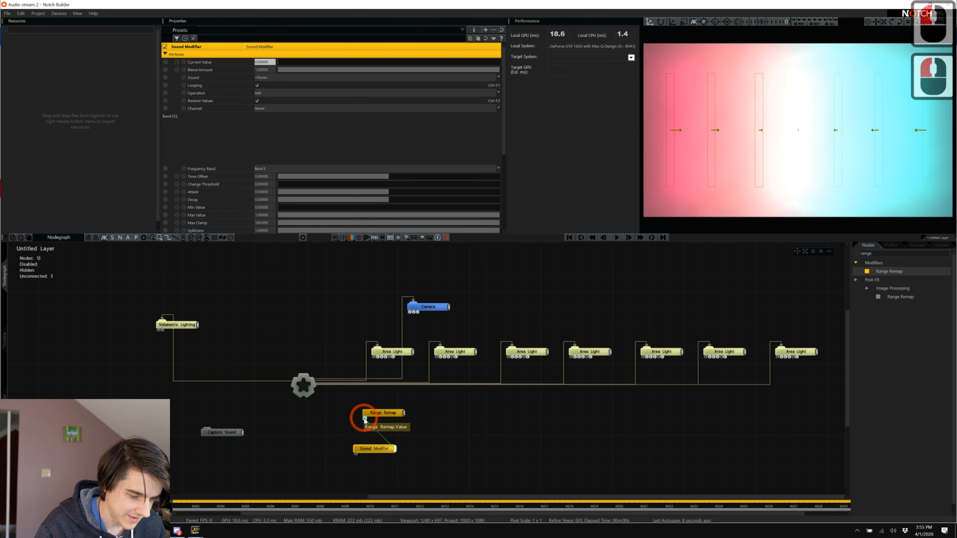
left_click_drag(365, 451, 365, 442)
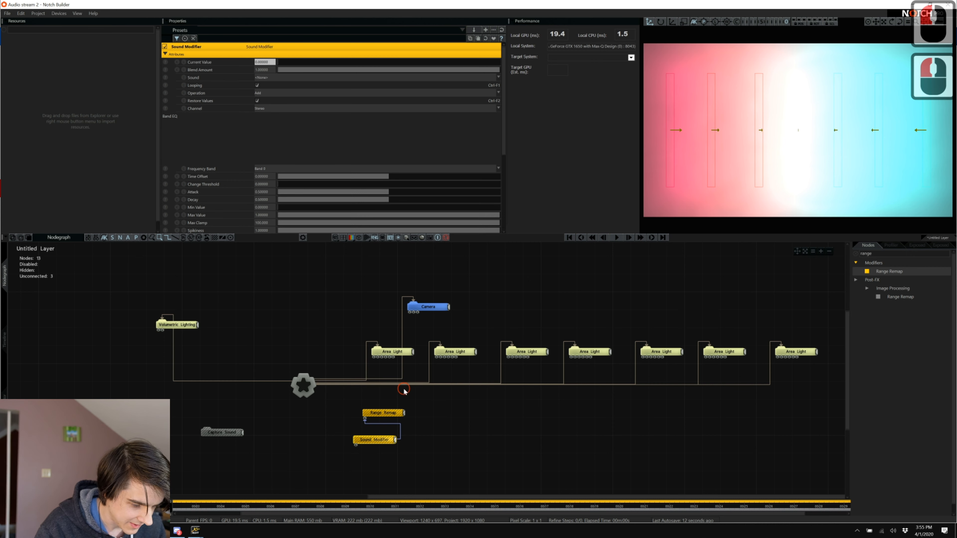
left_click_drag(404, 393, 367, 453)
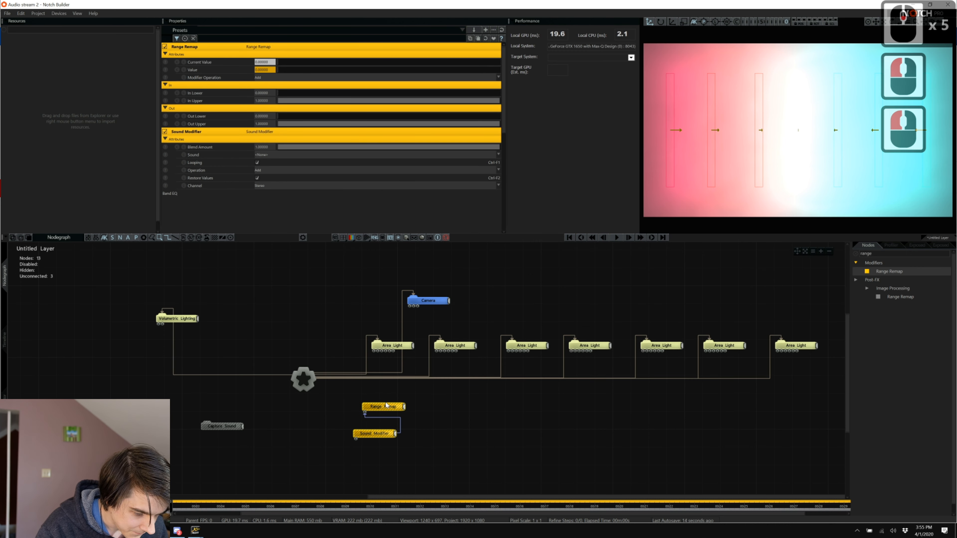
left_click_drag(385, 402, 376, 452)
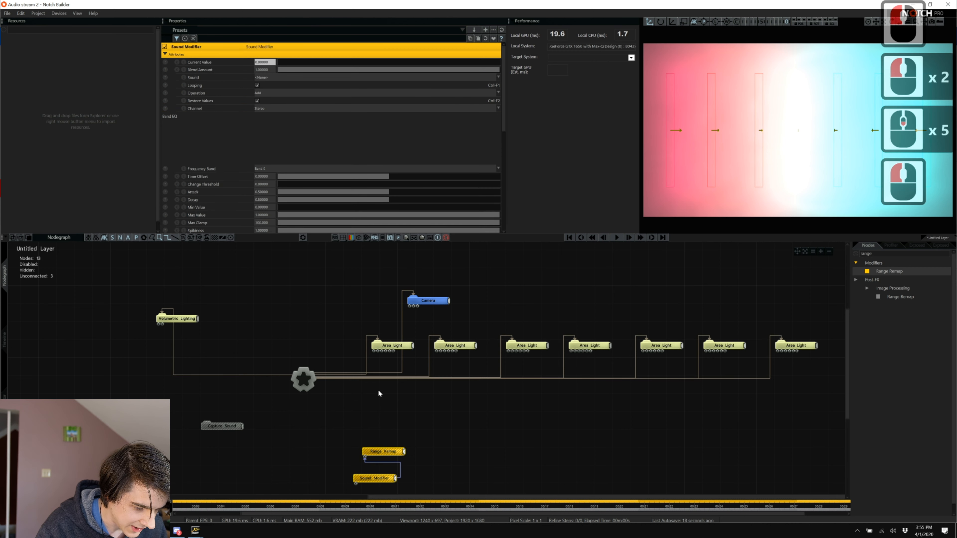
Expand the first Area Light's inputs and shift the modifier pair into position.
left_click(386, 347)
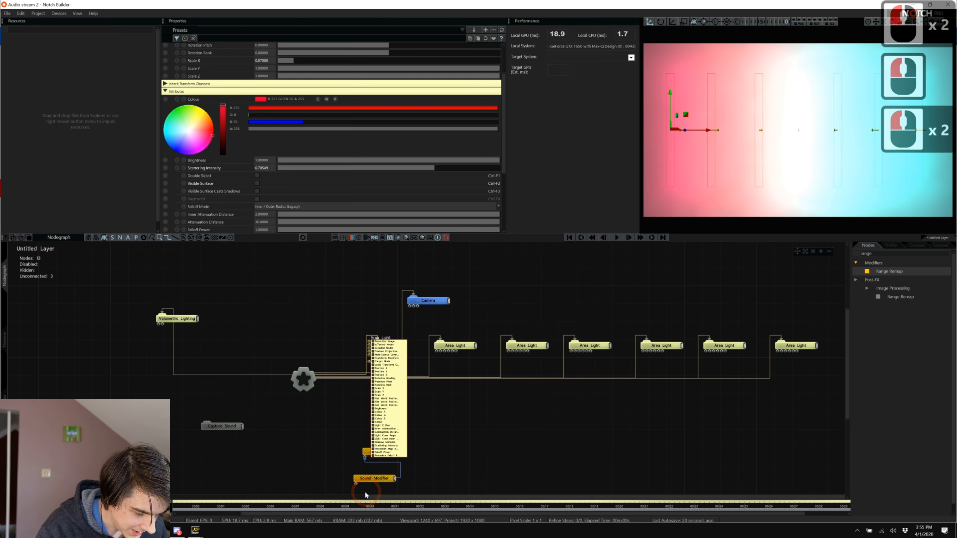
scroll(365, 493, "down", 9)
mouse_move(367, 490)
left_mouse_down()
mouse_move(342, 419)
mouse_move(364, 459)
left_mouse_up()
Expand the input lists of Area Lights two through seven.
left_click(412, 393)
left_click(458, 336)
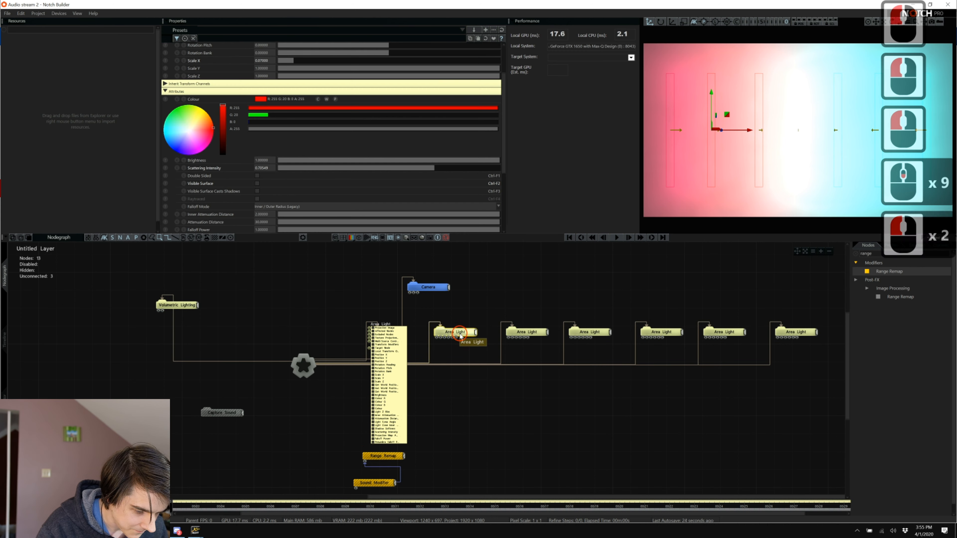
left_click(542, 334)
left_click(606, 334)
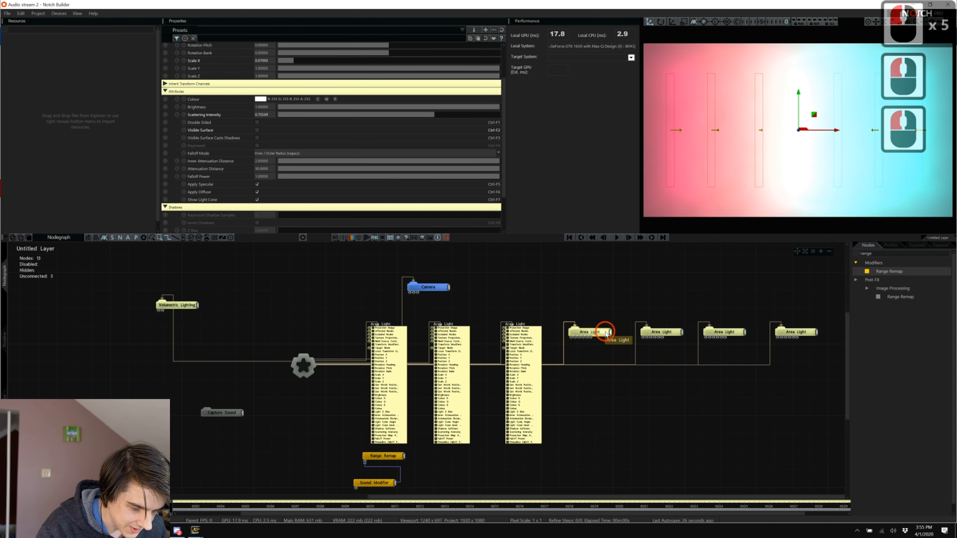
left_click(658, 332)
left_click(723, 334)
double_click(795, 331)
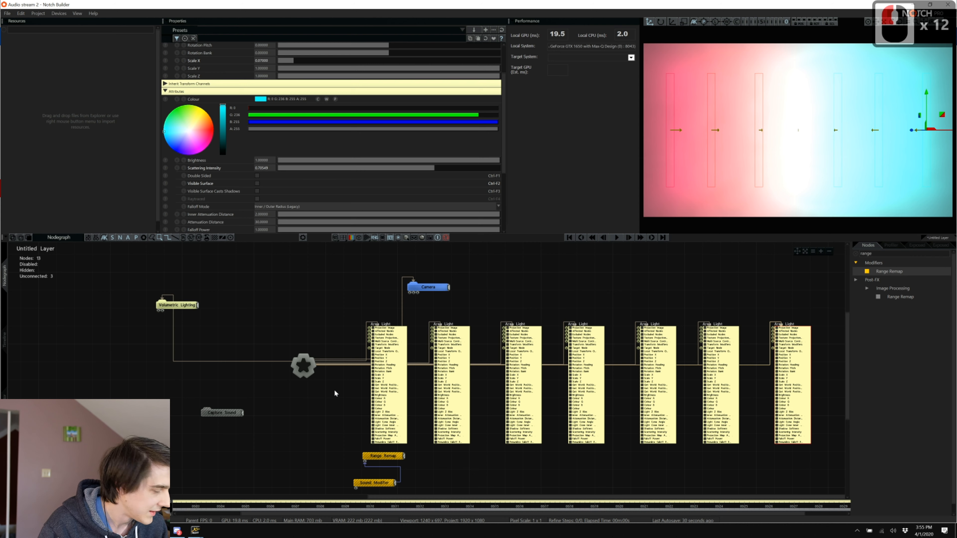
Connect the Range Remap output to the first Area Light's Brightness input.
scroll(377, 457, "down", 3)
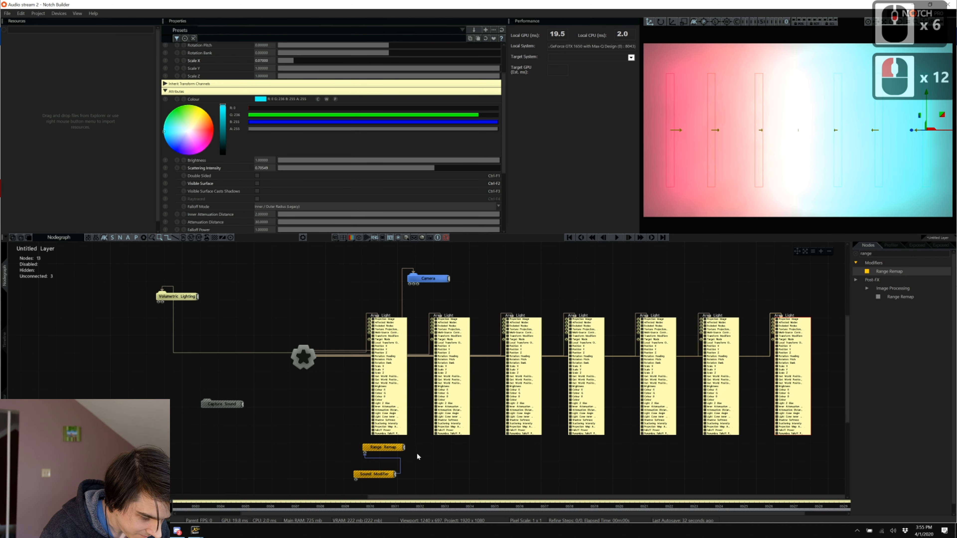
left_click_drag(403, 447, 368, 386)
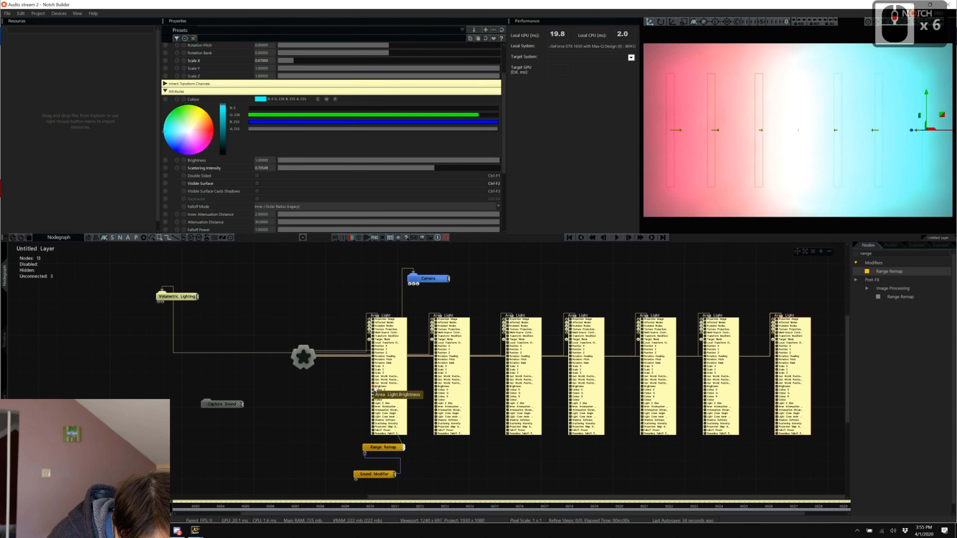
scroll(403, 482, "down", 4)
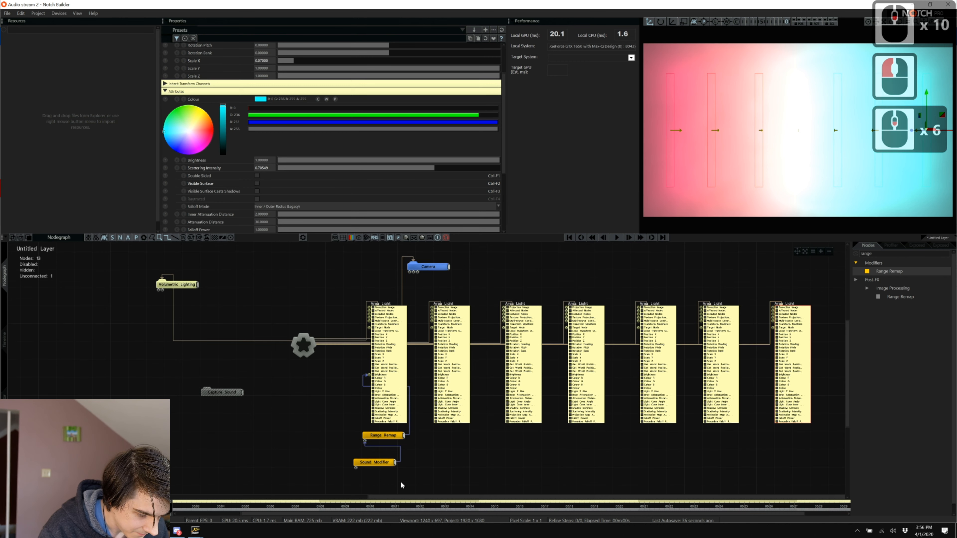
Duplicate the Range Remap/Sound Modifier pair and wire the copy to the second Area Light.
left_click(391, 481)
left_click_drag(387, 478, 358, 436)
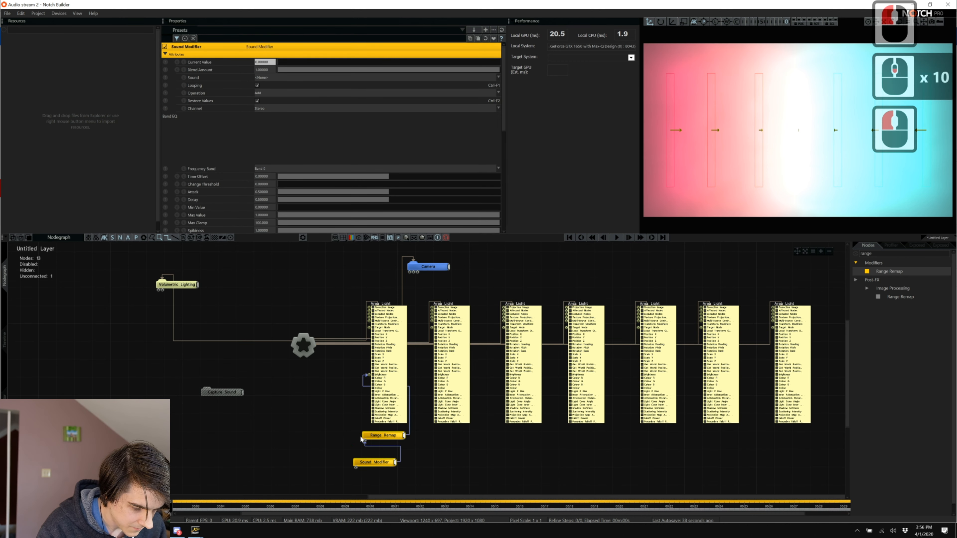
key("ctrl+c")
key("ctrl+v")
left_click_drag(420, 448, 430, 463)
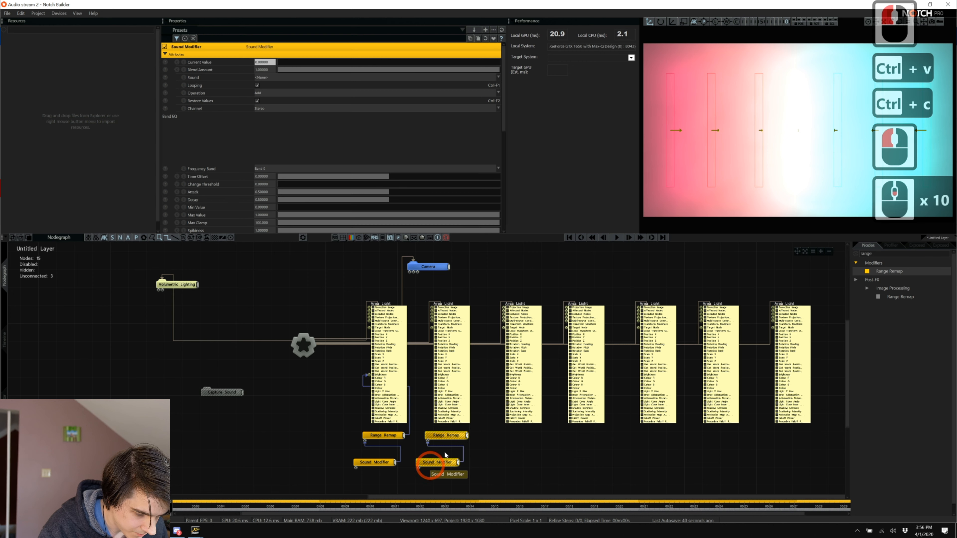
left_click_drag(466, 436, 431, 375)
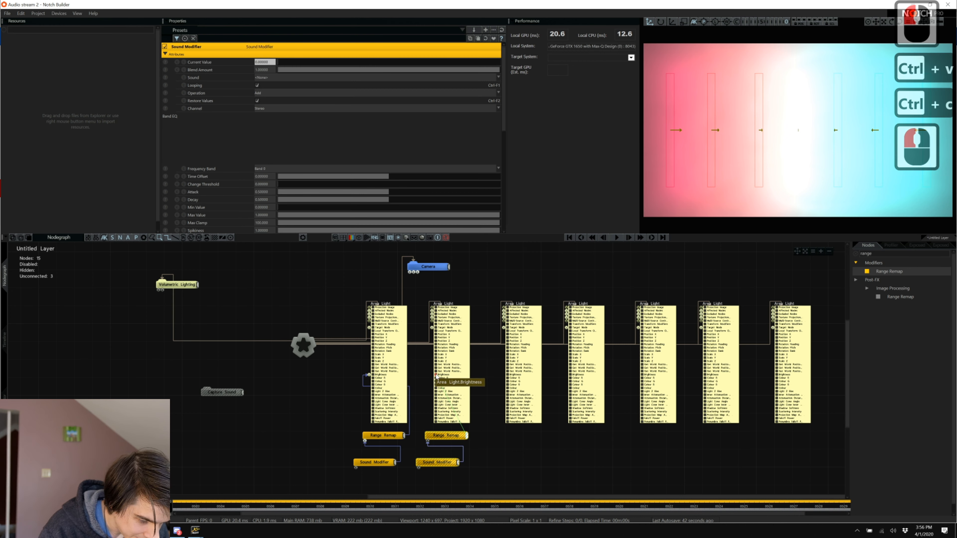
Duplicate the pair again and link its Range Remap to the third Area Light.
left_click(472, 472)
left_click(448, 446)
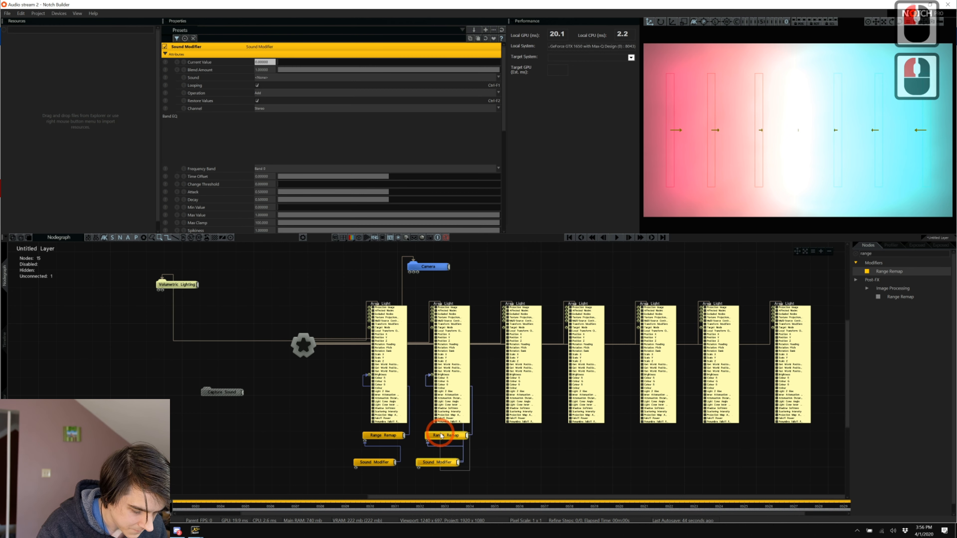
left_click_drag(442, 436, 440, 435)
key("ctrl+c")
key("ctrl+v")
left_click_drag(485, 413, 511, 379)
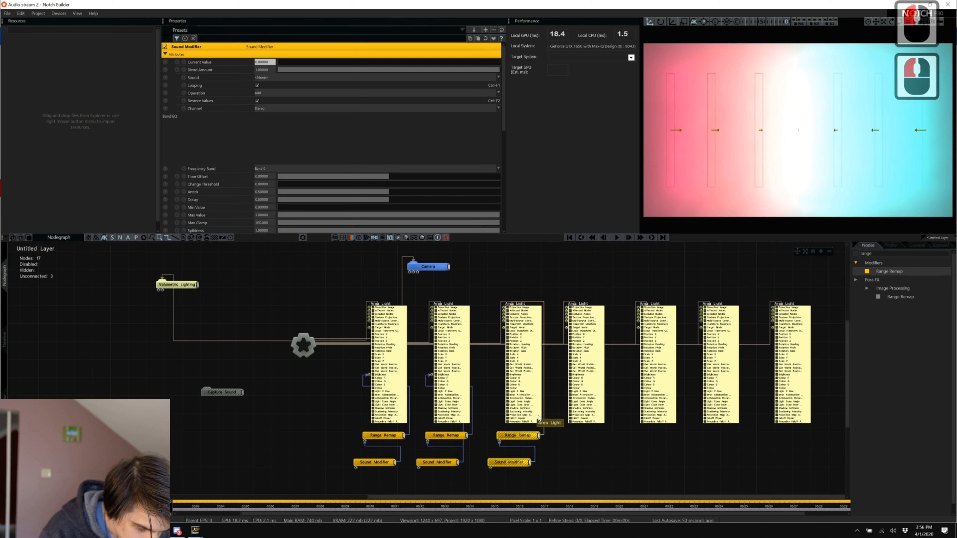
key("ctrl+z")
left_click_drag(539, 435, 509, 375)
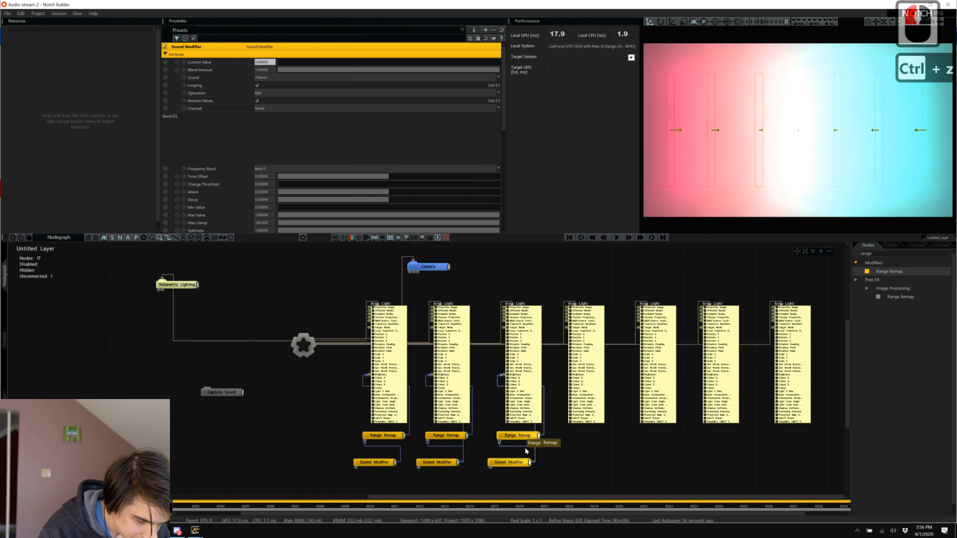
Paste a fourth pair under the fourth Area Light and feed its Brightness input.
left_click(509, 436)
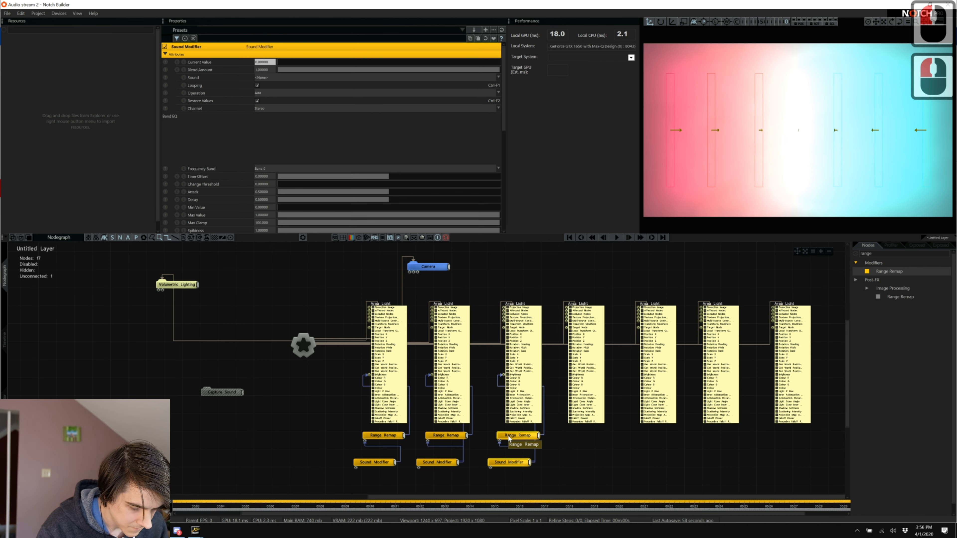
key("ctrl+c")
key("ctrl+v")
left_click(573, 464)
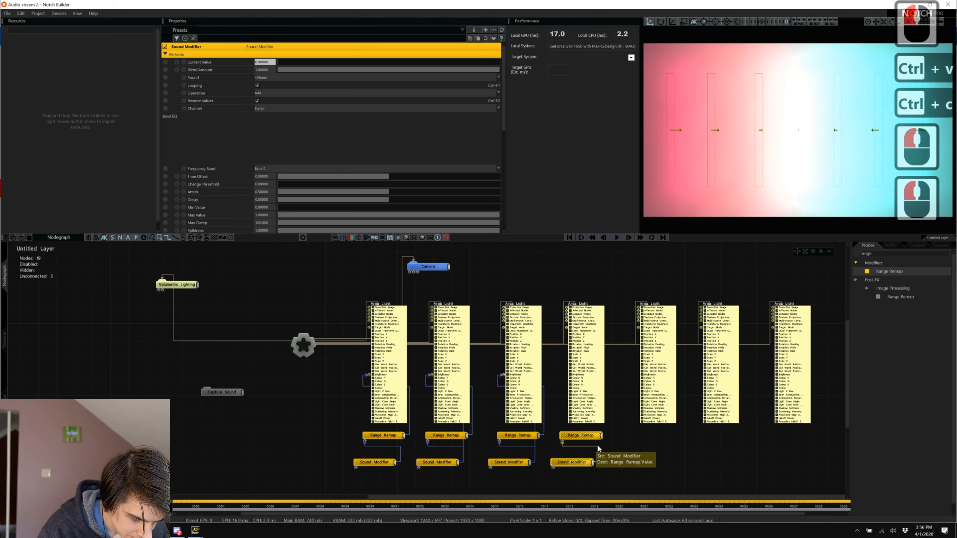
left_click_drag(601, 437, 594, 346)
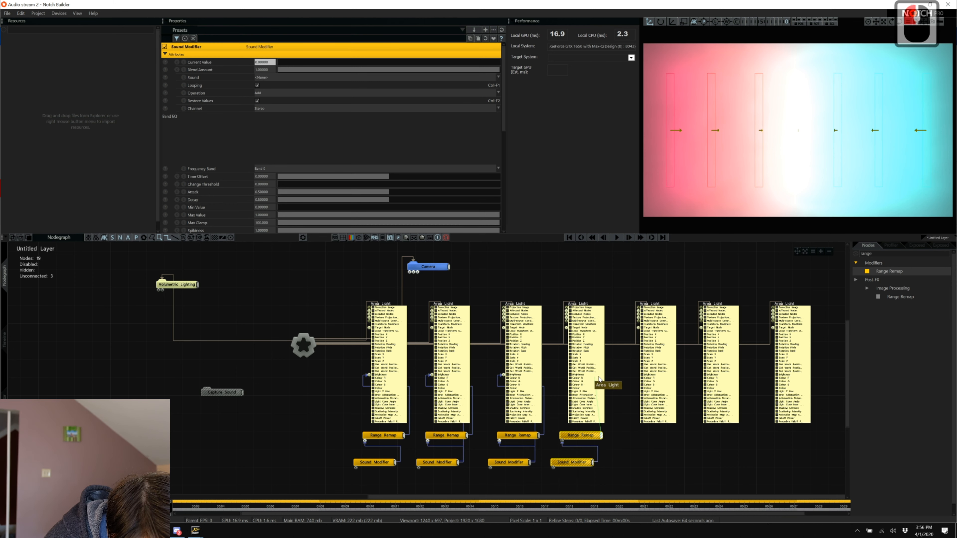
left_click(583, 377)
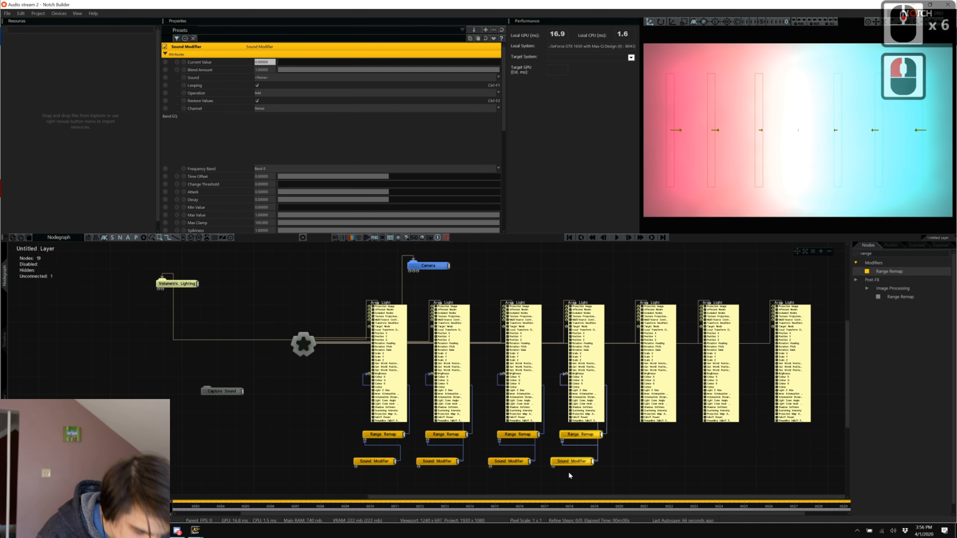
Paste a fifth pair and connect its Range Remap to the fifth light's Brightness.
left_click(571, 457)
key("ctrl+c")
key("ctrl+v")
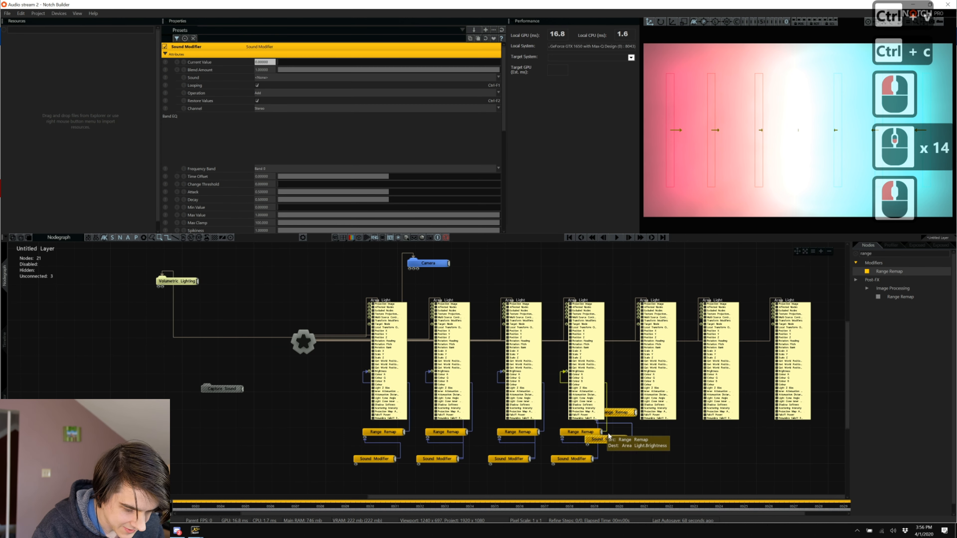
left_click_drag(629, 413, 656, 432)
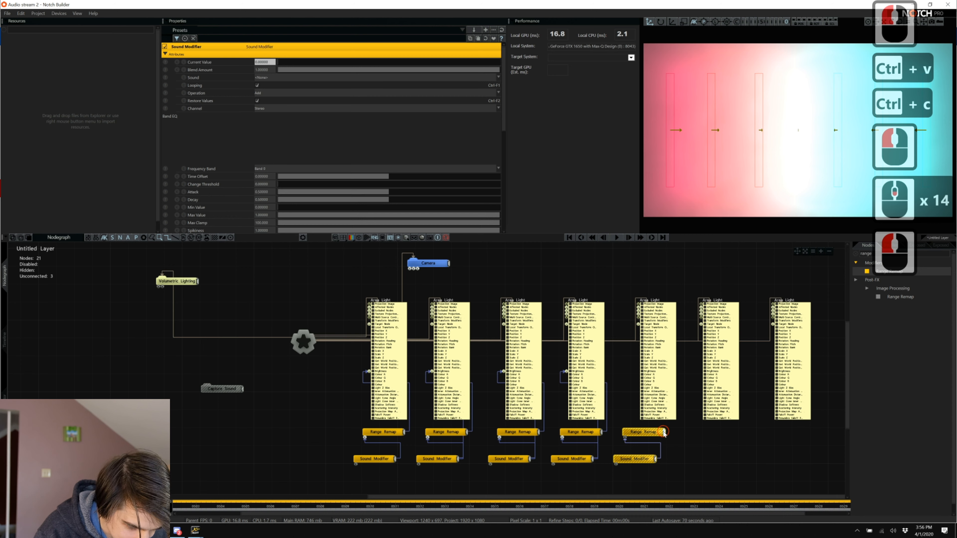
left_click_drag(654, 398, 642, 371)
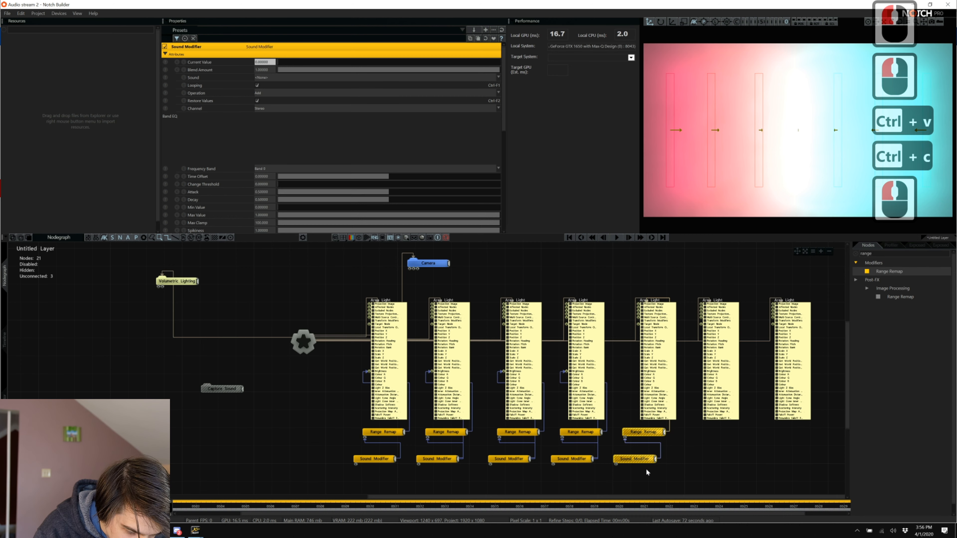
key("ctrl+z")
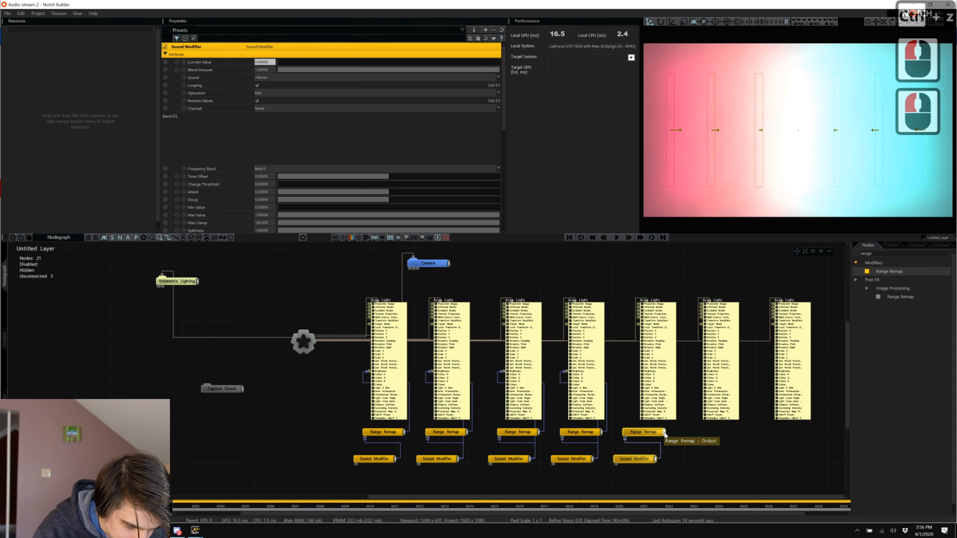
left_click_drag(665, 431, 653, 408)
left_click_drag(644, 373, 642, 372)
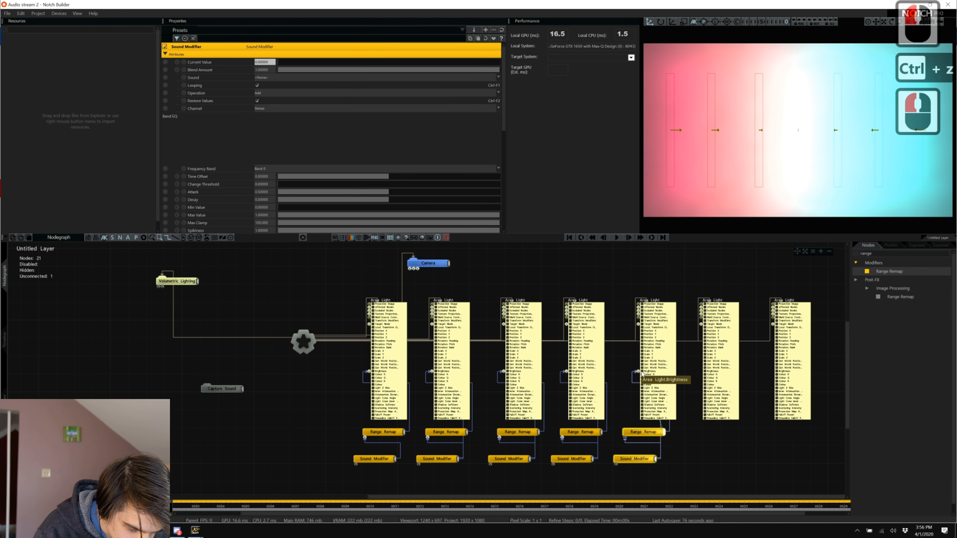
left_click(638, 483)
Paste a sixth pair and feed it into the sixth Area Light's Brightness.
left_click(636, 432)
key("ctrl+c")
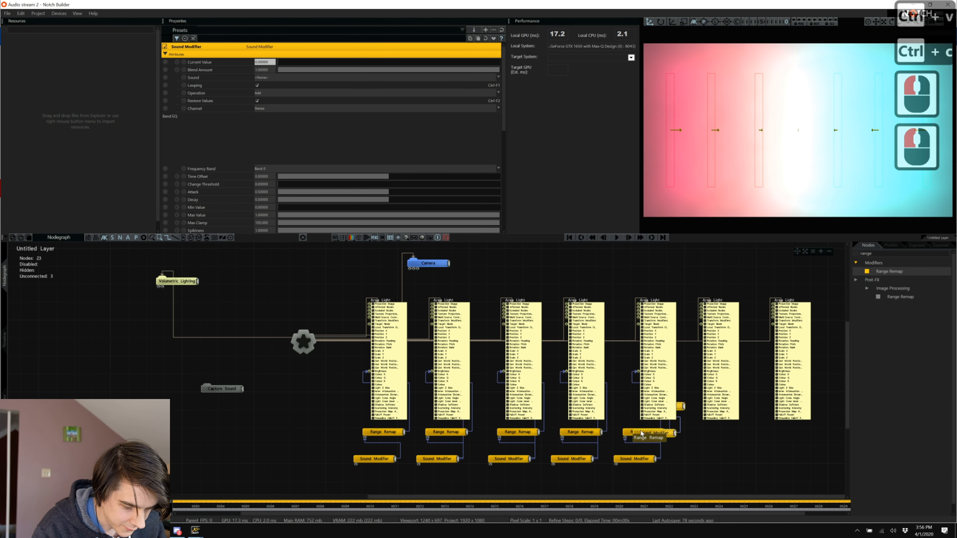
key("ctrl+v")
left_click_drag(680, 445, 682, 415)
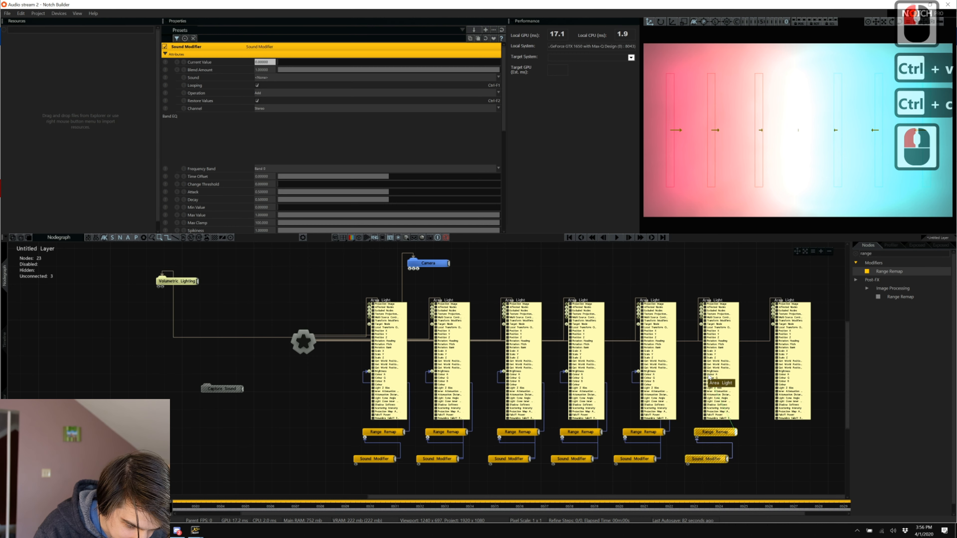
left_click_drag(705, 371, 705, 371)
scroll(715, 459, "down", 7)
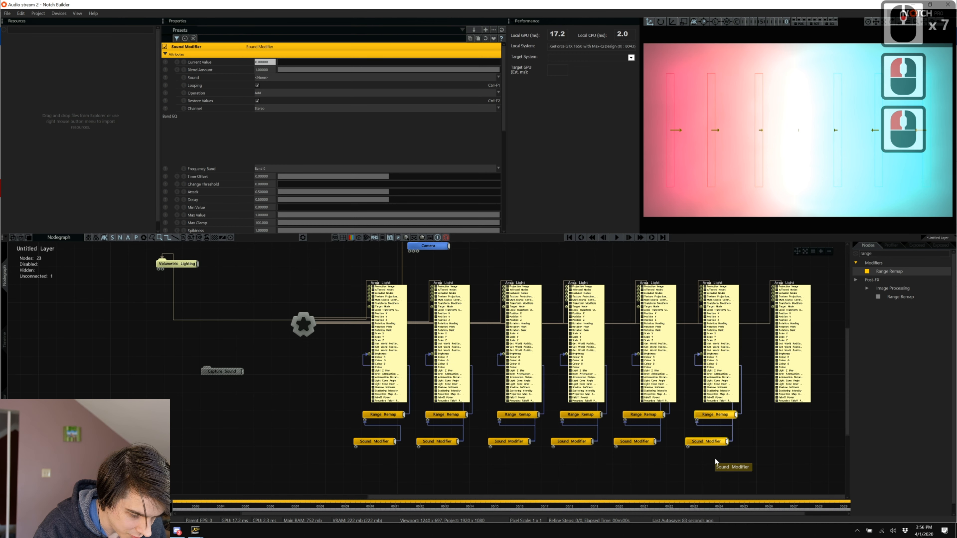
Paste a seventh pair under the last Area Light and link its Range Remap to it.
left_click(706, 415)
key("ctrl+c")
key("ctrl+v")
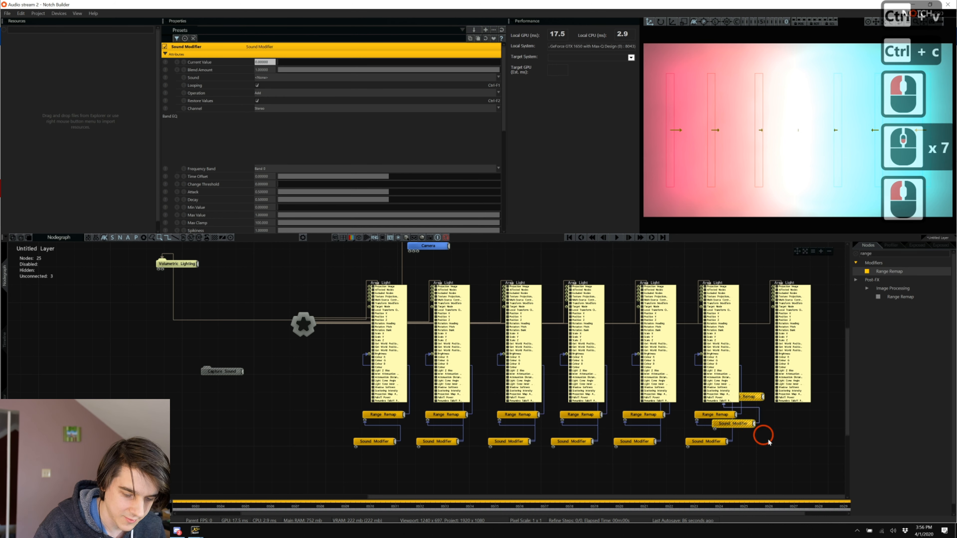
left_click(795, 435)
left_click_drag(806, 416, 778, 355)
key("ctrl+z")
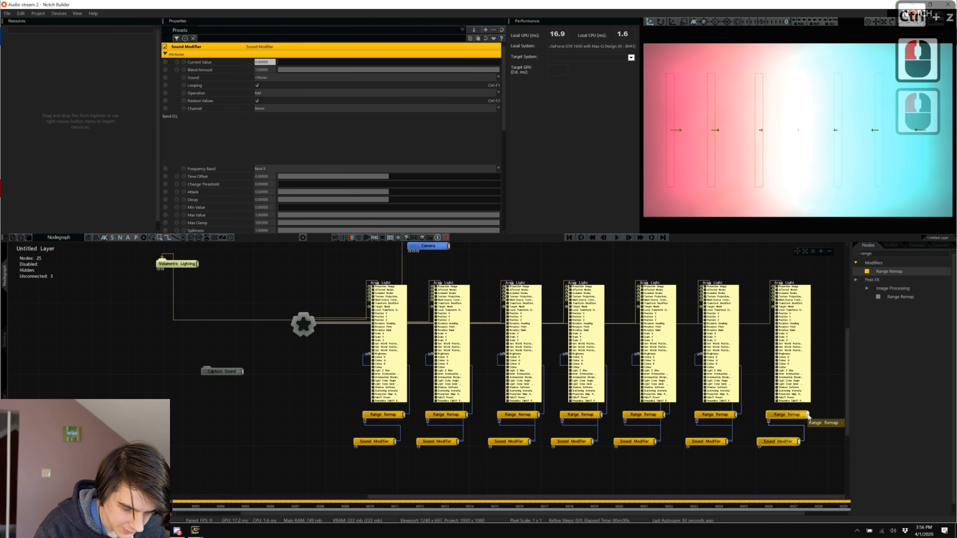
left_click_drag(806, 415, 777, 356)
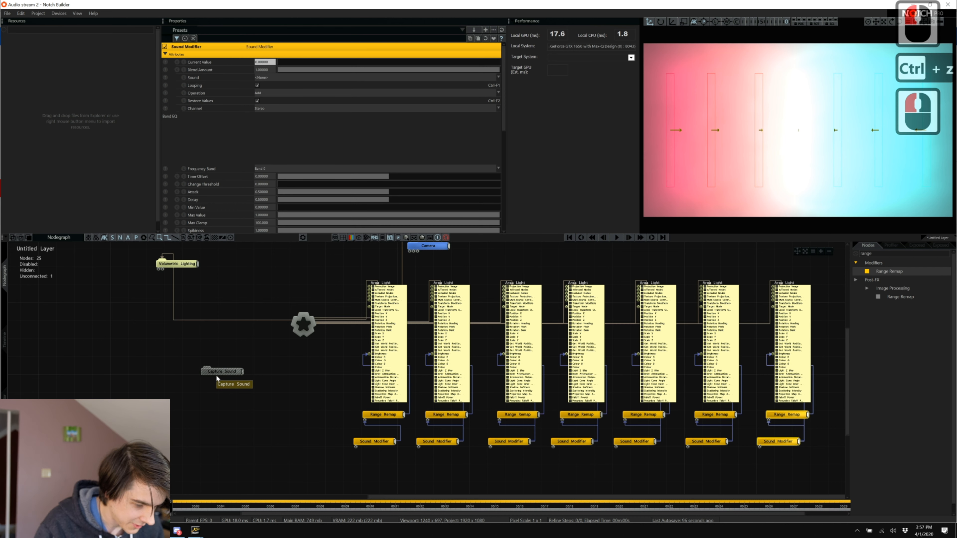
Wire Capture Sound's output into each of the seven Sound Modifiers, then play the scene.
left_click_drag(212, 369, 355, 448)
left_click_drag(242, 399, 419, 447)
left_click_drag(243, 398, 490, 448)
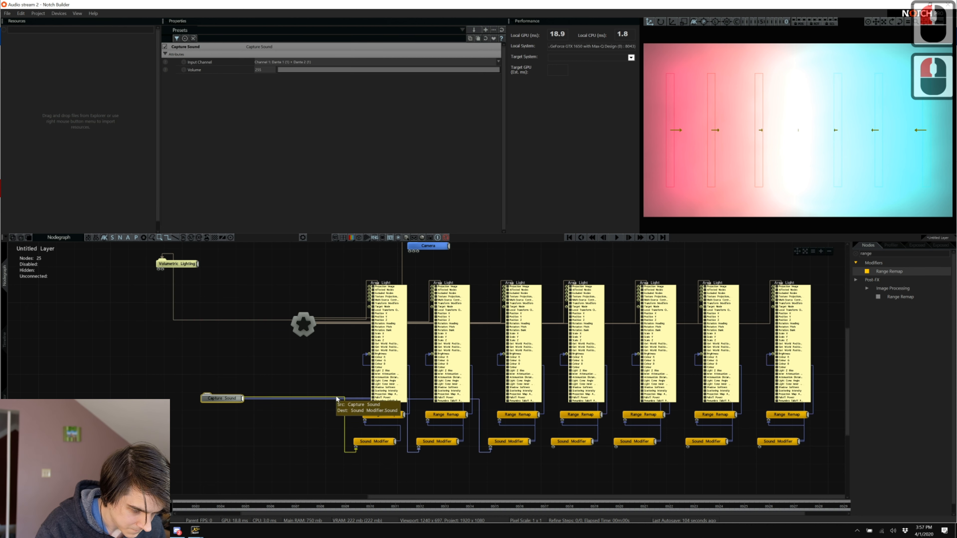
left_click_drag(242, 399, 551, 450)
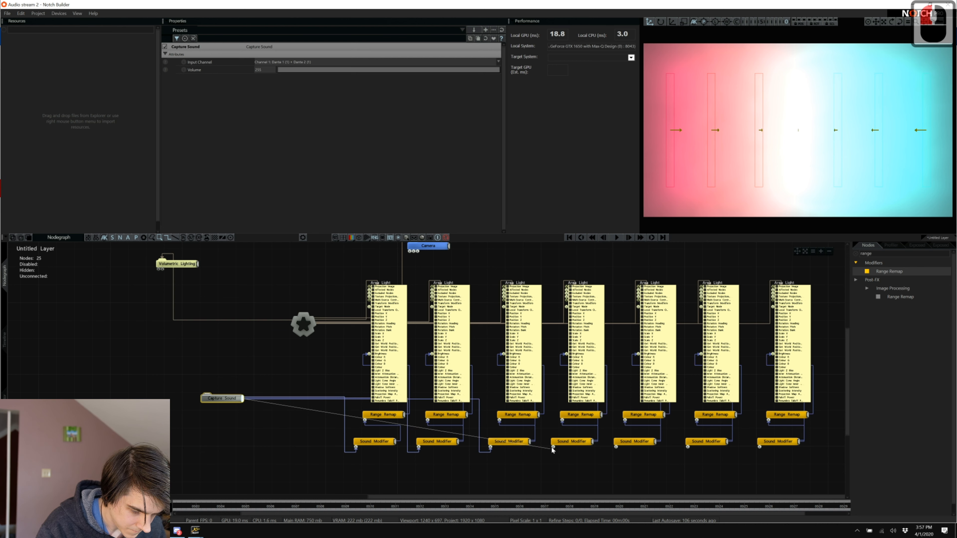
left_click(553, 448)
left_click_drag(244, 399, 615, 448)
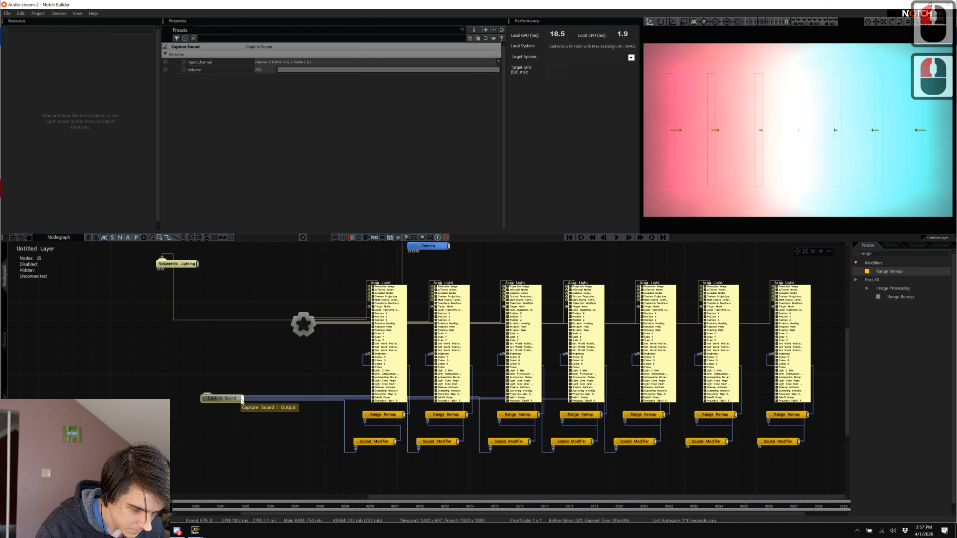
left_click_drag(243, 398, 688, 447)
left_click_drag(245, 399, 759, 451)
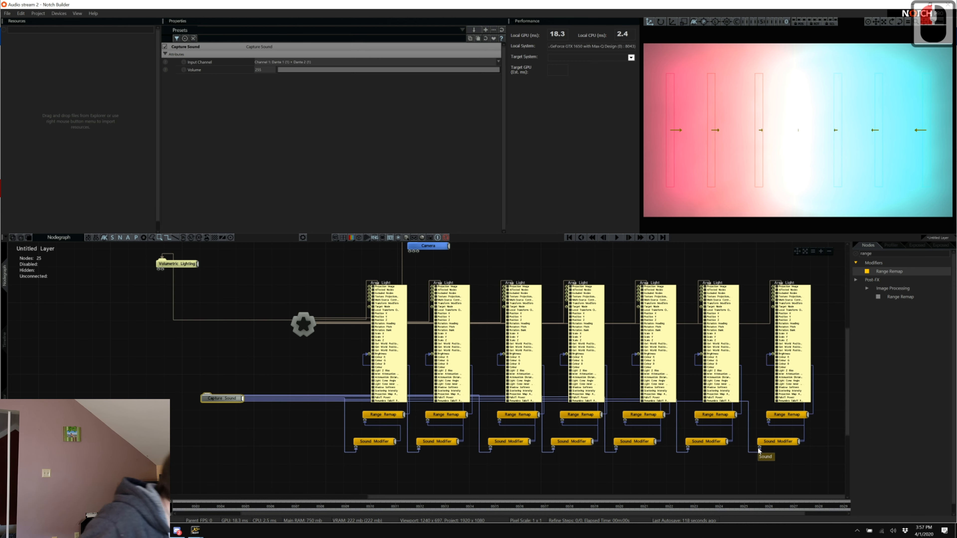
key("space")
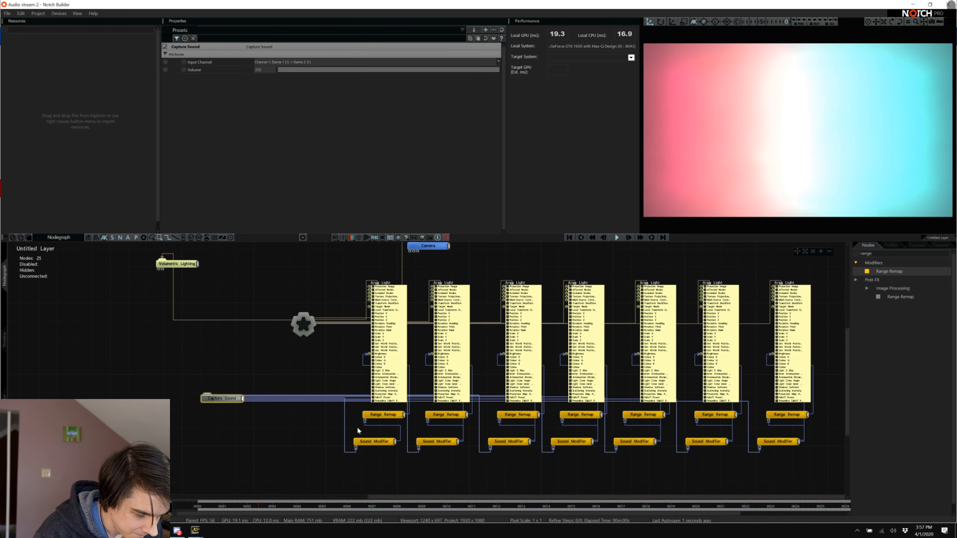
Give all seven Range Remaps Modifier Operation Replace and Out Upper 3, then deselect them.
left_click_drag(358, 431, 791, 416)
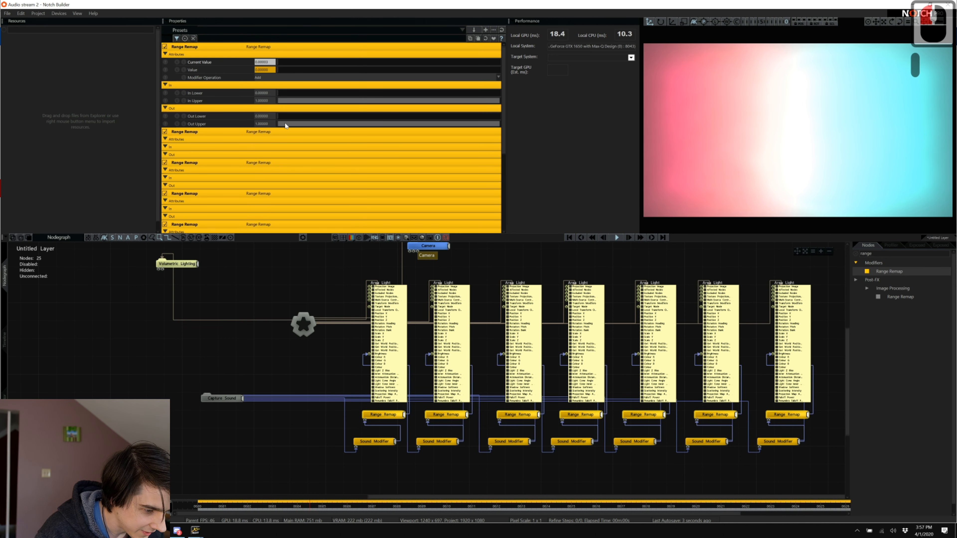
left_click(277, 78)
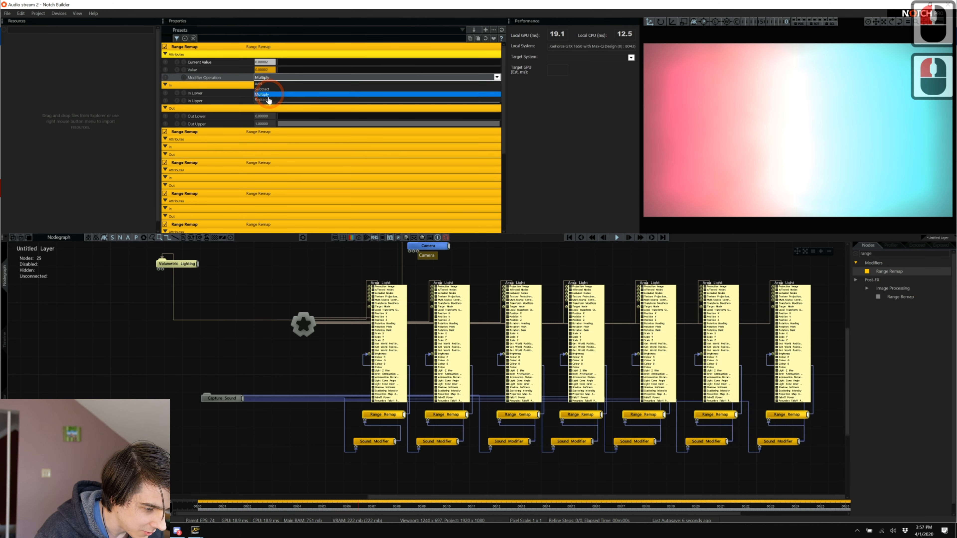
left_click(293, 105)
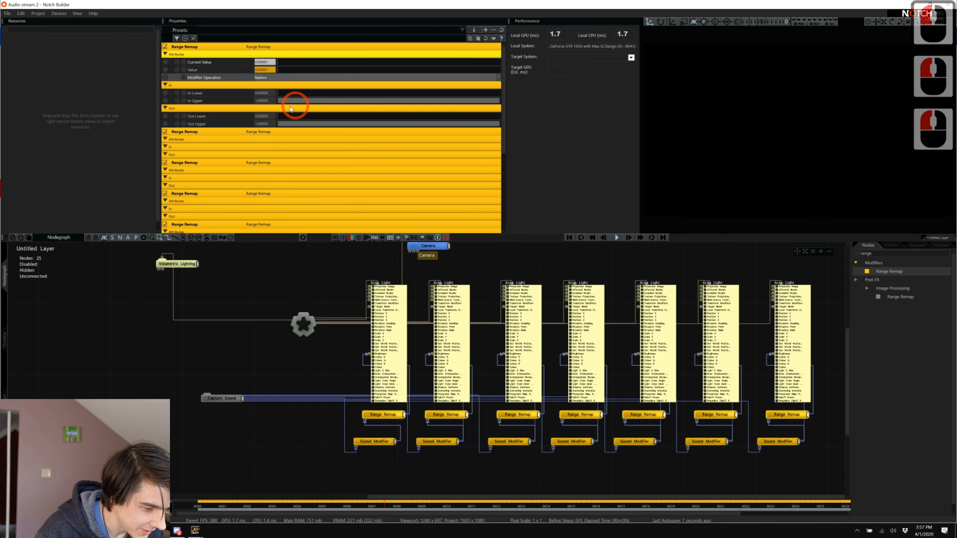
double_click(264, 123)
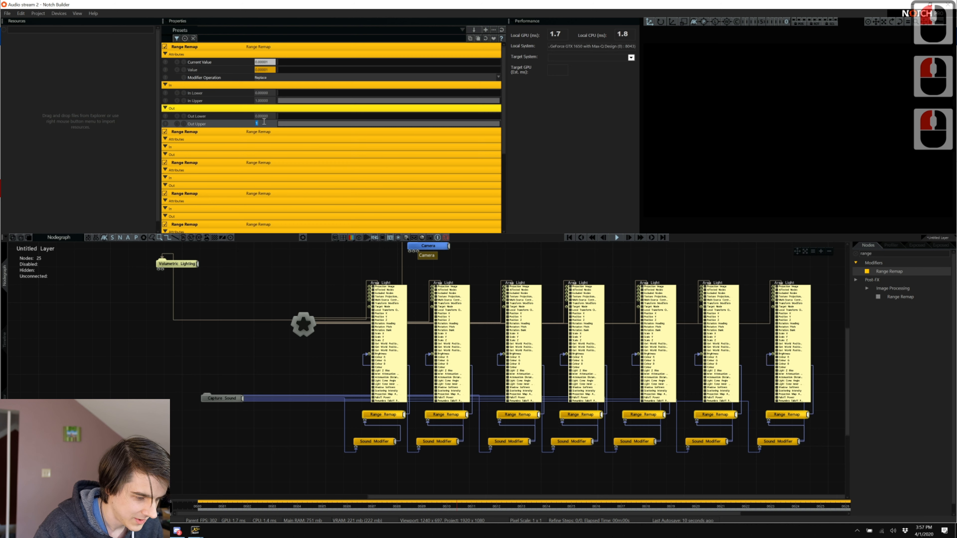
type("3")
key("Return")
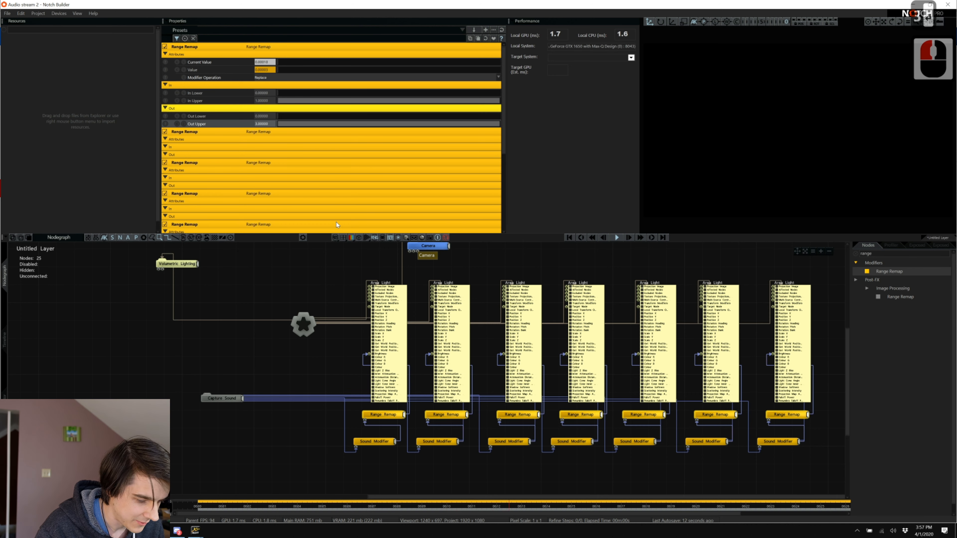
left_click(274, 438)
left_click(358, 481)
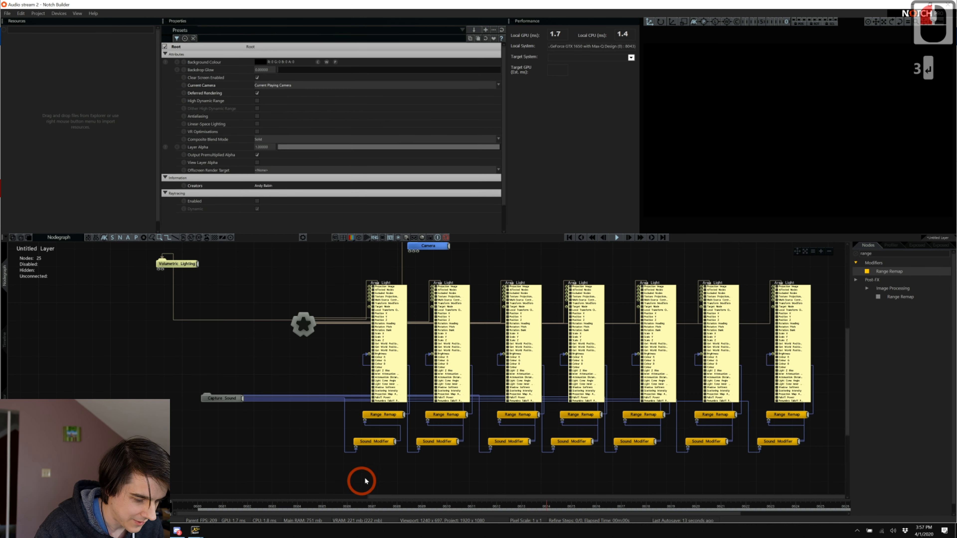
Set the first Sound Modifier's frequency band, trying Bass Bands and then Treble Bands.
left_click(369, 442)
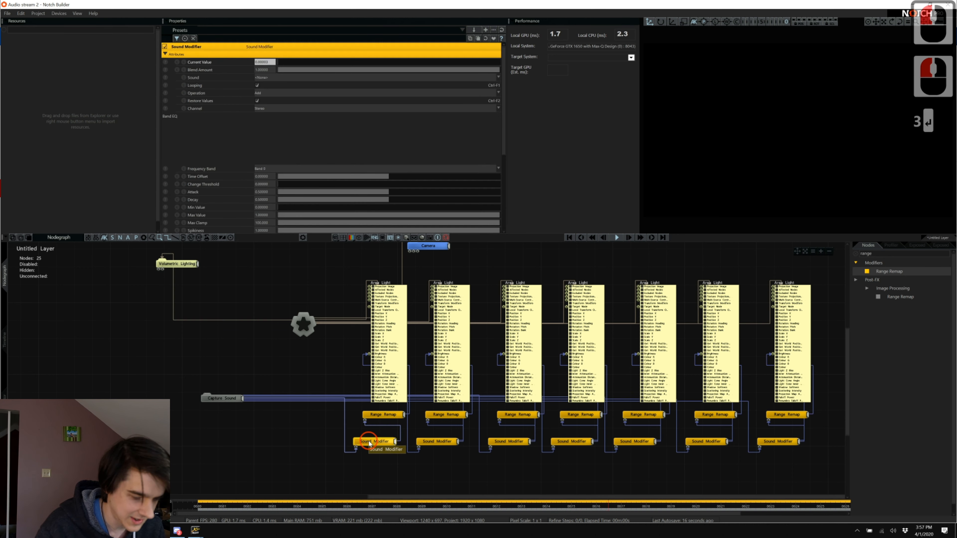
left_click(310, 169)
scroll(306, 205, "down", 3)
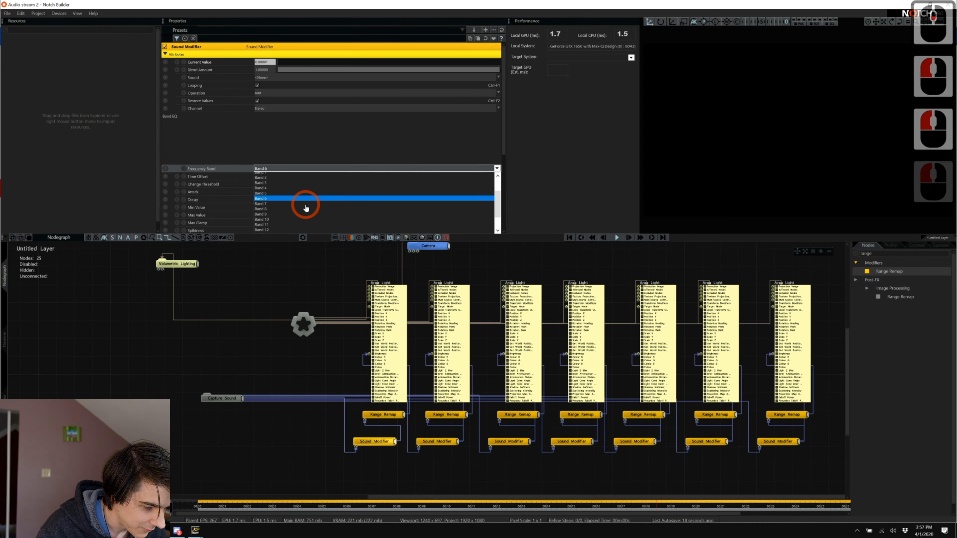
scroll(308, 190, "up", 3)
scroll(307, 191, "down", 12)
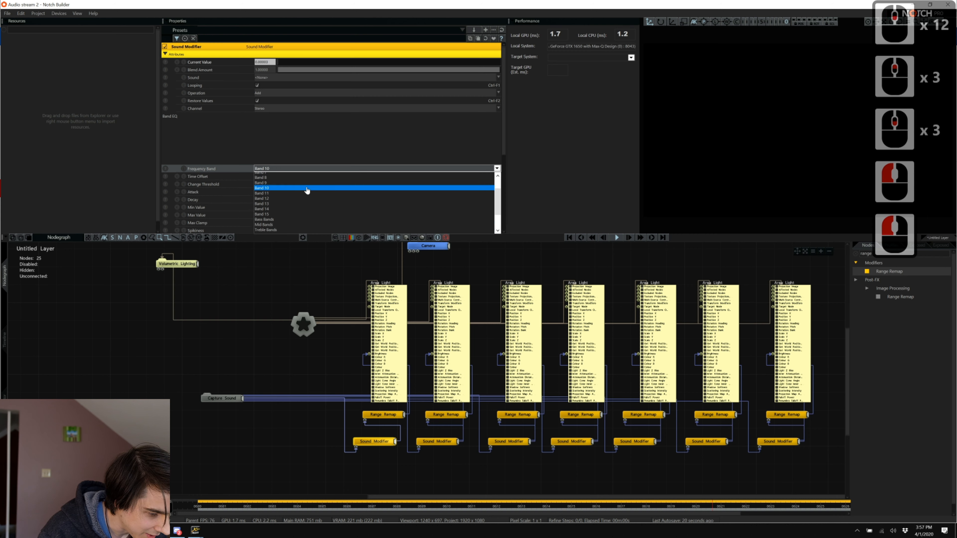
scroll(308, 191, "up", 4)
scroll(308, 190, "down", 2)
scroll(307, 191, "up", 1)
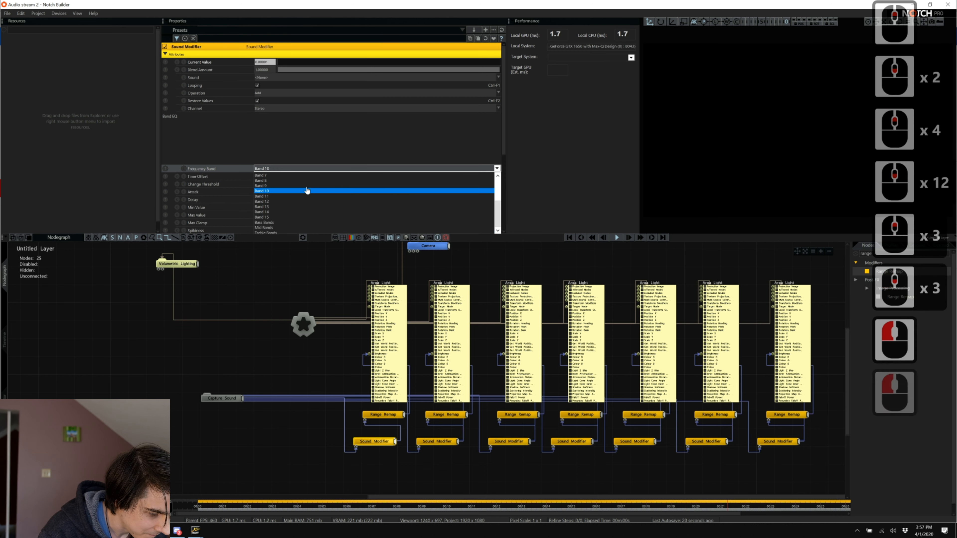
left_click(293, 223)
left_click(619, 348)
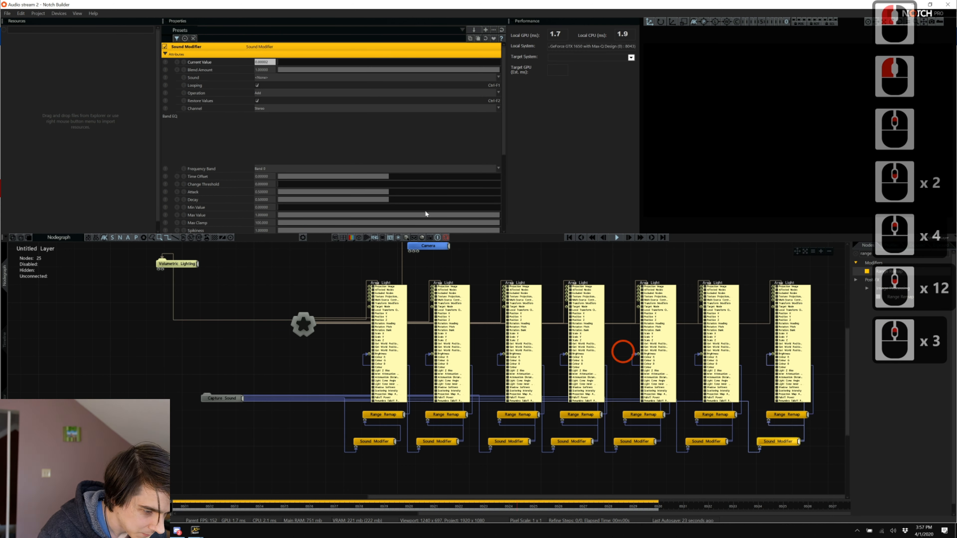
left_click(272, 169)
scroll(273, 188, "down", 2)
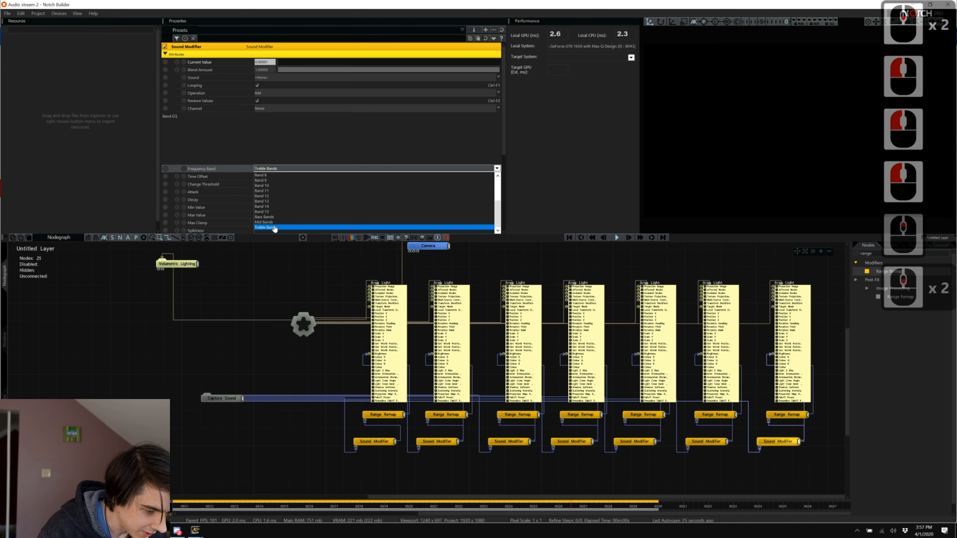
left_click(273, 221)
Set the fourth Sound Modifier's frequency band to Mid Bands.
left_click(590, 440)
left_click(586, 442)
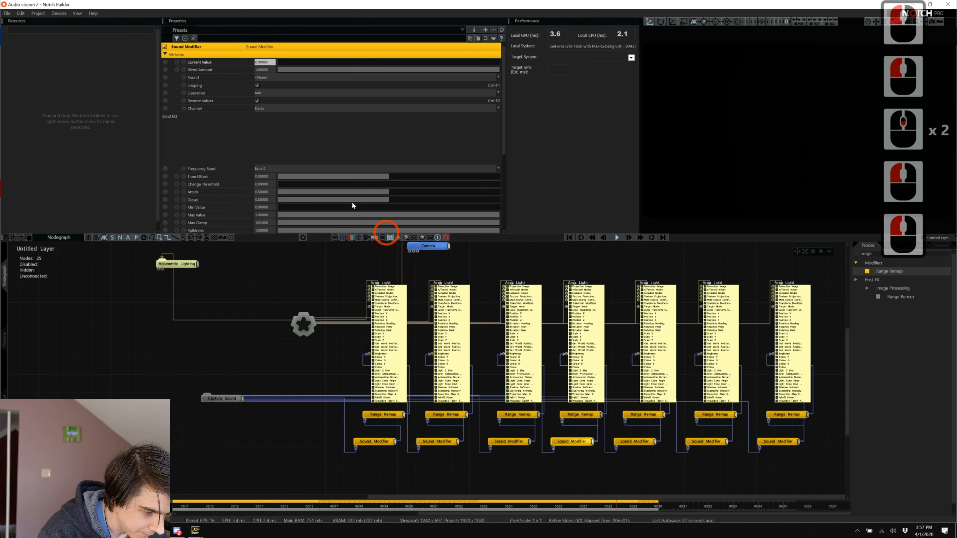
left_click(320, 170)
scroll(305, 208, "down", 3)
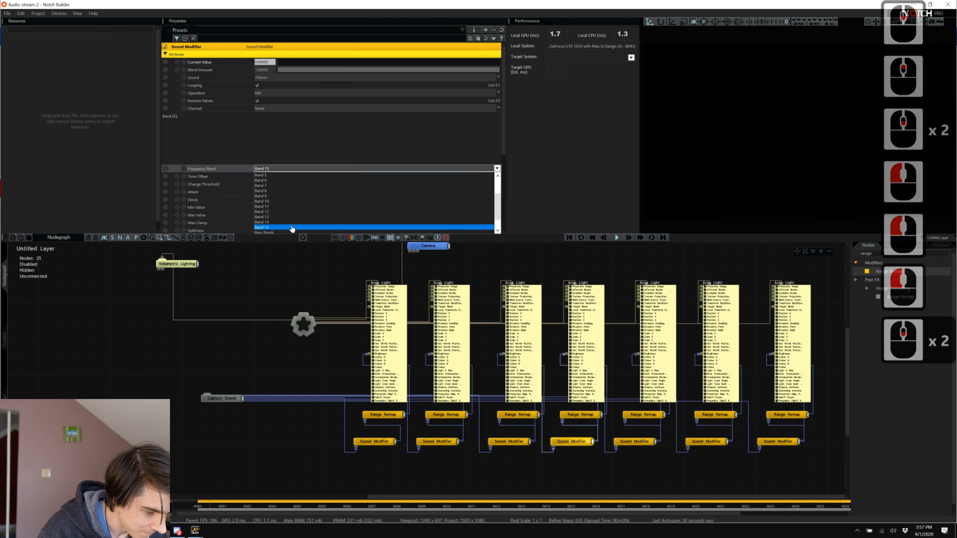
scroll(292, 225, "down", 4)
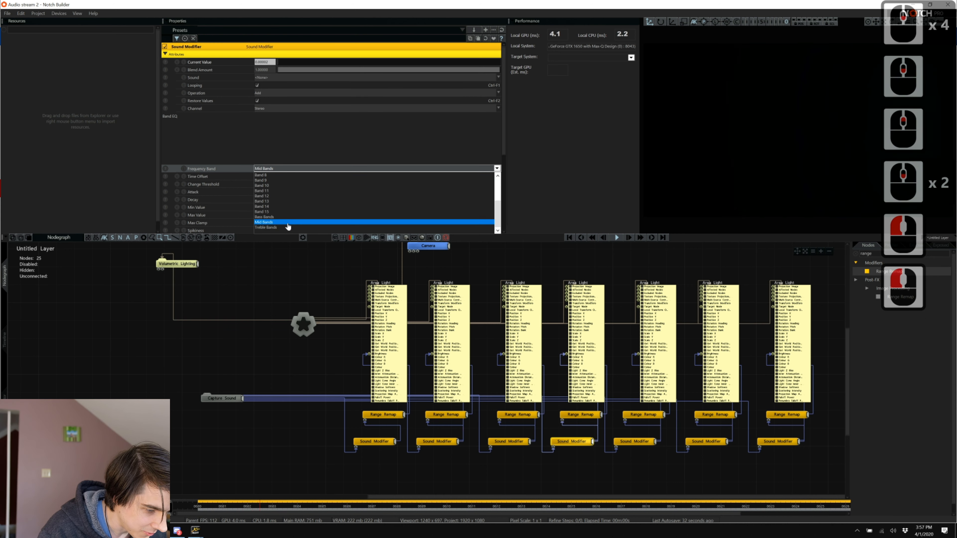
left_click(288, 222)
left_click(320, 143)
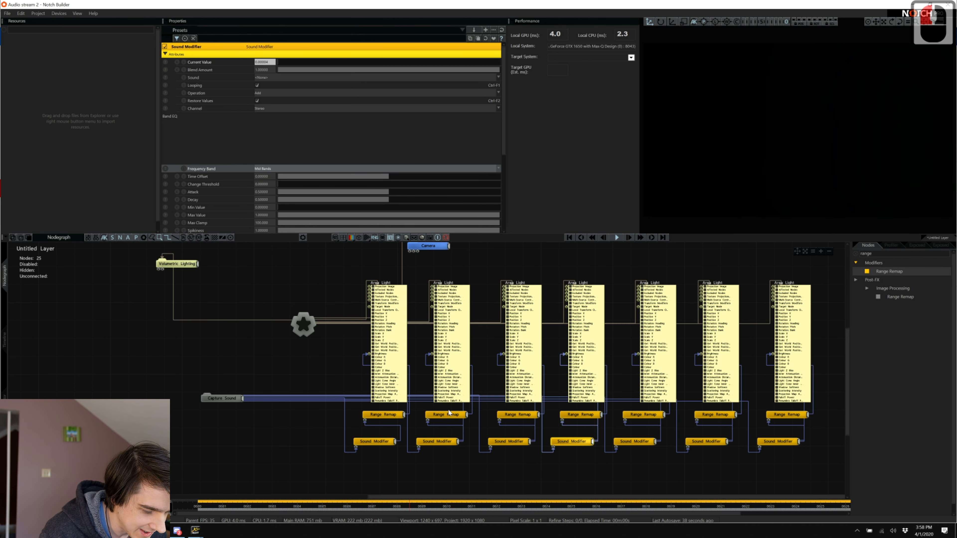
Assign Band 4 to the second Sound Modifier and Band 5 to the third.
left_click(442, 441)
left_click(304, 164)
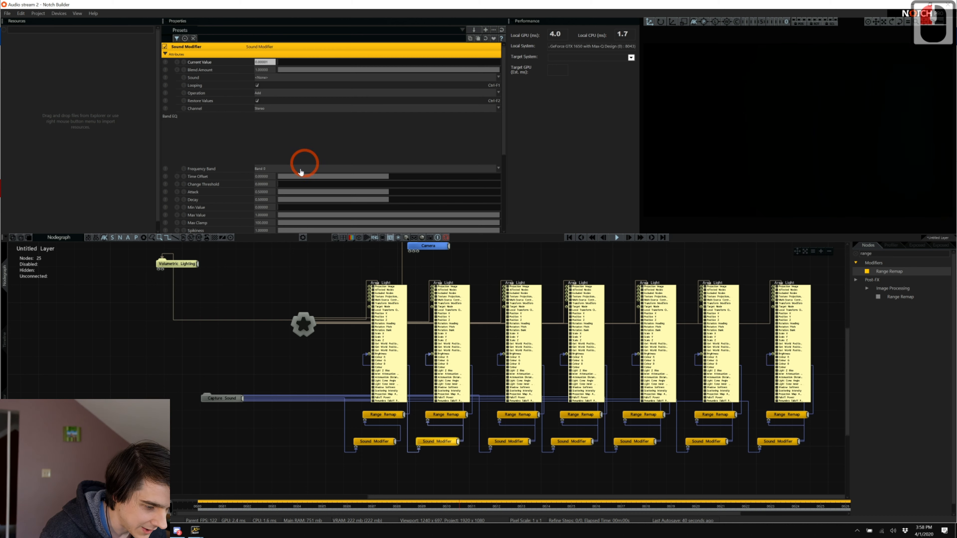
left_click(296, 196)
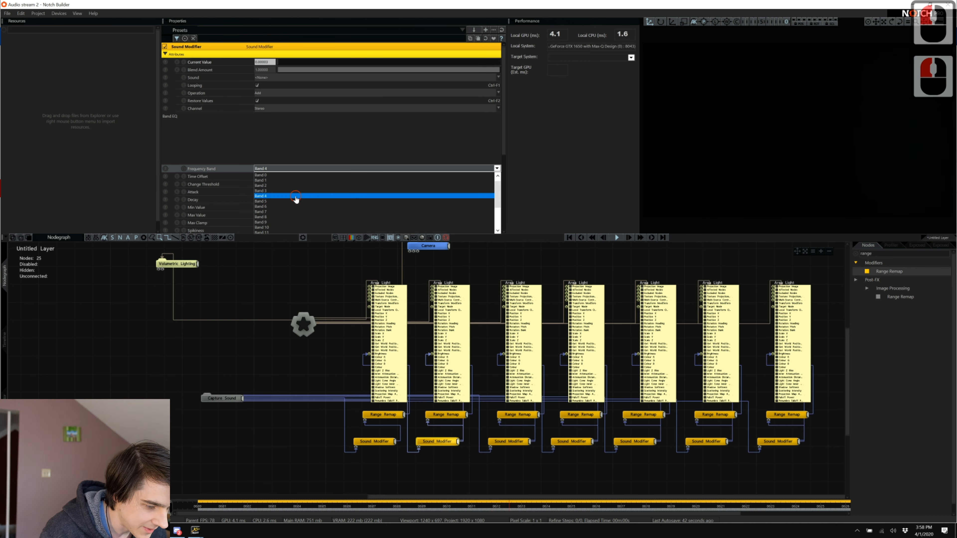
left_click(514, 441)
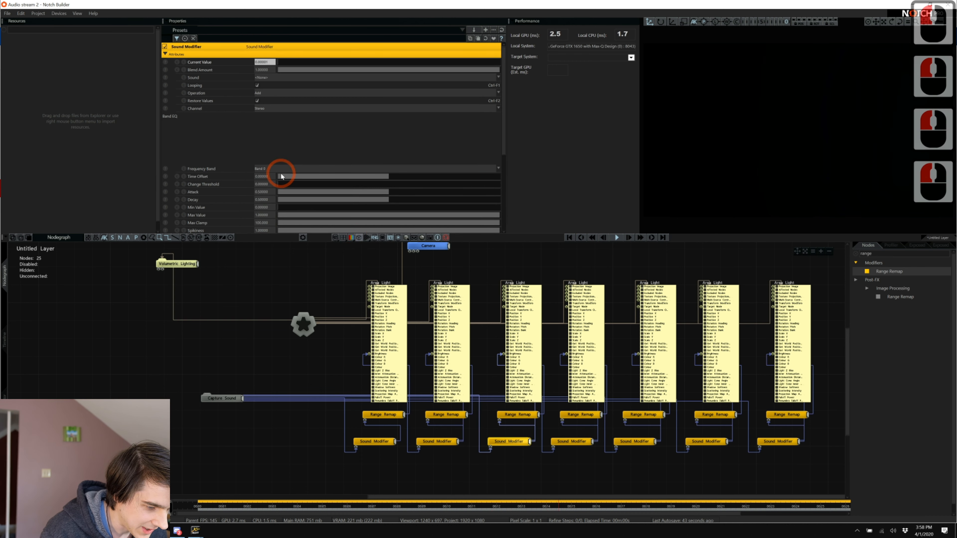
left_click(281, 174)
left_click(286, 201)
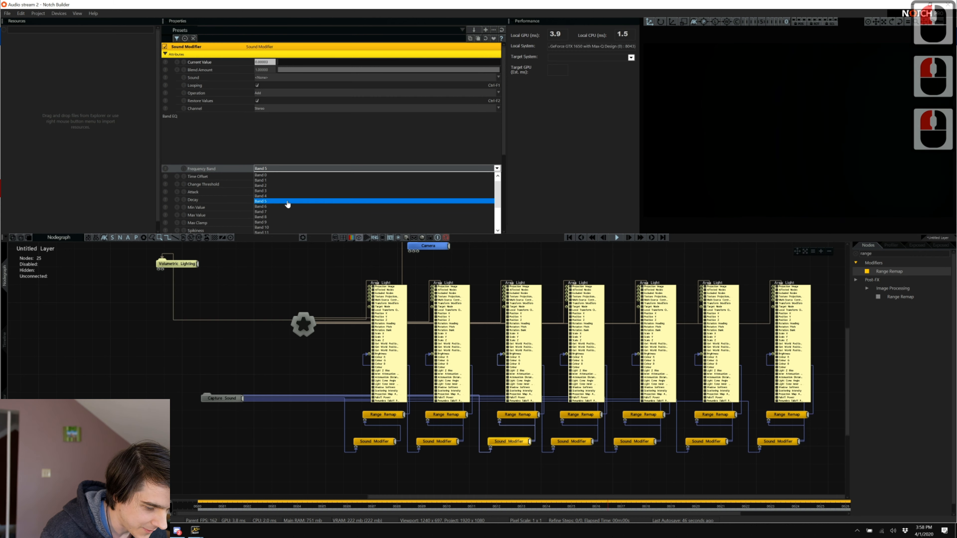
Set the fifth Sound Modifier to Band 11 after trying Band 7, and the sixth to Band 13.
left_click(631, 441)
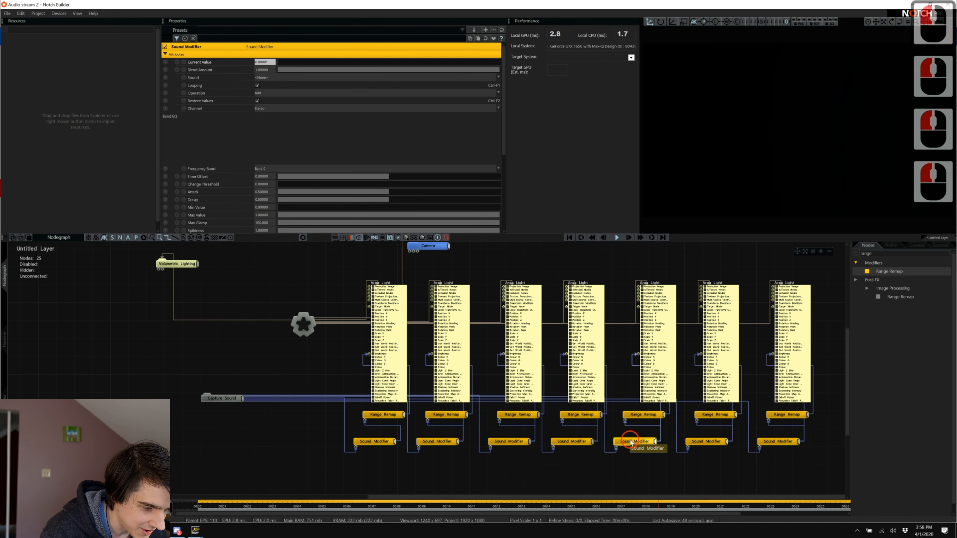
left_click(275, 169)
left_click(279, 212)
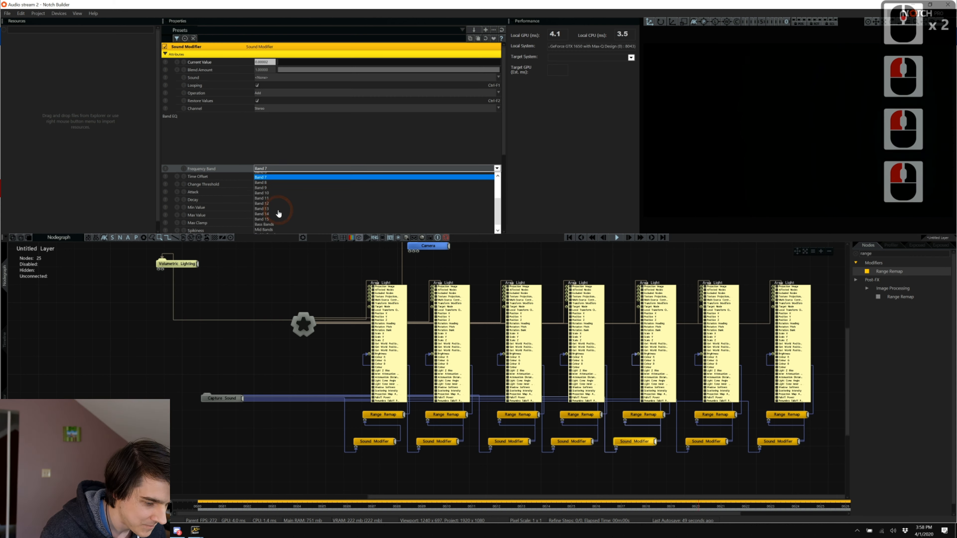
left_click(278, 198)
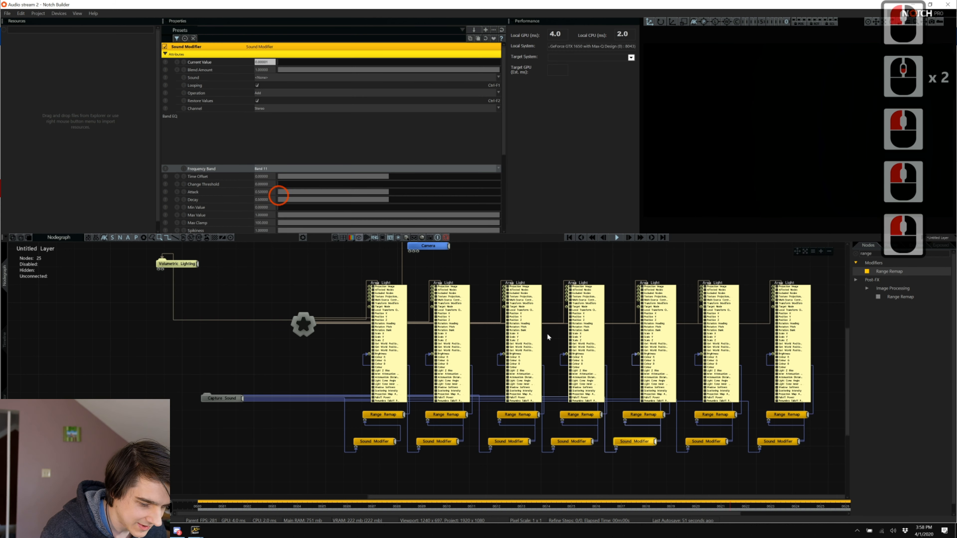
left_click(722, 444)
left_click(318, 171)
left_click(317, 169)
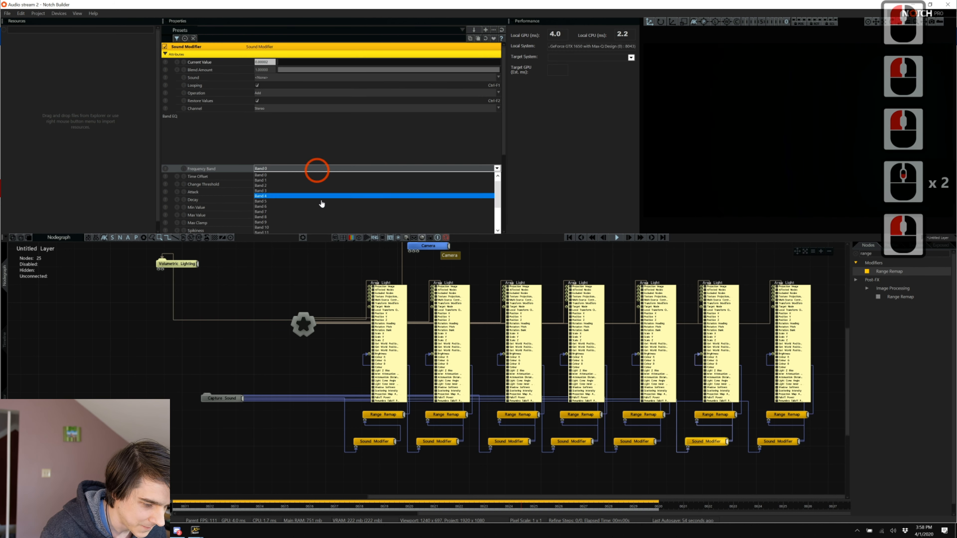
scroll(321, 203, "down", 3)
left_click(317, 203)
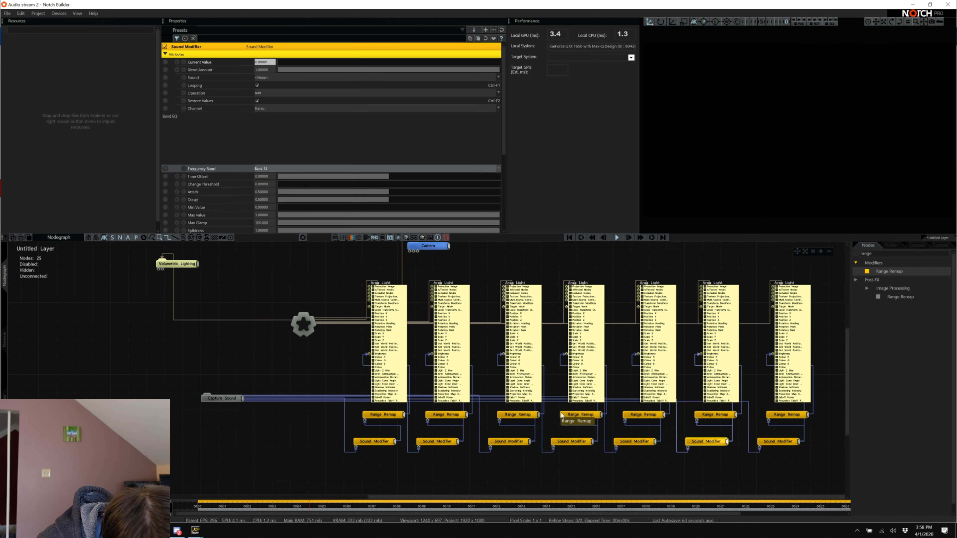
Review the third Range Remap and the red Area Light settings, collapsing and re-expanding an Area Light node.
left_click(519, 414)
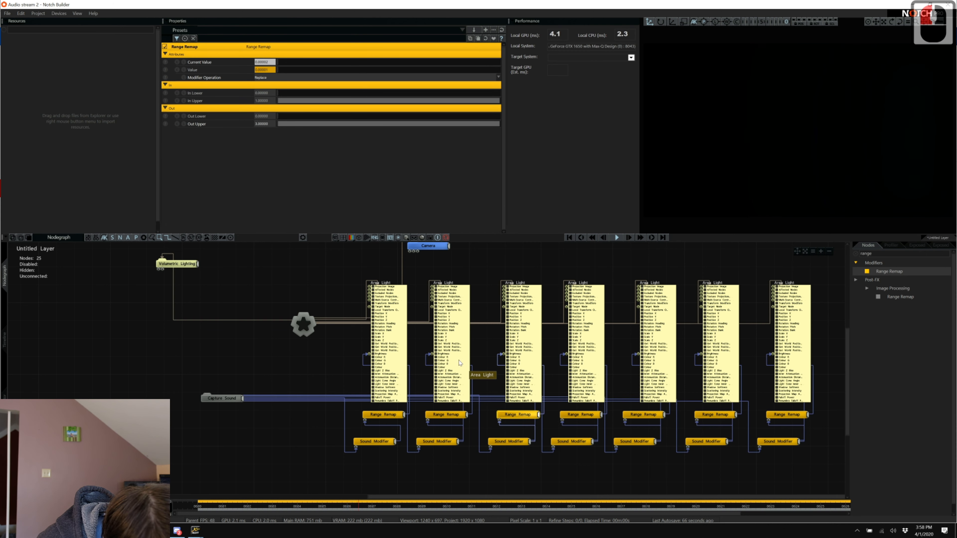
double_click(445, 335)
left_click(401, 336)
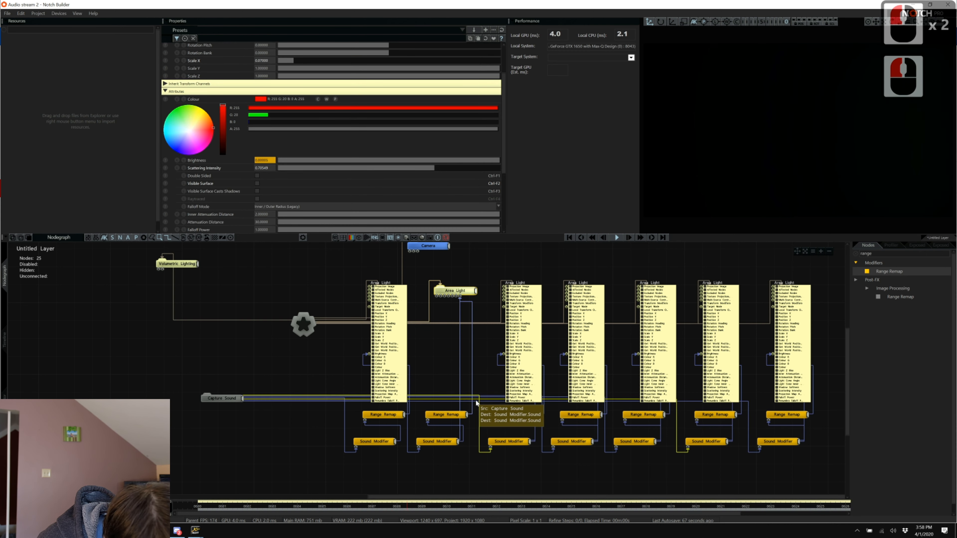
left_click(459, 359)
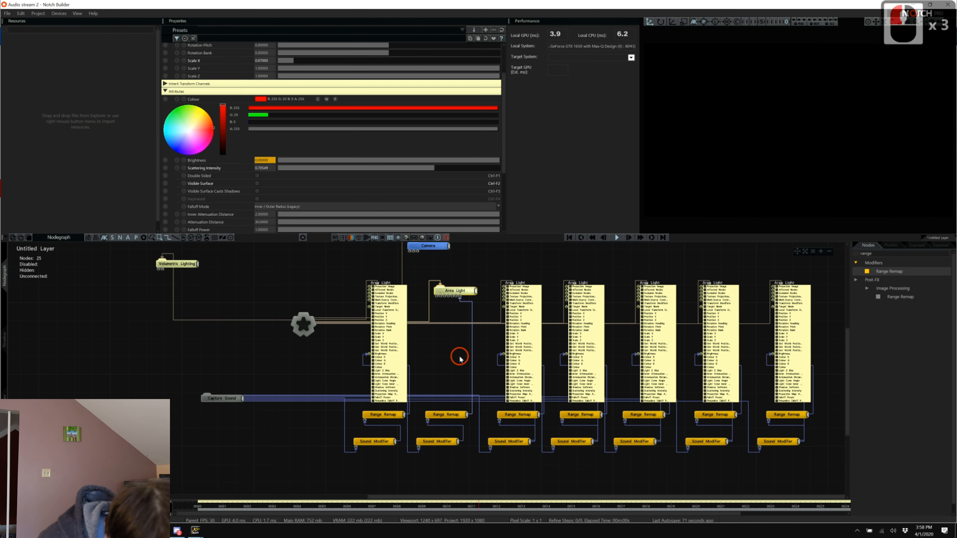
double_click(455, 291)
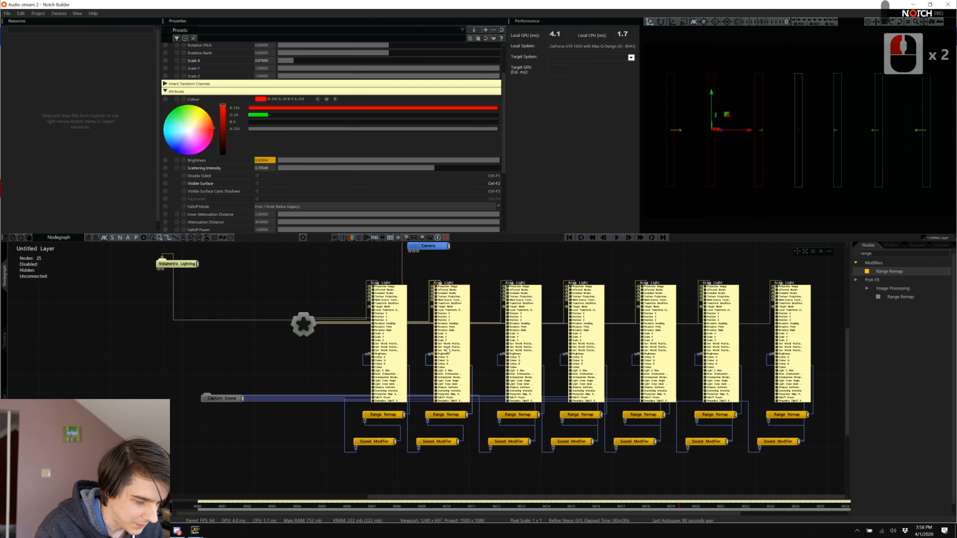
Play 'Taking Over' from the Xmixx playlist in Spotify, then return to Notch Builder.
key("alt+Tab")
key("alt+Tab")
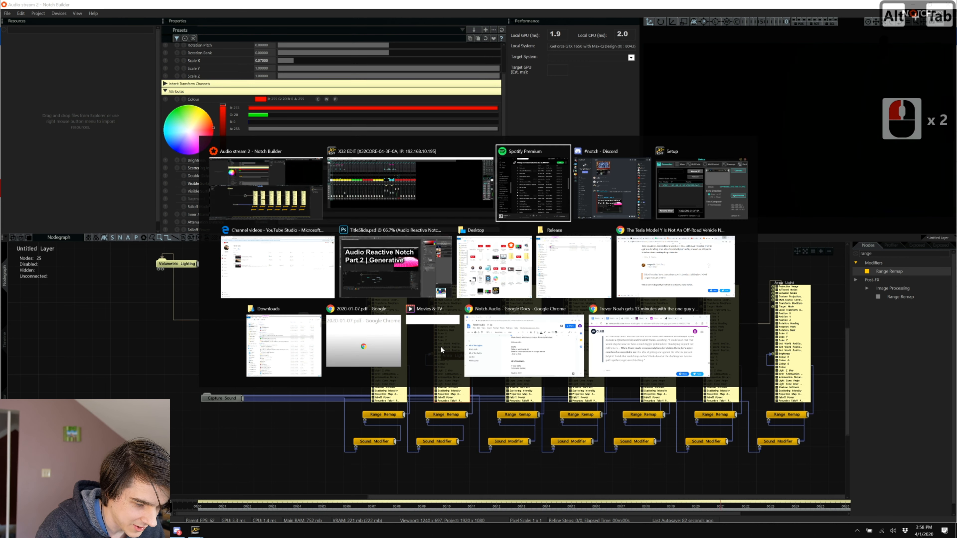
scroll(465, 273, "down", 3)
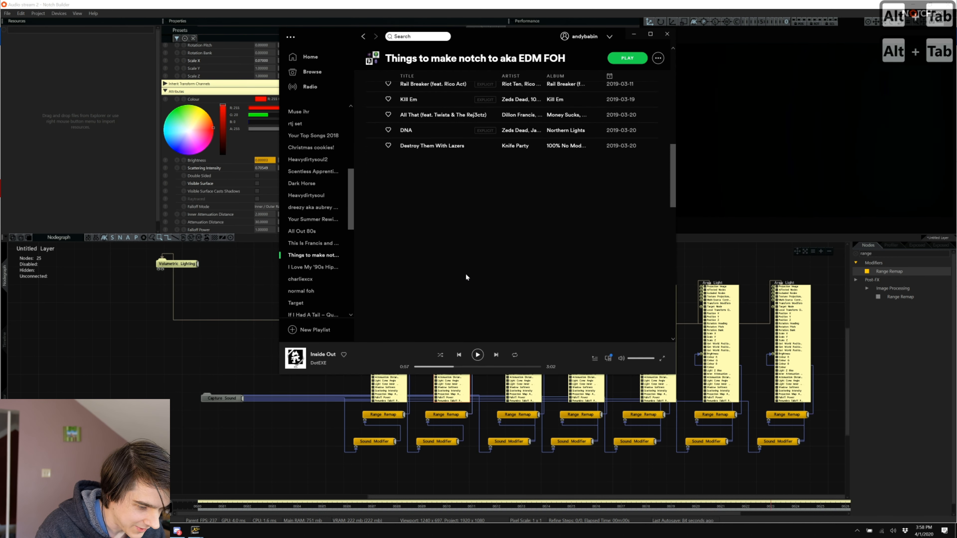
scroll(465, 274, "down", 8)
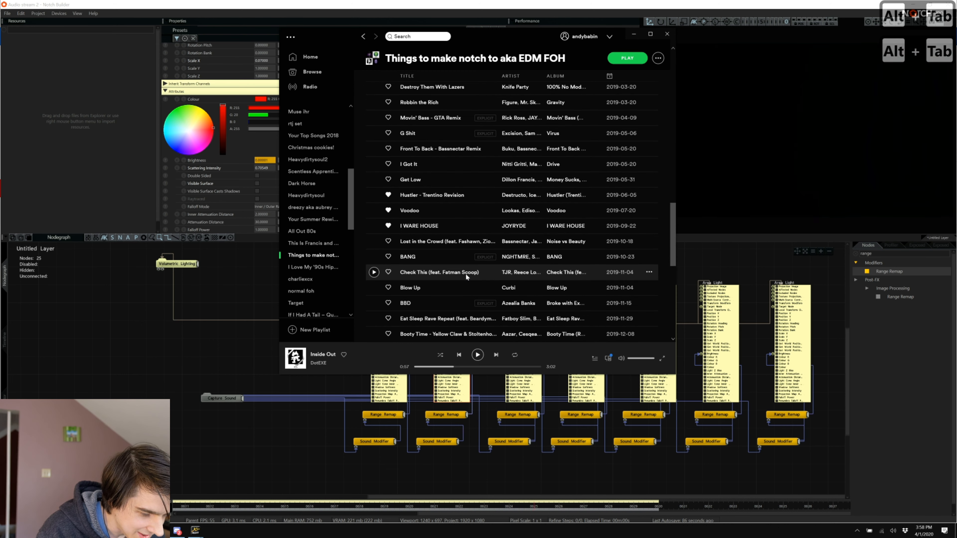
scroll(320, 132, "up", 5)
left_click(320, 131)
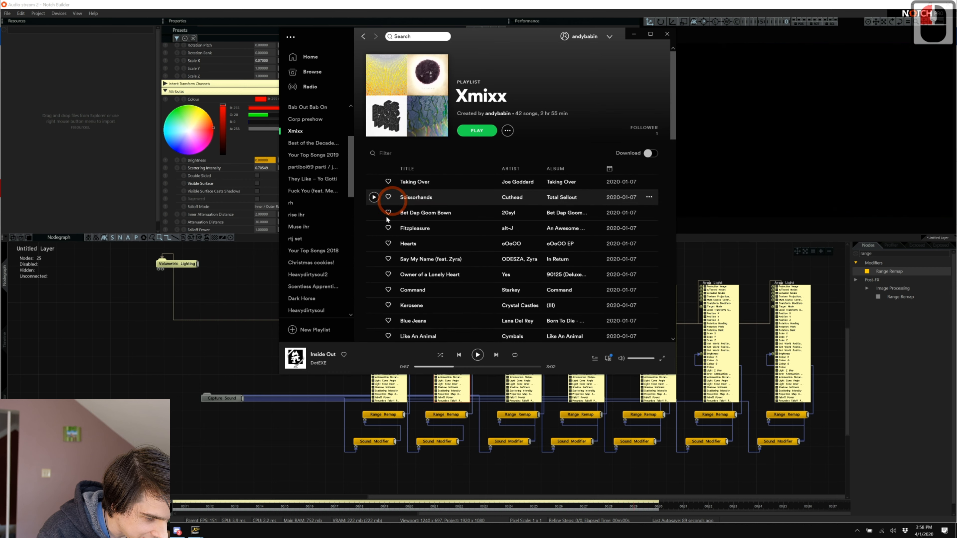
left_click(374, 182)
left_click(211, 323)
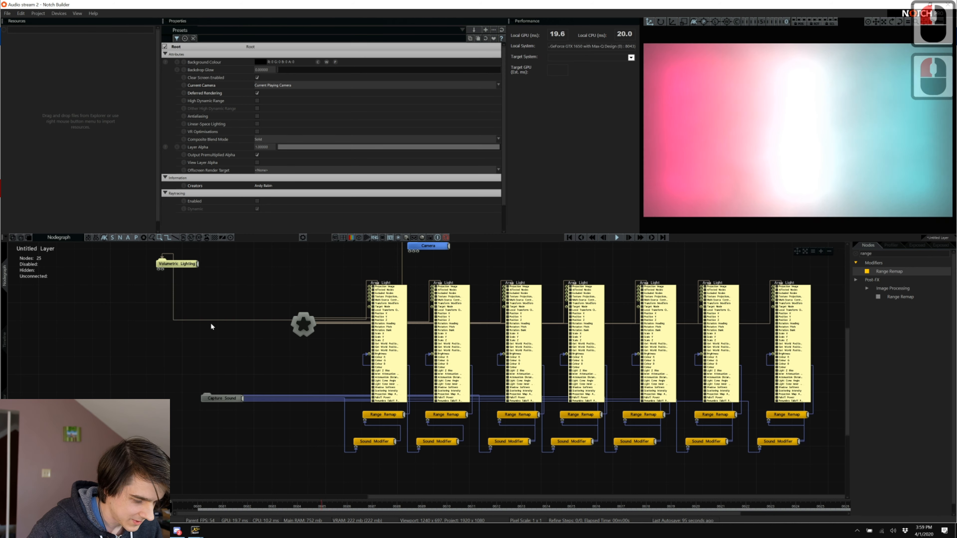
key("alt+Tab")
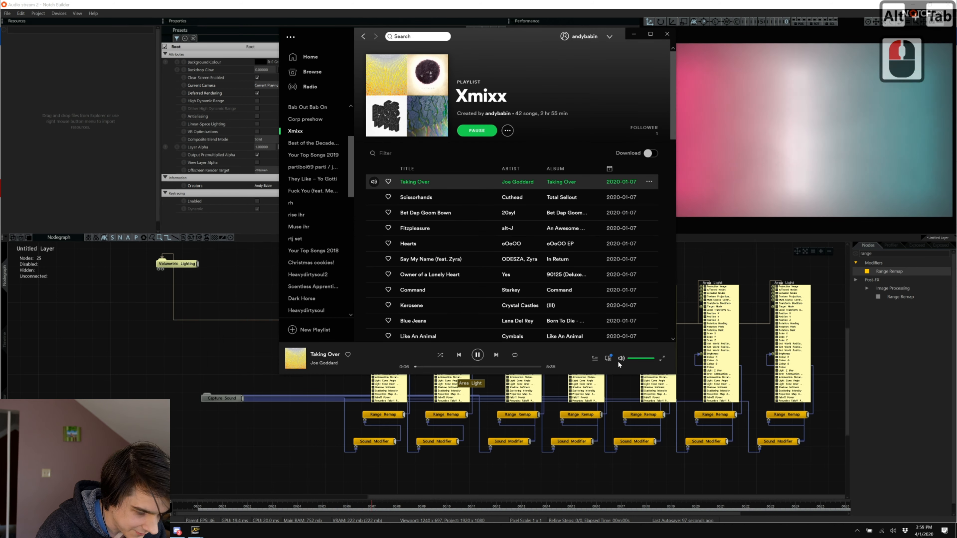
key("alt+Tab")
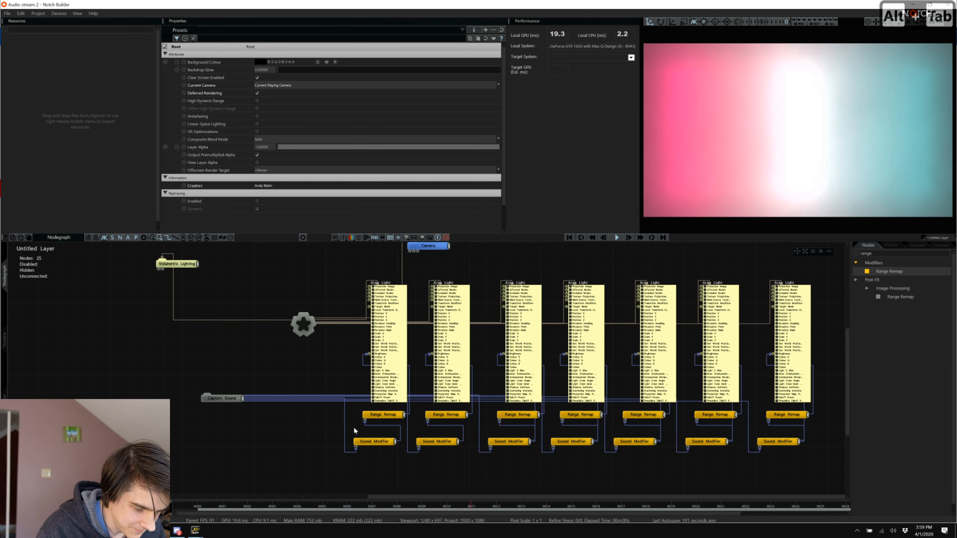
Lower Decay on all seven Sound Modifiers to about 0.01456.
left_click_drag(369, 436, 788, 460)
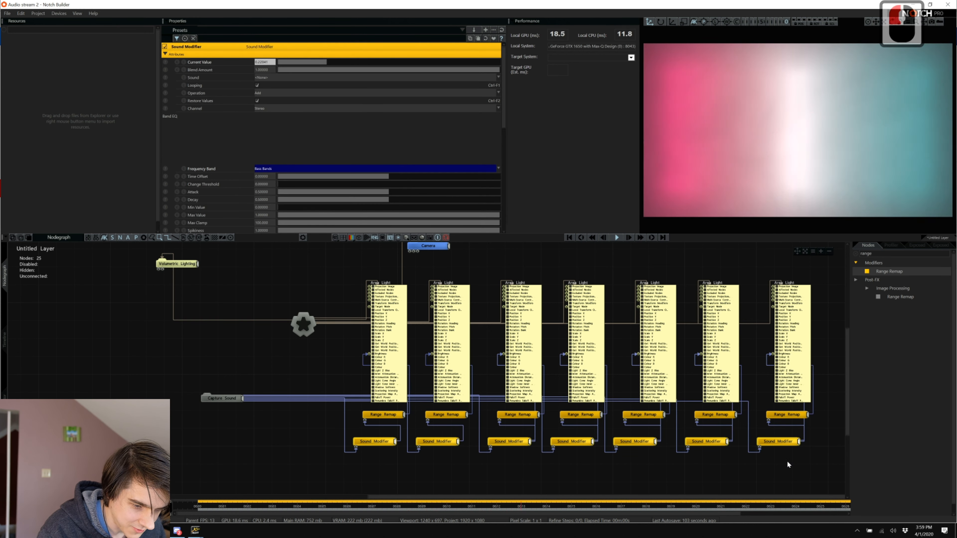
scroll(394, 99, "down", 6)
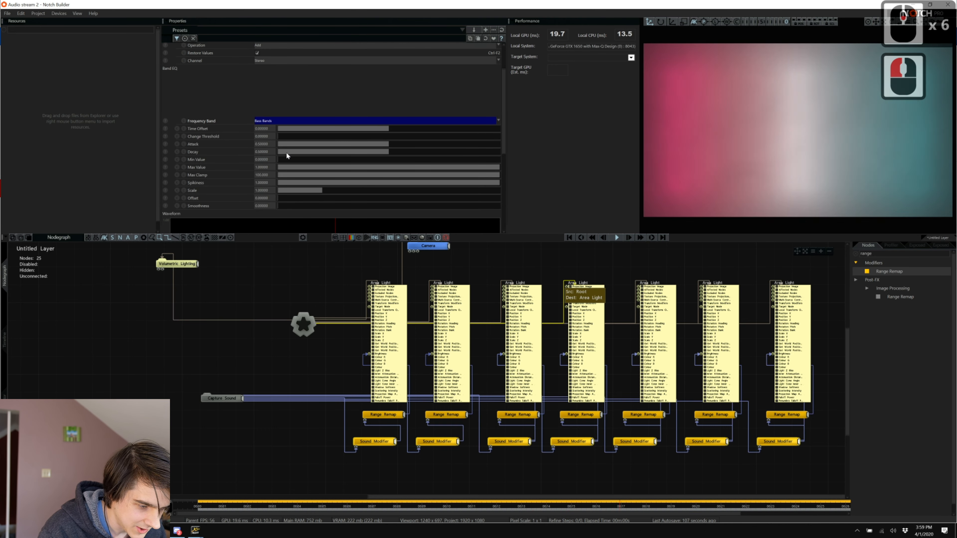
left_click(285, 152)
left_click_drag(286, 154, 287, 147)
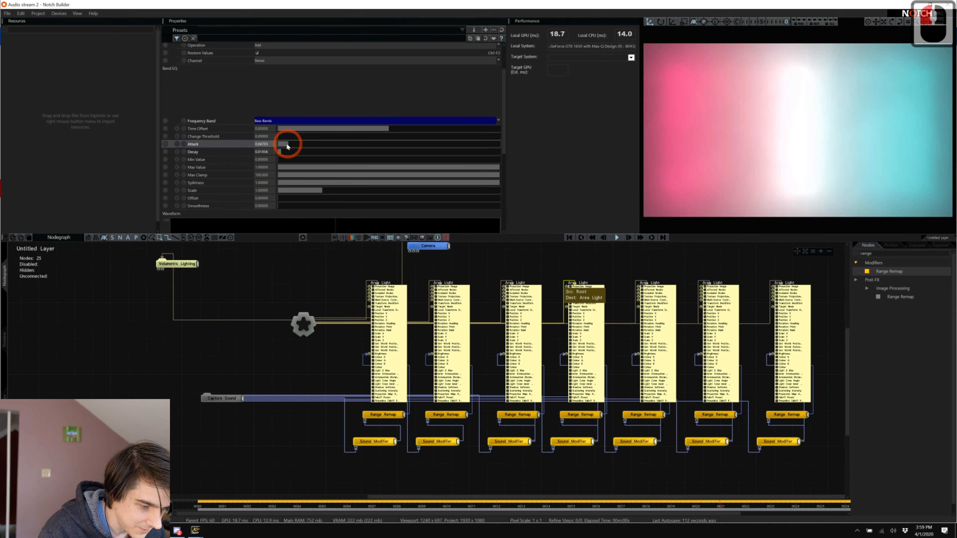
left_click(286, 144)
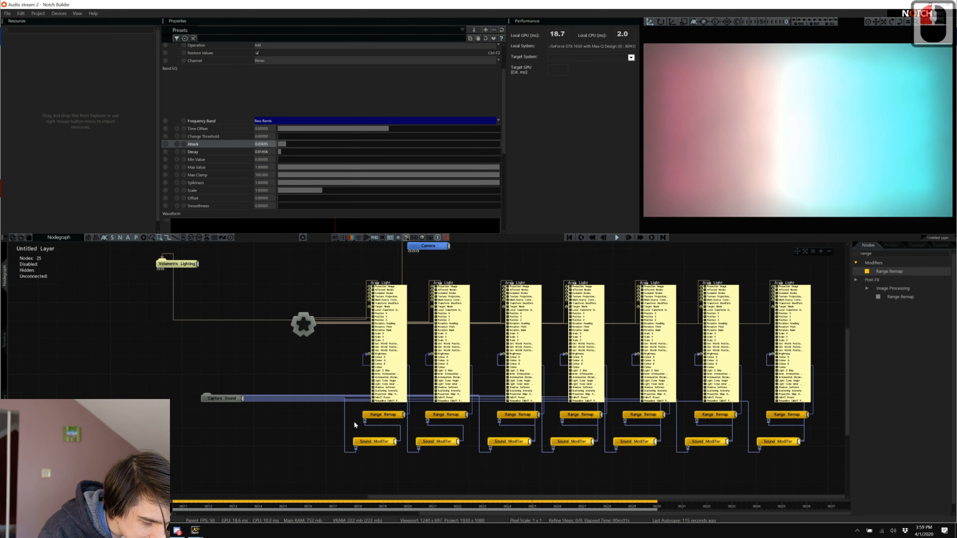
Set Out Upper to 1 on all the Range Remap nodes.
left_click_drag(354, 423, 780, 417)
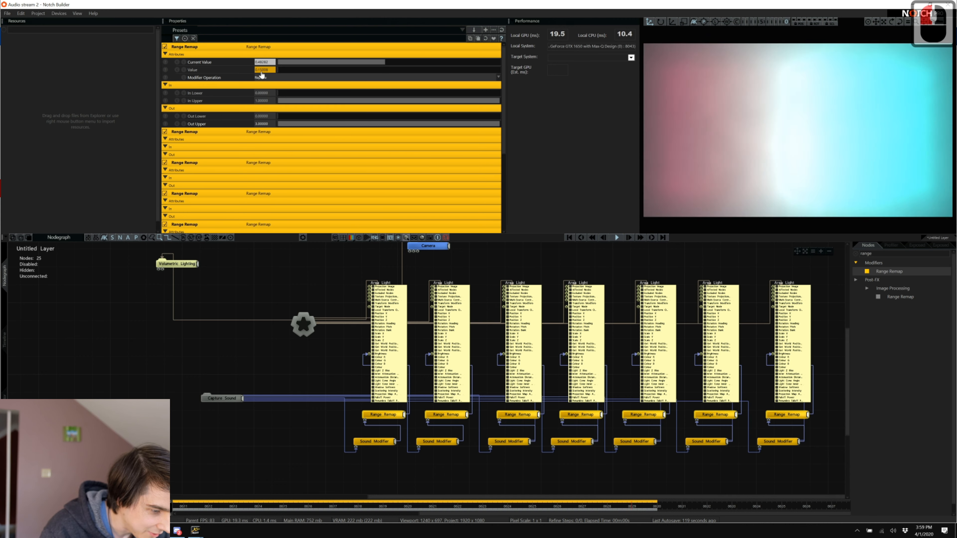
double_click(265, 124)
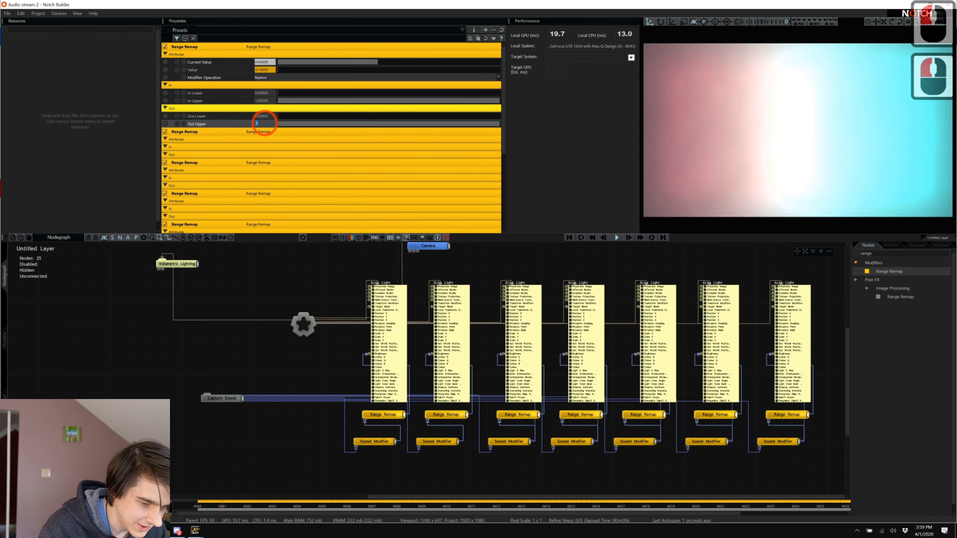
type("1")
key("Return")
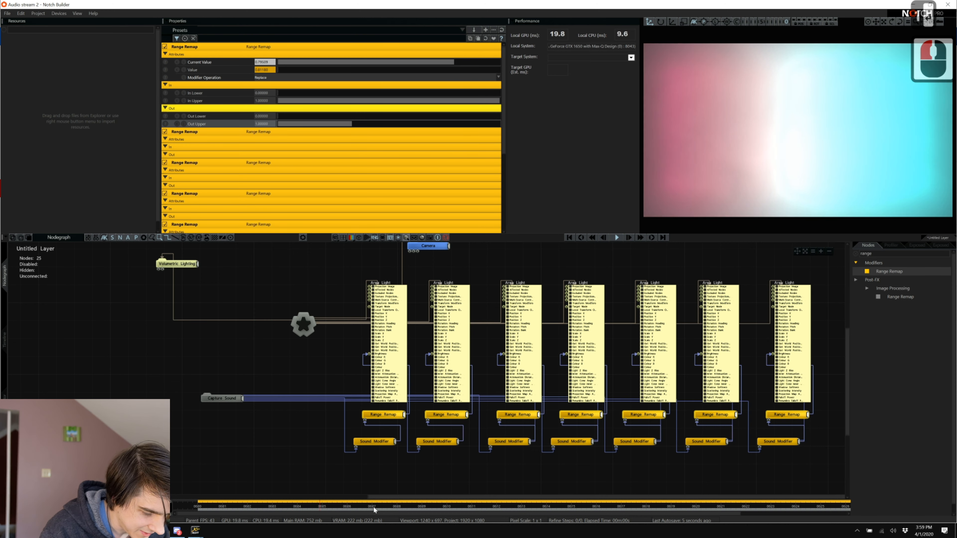
Raise the first Sound Modifier's Attack and lengthen its Decay.
left_click(374, 482)
left_click(375, 472)
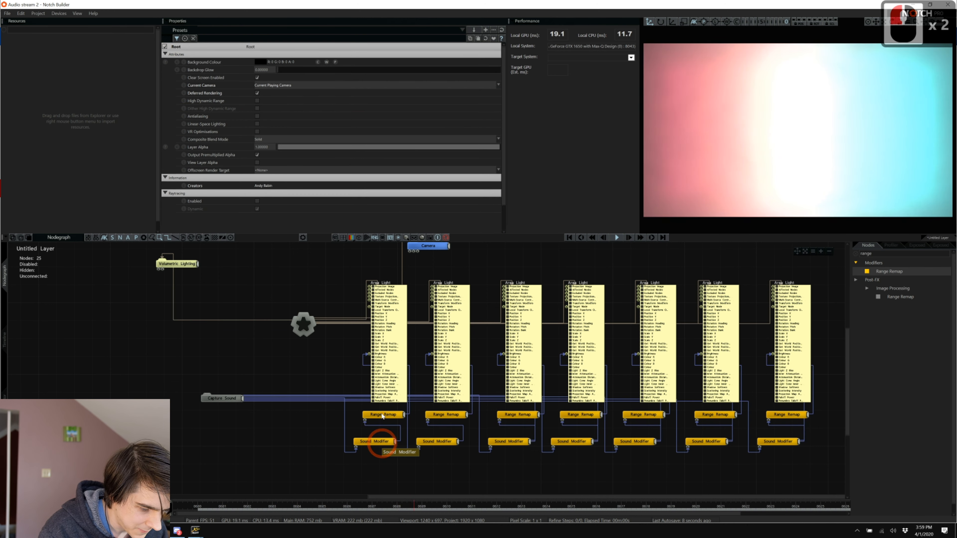
left_click(370, 441)
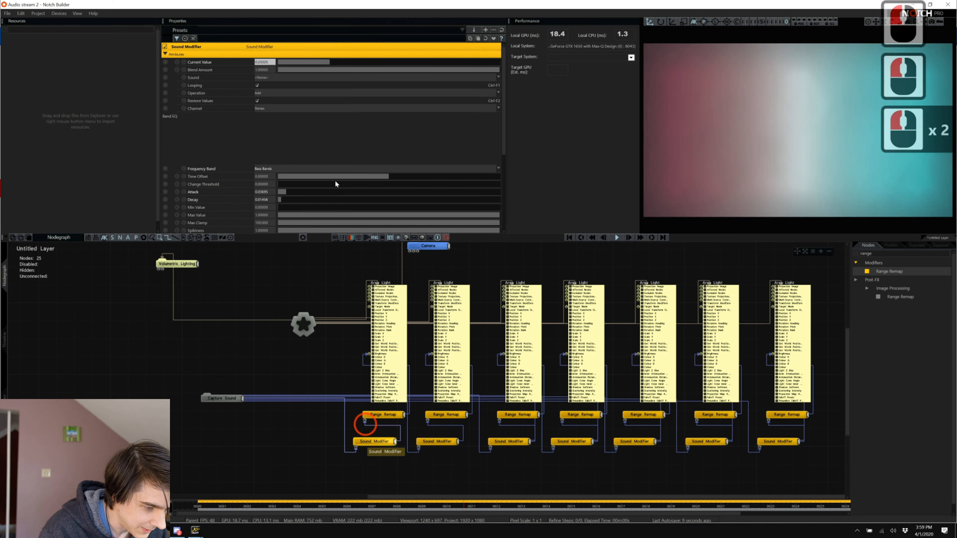
left_click(300, 199)
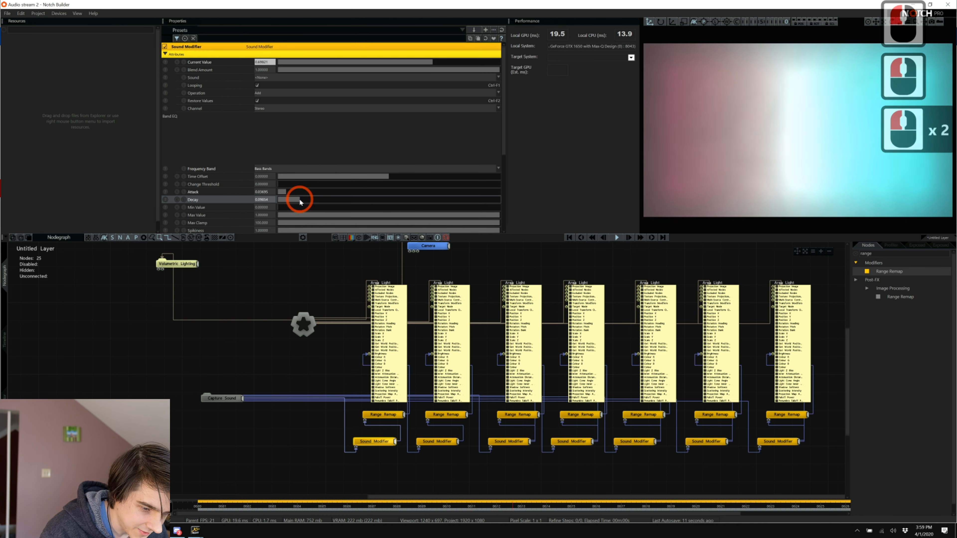
left_click_drag(300, 189, 378, 185)
double_click(343, 200)
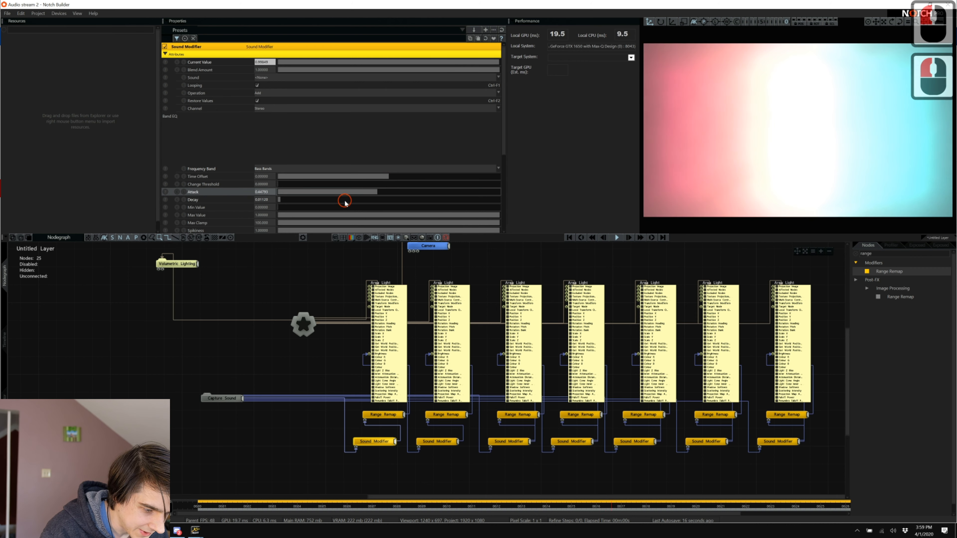
Raise the second Sound Modifier's Attack to 0.15566, lengthen its Decay, and restart the timeline.
left_click(440, 442)
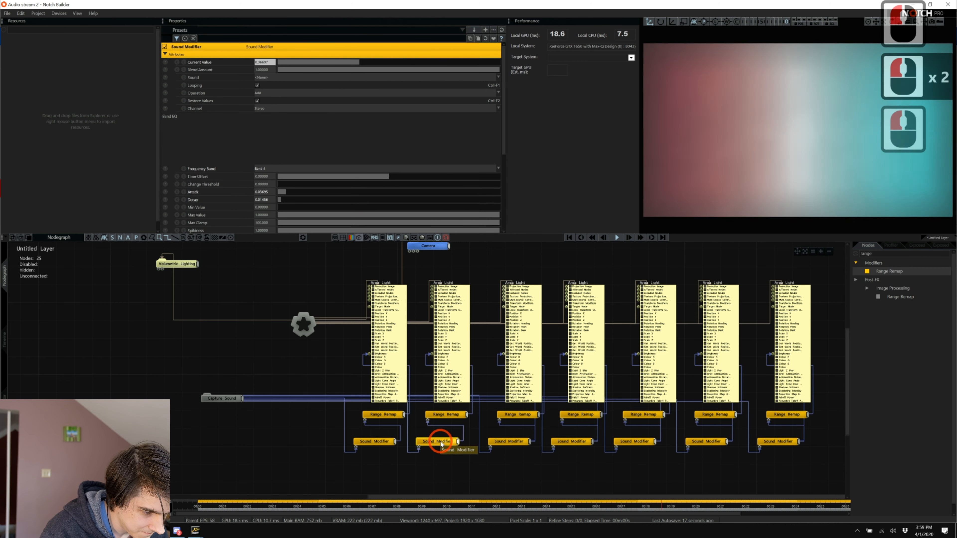
left_click(311, 192)
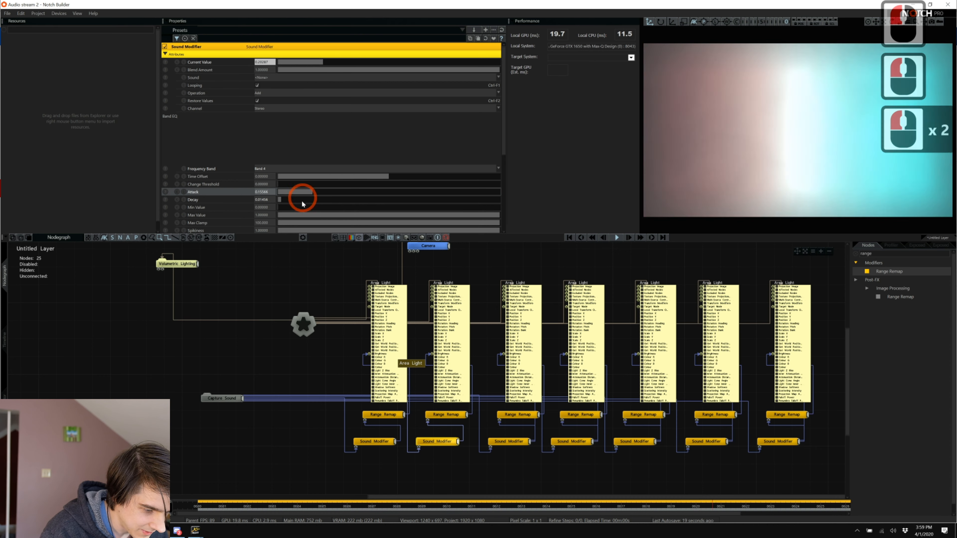
double_click(302, 199)
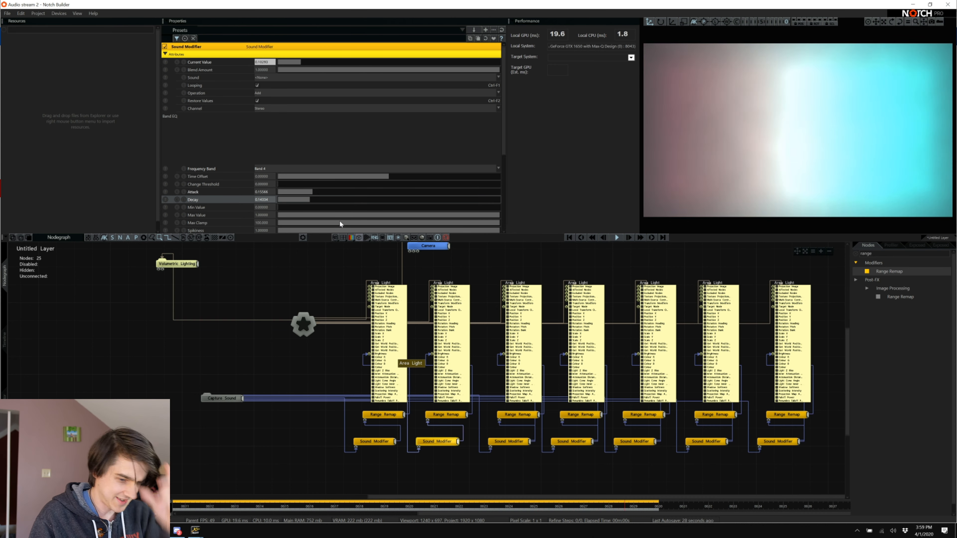
key("ctrl+super+shift+F24")
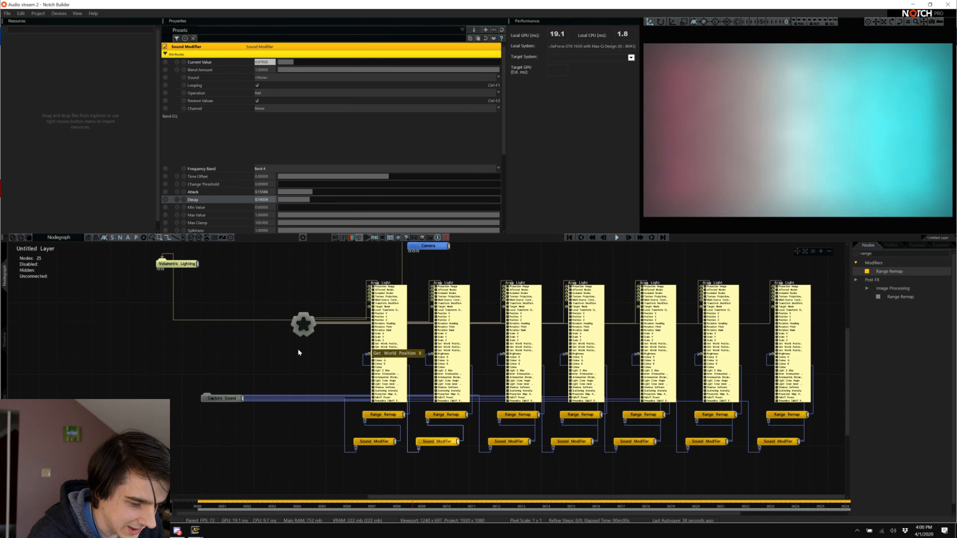
Lower the fourth Area Light's Scattering Intensity to about 0.40 and clear the 'range' node search.
left_click(298, 351)
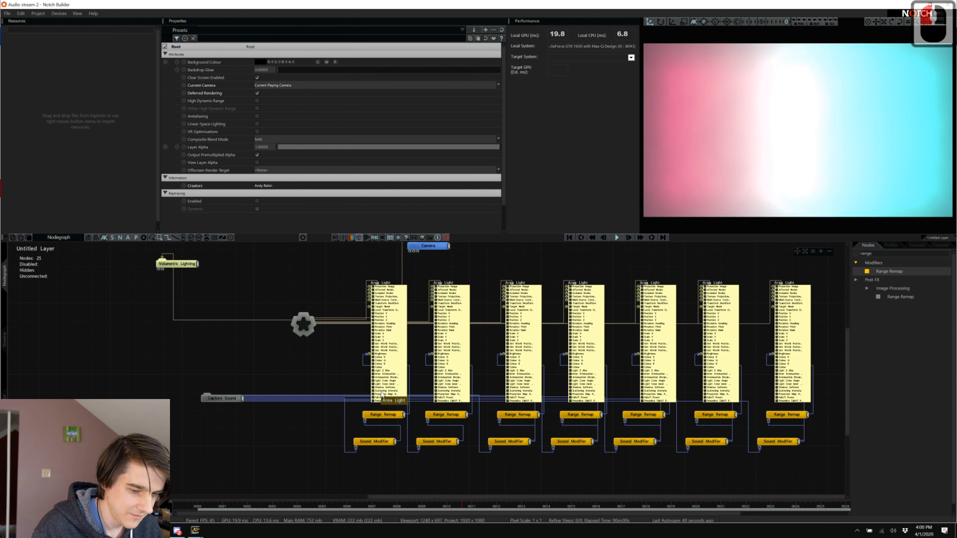
left_click(589, 370)
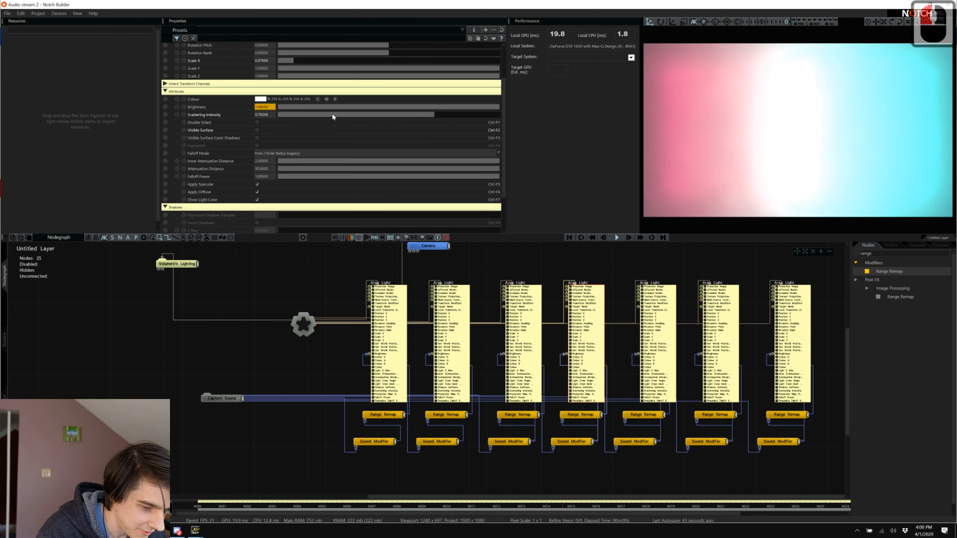
left_click_drag(332, 115, 365, 115)
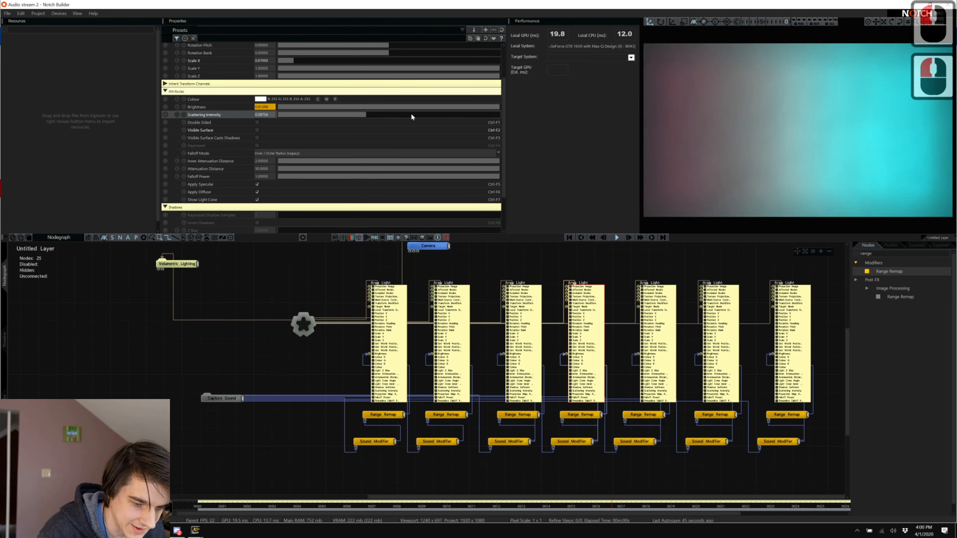
left_click(856, 252)
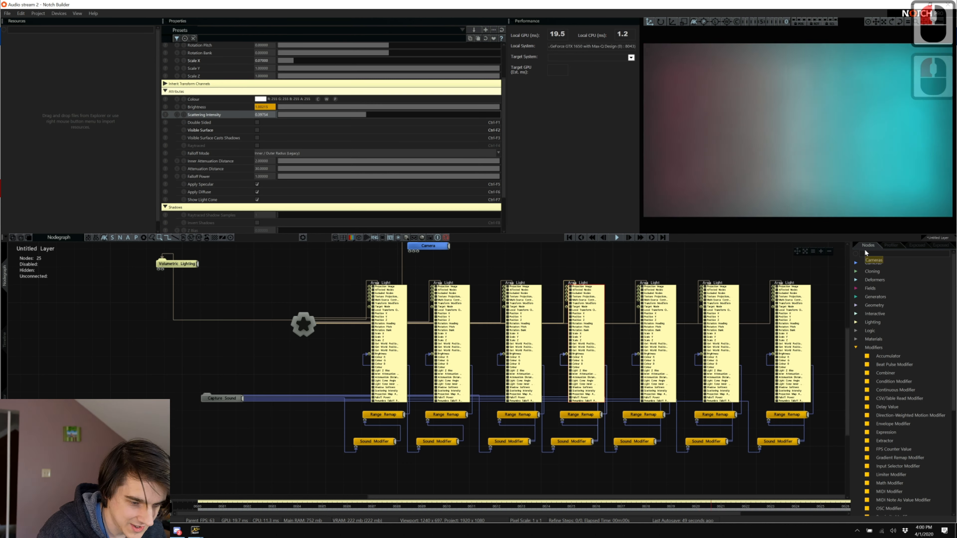
Drag VHS Scanlines from Post-FX > Stylisation into the nodegraph.
left_click(893, 252)
left_click(847, 308)
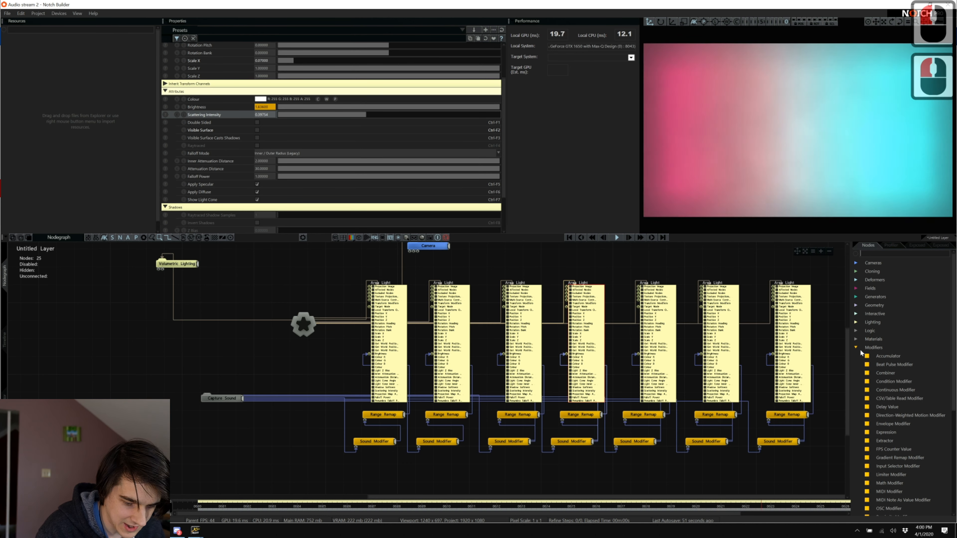
left_click(856, 347)
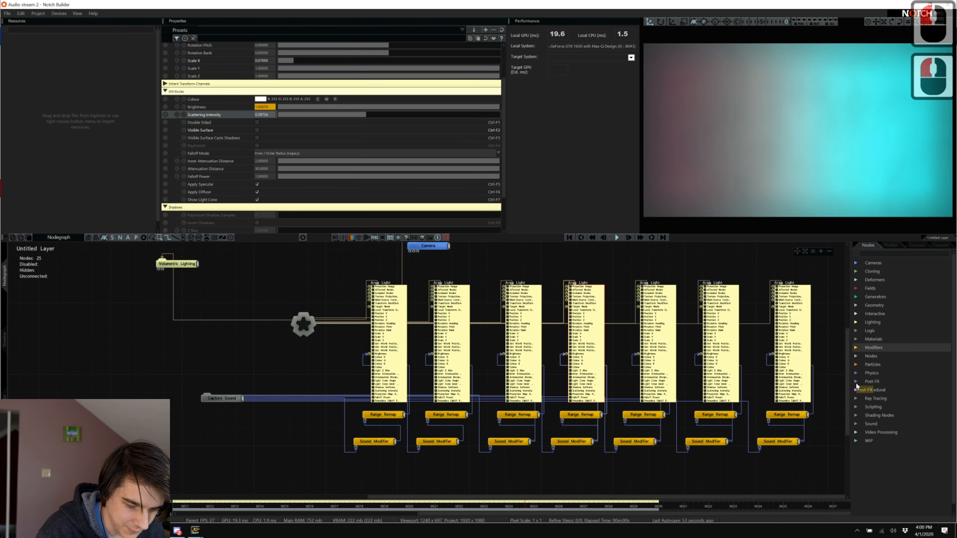
left_click(856, 381)
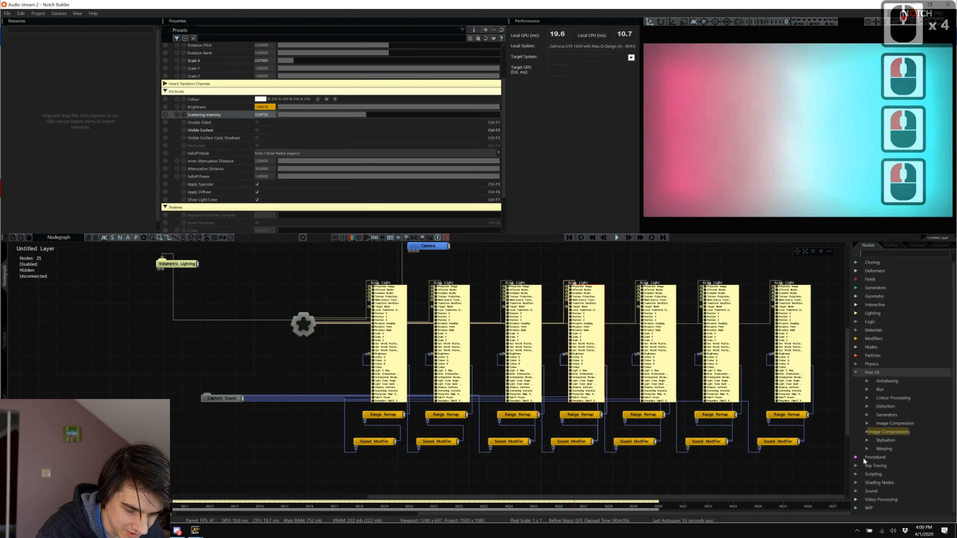
left_click(866, 440)
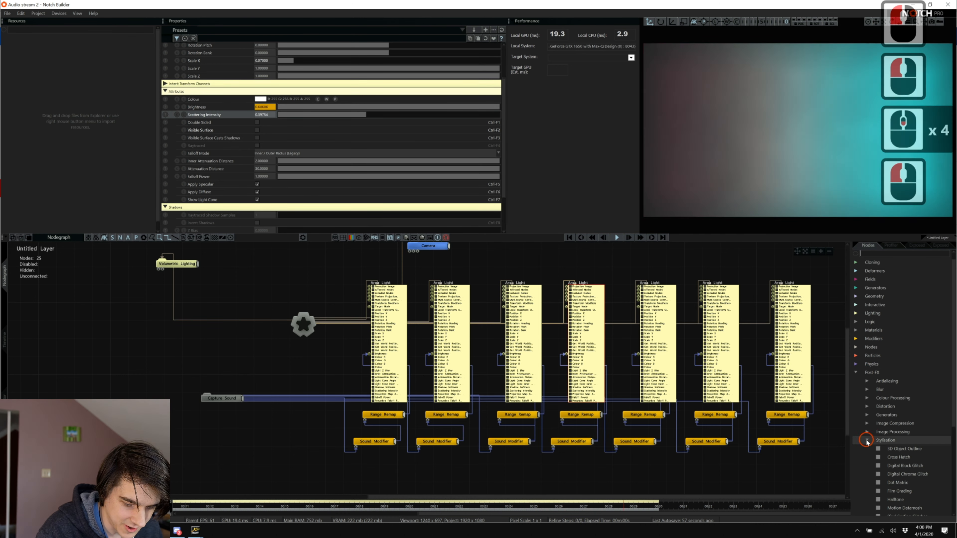
scroll(866, 439, "down", 13)
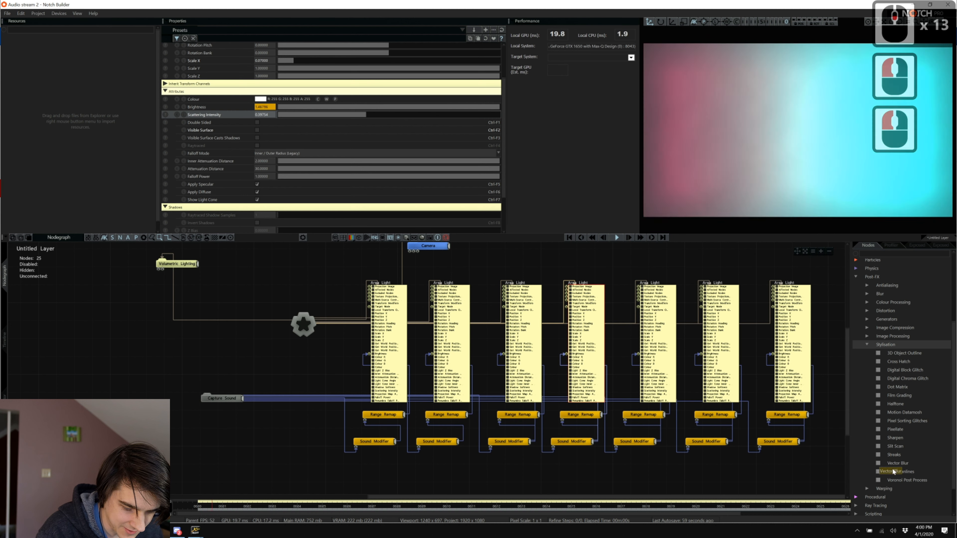
left_click_drag(900, 472, 270, 448)
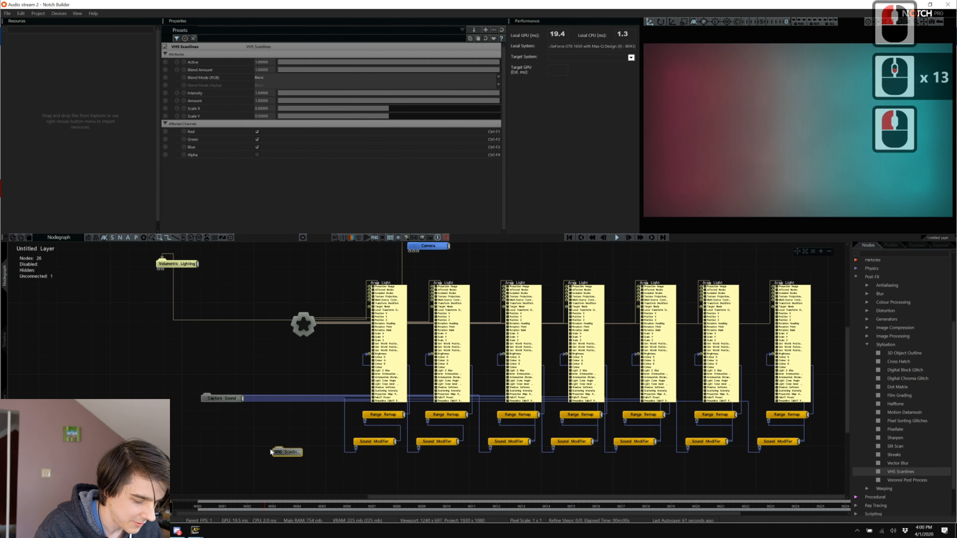
Link VHS Scanlines to root, try Scale Y 0.08–0.14 and blend 0.42, then delete it.
key("ctrl+r")
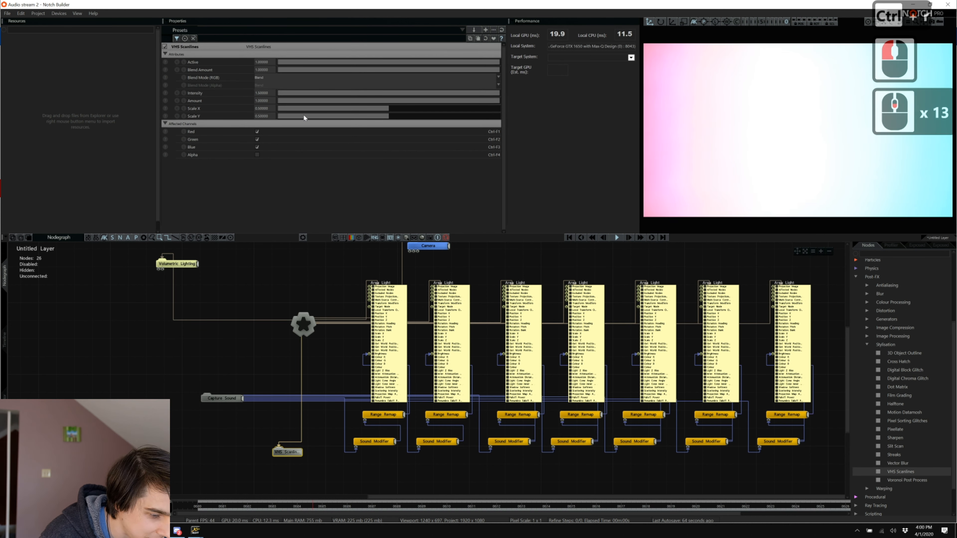
left_click_drag(304, 117, 222, 113)
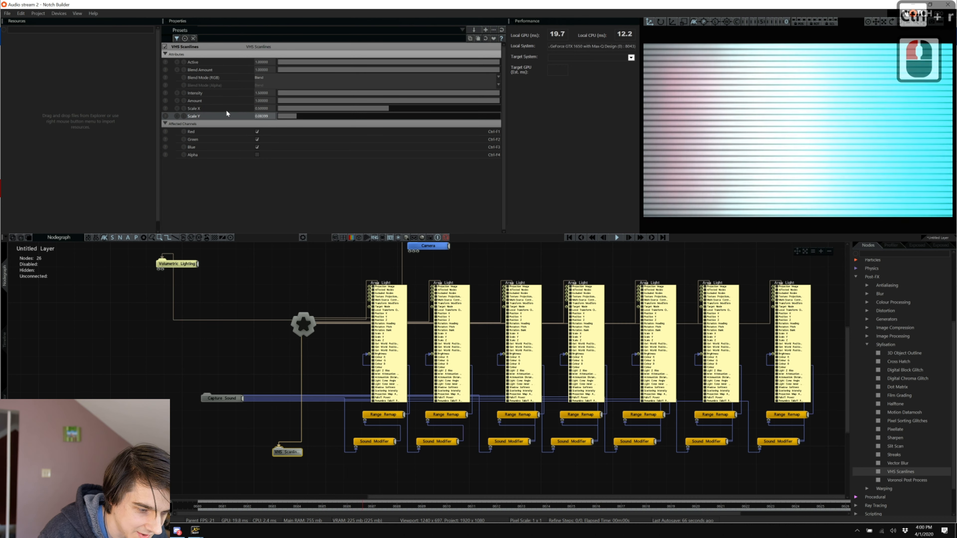
left_click_drag(311, 71, 385, 71)
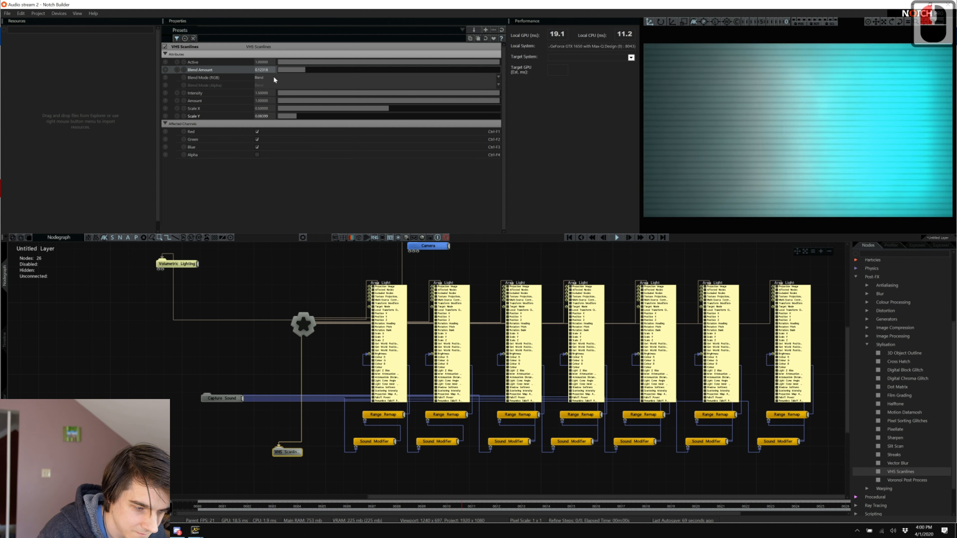
left_click_drag(289, 115, 309, 119)
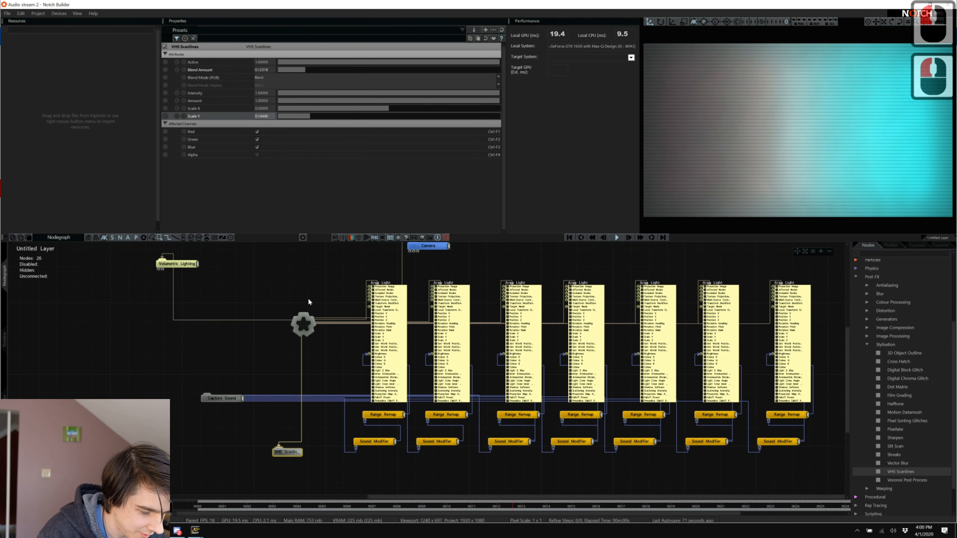
key("Delete")
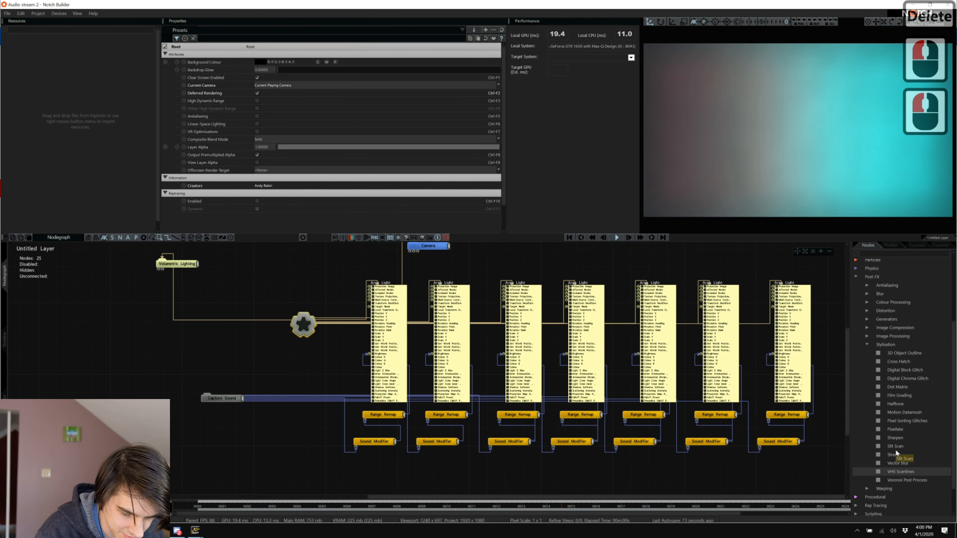
Add a root-linked Pixellate node with CRT Emulation on and a low blend amount, then play.
left_click_drag(896, 428, 292, 443)
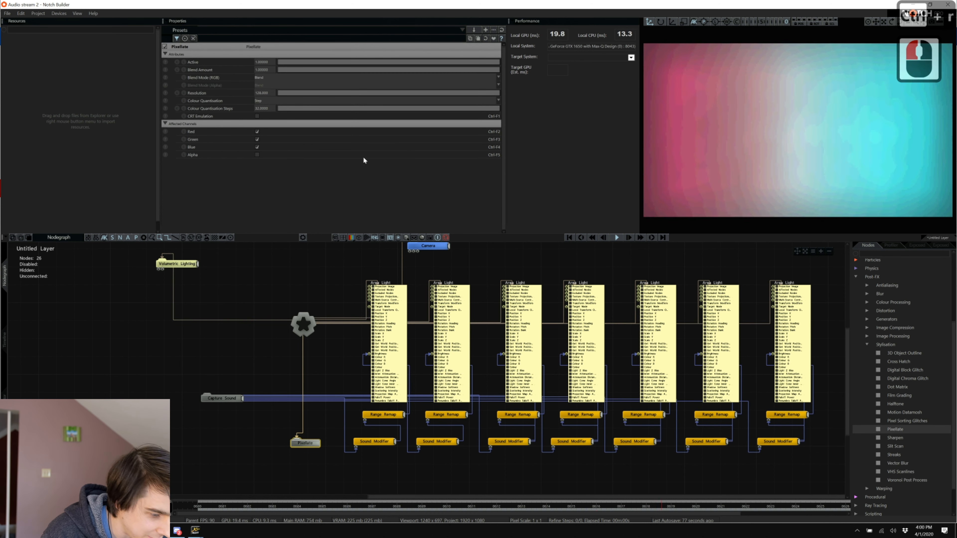
left_click(257, 117)
left_click_drag(332, 71, 298, 71)
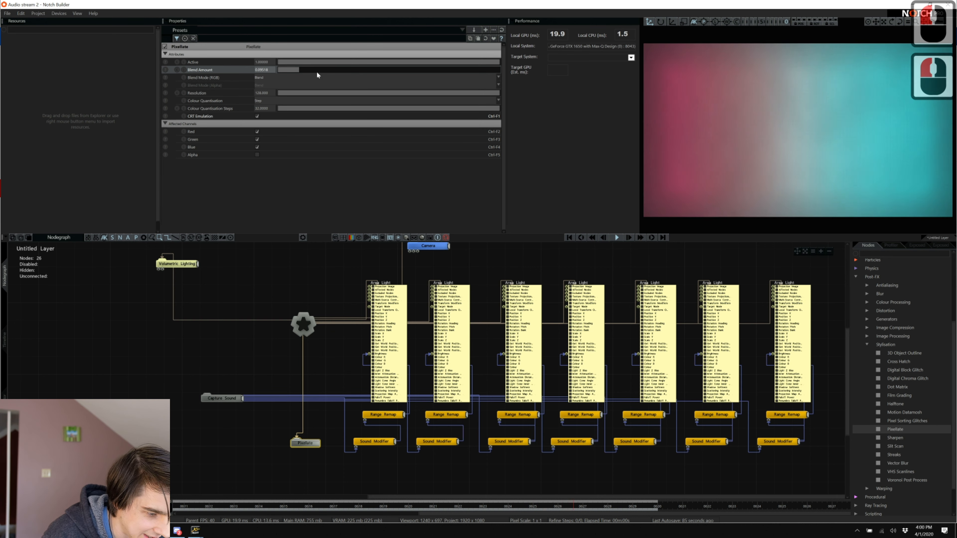
left_click(354, 71)
left_click_drag(306, 69, 297, 72)
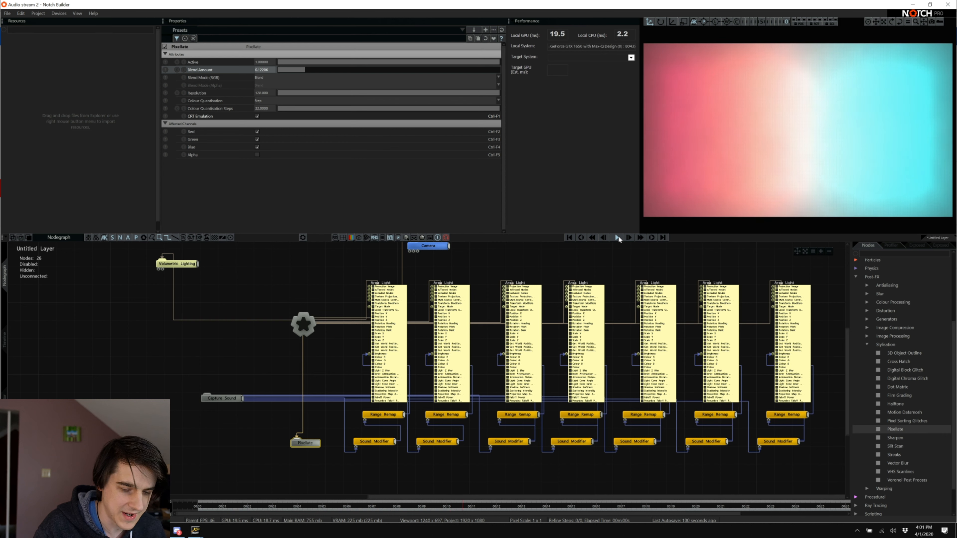
left_click(617, 237)
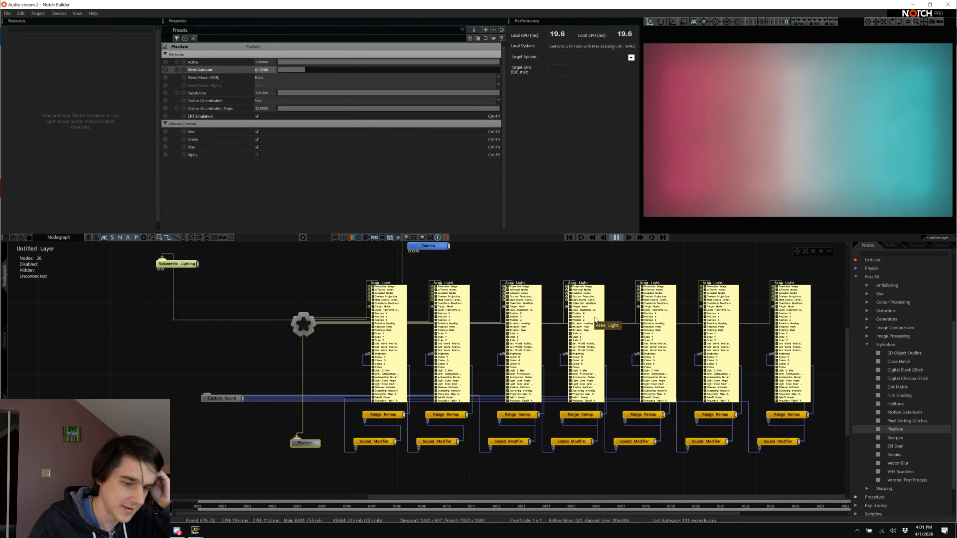
Open the fourth Sound Modifier's settings and retune its decay to about 0.42.
left_click(579, 414)
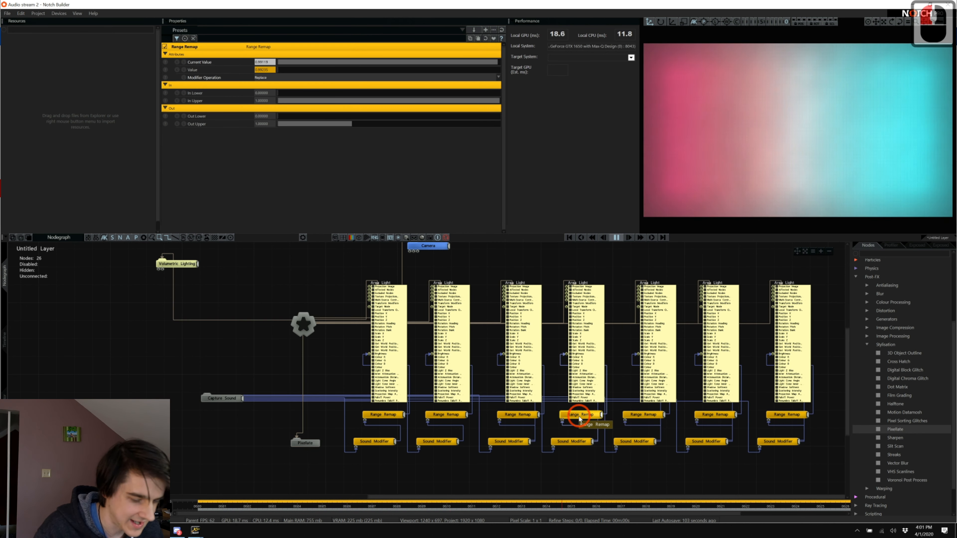
double_click(568, 442)
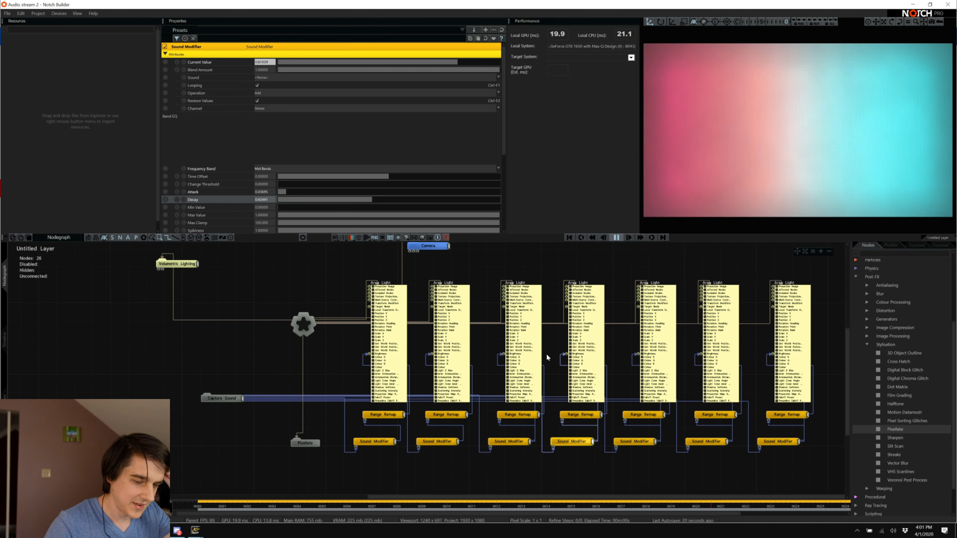
key("alt+Tab")
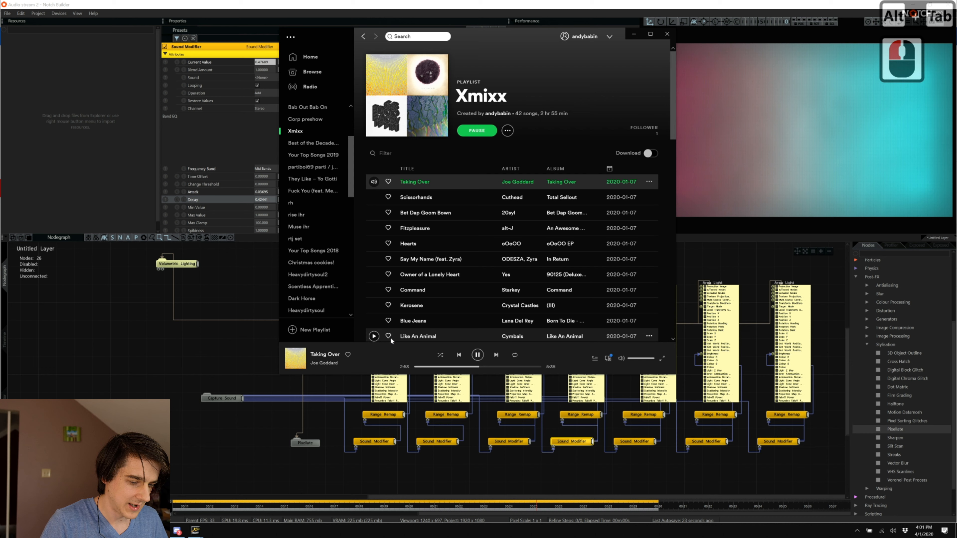
In the timeline, collapse Untitled Layer's tracks and insert a new layer from the template.
left_click(90, 370)
left_click(11, 343)
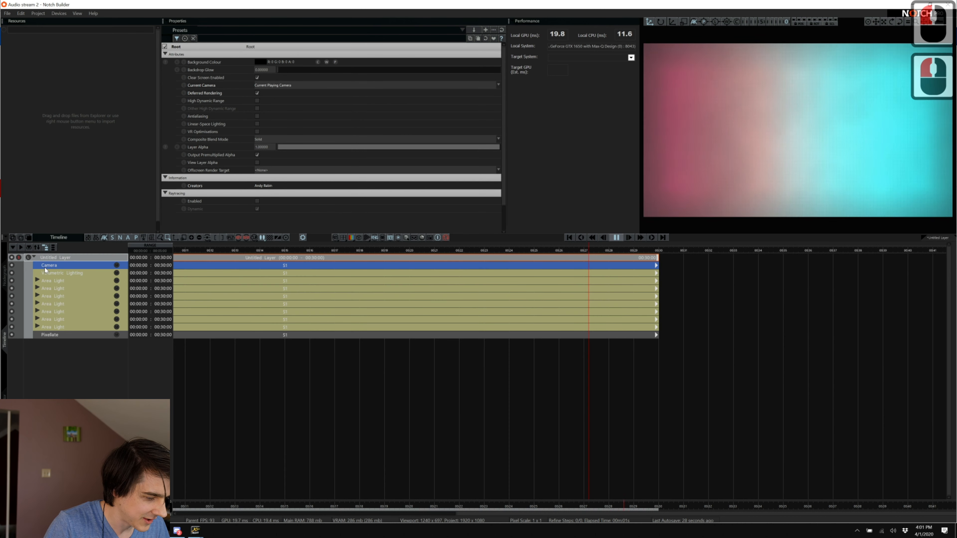
left_click(34, 257)
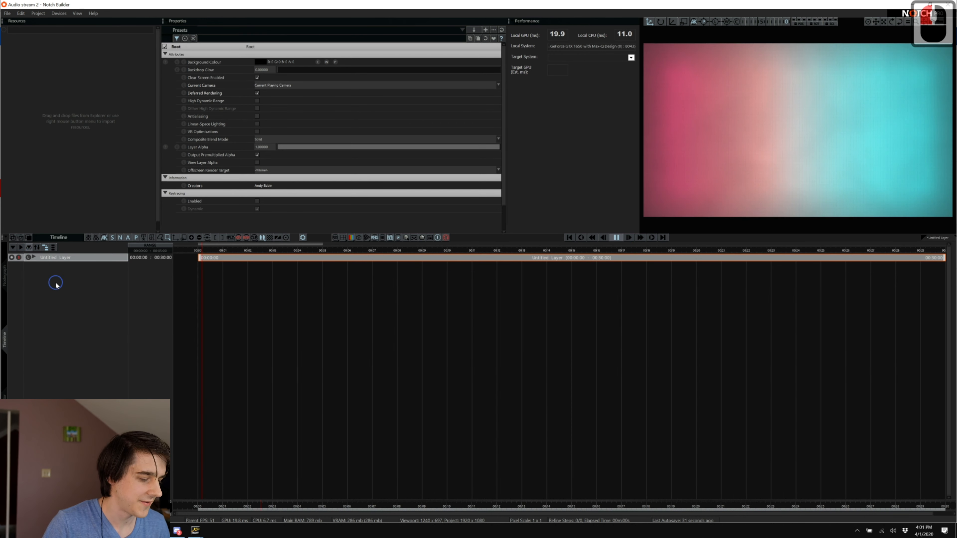
right_click(63, 288)
left_click(64, 288)
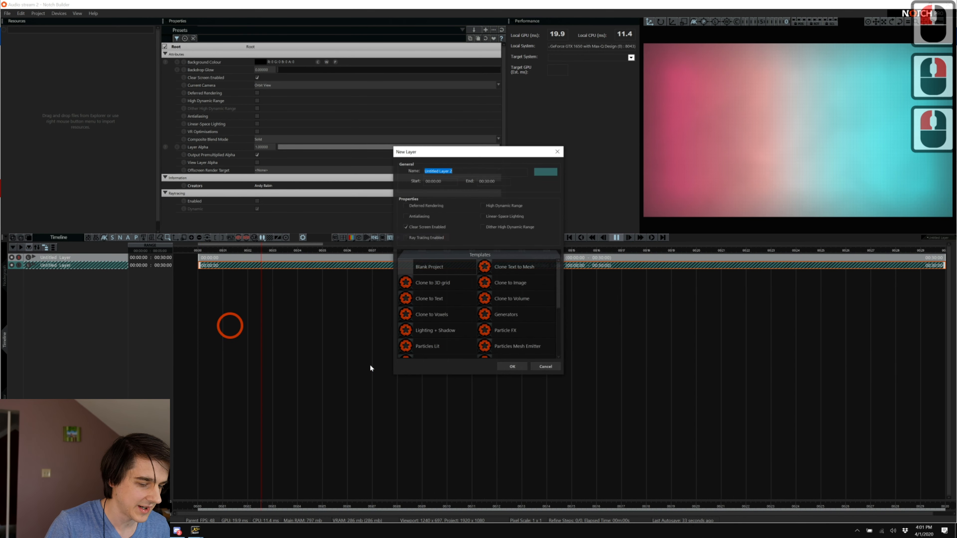
double_click(453, 338)
Confirm the new layer and open Untitled Layer 2's empty nodegraph.
key("Return")
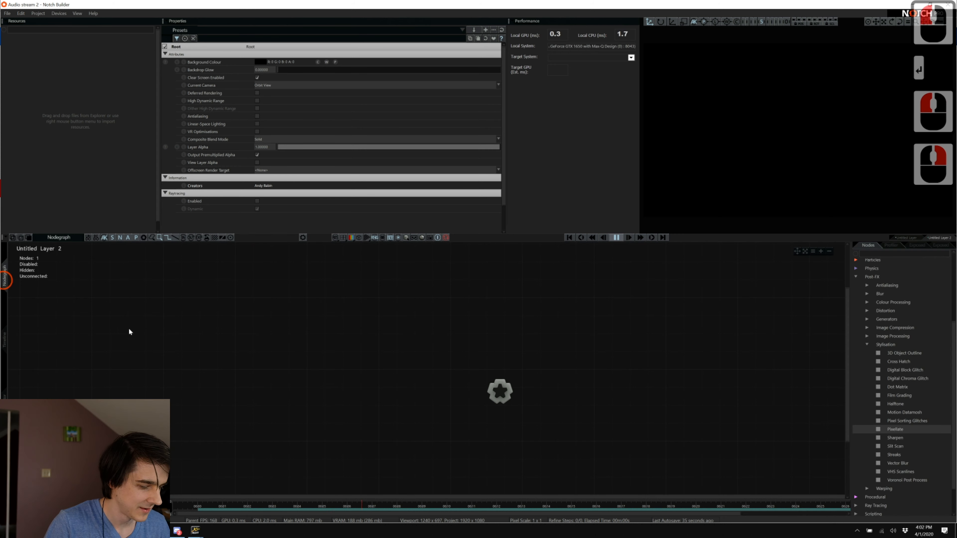
left_click(128, 328)
key("alt+Tab")
key("Tab")
key("alt+shift+Tab")
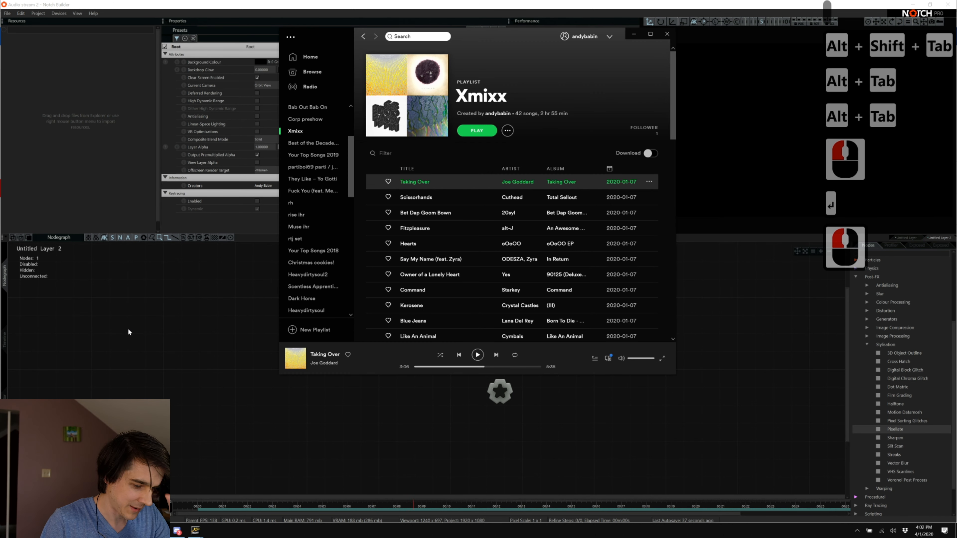
left_click(325, 417)
left_click(466, 483)
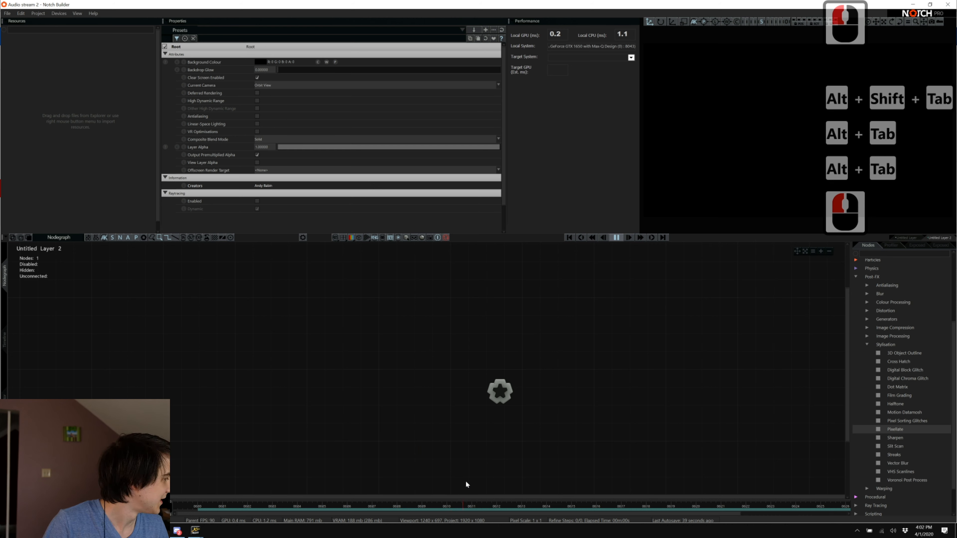
scroll(466, 482, "down", 4)
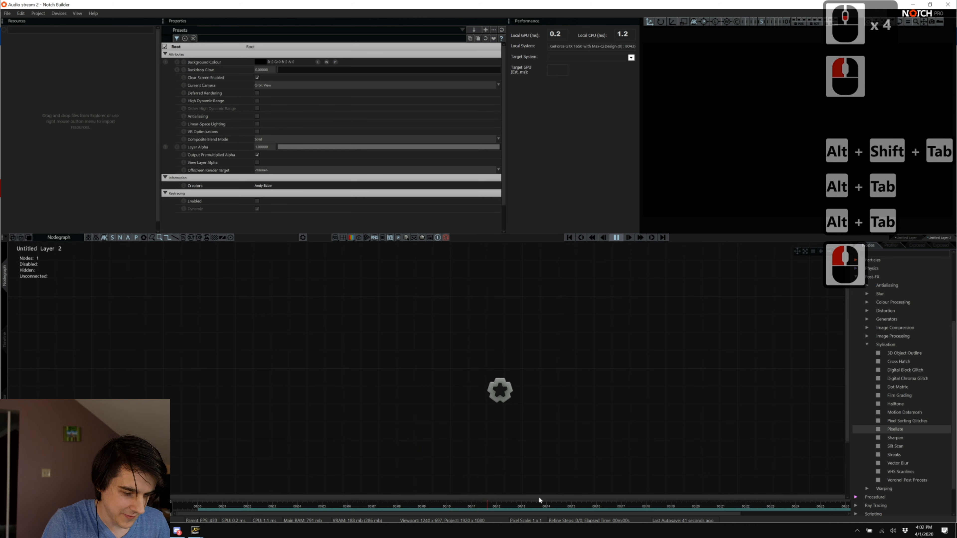
Add FFT Texture and Capture Sound nodes to Layer 2, then return to Untitled Layer's graph.
left_click(883, 251)
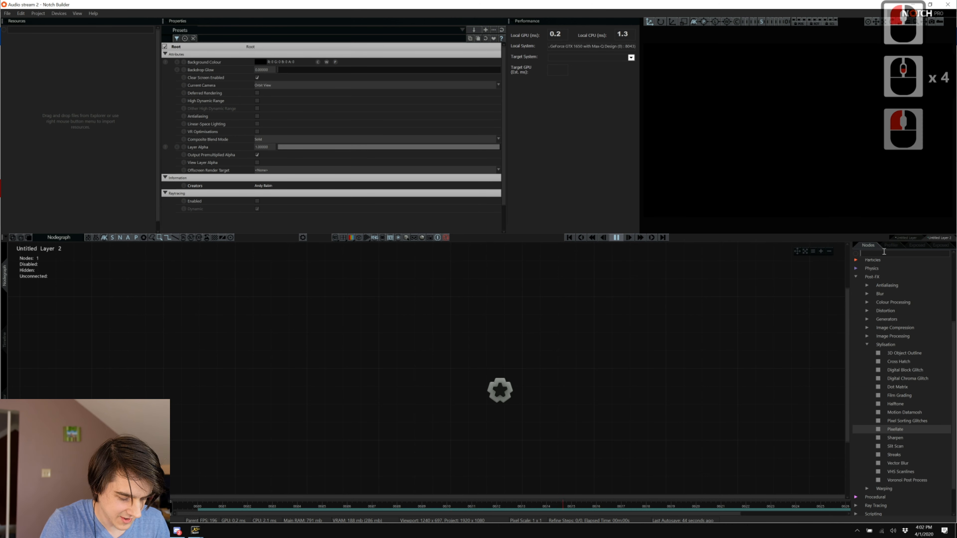
type("fft")
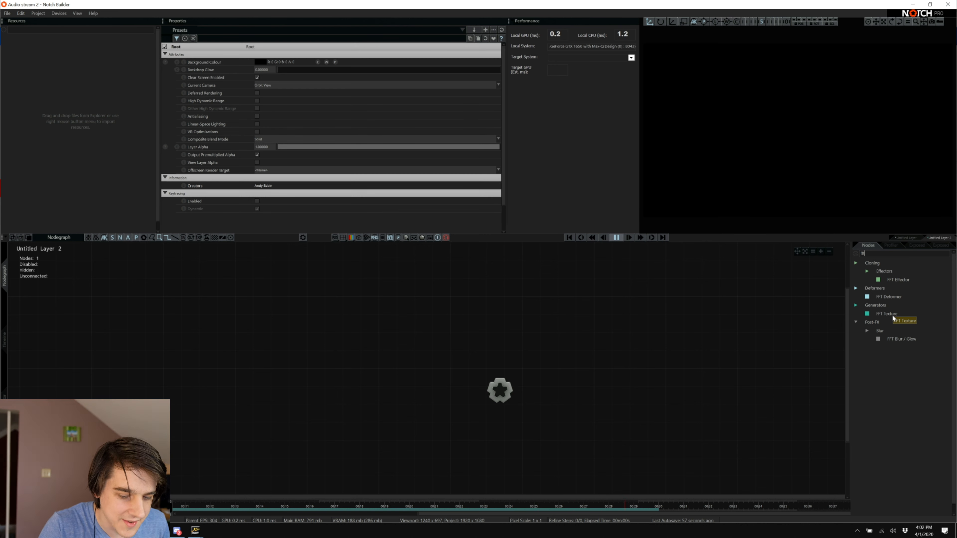
left_click_drag(892, 315, 518, 438)
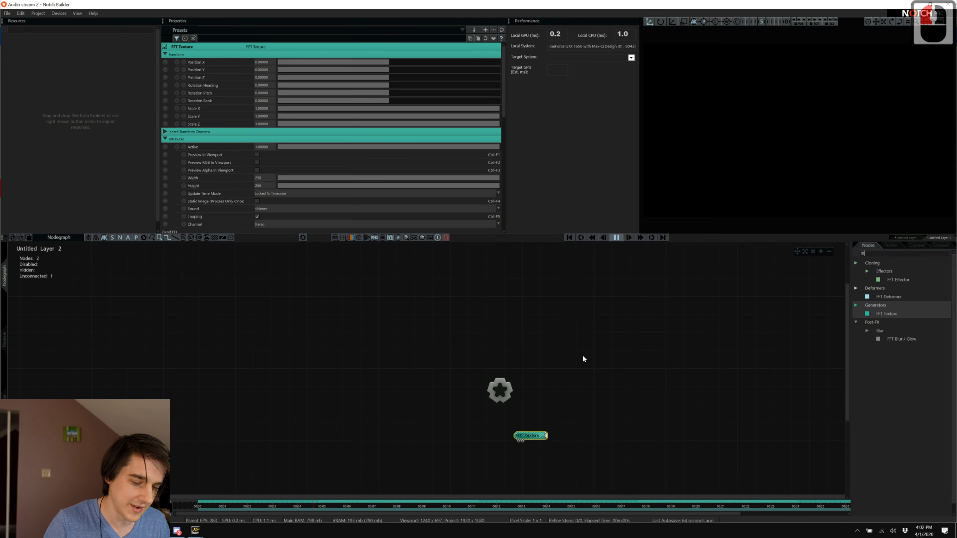
double_click(890, 253)
type("cap")
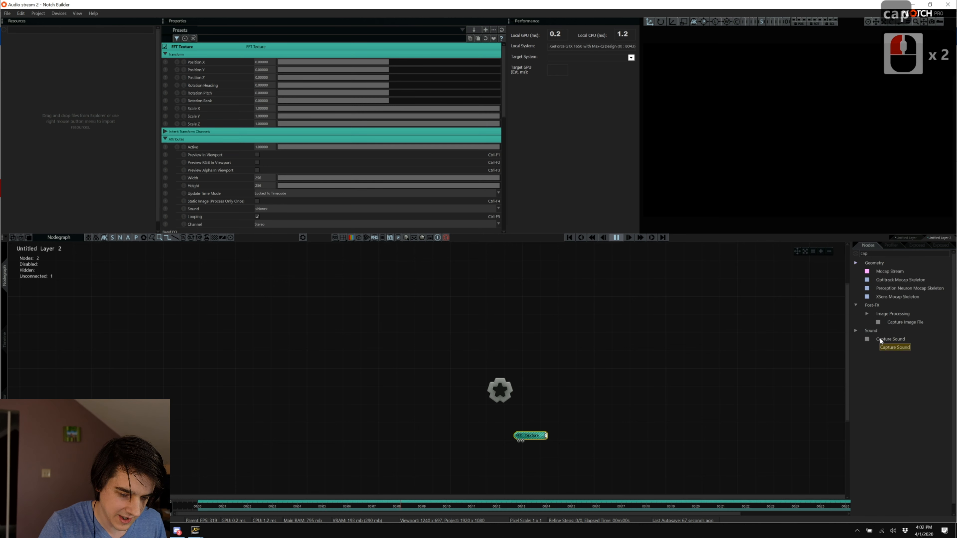
left_click_drag(890, 338, 519, 442)
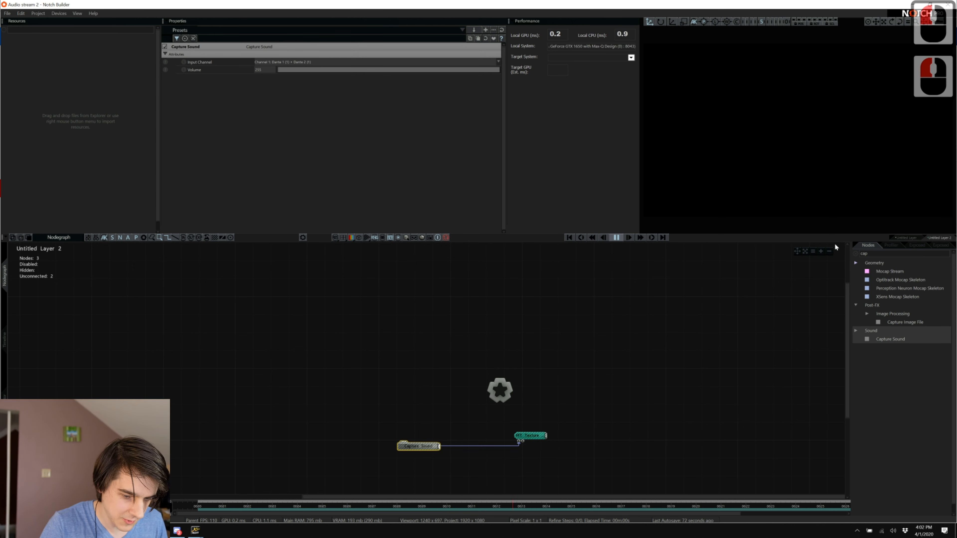
left_click(906, 237)
left_click(617, 397)
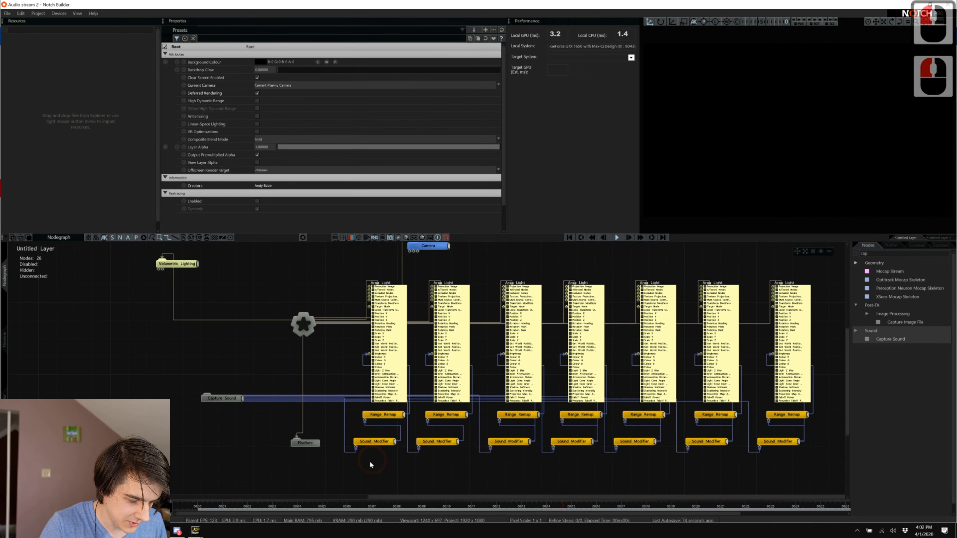
Select the Sound Modifier nodes, leave the Channel on Stereo, and switch to X32 Edit.
left_click_drag(369, 458, 776, 439)
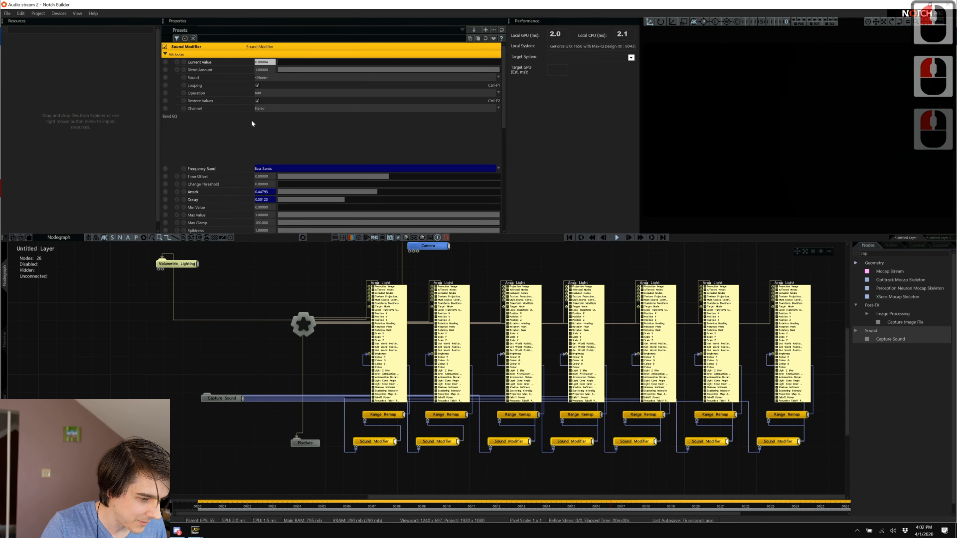
key("alt+Tab")
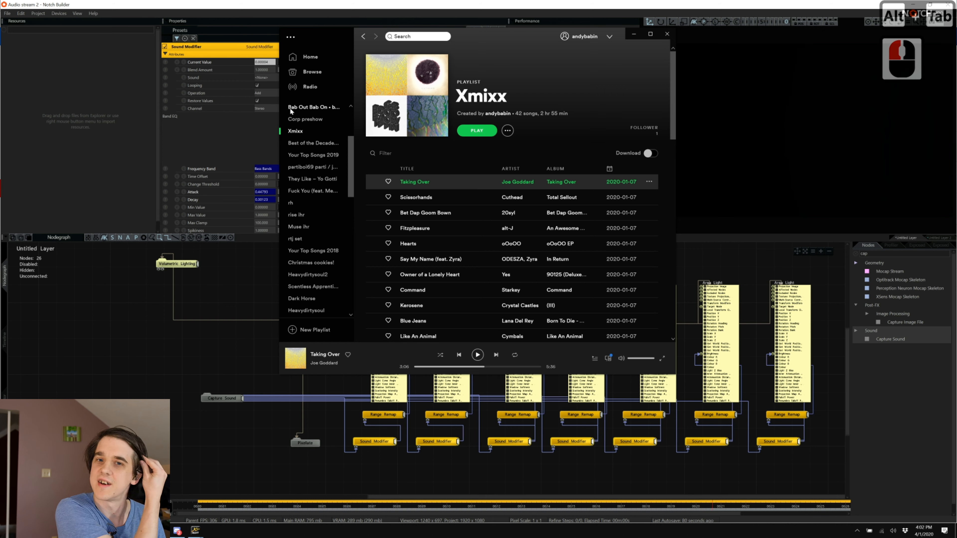
key("alt+Tab")
key("alt+Tab")
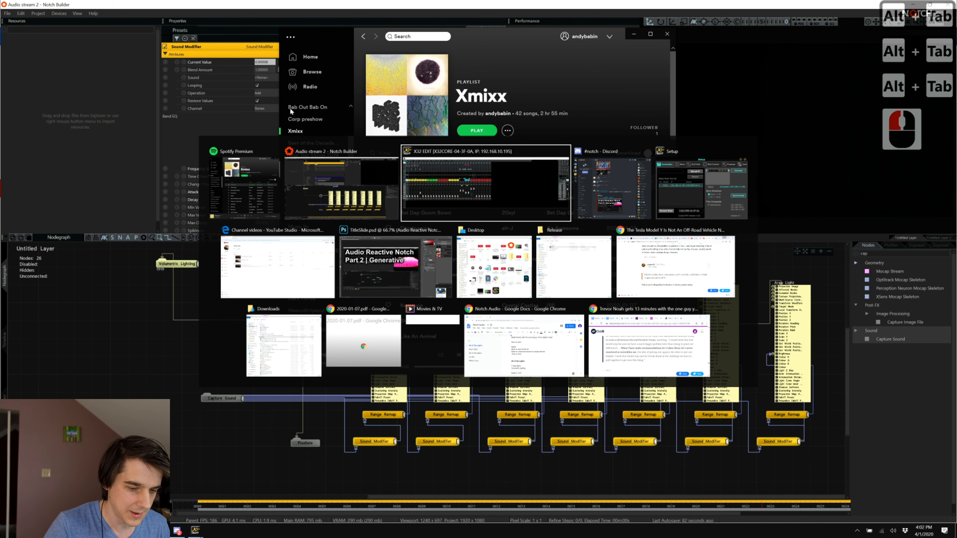
key("alt+Escape")
key("alt+Tab")
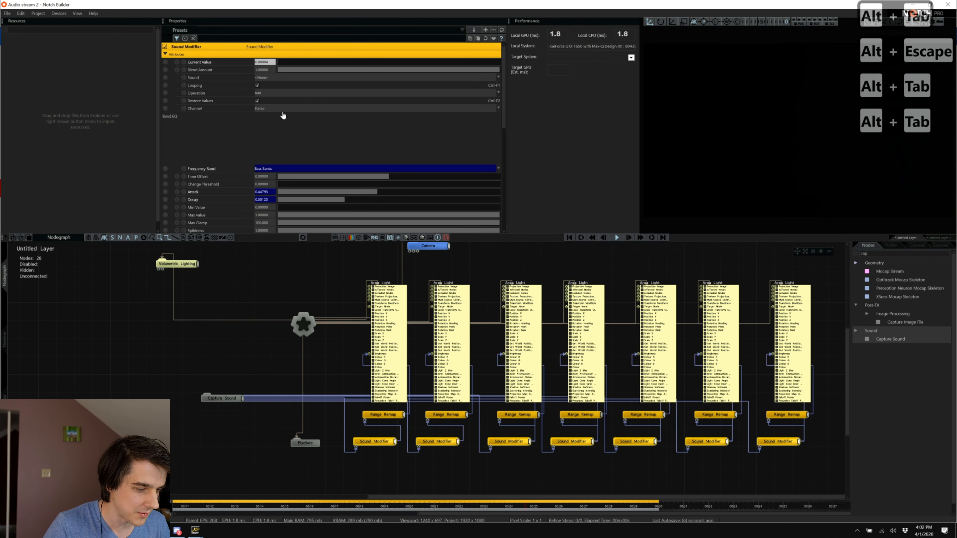
left_click(279, 110)
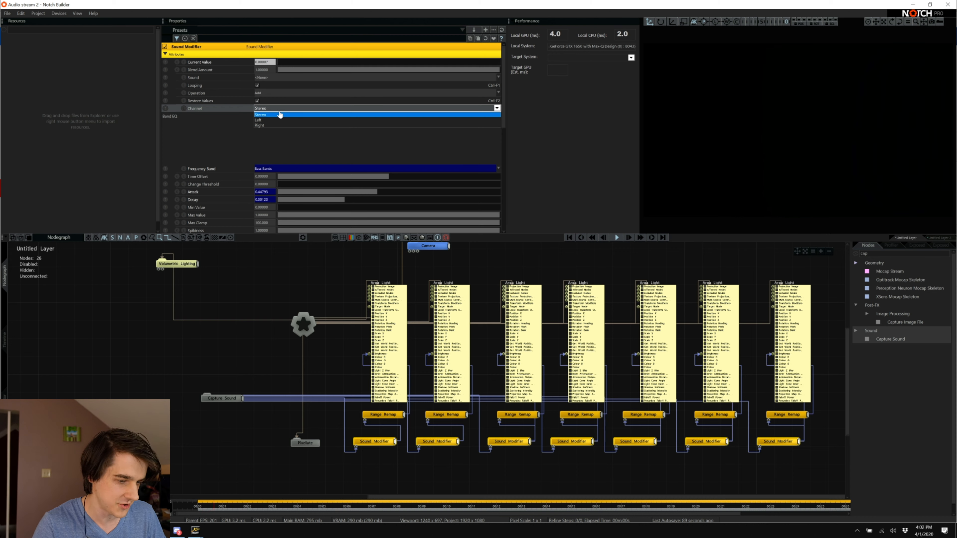
left_click(305, 3)
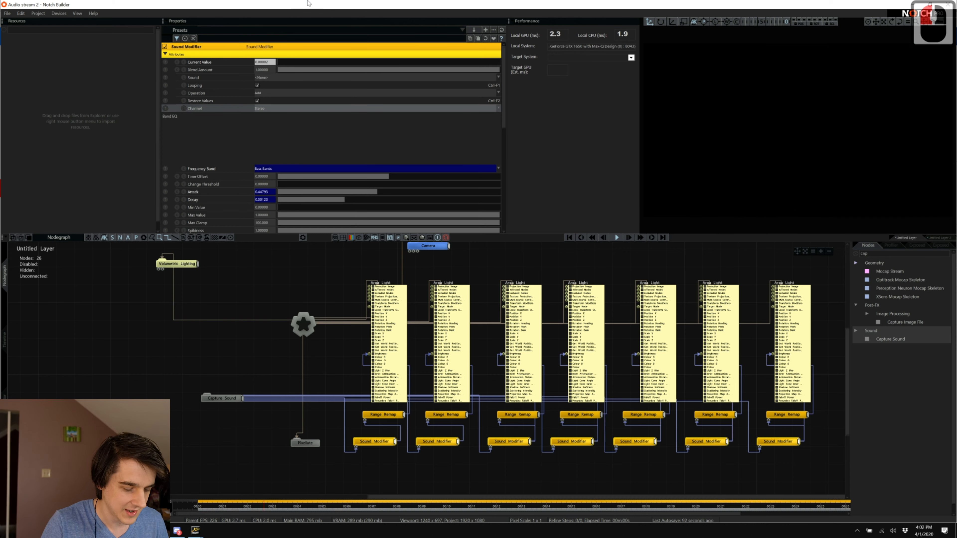
key("alt+Tab")
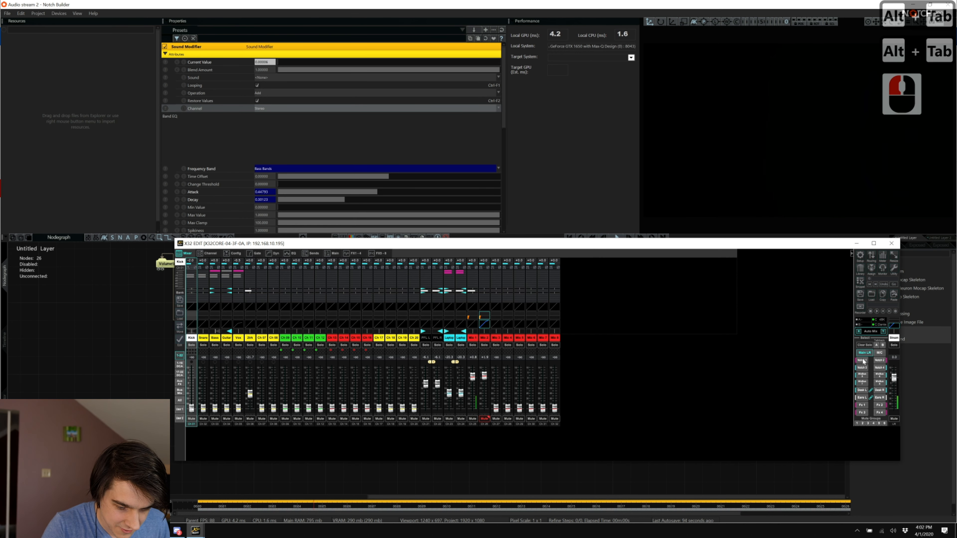
Flip between the Notch 1 and Notch 2 bus send levels, then go back to Notch Builder.
left_click(862, 360)
left_click(880, 361)
left_click(863, 362)
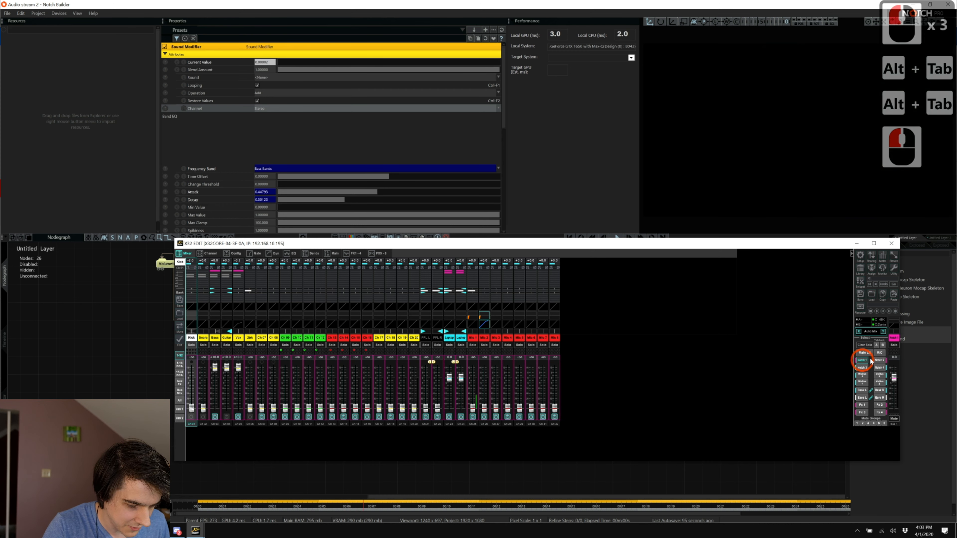
left_click(880, 360)
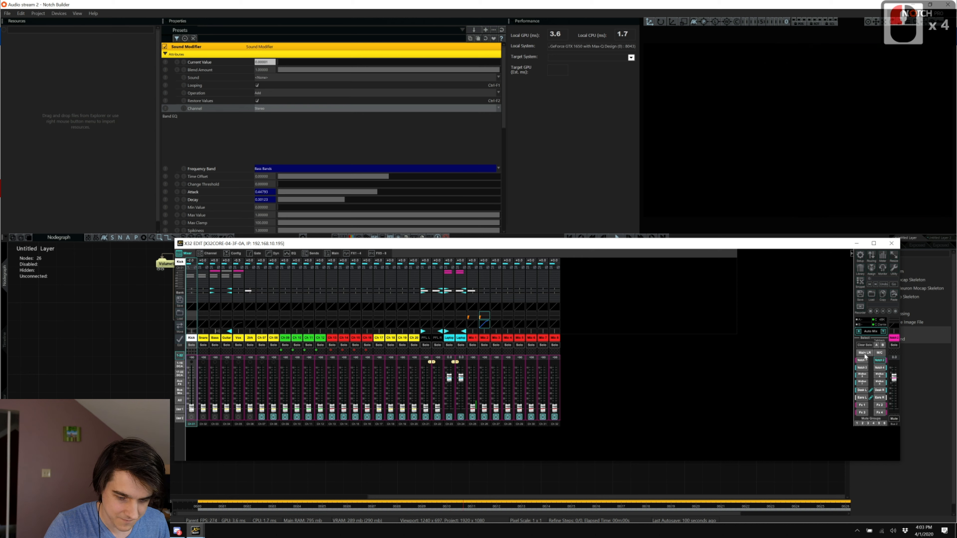
left_click(718, 187)
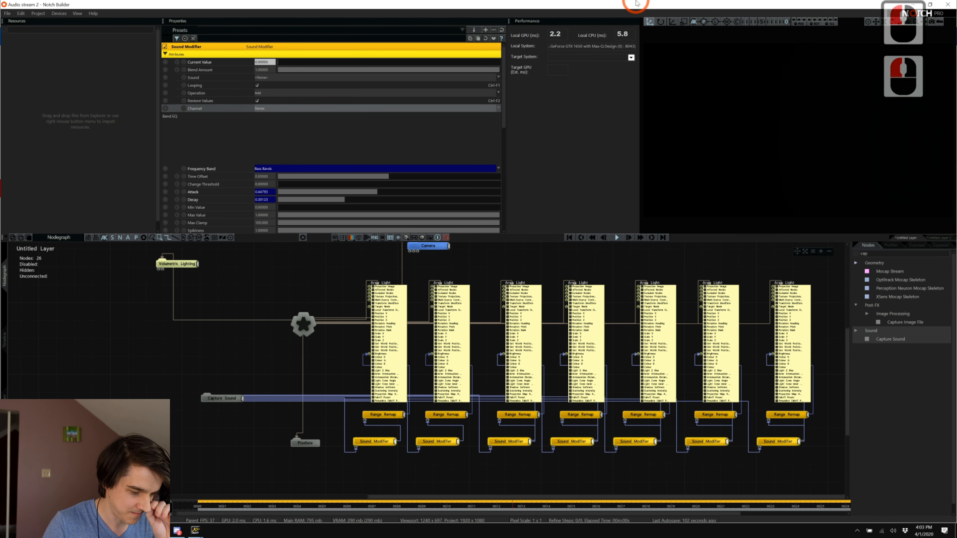
On Untitled Layer 2, move the FFT Texture node slightly left.
left_click_drag(464, 497, 514, 497)
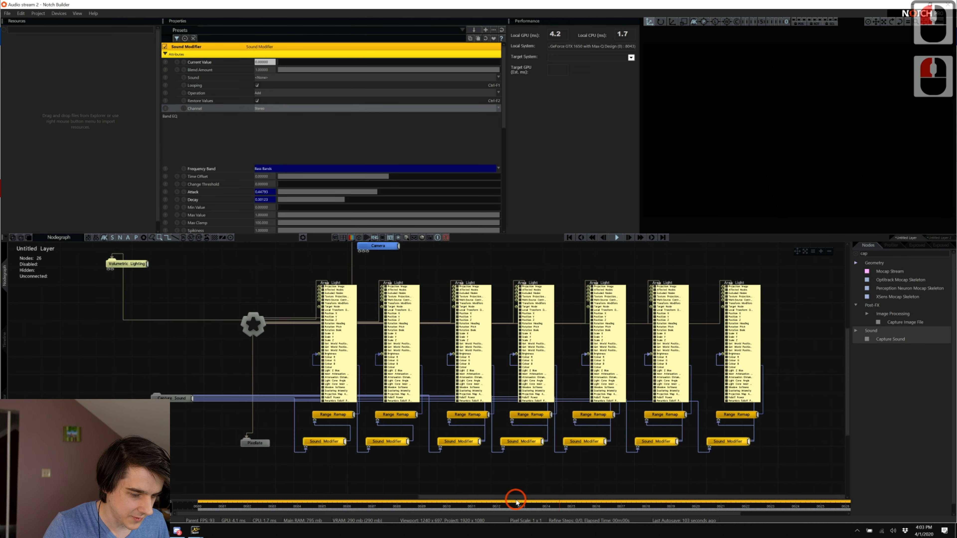
left_click(933, 241)
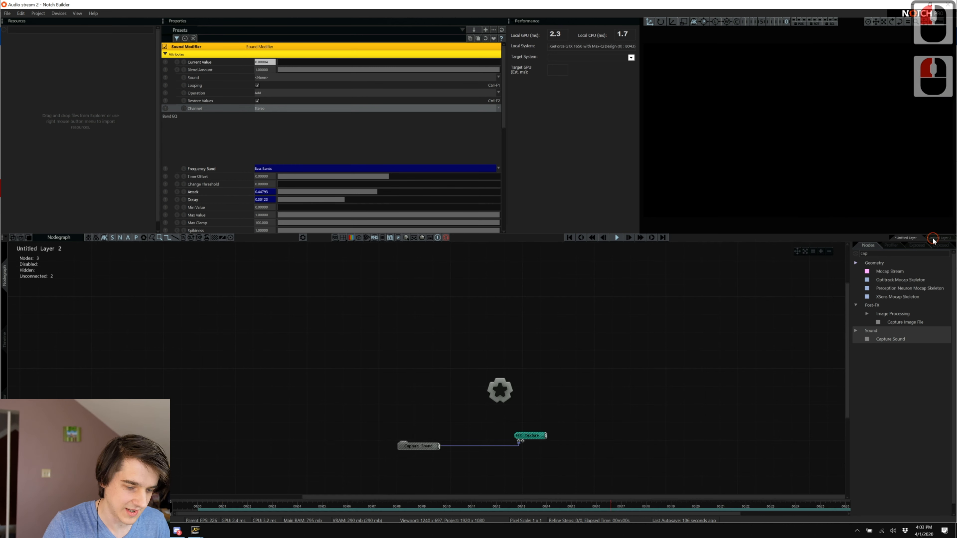
left_click(658, 239)
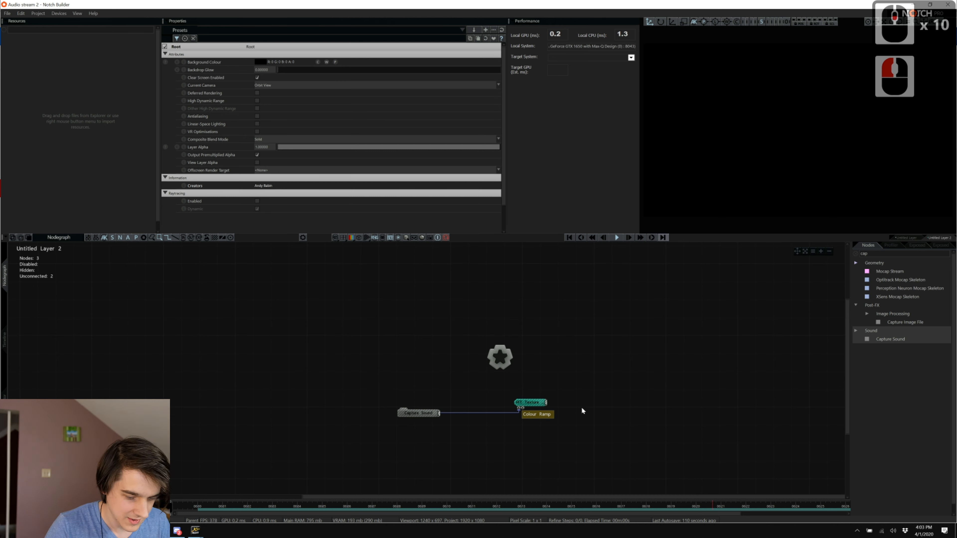
left_click(526, 403)
left_click_drag(526, 406, 495, 411)
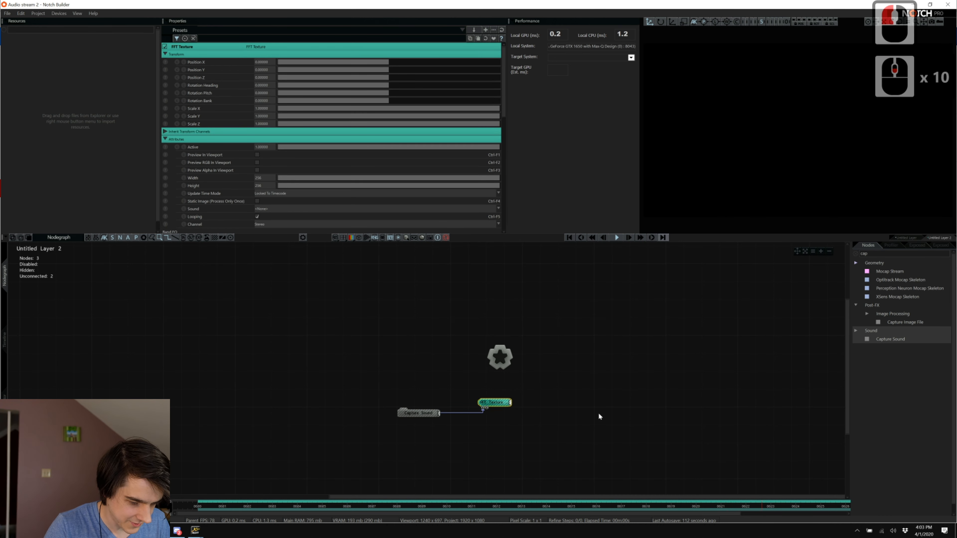
Search 'null' and place a Video Null node right of FFT Texture, linked to it.
double_click(866, 253)
type("v")
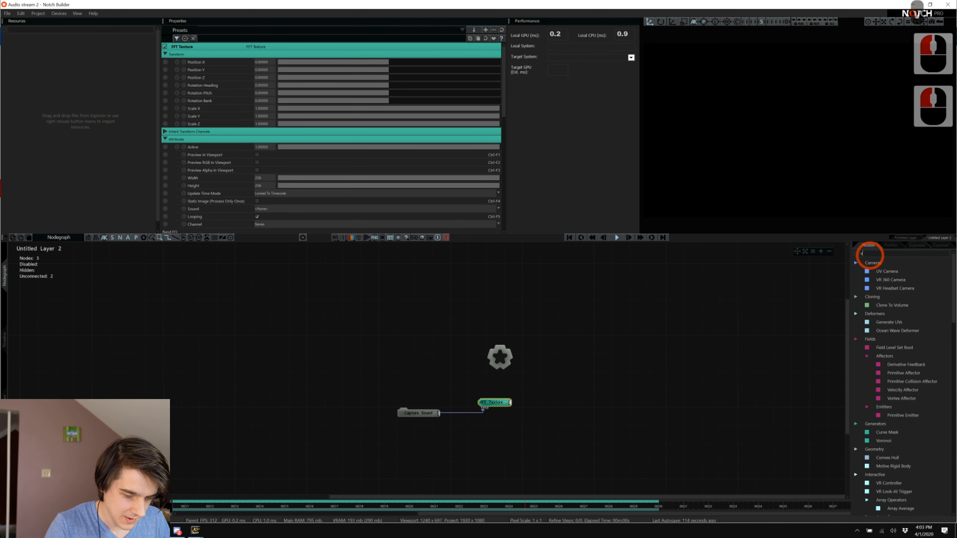
key("BackSpace")
key("BackSpace")
key("BackSpace")
key("BackSpace")
key("BackSpace")
key("BackSpace")
type("n")
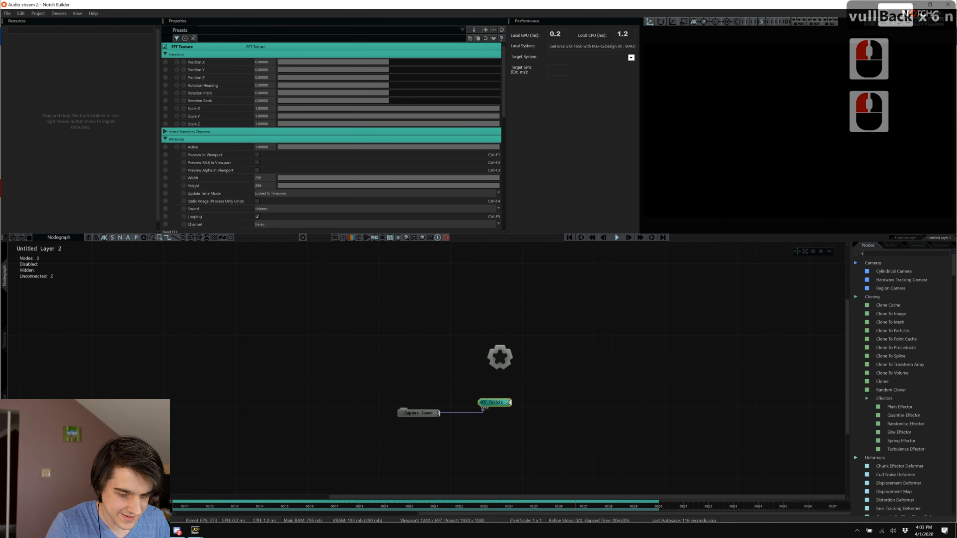
type("ull")
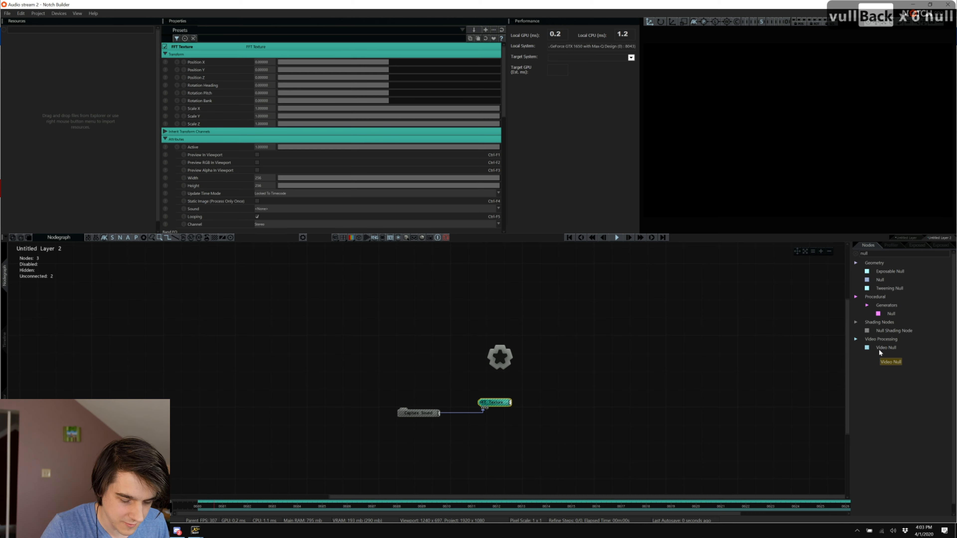
left_click_drag(879, 349, 559, 415)
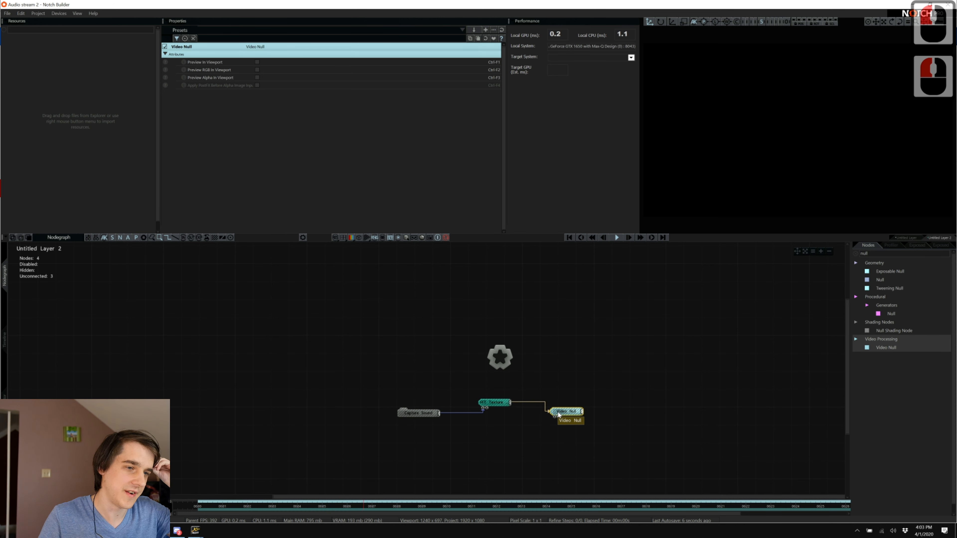
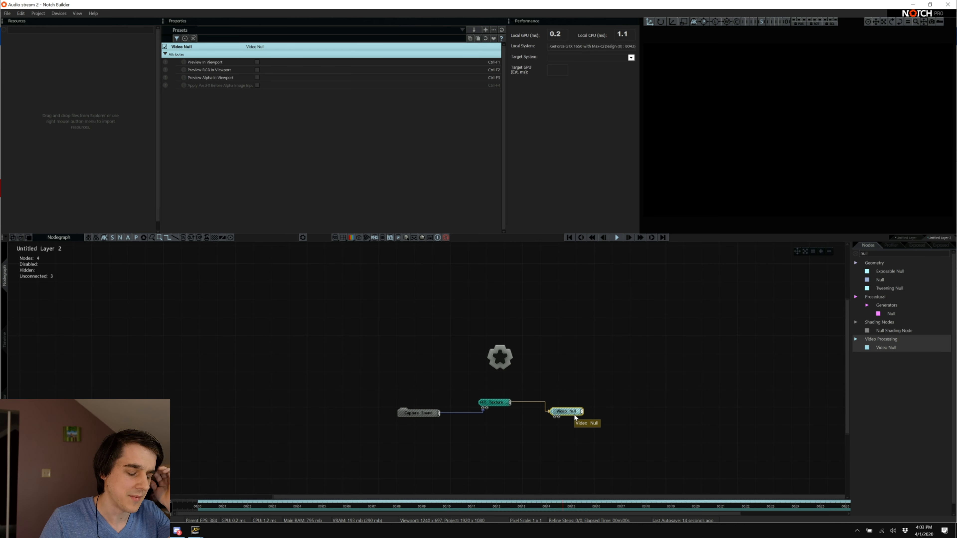
Select the FFT Texture node so Properties shows its Transform and Attributes.
left_click(573, 413)
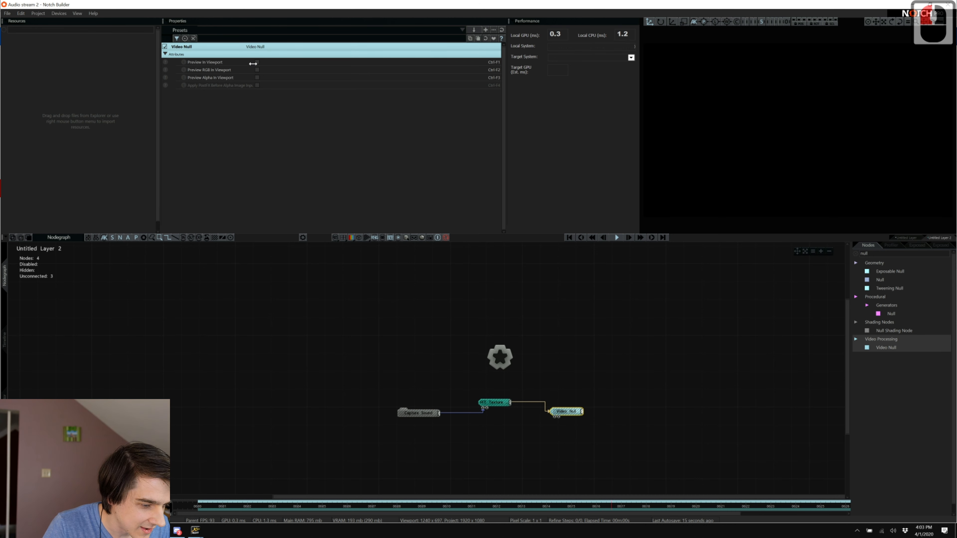
left_click(493, 402)
left_click(287, 161)
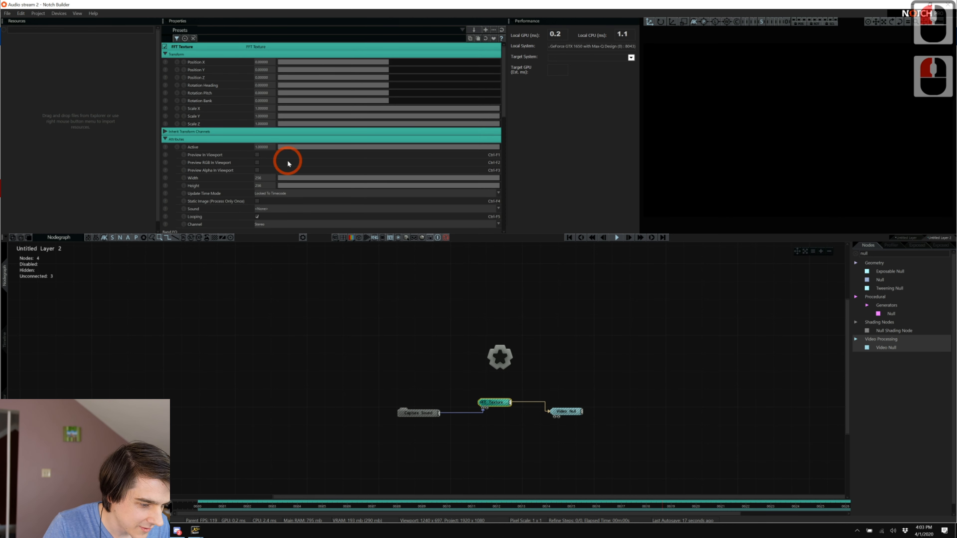
Preview the FFT Texture in the viewport and confirm Spotify is playing the Xmixx playlist.
left_click(257, 155)
key("alt+Tab")
key("Tab")
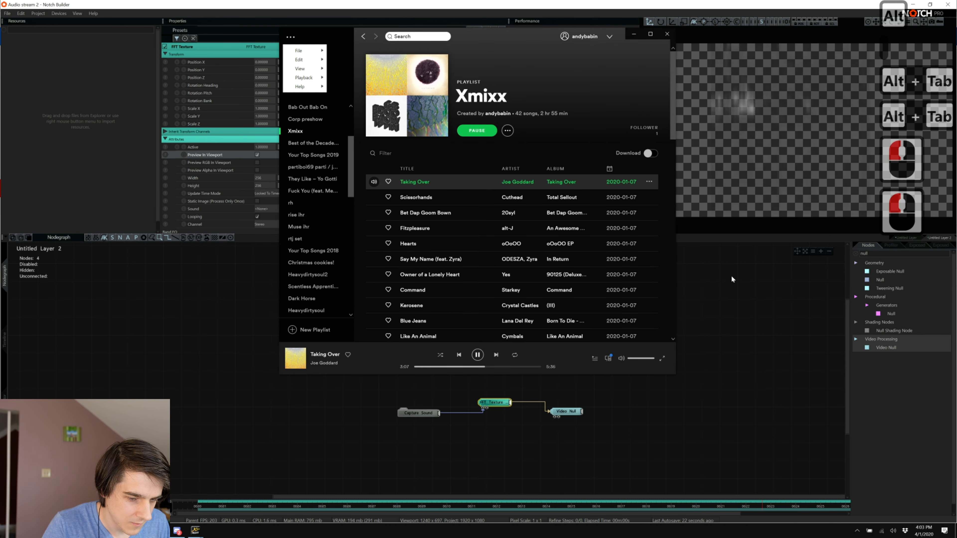
left_click(730, 277)
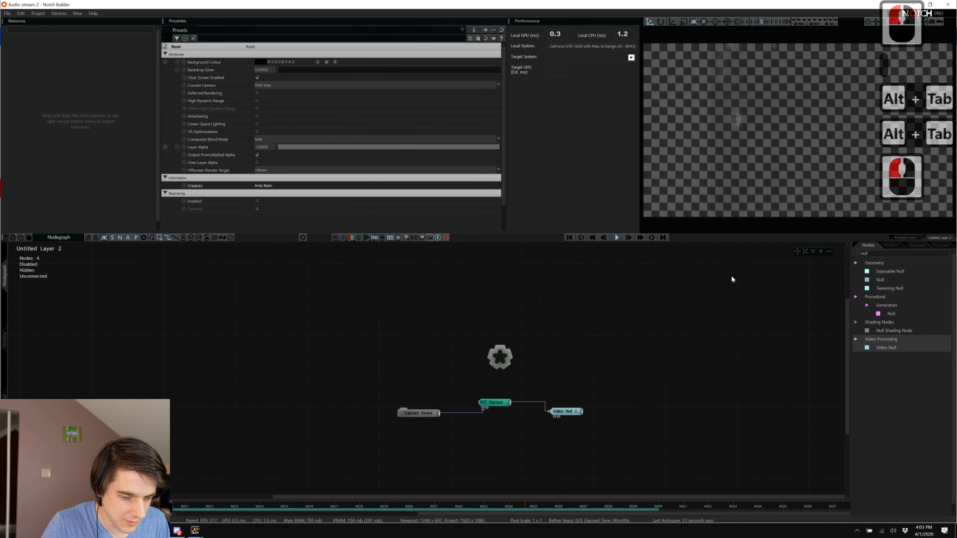
key("alt+Tab")
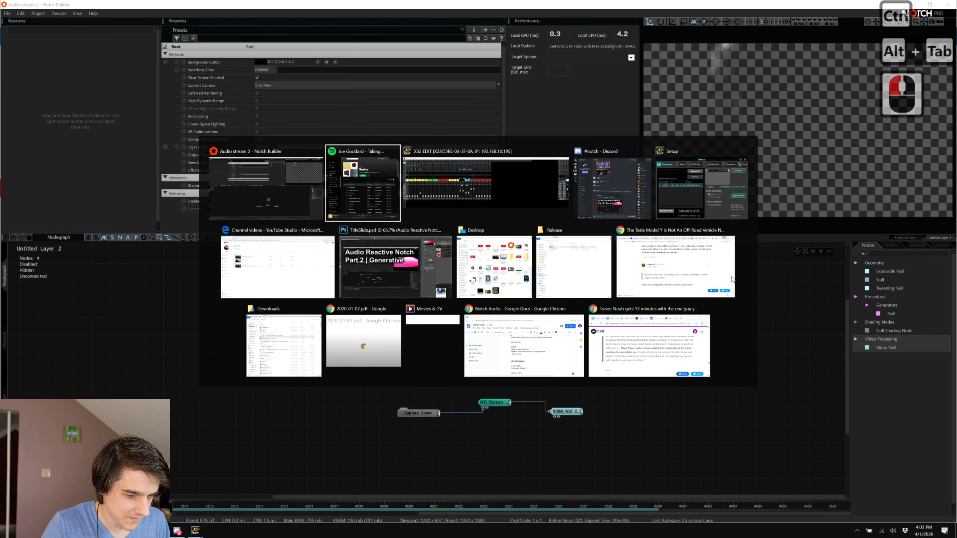
key("alt+Escape")
Drag the FFT Texture's Scale slider from 1 up to about 4.636.
left_click(497, 401)
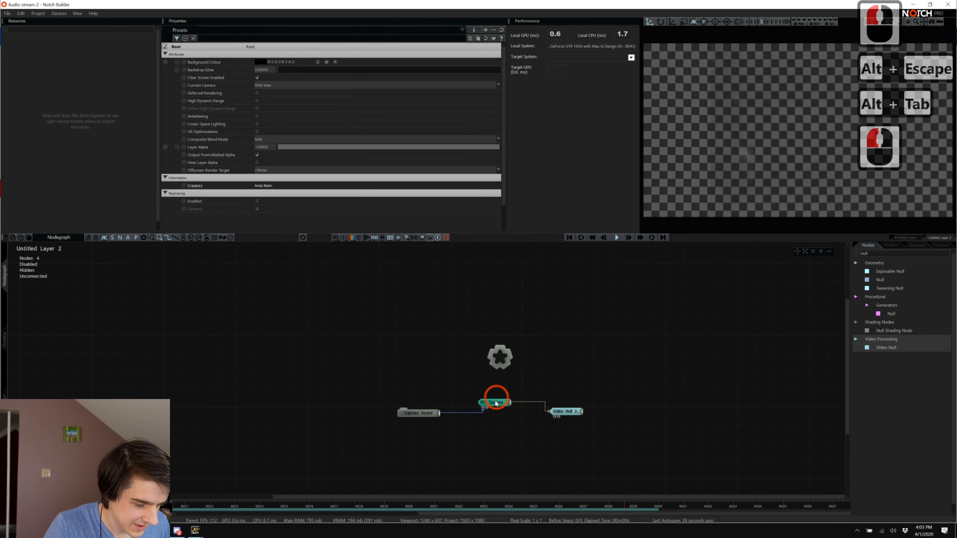
left_click(294, 151)
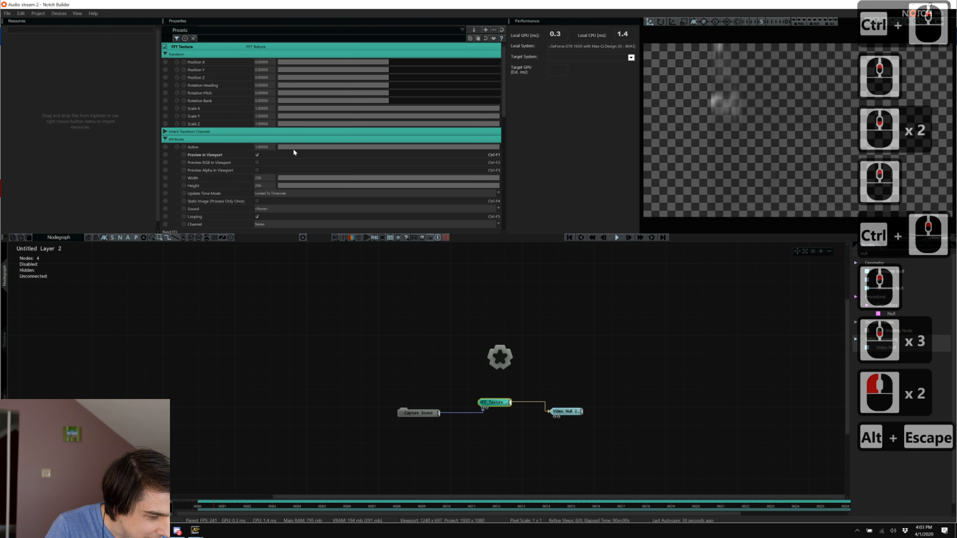
scroll(353, 215, "down", 5)
scroll(353, 215, "down", 14)
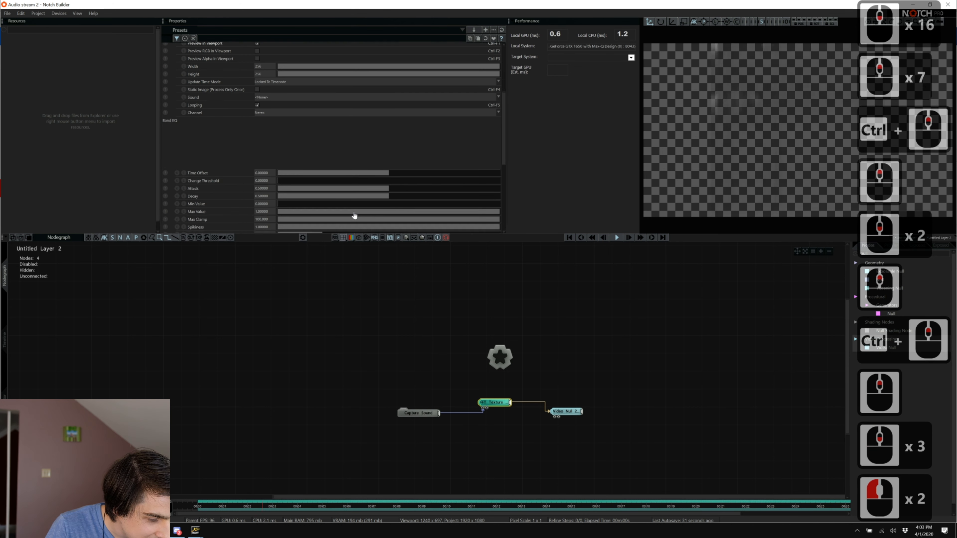
left_click_drag(322, 190, 484, 190)
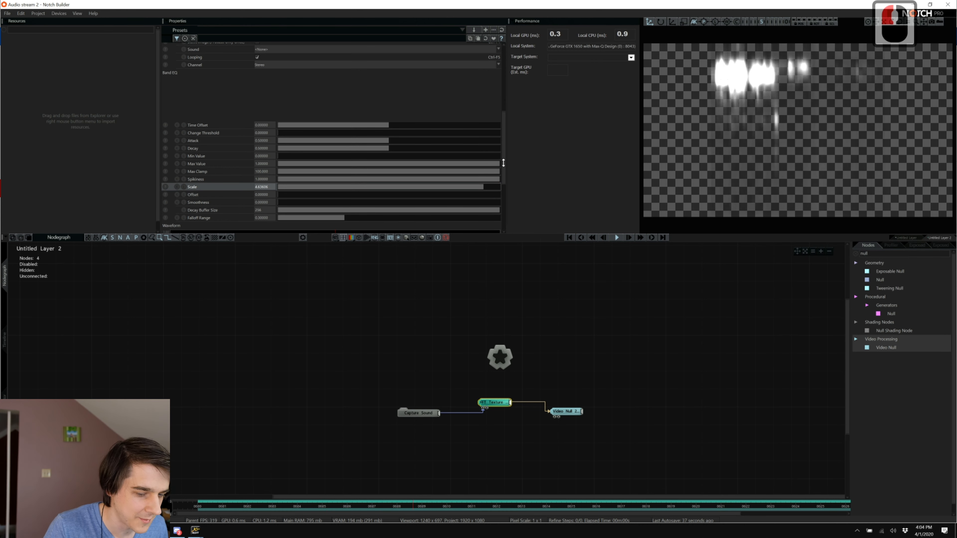
left_click_drag(501, 160, 501, 167)
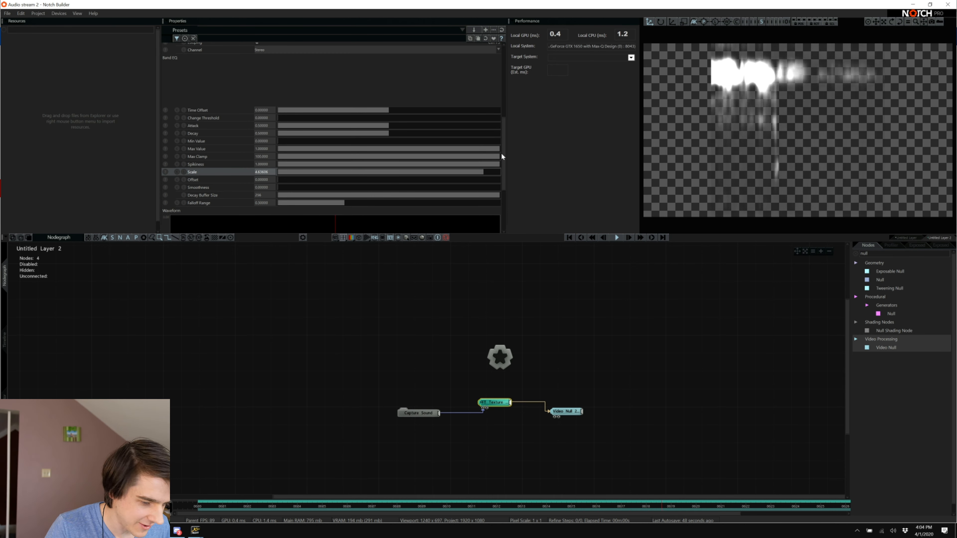
left_click_drag(502, 157, 504, 217)
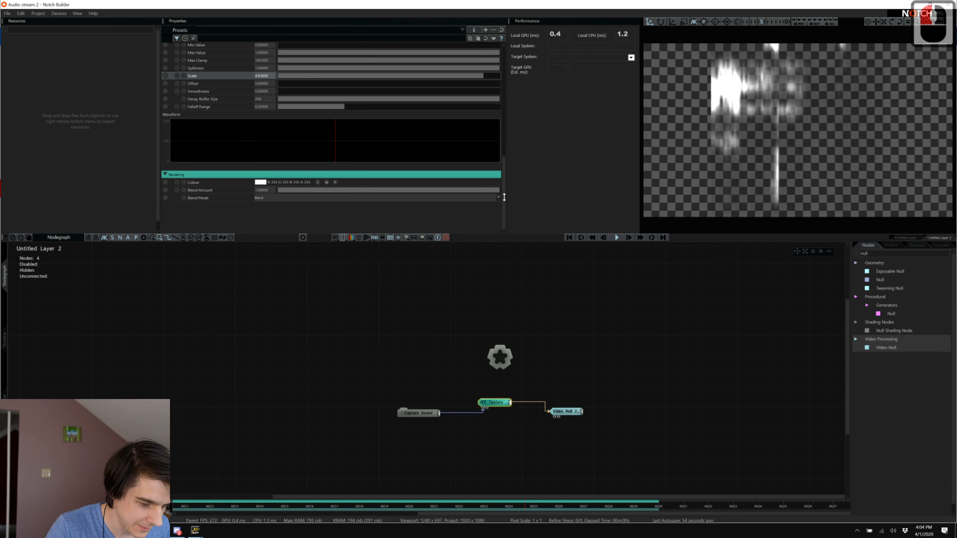
left_click_drag(502, 198, 513, 139)
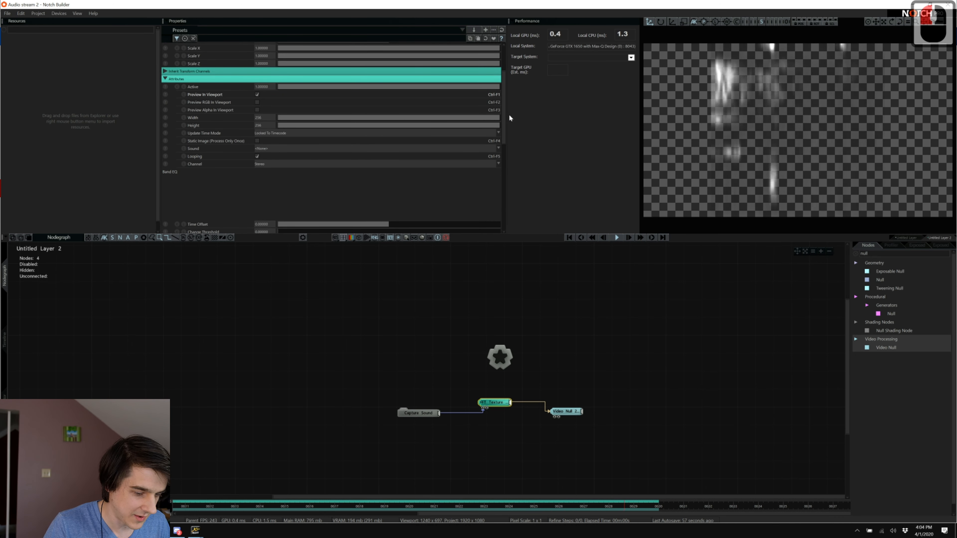
left_click_drag(504, 117, 504, 96)
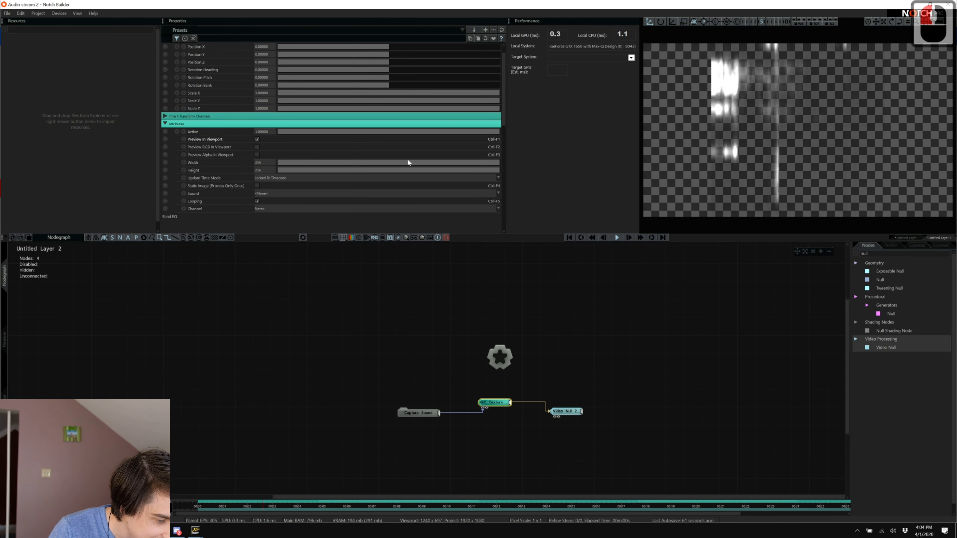
Set the FFT Texture's Width and Height to 512.
double_click(261, 163)
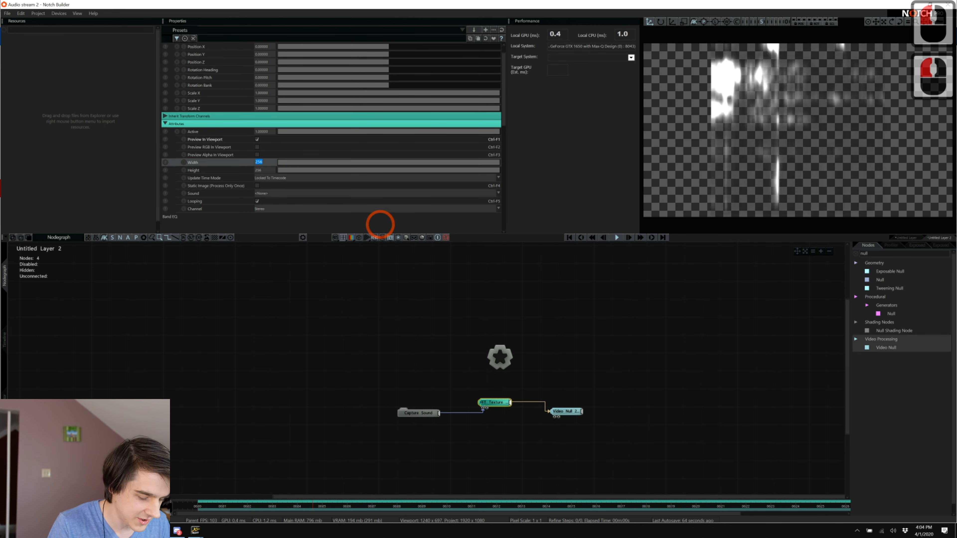
type("512")
key("Tab")
type("512")
key("Tab")
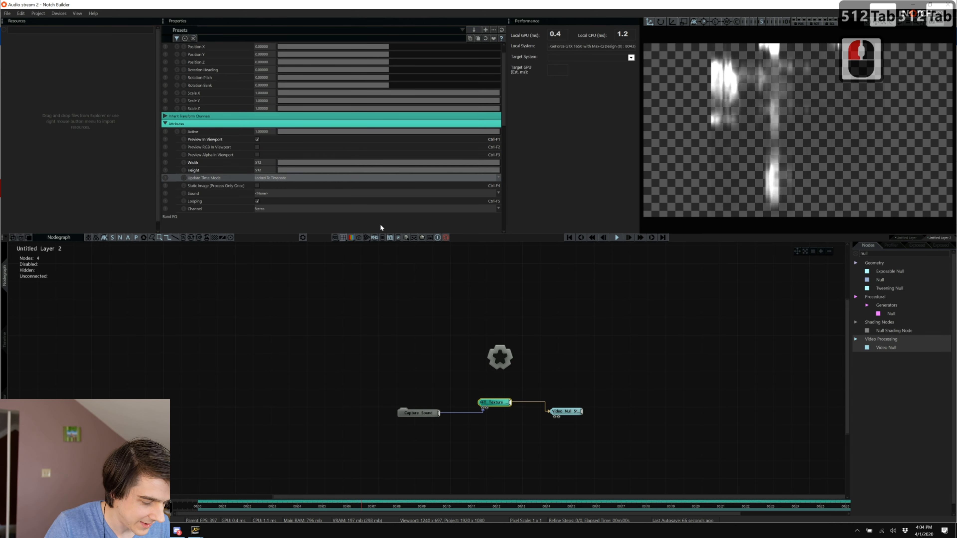
Lower the FFT Texture's Decay to about 0.38 and Smoothness to about 0.26.
scroll(506, 113, "down", 5)
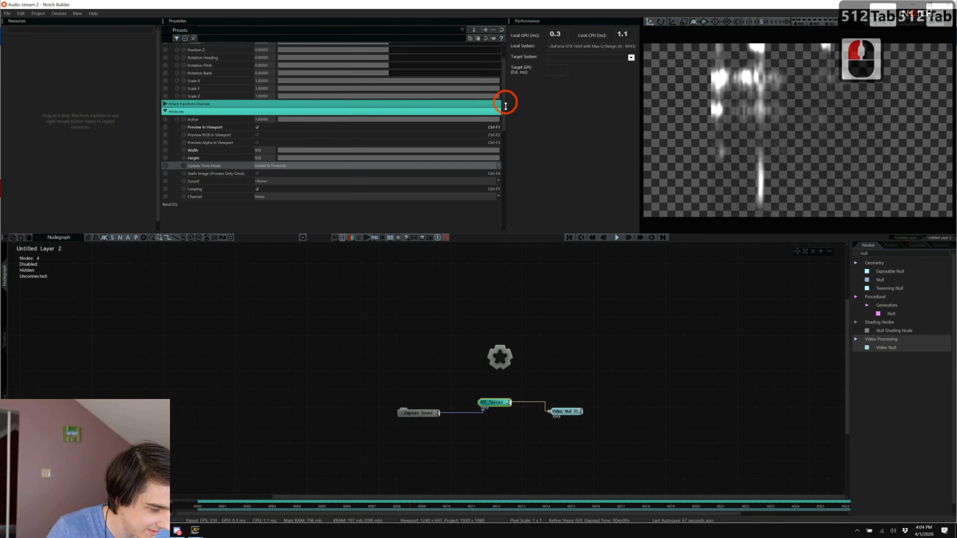
scroll(491, 170, "down", 5)
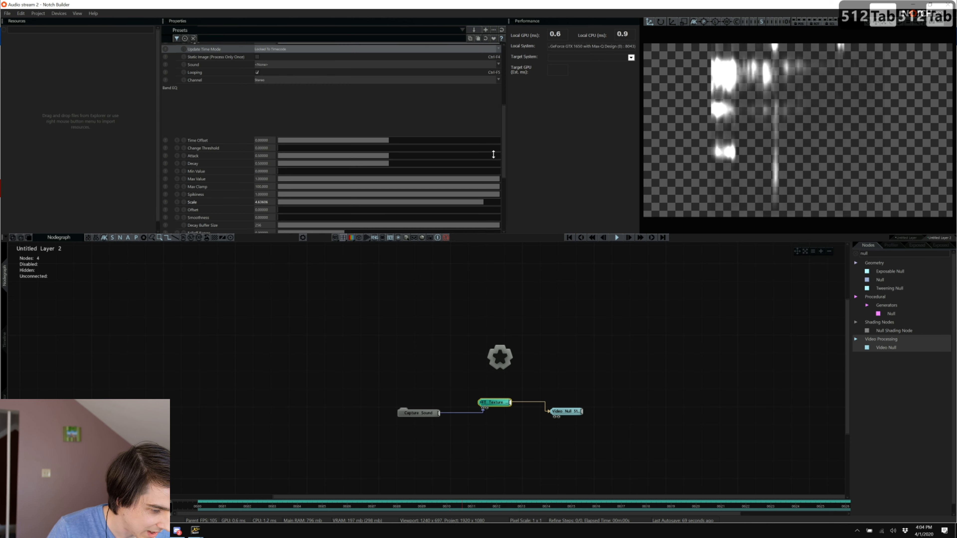
left_click(325, 138)
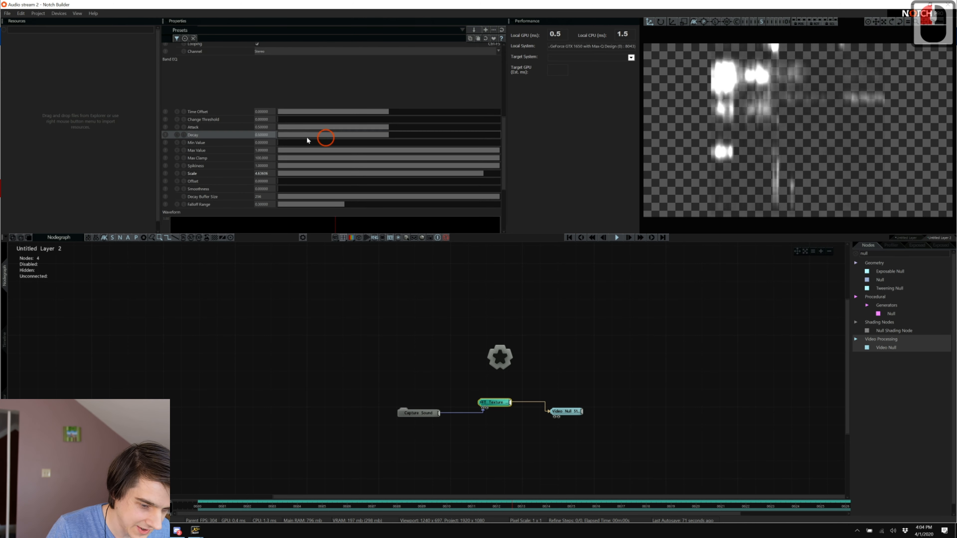
left_click(272, 140)
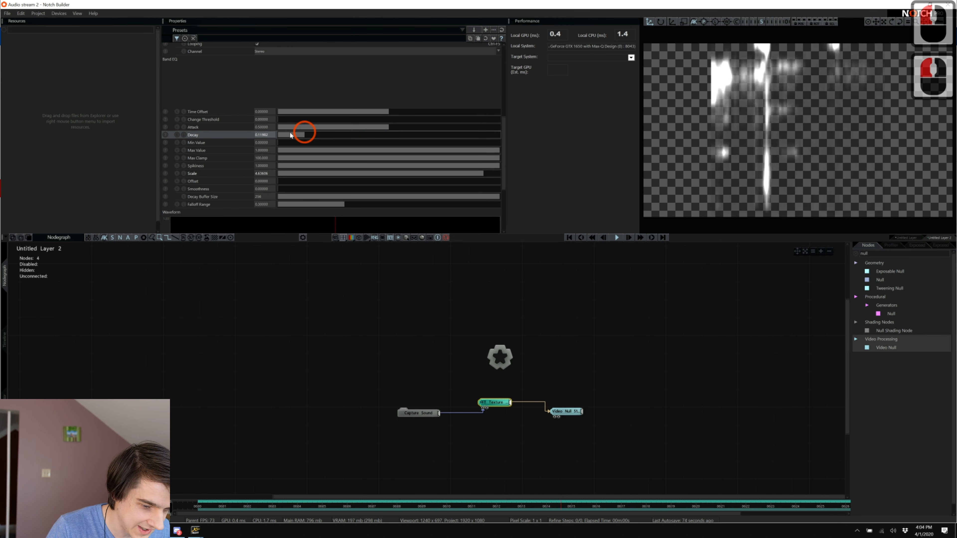
left_click_drag(463, 151, 354, 135)
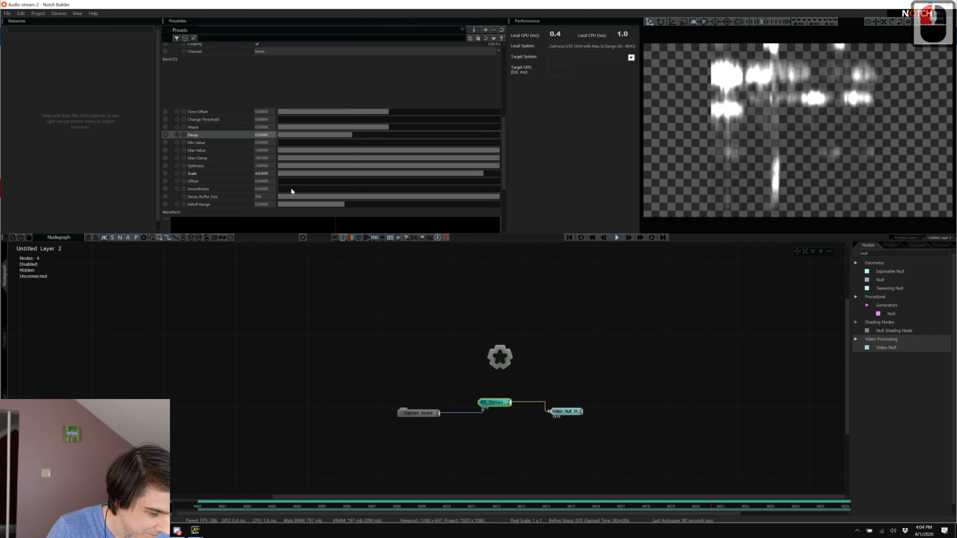
left_click_drag(282, 192, 381, 194)
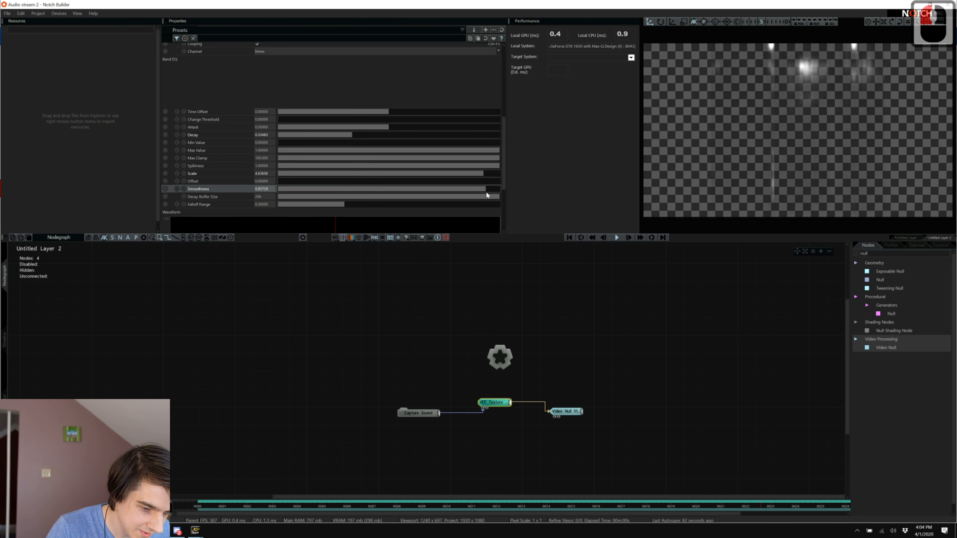
left_click_drag(486, 192, 291, 206)
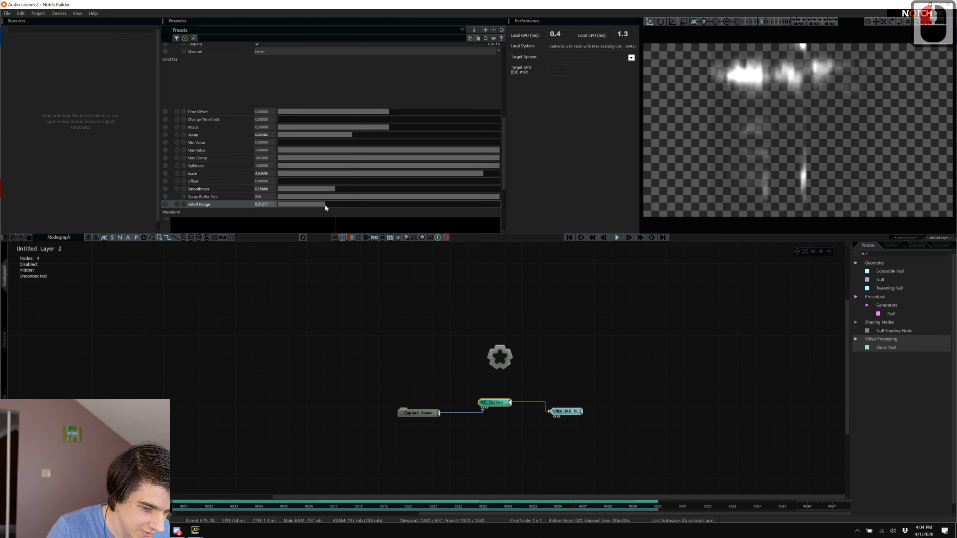
Set Decay Buffer Size to 198 and Spikiness to about 0.535, then start playback.
left_click(335, 197)
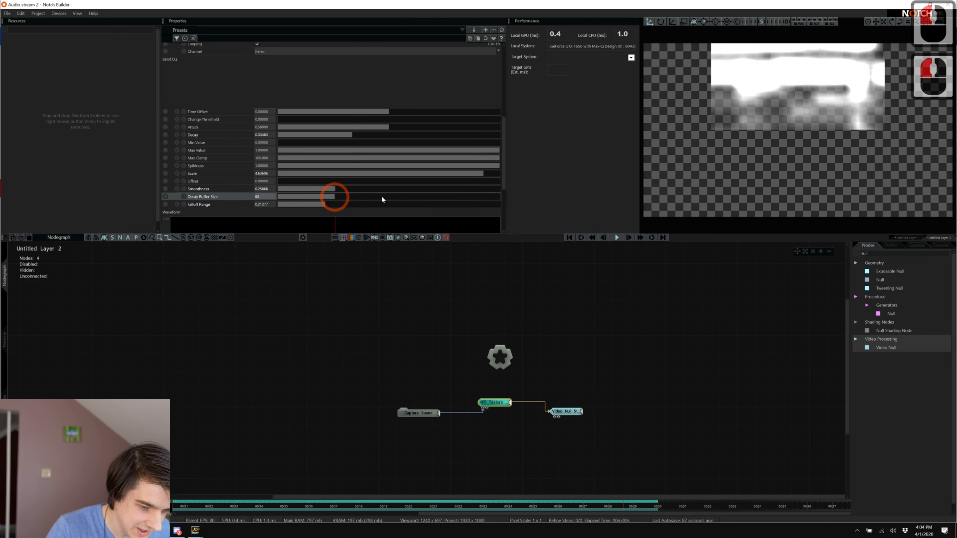
left_click_drag(469, 211, 451, 208)
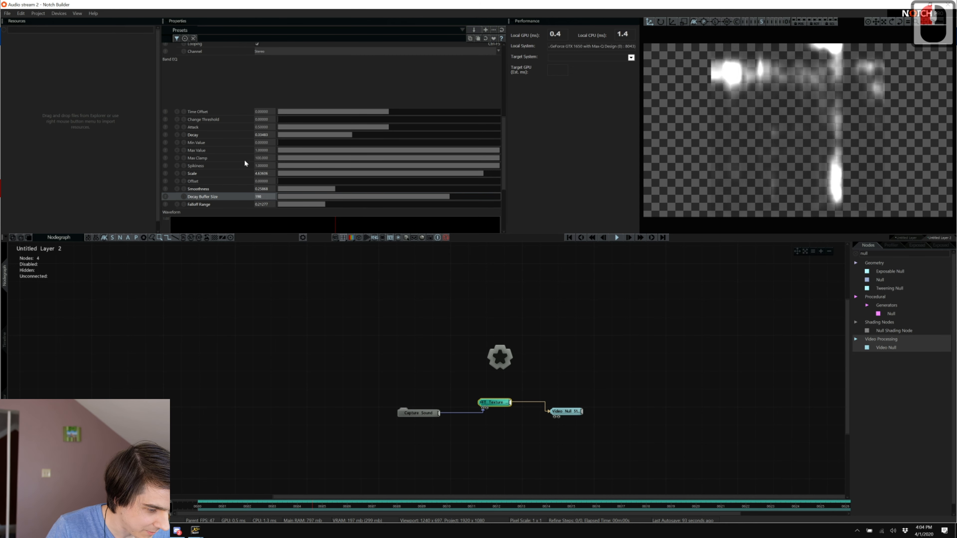
left_click(301, 165)
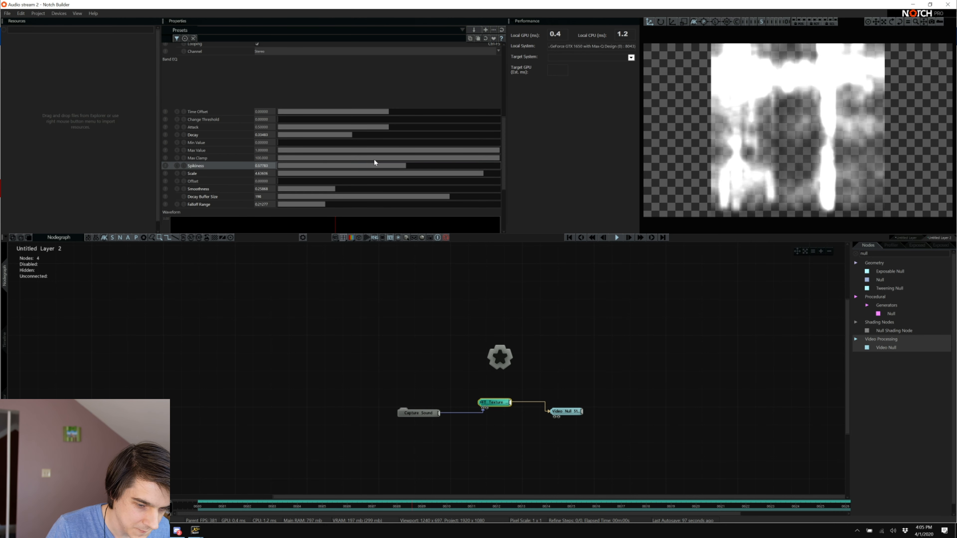
left_click_drag(364, 162, 362, 162)
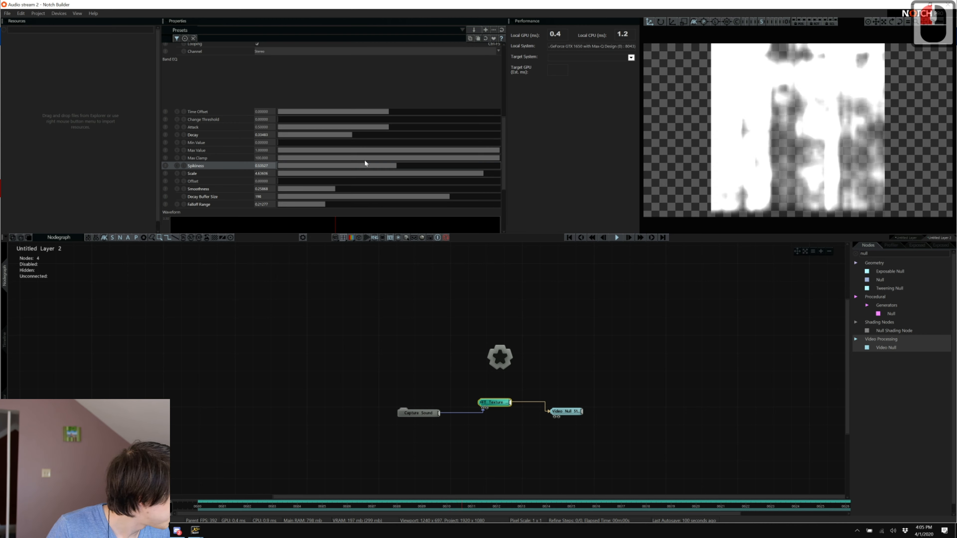
key("space")
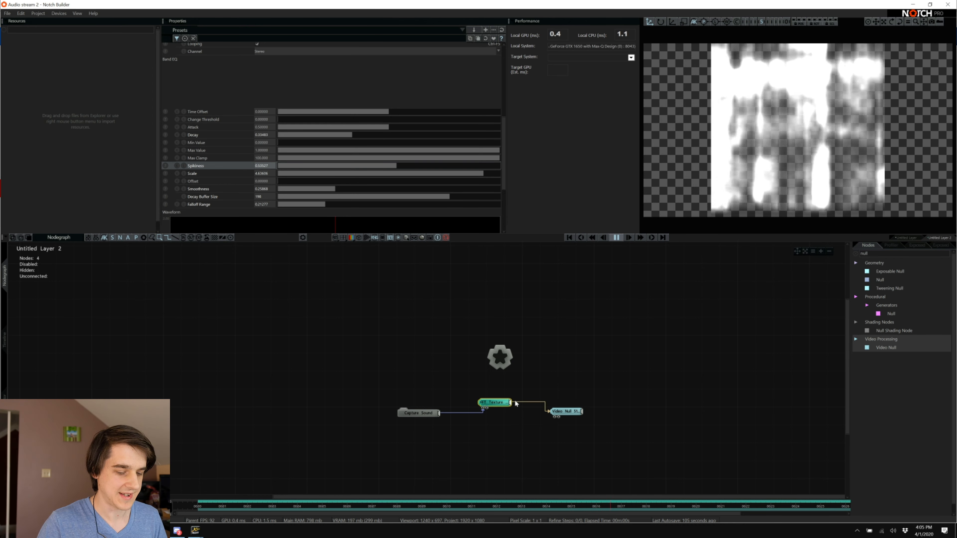
Select the FFT Texture and Video Null nodes in turn to inspect their settings.
left_click(506, 385)
left_click(505, 385)
left_click(495, 402)
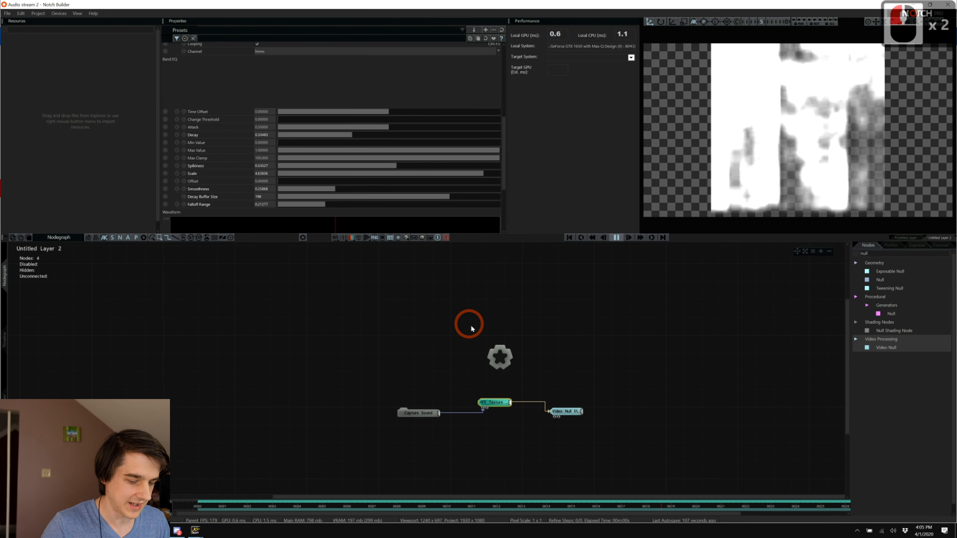
scroll(506, 396, "down", 4)
scroll(505, 399, "down", 5)
left_click(566, 392)
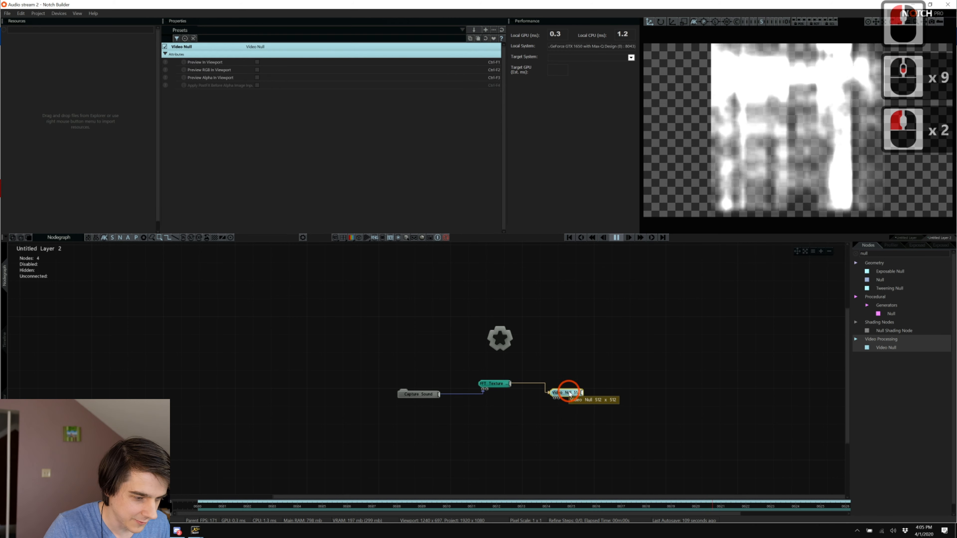
left_click(504, 377)
left_click(501, 379)
Stop playback and untick Preview In Viewport on the FFT Texture, leaving the viewport black.
left_click(493, 386)
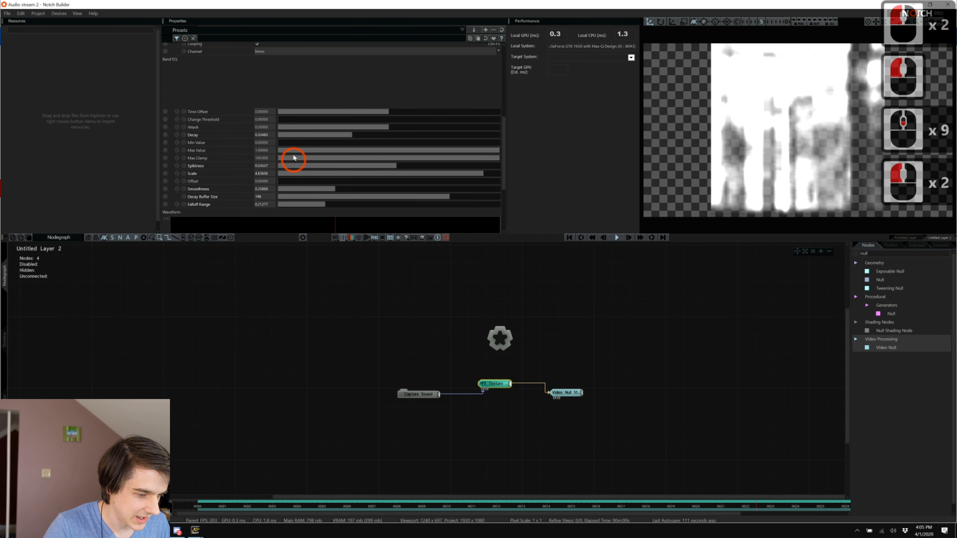
key("space")
scroll(279, 102, "up", 14)
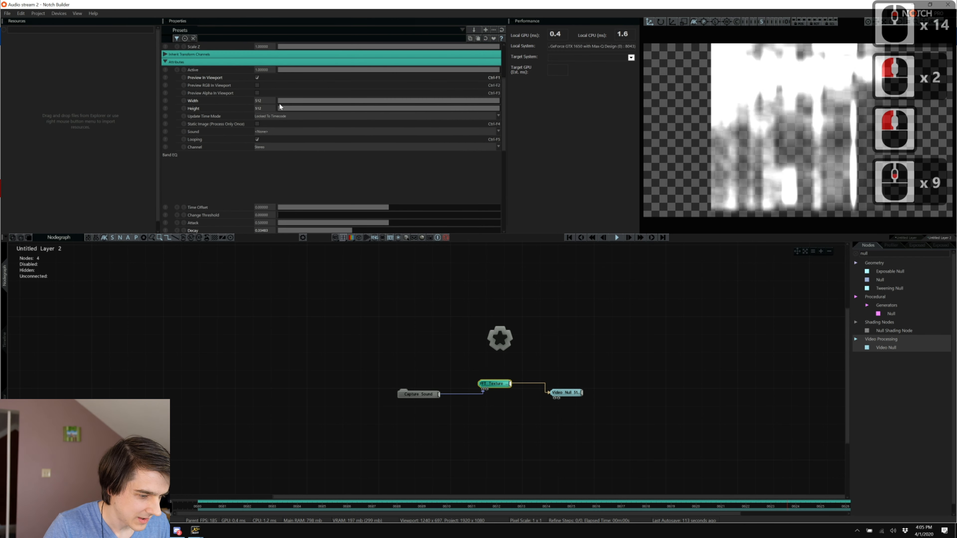
left_click(258, 77)
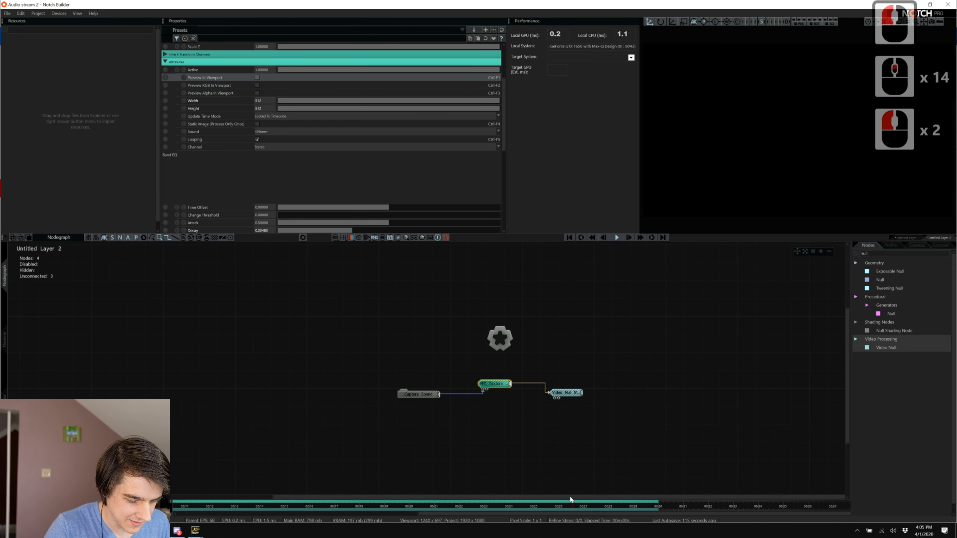
left_click_drag(569, 497, 662, 511)
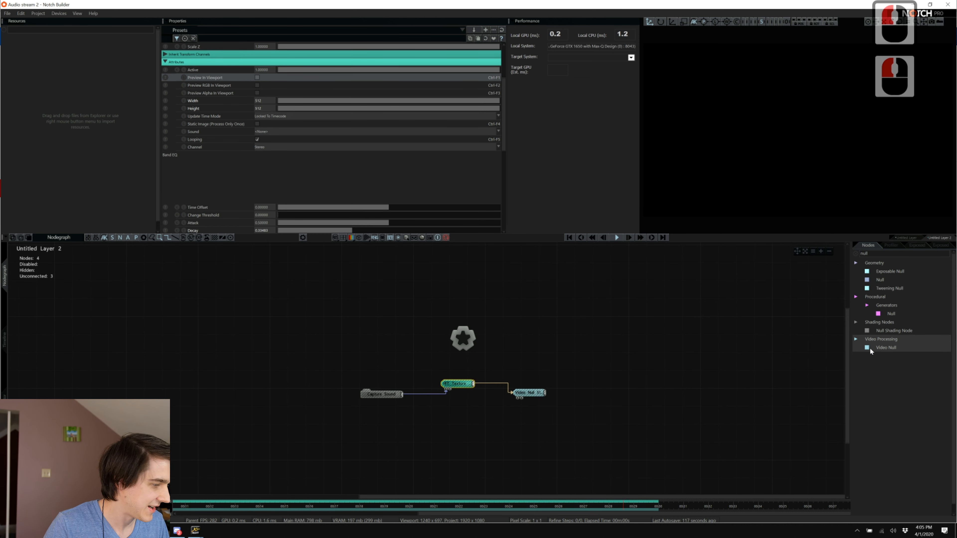
Add a Shape 3D node linked to the root and set its Shape Type to Plane.
left_click(876, 253)
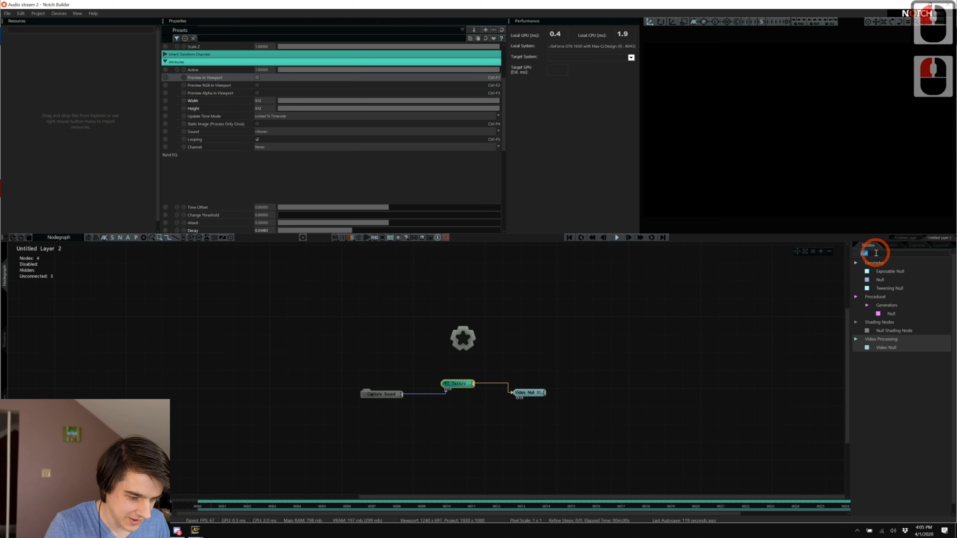
type("sha")
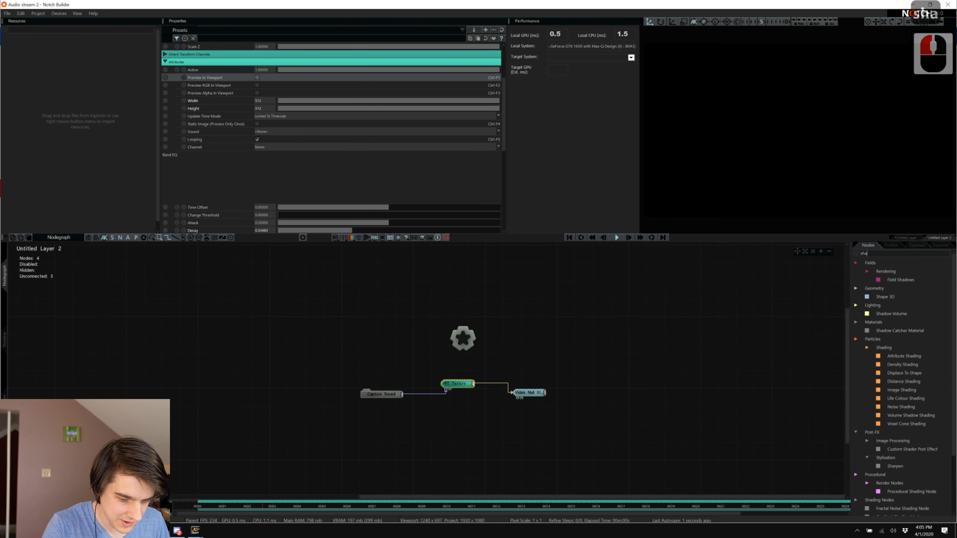
type("pe")
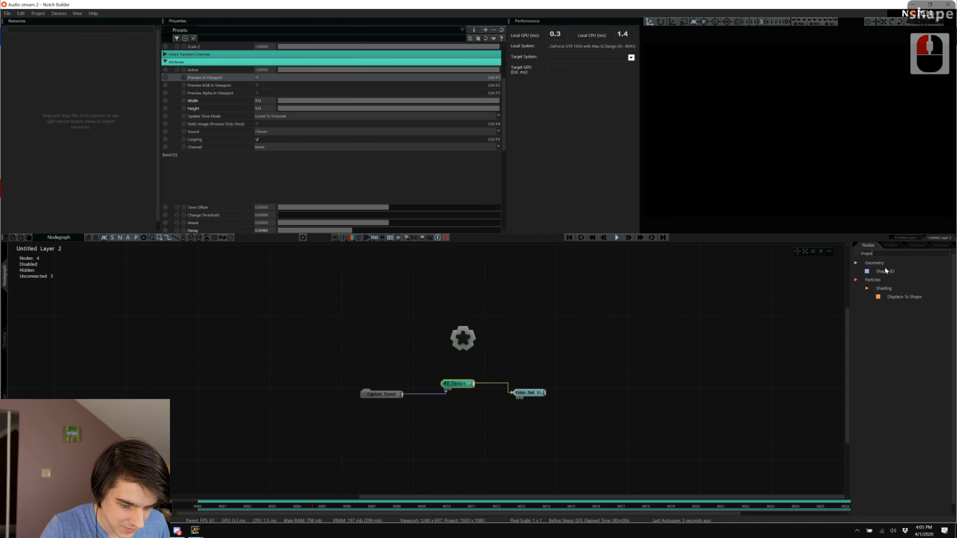
left_click_drag(884, 271, 633, 362)
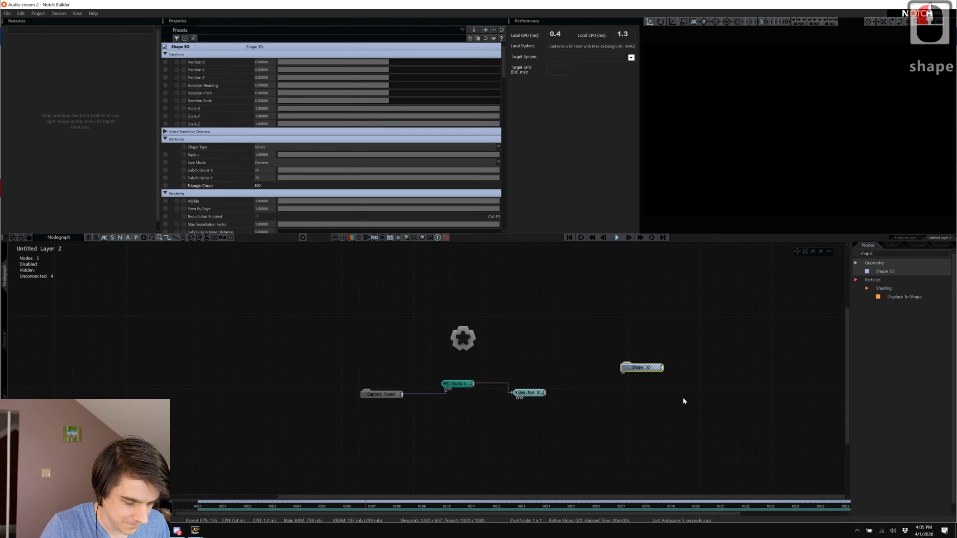
key("ctrl+r")
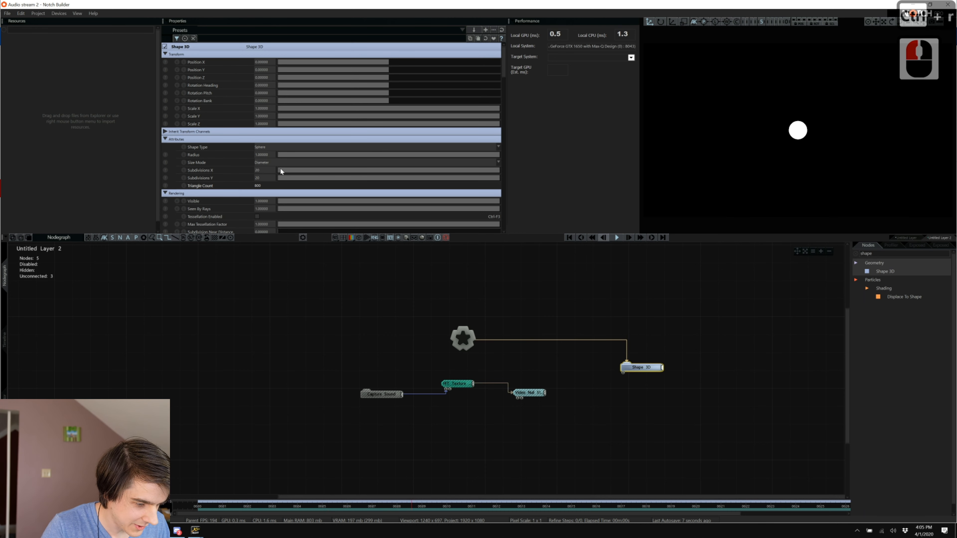
left_click(263, 149)
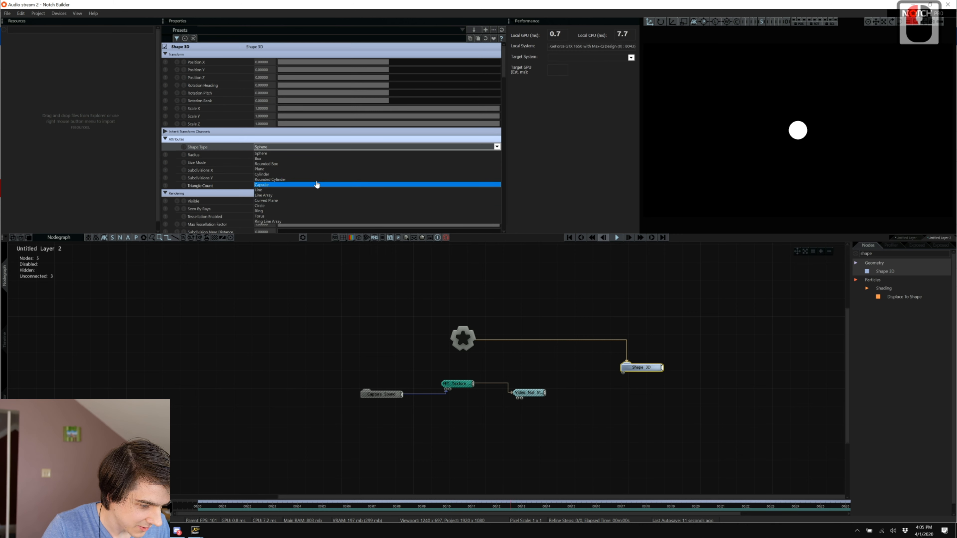
left_click(322, 169)
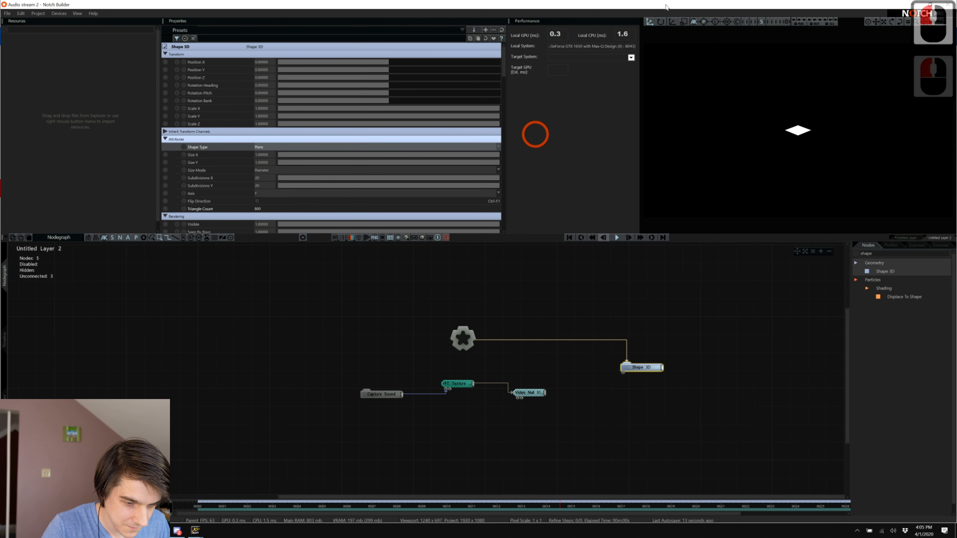
Search 'camer' and add a Camera node linked to the root.
double_click(891, 253)
type("camer")
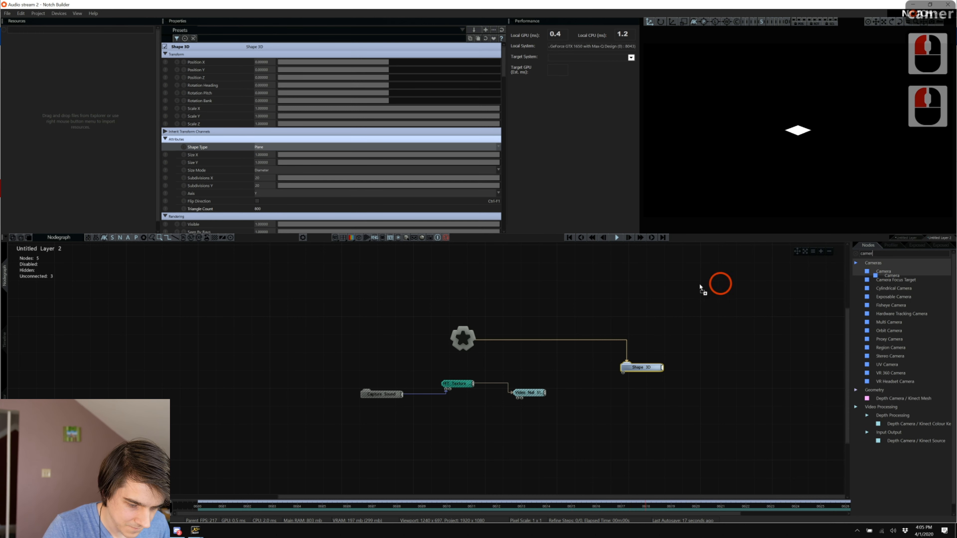
left_click_drag(700, 287, 680, 302)
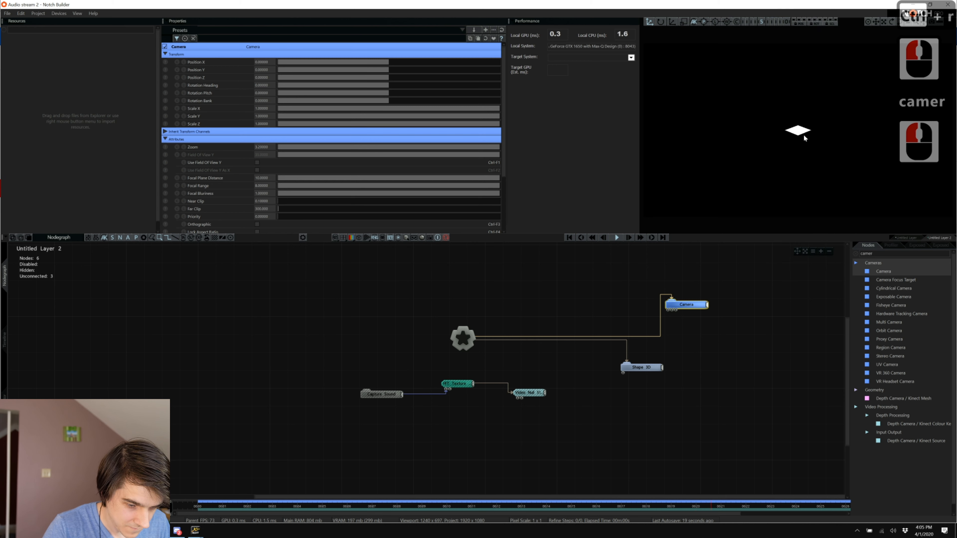
Pull the camera back along Z, raise it, and set Shape 3D as its Target Node.
mouse_move(363, 80)
left_mouse_down()
mouse_move(424, 84)
mouse_move(353, 83)
left_mouse_up()
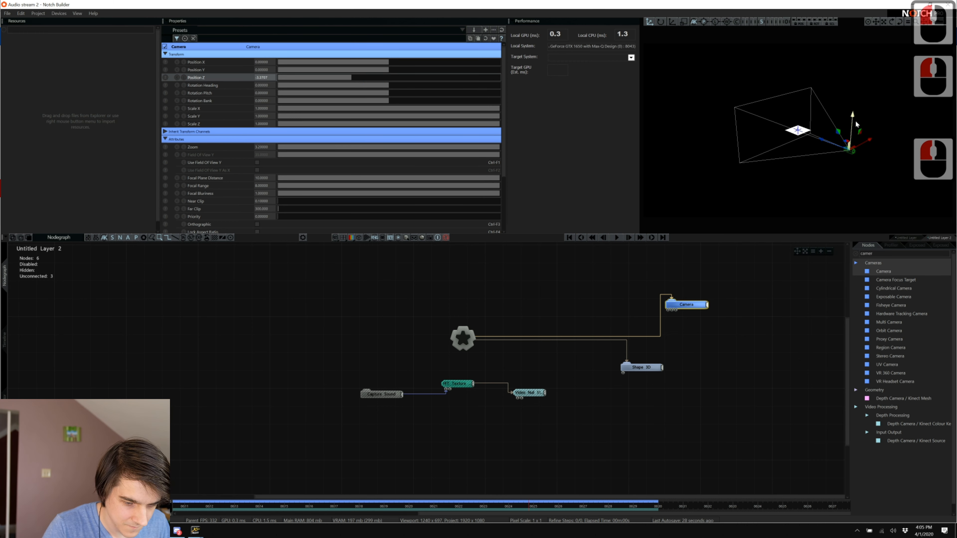
mouse_move(853, 116)
left_mouse_down()
mouse_move(851, 87)
mouse_move(853, 99)
left_mouse_up()
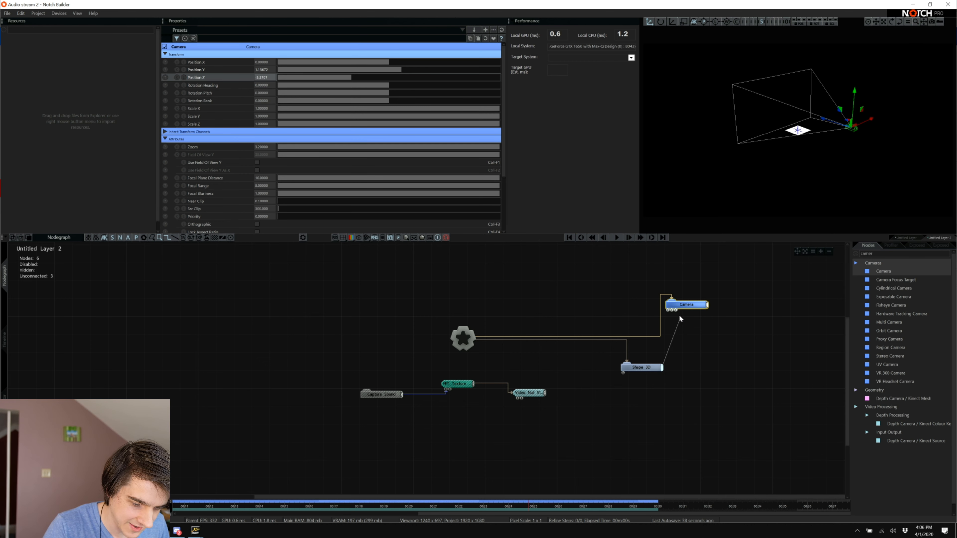
left_click_drag(676, 313, 676, 311)
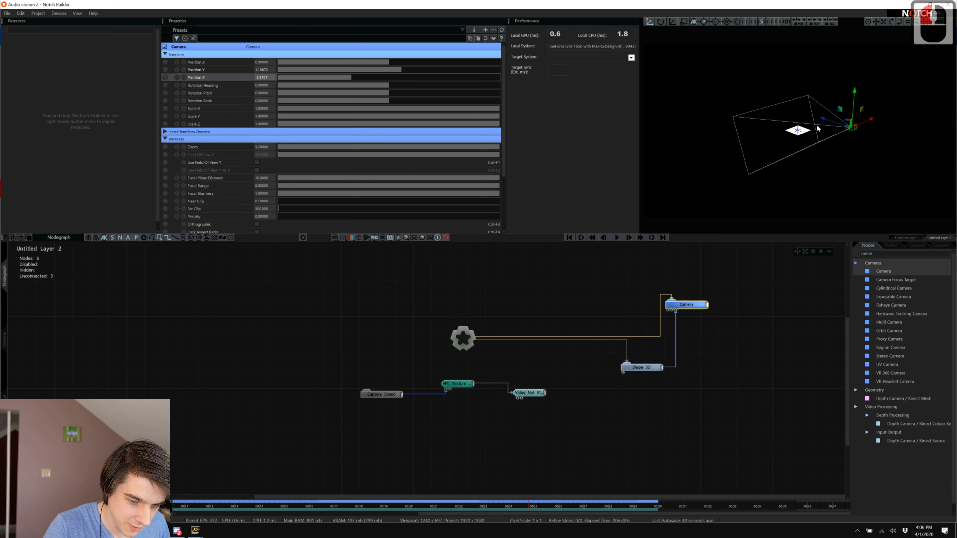
left_click_drag(823, 119, 837, 142)
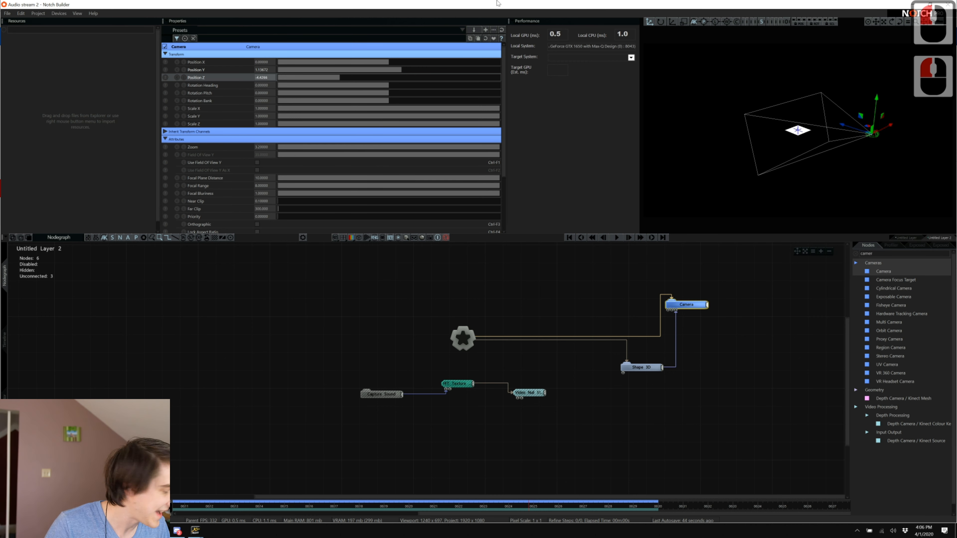
Scale the plane to 10 on X, Y and Z and move it forward along Z.
left_click(654, 369)
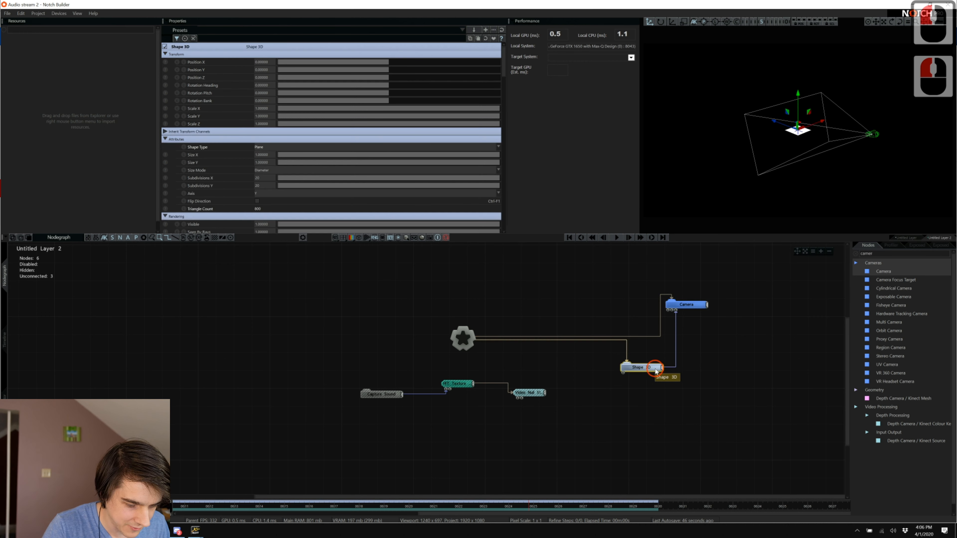
double_click(262, 109)
type("10")
key("Tab")
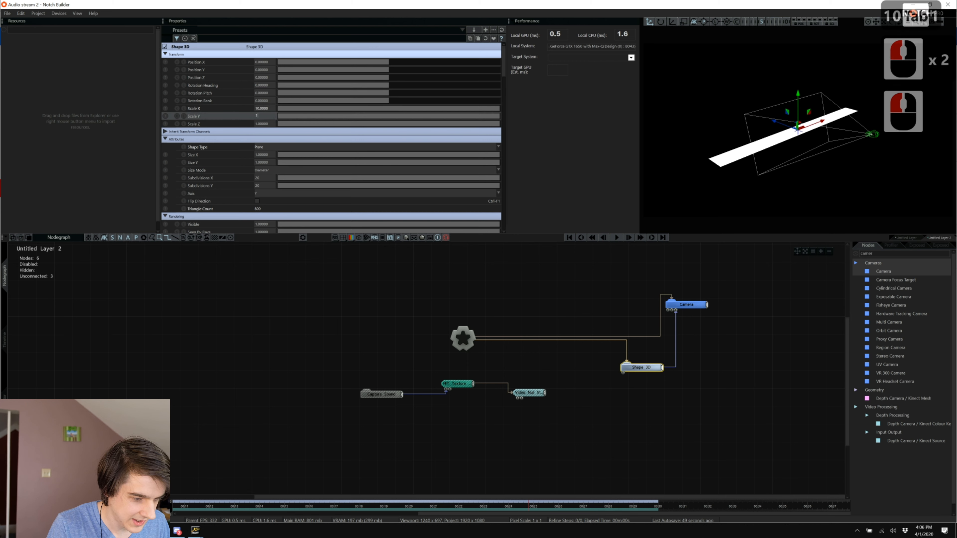
type("10")
key("Tab")
type("10")
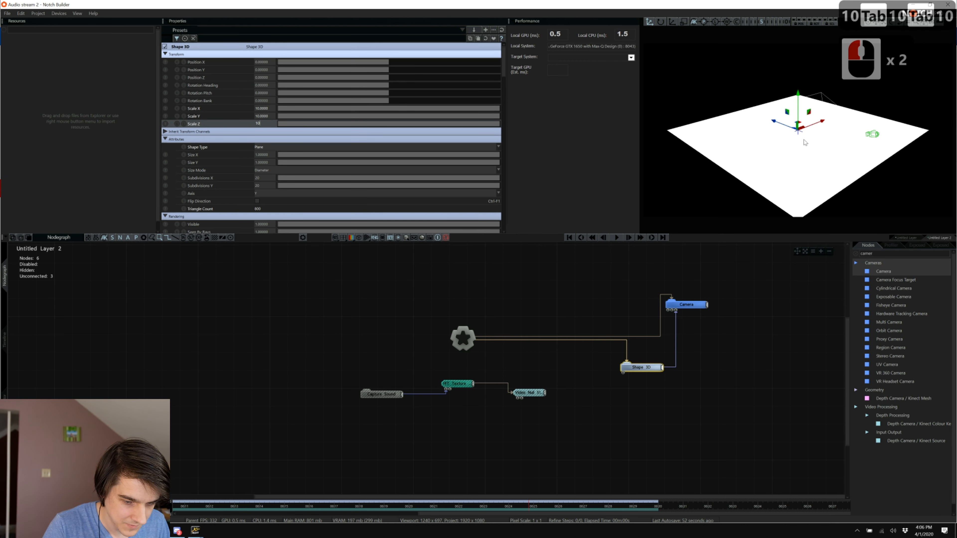
left_click_drag(773, 122, 740, 110)
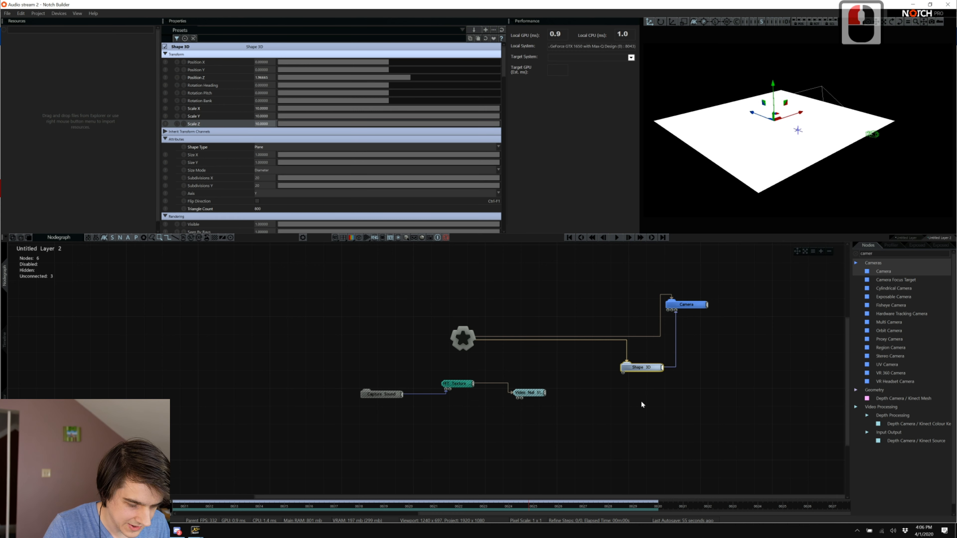
Set the plane's Subdivisions X and Y to 50.
left_click(633, 394)
left_click(642, 367)
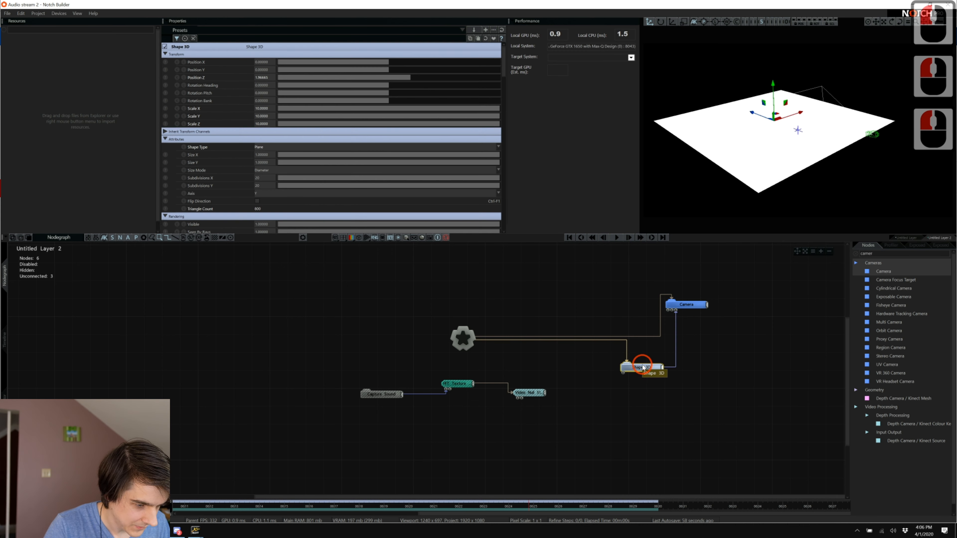
scroll(234, 174, "down", 6)
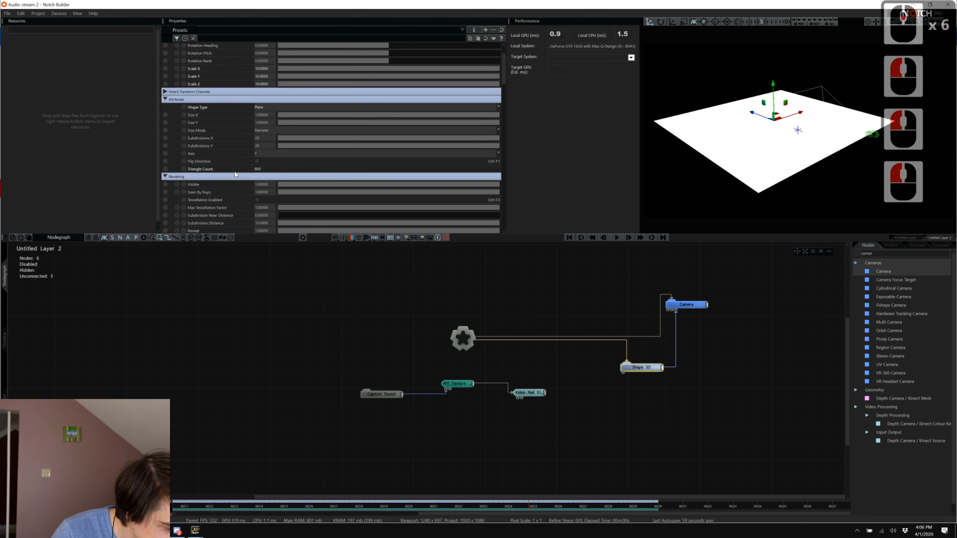
left_click(263, 138)
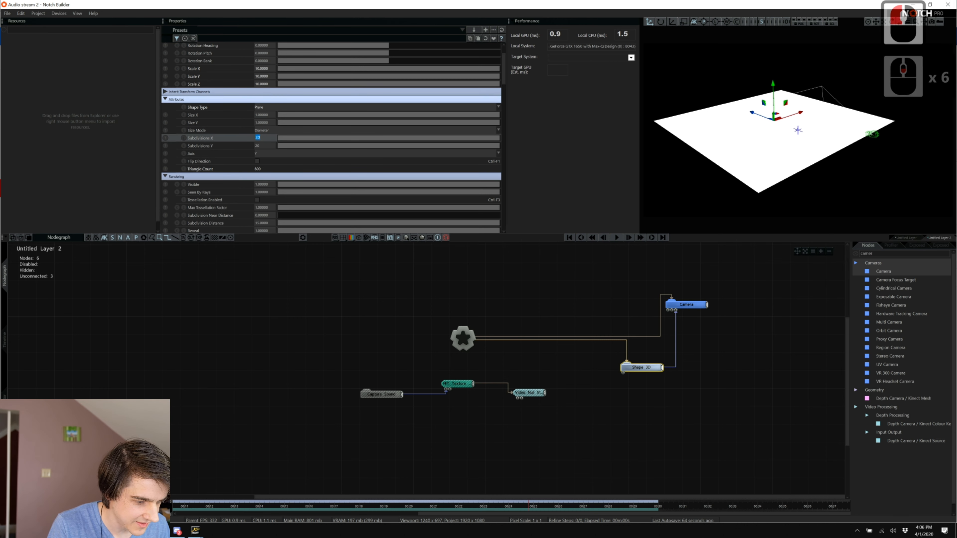
type("50")
key("Tab")
type("50")
key("Tab")
scroll(339, 181, "down", 20)
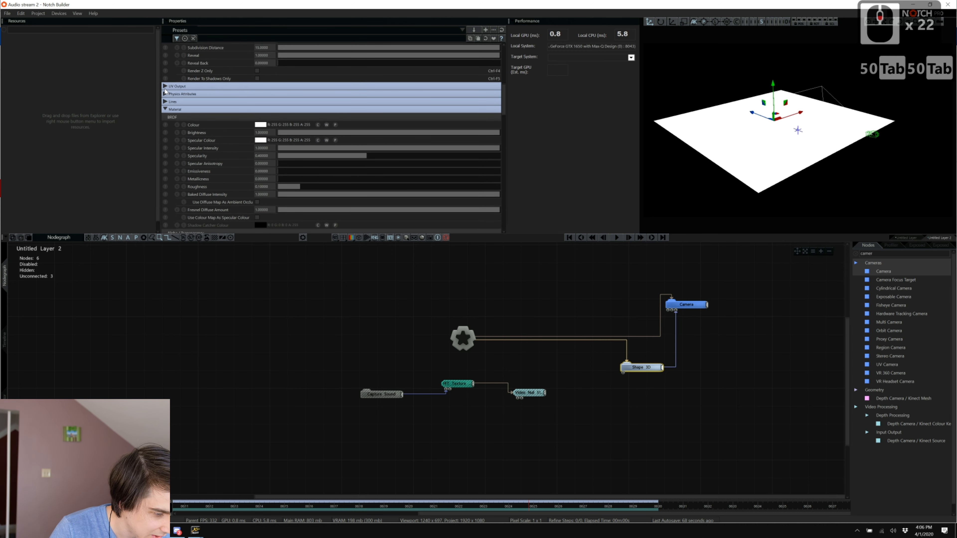
Turn the plane's wireframe lines fully on in magenta and make its material colour black.
left_click(247, 102)
left_click_drag(296, 111, 560, 114)
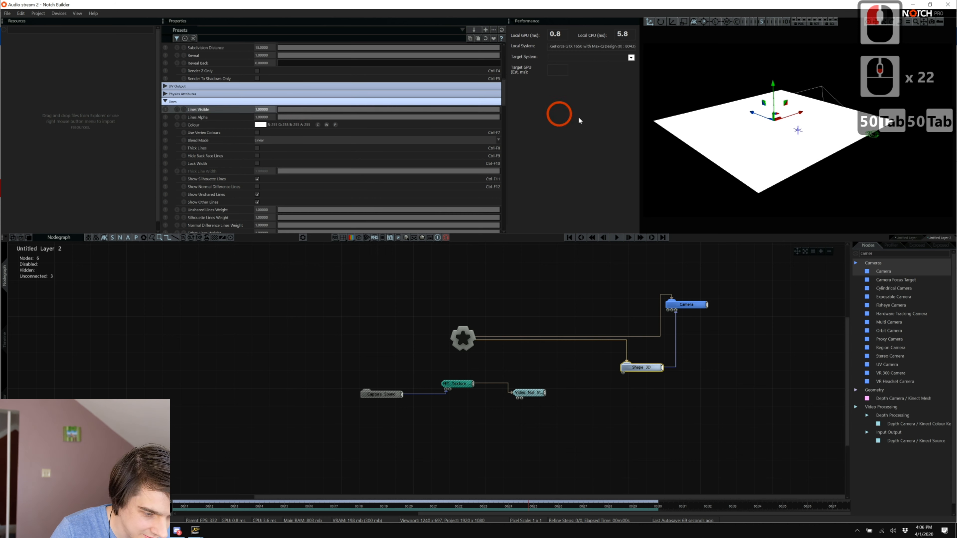
left_click(261, 125)
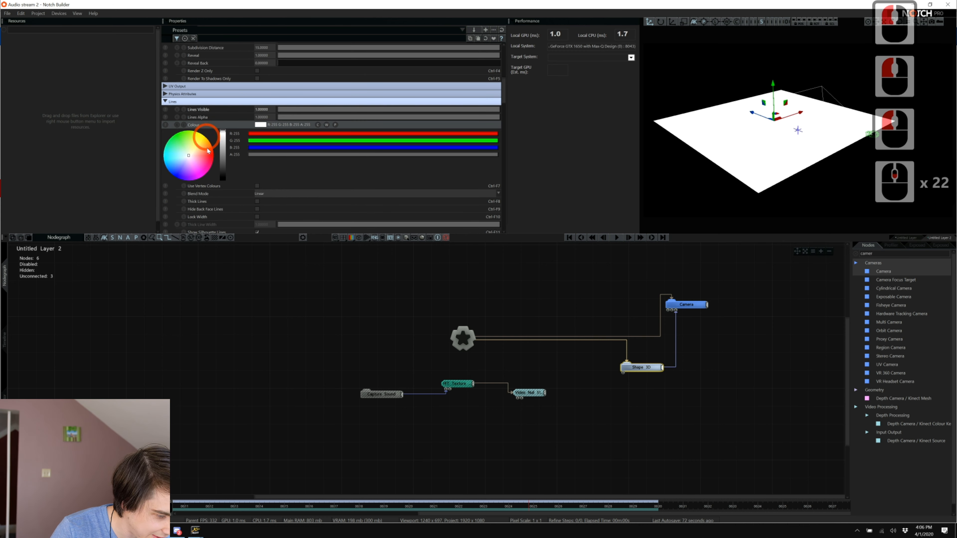
left_click(213, 184)
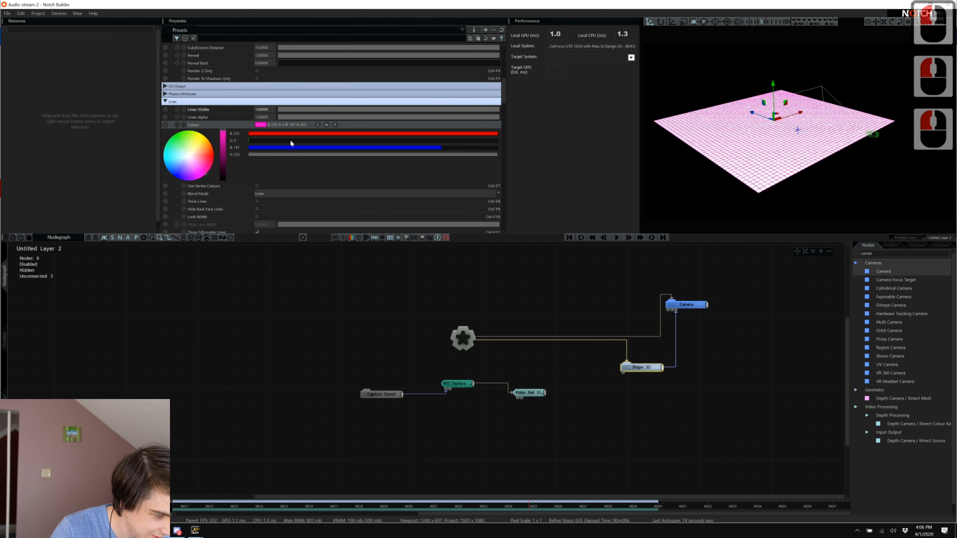
left_click(165, 102)
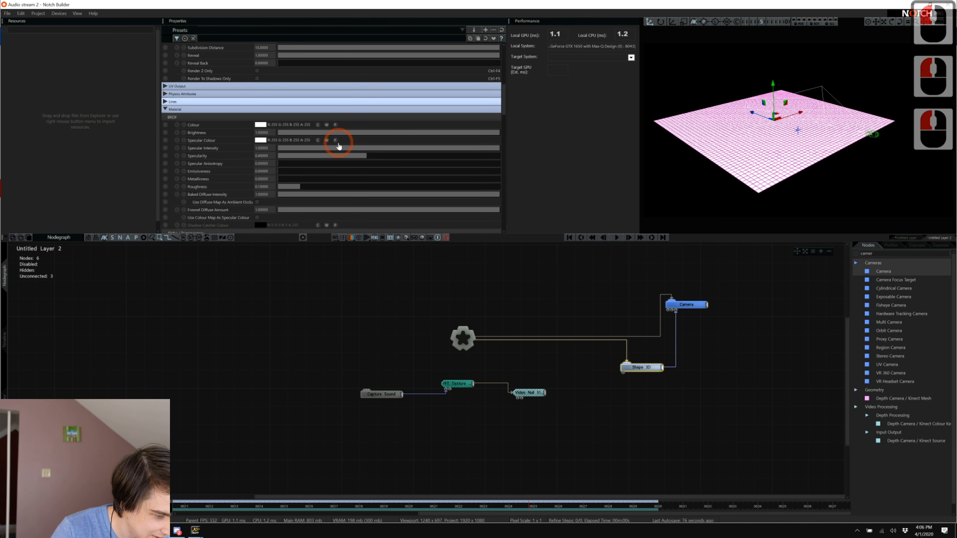
left_click(263, 125)
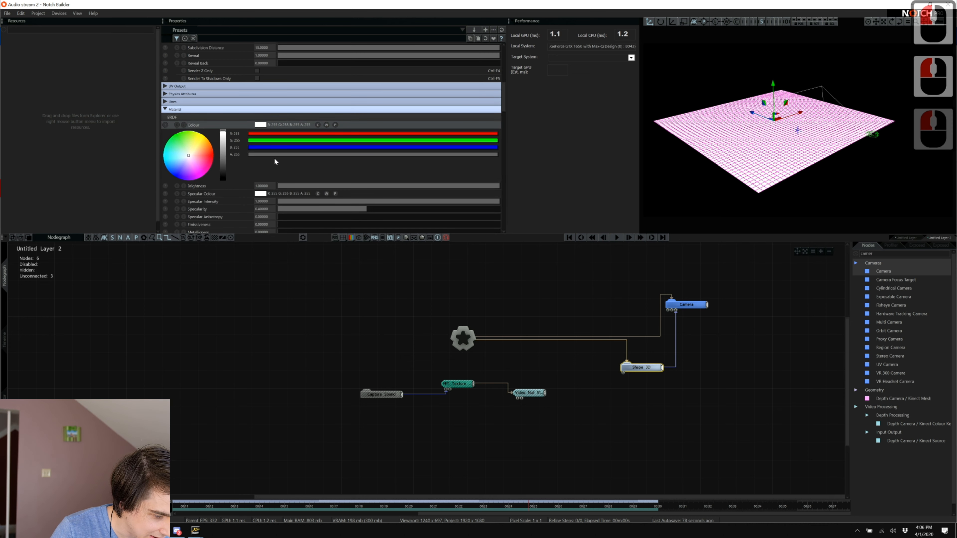
left_click_drag(222, 145, 222, 192)
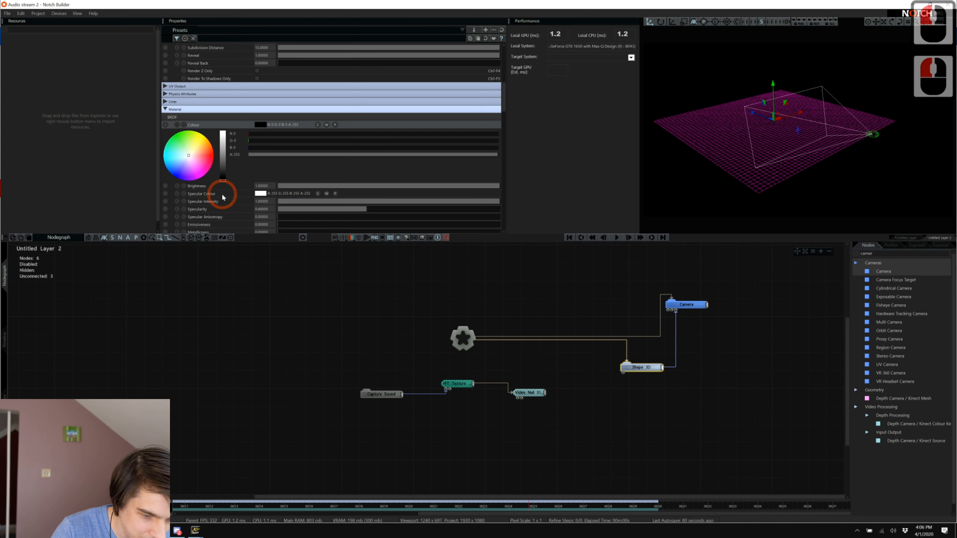
Look through the scene camera and pull it back to Position Z -4.6697.
left_click(787, 22)
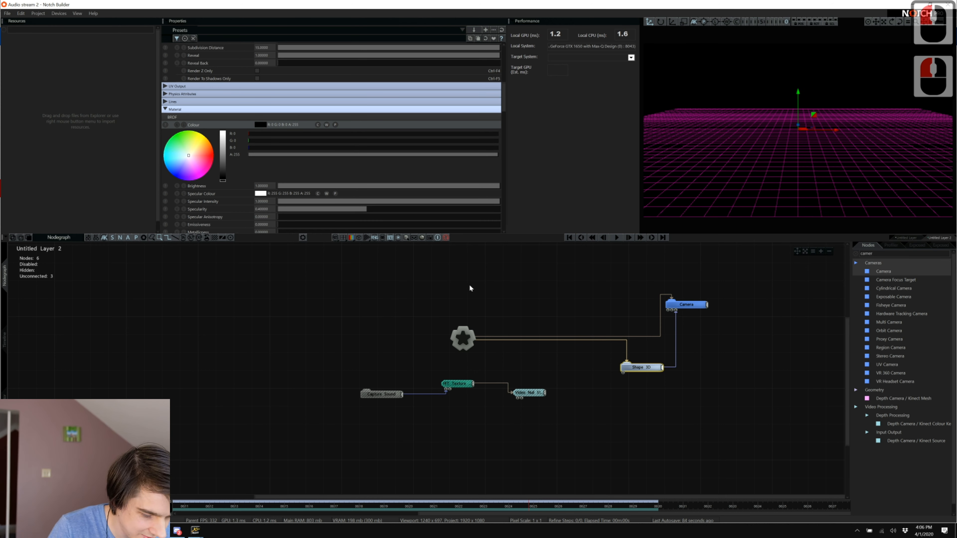
double_click(672, 304)
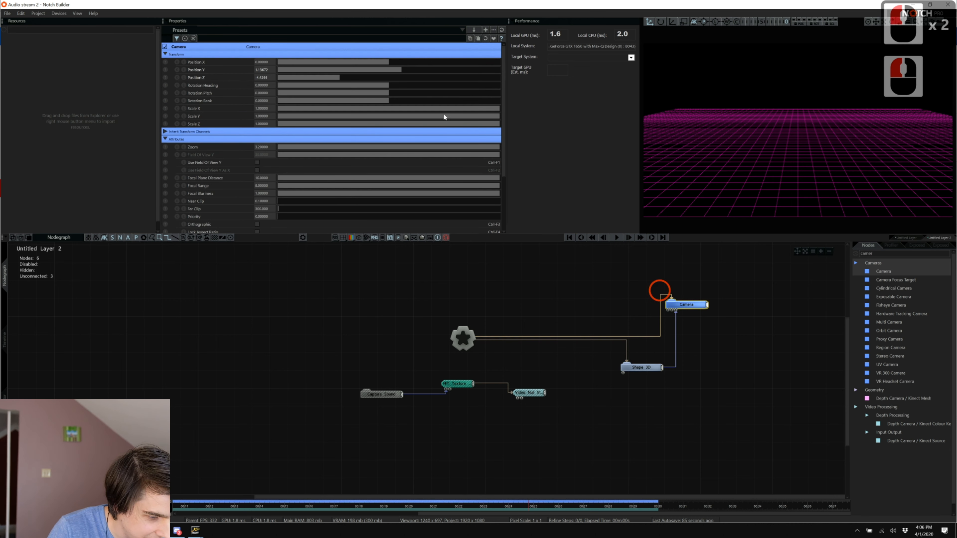
mouse_move(352, 78)
left_mouse_down()
mouse_move(323, 77)
mouse_move(338, 78)
left_mouse_up()
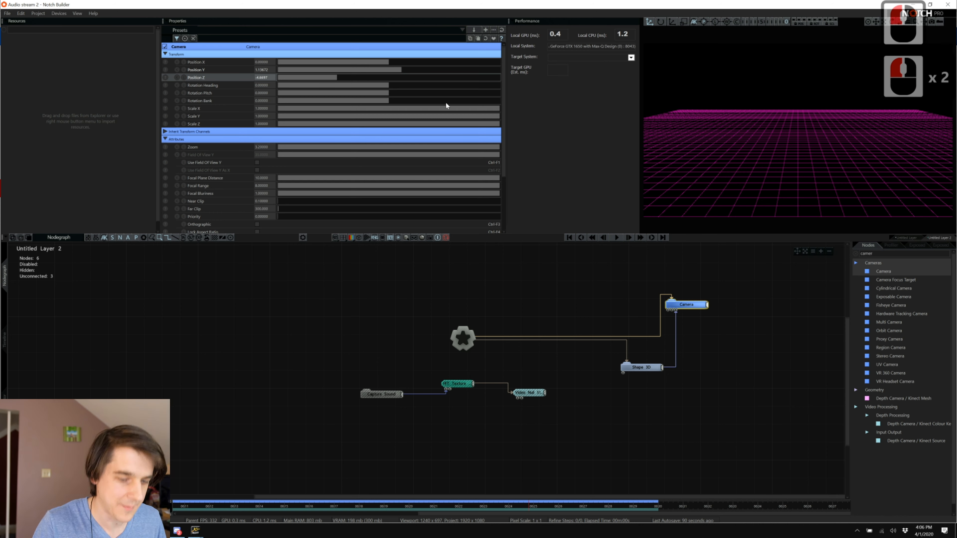
Play the 'Things to make notch to aka EDM FOH' playlist in Spotify, then return to Notch Builder.
key("alt+Tab")
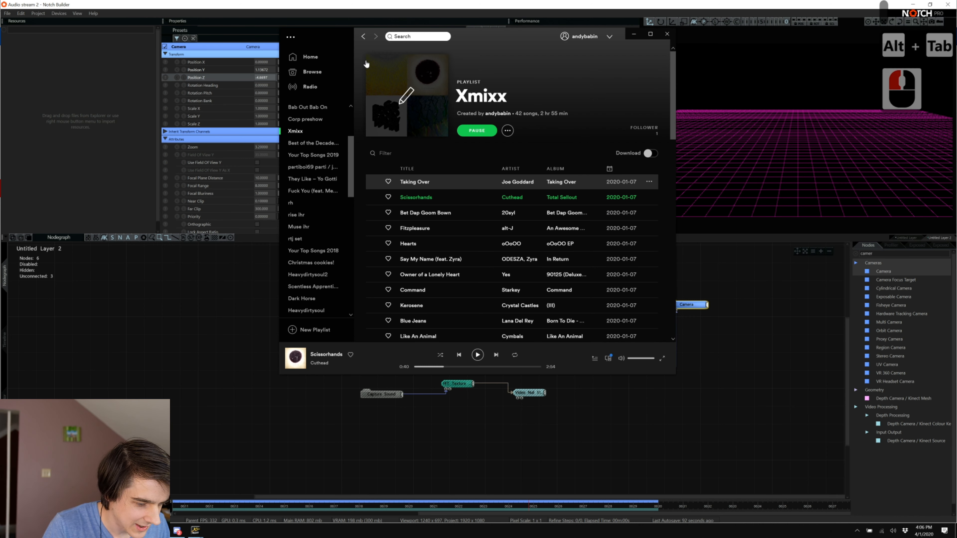
scroll(308, 178, "down", 3)
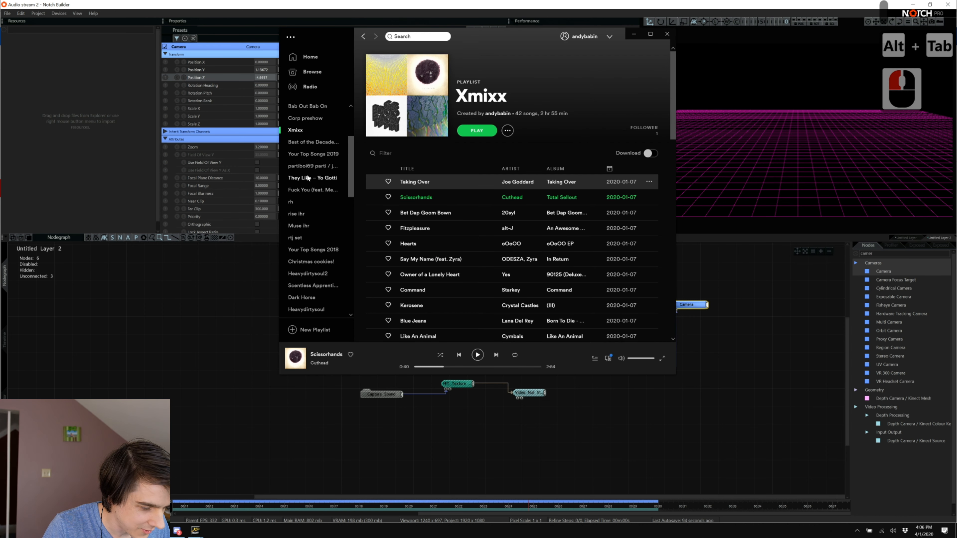
scroll(311, 272, "down", 2)
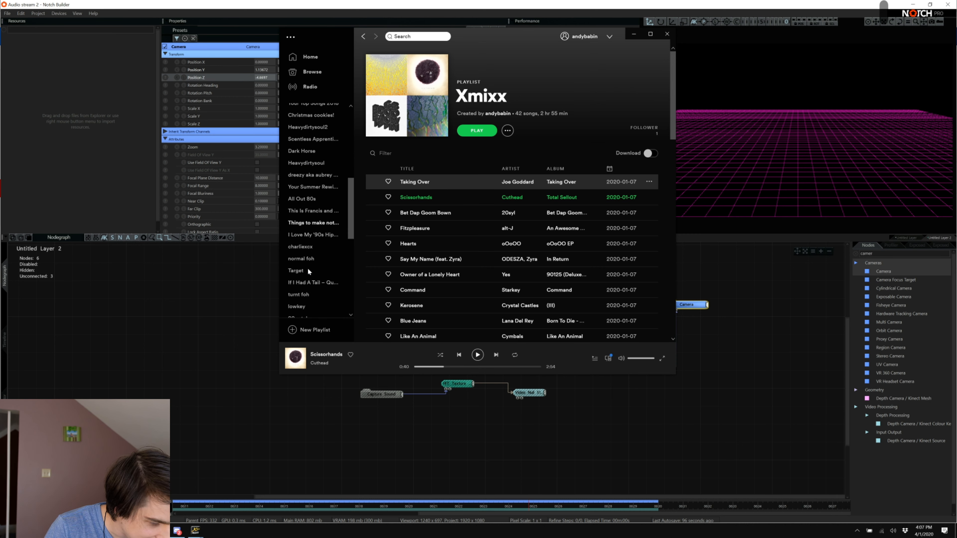
left_click(318, 223)
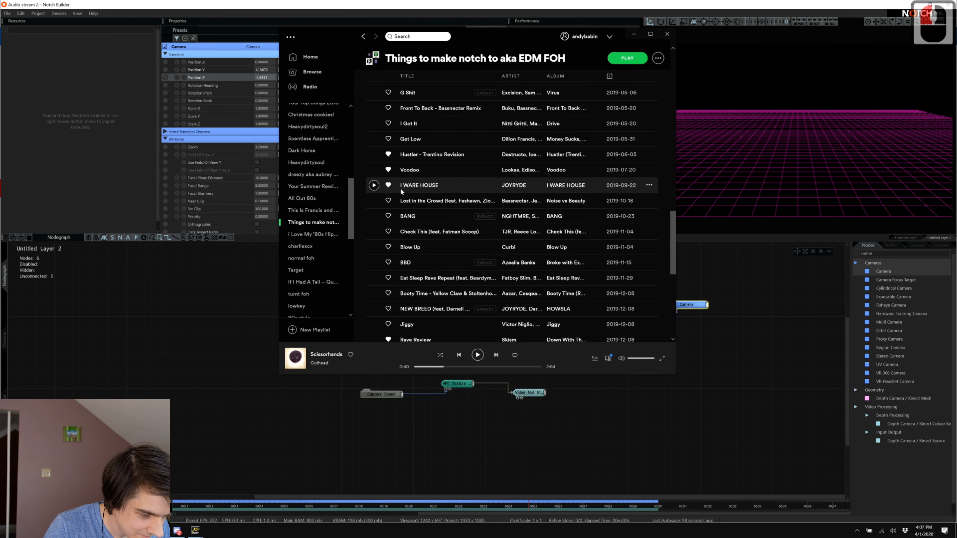
scroll(400, 268, "down", 4)
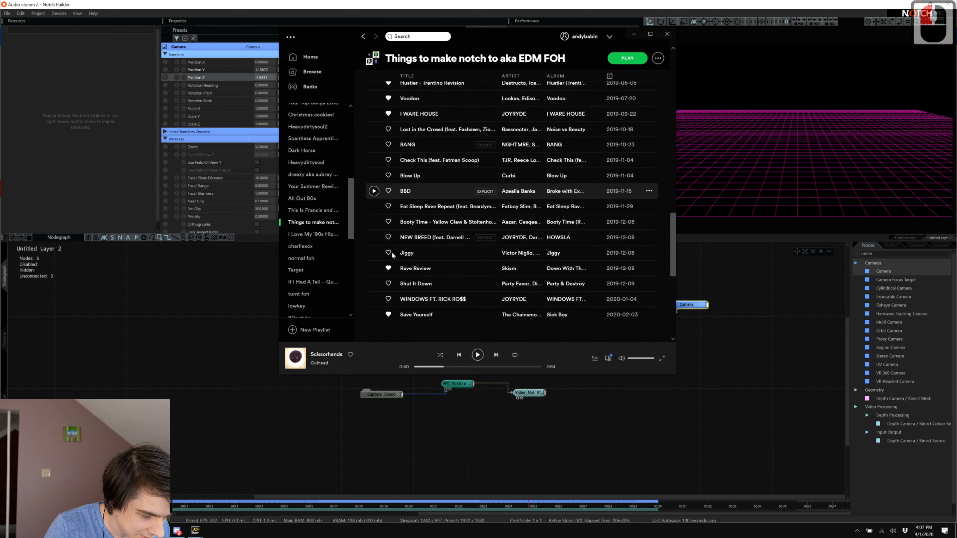
scroll(392, 256, "down", 4)
scroll(392, 226, "up", 5)
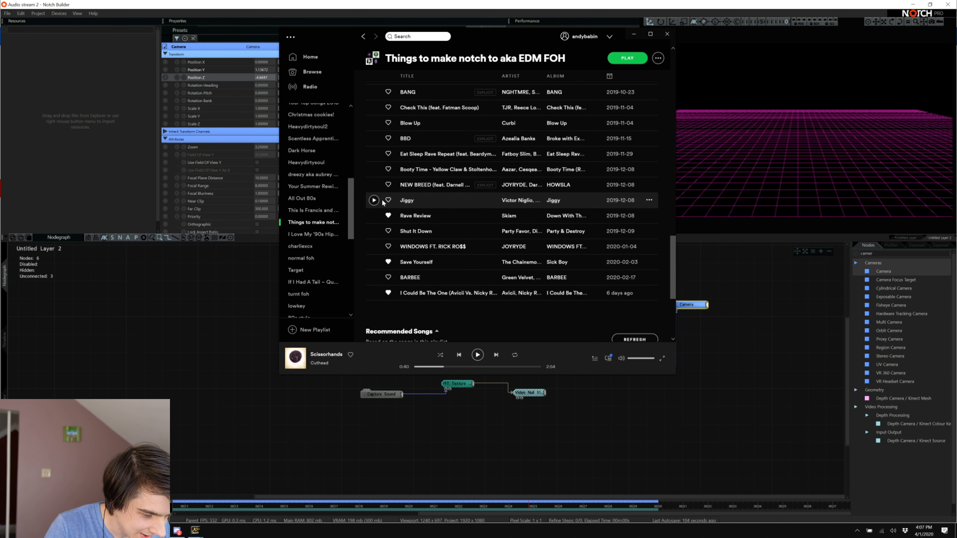
scroll(382, 202, "up", 1)
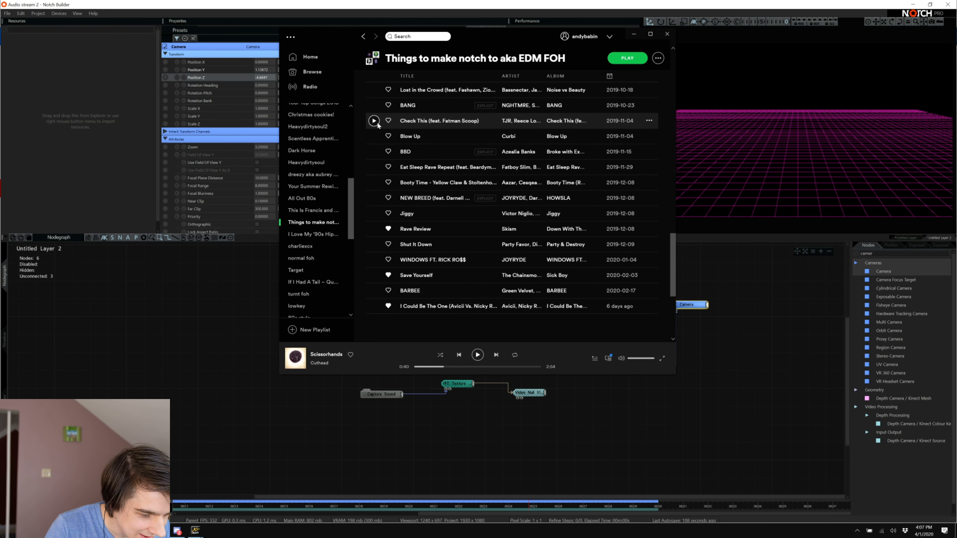
scroll(376, 109, "up", 3)
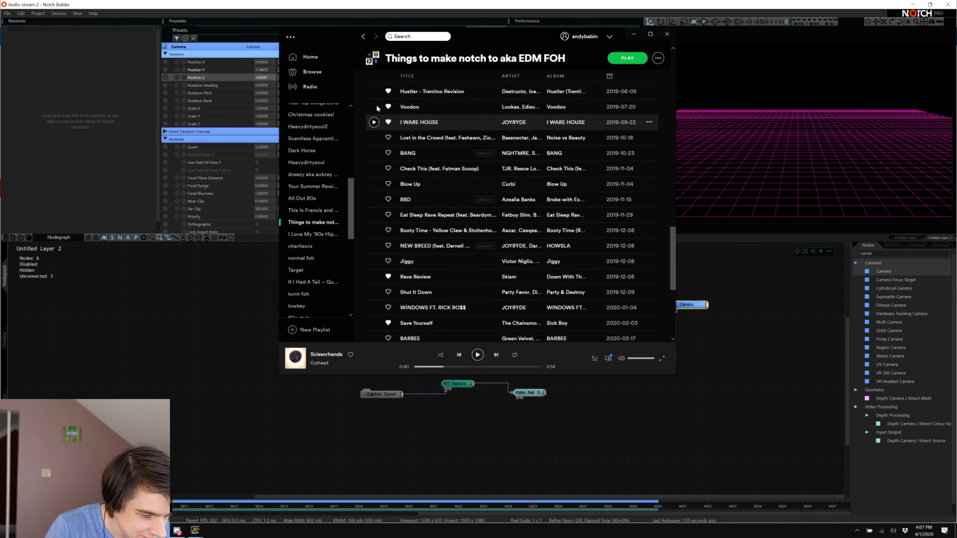
left_click(184, 282)
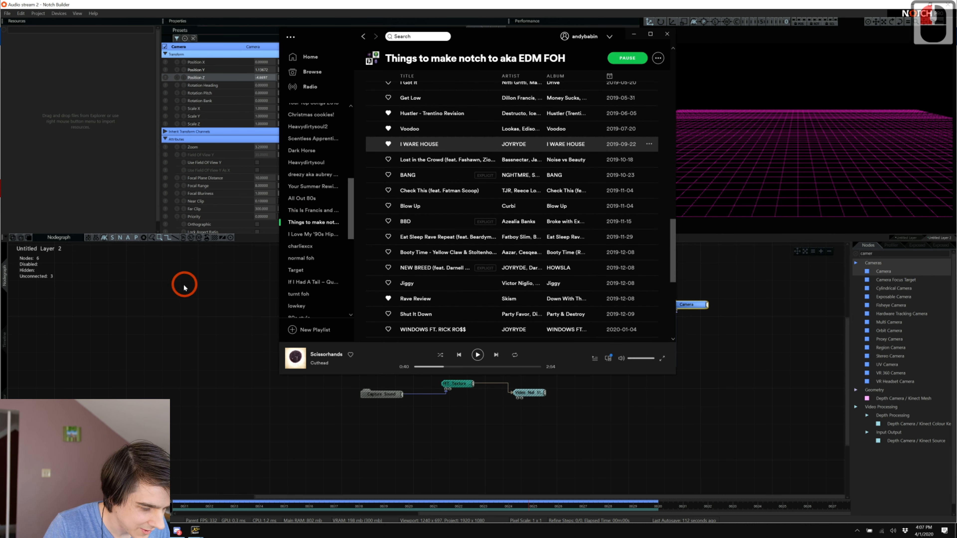
left_click(471, 390)
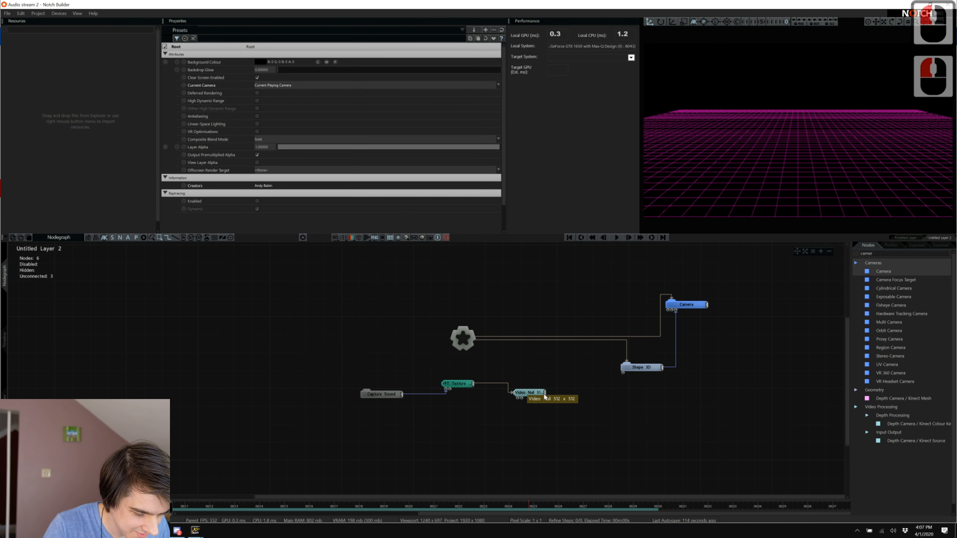
Start playback and preview the FFT Texture in the viewport.
key("space")
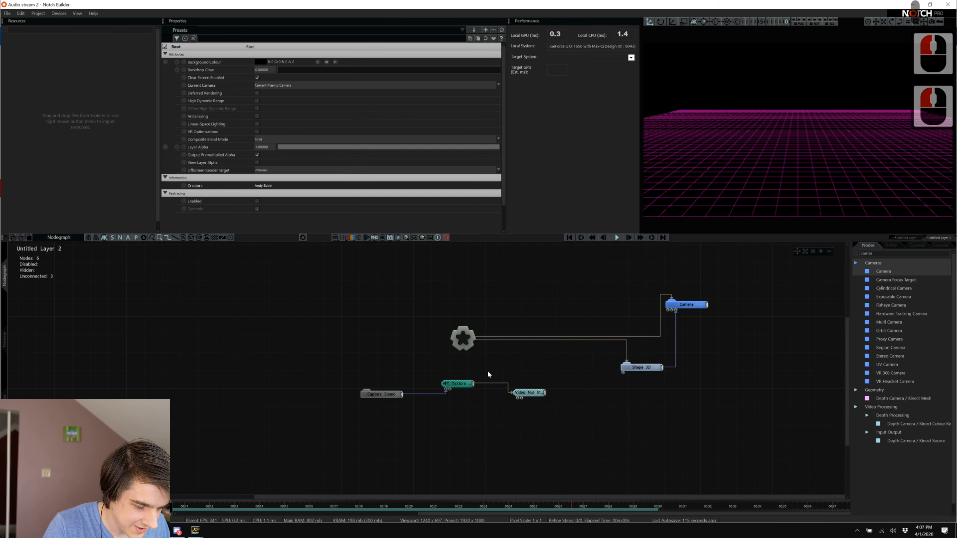
left_click(457, 383)
left_click(284, 86)
left_click(258, 79)
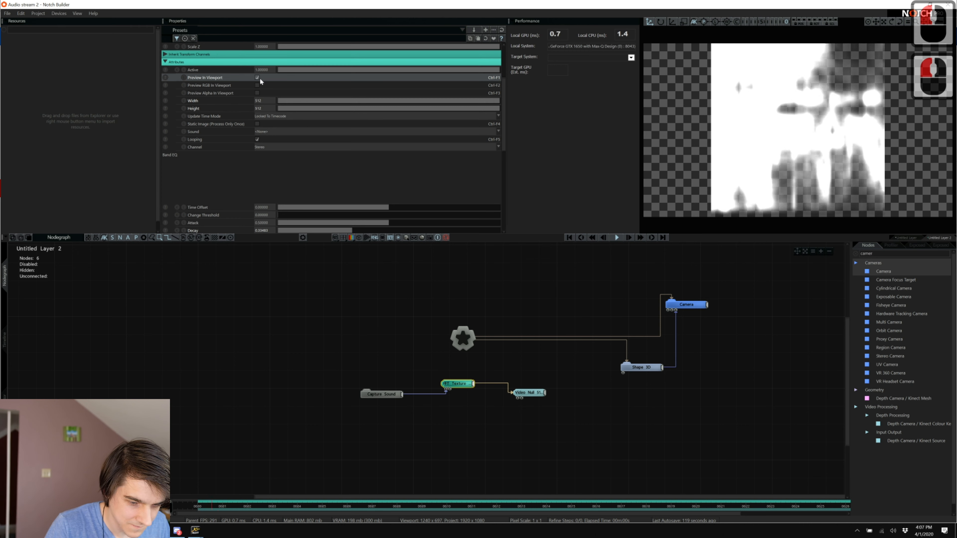
scroll(317, 152, "down", 11)
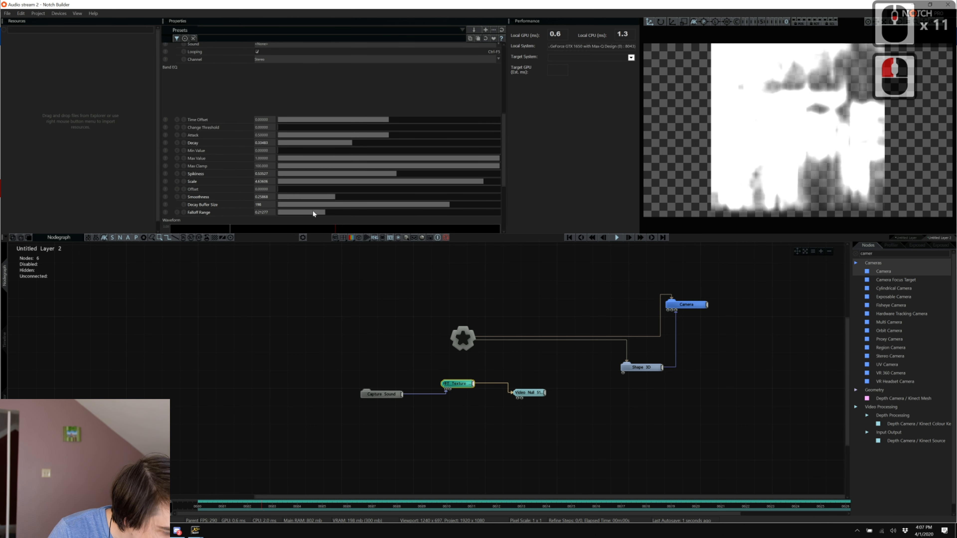
Lower the FFT Texture's Spikiness to 0.77044, then turn its viewport preview off.
left_click(355, 174)
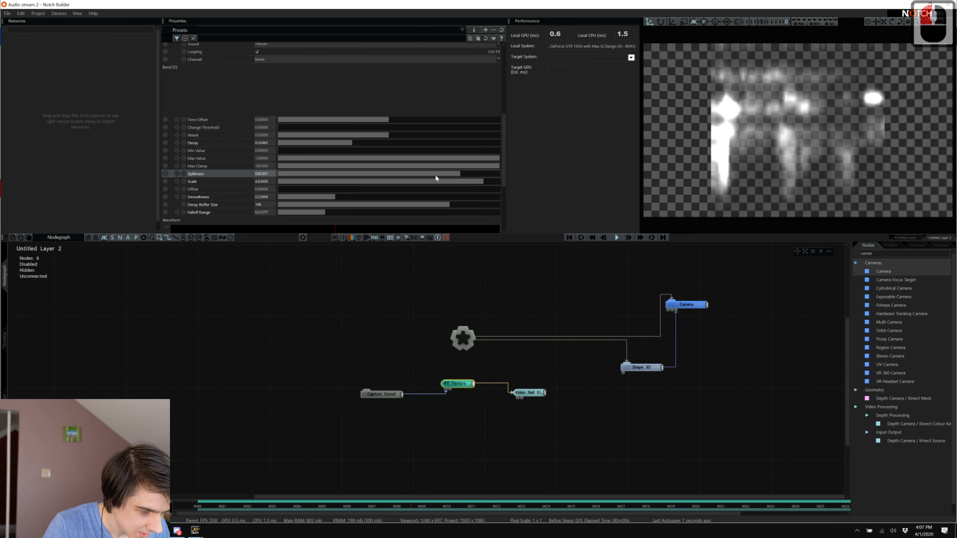
left_click_drag(454, 174, 524, 213)
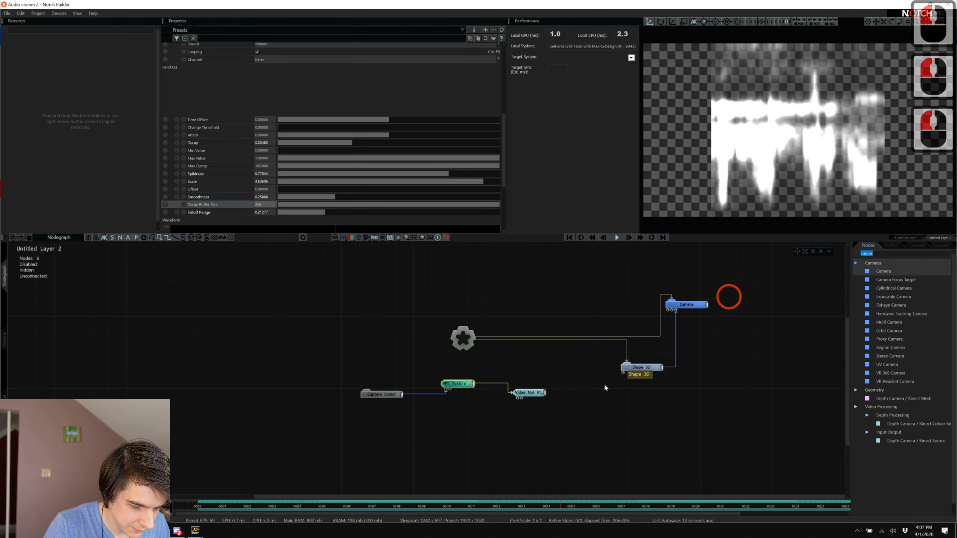
left_click(467, 372)
scroll(319, 169, "up", 16)
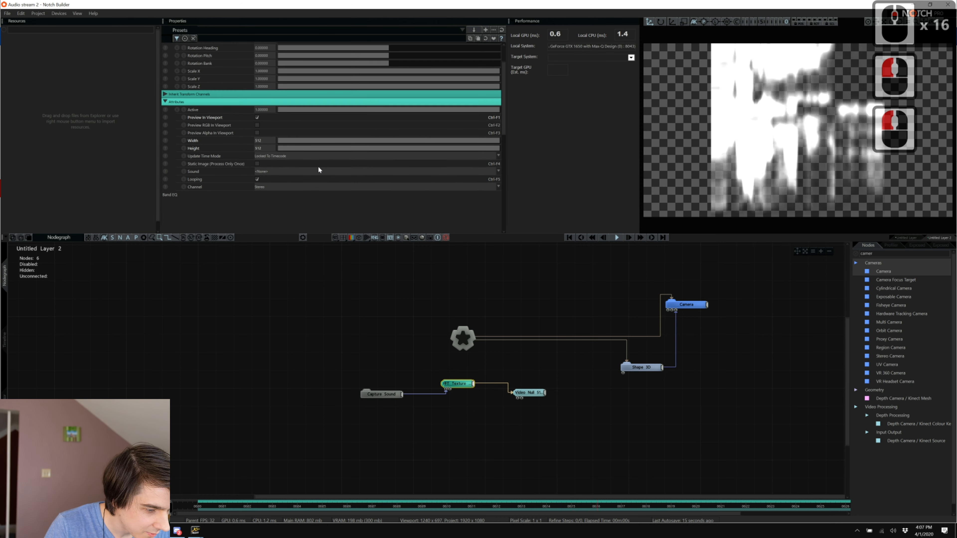
left_click(257, 117)
left_click(455, 285)
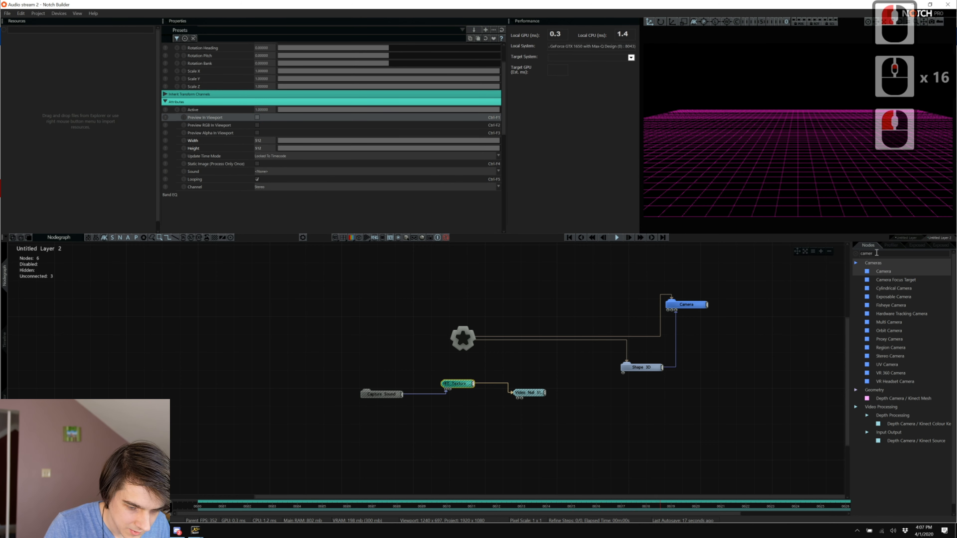
Clear the node search and drag a Displacement Deformer from Deformers below the Shape 3D node.
double_click(876, 253)
type("ff")
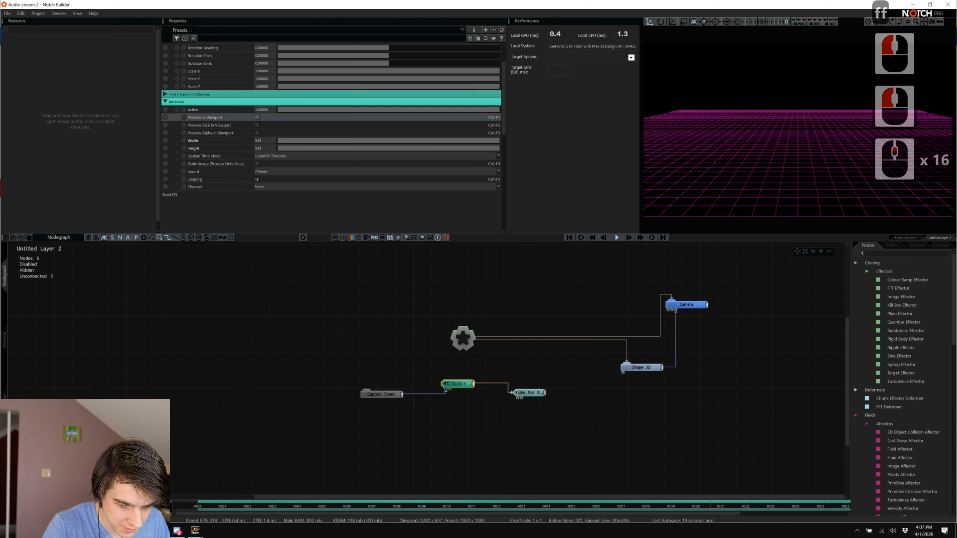
key("BackSpace")
key("BackSpace")
key("BackSpace")
key("BackSpace")
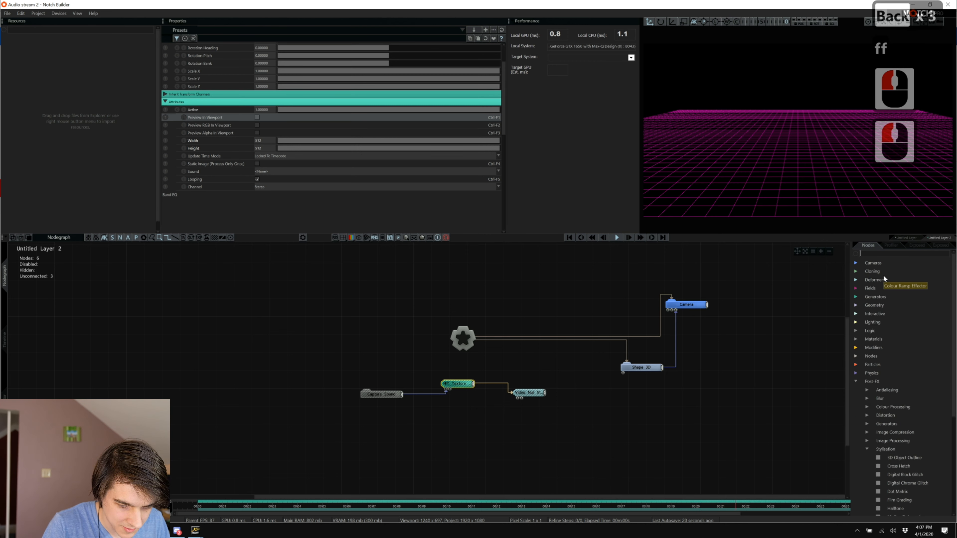
left_click(855, 279)
scroll(919, 367, "down", 3)
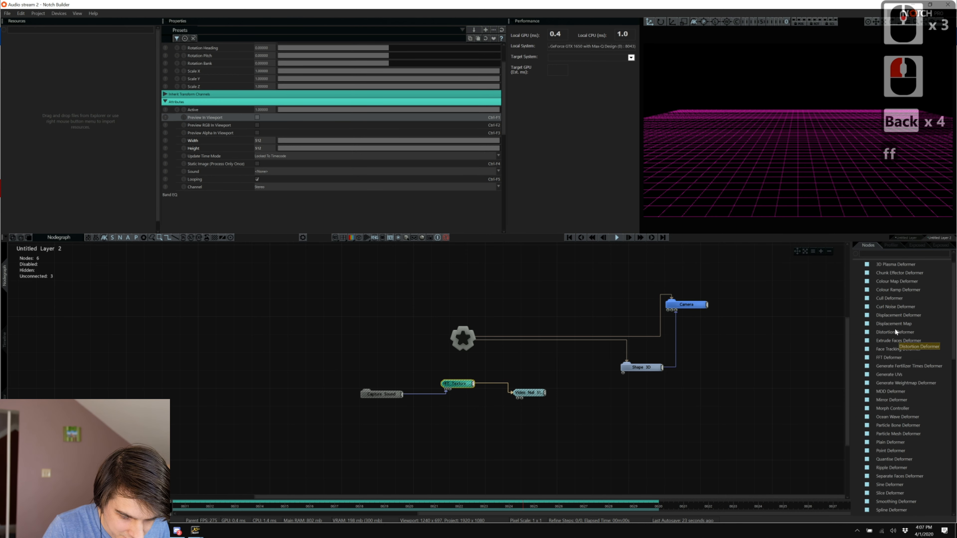
left_click_drag(889, 316, 688, 386)
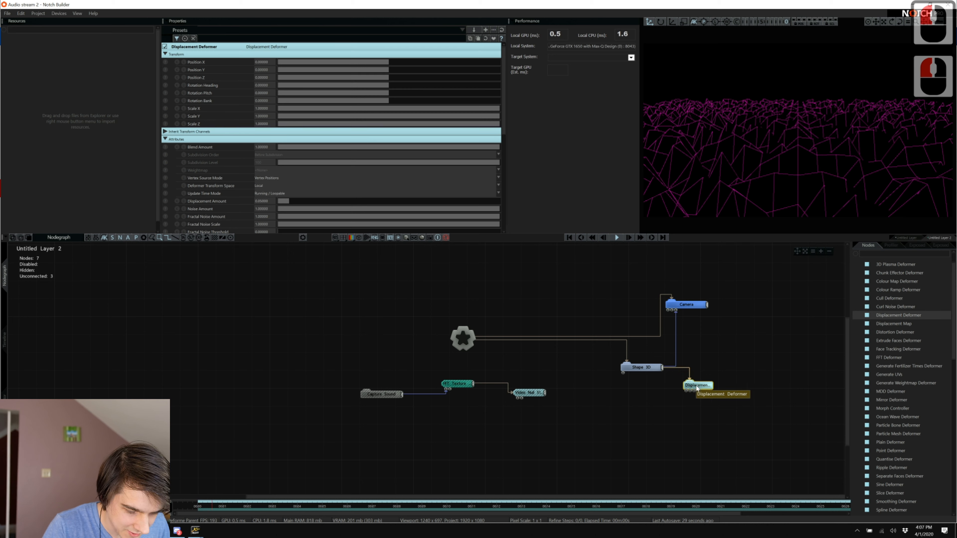
Delete the Displacement Deformer, add a Displacement Map below Shape 3D, and wire Video Null into its Image input.
key("Delete")
left_click_drag(883, 323, 629, 413)
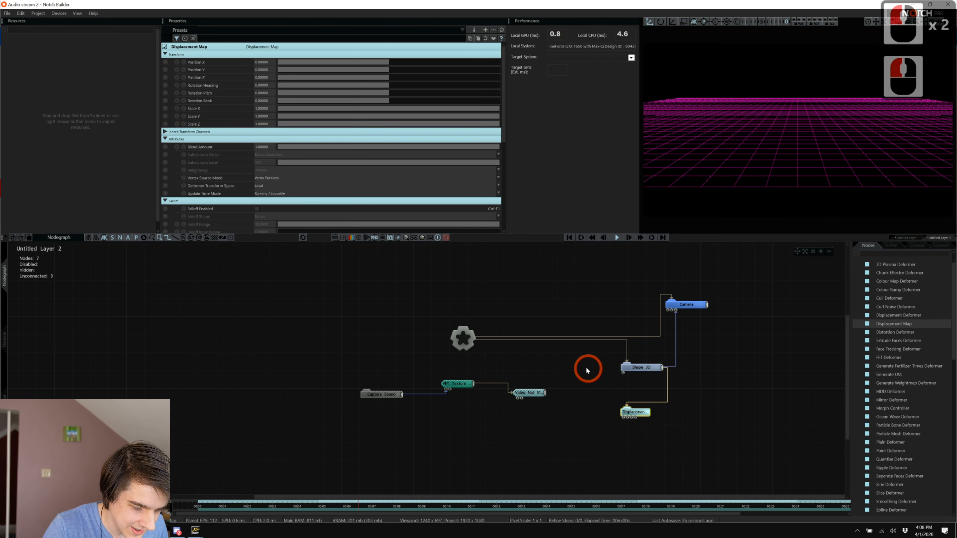
left_click(545, 392)
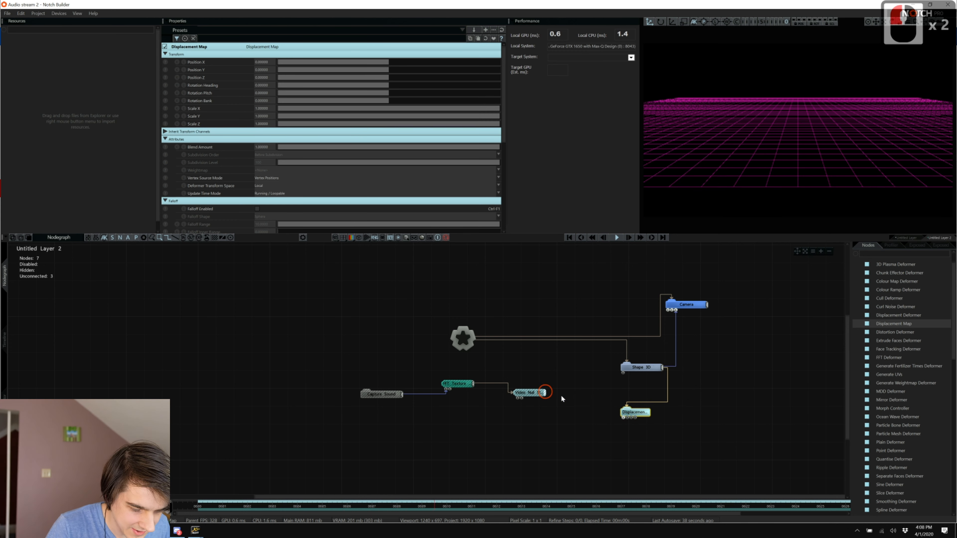
left_click(623, 419)
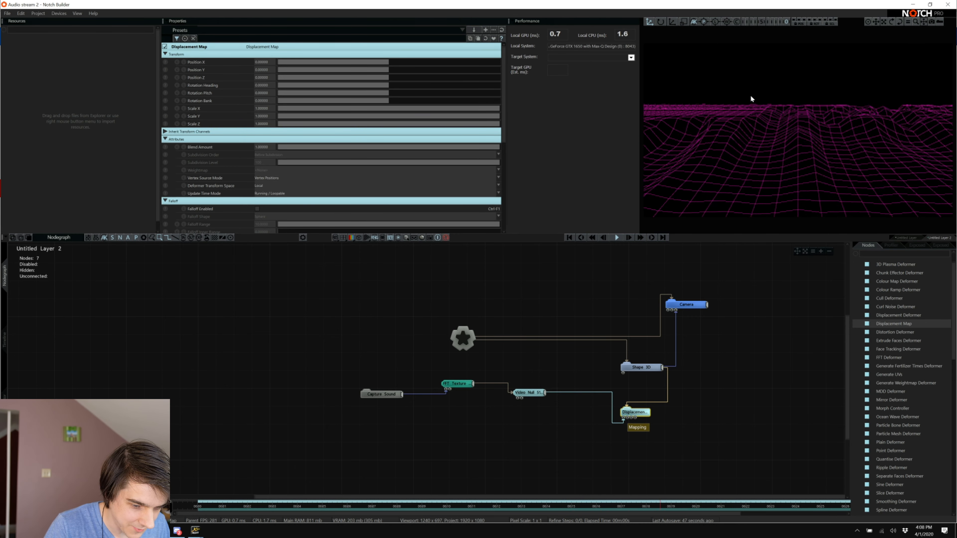
Set the Displacement Map's Max Displacement to 15 and its Displacement Amount to about 0.2.
scroll(322, 165, "down", 14)
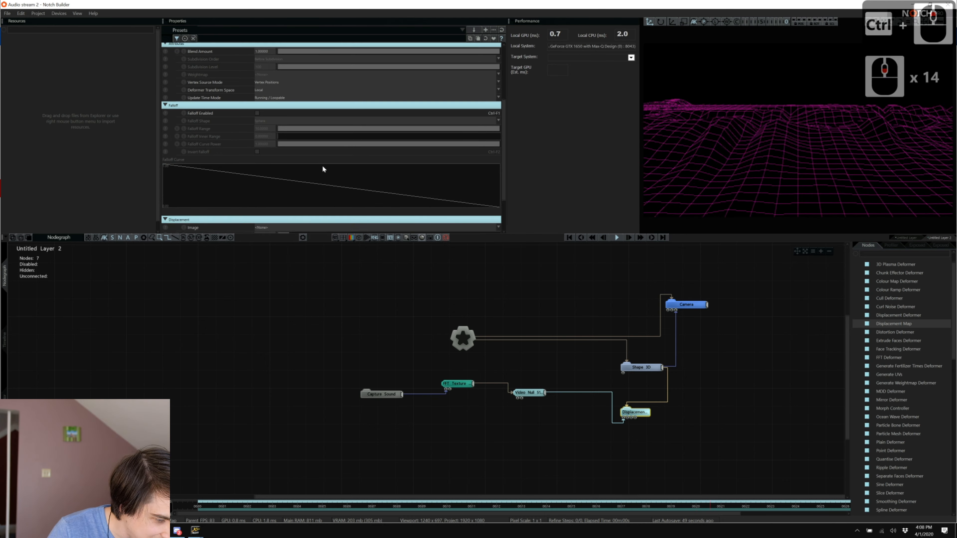
mouse_move(290, 182)
left_mouse_down()
mouse_move(326, 182)
mouse_move(300, 182)
left_mouse_up()
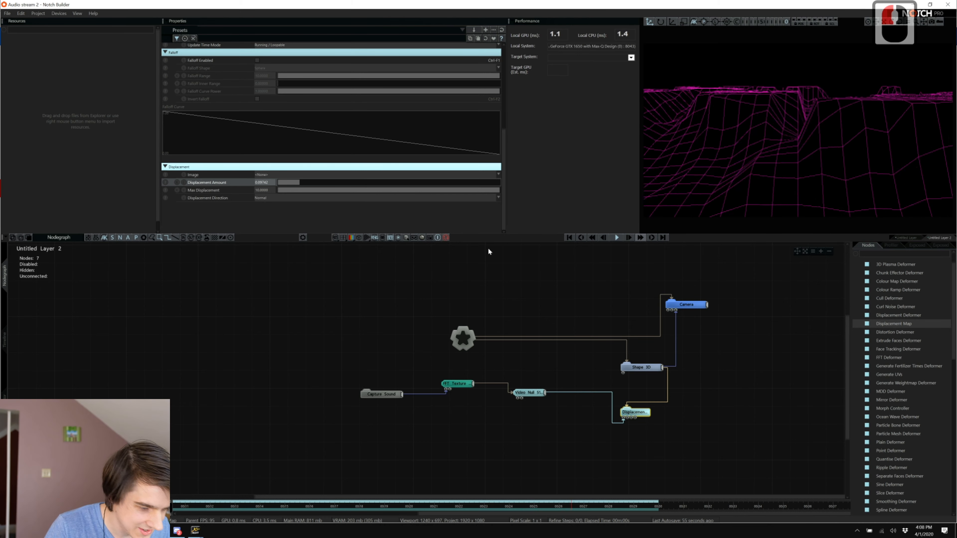
double_click(261, 190)
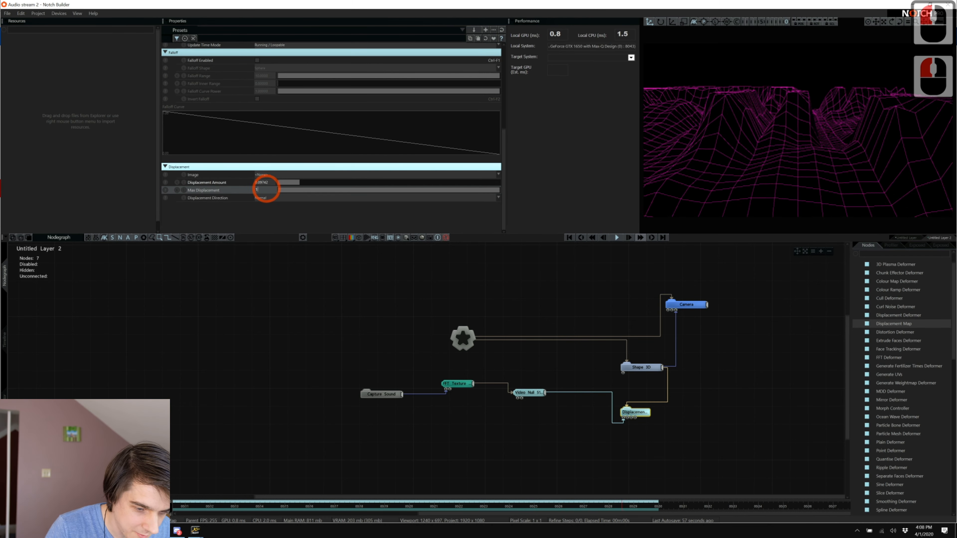
type("15")
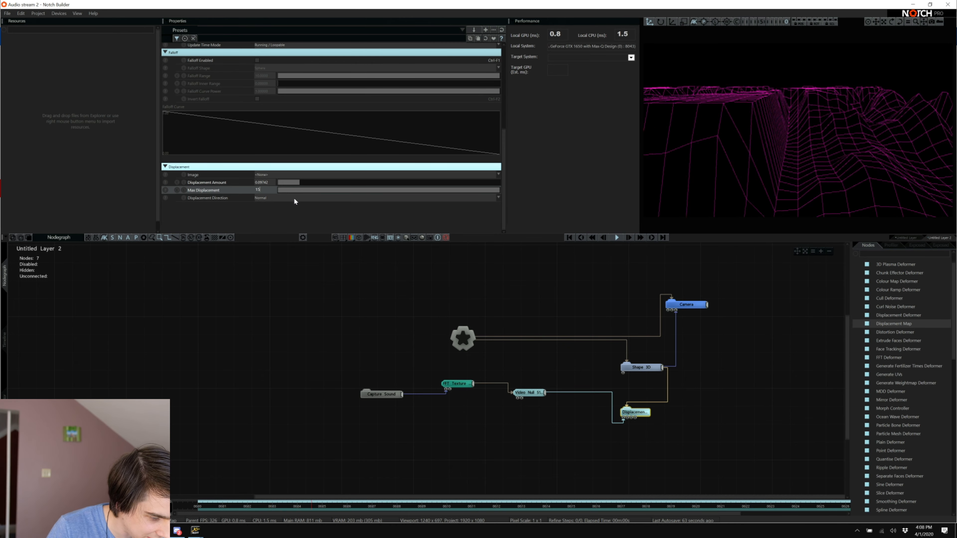
mouse_move(306, 186)
left_mouse_down()
mouse_move(320, 184)
mouse_move(306, 183)
left_mouse_up()
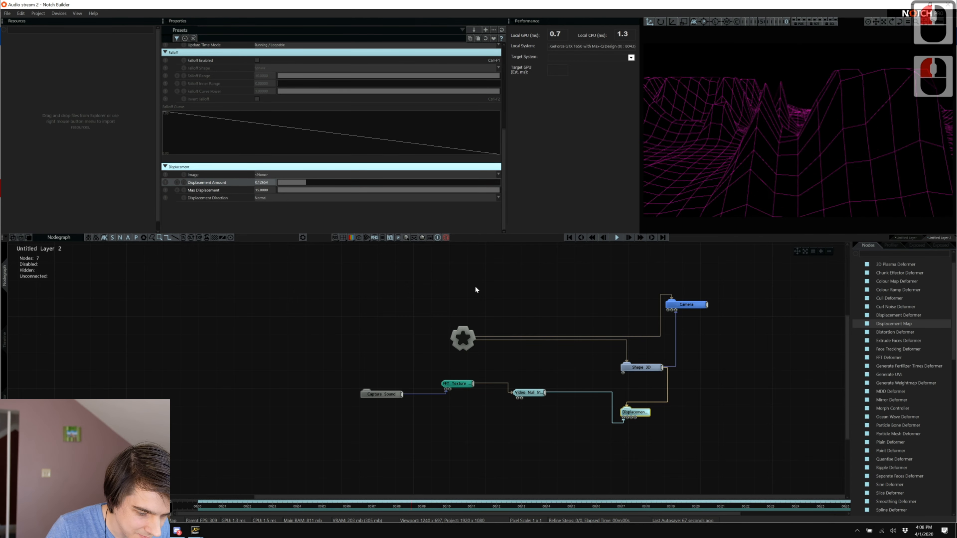
left_click(517, 392)
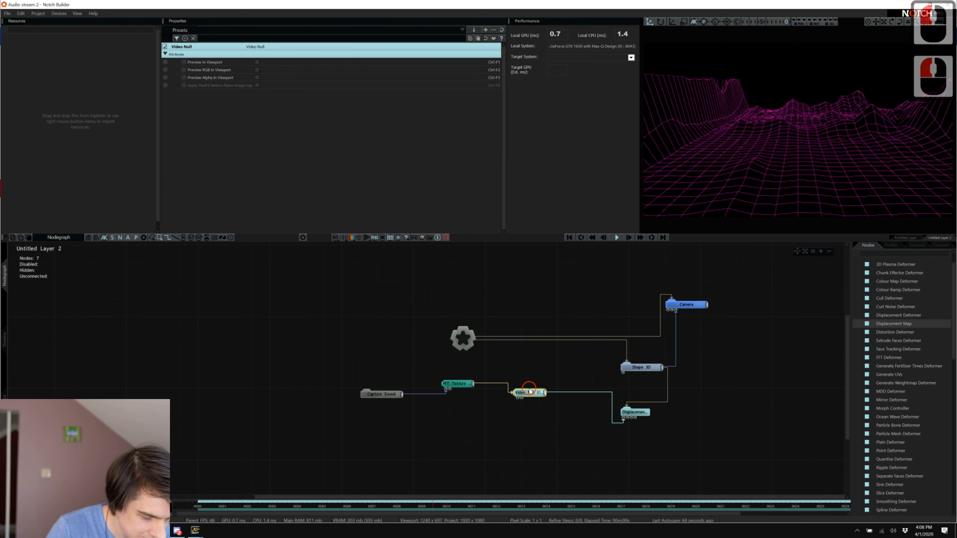
Preview the FFT Texture in the viewport and lower its Scale to about 2.497.
left_click(453, 381)
scroll(277, 140, "up", 9)
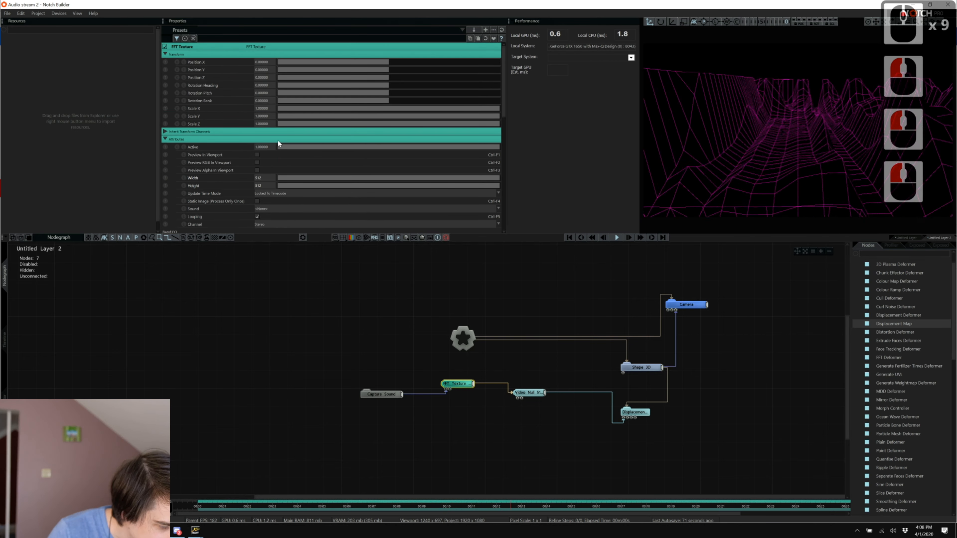
left_click(256, 155)
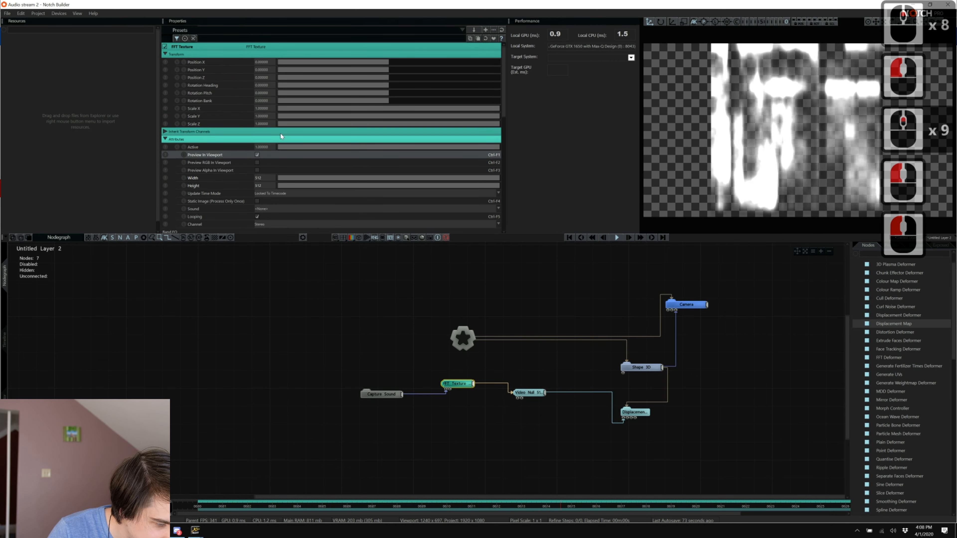
scroll(280, 133, "down", 12)
scroll(281, 136, "down", 5)
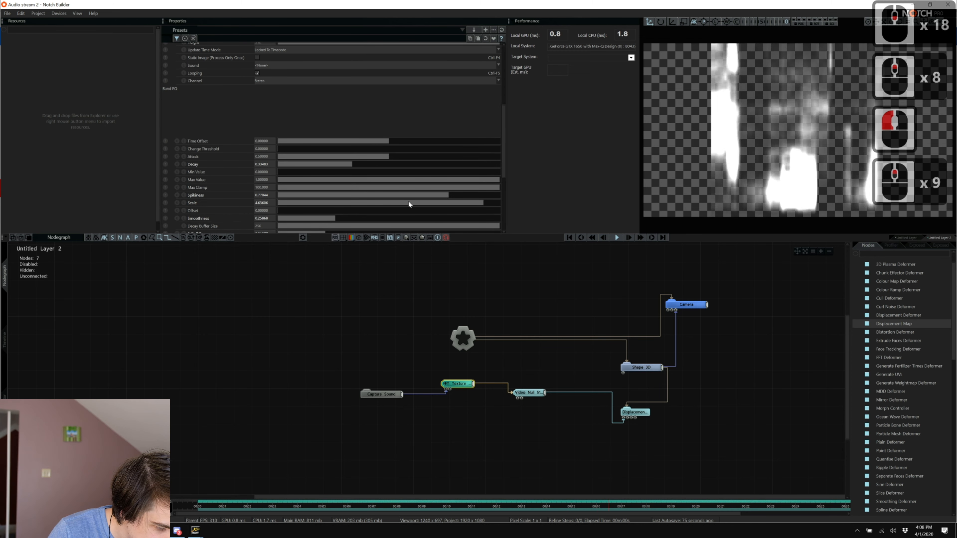
left_click_drag(432, 203, 389, 207)
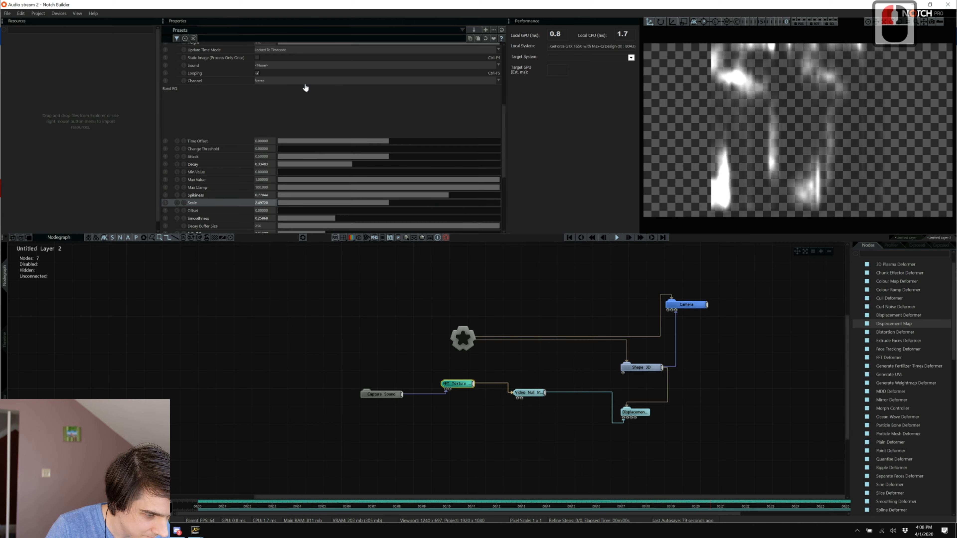
scroll(305, 87, "up", 11)
left_click(257, 98)
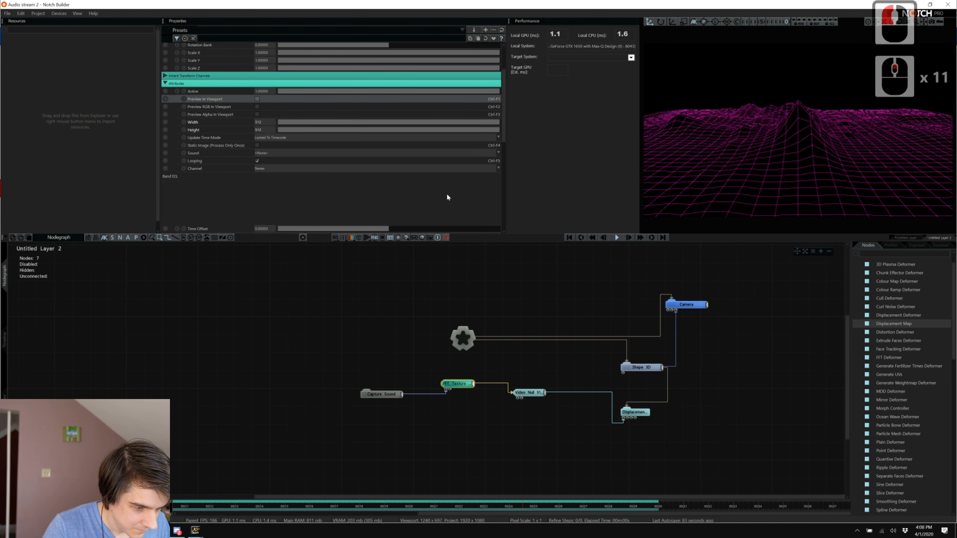
Try pitch and heading rotations on the FFT Texture, undo both, and search nodes for 'trans'.
scroll(445, 178, "up", 16)
left_click_drag(406, 93, 339, 93)
key("ctrl+z")
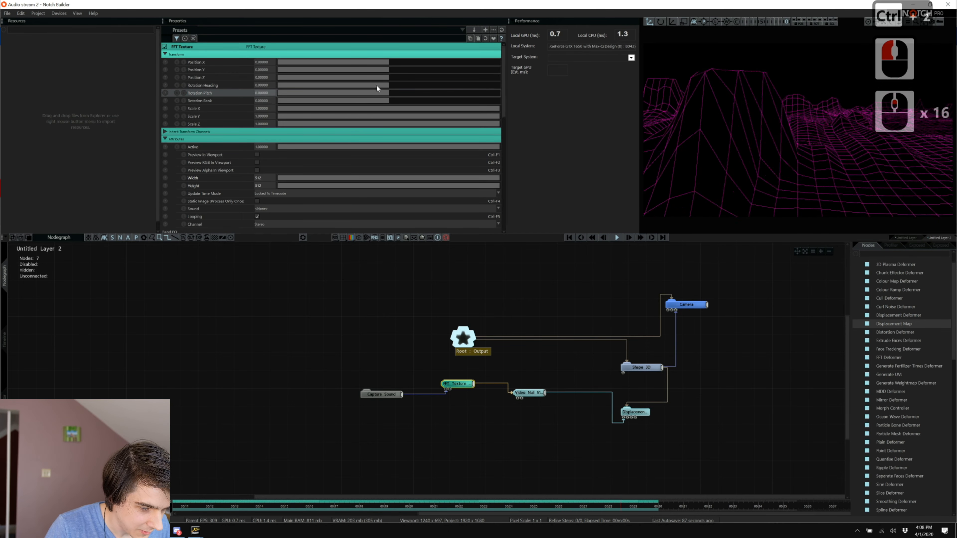
left_click_drag(395, 87, 464, 103)
key("ctrl+z")
key("ctrl+z")
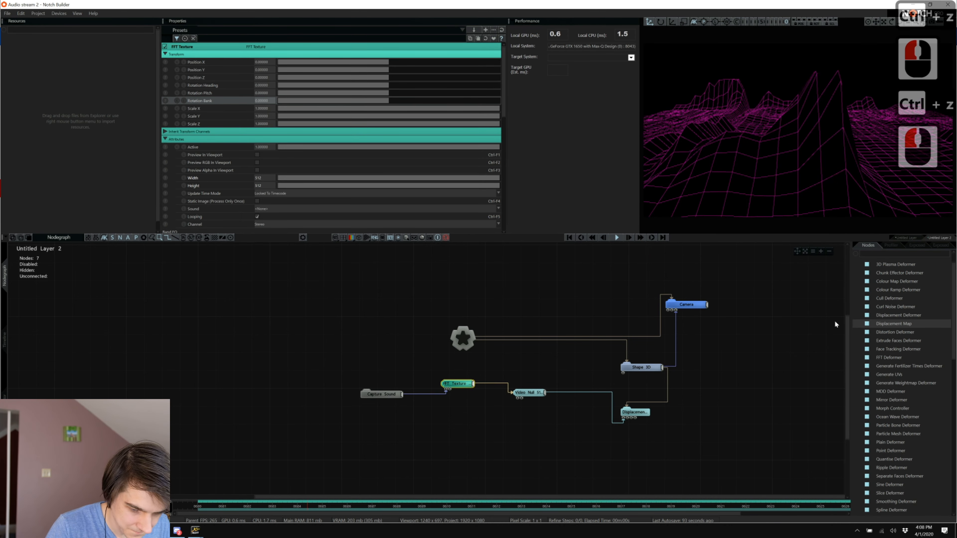
left_click(889, 253)
type("trans")
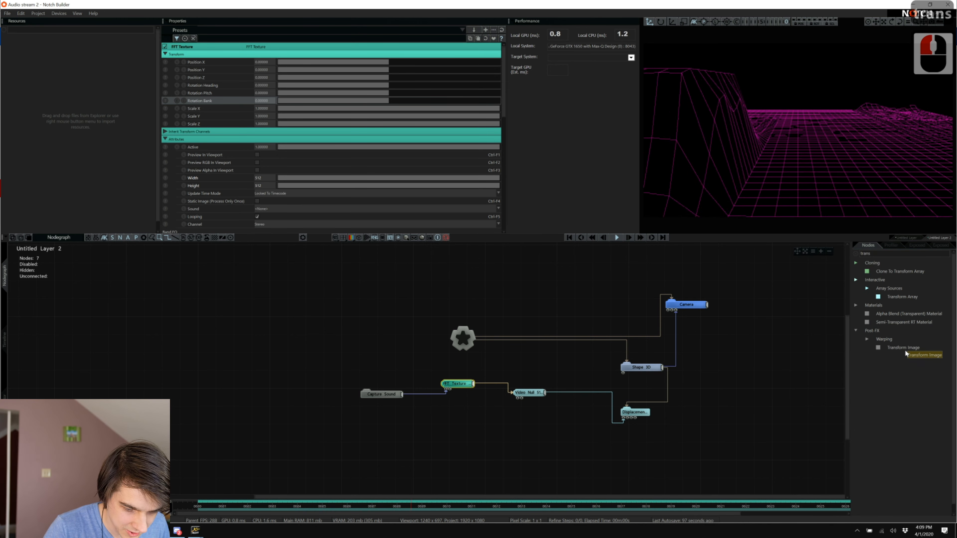
Add a Transform Image node below Video Null and set its Rotation Bank to -90.
left_click_drag(904, 348, 545, 419)
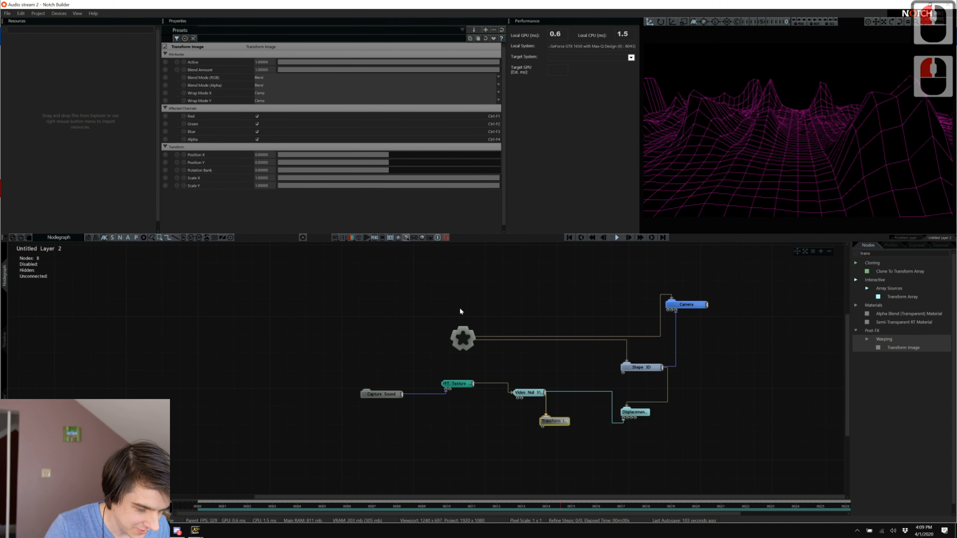
double_click(261, 170)
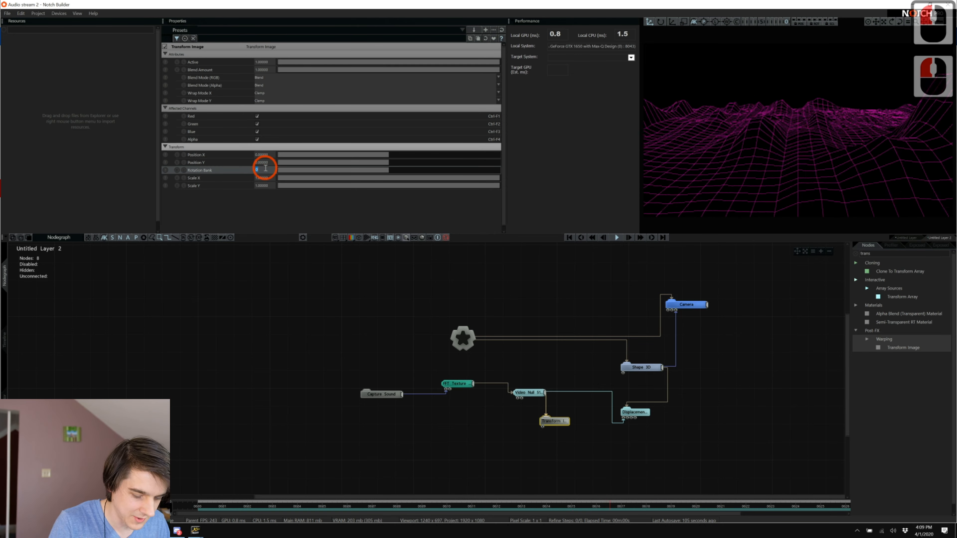
type("90")
key("Return")
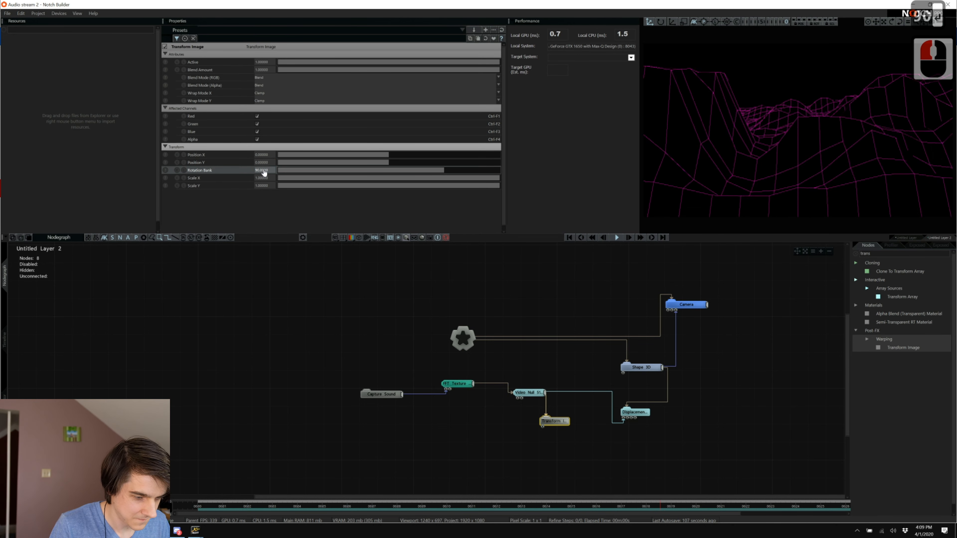
double_click(264, 170)
type("-90")
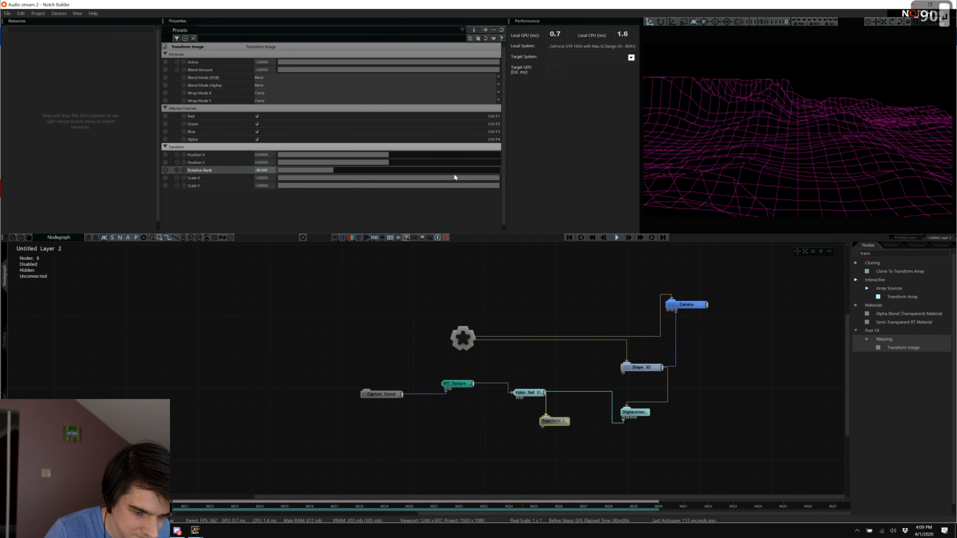
left_click(610, 459)
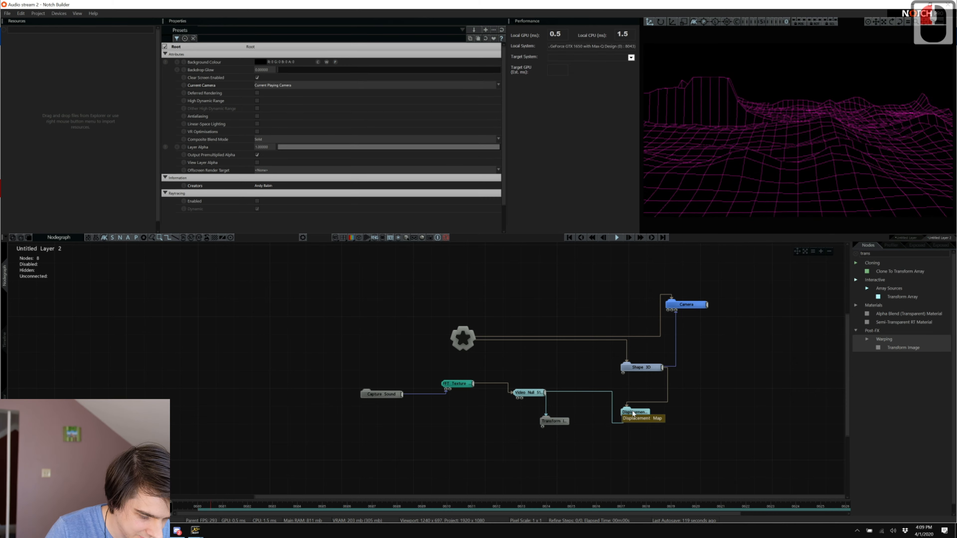
Raise the Displacement Map's Displacement Amount slider to about 0.28.
scroll(379, 197, "down", 5)
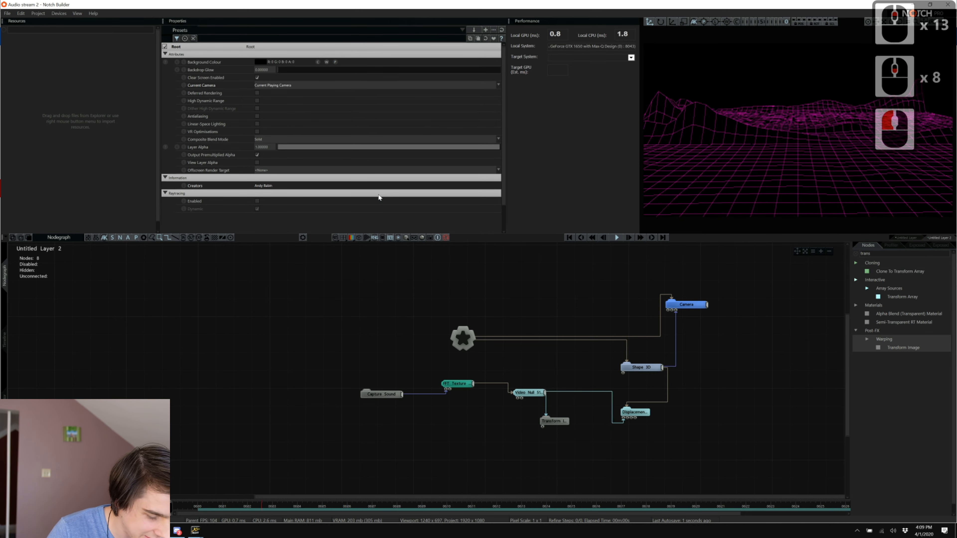
left_click(626, 410)
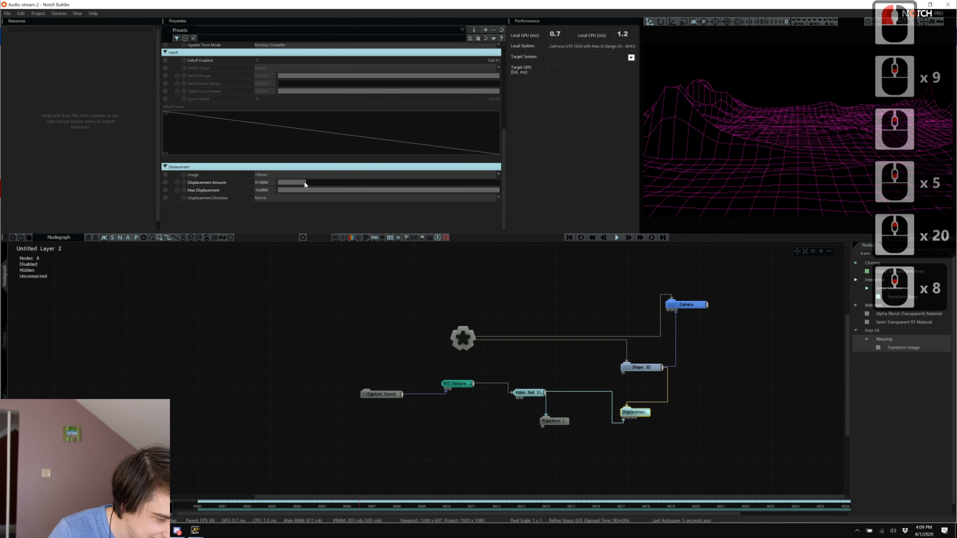
left_click_drag(304, 182, 337, 188)
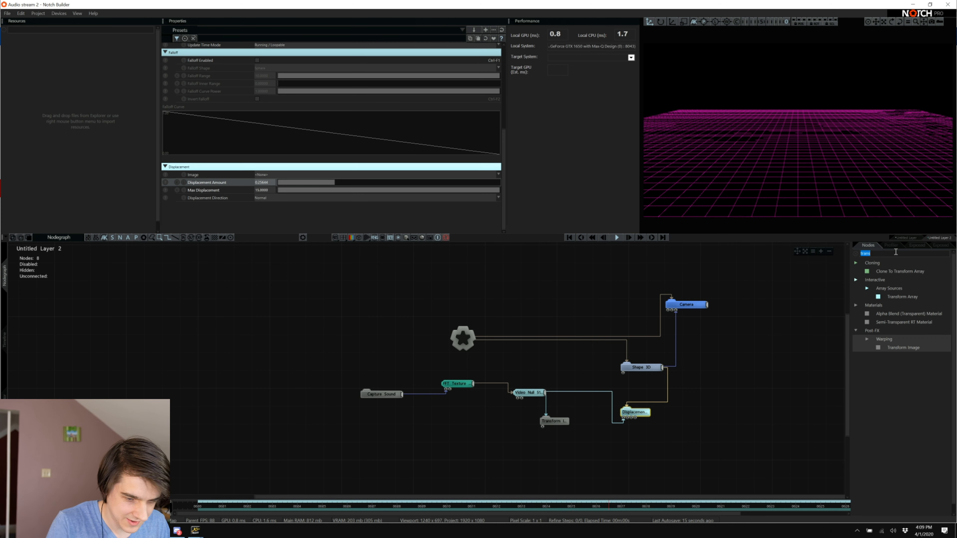
Search nodes for 'glow' and add a Glow node linked to the Root.
type("glow")
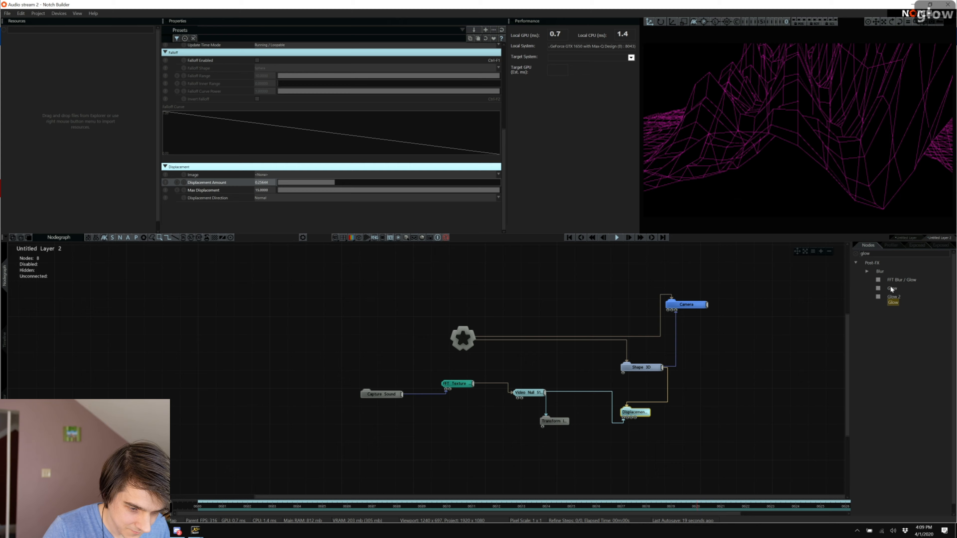
left_click_drag(890, 287, 599, 280)
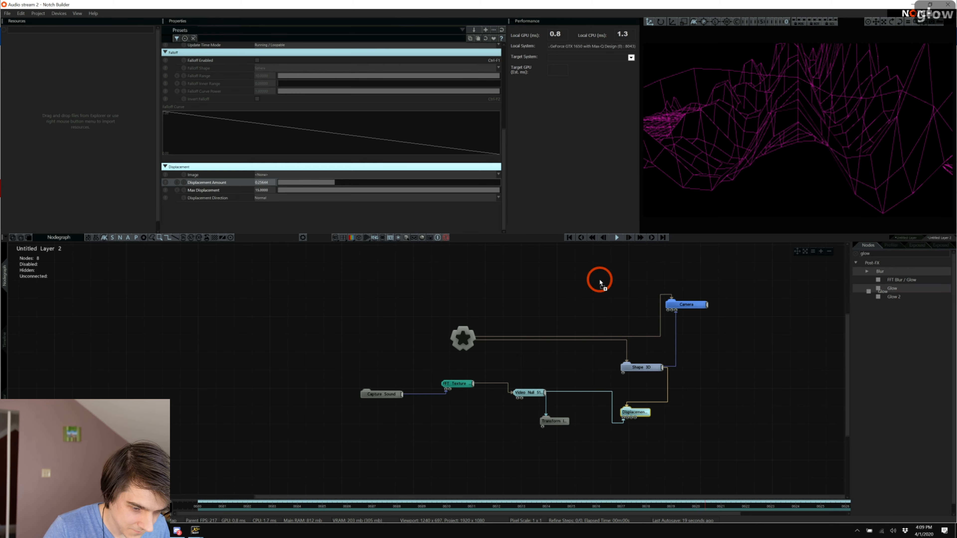
left_click_drag(439, 428, 462, 338)
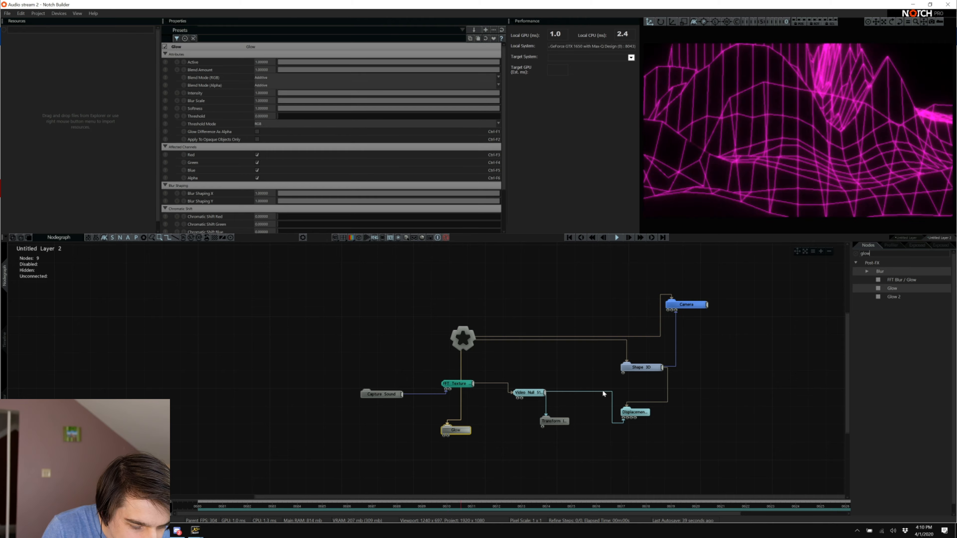
double_click(692, 305)
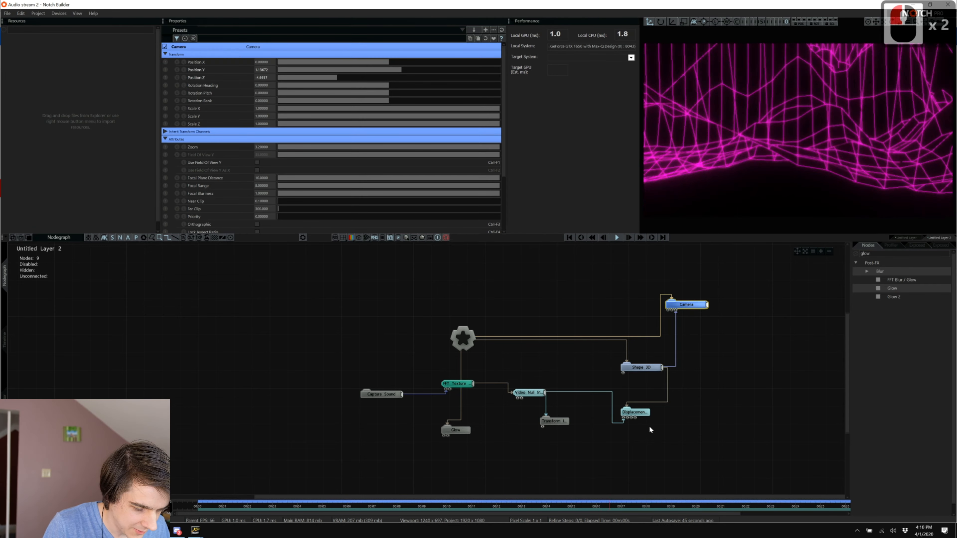
Select the Displacement Map node and disable it so the grid lies flat.
left_click(636, 428)
left_click(635, 412)
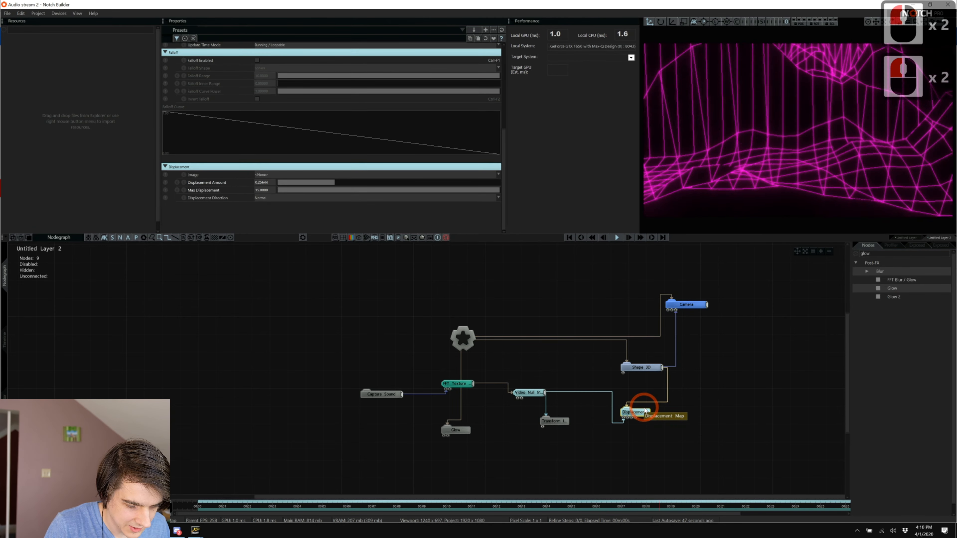
key("ctrl+e")
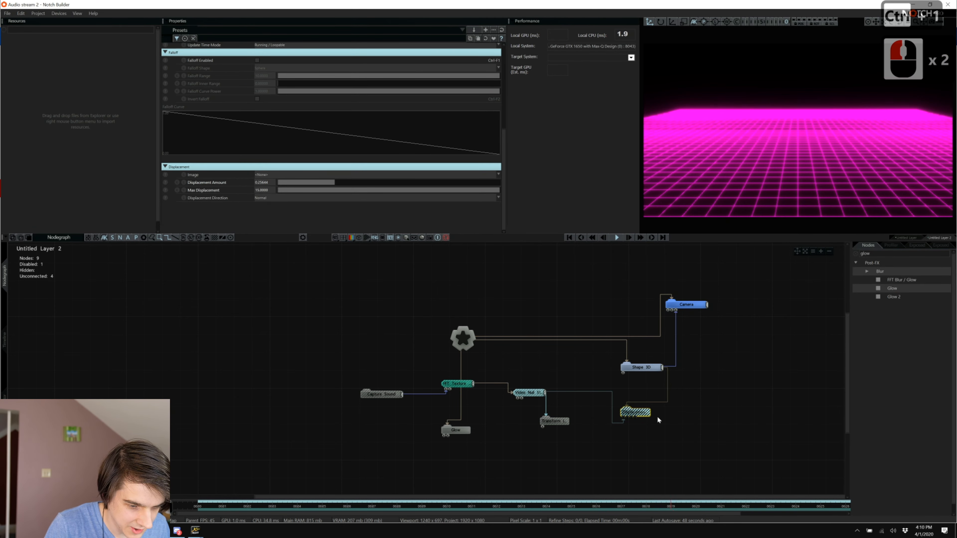
Search nodes for 'fft' and place an FFT Effector node in the graph.
double_click(874, 253)
type("fft")
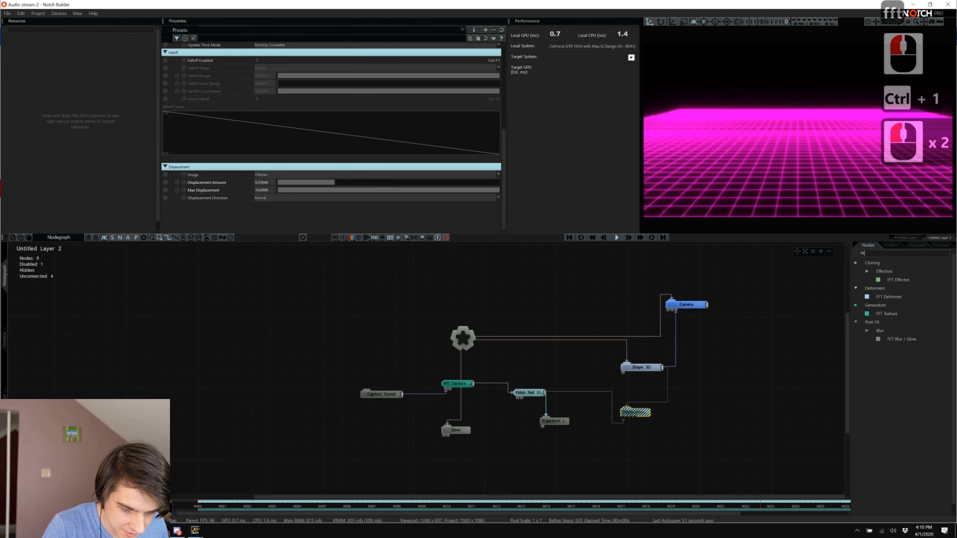
left_click_drag(888, 297, 710, 365)
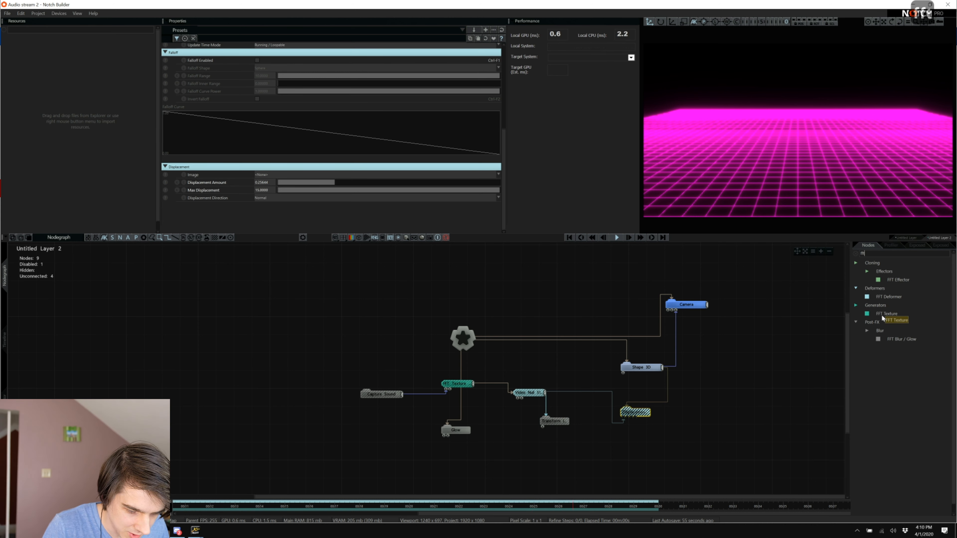
left_click_drag(898, 279, 702, 394)
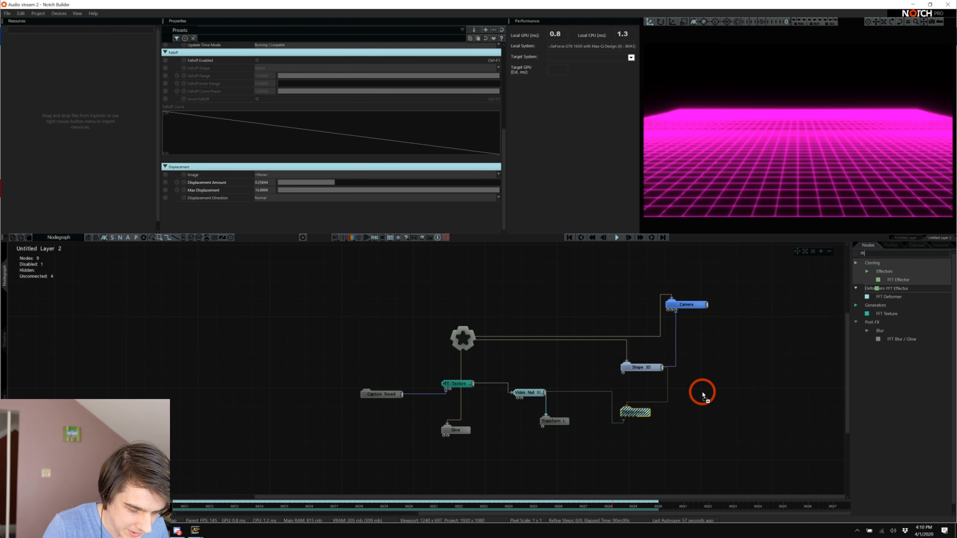
left_click_drag(670, 435, 671, 435)
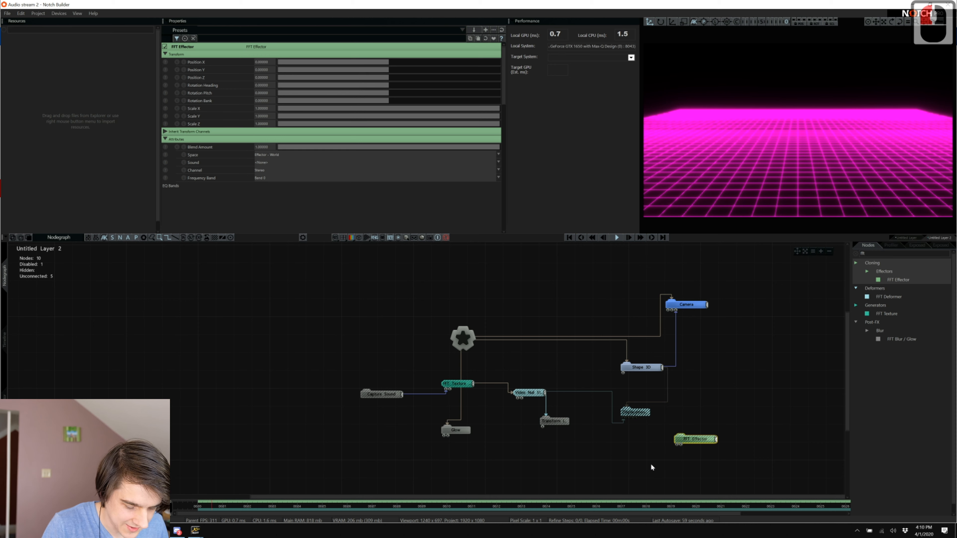
Replace the FFT Effector with an FFT Deformer fed by Capture Sound's output.
left_click(694, 437)
key("Delete")
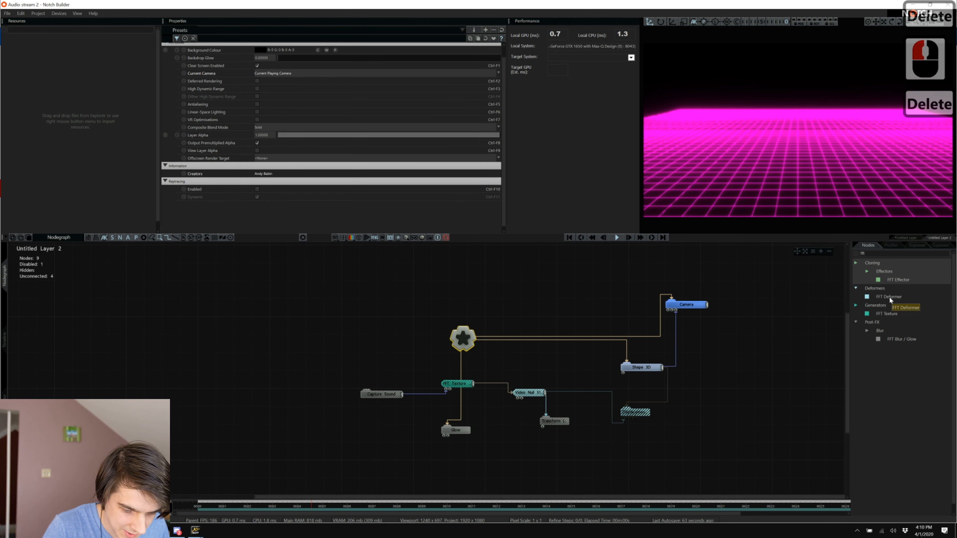
left_click_drag(888, 296, 714, 439)
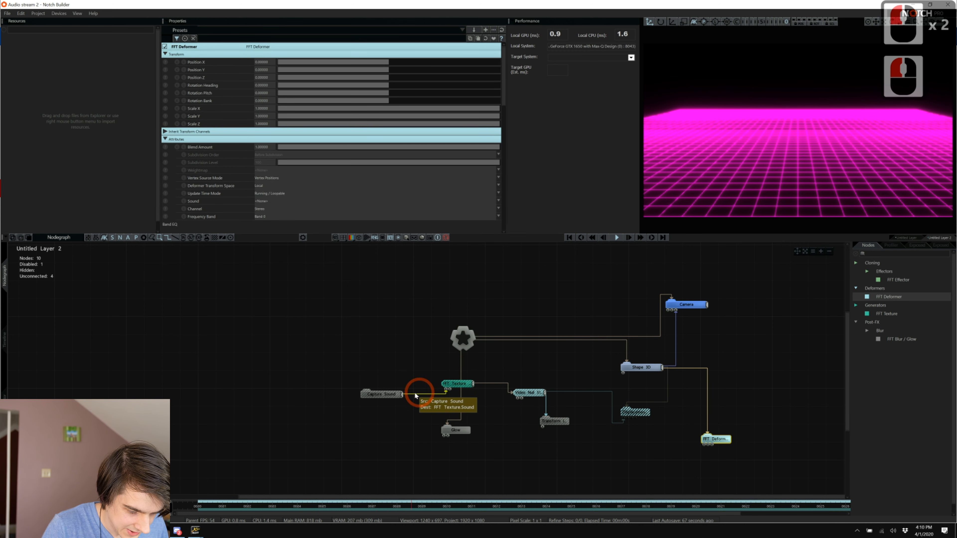
left_click_drag(712, 448, 703, 448)
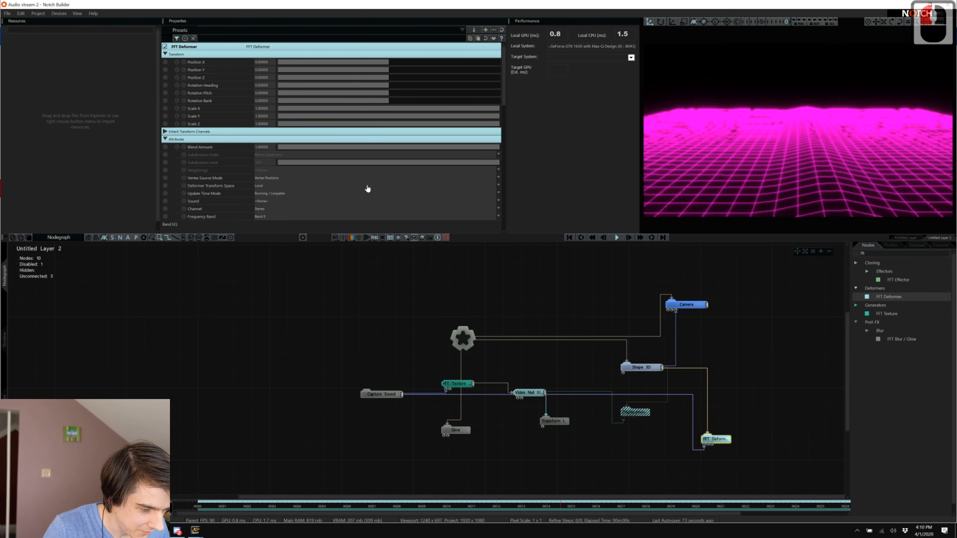
Set the FFT Deformer's Displacement Amount to about 0.22 and Mapping Mode to Radial.
scroll(368, 189, "down", 13)
scroll(368, 189, "down", 8)
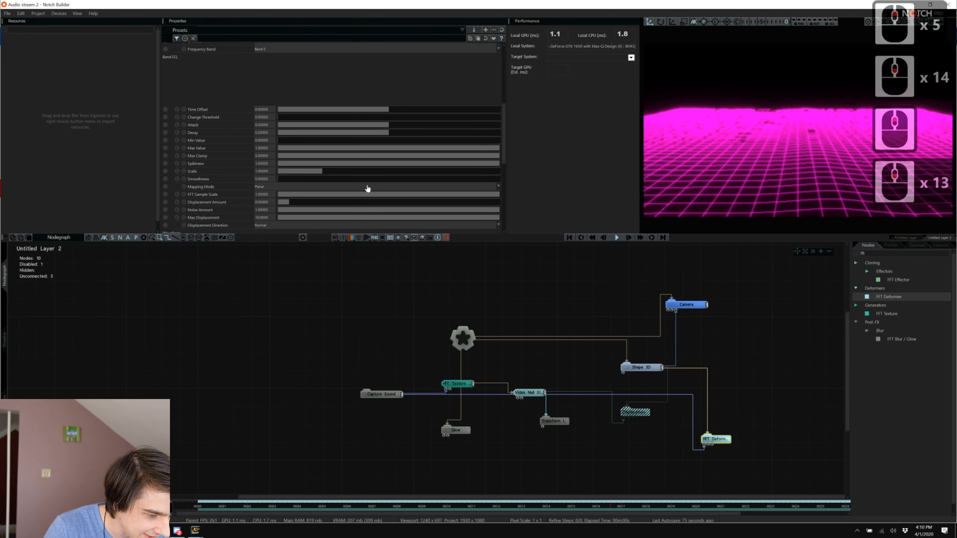
scroll(356, 128, "down", 10)
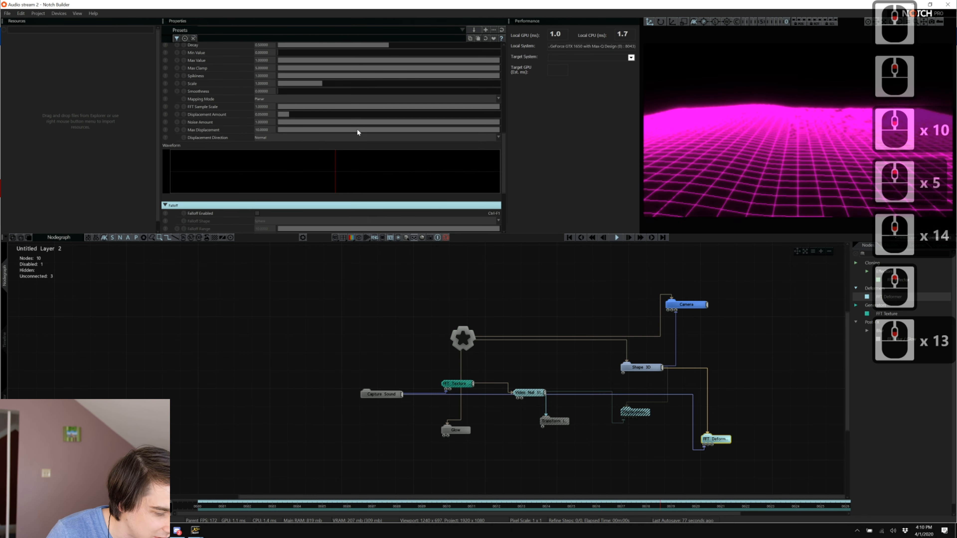
scroll(300, 156, "down", 17)
scroll(300, 156, "up", 16)
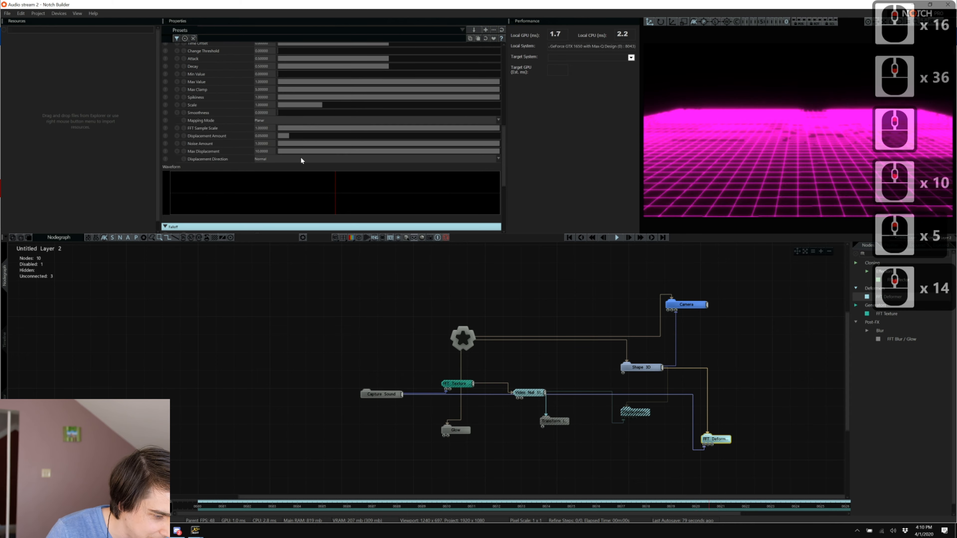
mouse_move(297, 136)
left_mouse_down()
mouse_move(343, 134)
mouse_move(298, 138)
left_mouse_up()
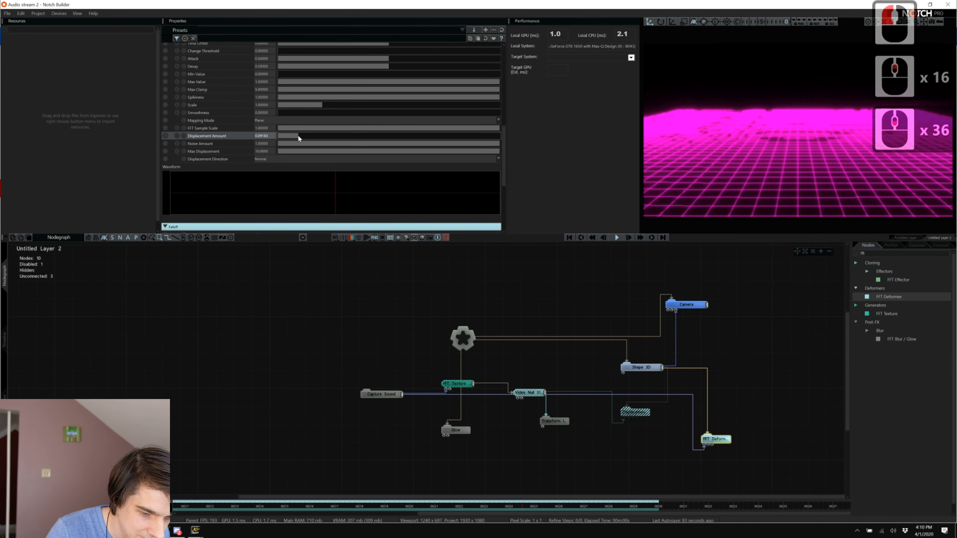
left_click(341, 121)
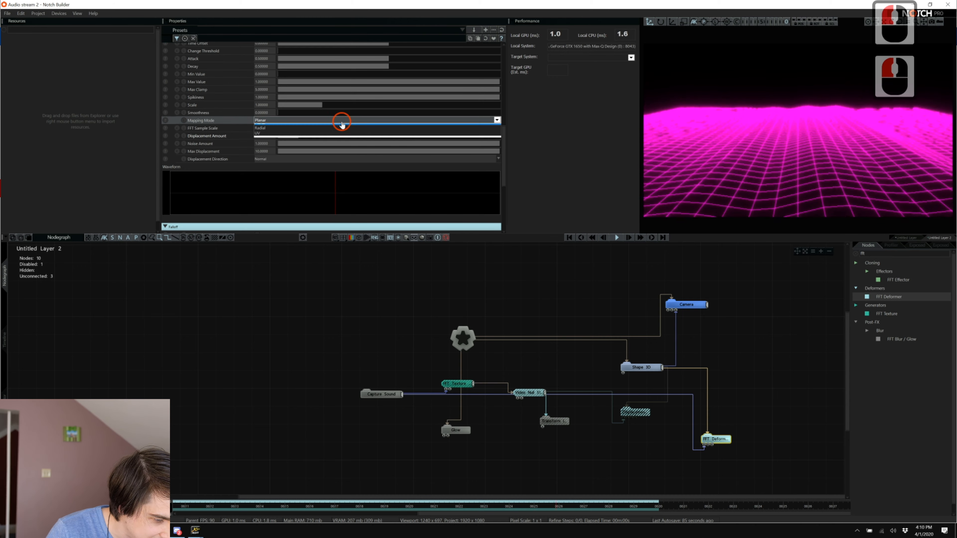
left_click(332, 132)
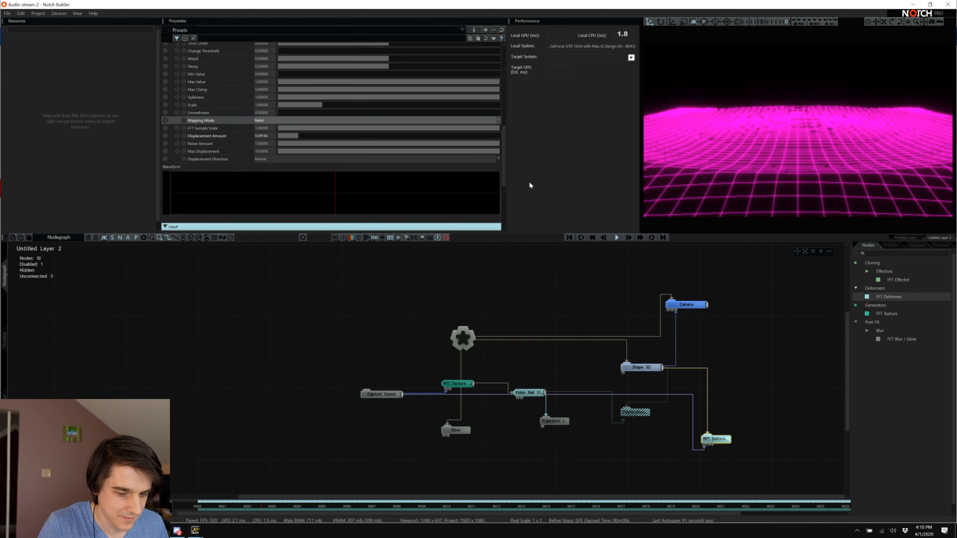
Drive the FFT Deformer from the Waveform frequency band.
scroll(479, 177, "up", 10)
scroll(300, 158, "up", 7)
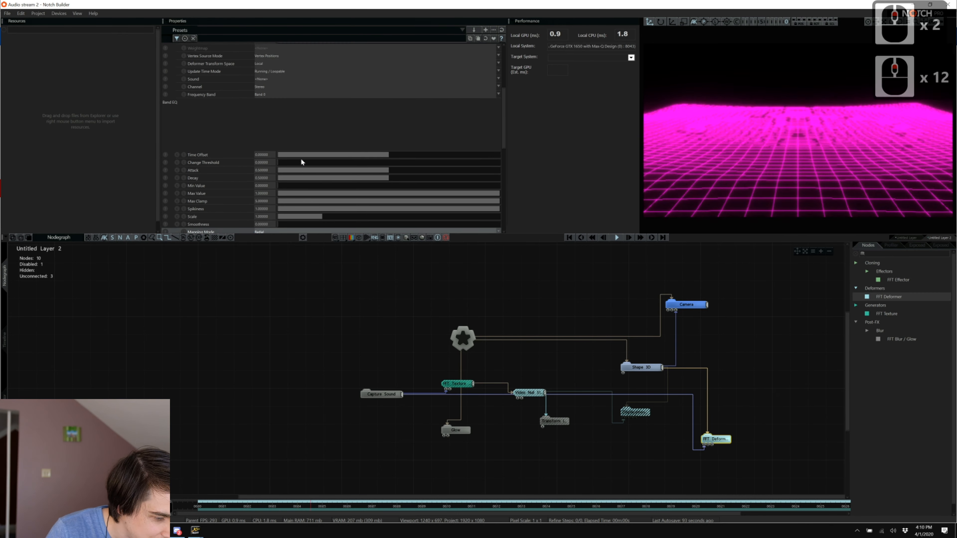
left_click(277, 134)
scroll(271, 150, "down", 11)
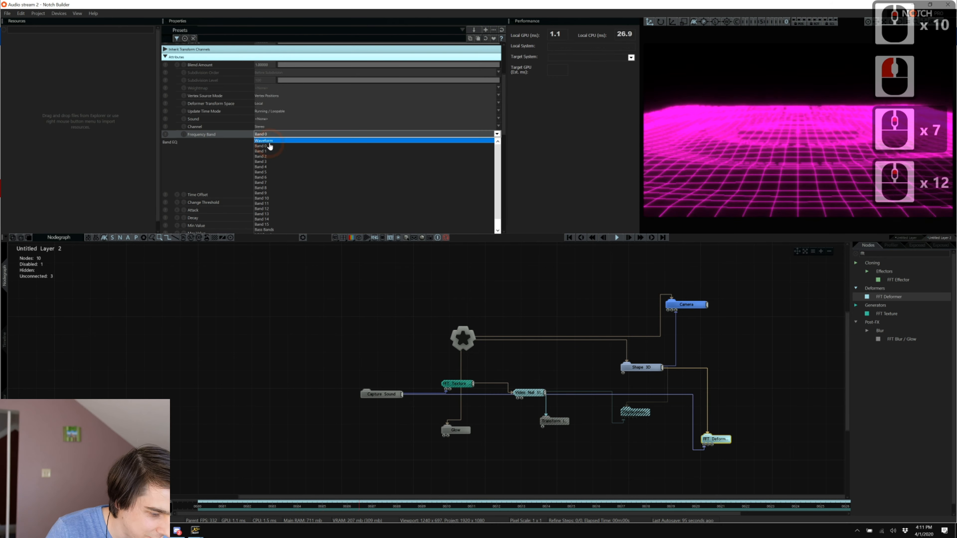
left_click(269, 143)
Enable falloff on the FFT Deformer and widen Falloff Range to about 4.77.
scroll(219, 111, "up", 7)
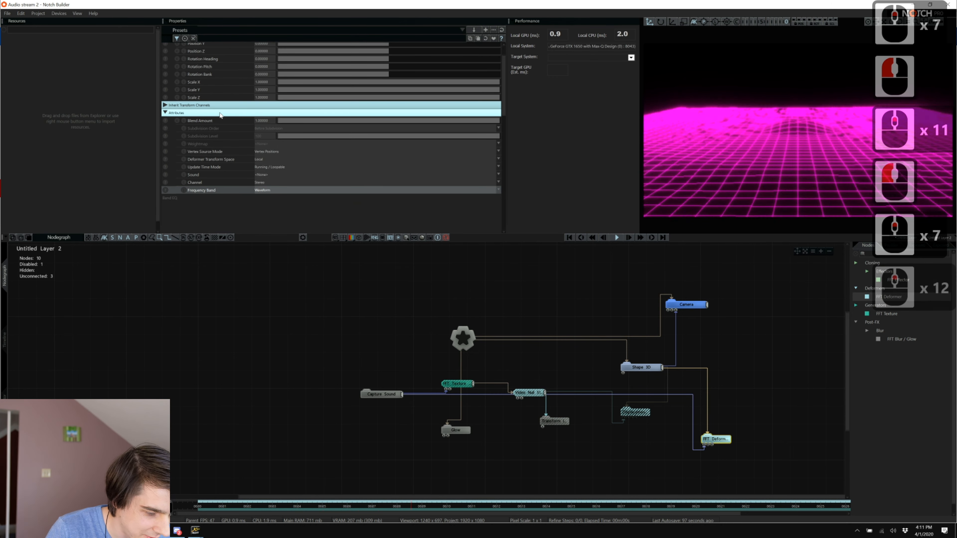
scroll(219, 112, "down", 13)
scroll(220, 115, "down", 15)
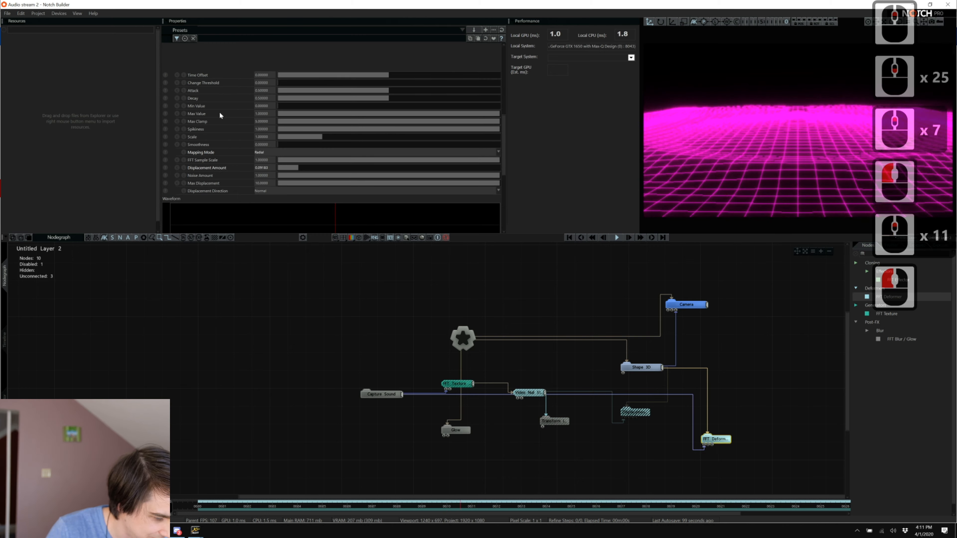
scroll(272, 154, "down", 15)
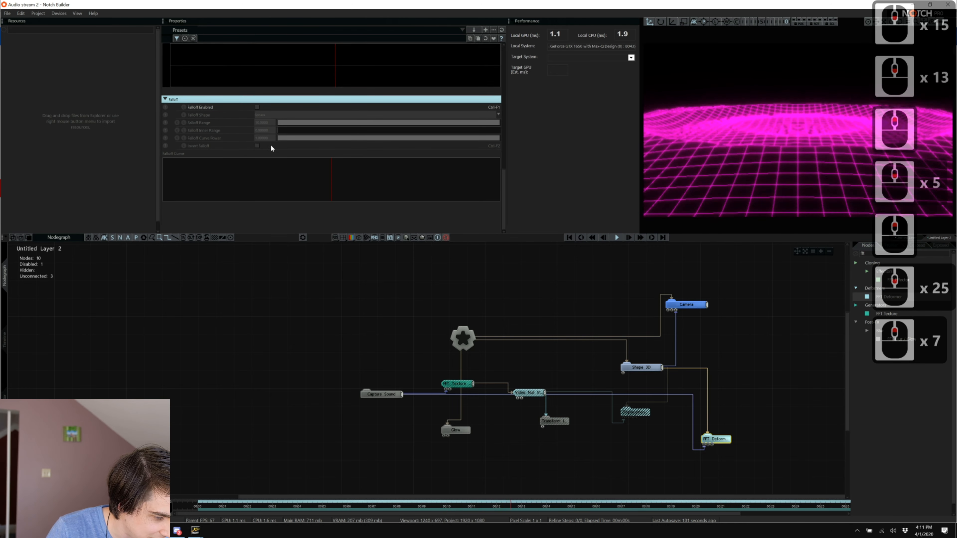
left_click(258, 108)
left_click(307, 122)
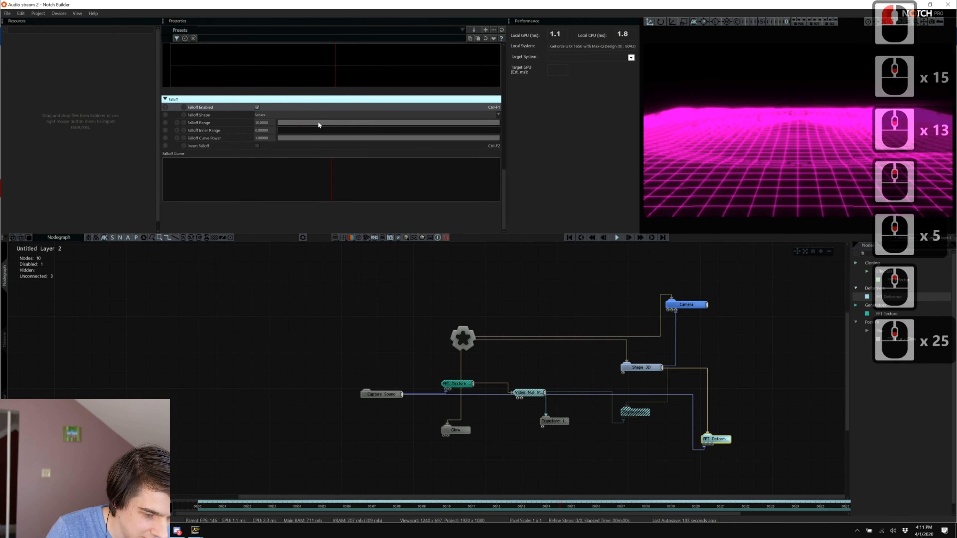
left_click_drag(318, 122, 274, 129)
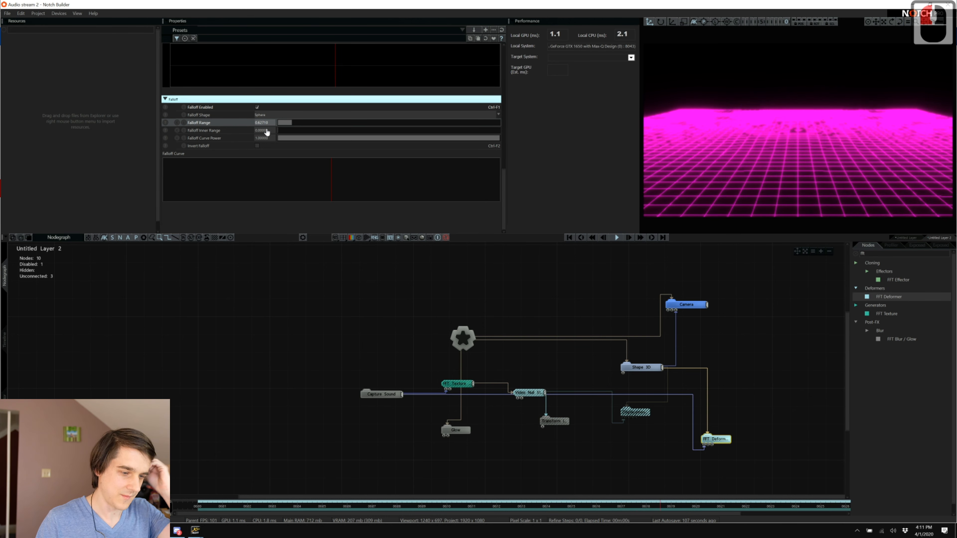
left_click_drag(302, 120, 384, 123)
Raise Displacement Amount to about 0.31, lower Decay to about 0.21, and keep Vertex Positions as source.
scroll(371, 188, "up", 16)
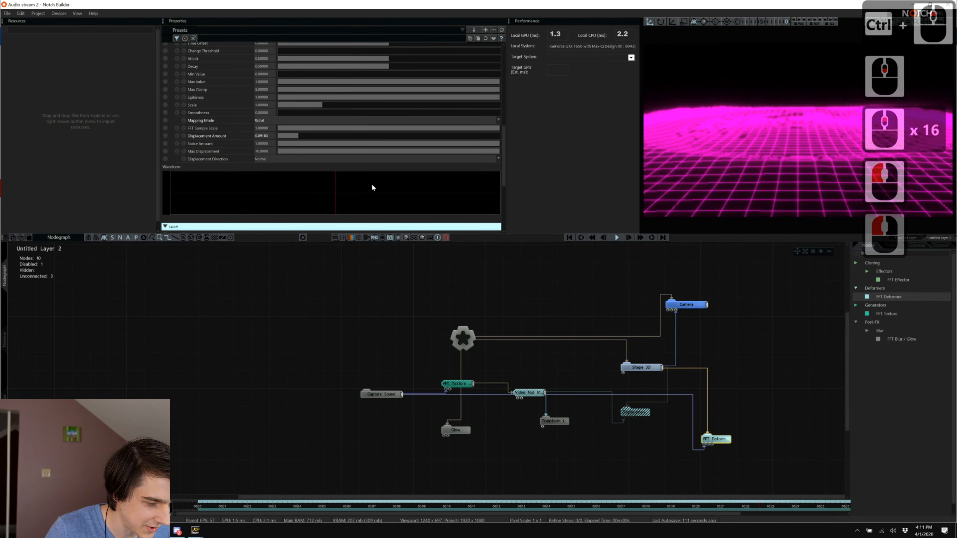
left_click_drag(301, 135, 345, 135)
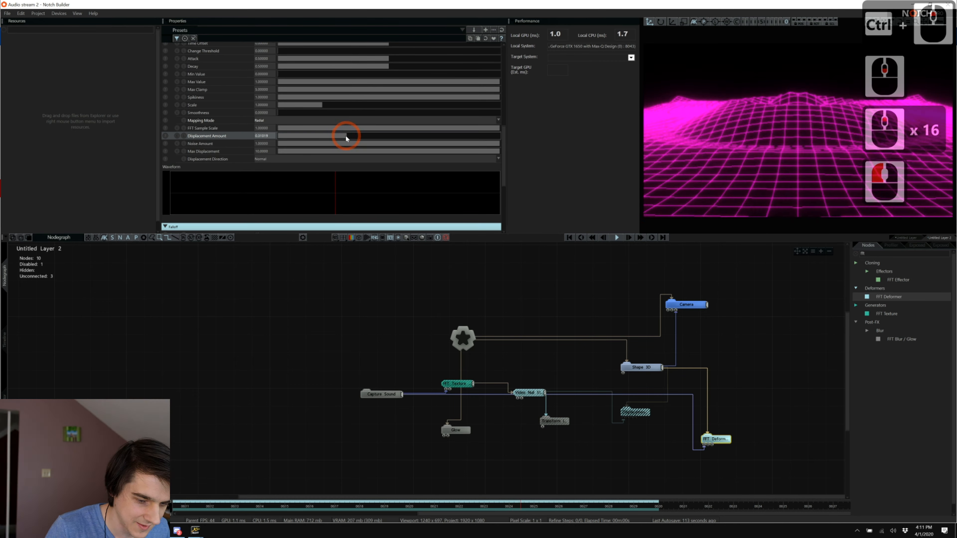
scroll(316, 121, "up", 7)
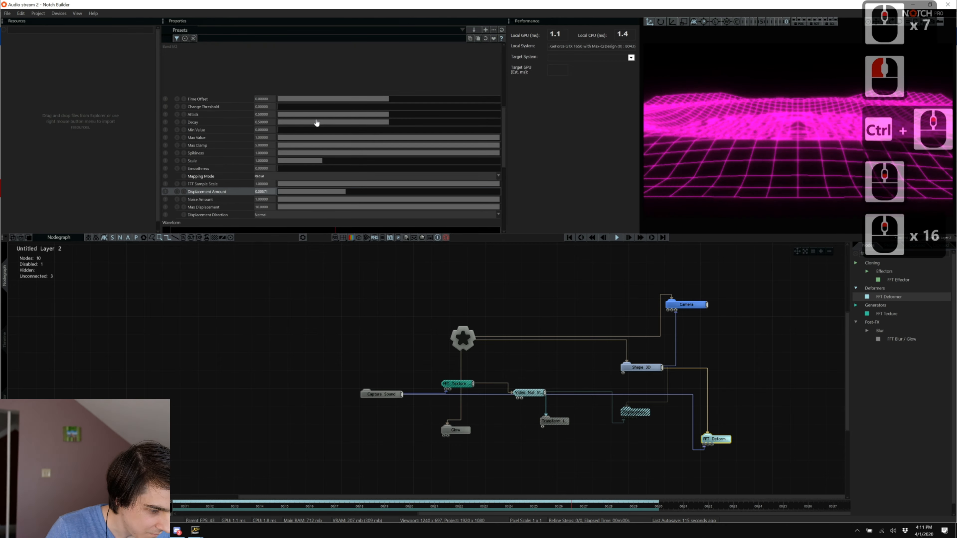
left_click(325, 122)
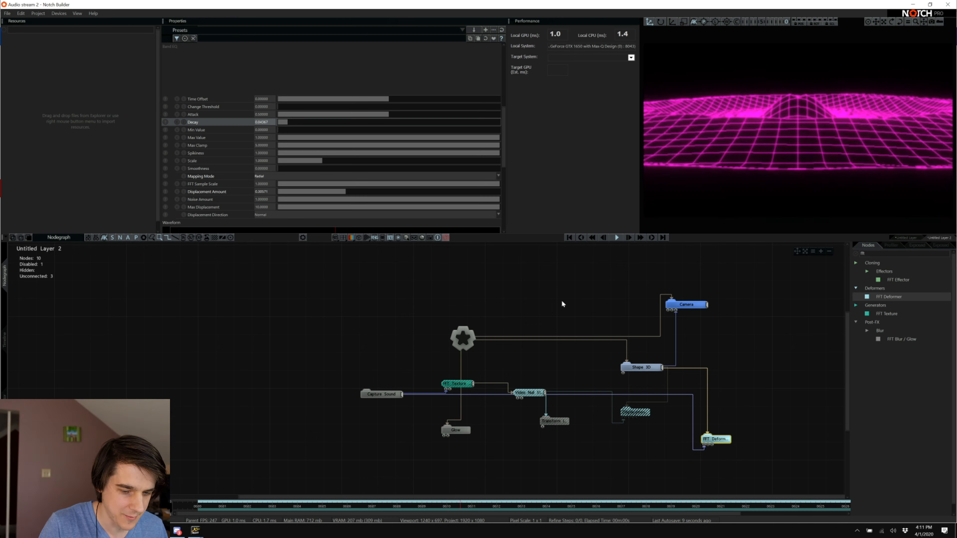
scroll(337, 114, "up", 20)
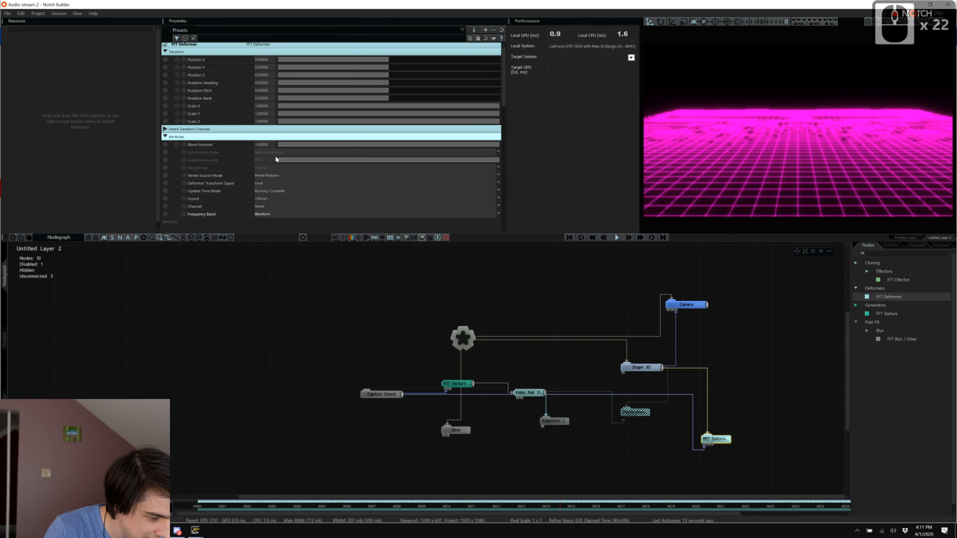
left_click(300, 179)
left_click(300, 180)
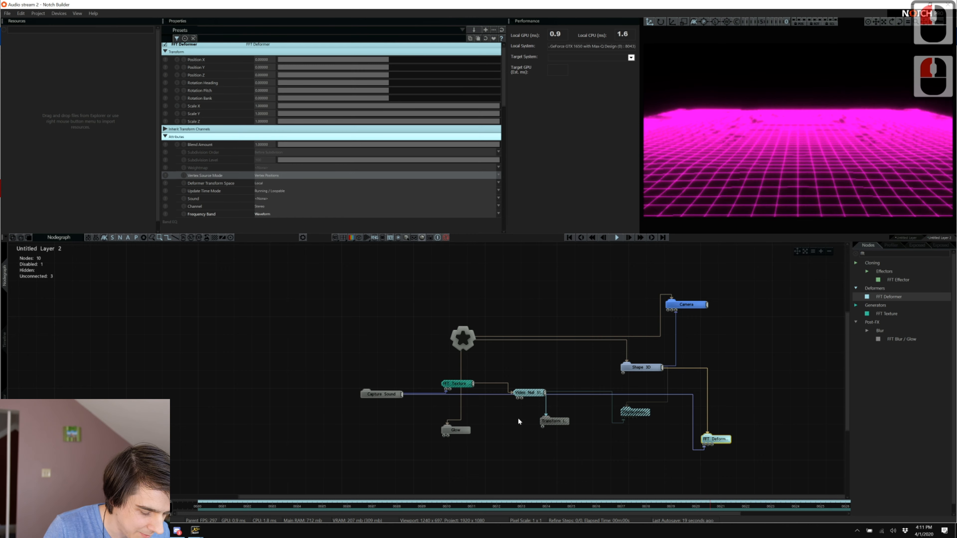
left_click_drag(386, 395, 350, 395)
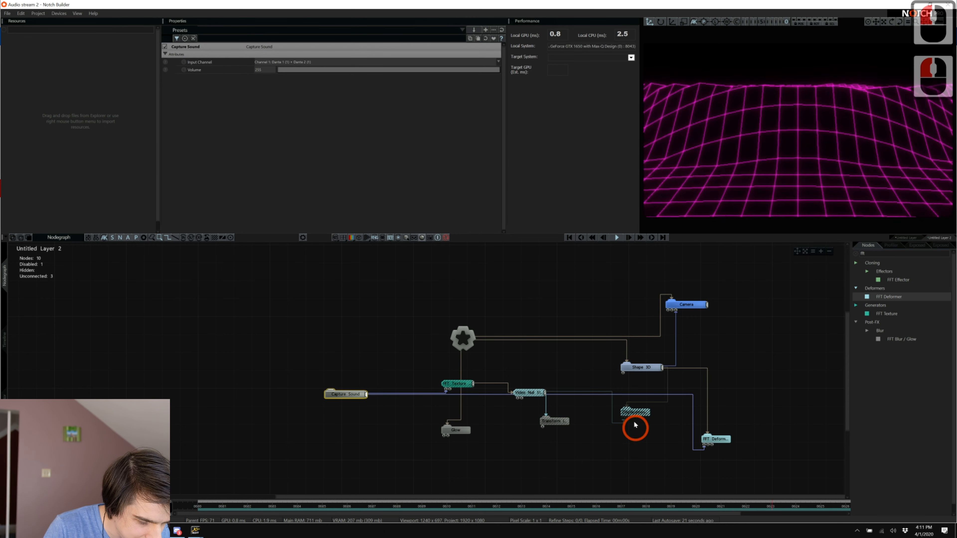
left_click(634, 366)
left_click(259, 172)
scroll(261, 172, "up", 15)
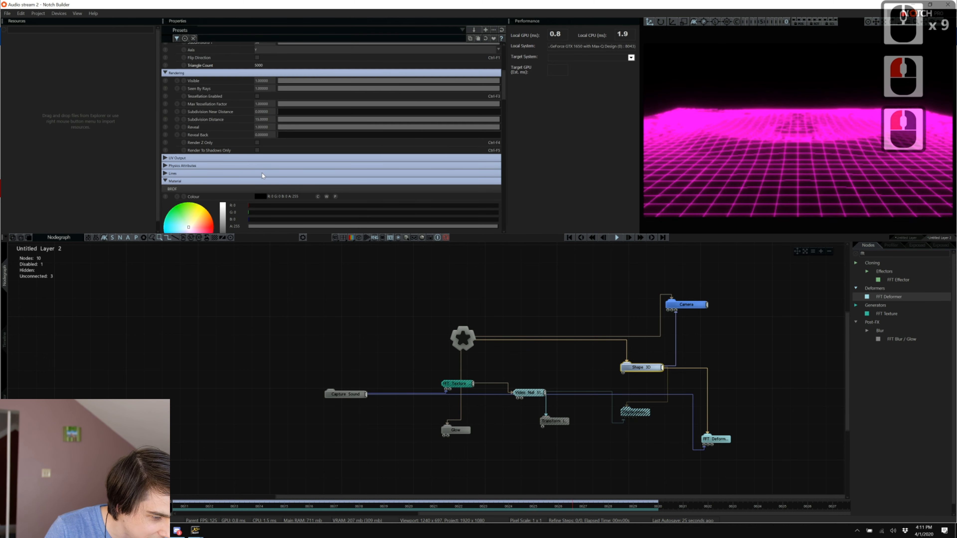
double_click(265, 83)
type("5")
key("Tab")
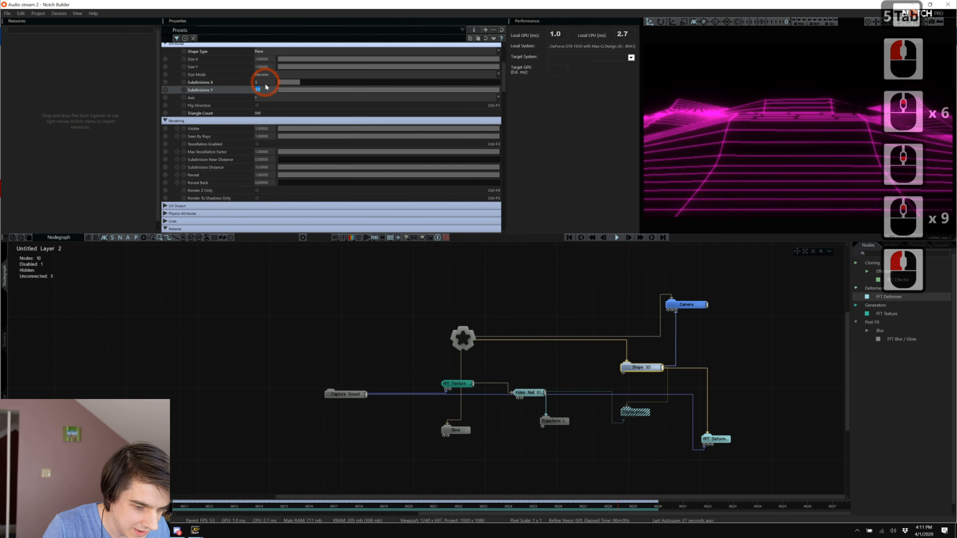
type("5")
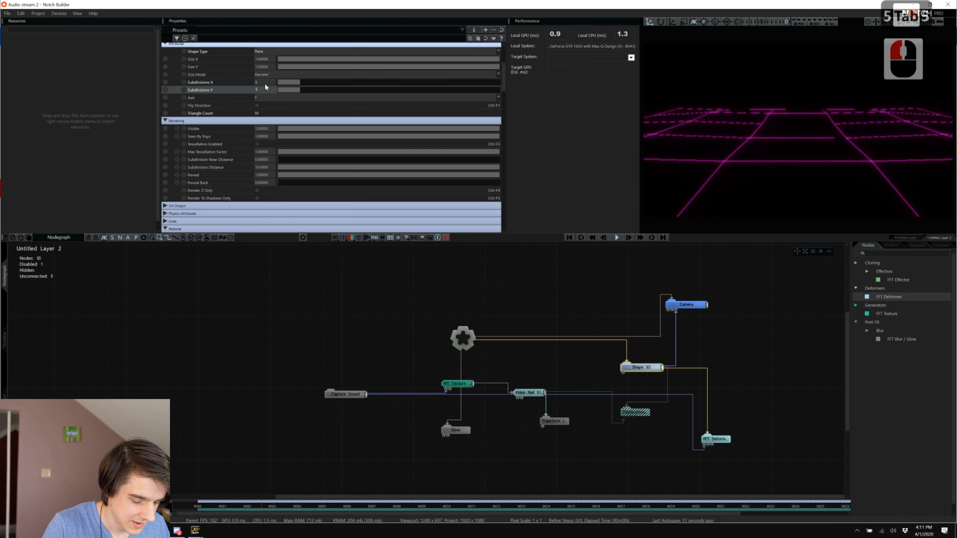
type("0")
key("shift+Tab")
key("BackSpace")
type("5")
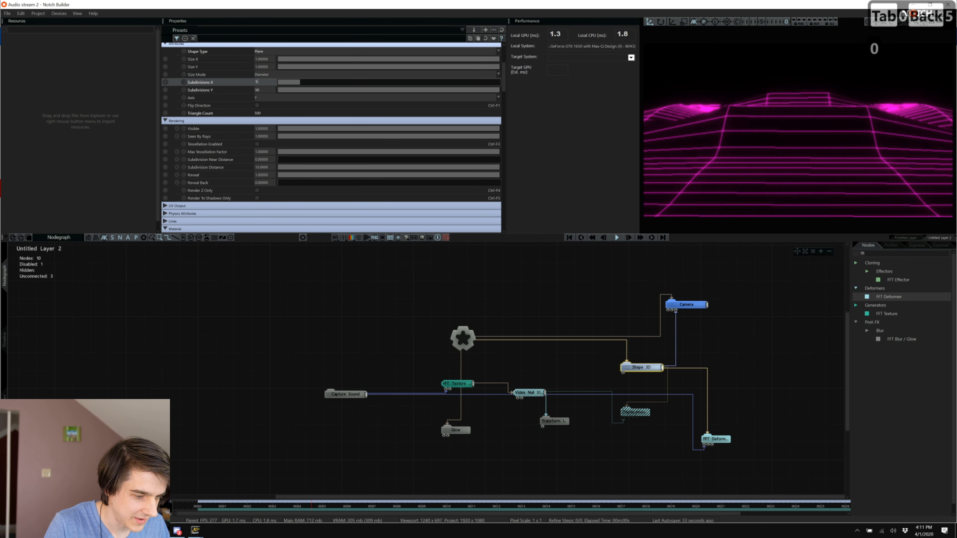
type("0")
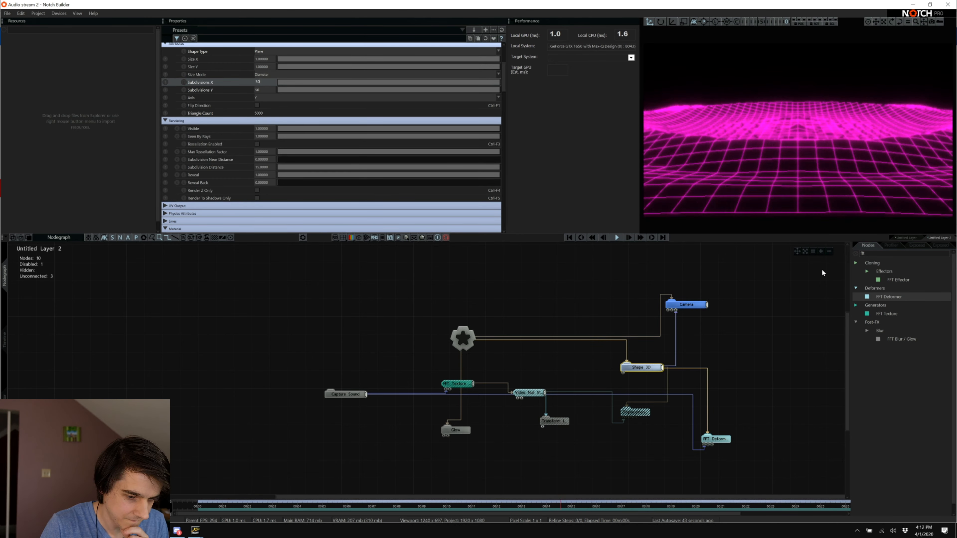
Copy Untitled Layer 2, paste it as Untitled Layer 3, and select the new layer.
left_click(42, 281)
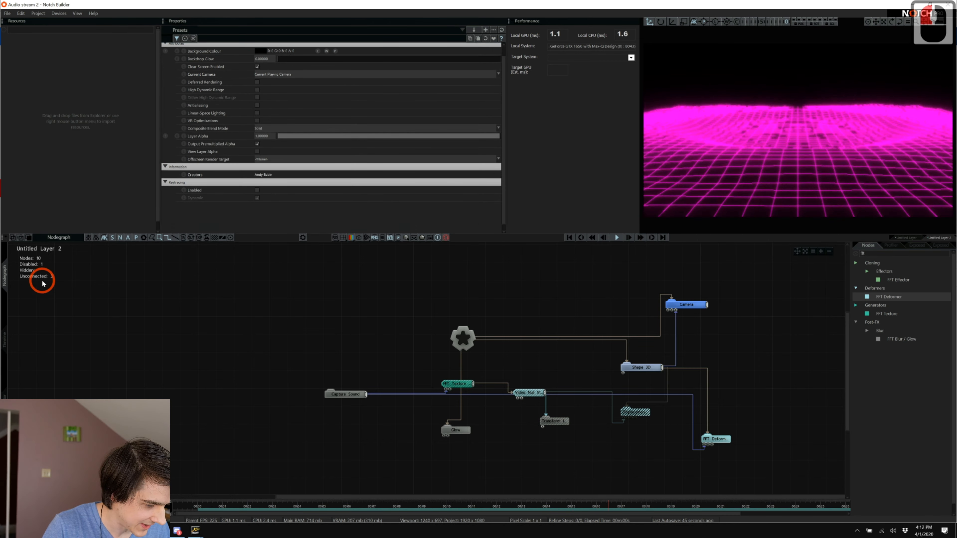
left_click(7, 338)
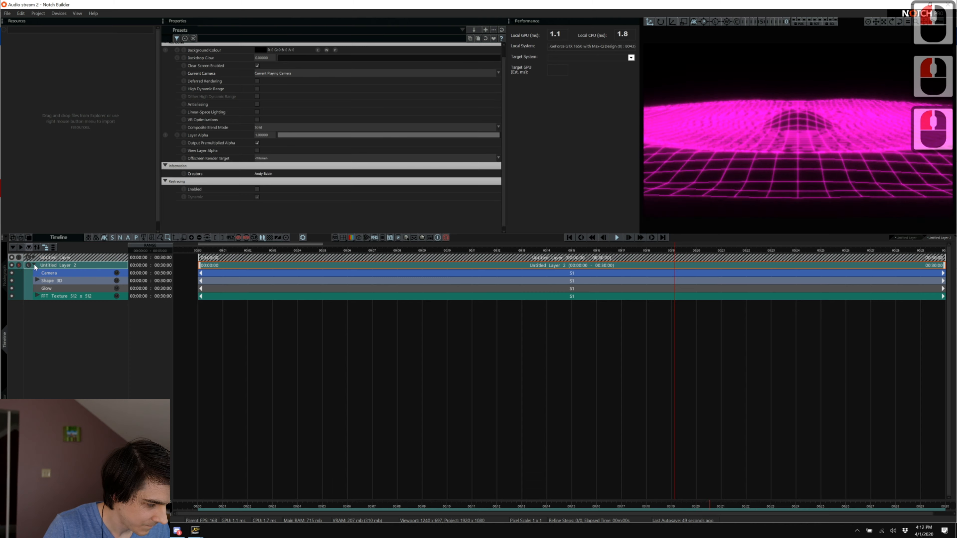
left_click(54, 268)
key("ctrl+c")
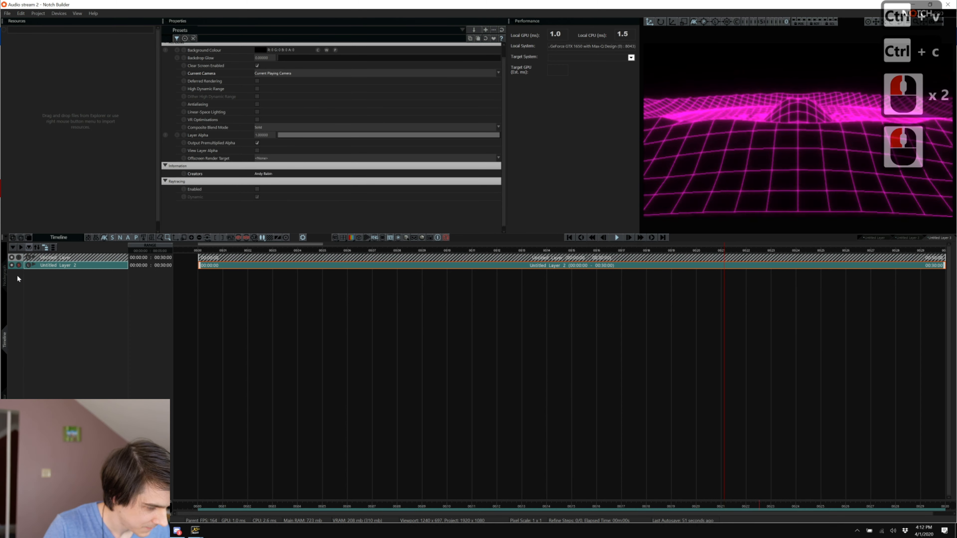
key("ctrl+v")
left_click(20, 275)
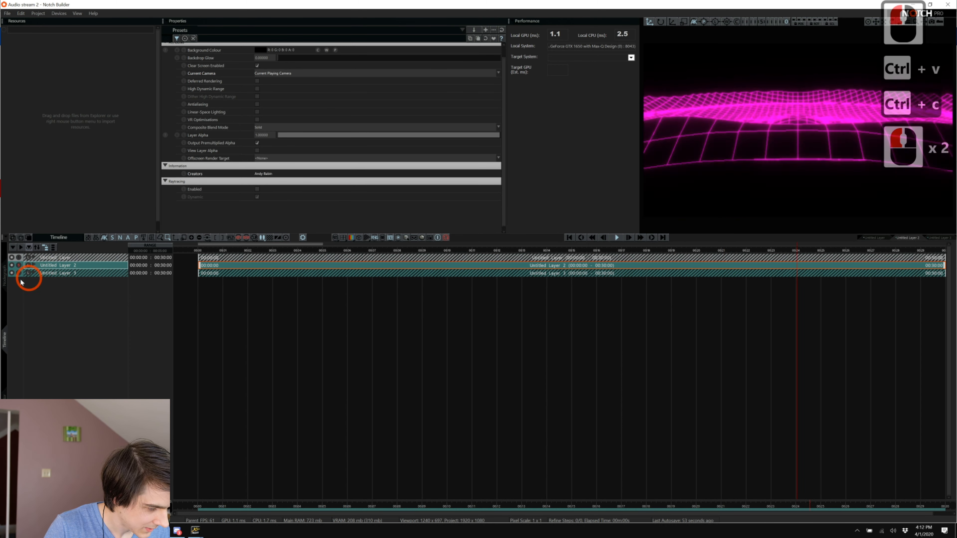
Open Untitled Layer 3's node graph after briefly checking Spotify.
left_click(162, 298)
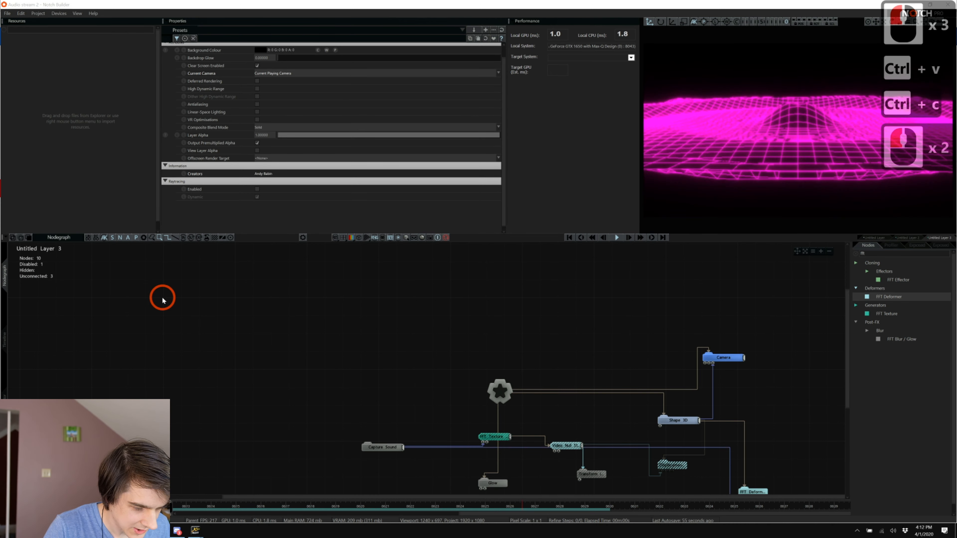
key("alt+Tab")
scroll(432, 240, "up", 2)
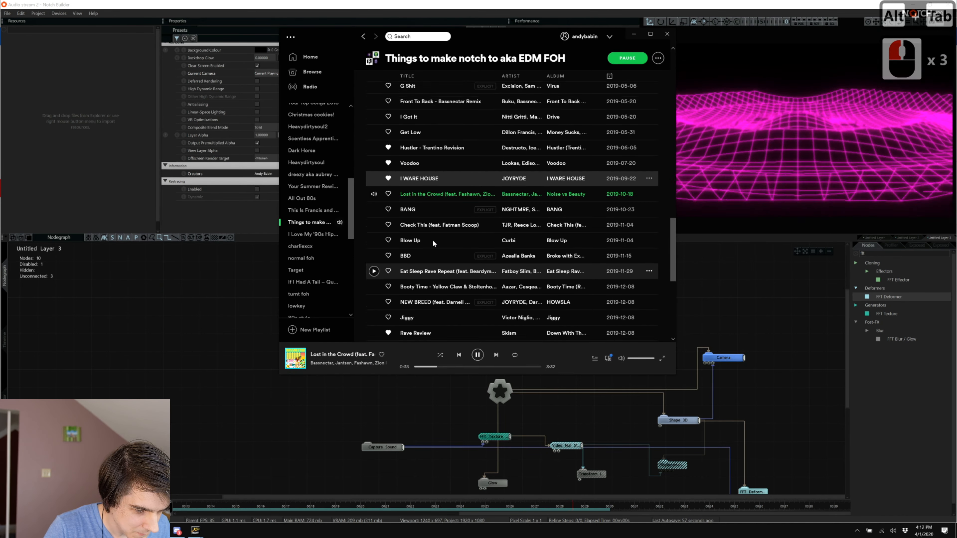
key("alt+Tab")
scroll(412, 388, "down", 9)
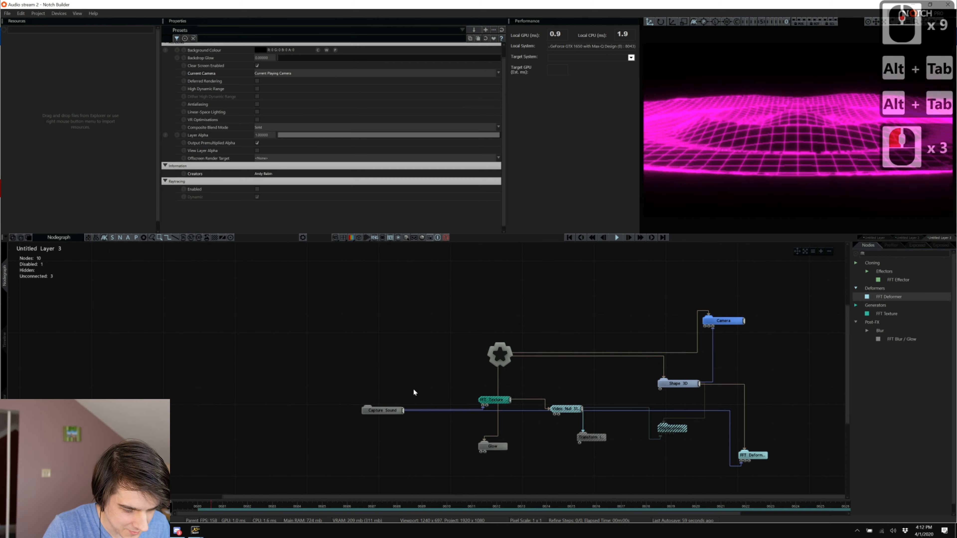
Search the node library for 'shape', then toggle the Glow node off and back on.
left_click_drag(451, 496, 535, 500)
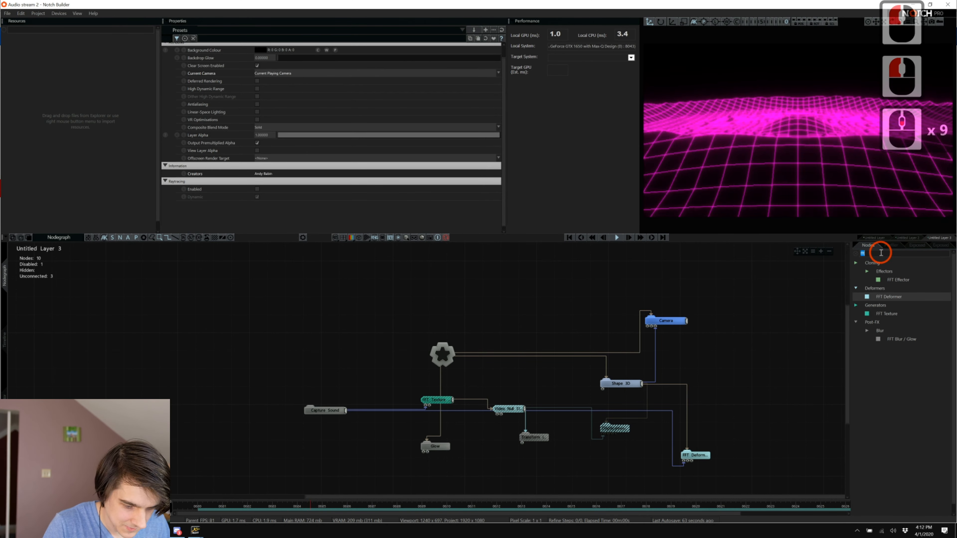
type("shape")
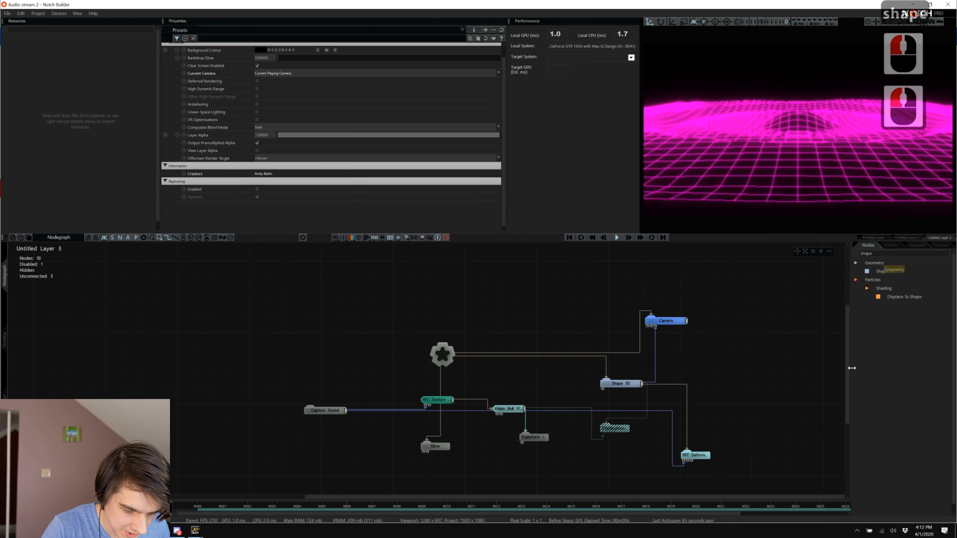
left_click(604, 341)
left_click(490, 421)
left_click(437, 446)
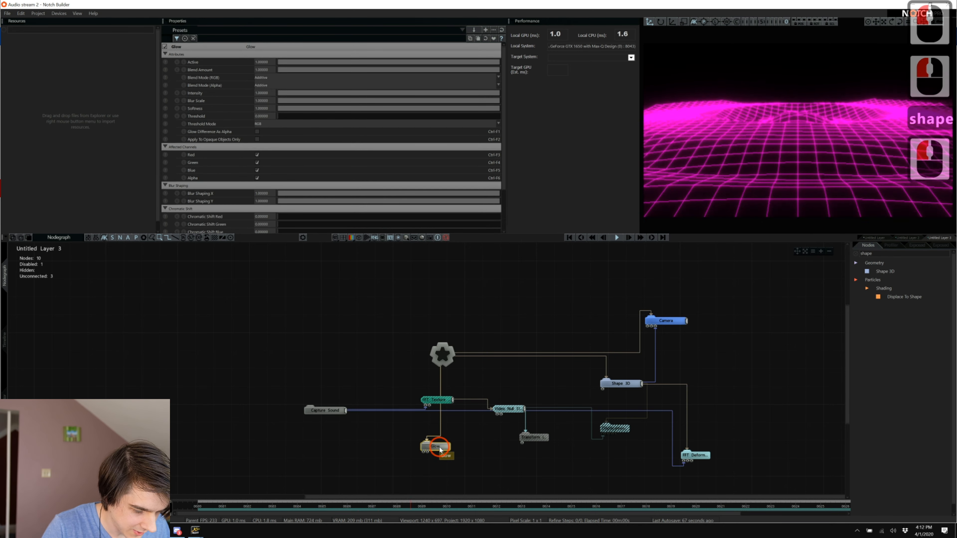
key("ctrl+1")
left_click(560, 349)
key("ctrl+1")
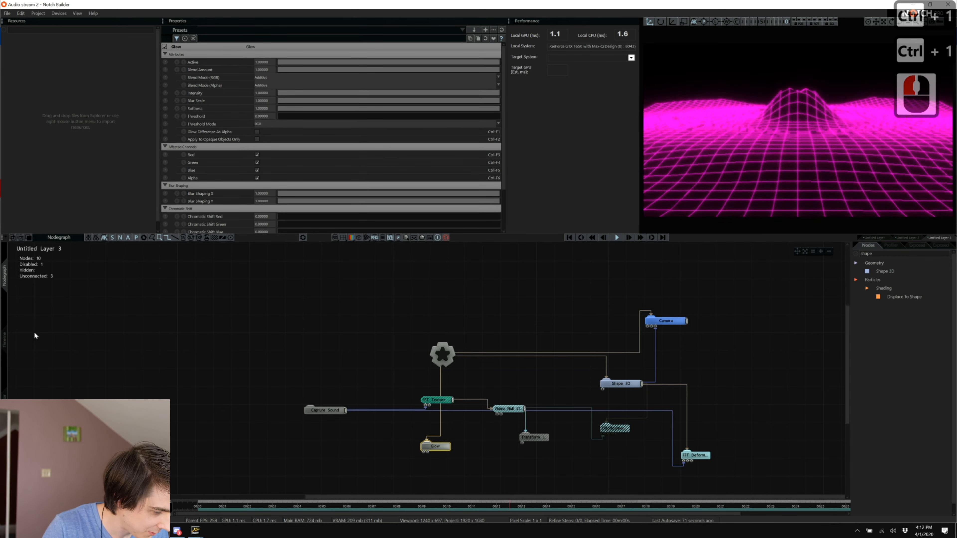
Reselect Untitled Layer 3 and marquee-select its Shape 3D and disabled nodes together.
left_click(5, 339)
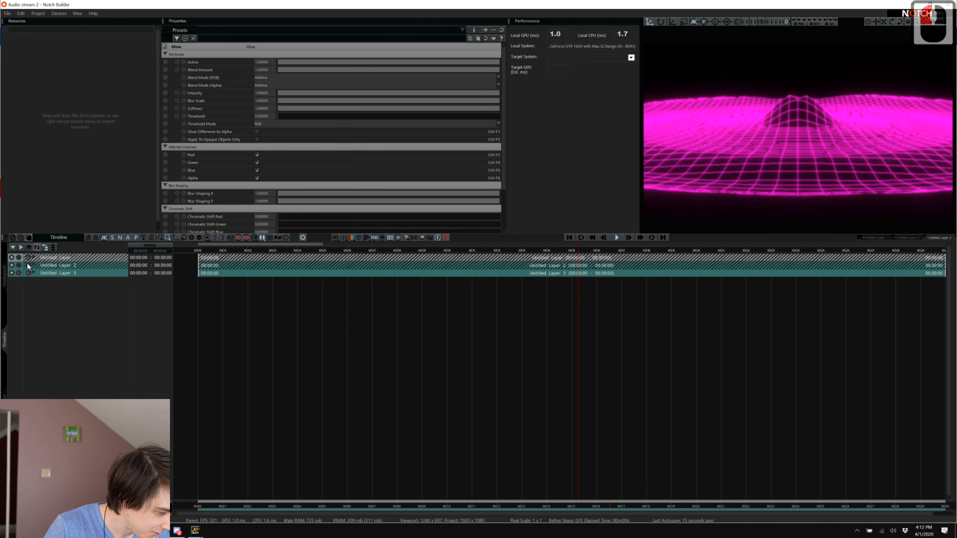
left_click(18, 265)
left_click(18, 273)
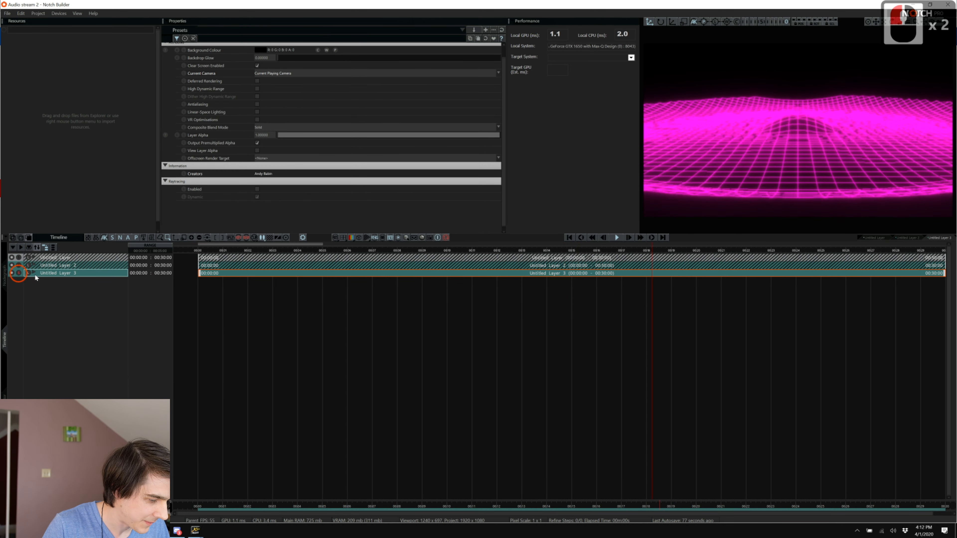
left_click(3, 275)
left_click(305, 350)
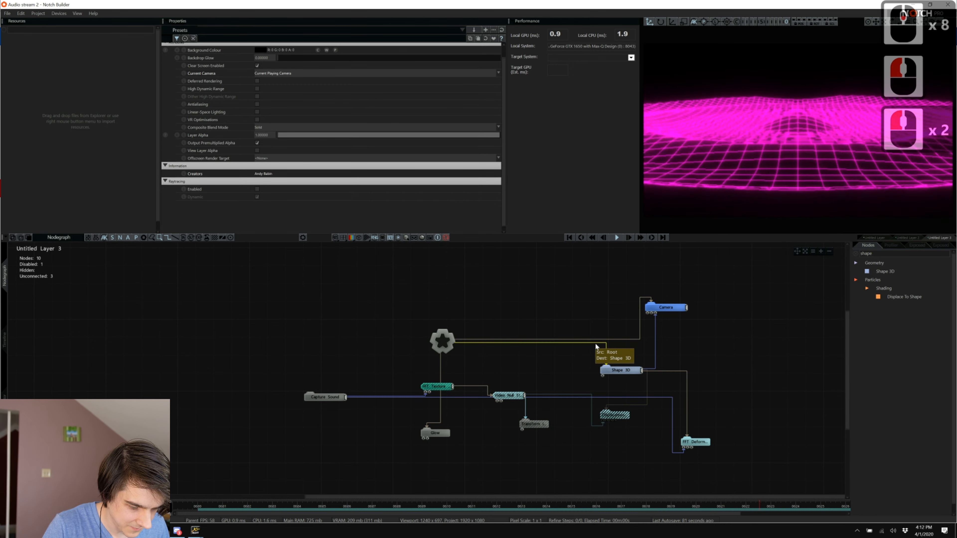
left_click_drag(585, 348, 736, 464)
Delete the selected nodes, add a new Shape 3D sphere as the camera's target, and disable Glow.
key("Delete")
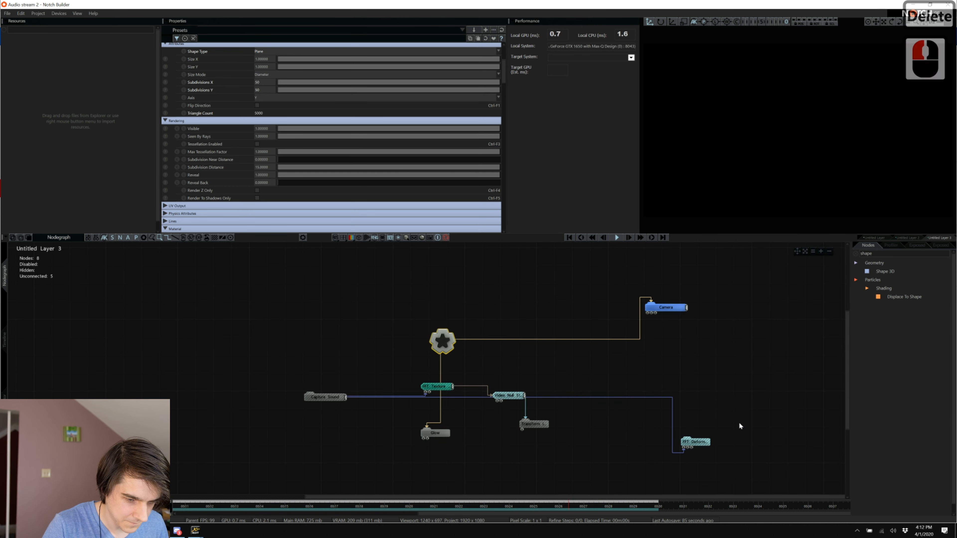
left_click_drag(885, 271, 606, 383)
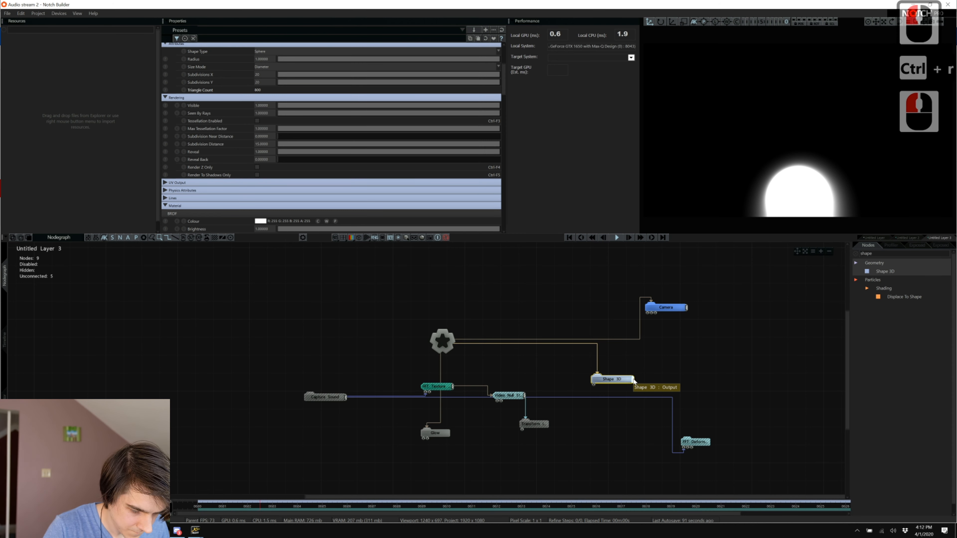
left_click_drag(654, 317, 655, 317)
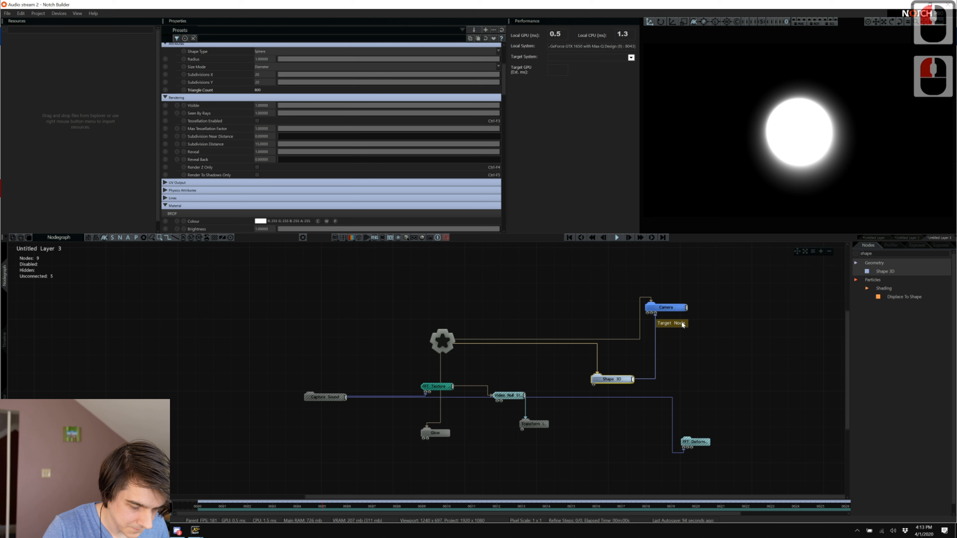
left_click(435, 433)
key("ctrl+1")
Scale the Shape 3D sphere to 2 on X, Y and Z.
left_click(612, 379)
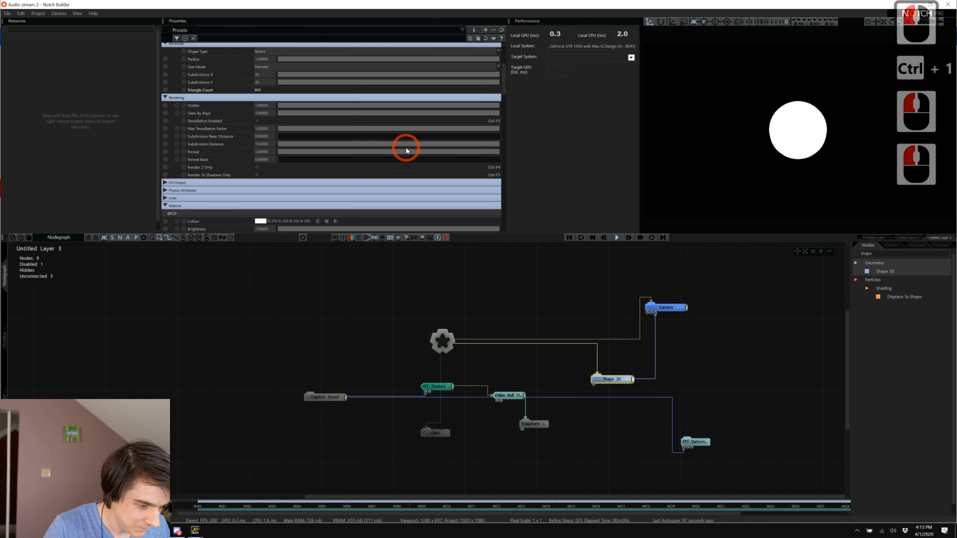
scroll(397, 153, "up", 8)
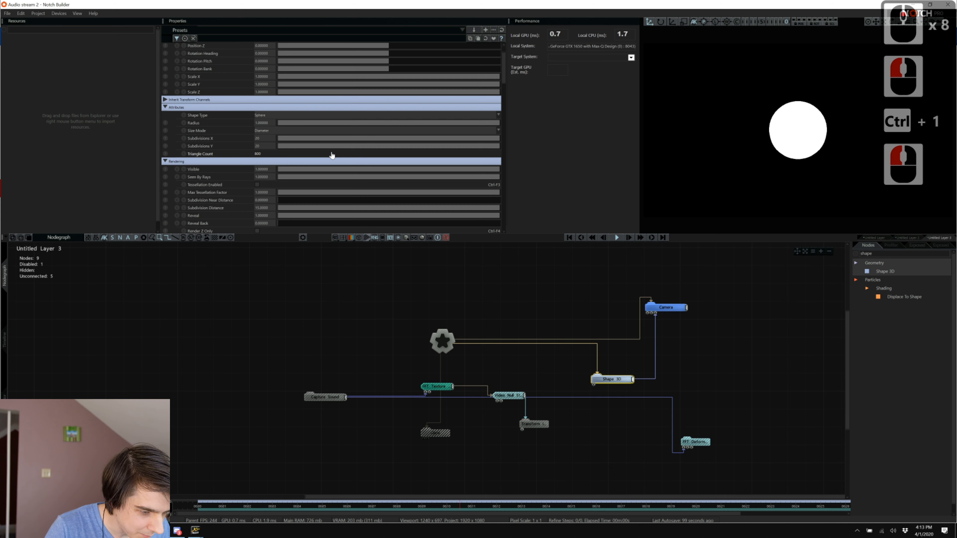
scroll(332, 155, "up", 4)
left_click(261, 108)
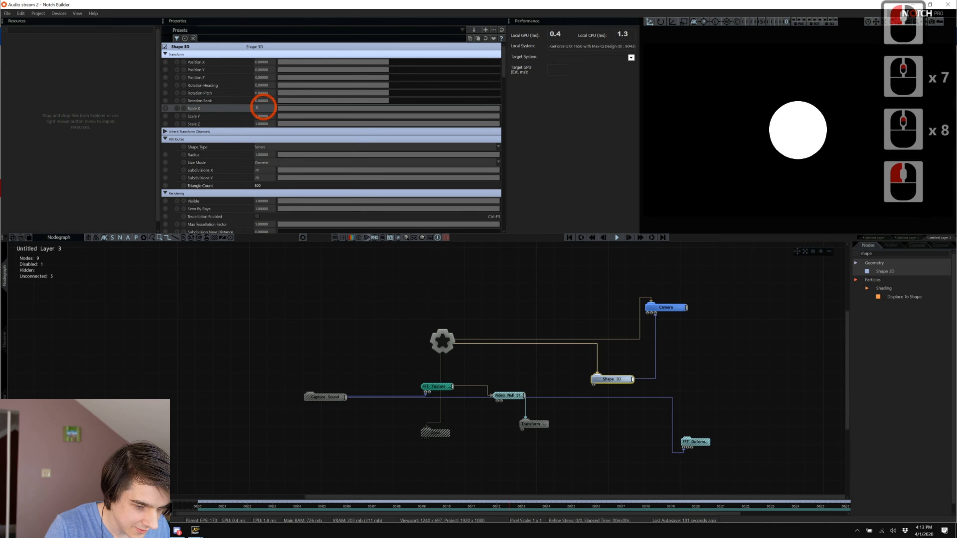
key("BackSpace")
key("BackSpace")
key("BackSpace")
type("2")
key("Tab")
type("2")
key("Tab")
type("2")
key("Tab")
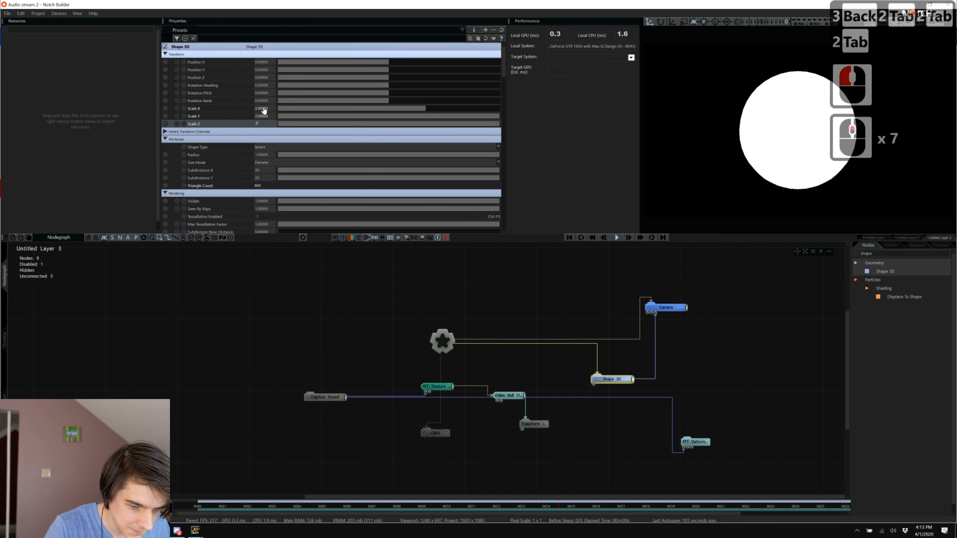
left_click(366, 399)
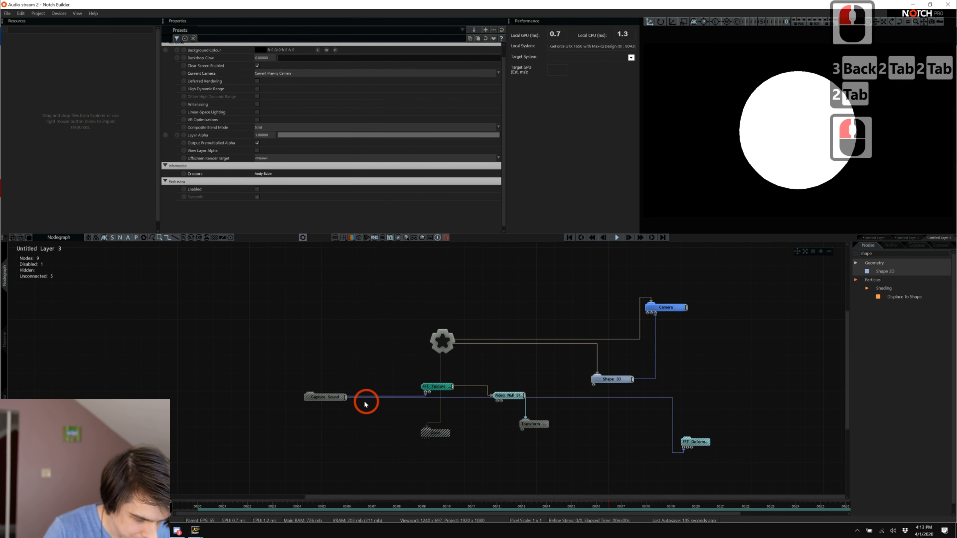
double_click(904, 252)
Add a Light node from a 'light' search and aim it at the Shape 3D sphere.
type("light")
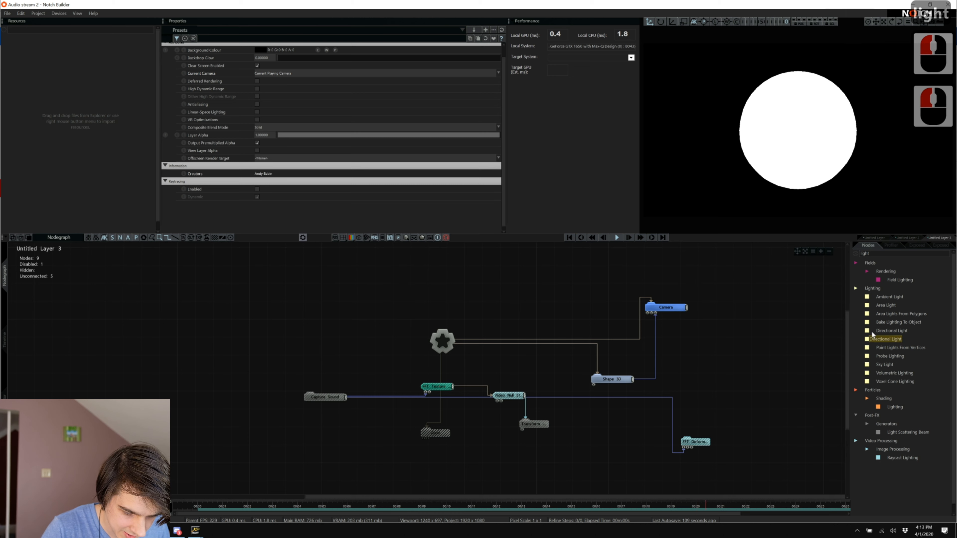
left_click_drag(882, 341, 609, 271)
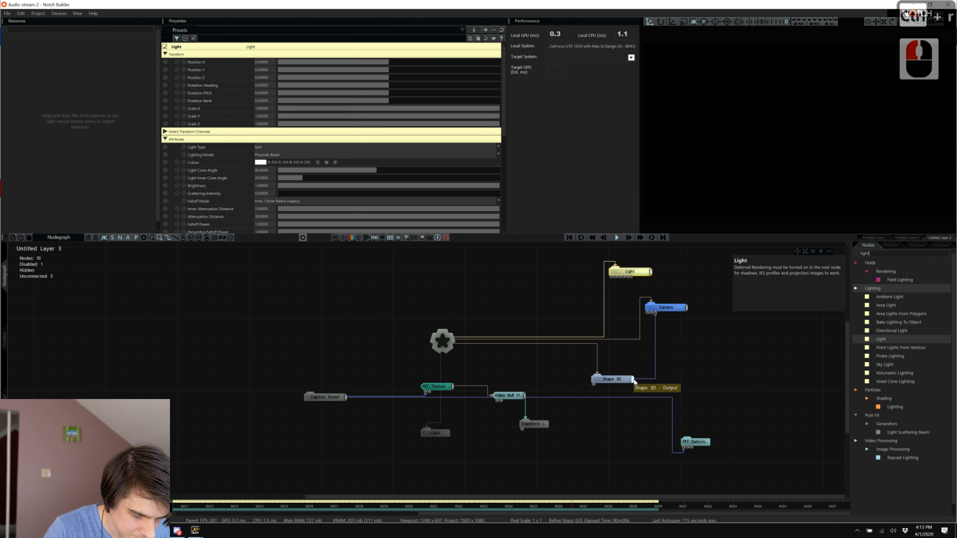
left_click_drag(634, 381, 578, 284)
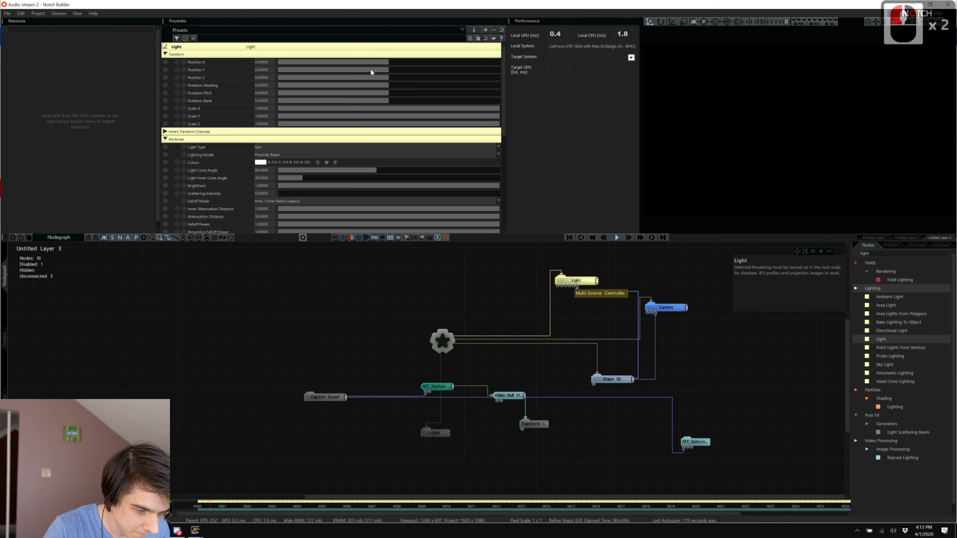
Raise the light above the sphere in the editor view and clear the node search.
left_click_drag(370, 72, 314, 77)
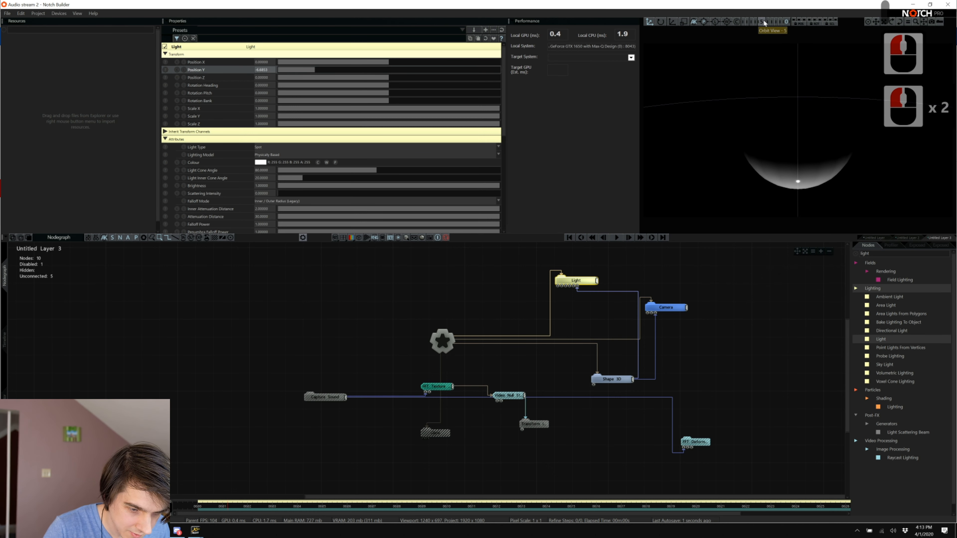
left_click(777, 24)
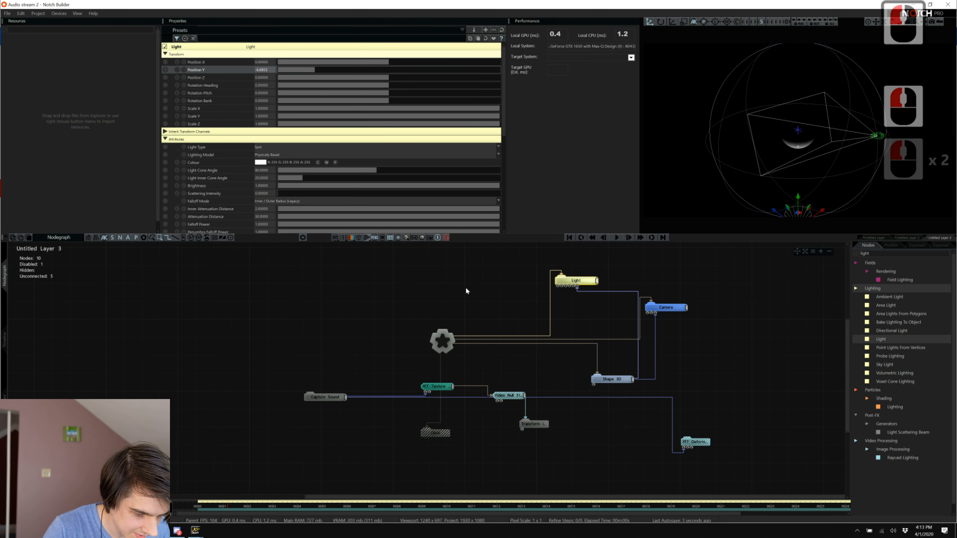
left_click_drag(796, 203, 839, 17)
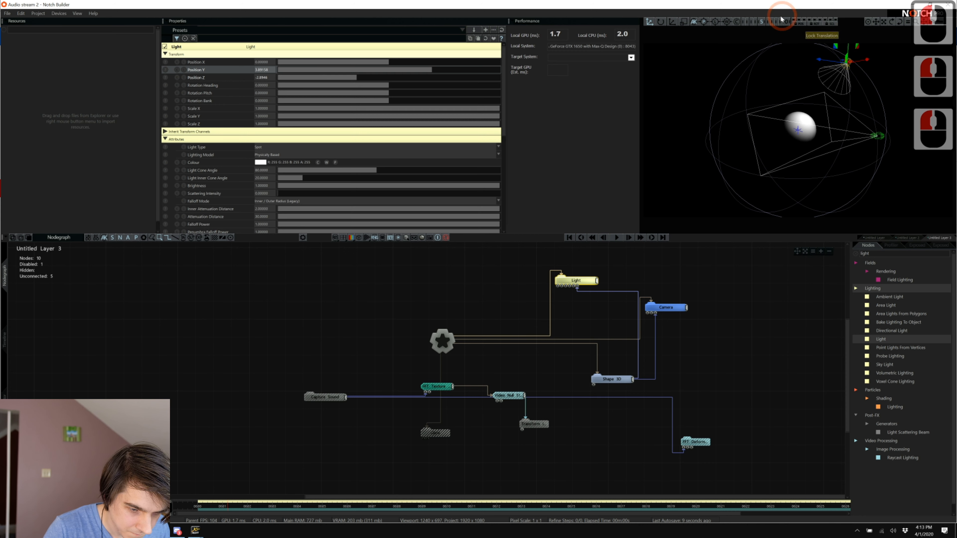
left_click(782, 22)
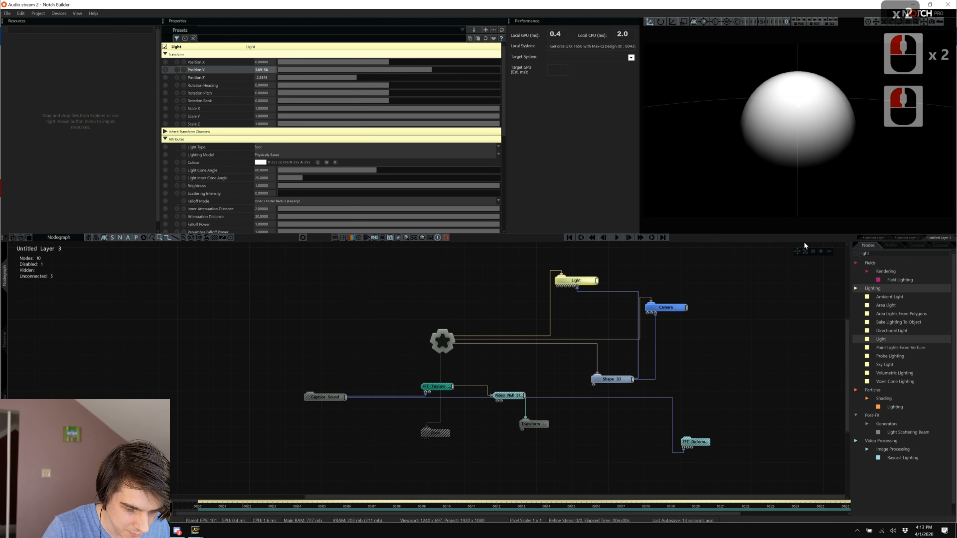
double_click(873, 256)
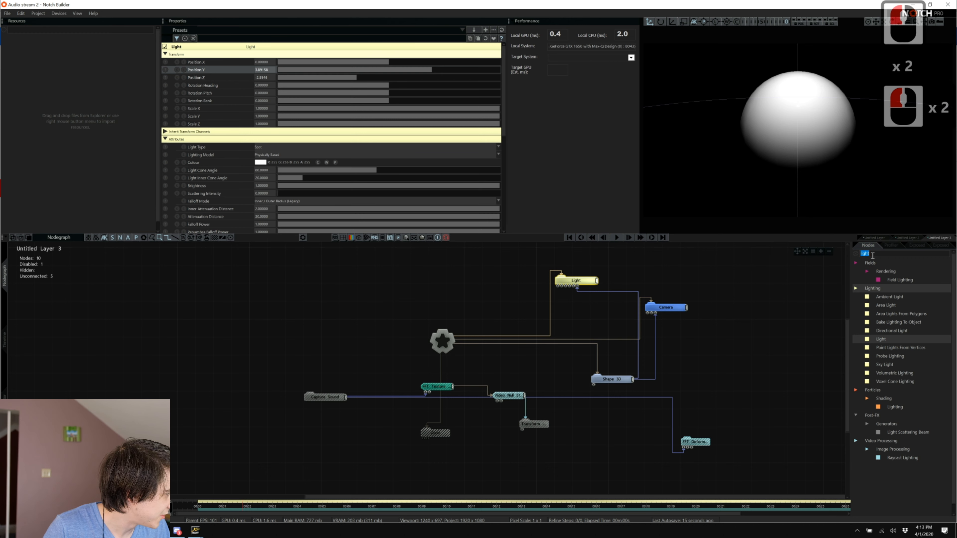
key("BackSpace")
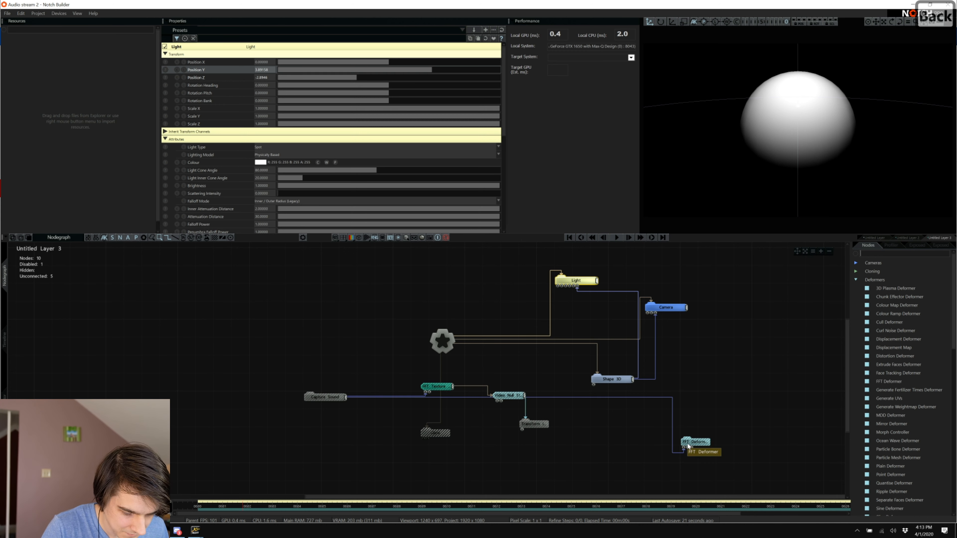
Move the FFT Deform node beside Shape 3D and feed the sphere into it.
left_click_drag(687, 446, 607, 436)
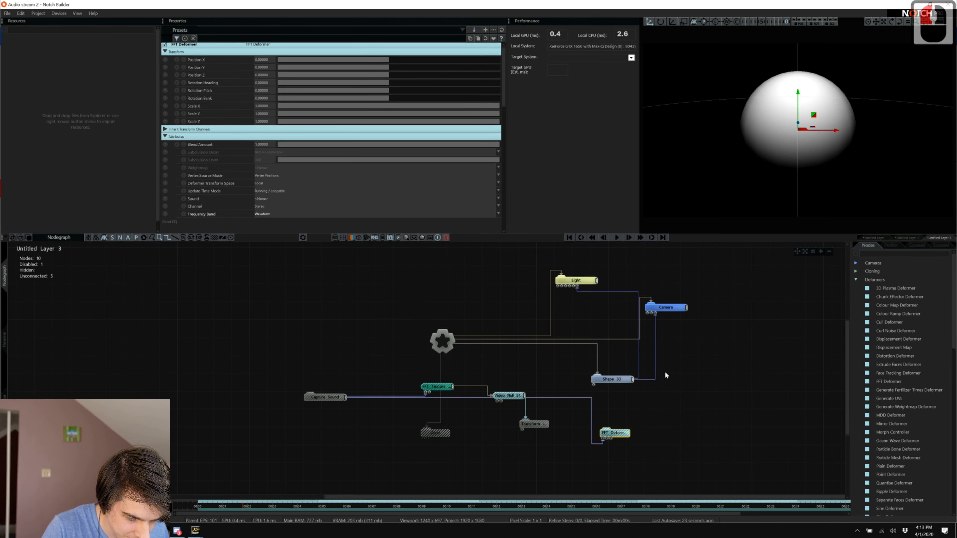
left_click_drag(632, 378, 607, 432)
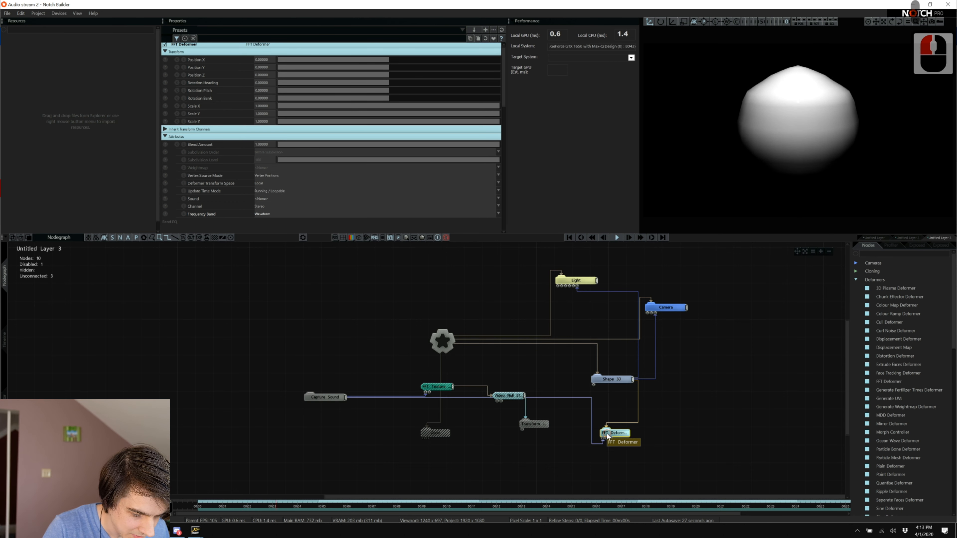
scroll(286, 217, "up", 3)
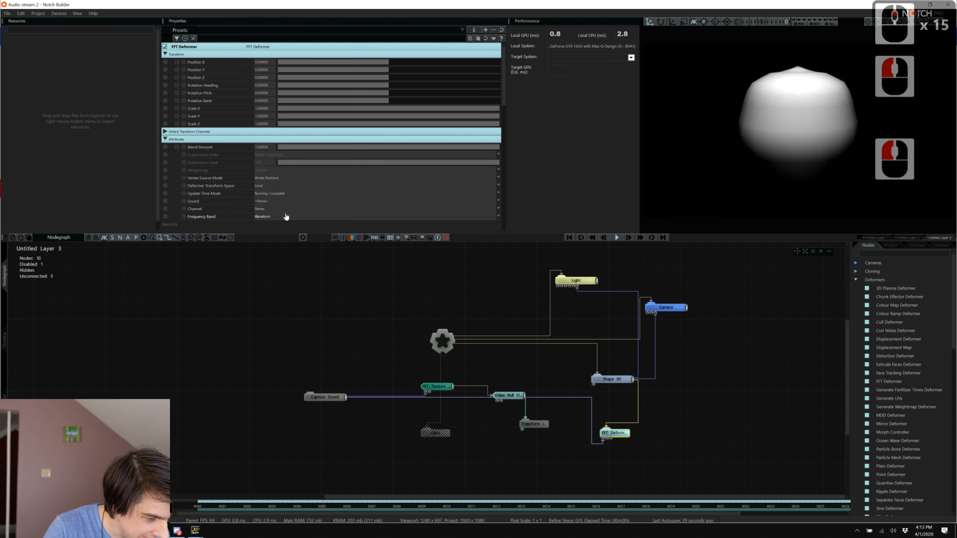
scroll(286, 216, "down", 10)
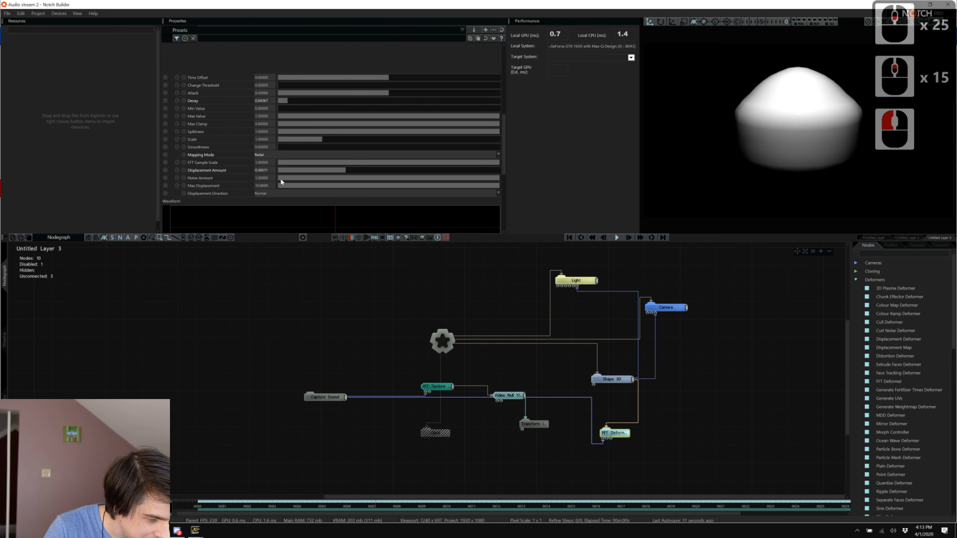
Set the FFT Deformer's displacement direction to Spherical and mapping mode to UV.
left_click(267, 193)
left_click(271, 205)
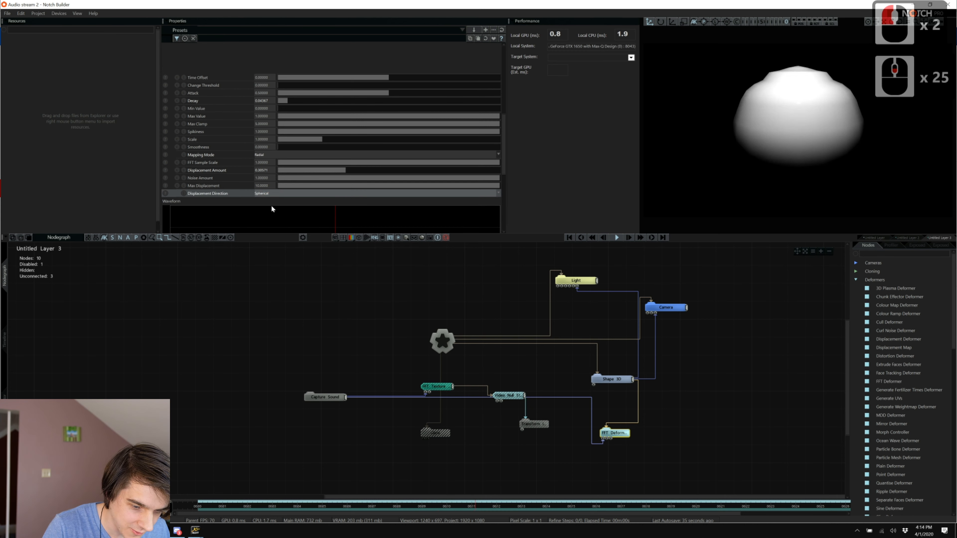
left_click(268, 193)
left_click(270, 207)
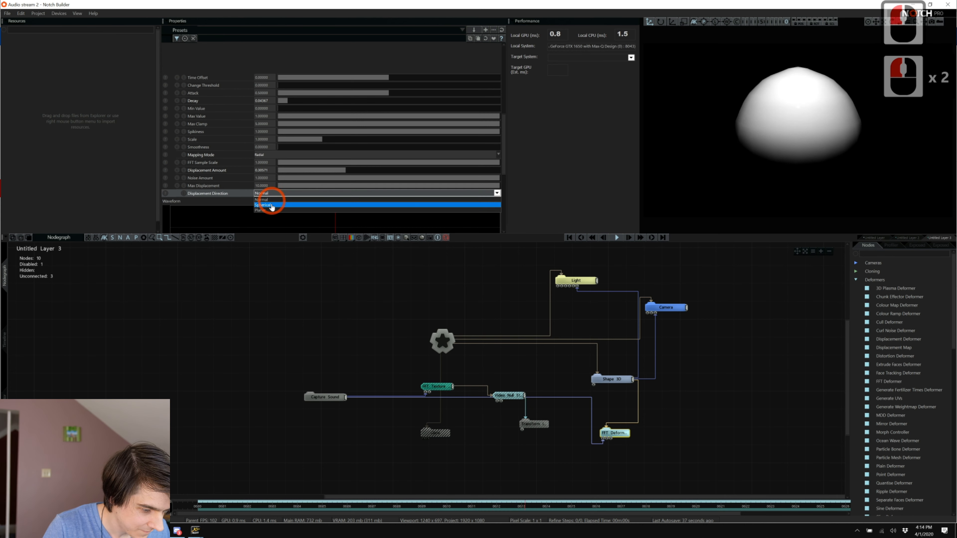
left_click(272, 199)
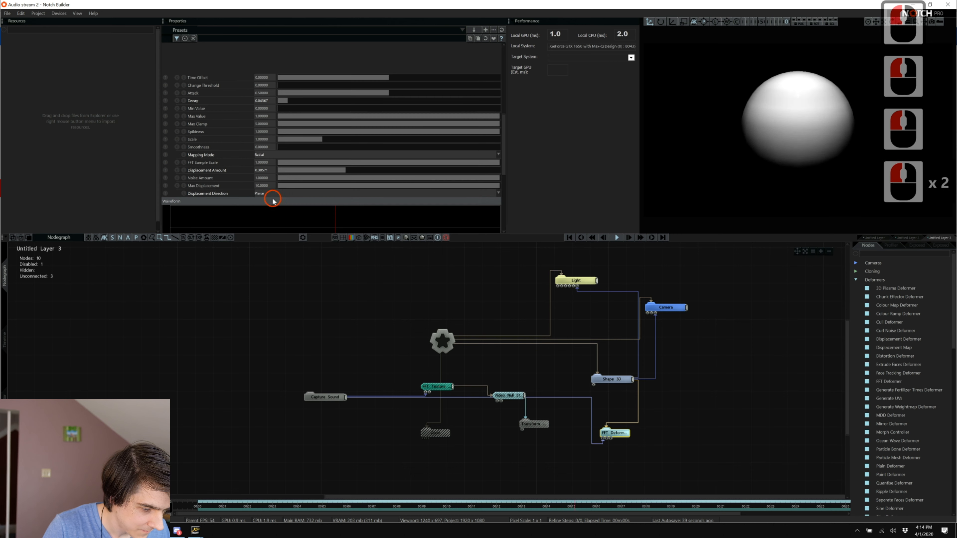
left_click(270, 194)
left_click(270, 204)
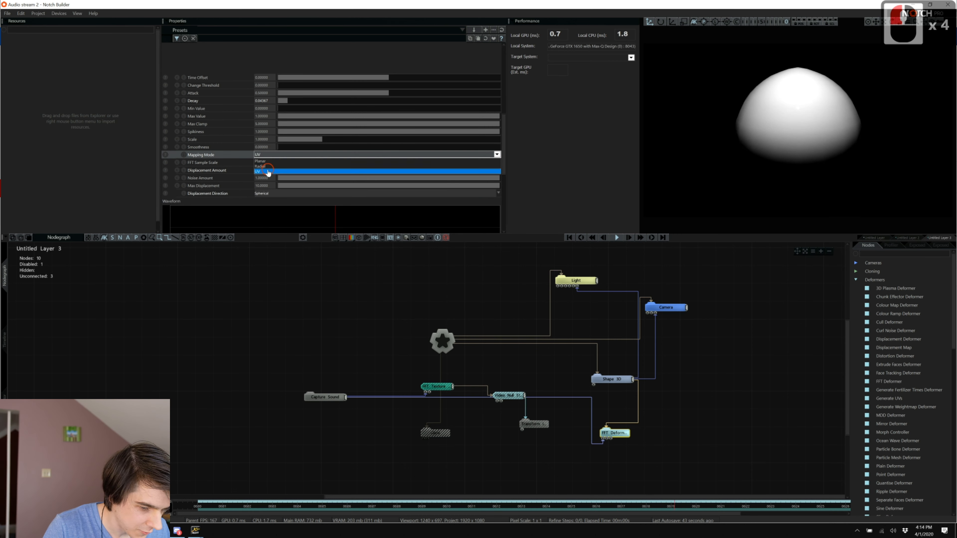
left_click(268, 170)
left_click(269, 157)
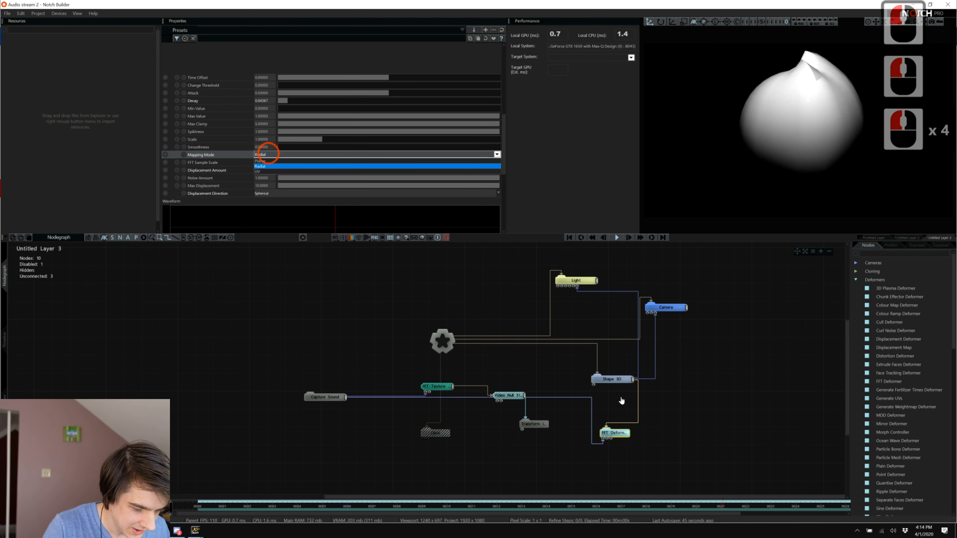
left_click(621, 397)
Disable the FFT Deformer and add a Displacement Map fed by Shape 3D and Video Null, amount about 0.23.
key("ctrl+e")
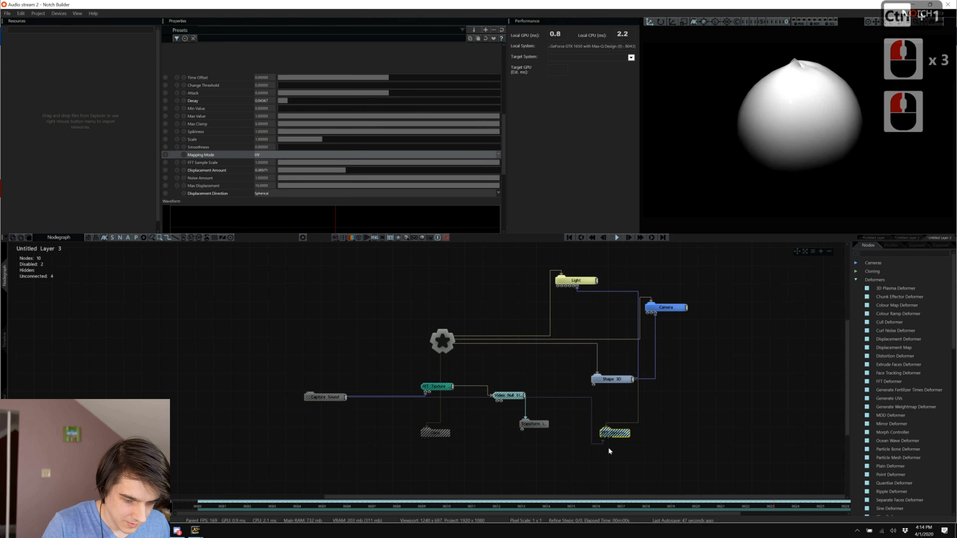
left_click(875, 253)
type("dis")
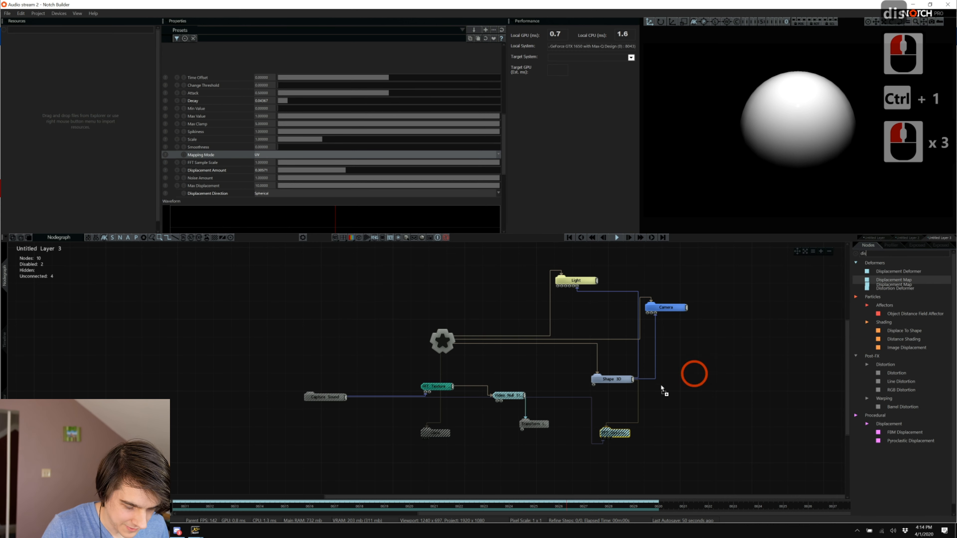
left_click_drag(662, 390, 662, 394)
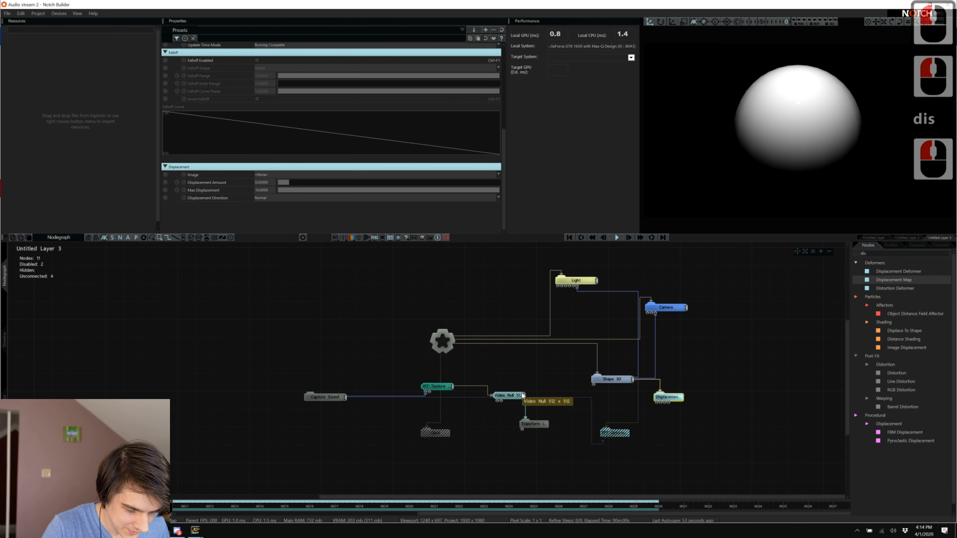
left_click_drag(524, 395, 635, 403)
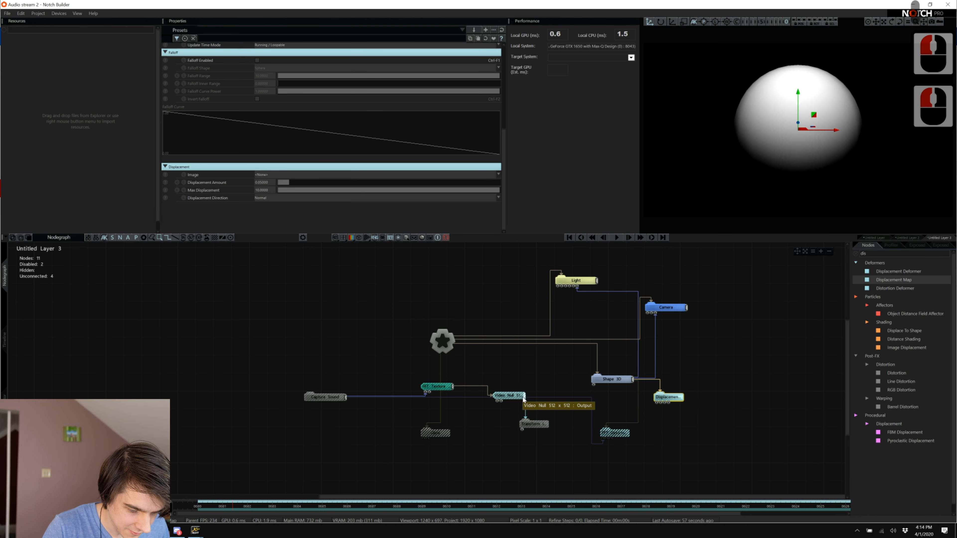
left_click_drag(655, 404, 656, 404)
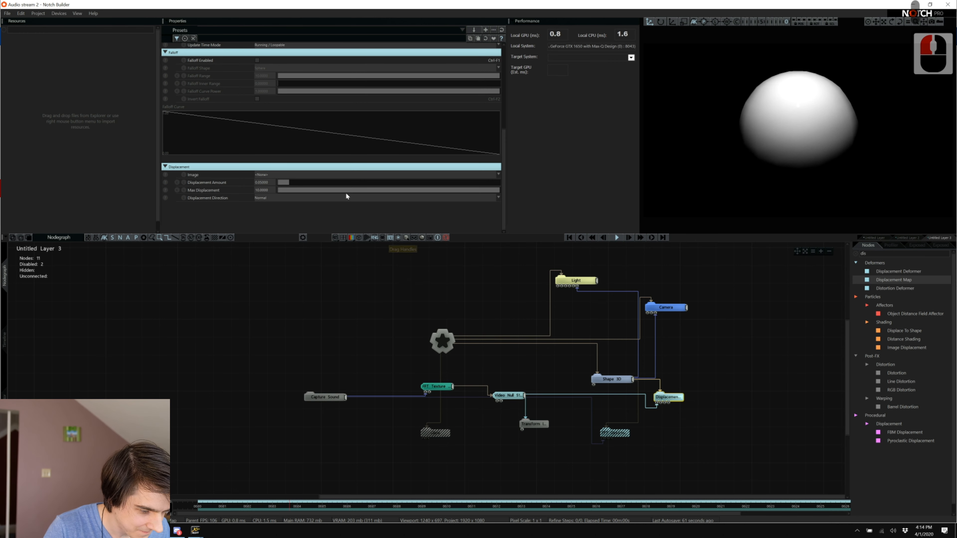
left_click_drag(305, 181, 330, 182)
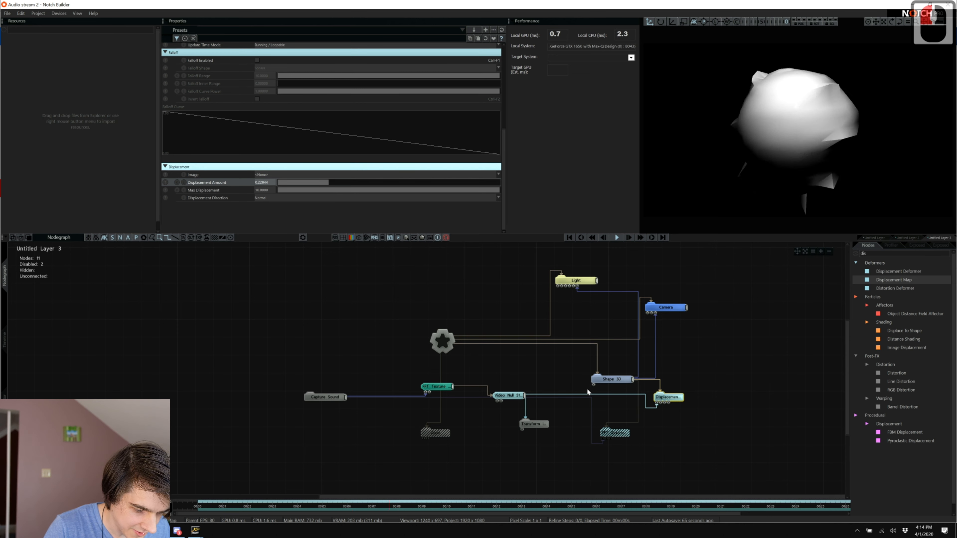
Set the Shape 3D sphere's Subdivisions X and Y to 100.
left_click(610, 379)
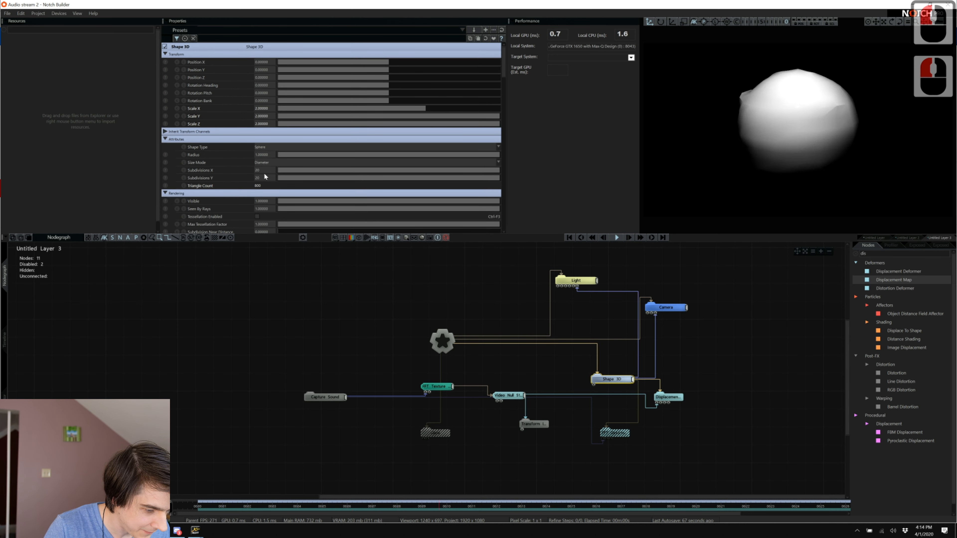
double_click(257, 170)
type("500")
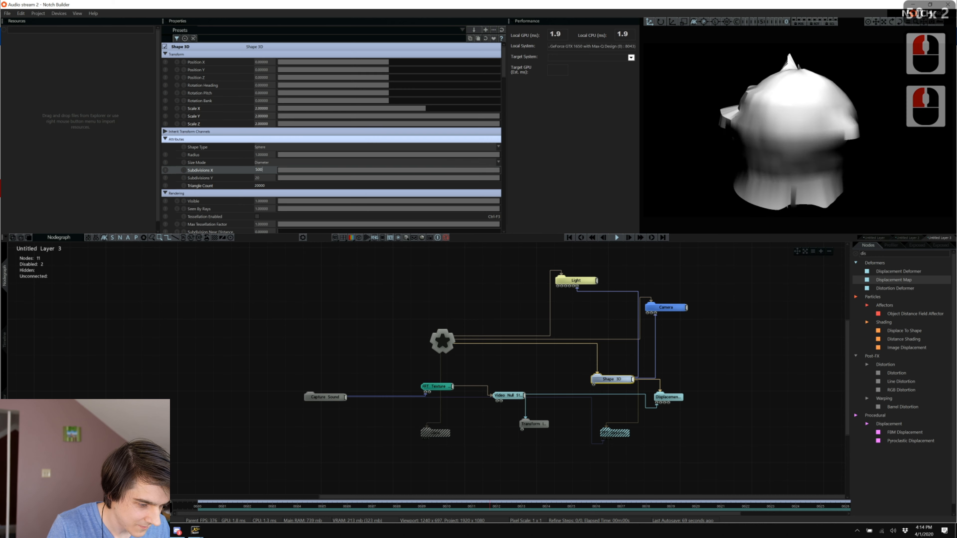
key("BackSpace")
key("BackSpace")
key("BackSpace")
key("BackSpace")
type("100")
key("Tab")
type("100")
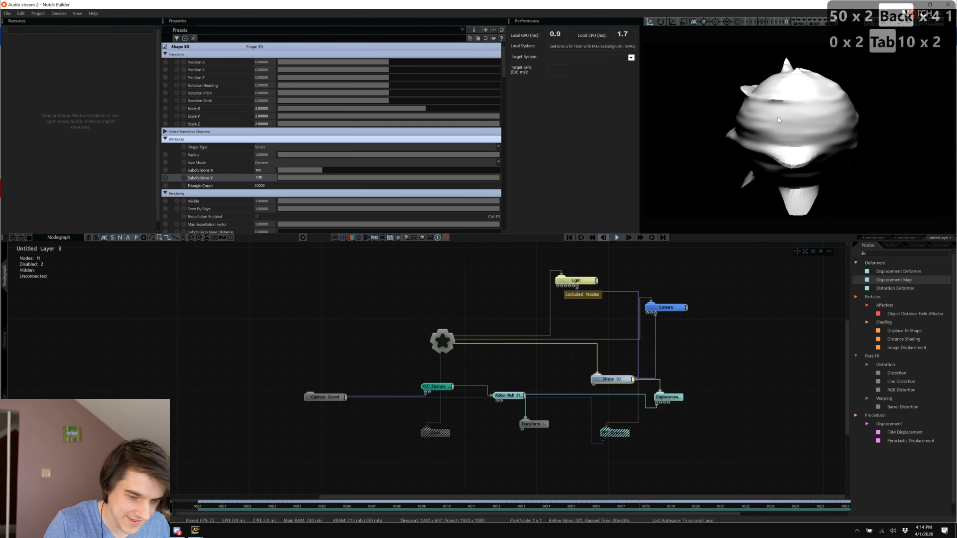
left_click(784, 334)
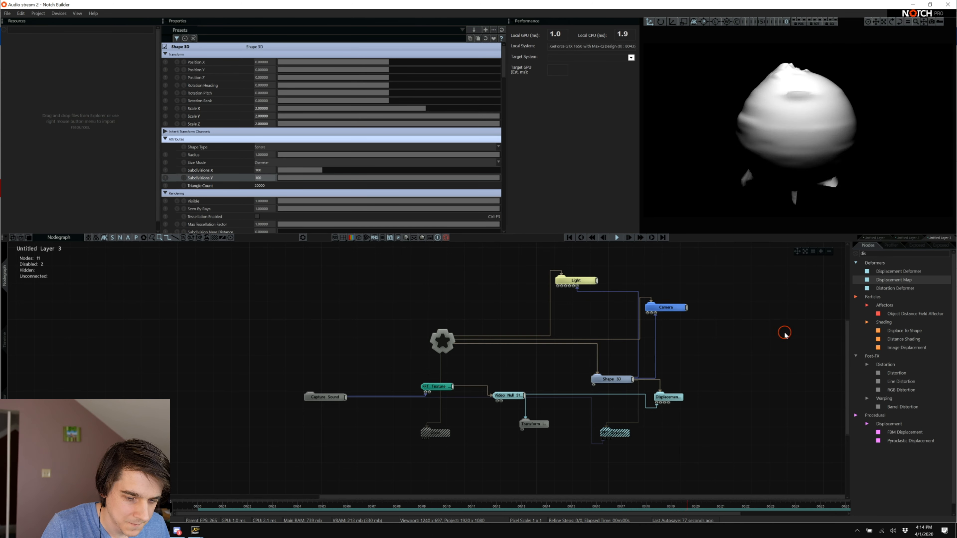
Raise the Displacement Map's amount to about 0.6.
left_click(871, 252)
left_click(730, 359)
left_click(664, 396)
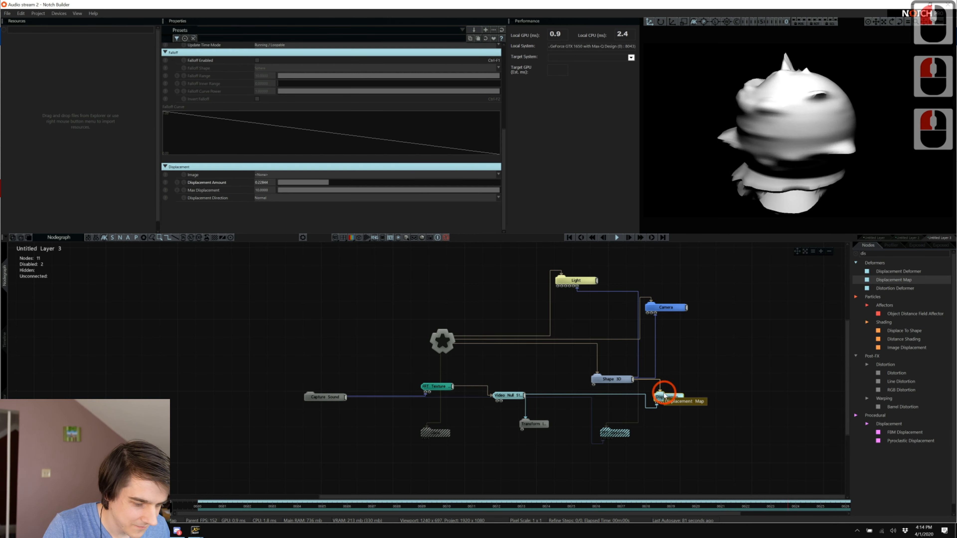
left_click(359, 180)
left_click_drag(357, 180, 403, 187)
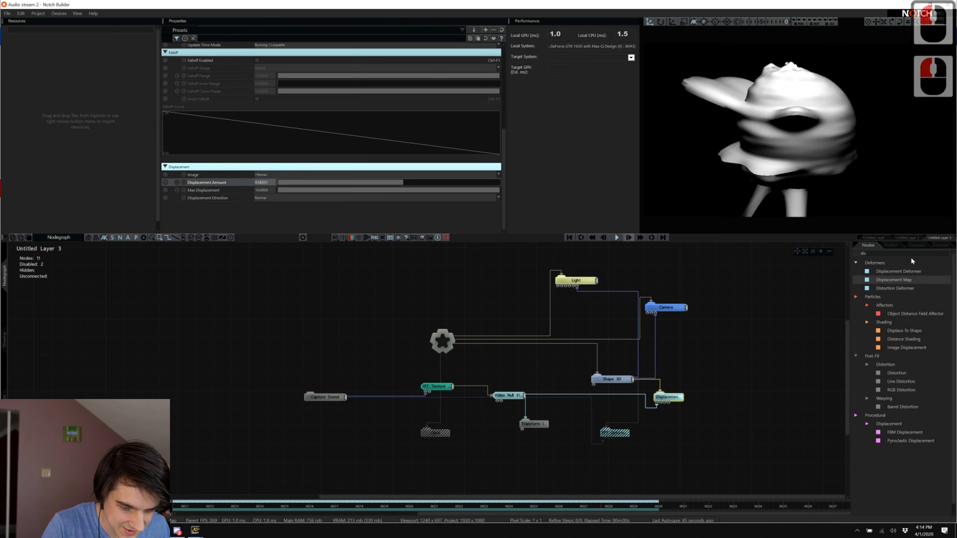
Replace the node search text with 'glitch'.
double_click(899, 252)
key("BackSpace")
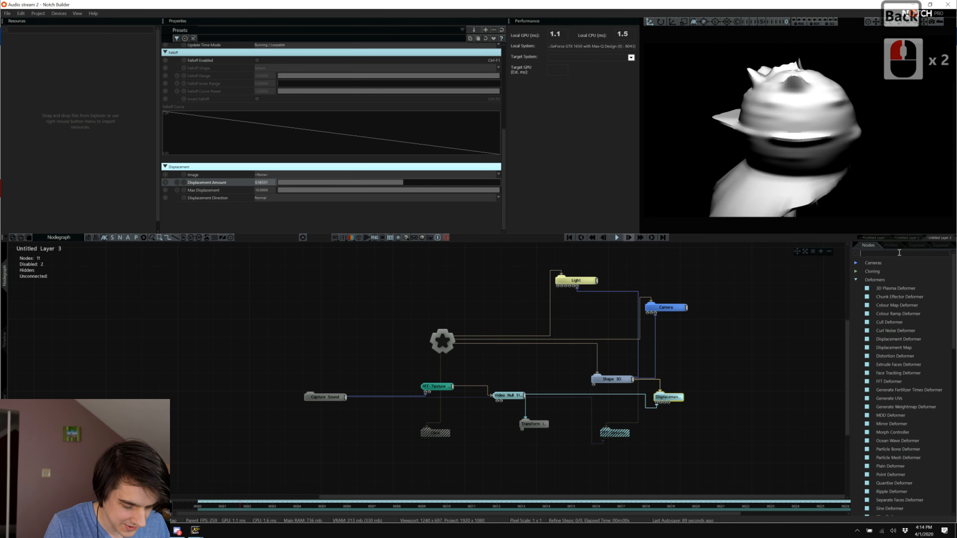
type("dis")
key("BackSpace")
key("BackSpace")
key("BackSpace")
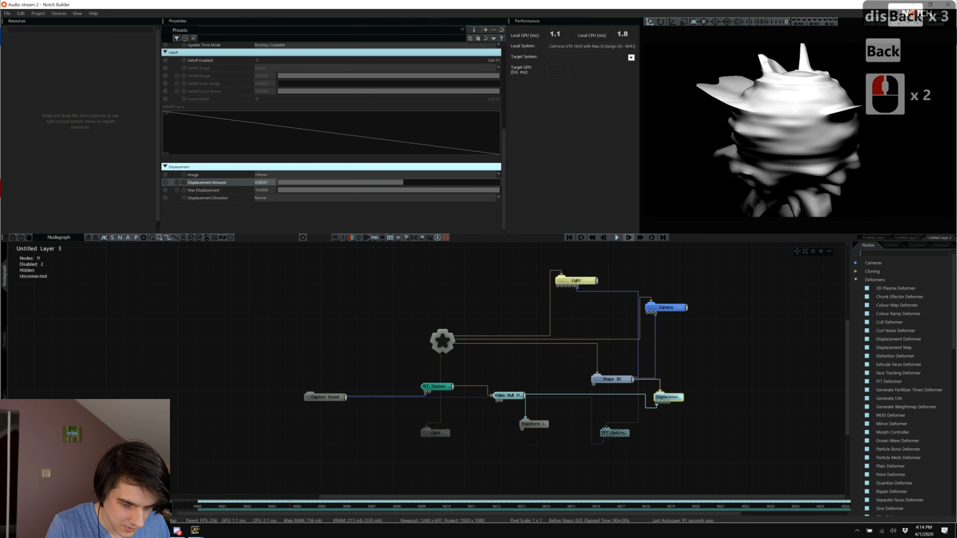
key("BackSpace")
type("glitch")
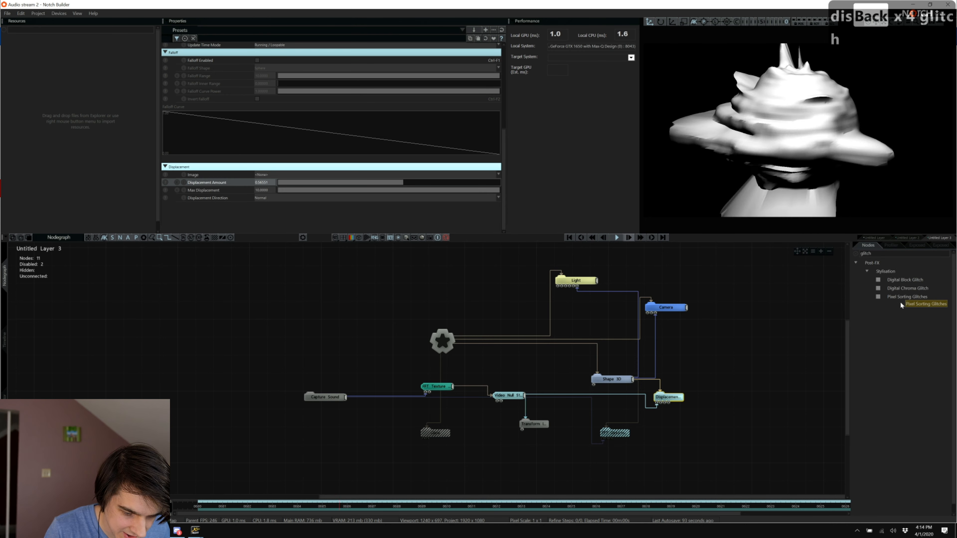
Add a Digital Chroma Glitch node linked to the root and expand its parameters.
left_click_drag(905, 287, 358, 332)
key("ctrl+r")
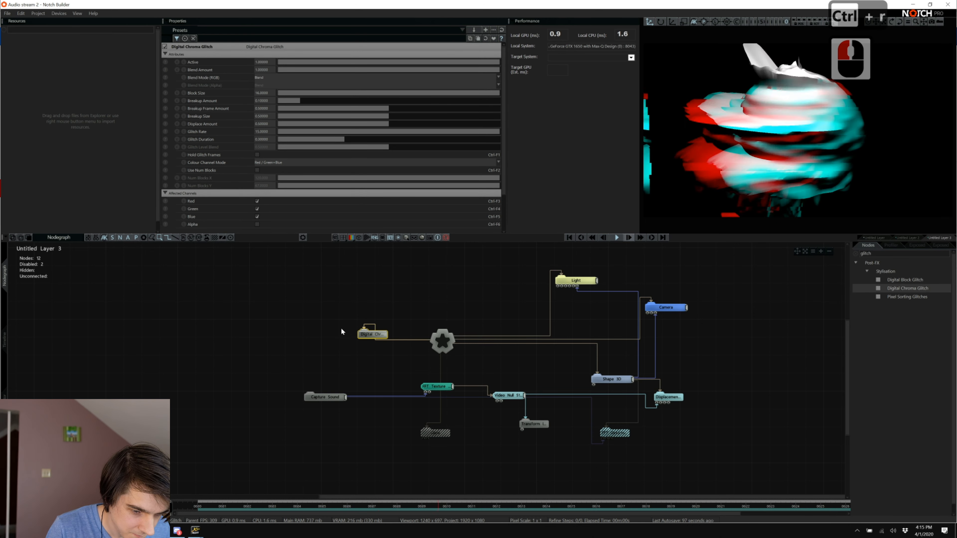
double_click(372, 334)
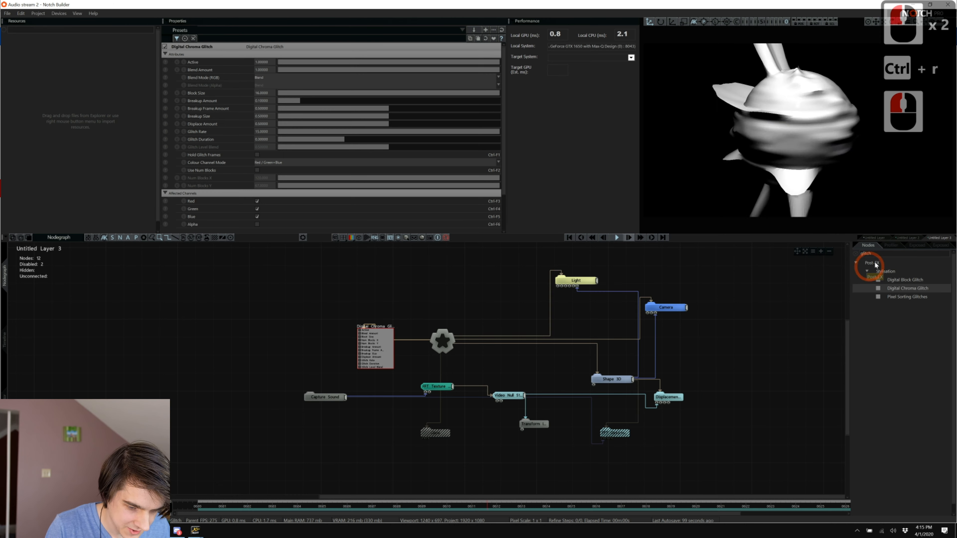
Add a Sound Modifier node fed by Capture Sound.
type("sound")
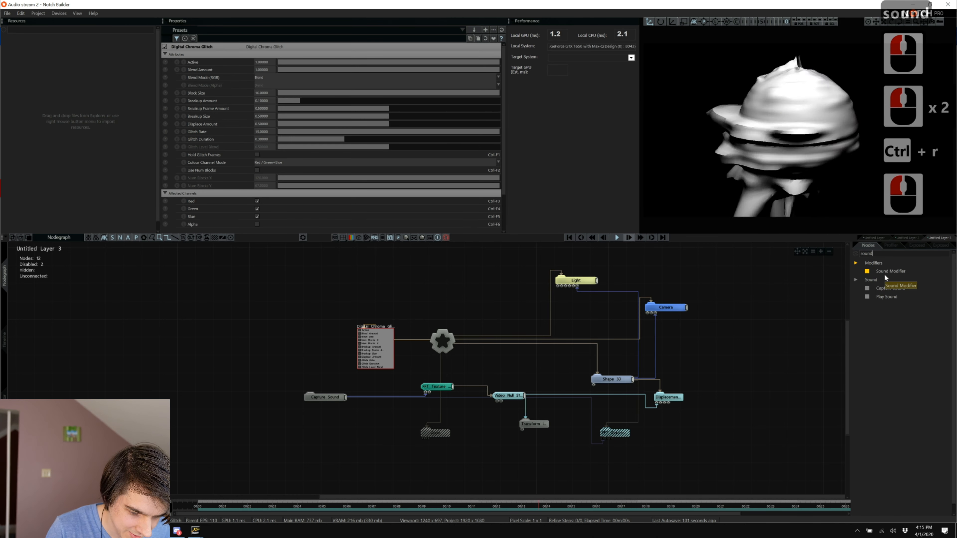
left_click_drag(885, 272, 269, 328)
left_click_drag(322, 432, 322, 431)
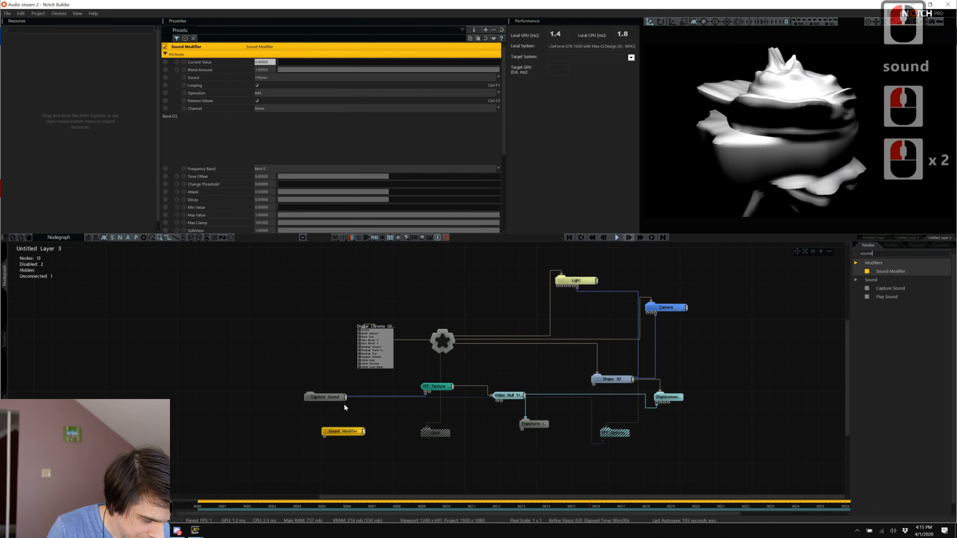
left_click_drag(345, 397, 364, 353)
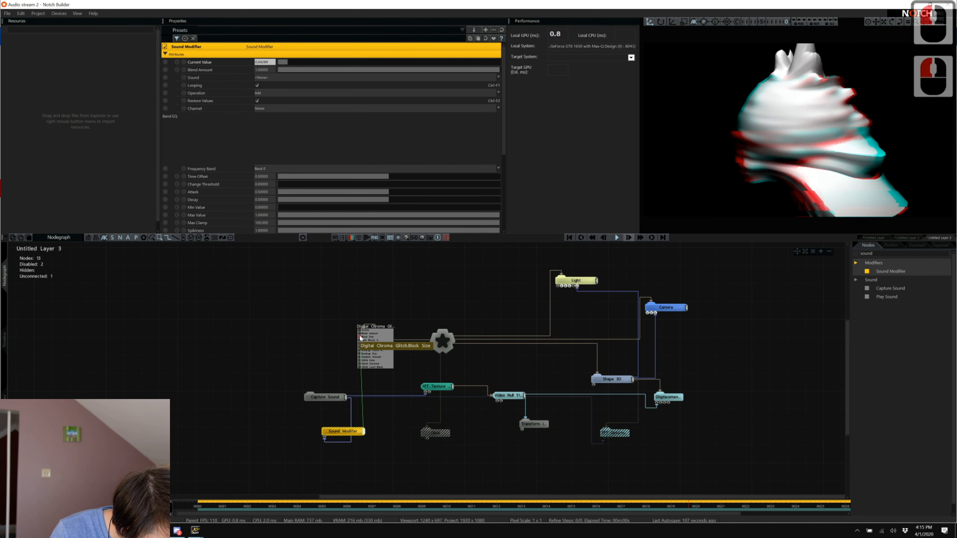
left_click(378, 342)
left_click(334, 431)
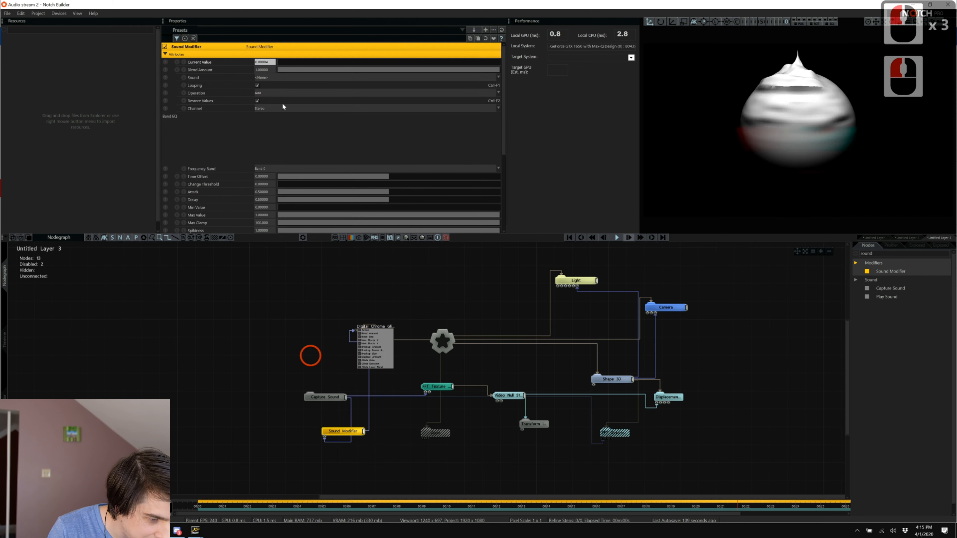
Set the Sound Modifier to Replace, Waveform frequency band, and Decay about 0.07.
left_click(267, 93)
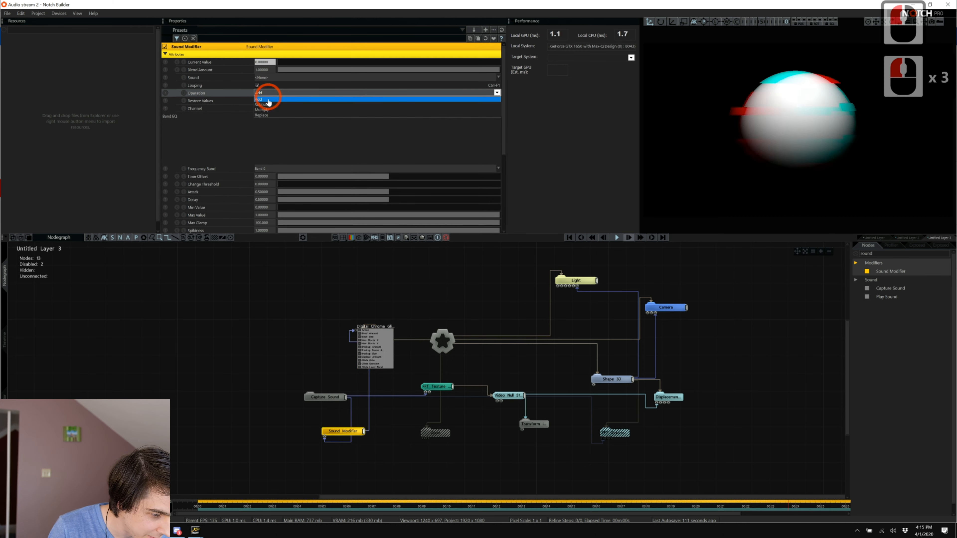
left_click(269, 115)
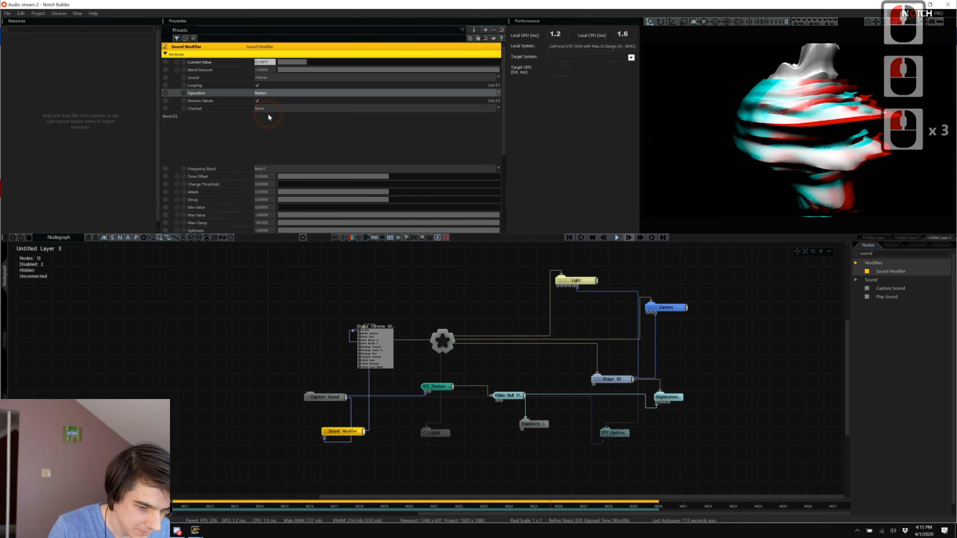
scroll(272, 113, "down", 5)
left_click(273, 129)
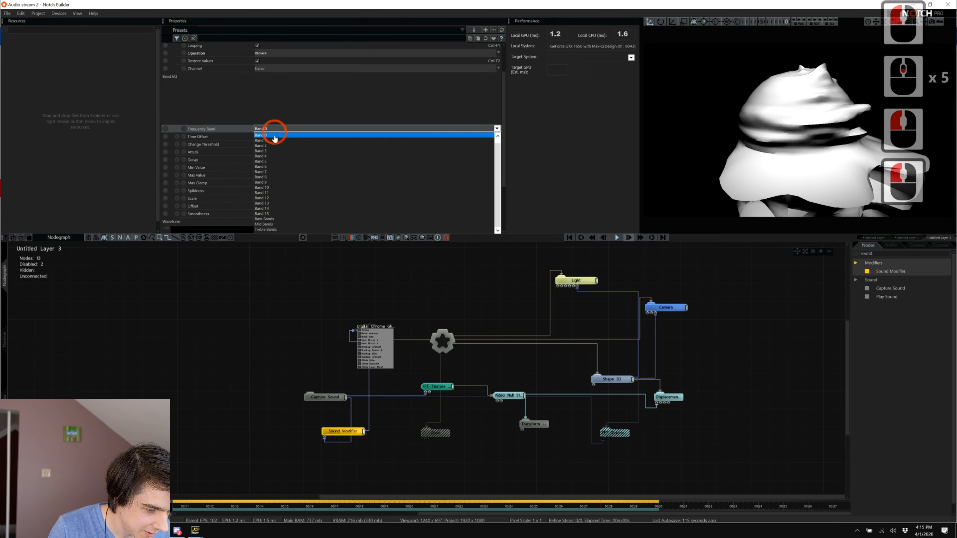
scroll(274, 138, "up", 9)
left_click(270, 139)
scroll(273, 144, "up", 4)
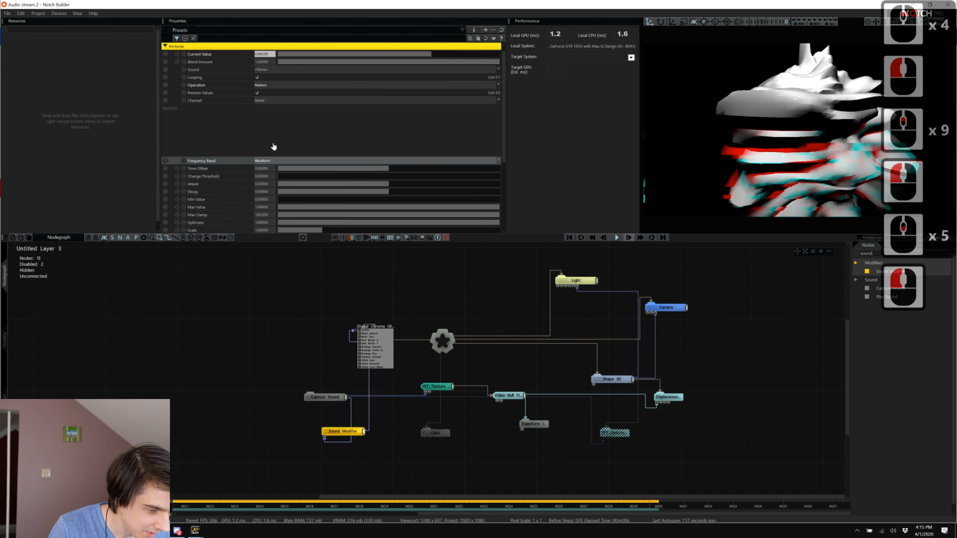
scroll(274, 147, "up", 9)
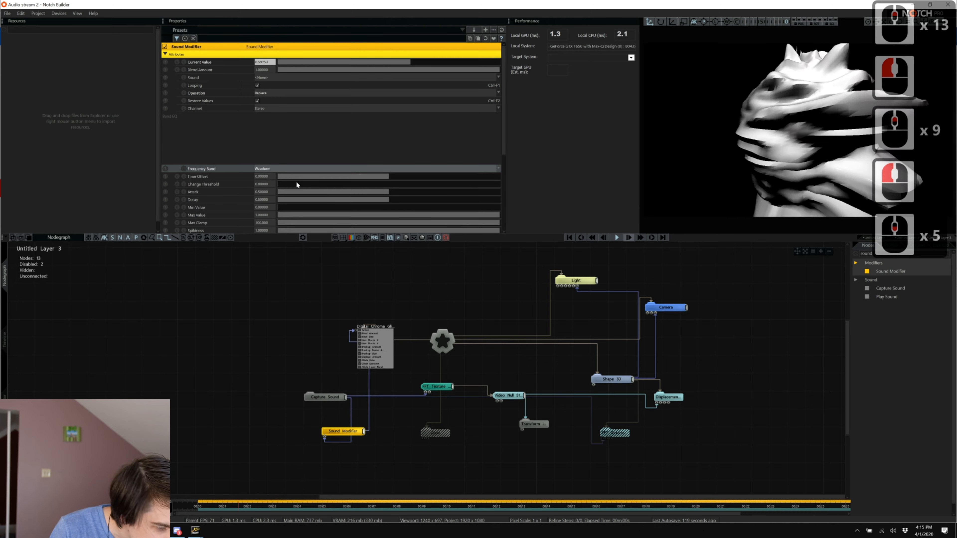
left_click_drag(326, 199, 277, 201)
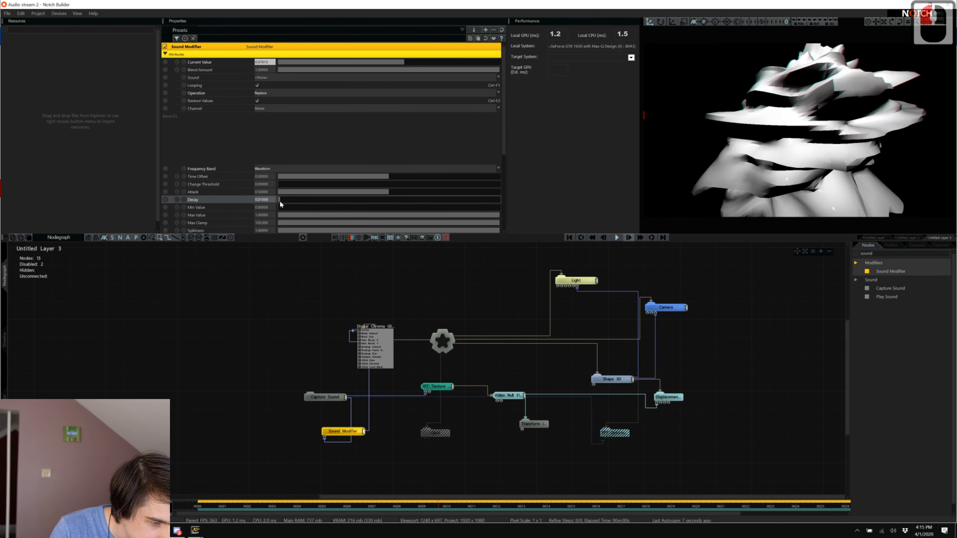
scroll(274, 126, "down", 13)
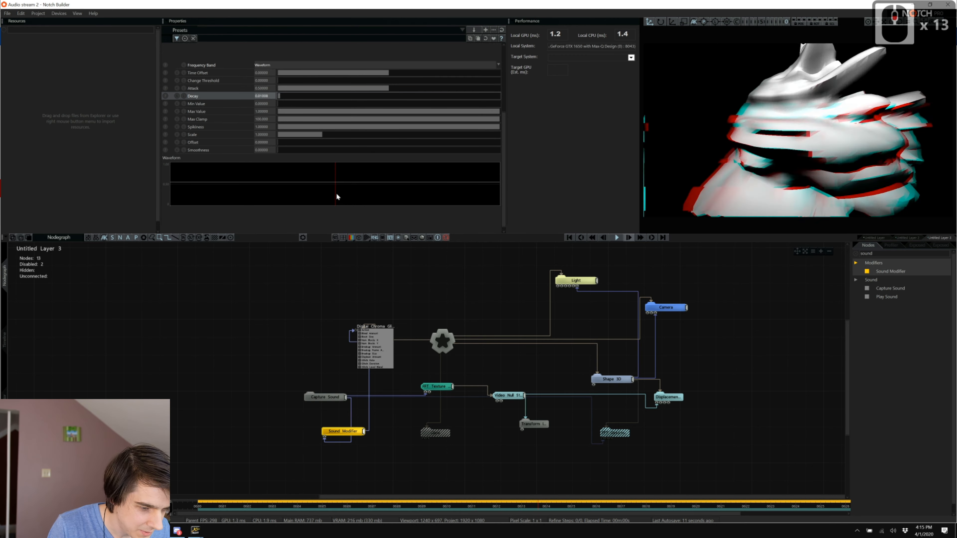
Play 'Destroy Them With Lazers' from the Spotify playlist and return to Notch Builder.
key("alt+Tab")
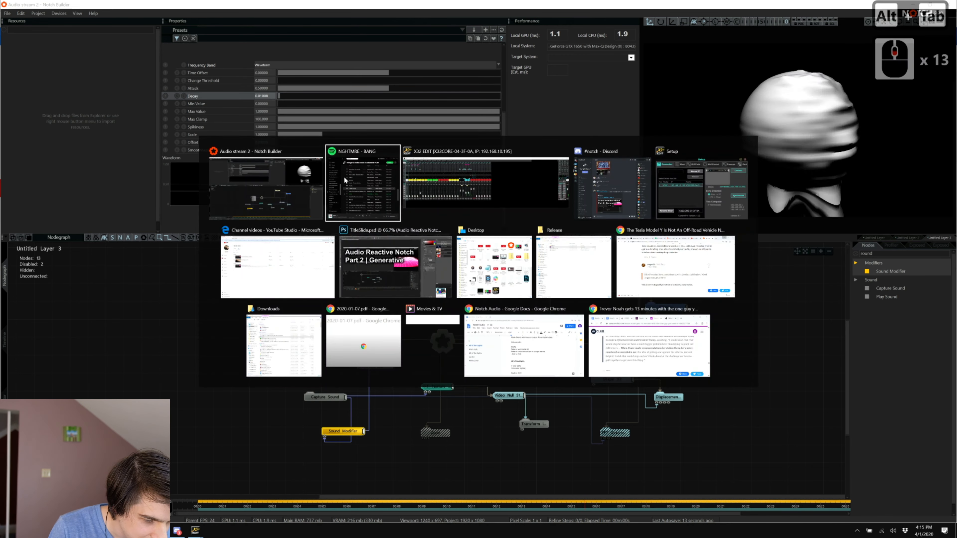
scroll(409, 187, "up", 1)
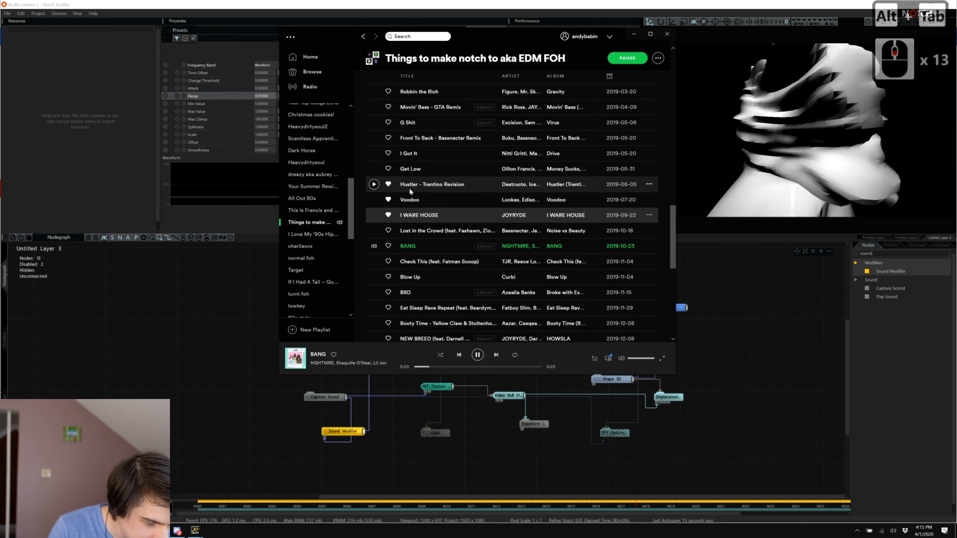
scroll(400, 178, "up", 3)
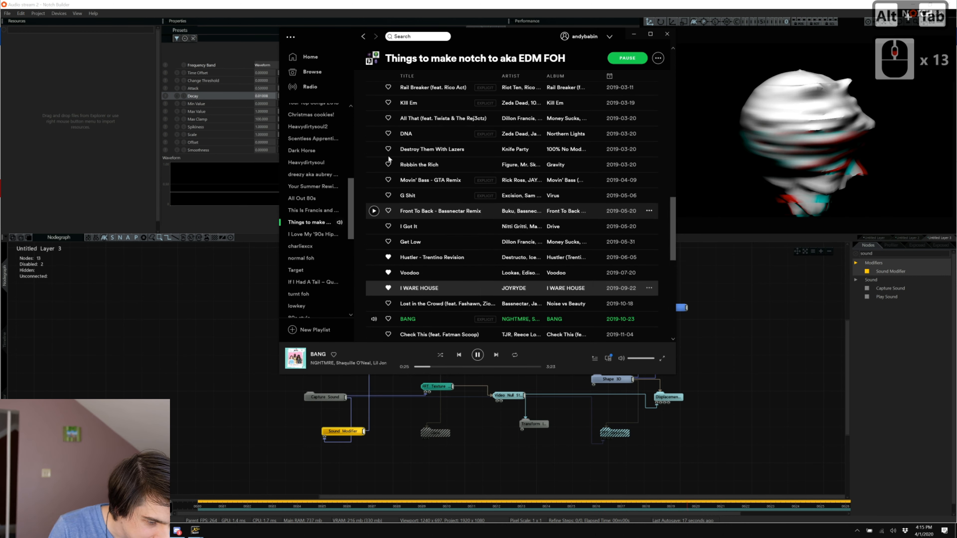
left_click(375, 149)
key("alt+Tab")
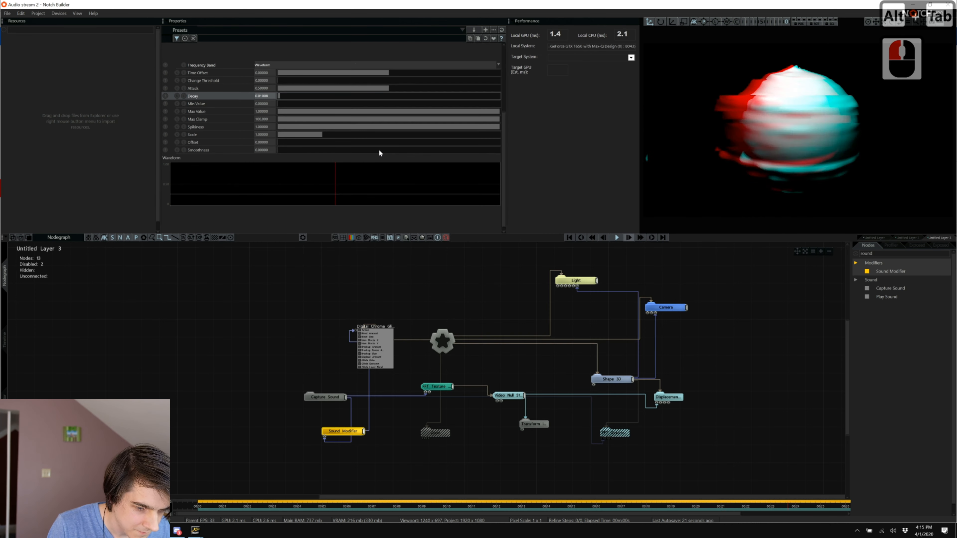
Try Treble Bands, then set the Sound Modifier's frequency band to Bass Bands.
left_click(269, 66)
left_click(276, 108)
scroll(271, 173, "down", 14)
left_click(271, 171)
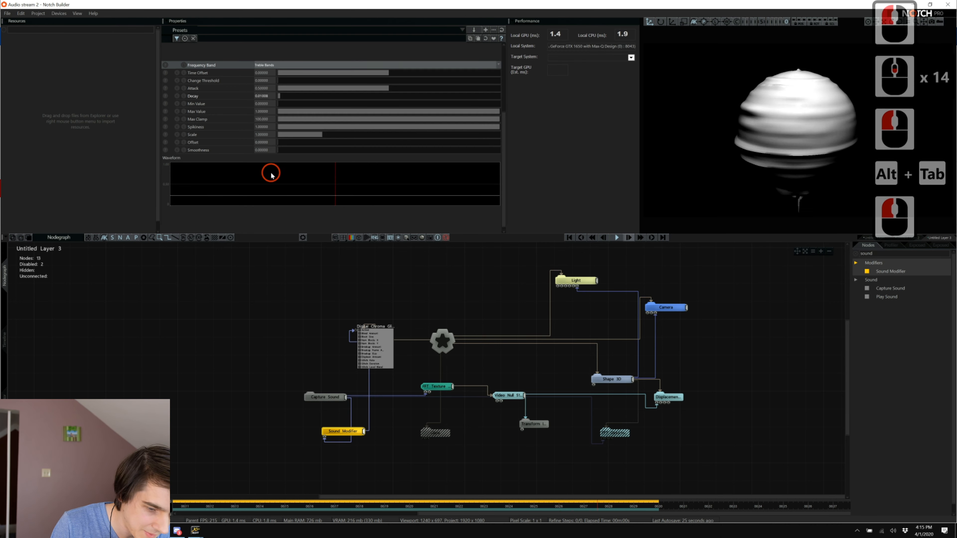
left_click(265, 67)
left_click(267, 160)
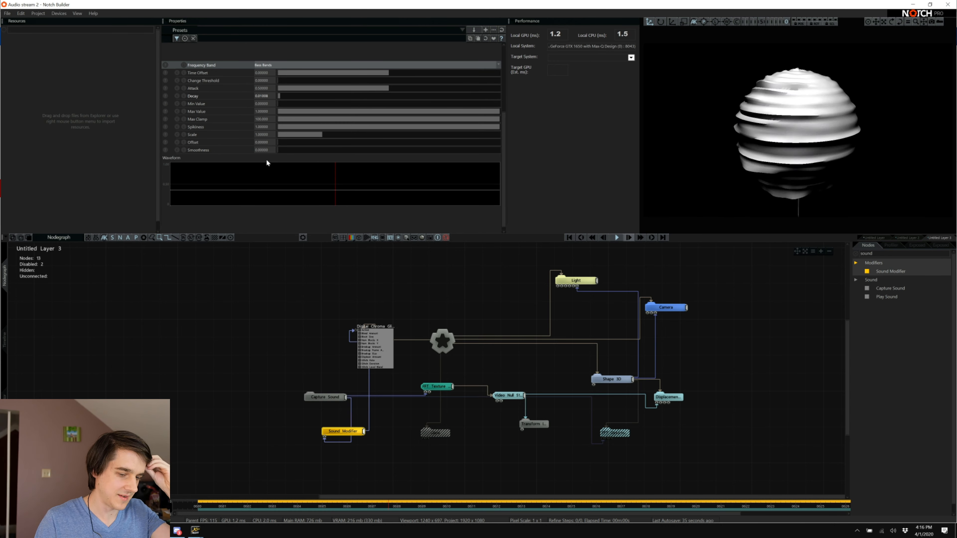
Collapse the expanded Digital Chroma Glitch and Light nodes.
double_click(572, 280)
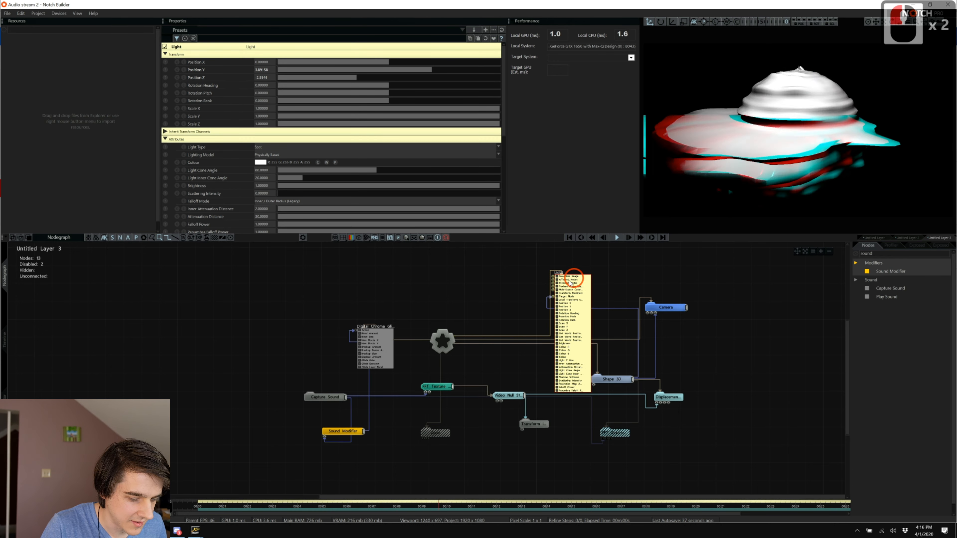
double_click(342, 431)
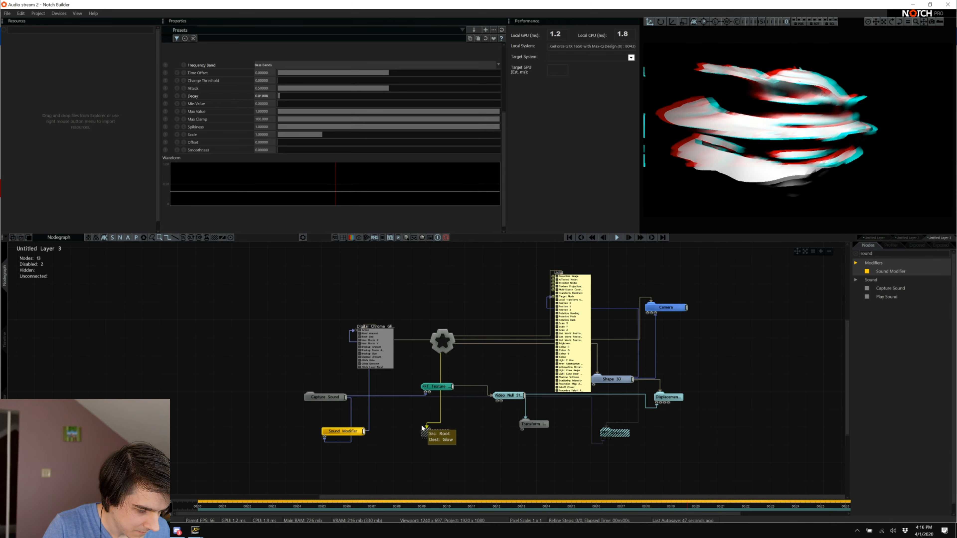
left_click(397, 378)
double_click(379, 349)
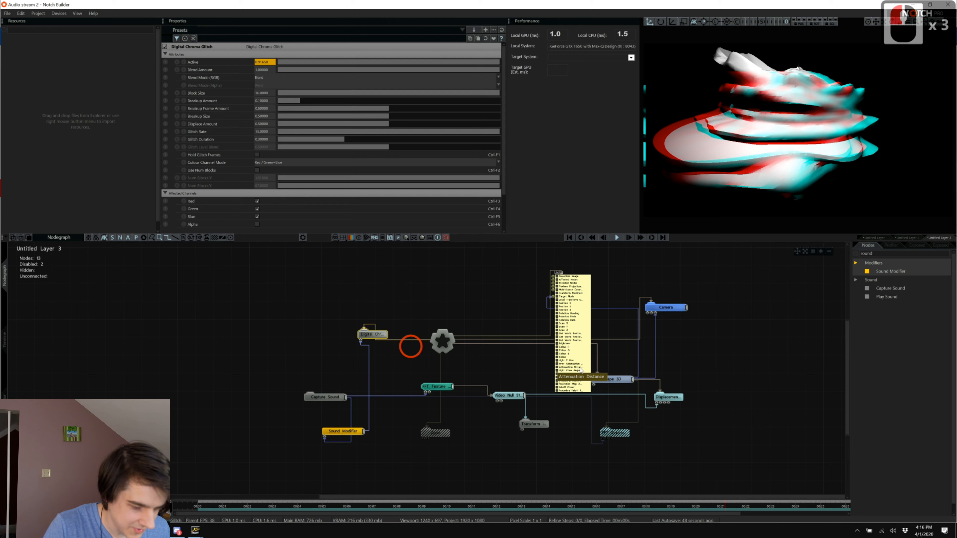
double_click(577, 350)
left_click(575, 354)
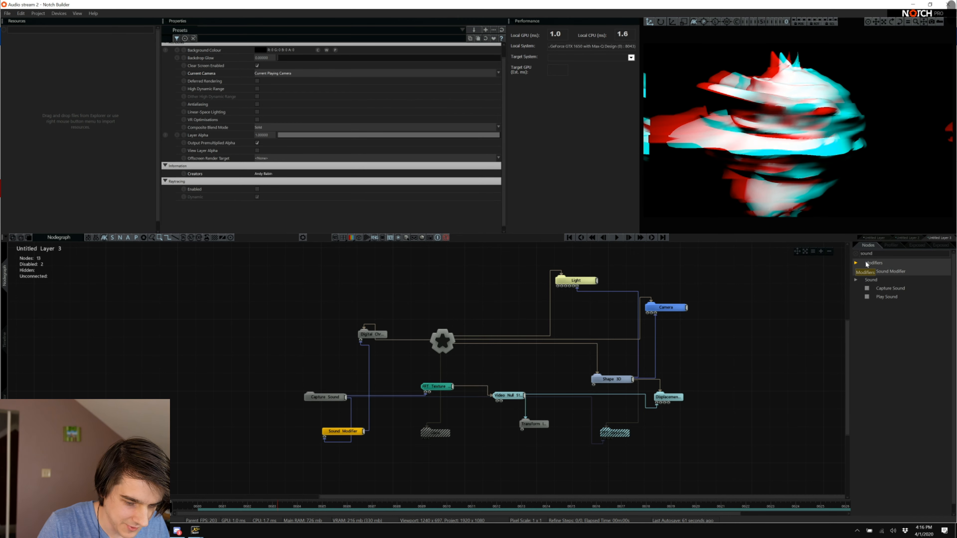
left_click(909, 237)
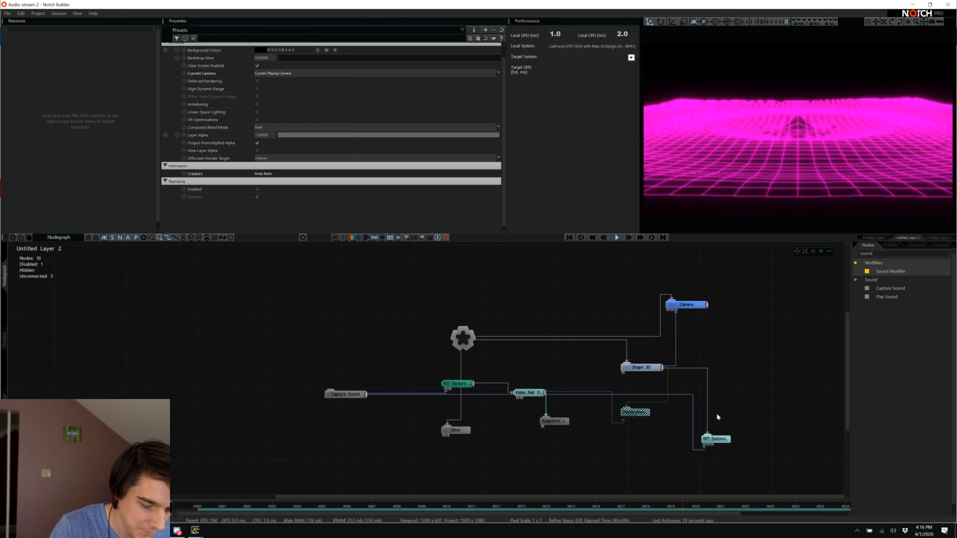
left_click(722, 439)
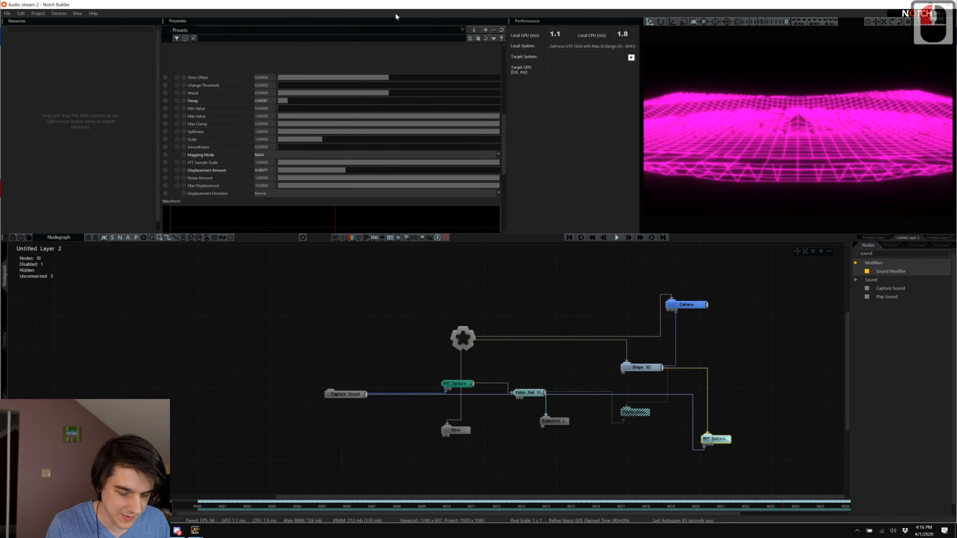
left_click(930, 238)
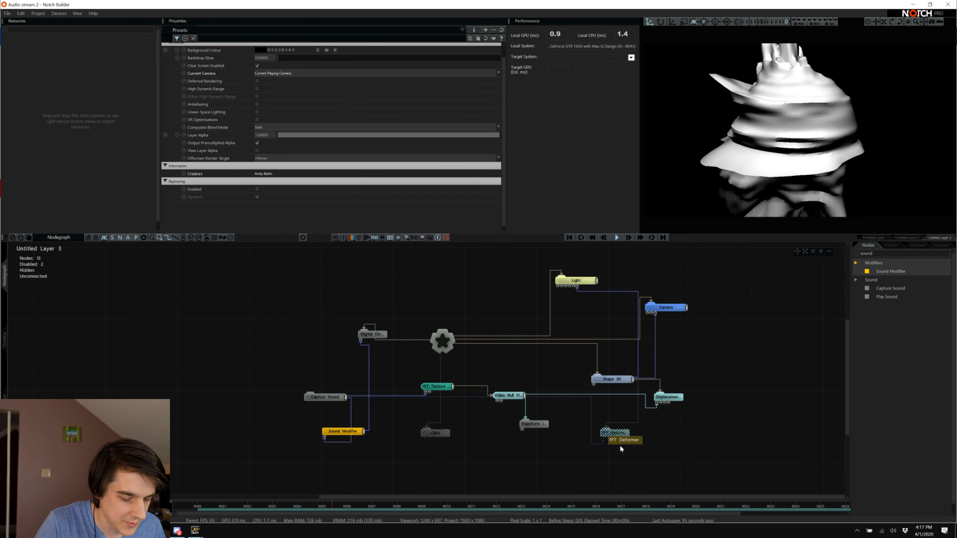
Nudge the Displacement node slightly down and left, closer to the Shape 3D sphere.
left_click(615, 431)
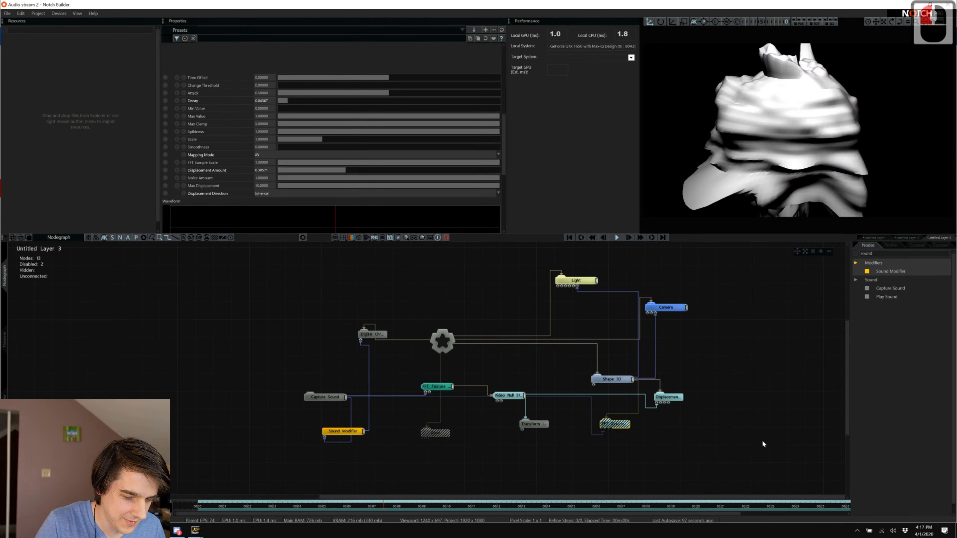
left_click(839, 299)
left_click(713, 366)
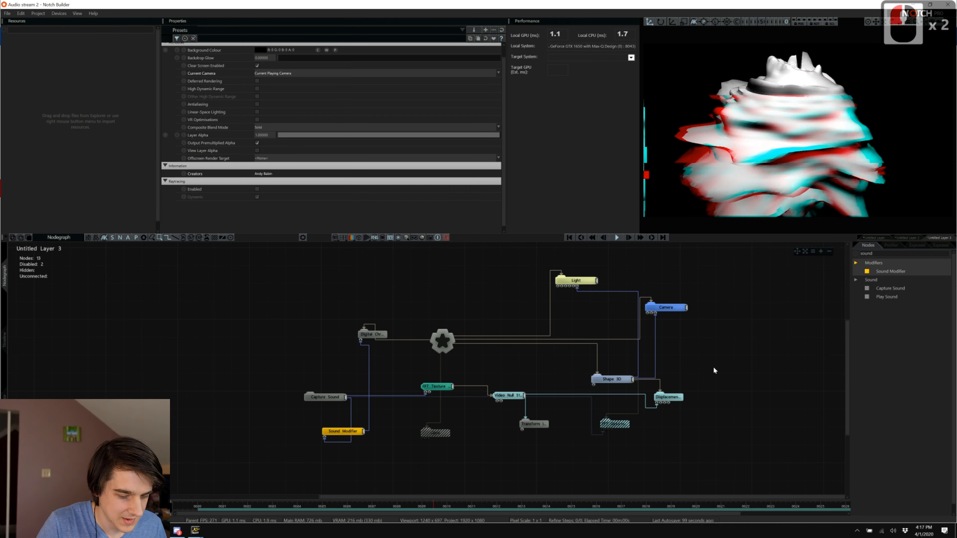
left_click(675, 397)
left_click_drag(676, 398, 666, 407)
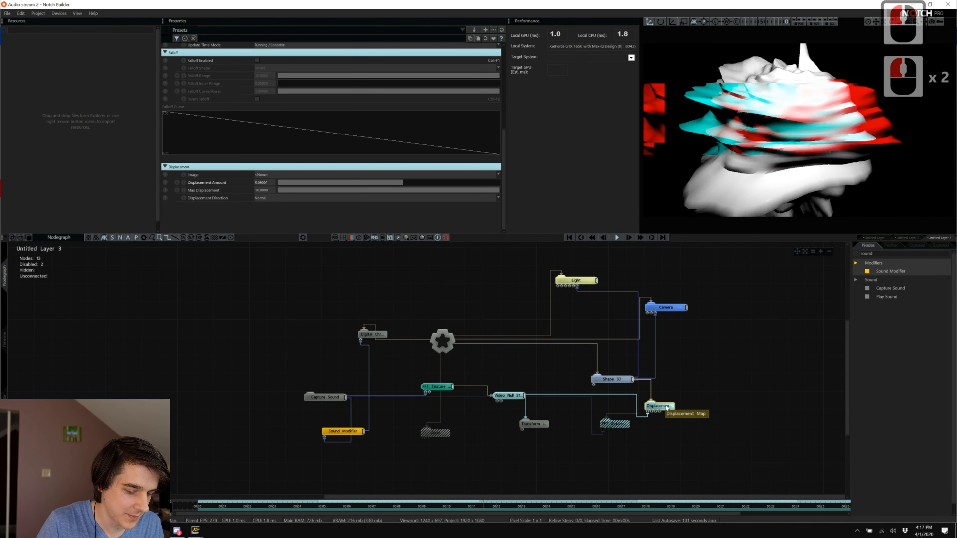
left_click(612, 379)
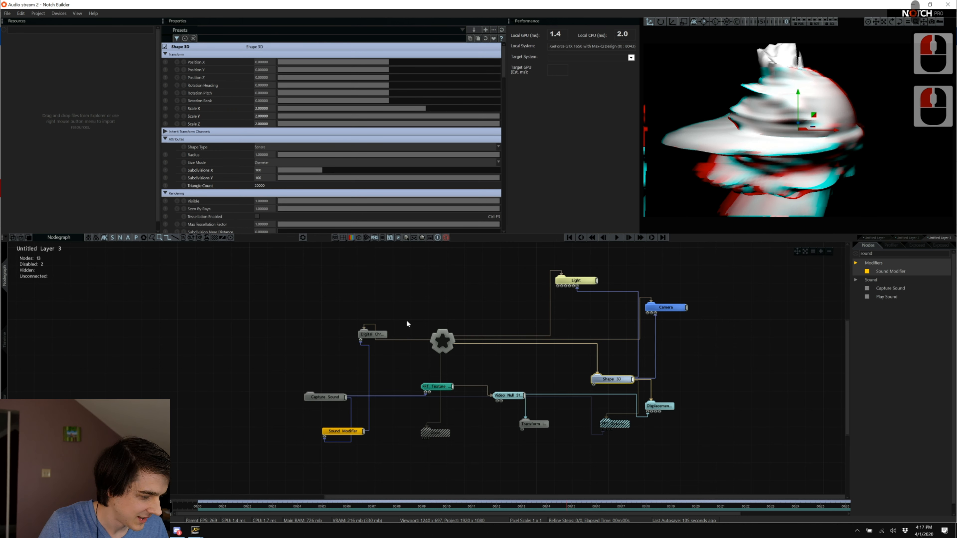
Insert Untitled Layer 4 from the timeline's layer menu and view its empty node graph.
left_click(5, 341)
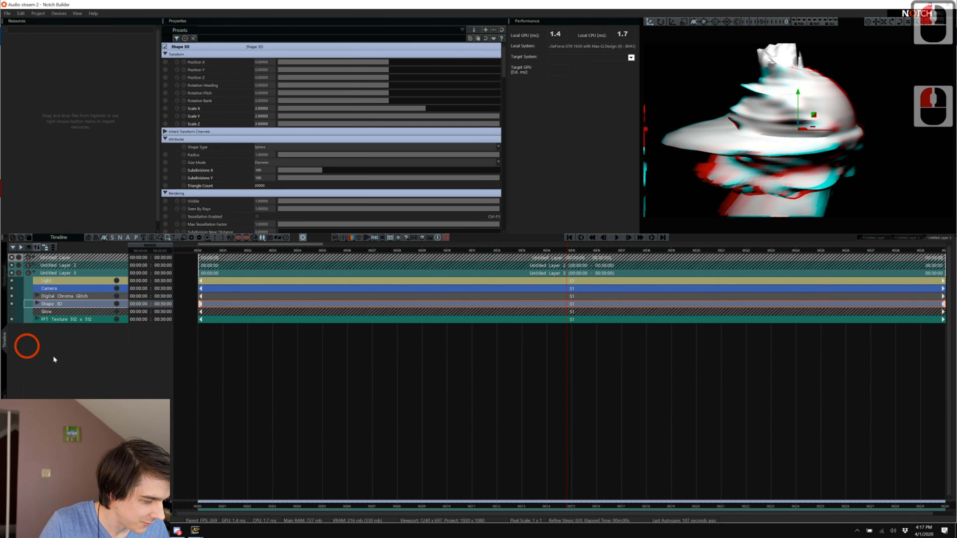
right_click(54, 360)
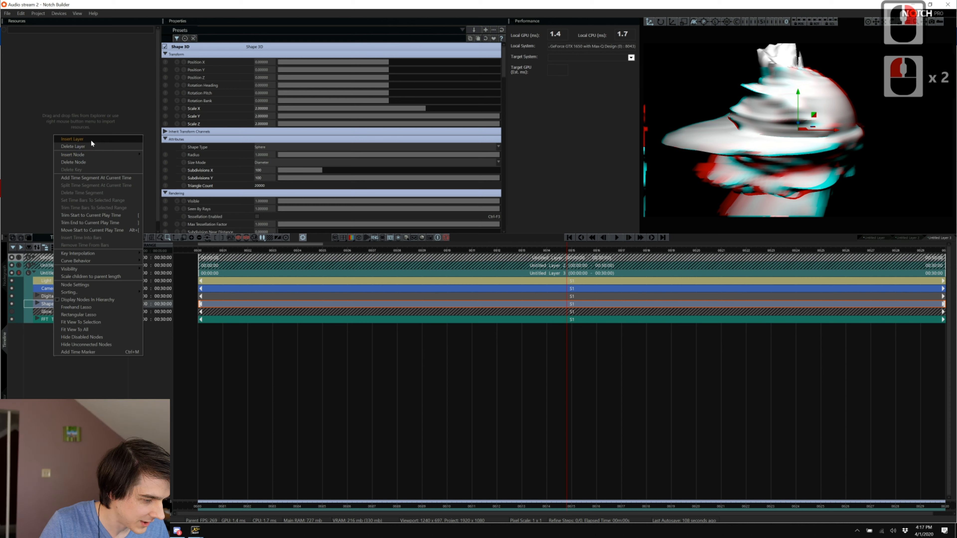
left_click(90, 139)
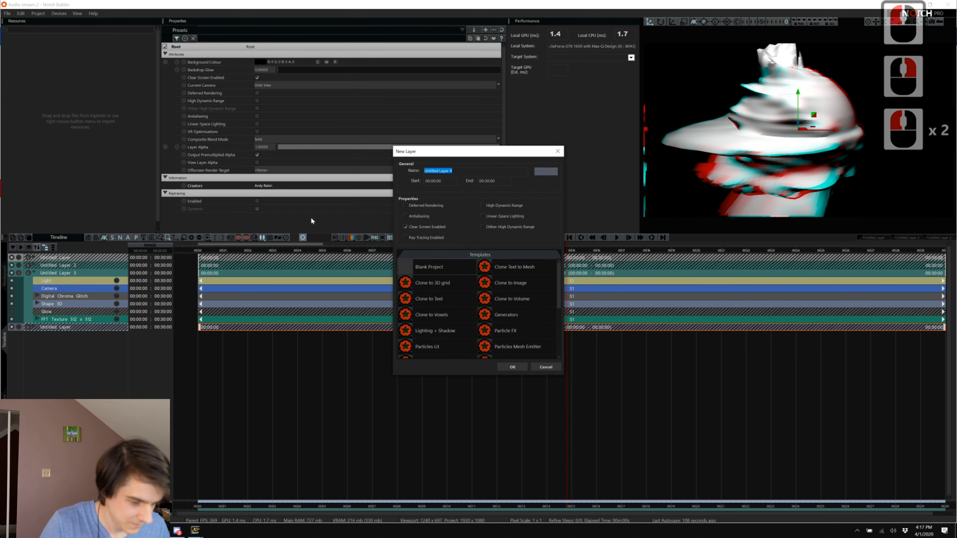
key("Return")
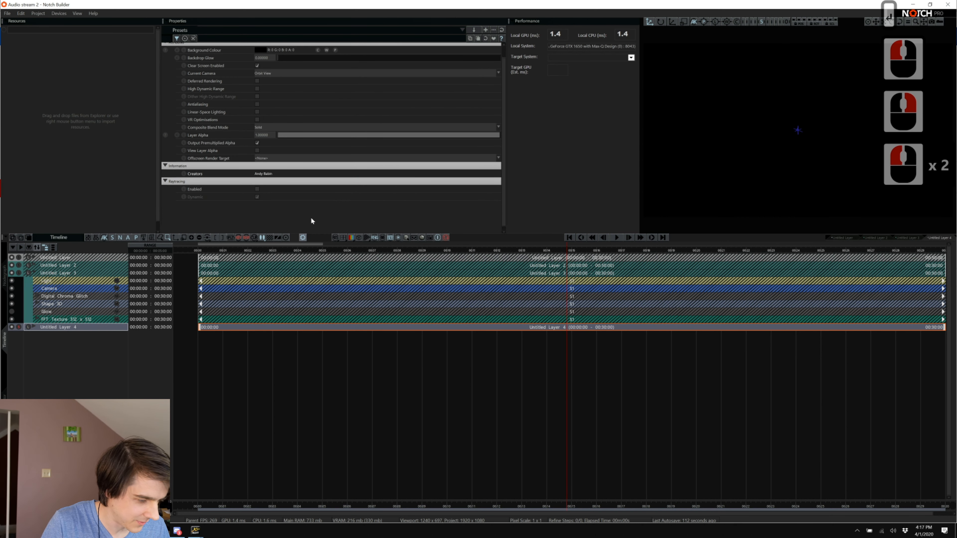
left_click(2, 283)
left_click(692, 299)
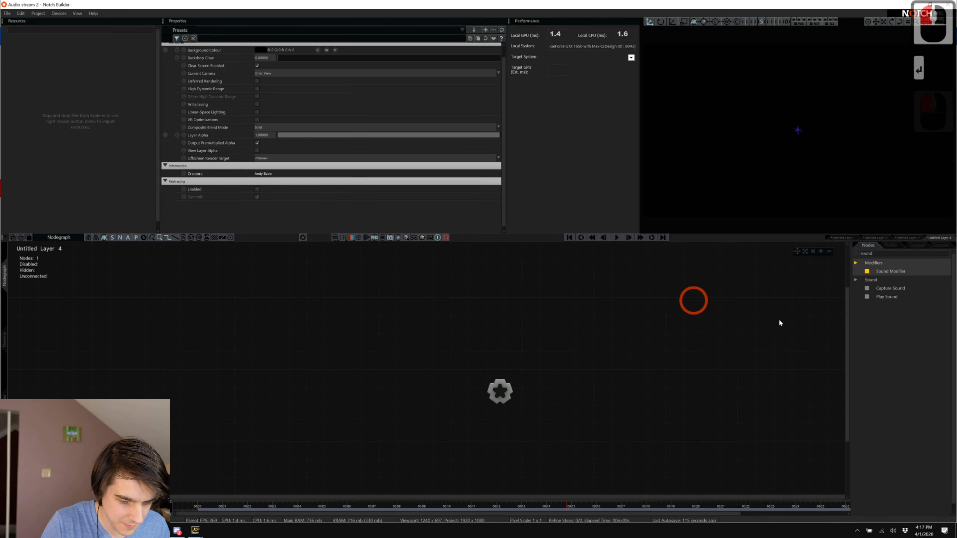
Add a Shape 3D node to the new layer and set its shape type to Cylinder.
left_click(890, 253)
type("sha")
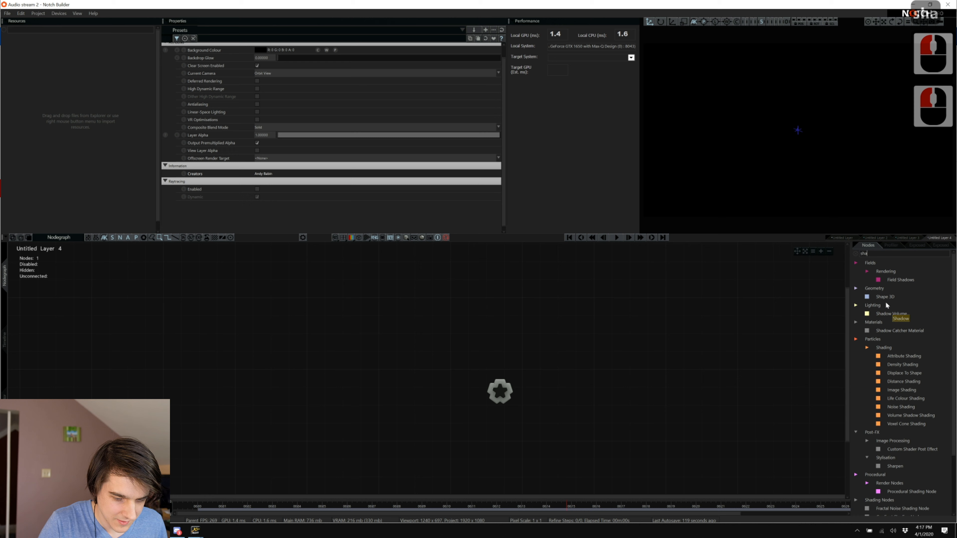
left_click_drag(884, 297, 626, 351)
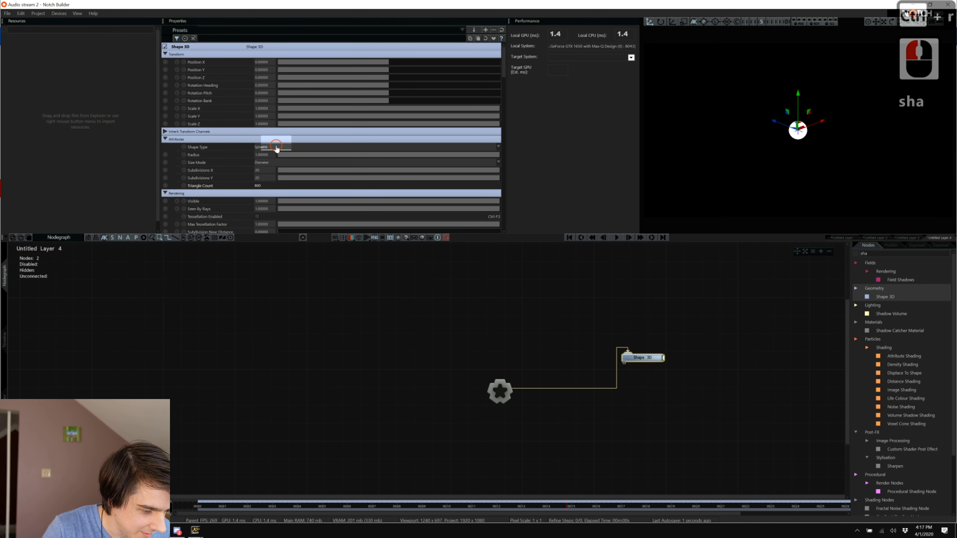
left_click(275, 148)
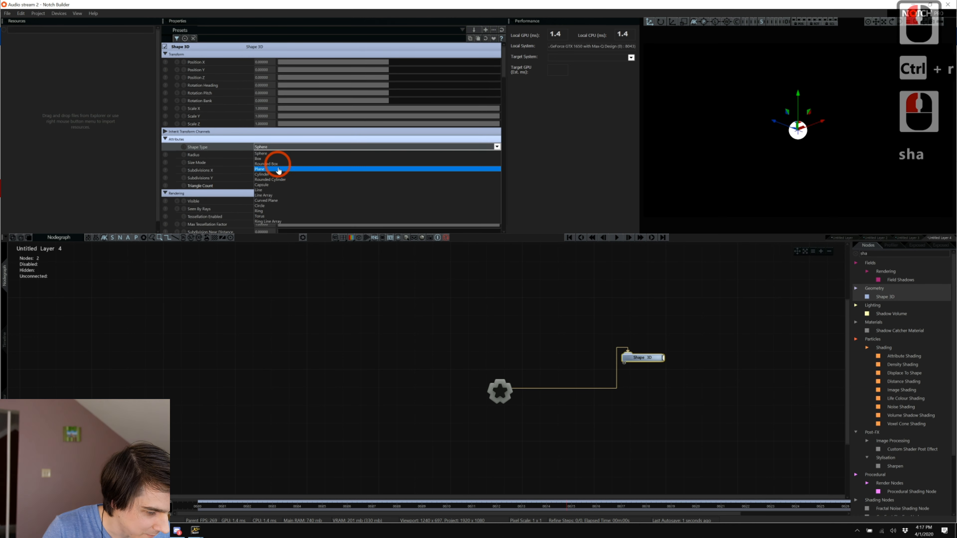
left_click(300, 175)
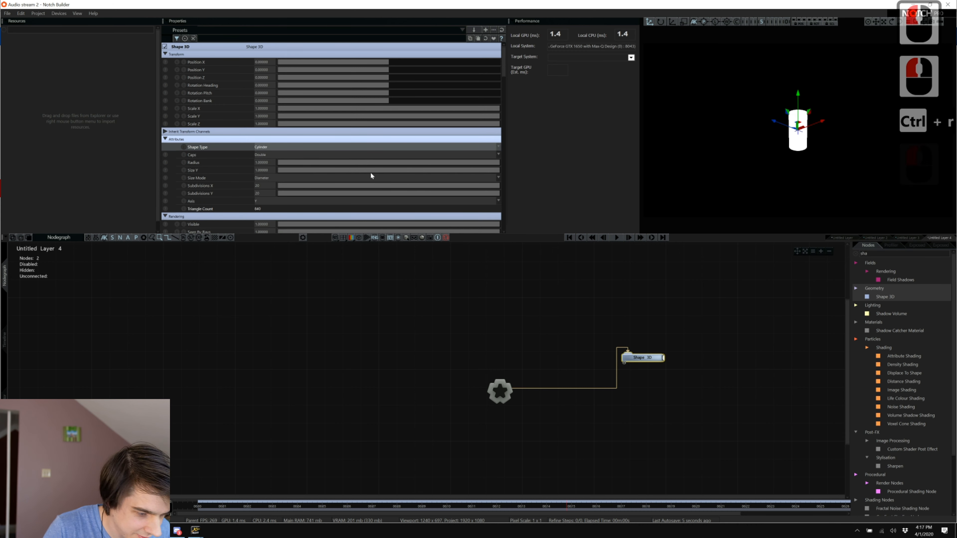
Scale the cylinder to X 5, Y 0.2, Z 5 so it becomes a flat disc.
double_click(269, 109)
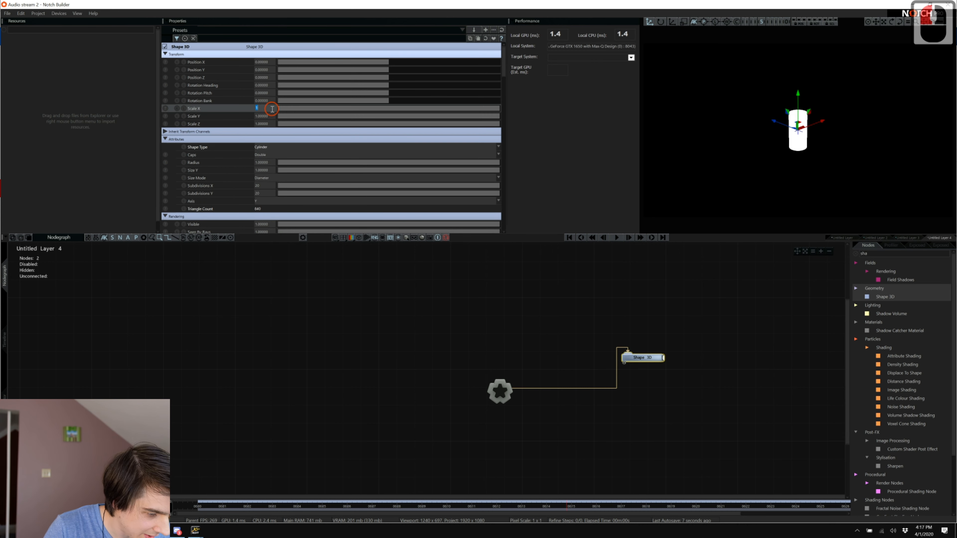
type("1-")
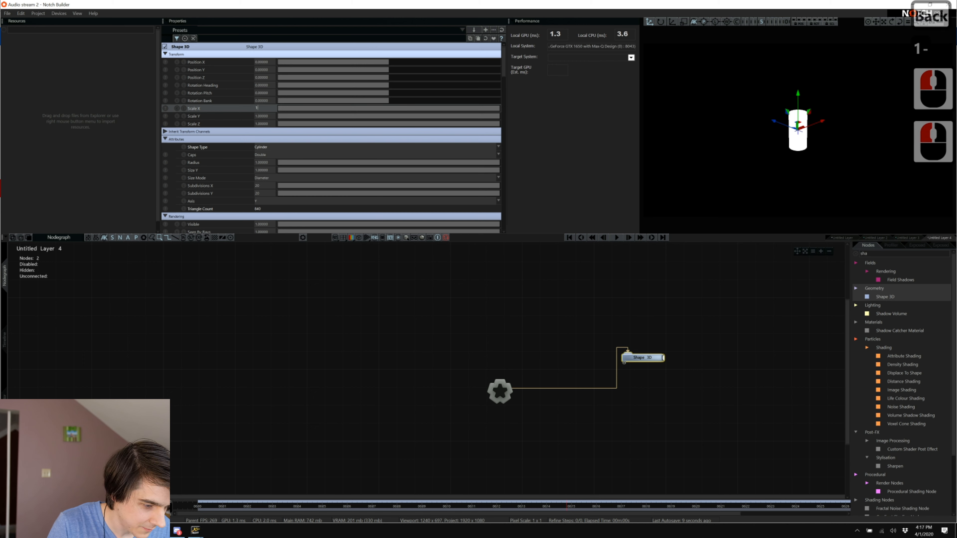
key("BackSpace")
type("0")
key("Caps_Lock")
type("1")
key("BackSpace")
key("BackSpace")
key("BackSpace")
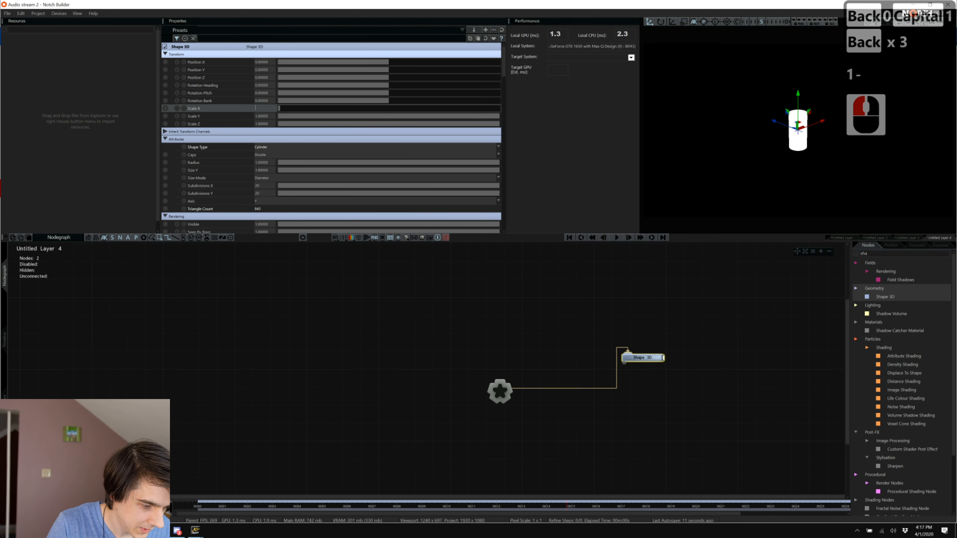
type("5")
key("Tab")
type("5")
key("BackSpace")
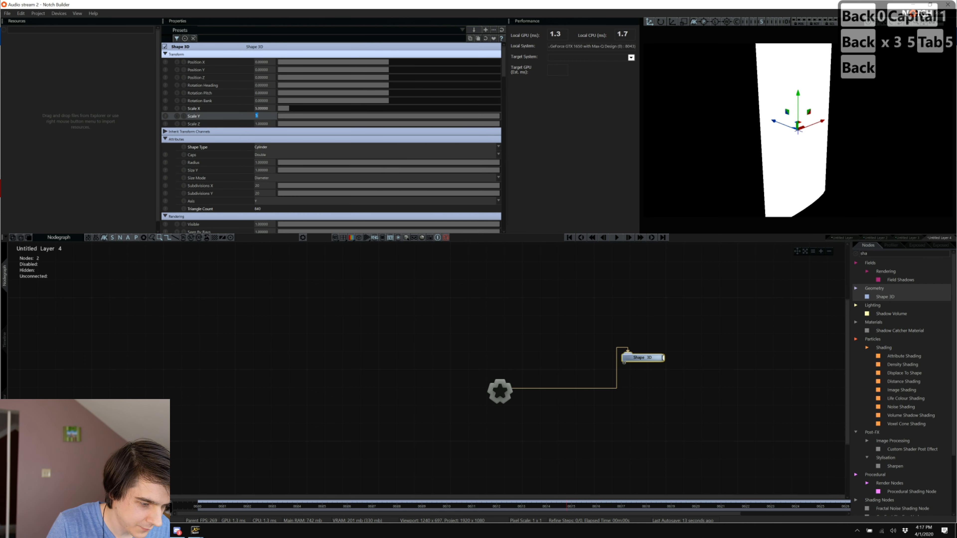
type("1")
key("BackSpace")
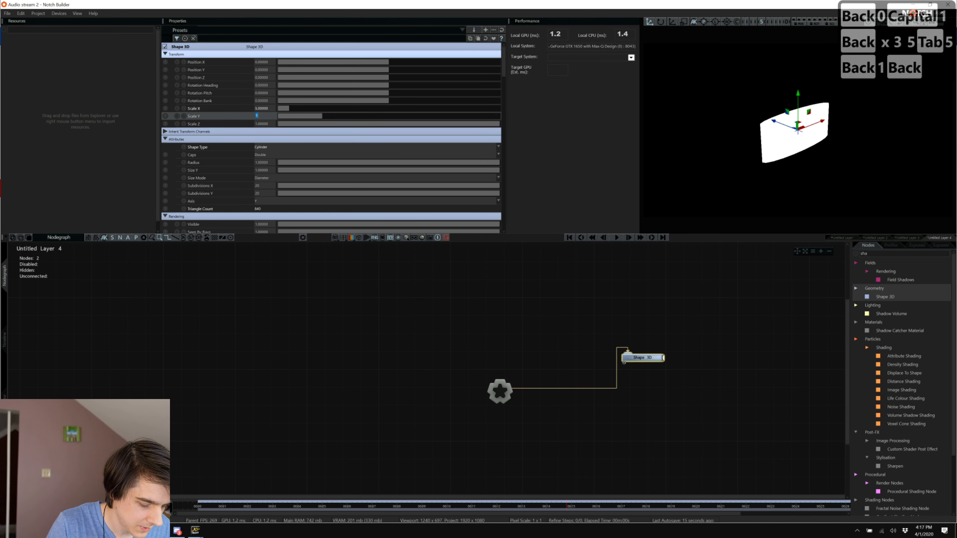
type(".2")
key("Tab")
type("5")
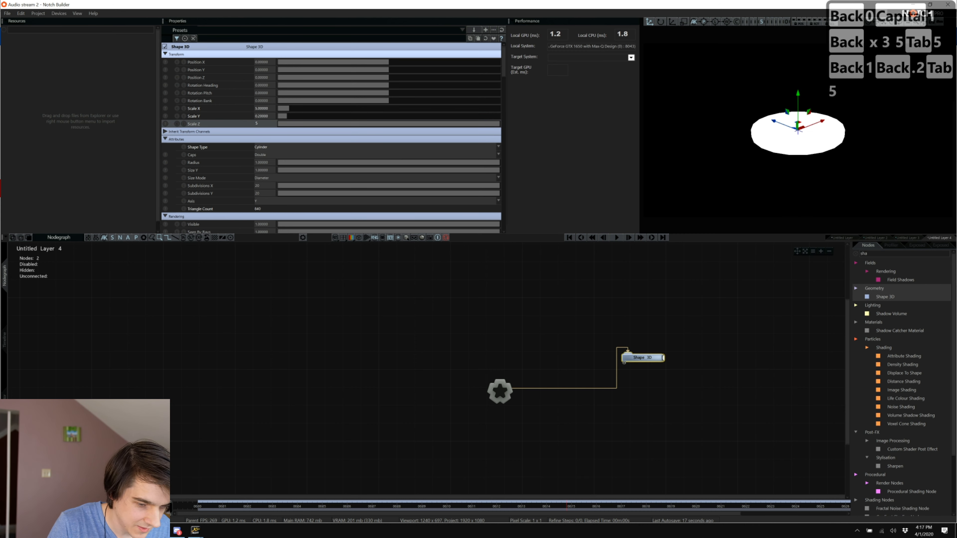
left_click(748, 296)
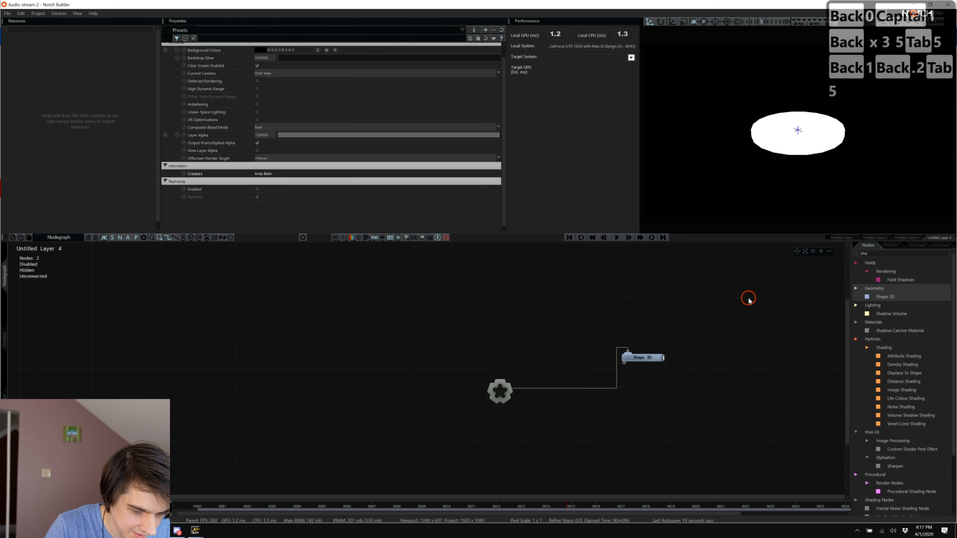
left_click(868, 256)
Add a Camera node linked to the layer root and move it back from the disc.
left_click(872, 254)
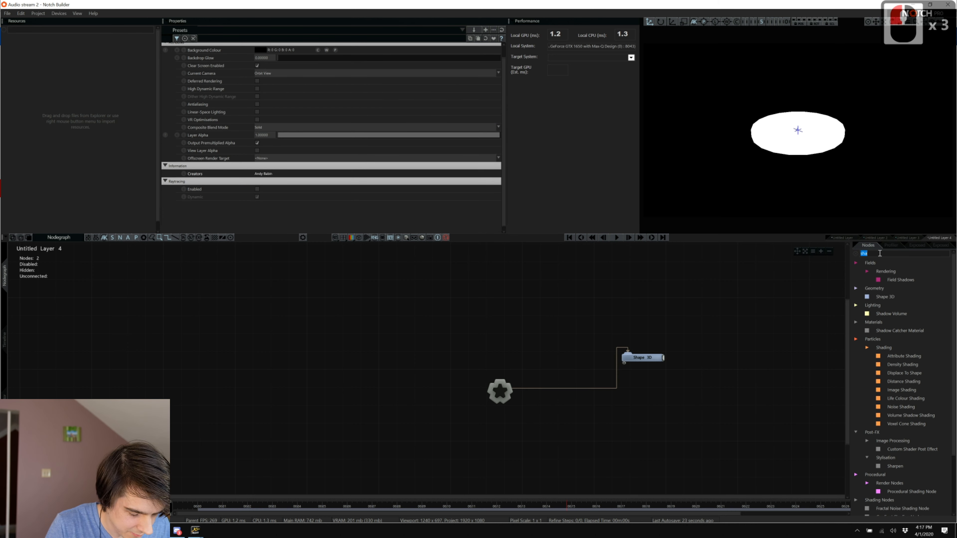
type("CAM")
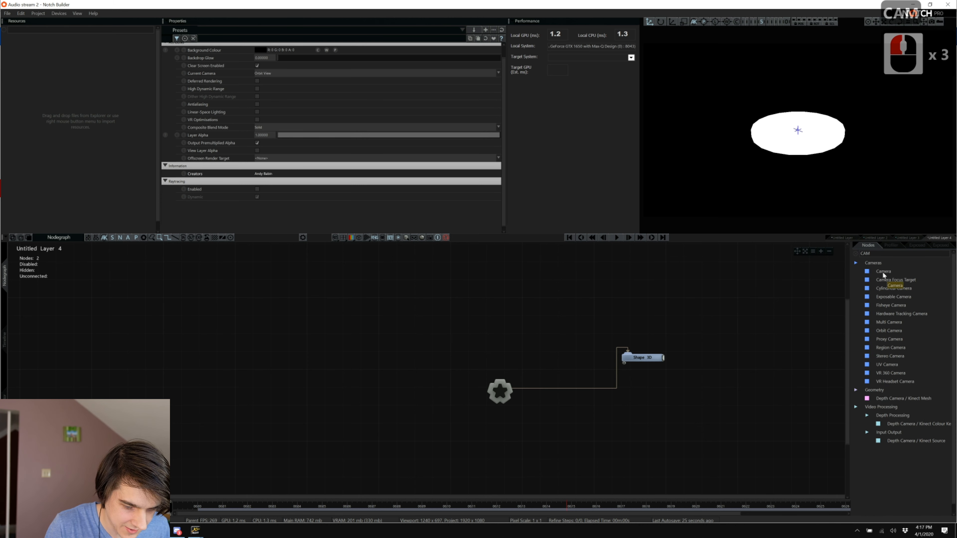
left_click_drag(883, 271, 690, 287)
key("Caps_Lock")
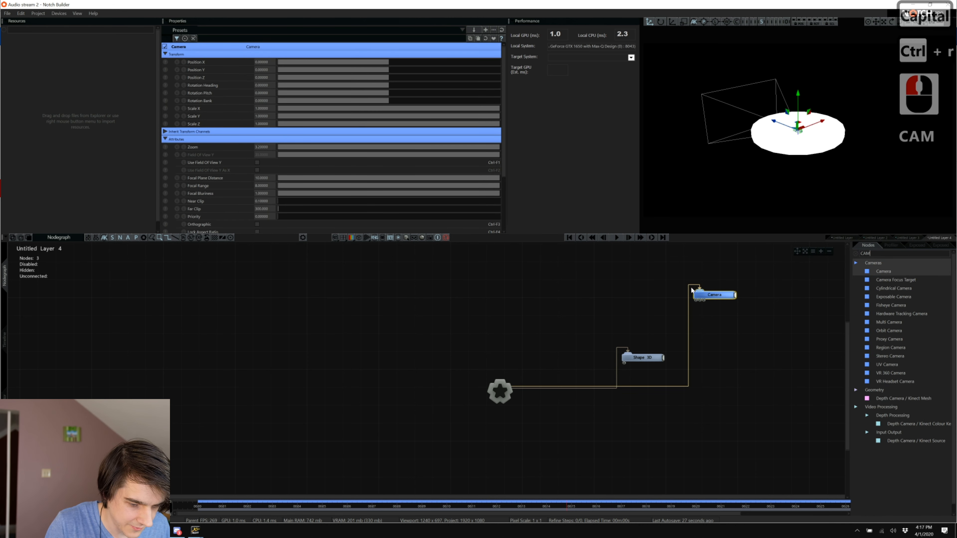
left_click_drag(775, 123, 912, 107)
Pitch the camera down about 17 degrees and give the cylinder Subdivisions X 50, Subdivisions Y 1.
left_click_drag(375, 93, 396, 90)
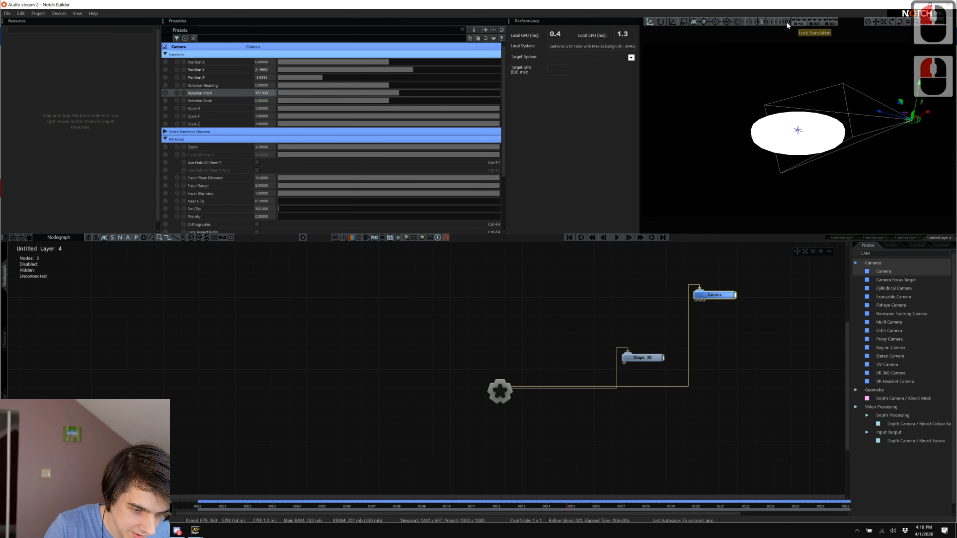
left_click(633, 358)
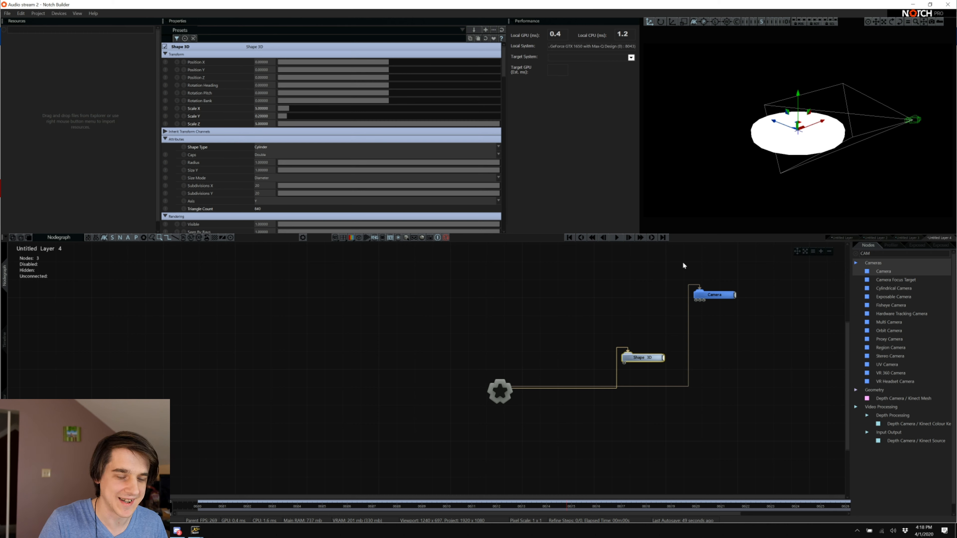
left_click(642, 358)
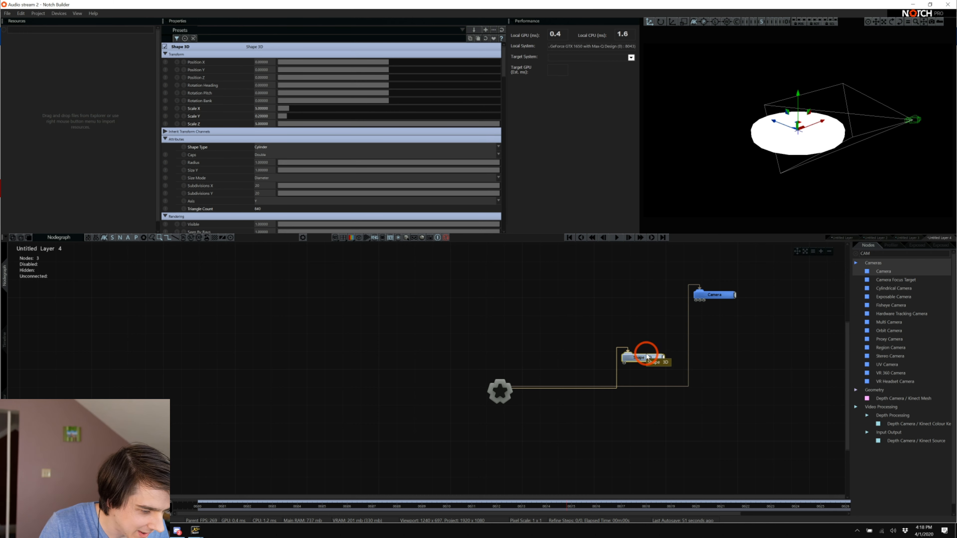
left_click(297, 152)
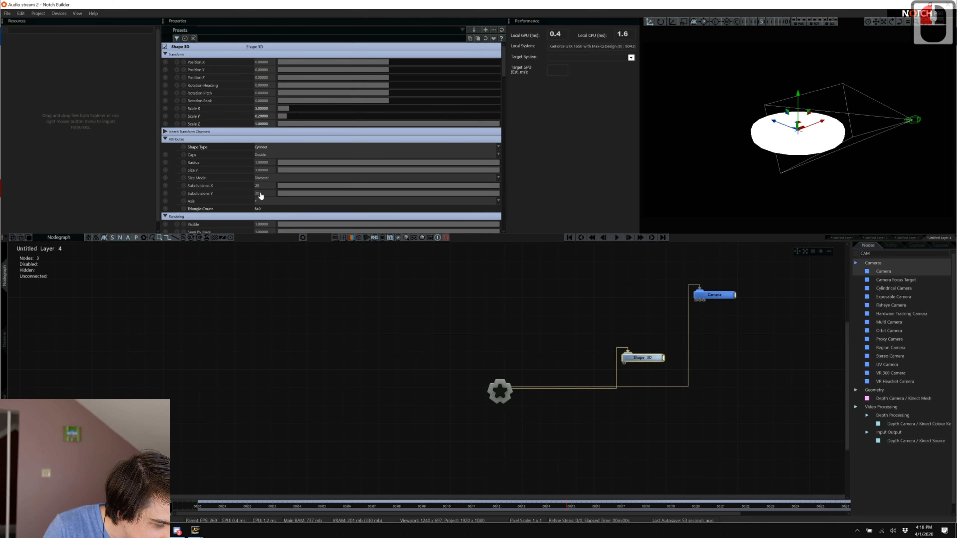
left_click_drag(265, 185, 506, 196)
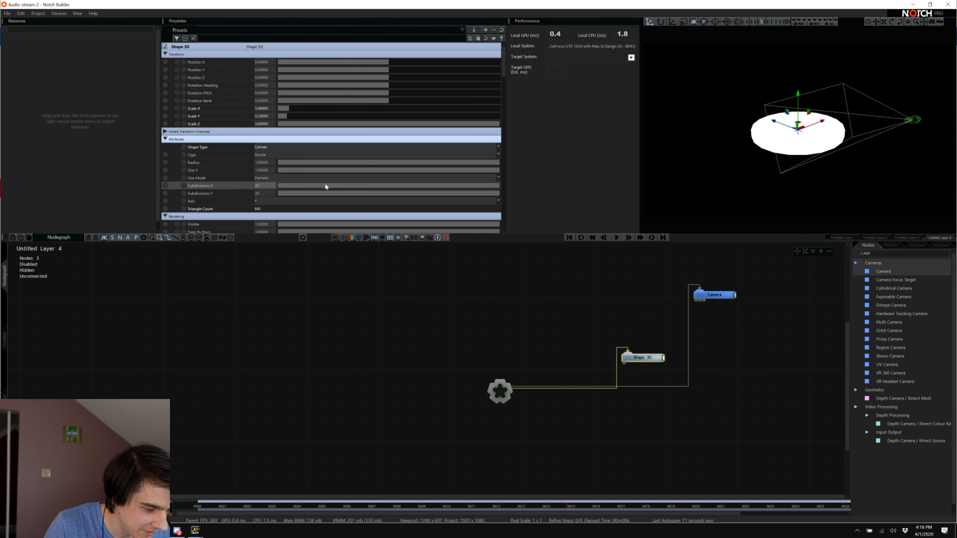
left_click_drag(259, 186, 367, 274)
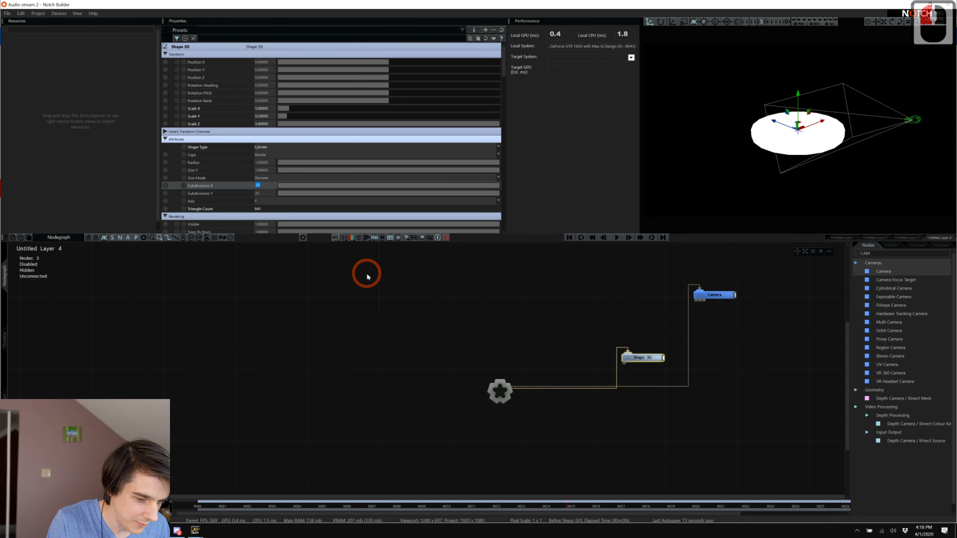
type("50")
key("Tab")
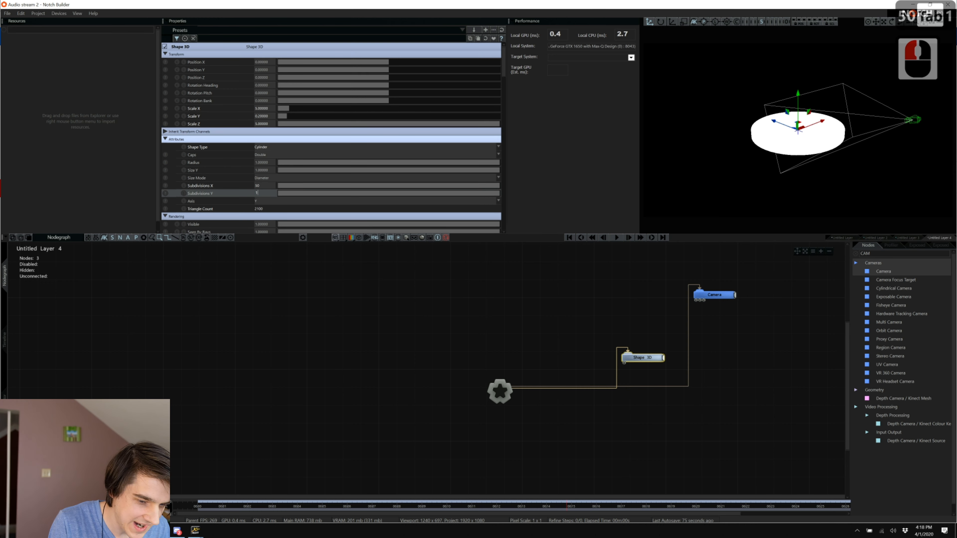
type("1")
left_click(396, 367)
left_click(397, 227)
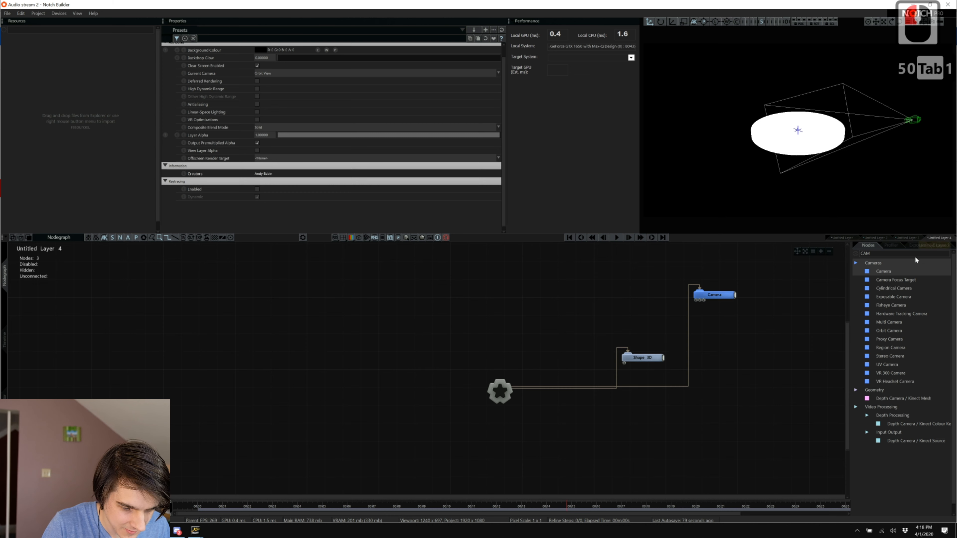
Disconnect the cylinder Shape 3D from the layer root.
type("cone")
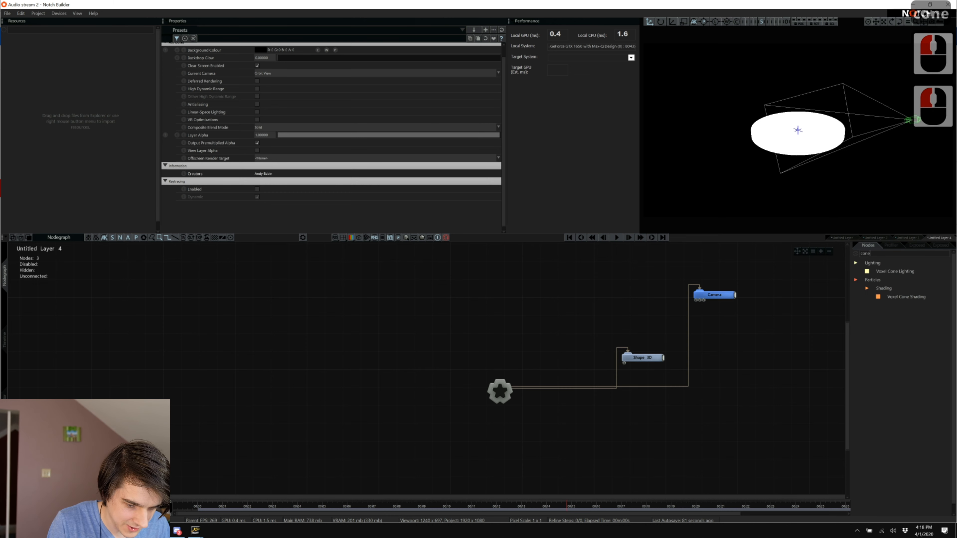
key("BackSpace")
key("BackSpace")
key("BackSpace")
key("BackSpace")
key("BackSpace")
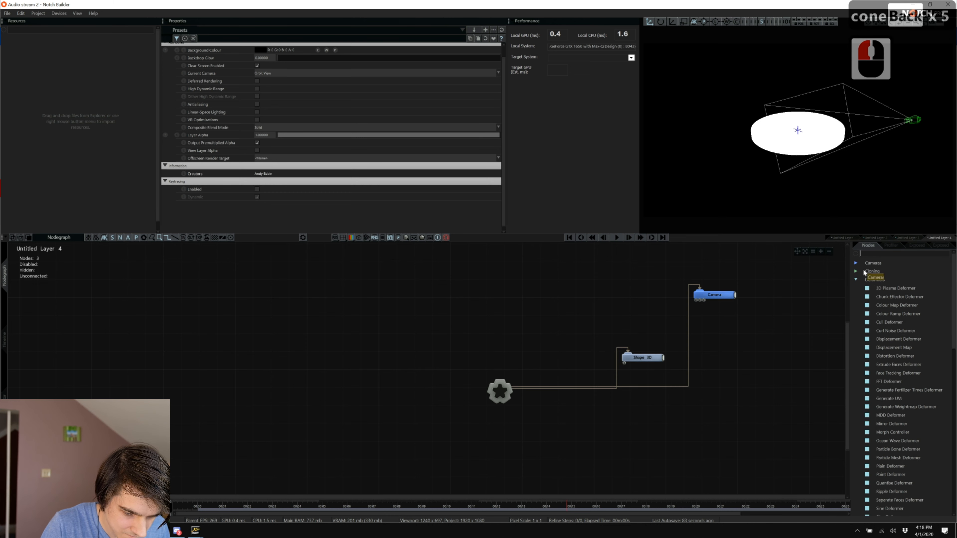
left_click(856, 279)
left_click(855, 279)
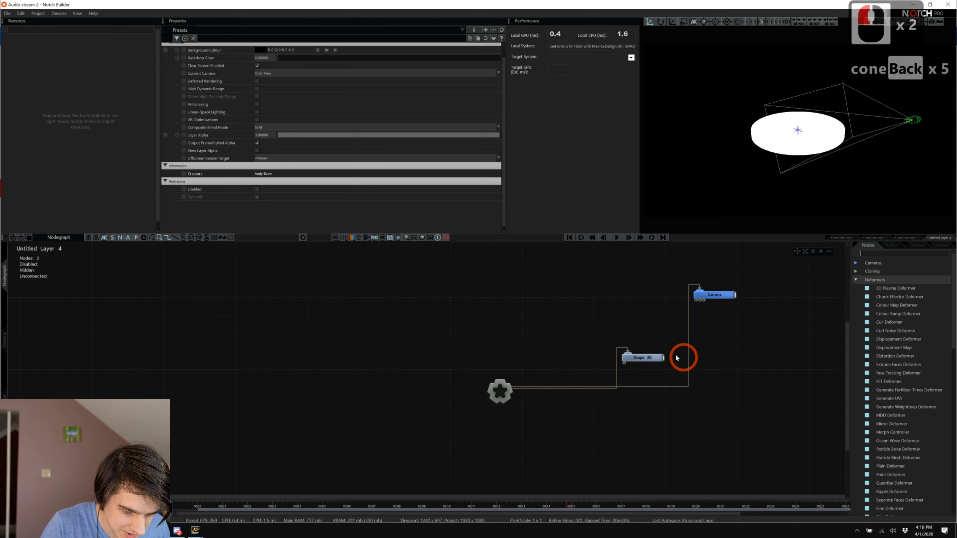
left_click(616, 375)
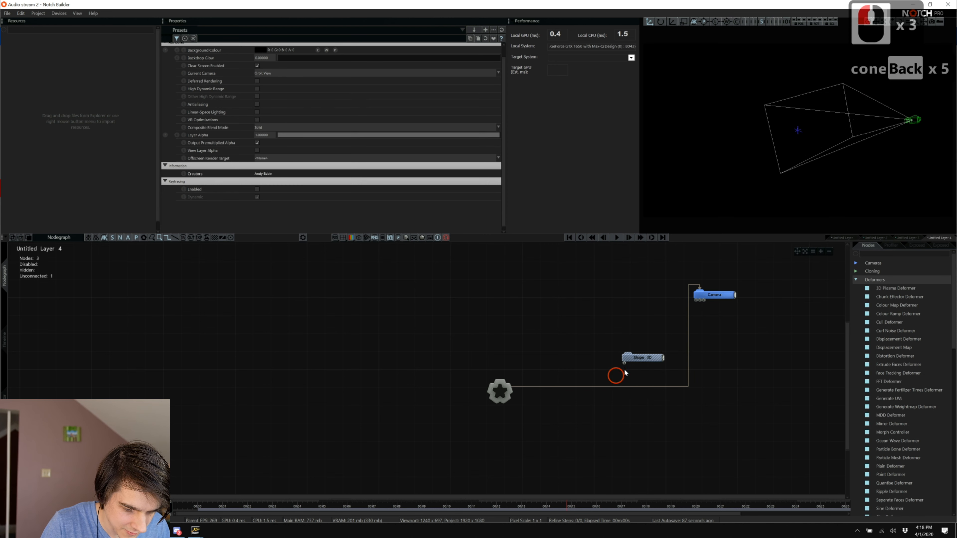
Add a new Shape 3D node wired to the root and make it a Capsule.
left_click(889, 257)
double_click(890, 260)
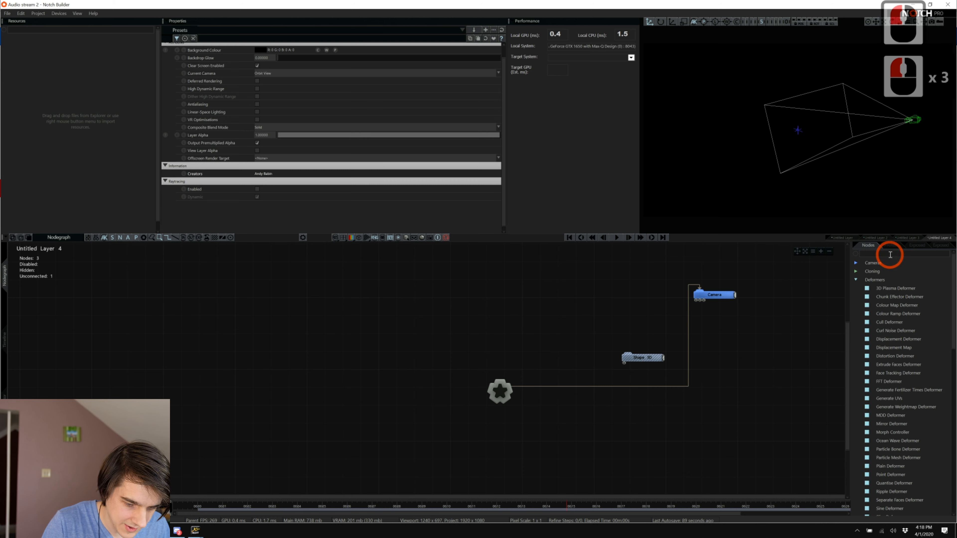
type("shape")
left_click_drag(884, 271, 658, 415)
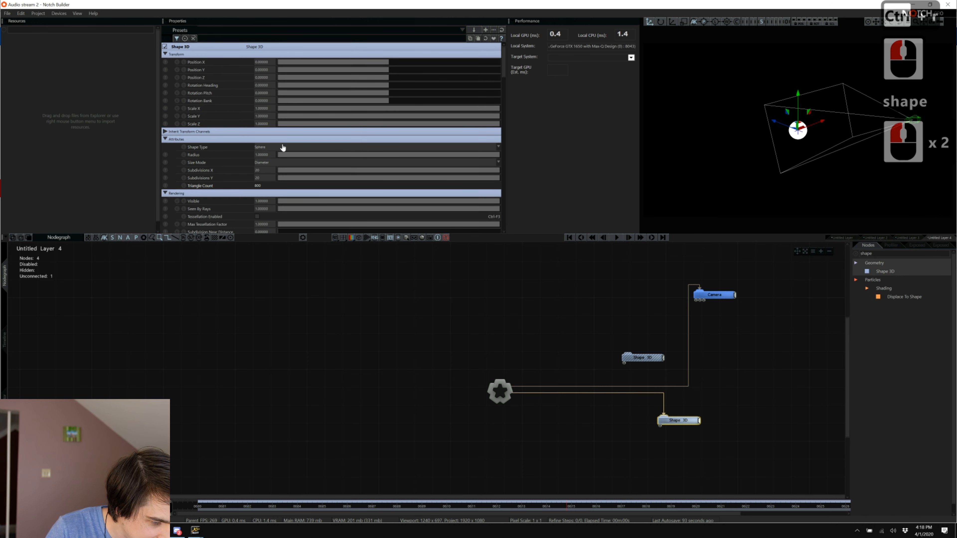
left_click(283, 147)
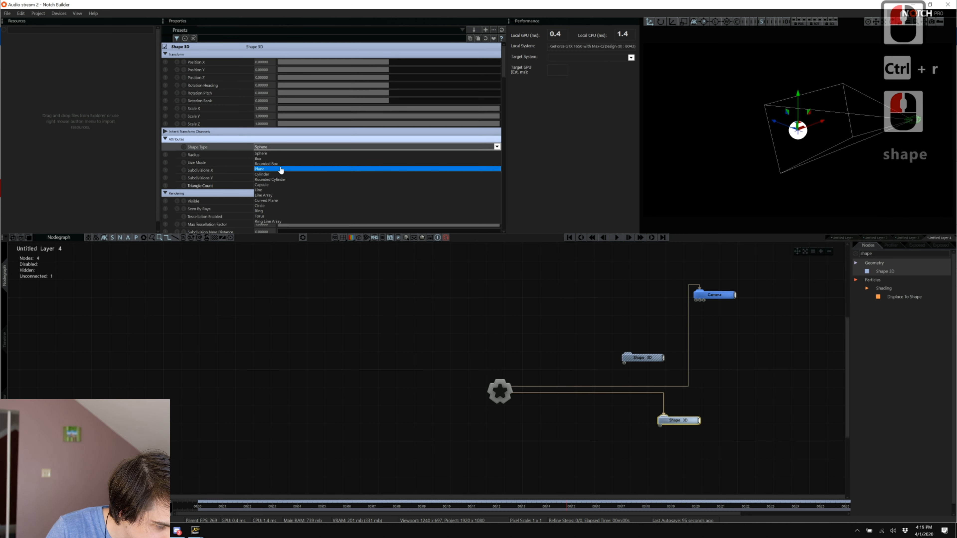
scroll(280, 171, "down", 3)
left_click(279, 185)
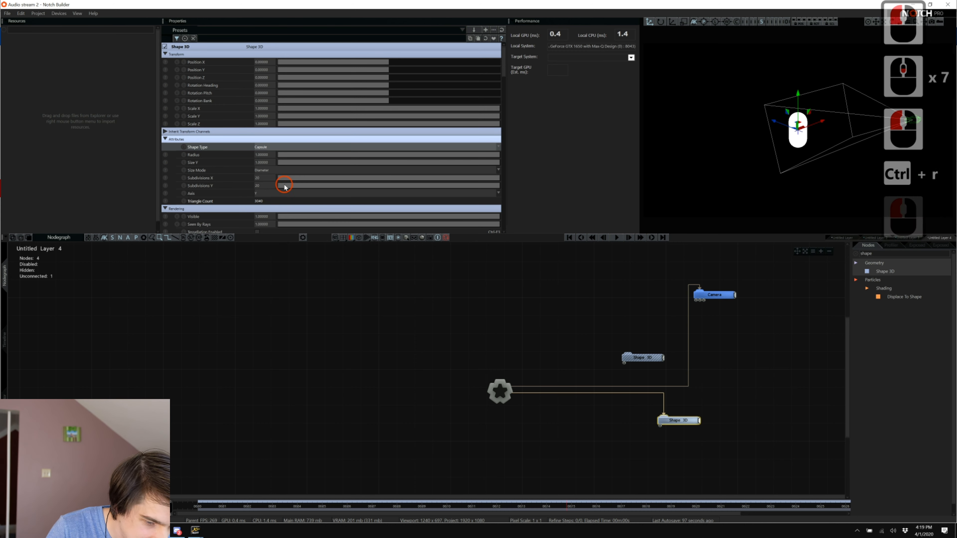
Scale the capsule to X 0.5, Y 3, Z 0.5.
left_click(268, 108)
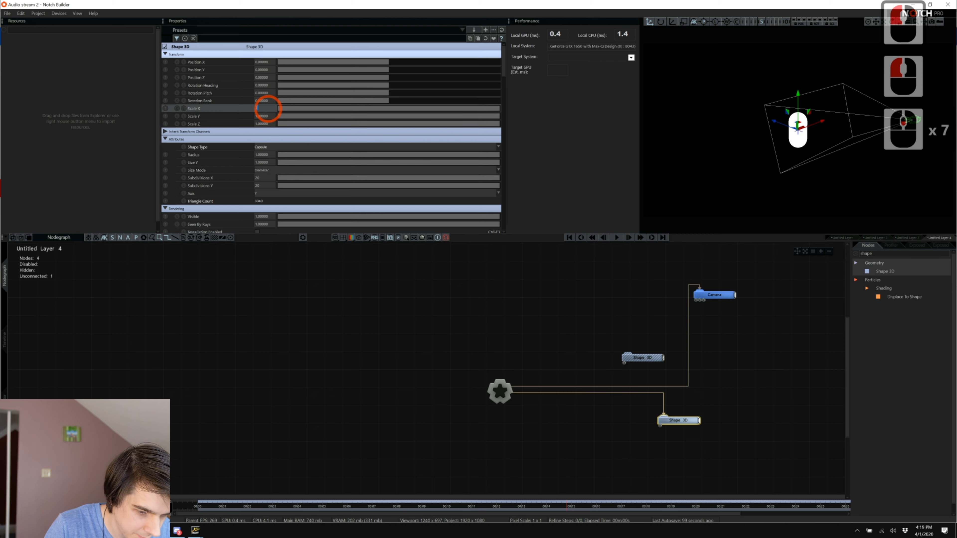
type(".5")
key("Tab")
type(".5")
key("BackSpace")
key("BackSpace")
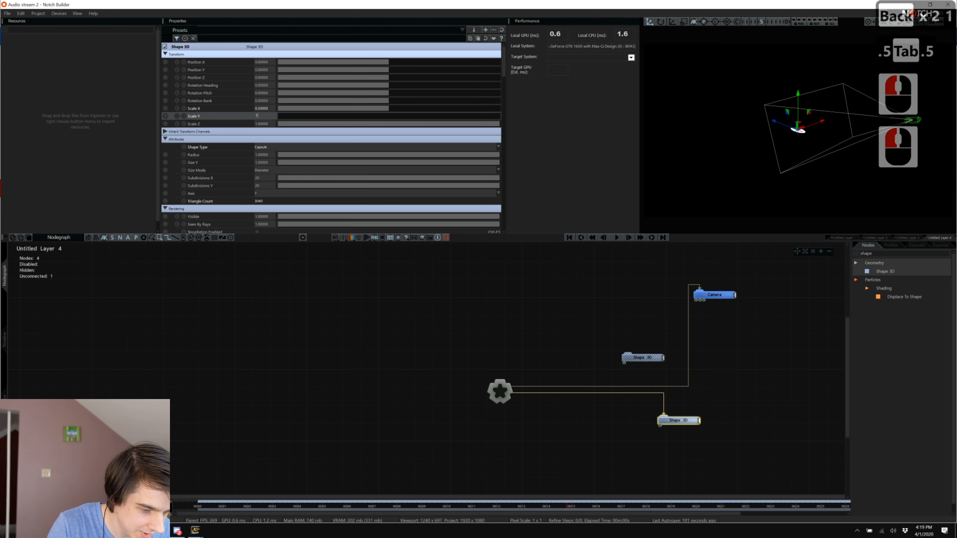
type("1")
key("BackSpace")
type("3")
key("Tab")
type(".5")
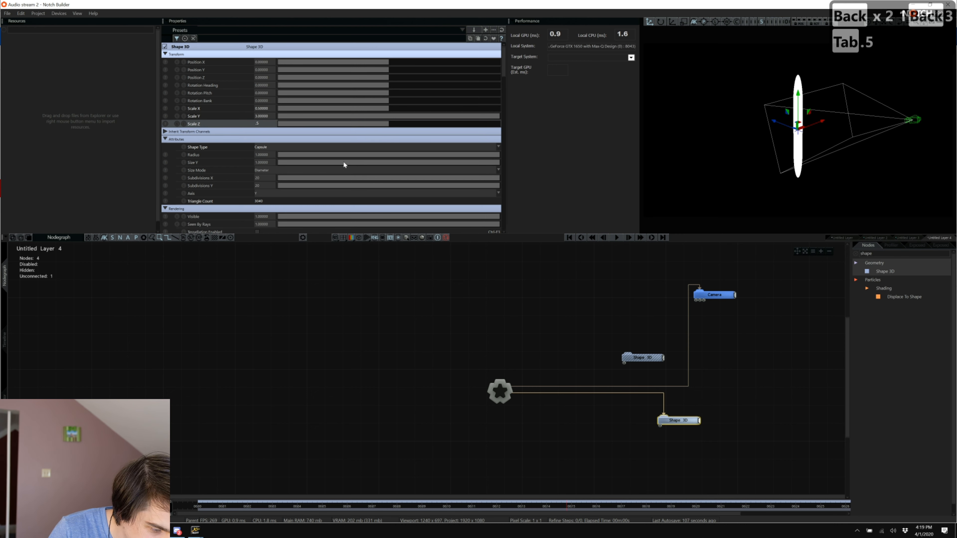
Try different capsule depths, then set Scale Z back to 0.5.
left_click_drag(340, 162, 541, 197)
left_click_drag(490, 155, 450, 109)
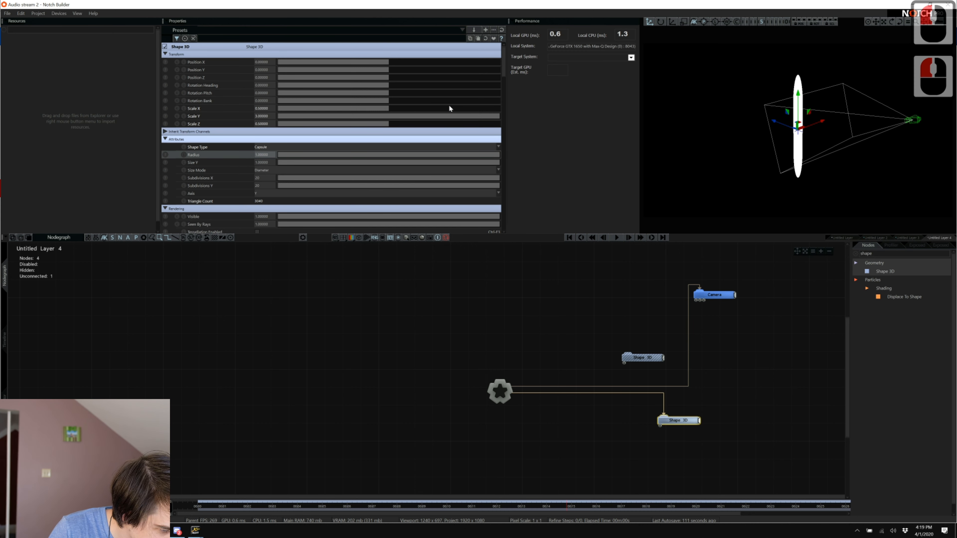
scroll(450, 108, "down", 4)
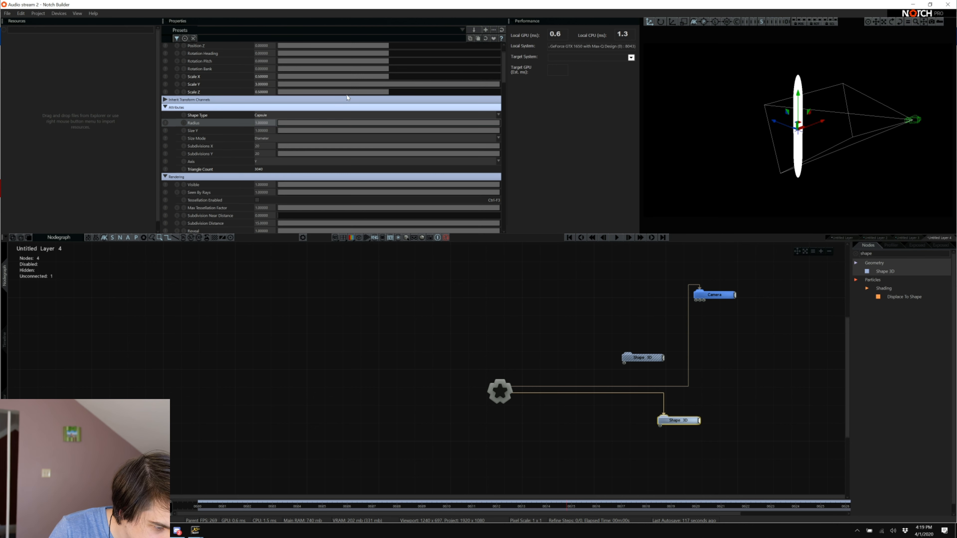
left_click_drag(357, 92, 435, 91)
double_click(267, 92)
type(".5")
key("Return")
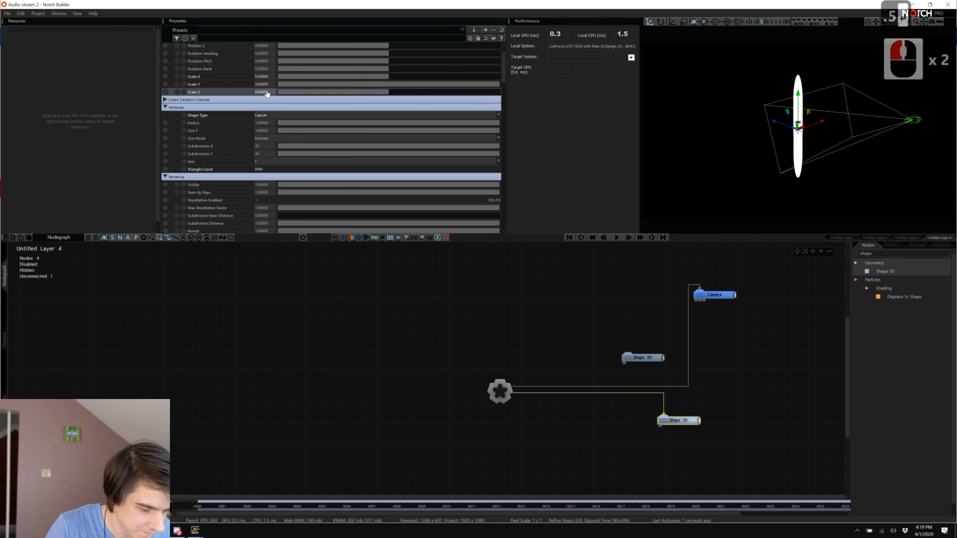
Unlink the lower Shape 3D from the root, move it right, and clear the node search.
left_click(289, 315)
key("alt+Tab")
key("alt+Escape")
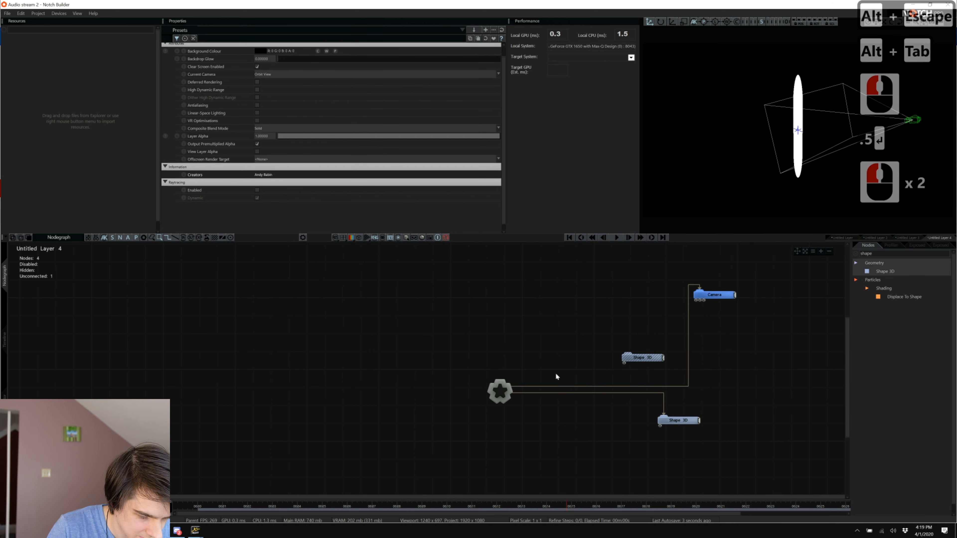
left_click(663, 402, "shift")
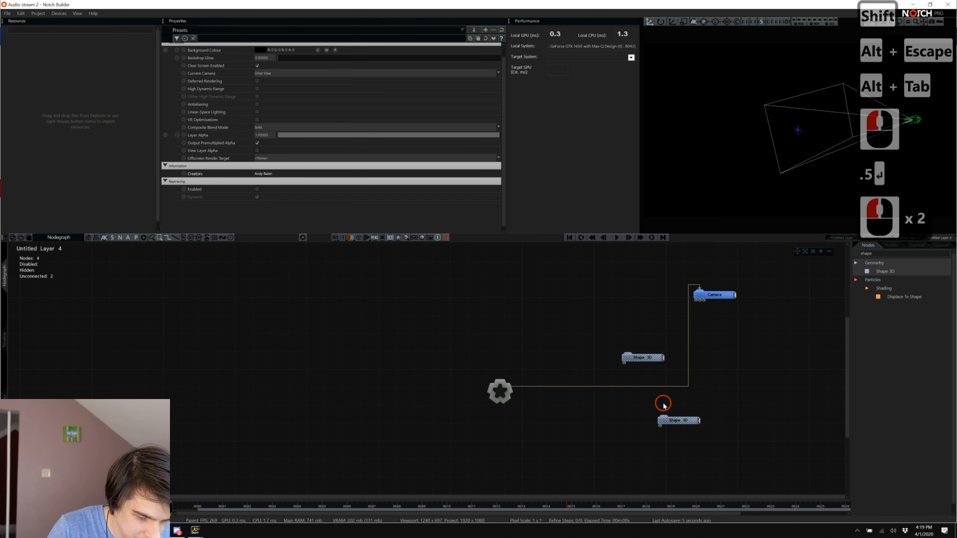
left_click_drag(678, 425, 740, 434)
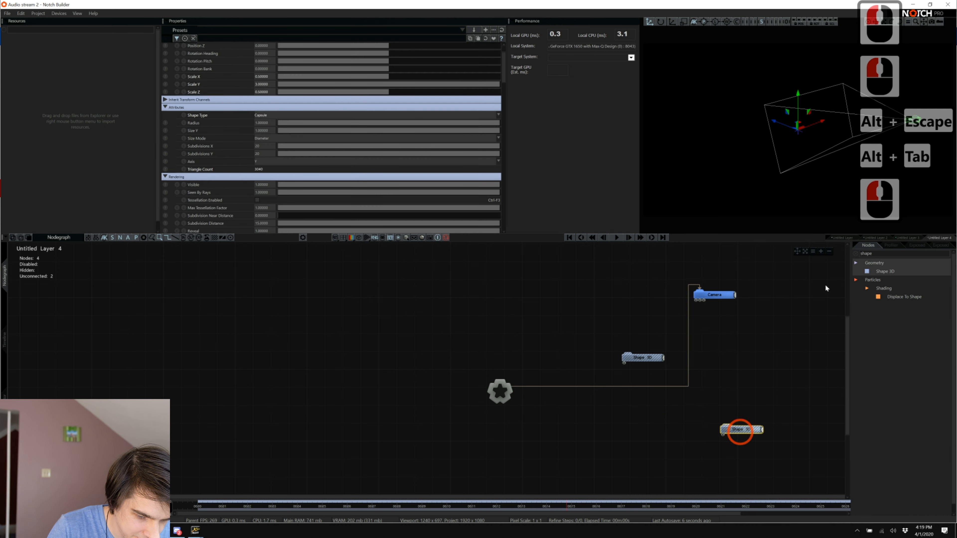
double_click(898, 254)
key("BackSpace")
key("BackSpace")
key("BackSpace")
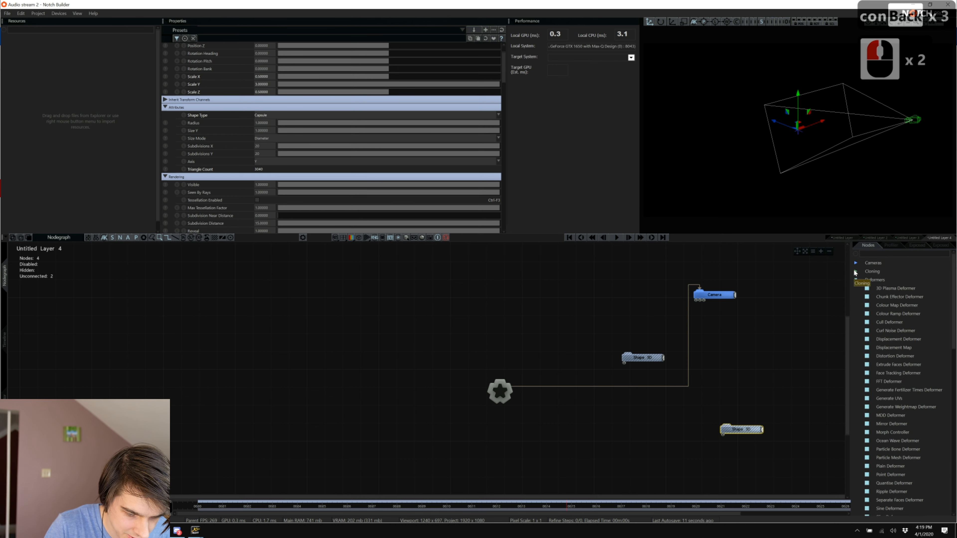
Add a Clone To Mesh node from Cloning and connect the Shape 3D into it.
left_click(855, 272)
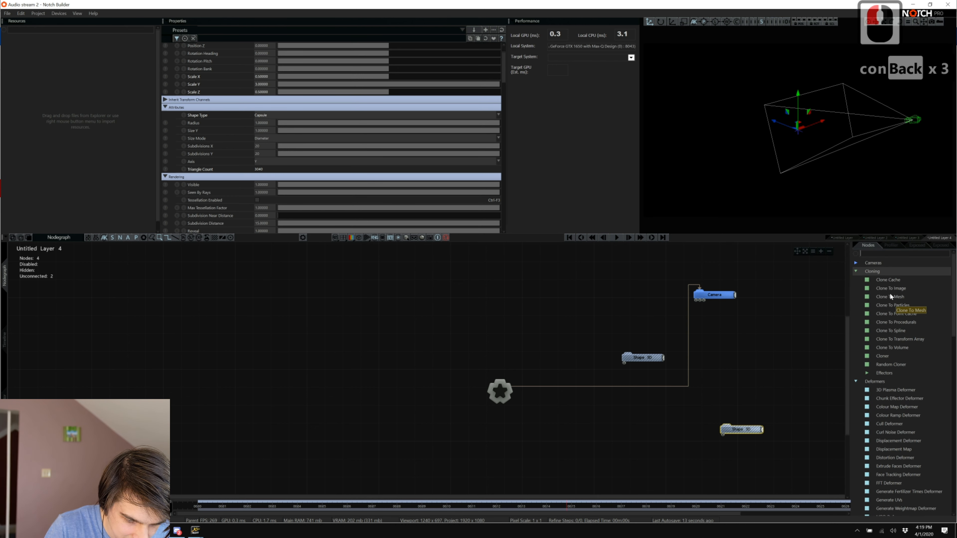
left_click_drag(889, 297, 534, 325)
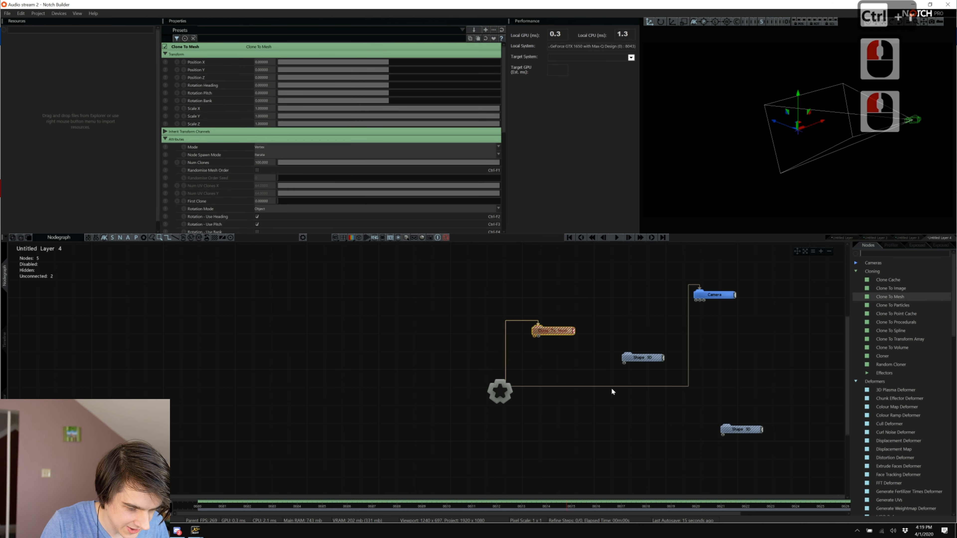
mouse_move(636, 353)
left_mouse_down()
mouse_move(572, 370)
mouse_move(535, 337)
mouse_move(651, 336)
mouse_move(681, 354)
mouse_move(722, 428)
mouse_move(691, 429)
left_mouse_up()
left_click(572, 377)
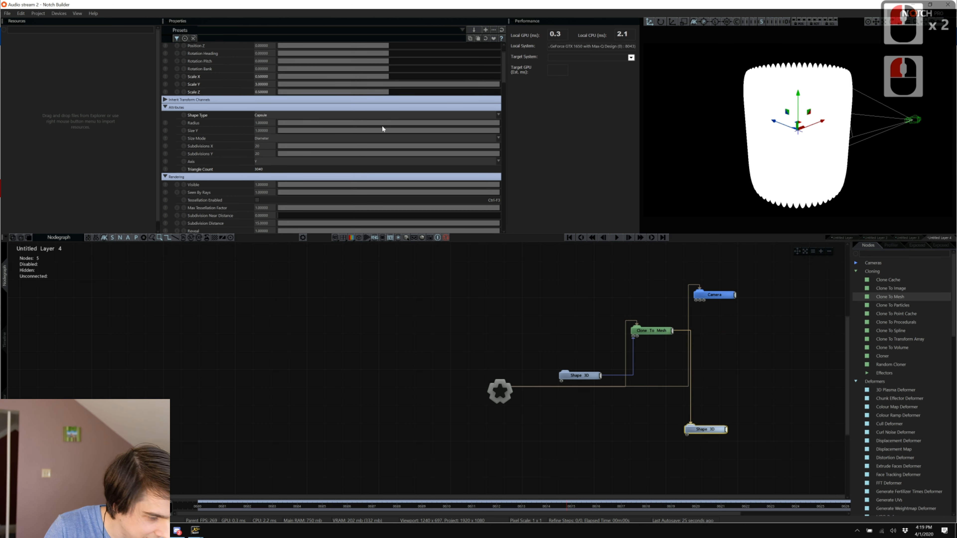
Set the Clone To Mesh node's Num Clones to 50.
left_click(713, 393)
left_click(654, 343)
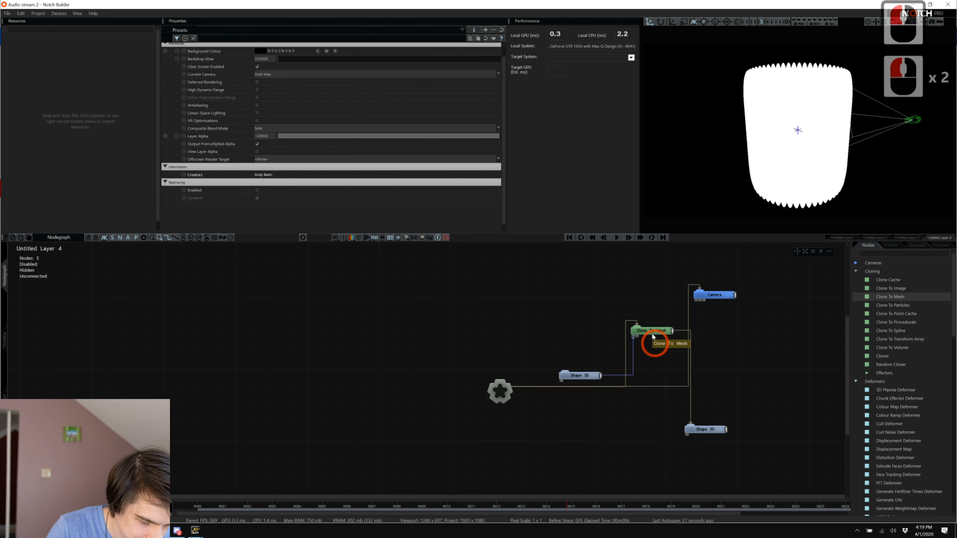
left_click(652, 334)
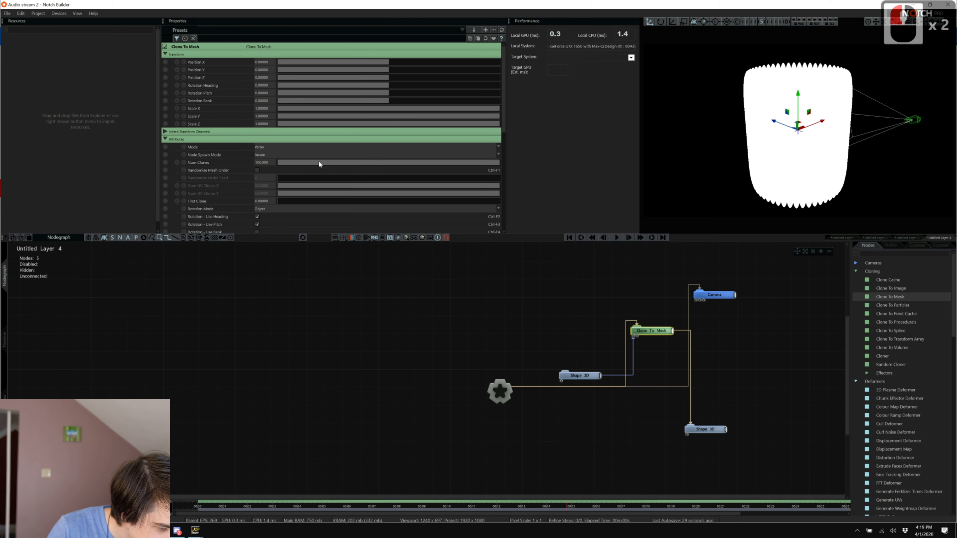
mouse_move(319, 164)
left_mouse_down()
mouse_move(294, 162)
mouse_move(480, 172)
left_mouse_up()
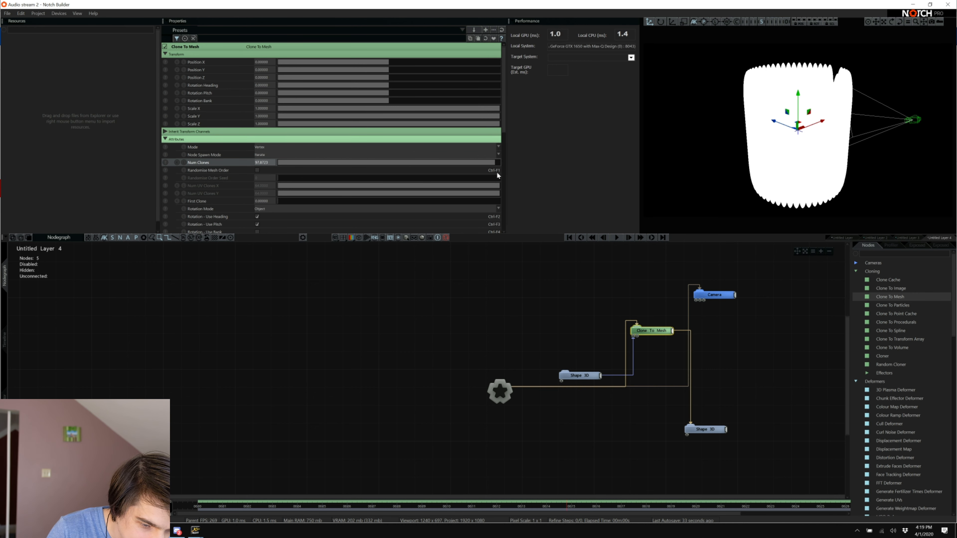
double_click(268, 162)
type("50")
key("Return")
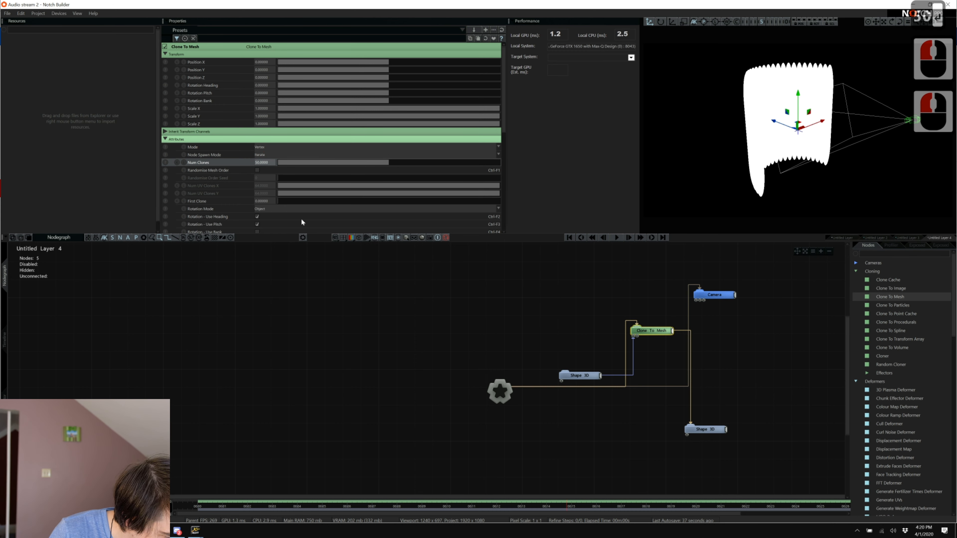
Lower the cylinder's Subdivisions Y toward 0 and set its Caps to None.
left_click(578, 376)
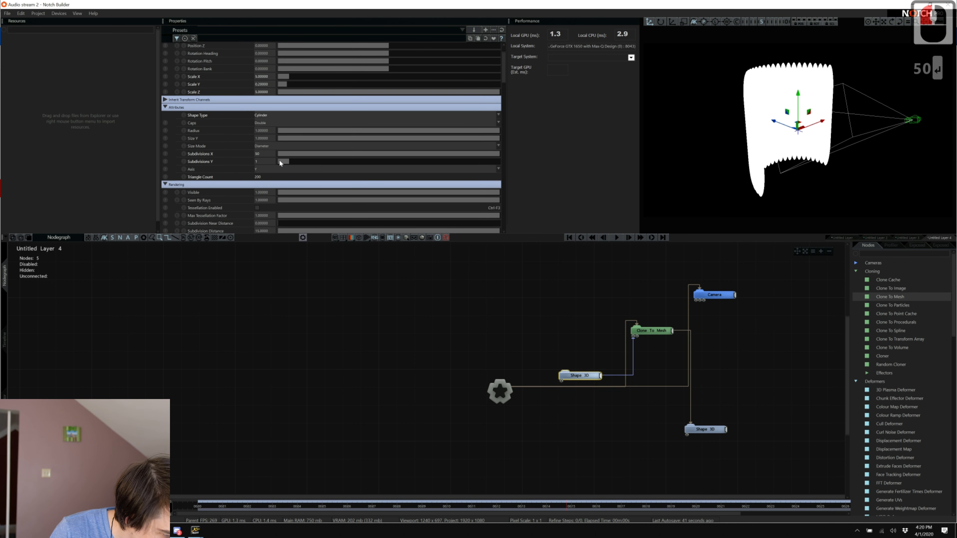
left_click_drag(281, 161, 264, 163)
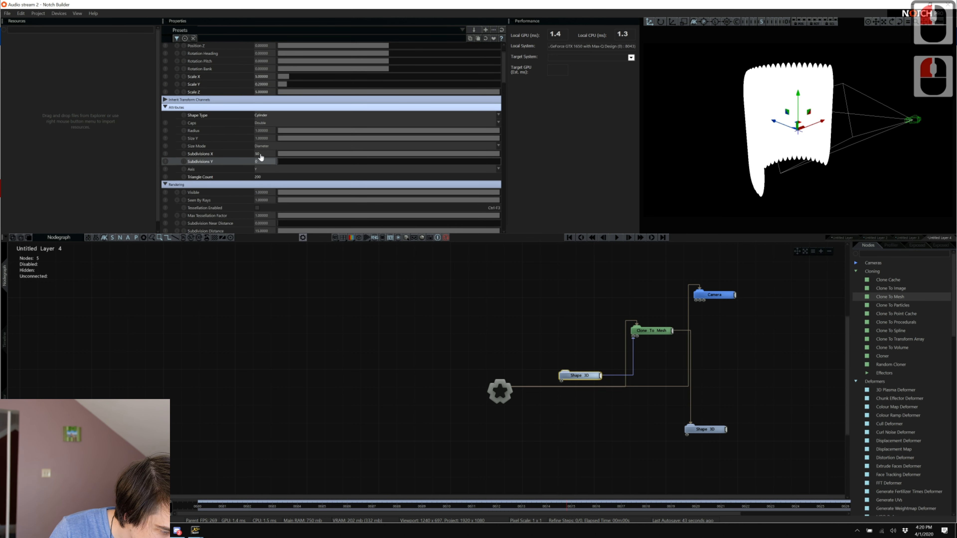
left_click(258, 154)
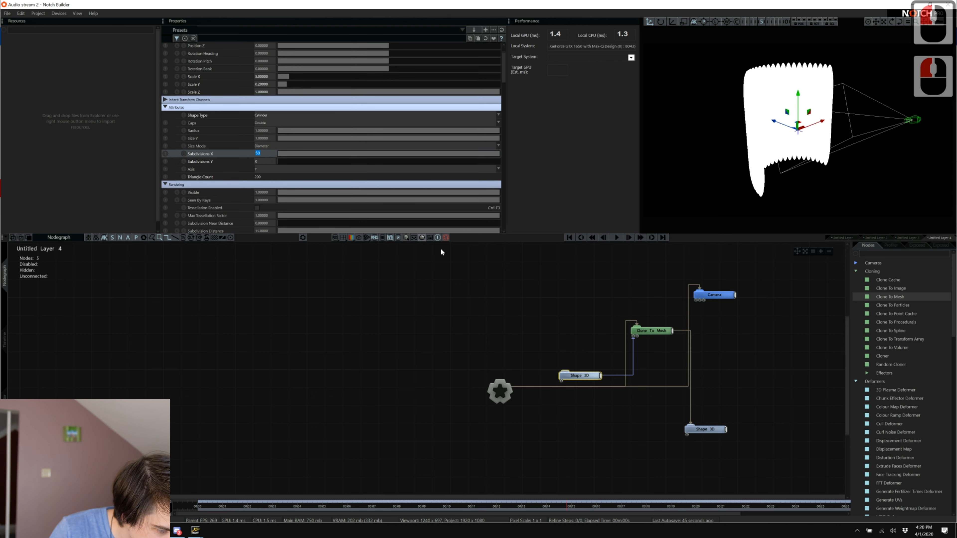
left_click(260, 123)
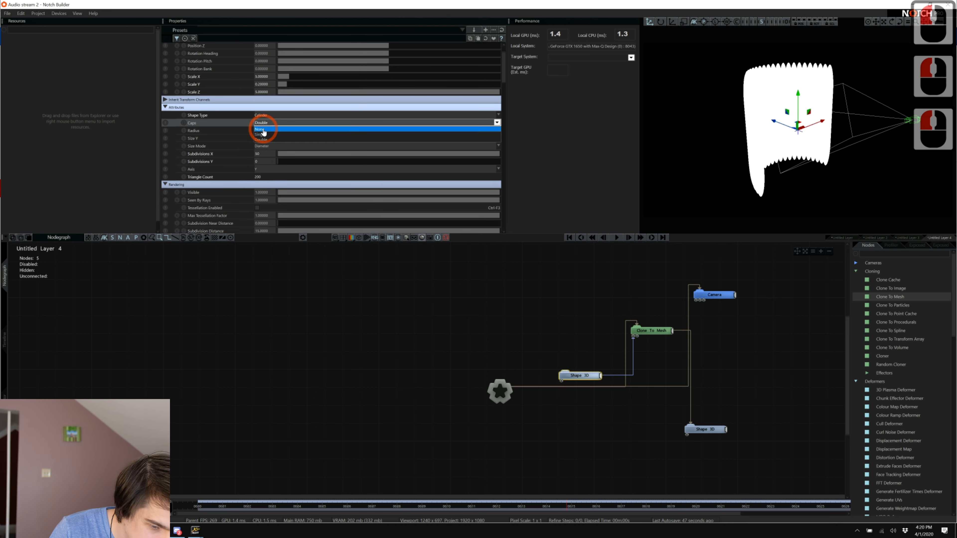
left_click(262, 128)
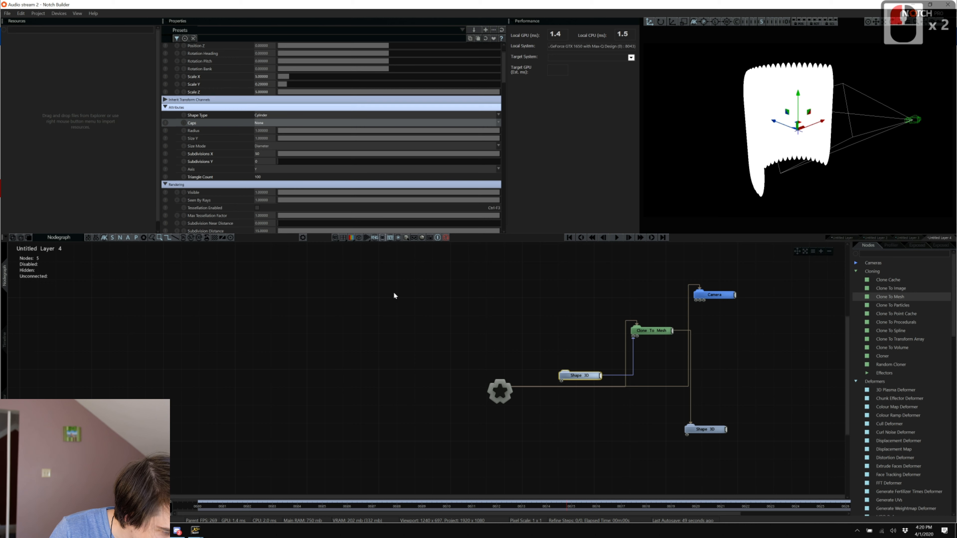
left_click(445, 348)
left_click(599, 420)
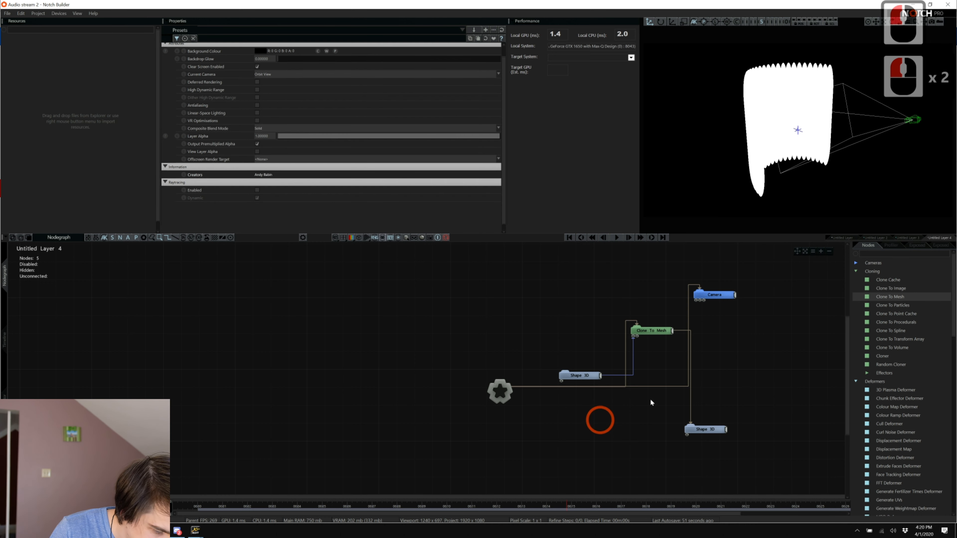
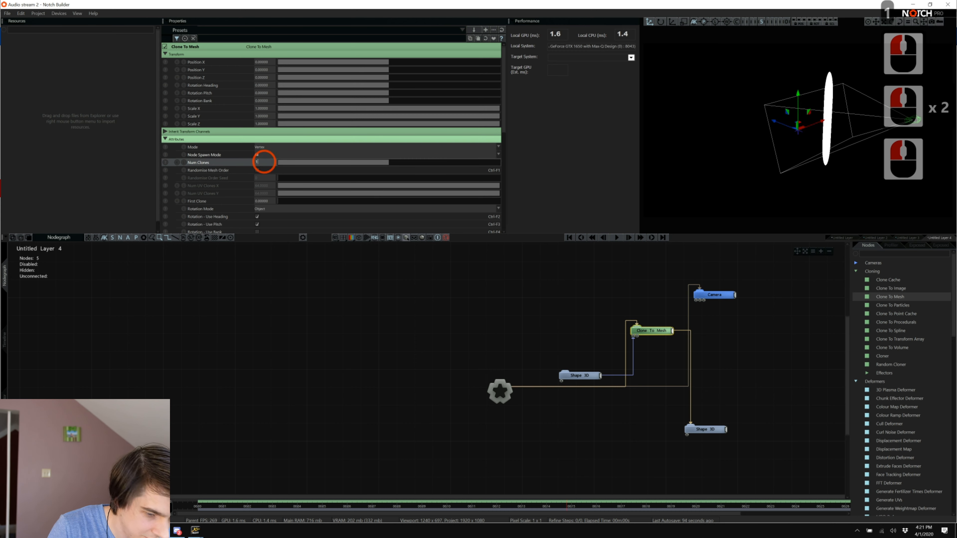
Set Num Clones to 50 and give the cylinder Subdivisions Y 1 and Subdivisions X 25.
key("BackSpace")
key("BackSpace")
key("BackSpace")
type("50")
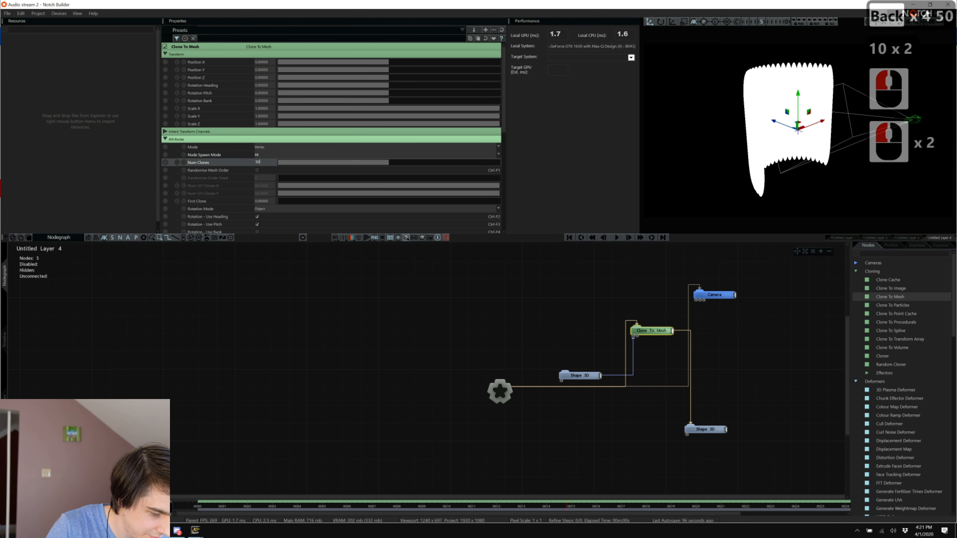
left_click(579, 375)
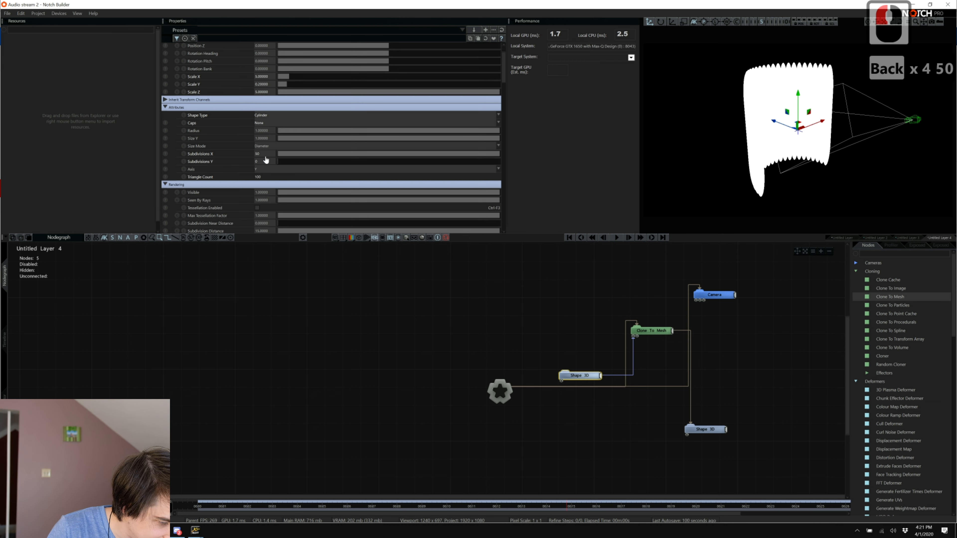
double_click(266, 161)
type("1")
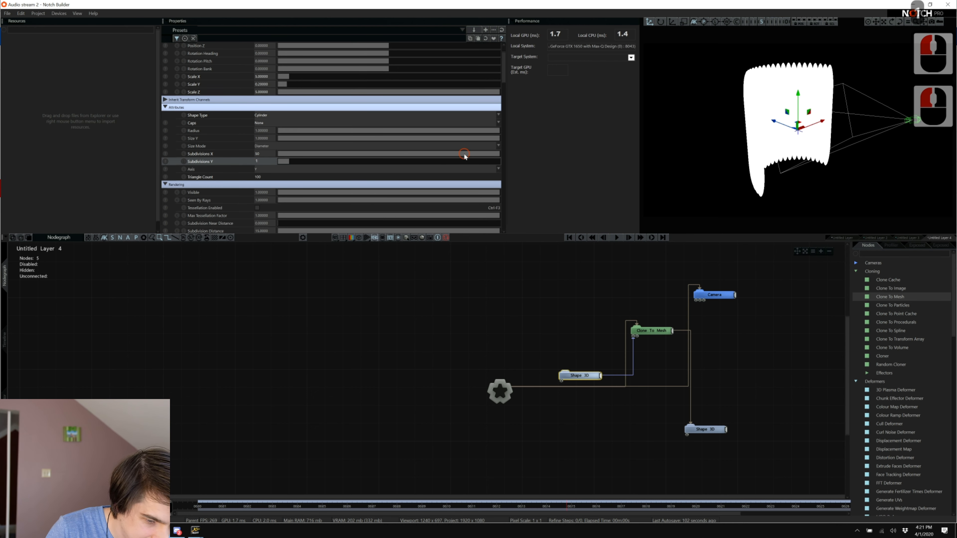
left_click_drag(451, 154, 382, 160)
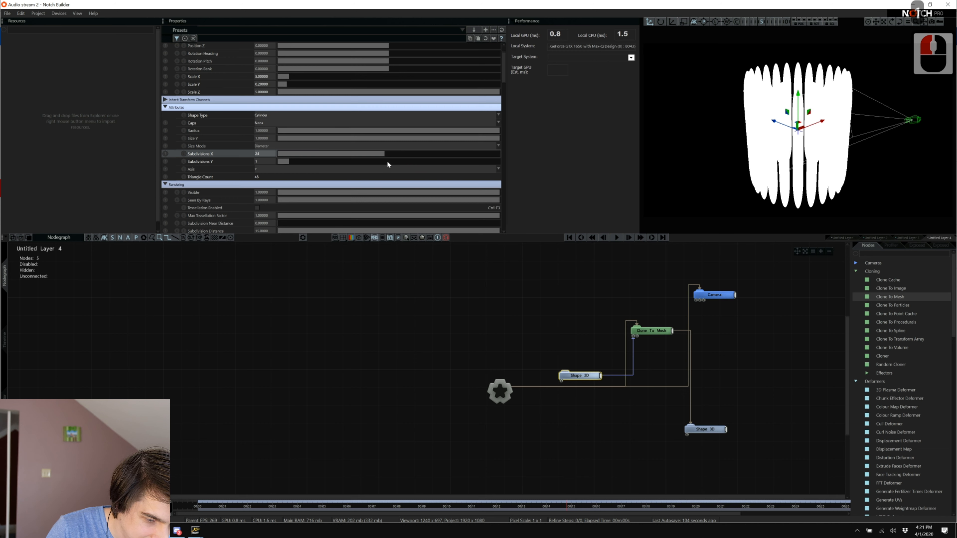
double_click(264, 154)
type("25")
key("Return")
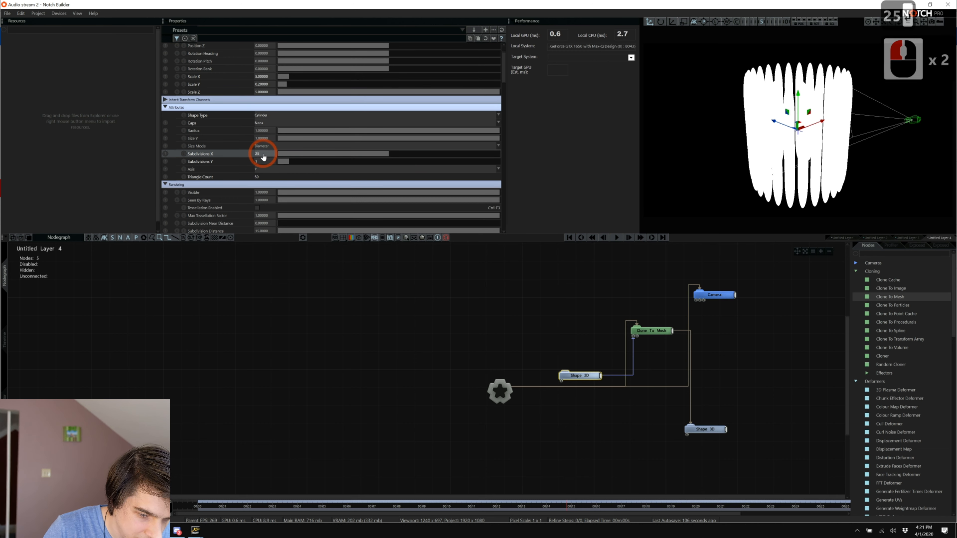
Stretch the capsule clones to Scale Y of about 1.31.
left_click(651, 331)
scroll(284, 153, "down", 8)
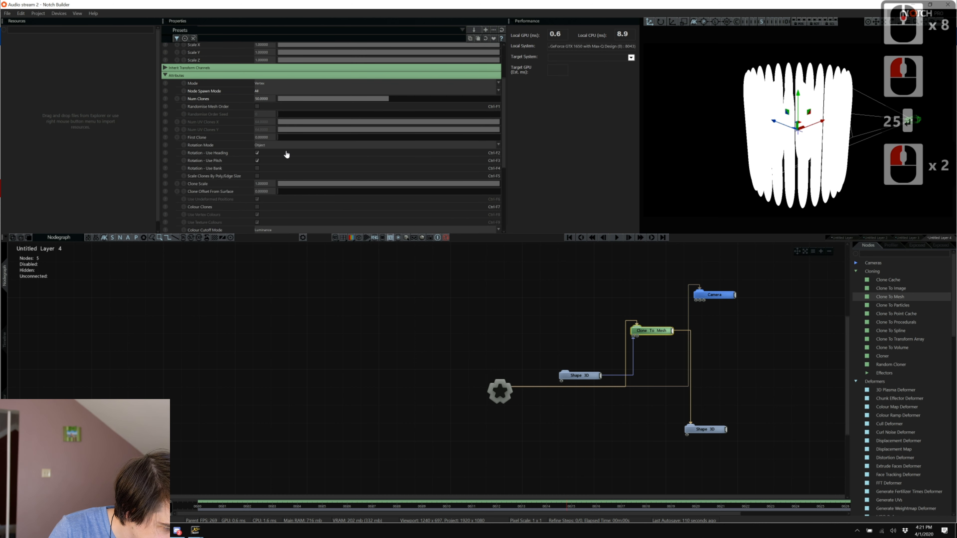
scroll(326, 195, "down", 2)
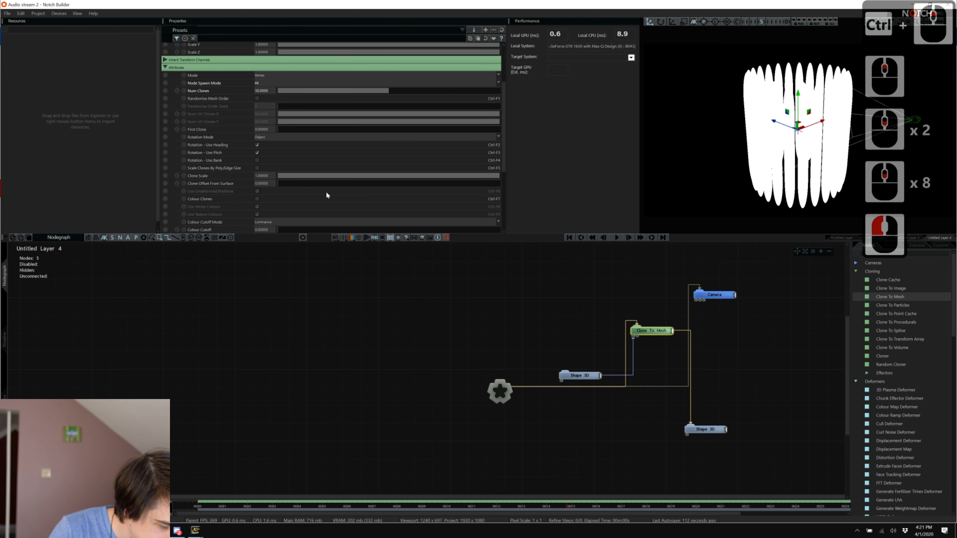
left_click(741, 330)
left_click(718, 300)
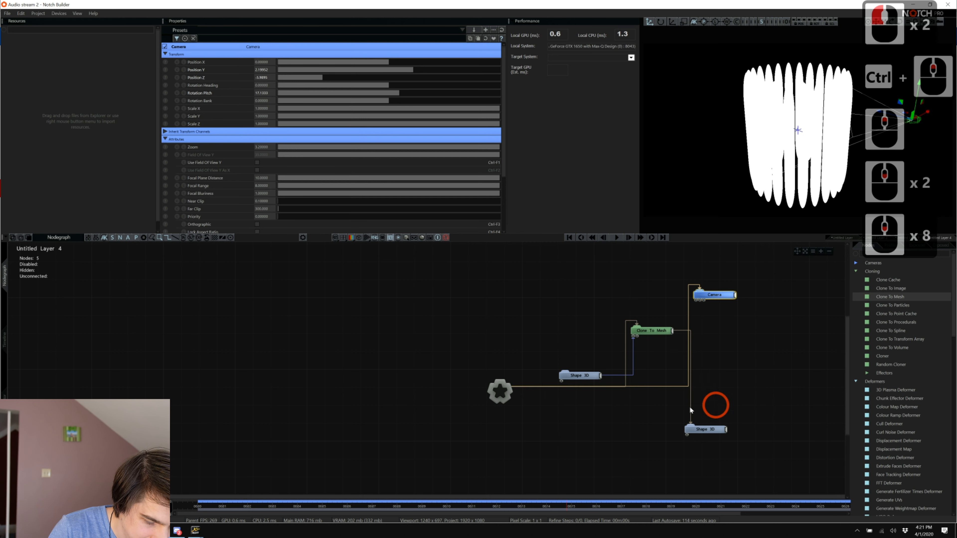
left_click(701, 430)
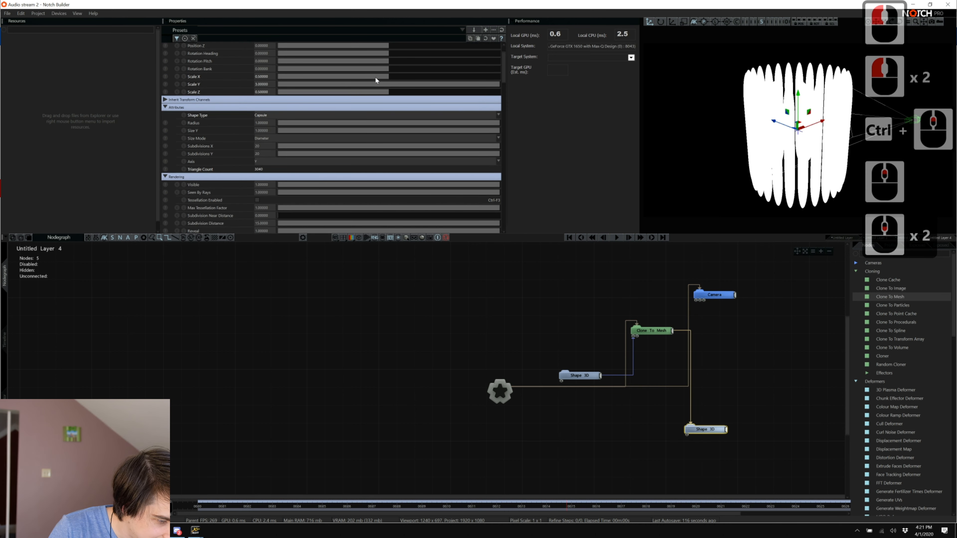
left_click_drag(416, 86, 380, 86)
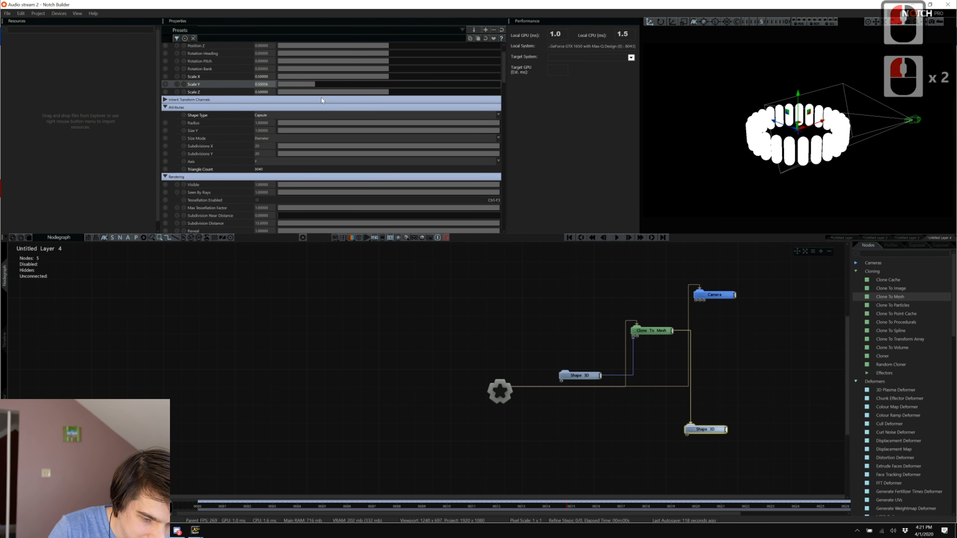
left_click_drag(306, 98, 374, 111)
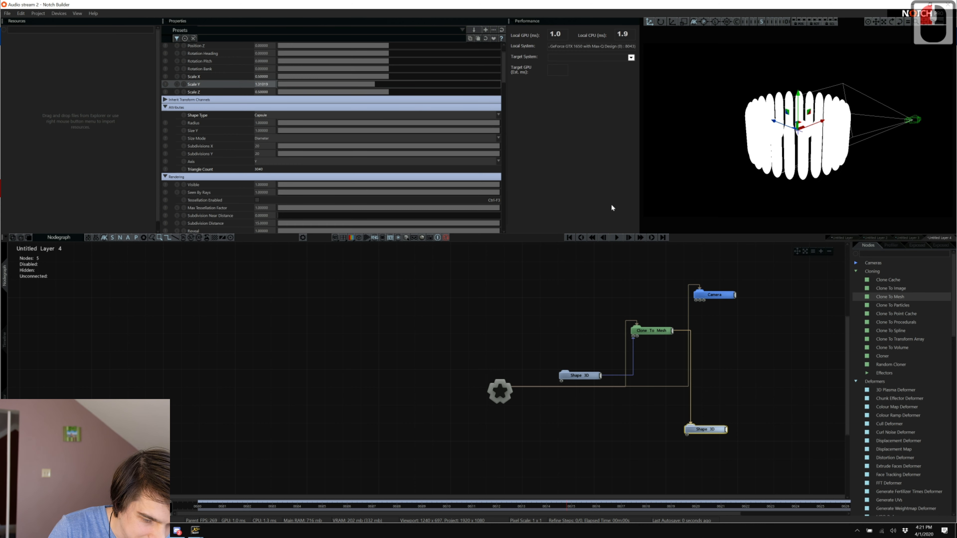
left_click(769, 353)
double_click(903, 276)
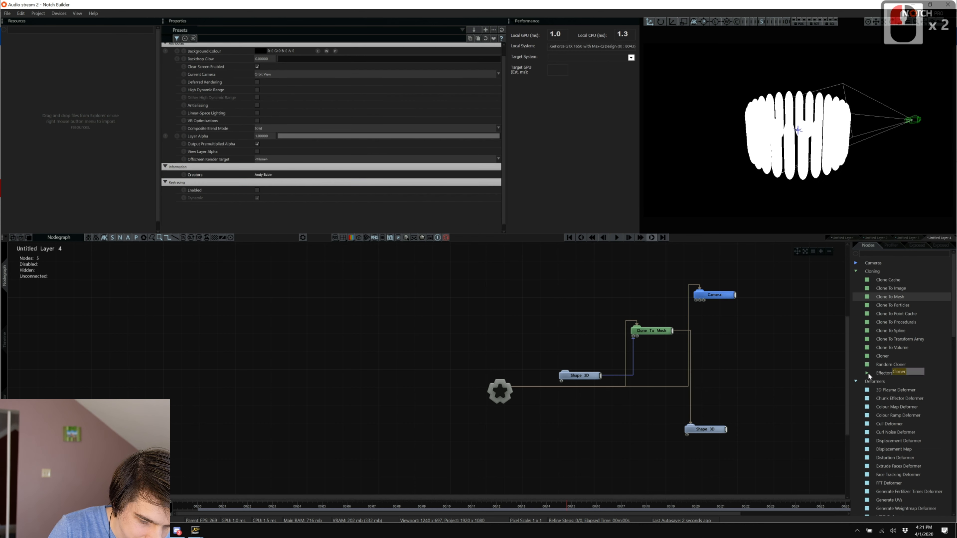
Add an FFT Effector node and connect Clone To Mesh into it.
double_click(866, 295)
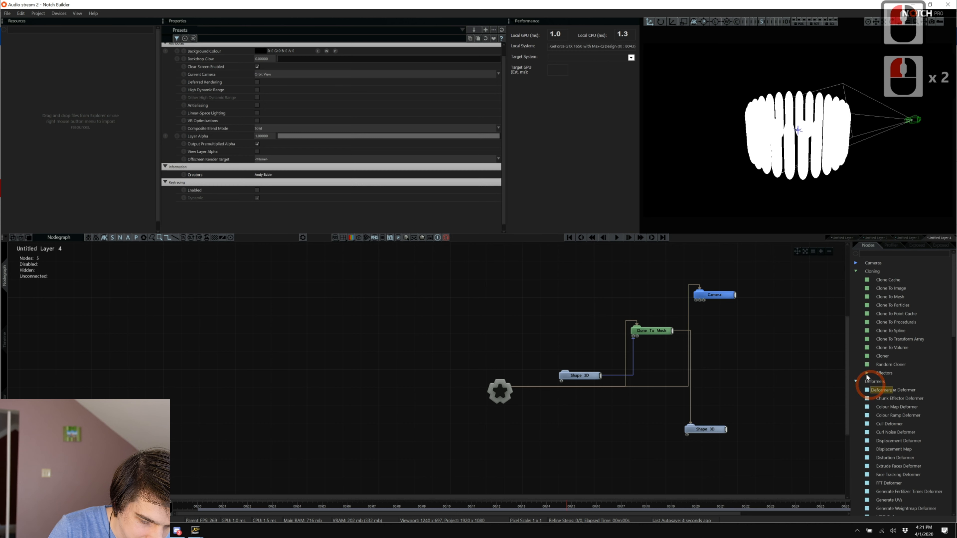
double_click(866, 372)
left_click(866, 373)
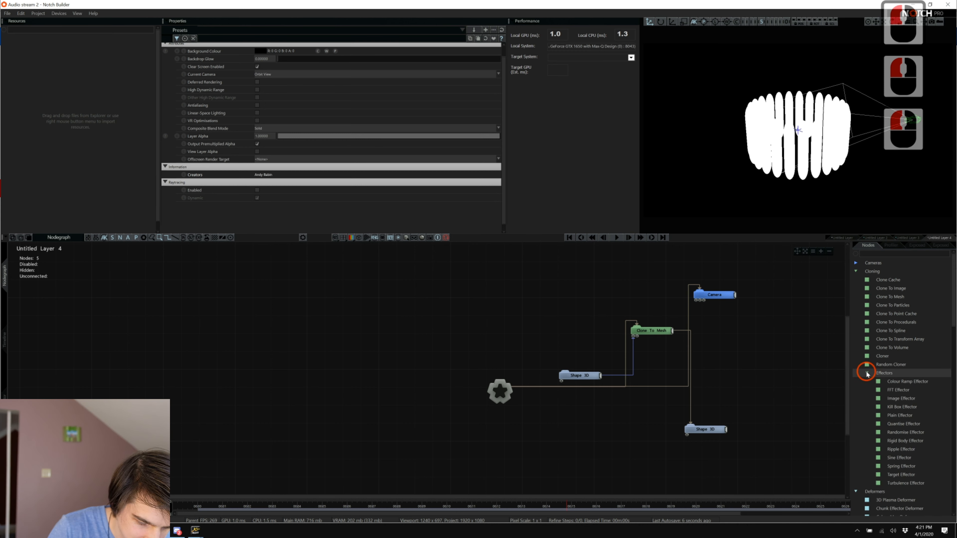
left_click_drag(903, 395, 617, 428)
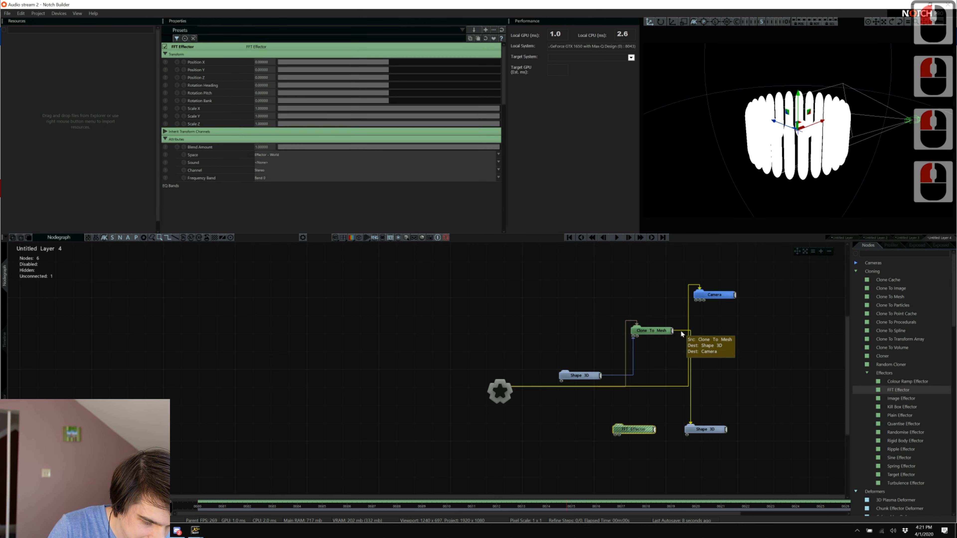
left_click_drag(673, 331, 654, 372)
left_click_drag(629, 418, 618, 422)
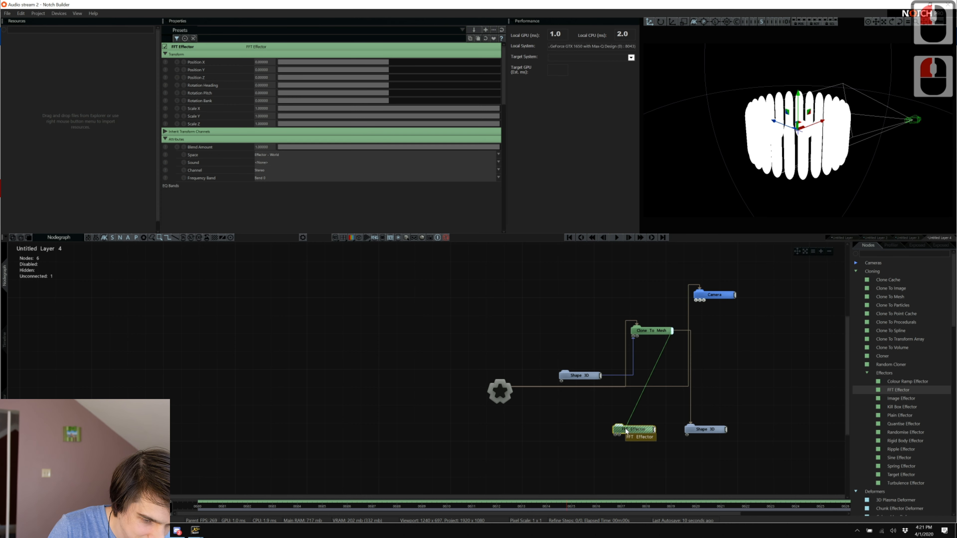
Add a Capture Sound node and feed it into the FFT Effector's sound input.
left_click(885, 256)
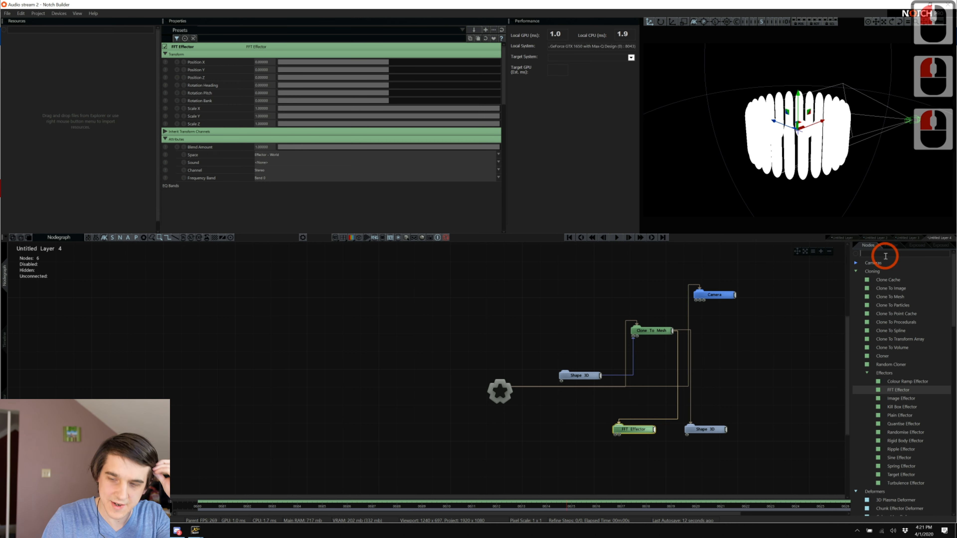
type("c")
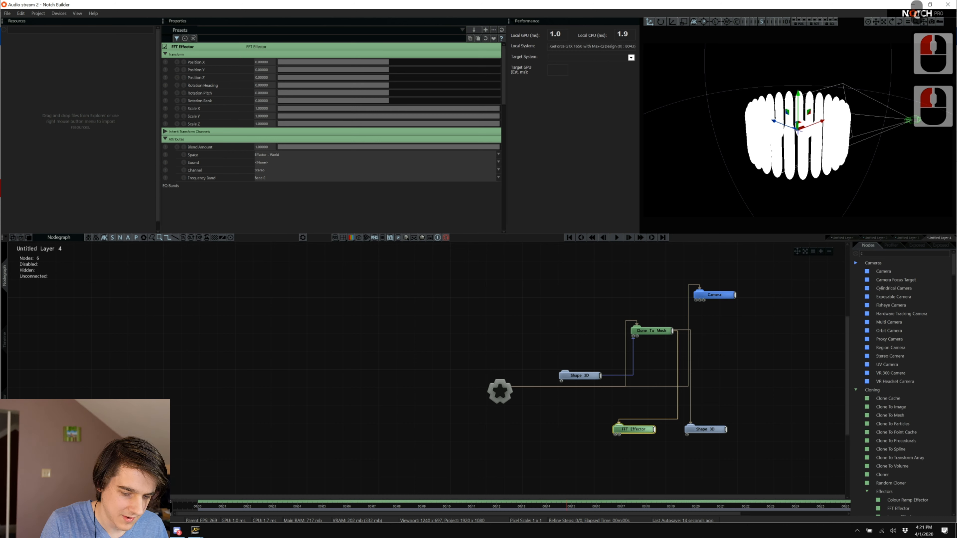
type("aps")
key("BackSpace")
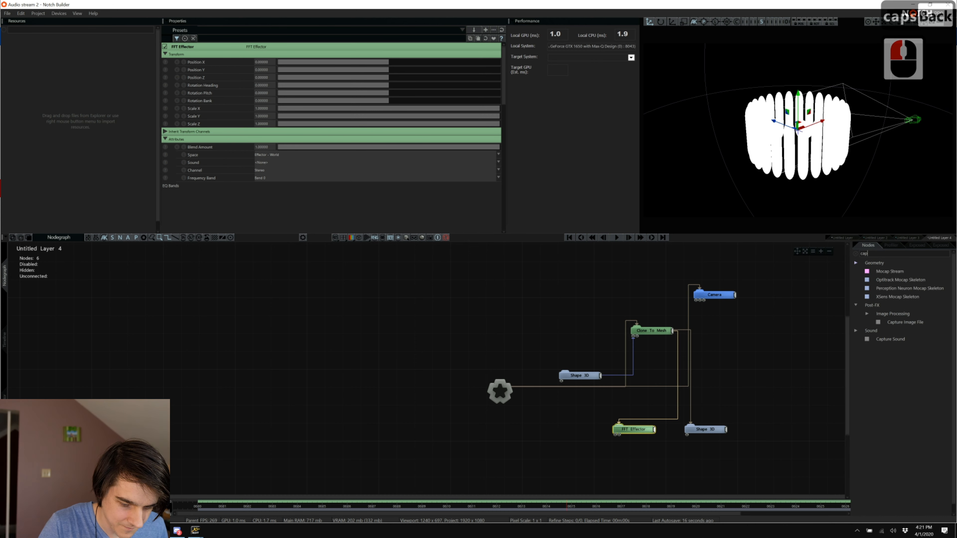
left_click_drag(881, 339, 528, 437)
left_click(635, 431)
left_click(623, 429)
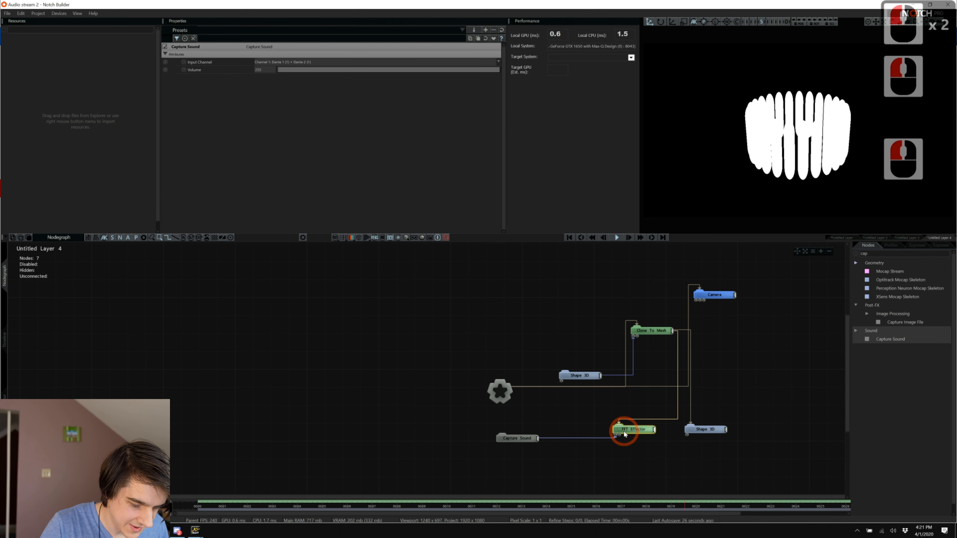
Set the FFT Effector's Scale Y to 3, leaving Position Y unchanged.
left_click(349, 190)
scroll(350, 188, "down", 20)
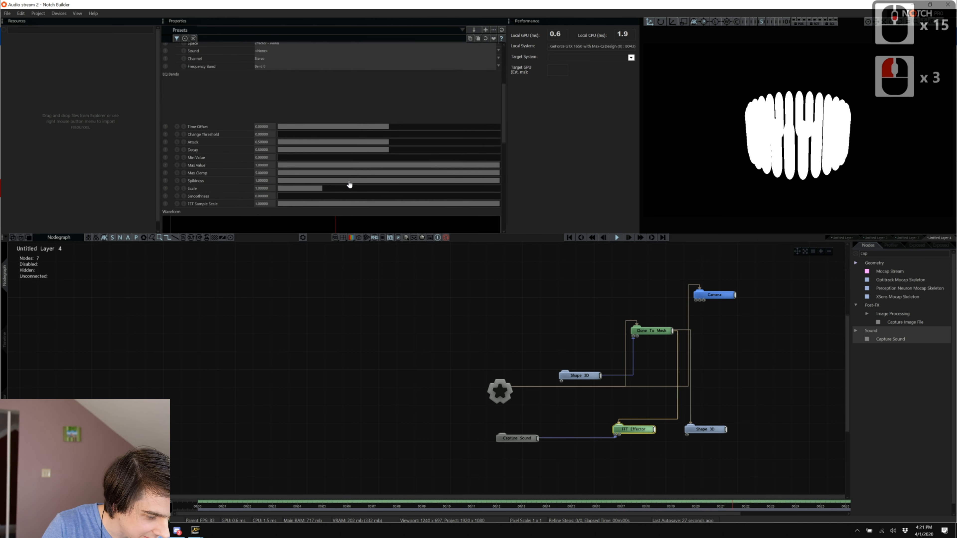
scroll(349, 185, "down", 16)
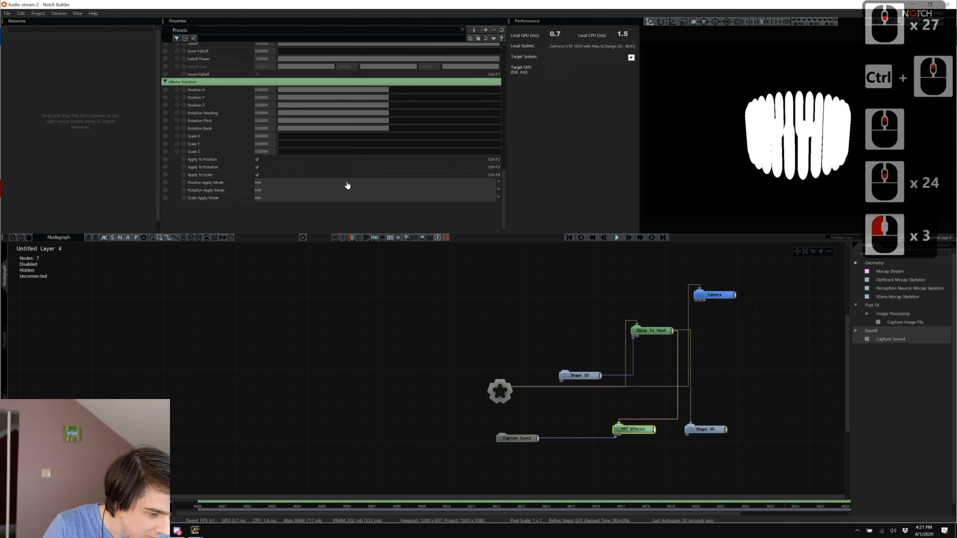
scroll(347, 186, "up", 7)
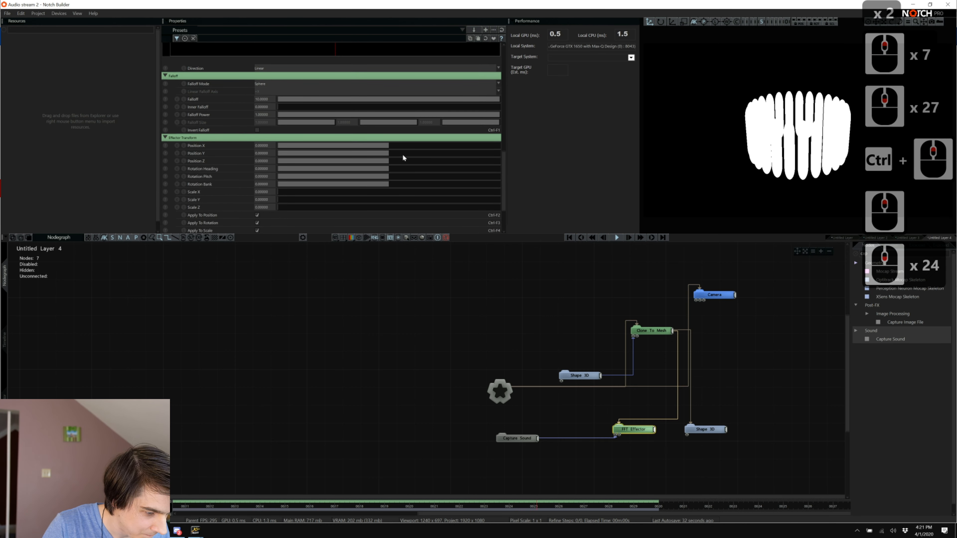
left_click(478, 153)
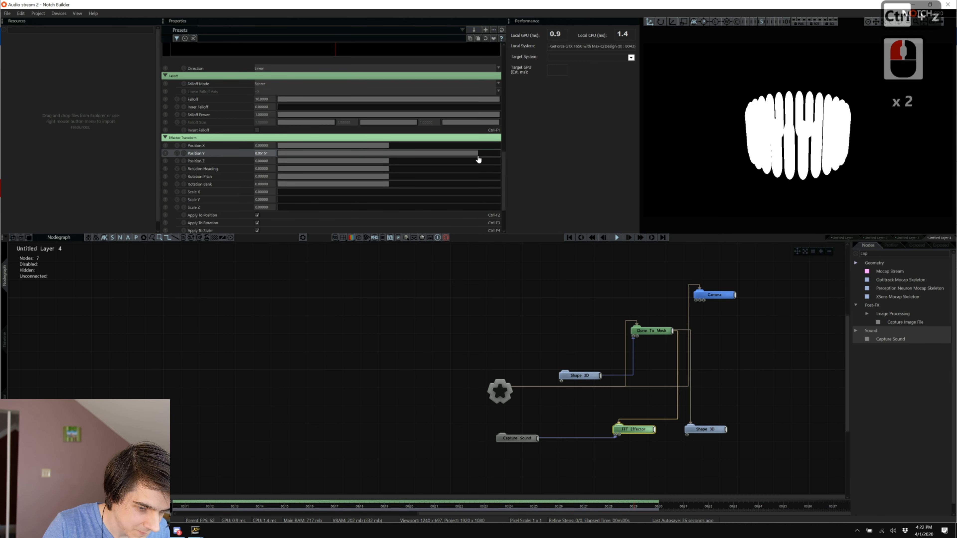
key("ctrl+z")
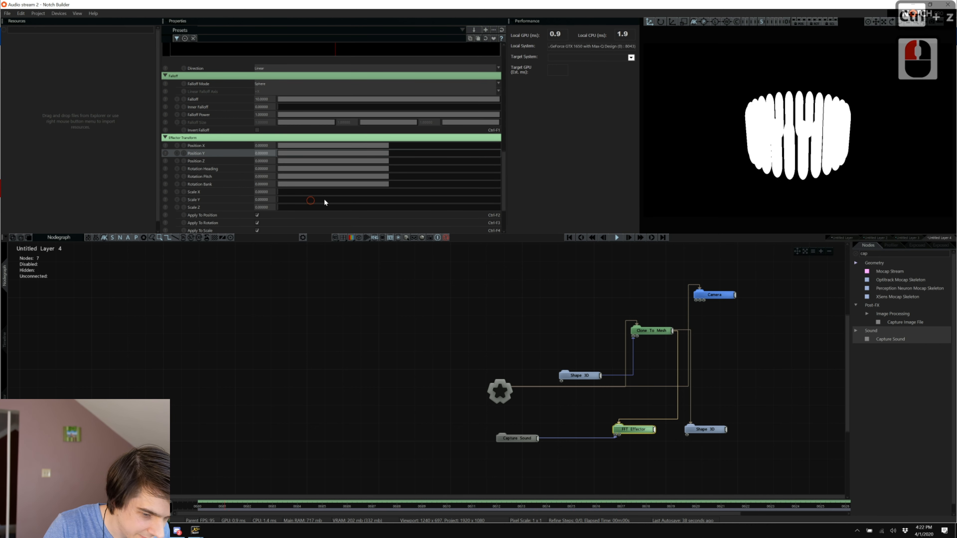
left_click_drag(311, 200, 588, 226)
double_click(262, 200)
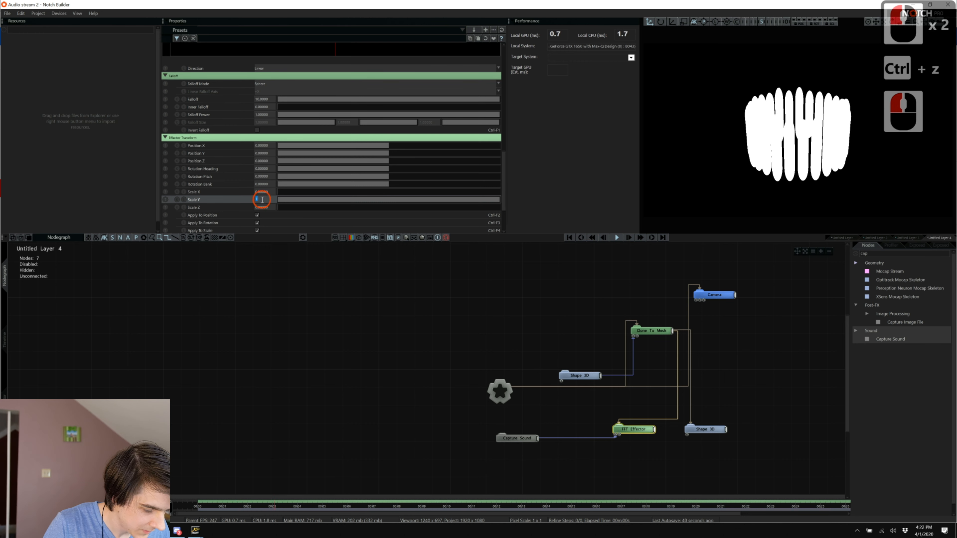
type("3")
key("Return")
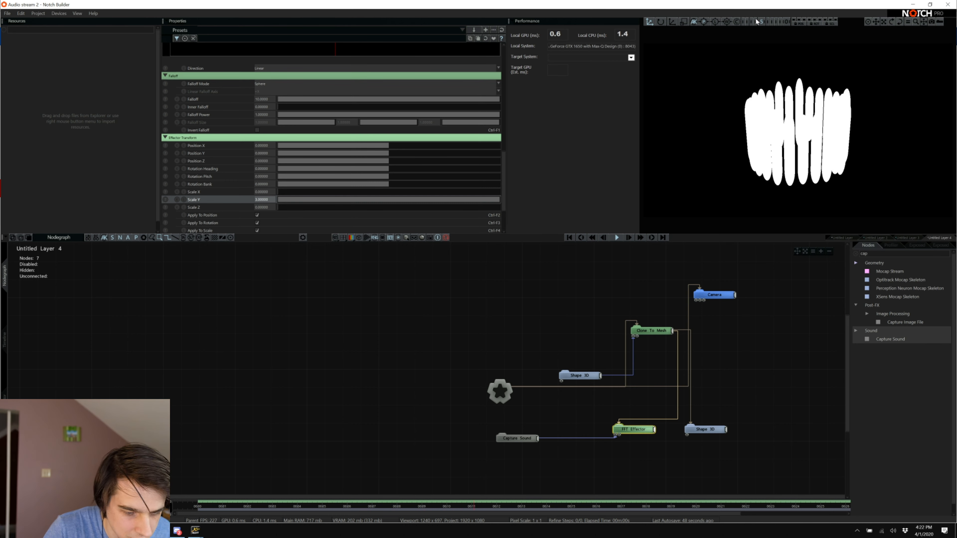
Keep the effector direction Linear and lower its Decay to about 0.13.
scroll(331, 131, "up", 8)
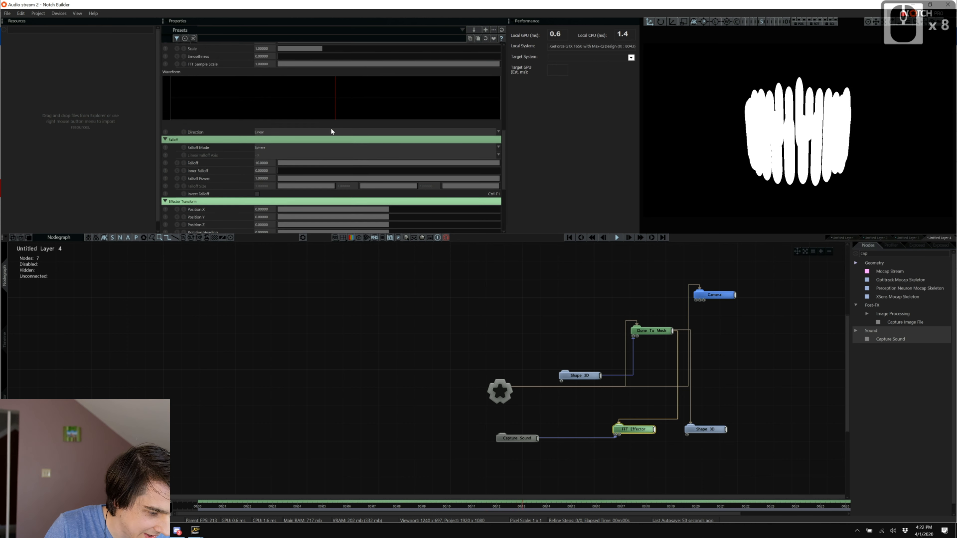
left_click(262, 132)
left_click(293, 146)
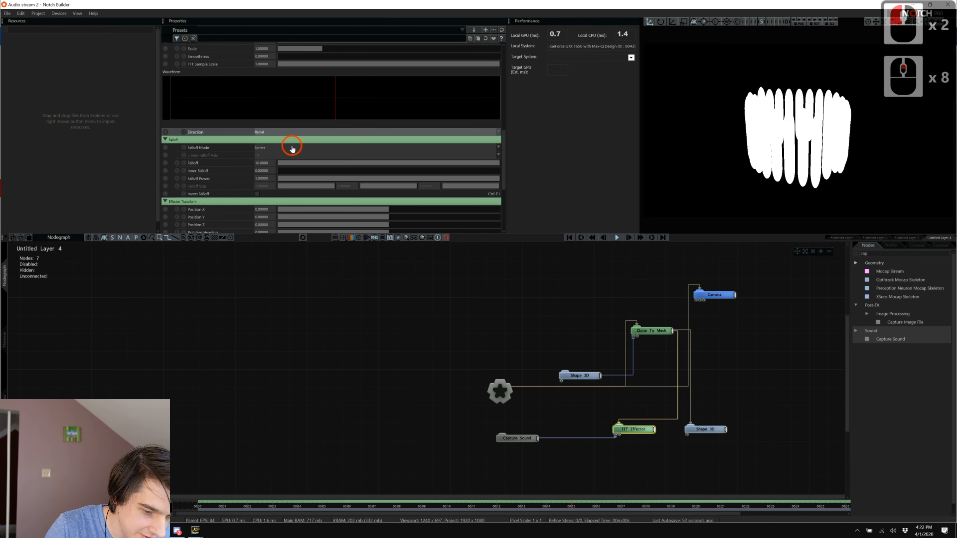
left_click(279, 133)
left_click(279, 136)
scroll(281, 137, "up", 9)
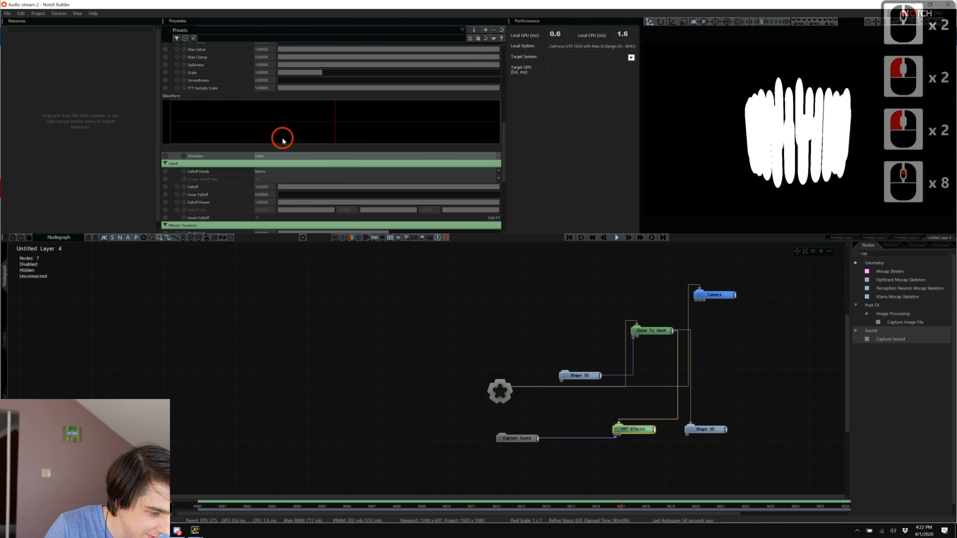
left_click_drag(315, 84, 300, 85)
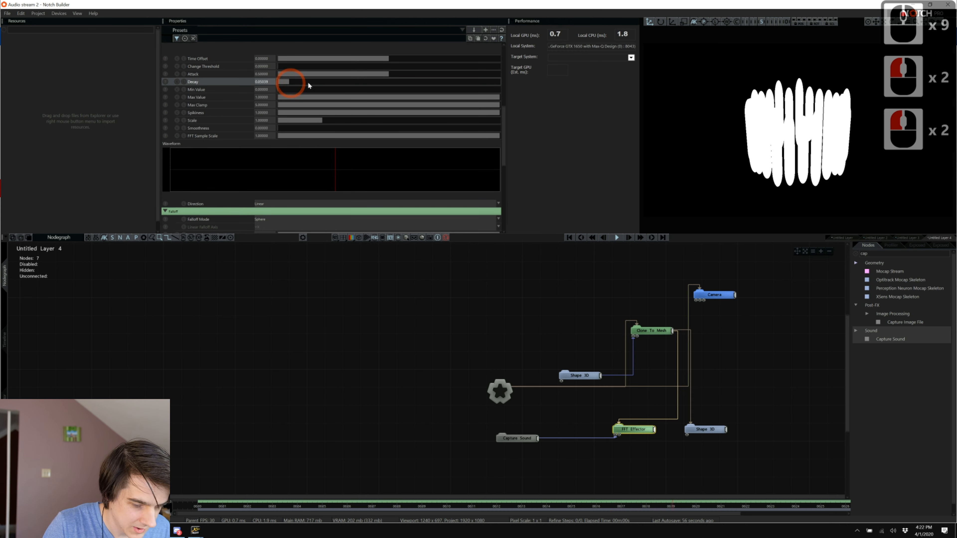
left_click(492, 301)
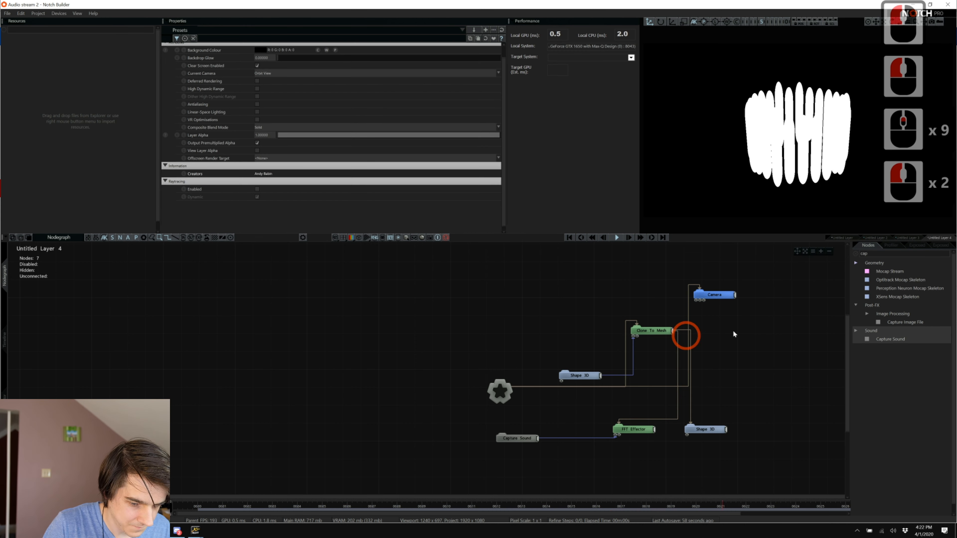
Render through the Current Playing Camera and add an Area Light with Visible Surface off.
left_click(798, 22)
left_click(881, 253)
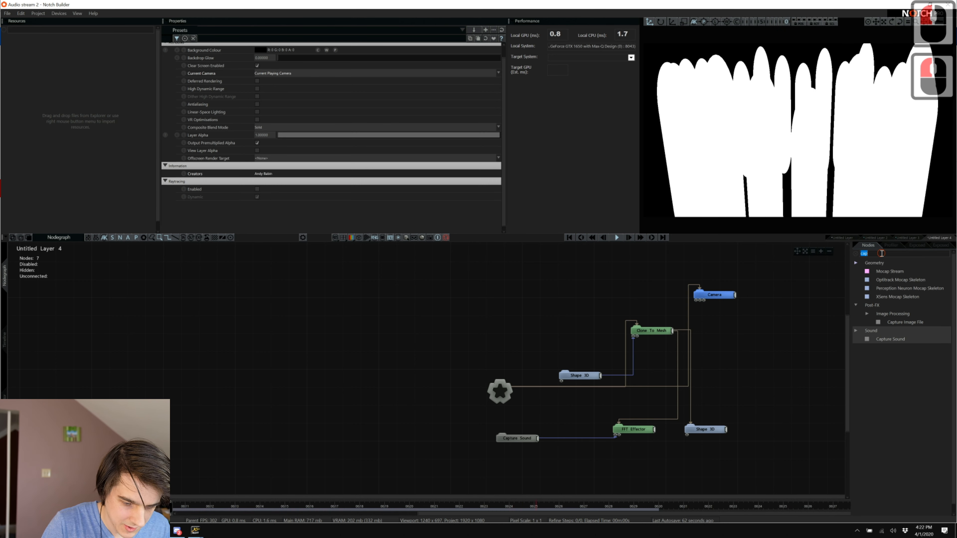
type("light")
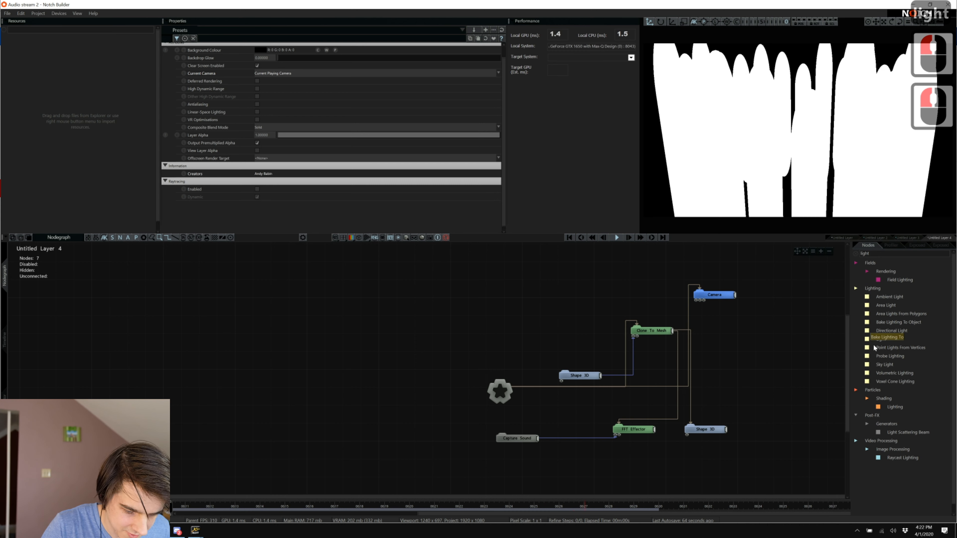
left_click_drag(881, 339, 784, 339)
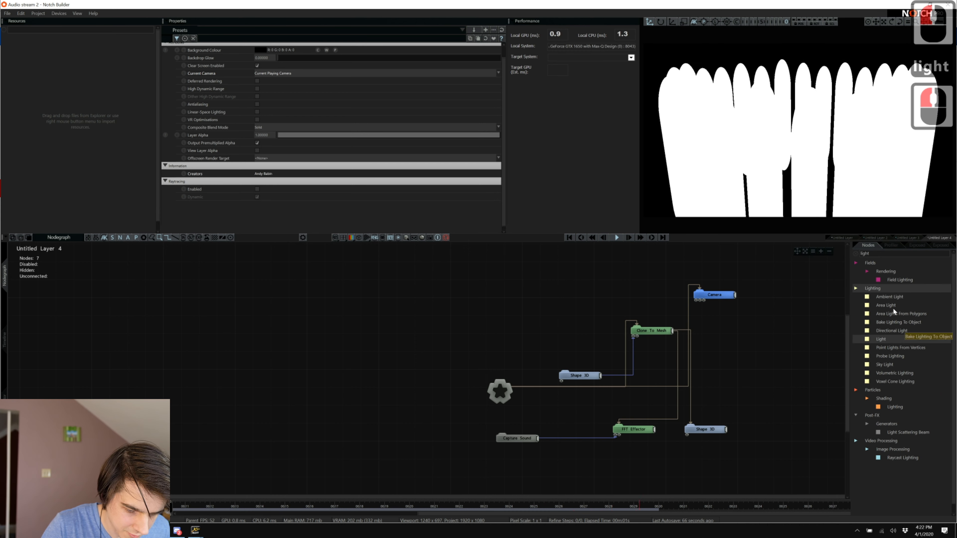
mouse_move(885, 305)
left_mouse_down()
mouse_move(779, 323)
mouse_move(519, 326)
left_mouse_up()
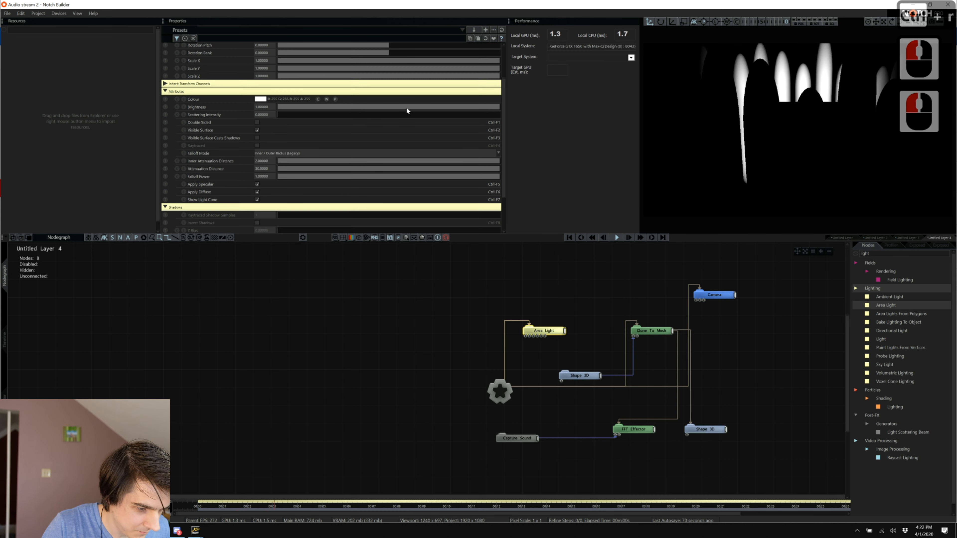
scroll(336, 56, "up", 8)
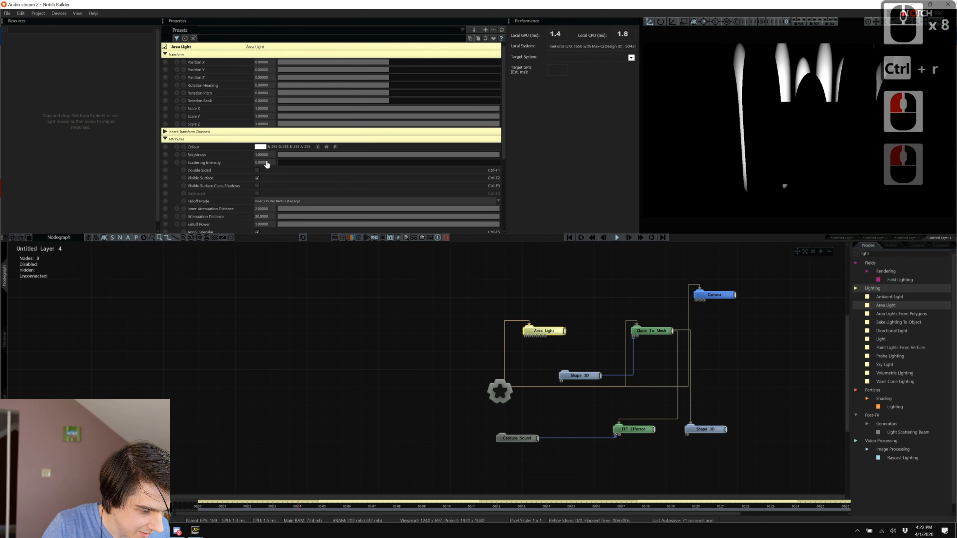
left_click(257, 177)
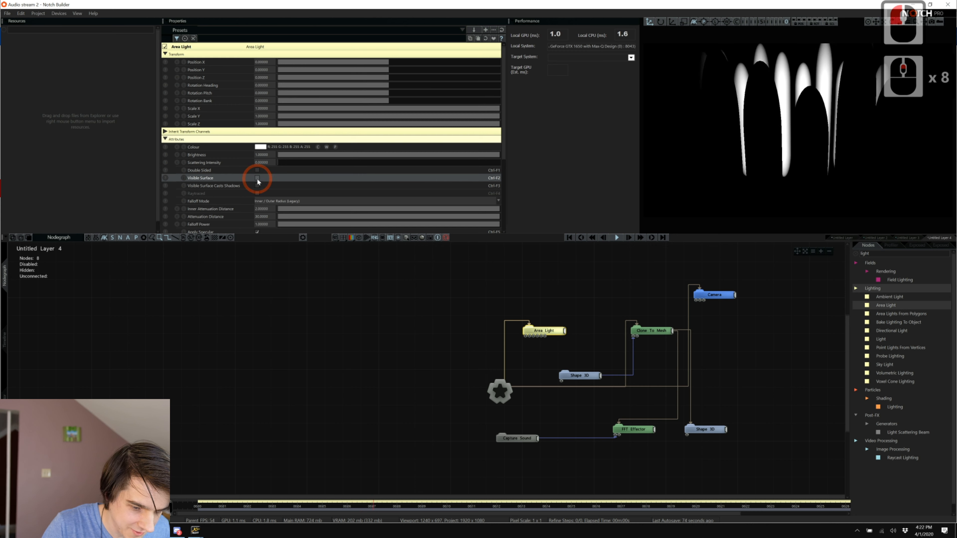
Pause playback and bring up the layer list options in the Timeline.
key("space")
left_click(361, 257)
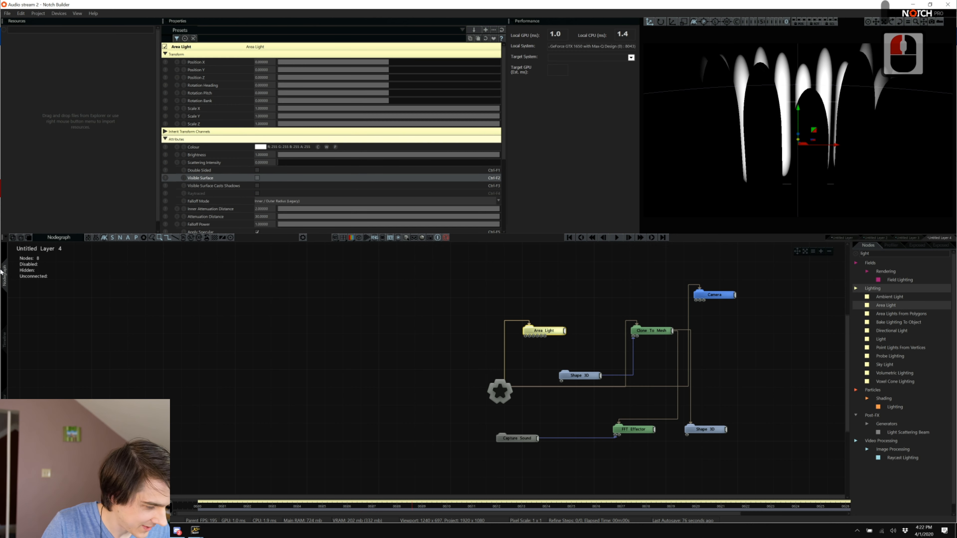
left_click(3, 336)
left_click(84, 399)
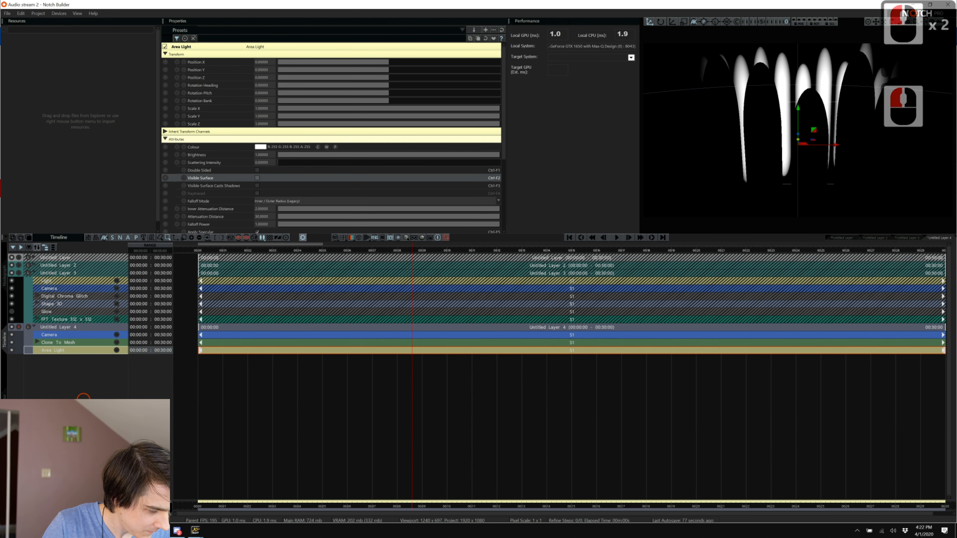
right_click(34, 359)
Create Untitled Layer 5 and add a Shape 3D node connected to its root.
left_click(62, 140)
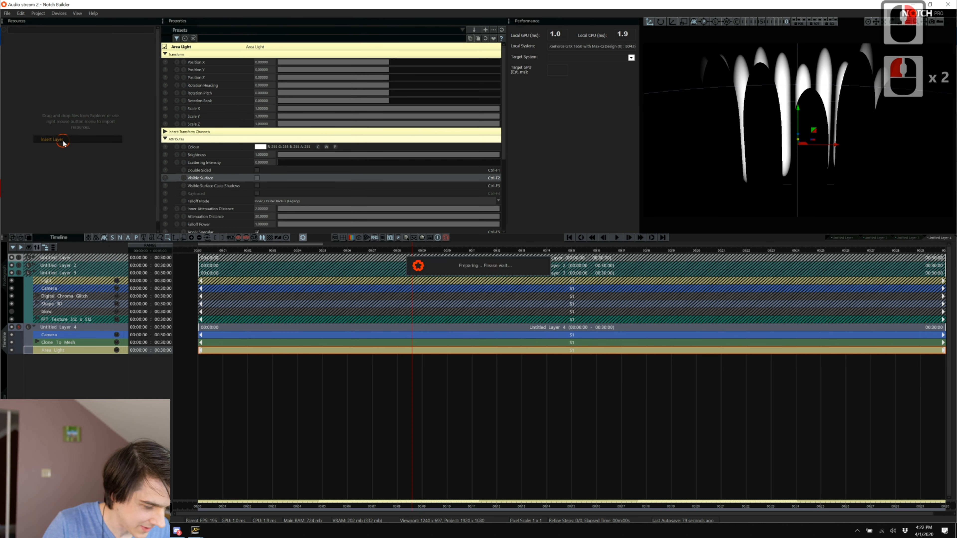
key("Return")
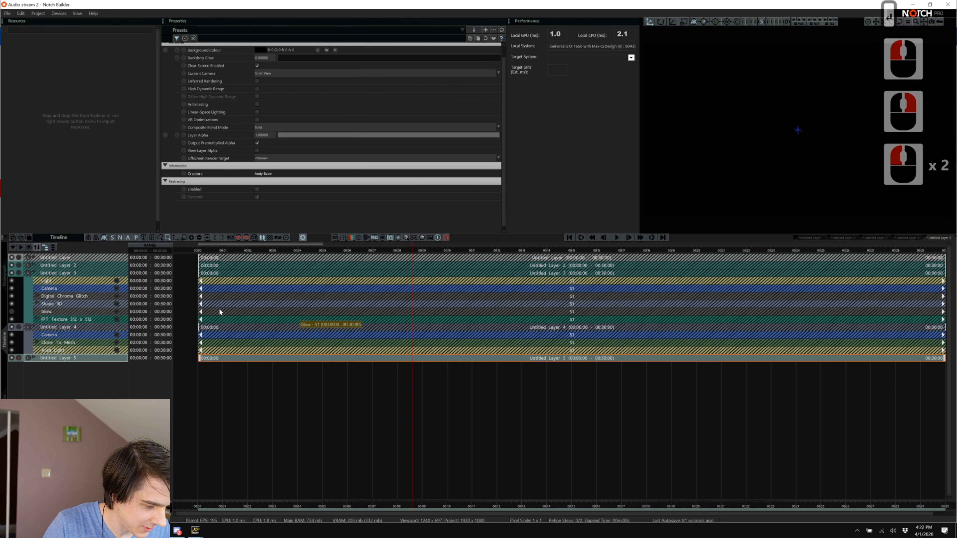
left_click(2, 286)
left_click(868, 253)
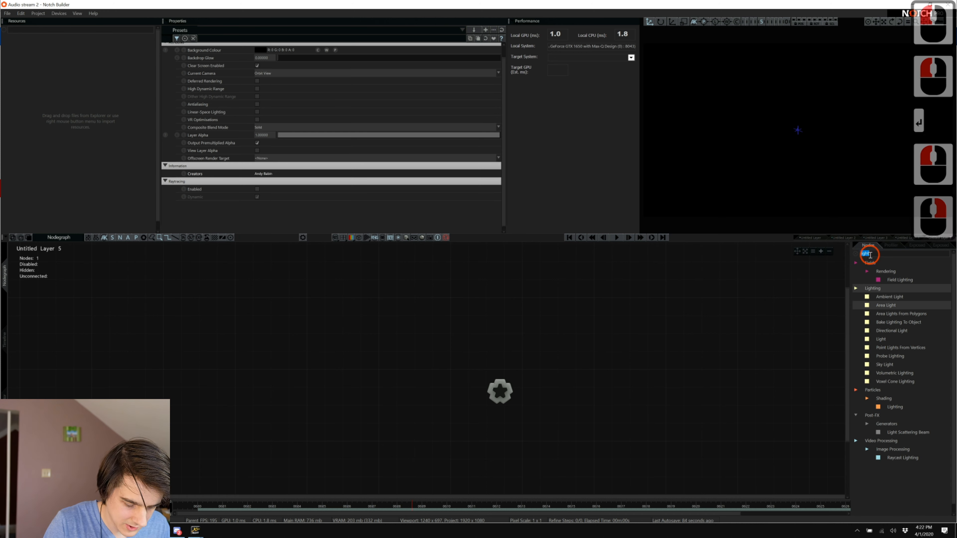
type("shap")
left_click(746, 349)
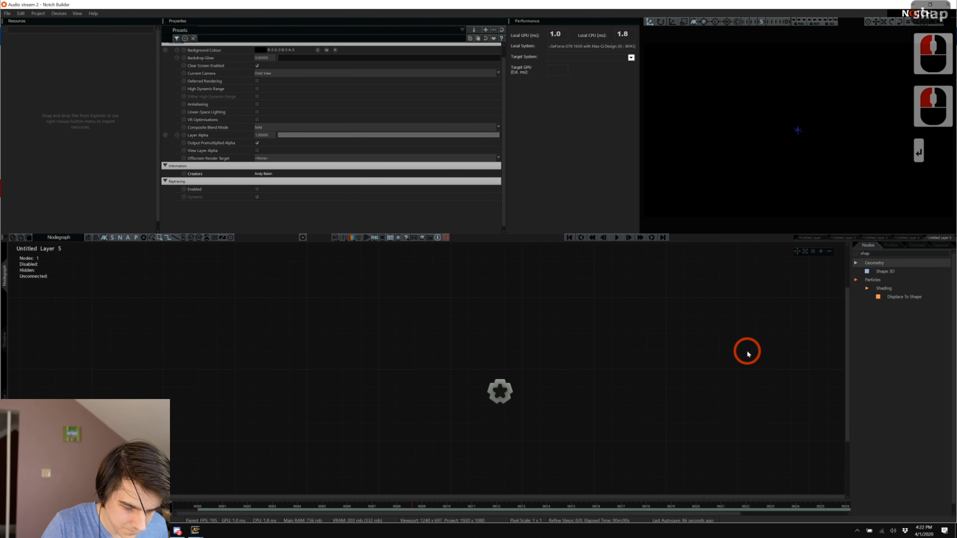
left_click_drag(886, 270, 632, 395)
key("ctrl+r")
left_click(888, 266)
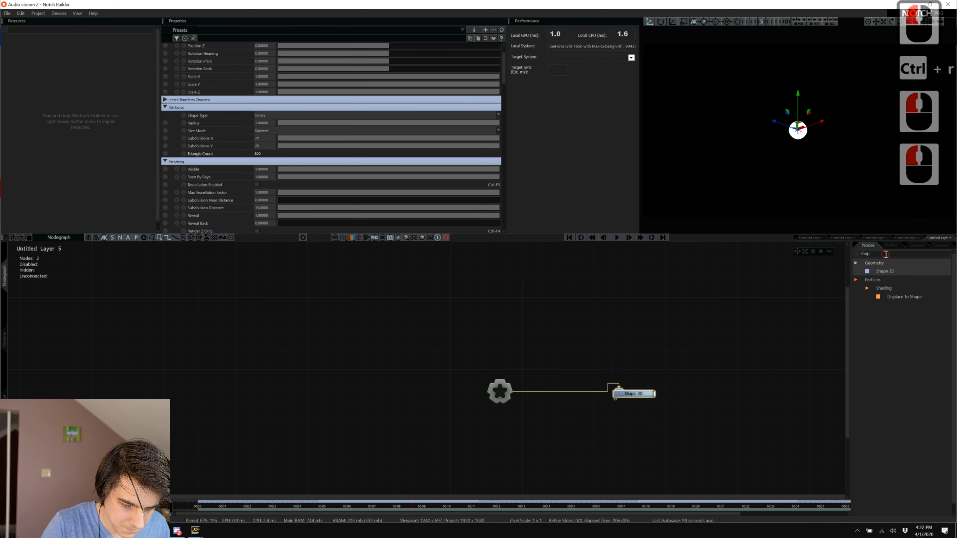
Add a Cloner and feed the Shape 3D sphere into it instead of the root.
double_click(885, 254)
type("clone")
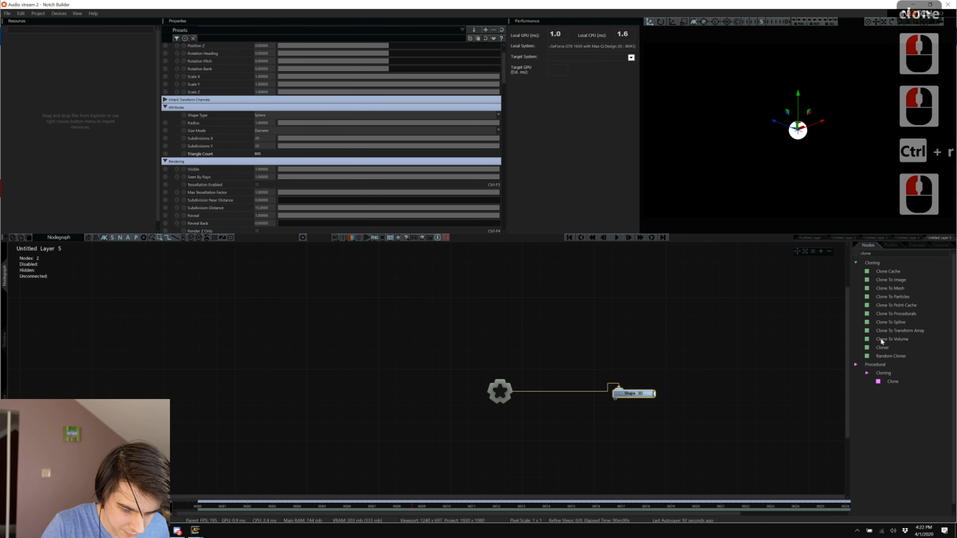
left_click_drag(727, 341, 595, 347)
key("ctrl+r")
left_click(561, 393, "shift")
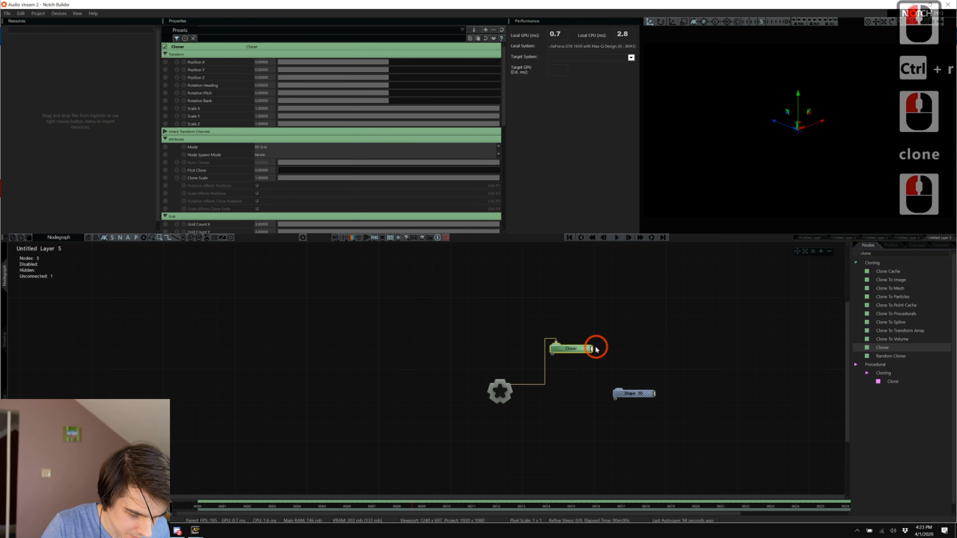
left_click(623, 391)
Set the Cloner's Grid Count X, Y and Z to 8 each.
scroll(356, 210, "down", 11)
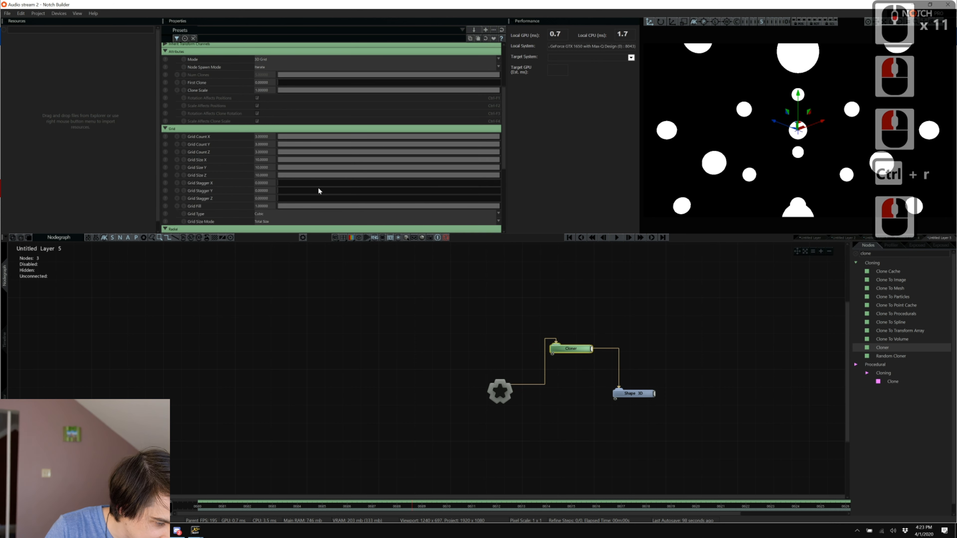
double_click(275, 139)
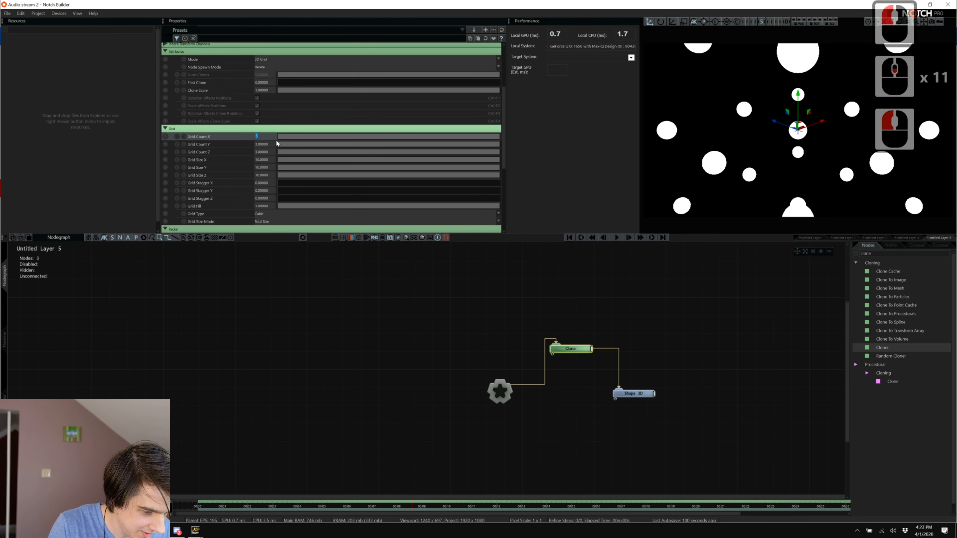
type("8")
key("Tab")
type("7")
key("Tab")
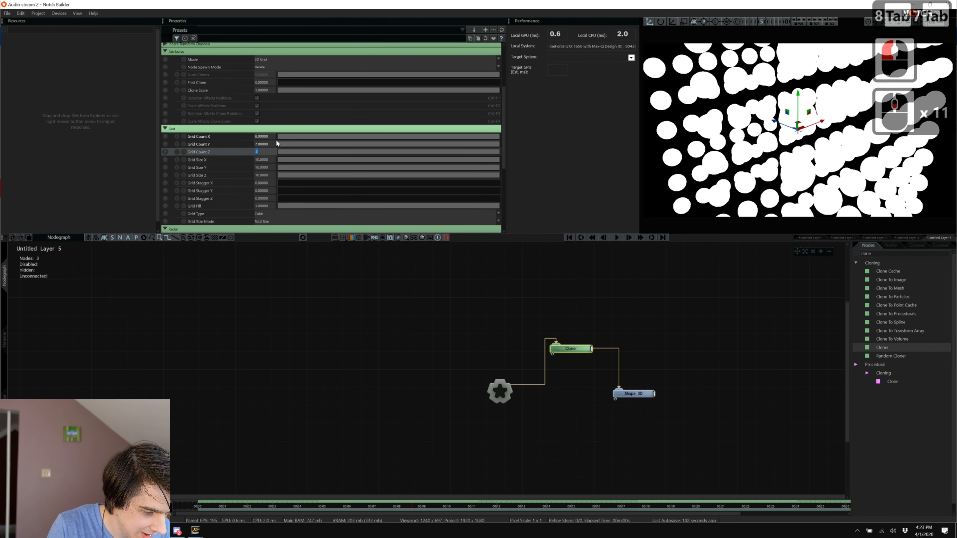
type("7")
key("BackSpace")
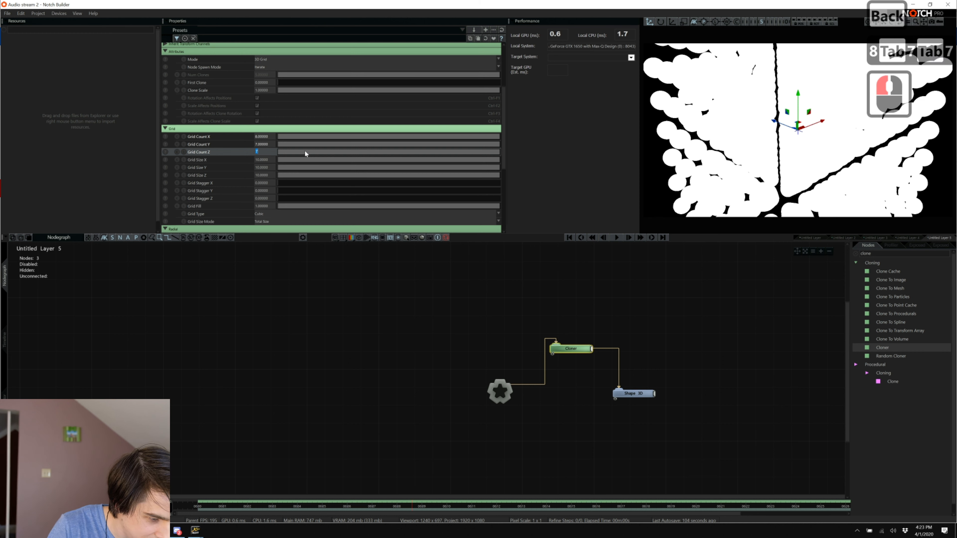
key("Caps_Lock")
key("Tab")
key("shift+Tab")
key("shift+Tab")
key("shift+Tab")
key("Caps_Lock")
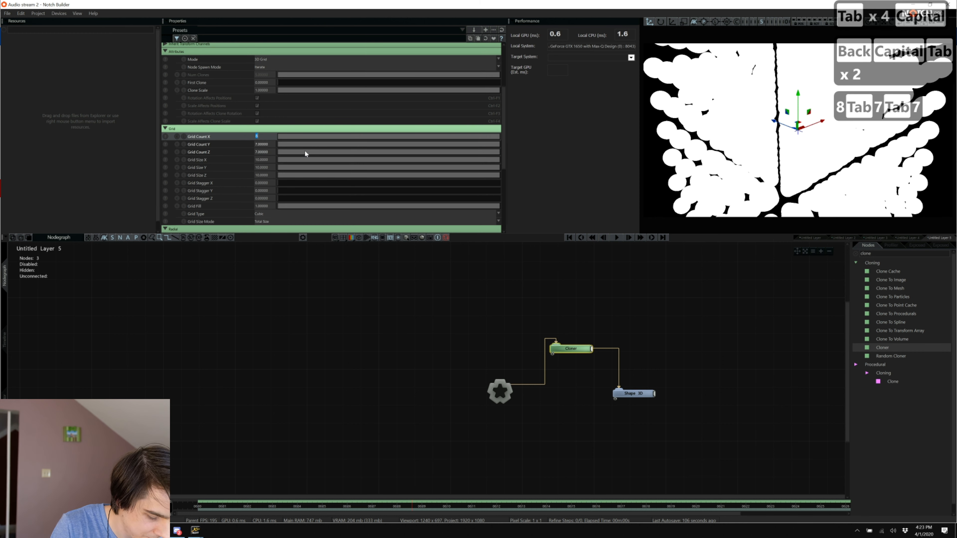
type("8")
key("Caps_Lock")
type("8")
key("Caps_Lock")
type("8")
key("BackSpace")
key("BackSpace")
key("BackSpace")
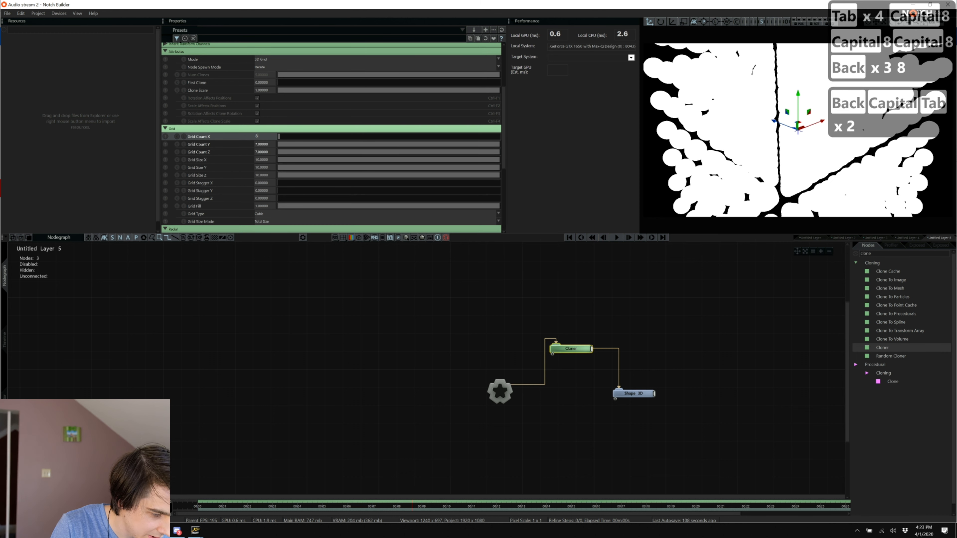
key("Tab")
type("8")
key("Tab")
type("8")
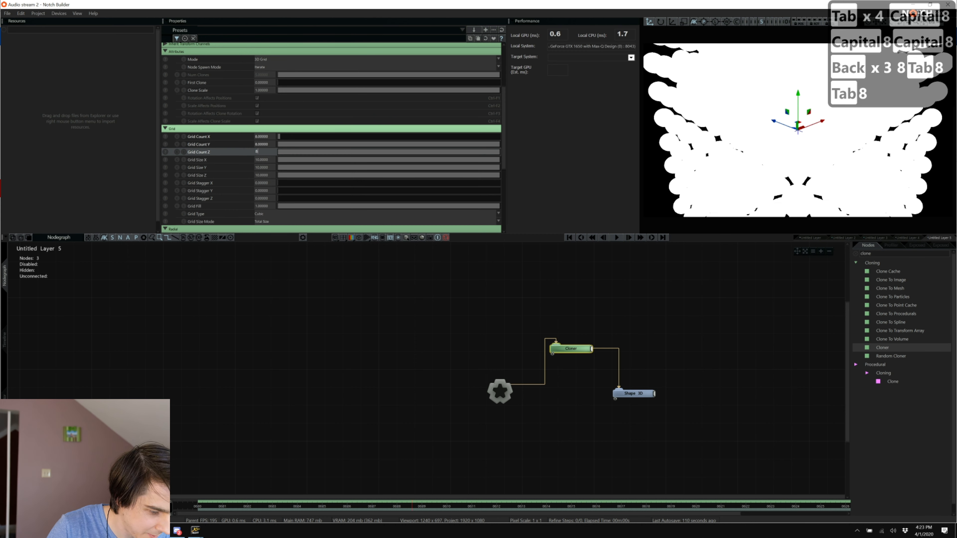
Set the Cloner's Grid Size X, Y and Z to 5.
left_click_drag(362, 159, 400, 166)
left_click(401, 167)
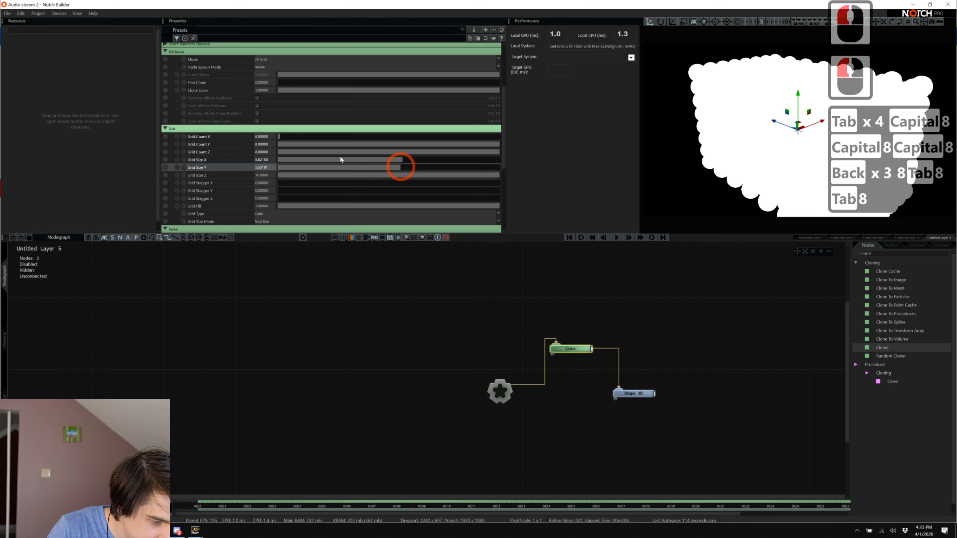
double_click(259, 160)
type("5")
key("Tab")
type("5")
key("Tab")
type("5")
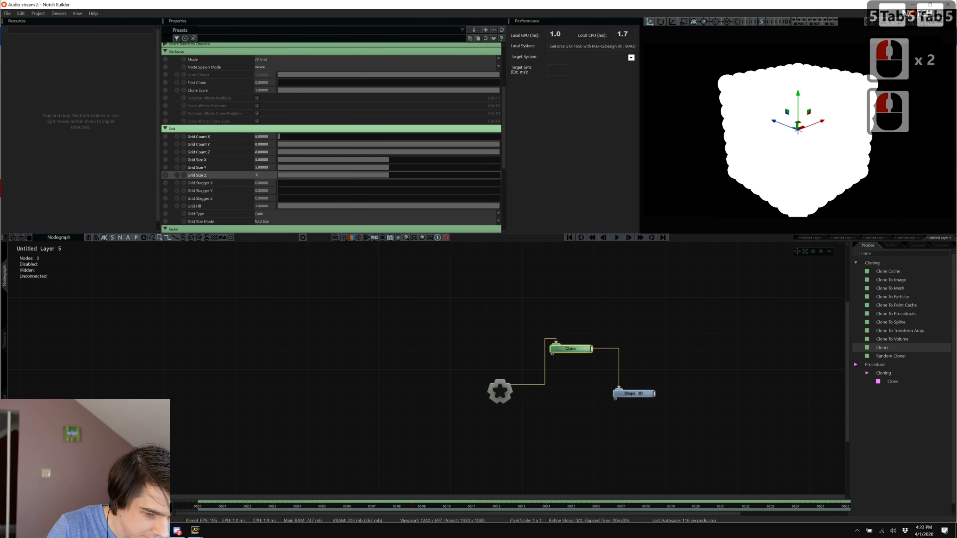
left_click(717, 371)
Add an Omni Light wired to the root with scattering intensity about 0.74.
double_click(902, 256)
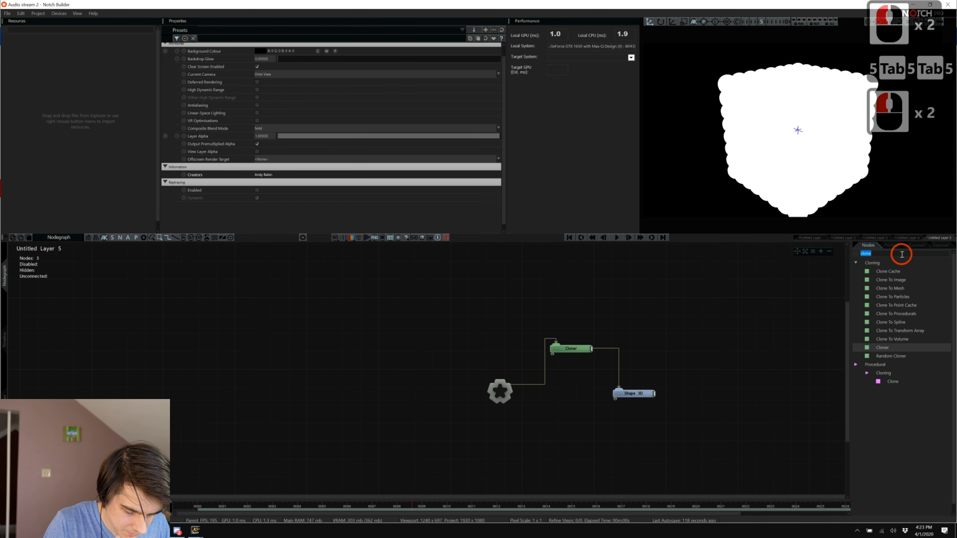
type("light")
left_click_drag(880, 339, 632, 358)
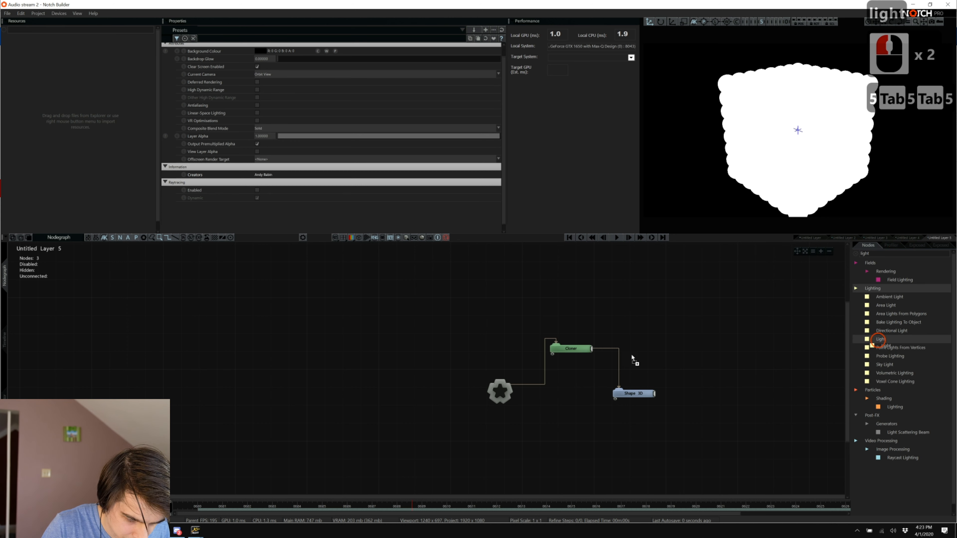
left_click_drag(494, 376, 414, 358)
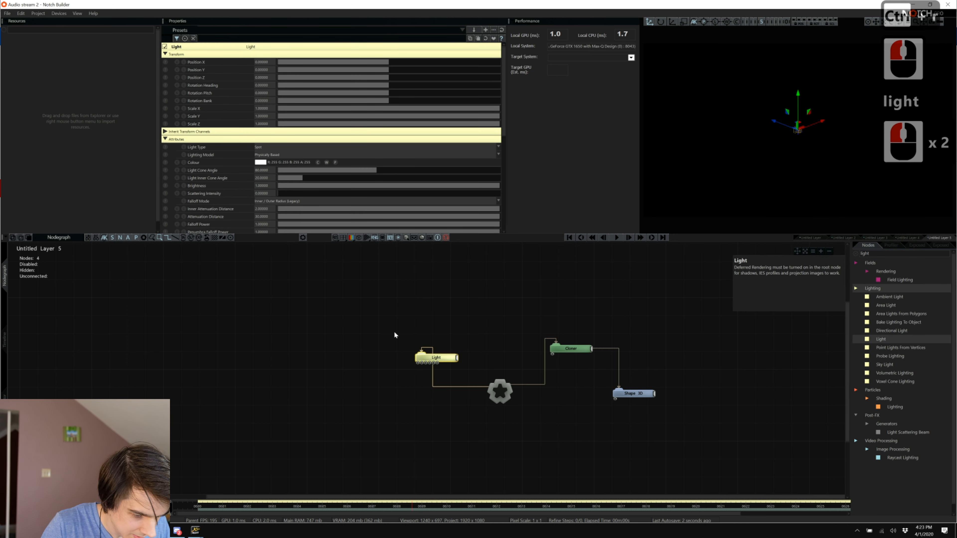
left_click(265, 147)
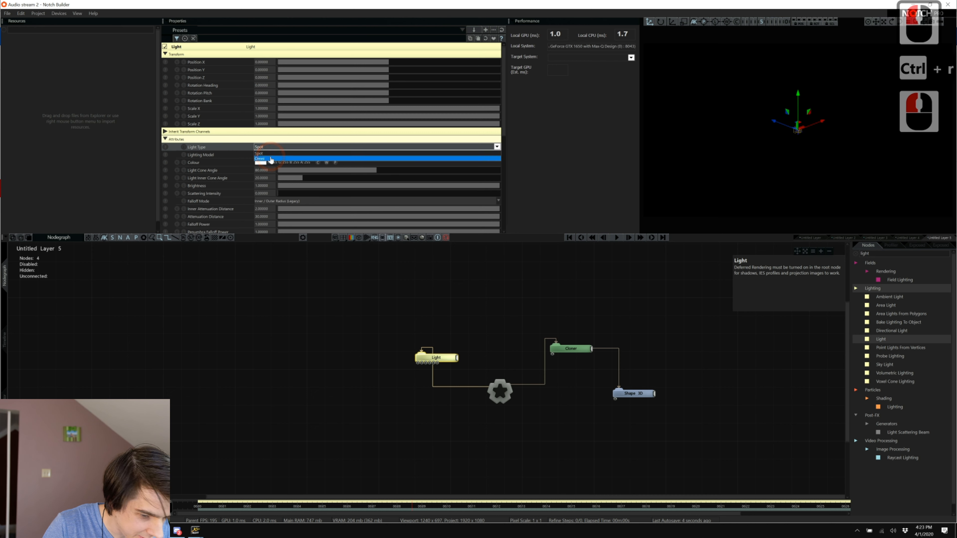
left_click(269, 154)
left_click(439, 193)
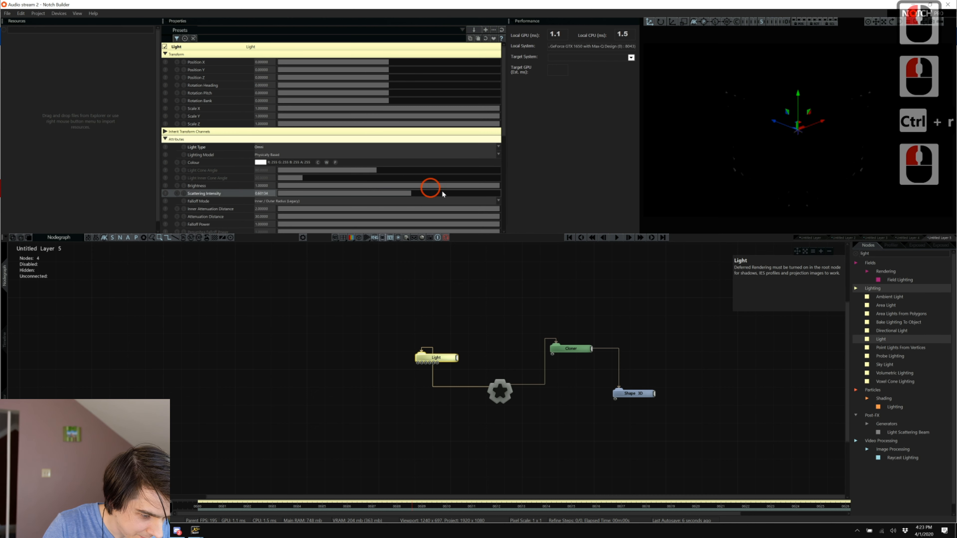
Add a Volumetric Lighting node and enable Deferred Rendering for the layer.
left_click_drag(880, 379, 383, 396)
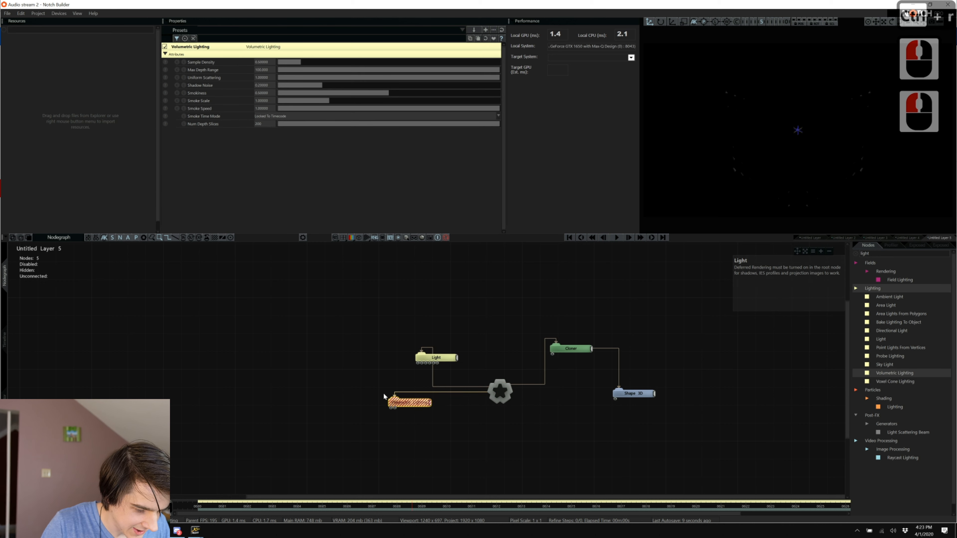
left_click(499, 416)
key("ctrl+r")
left_click(319, 122)
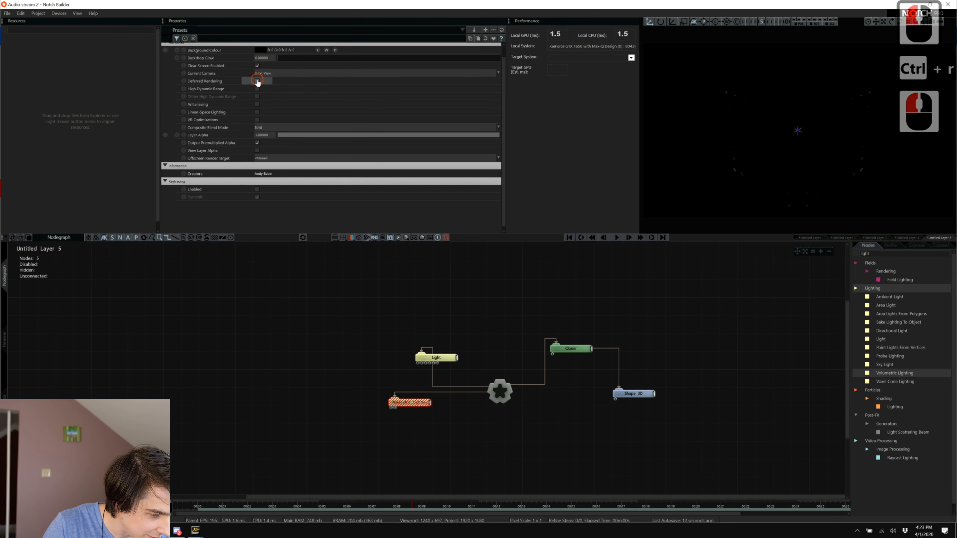
left_click(257, 81)
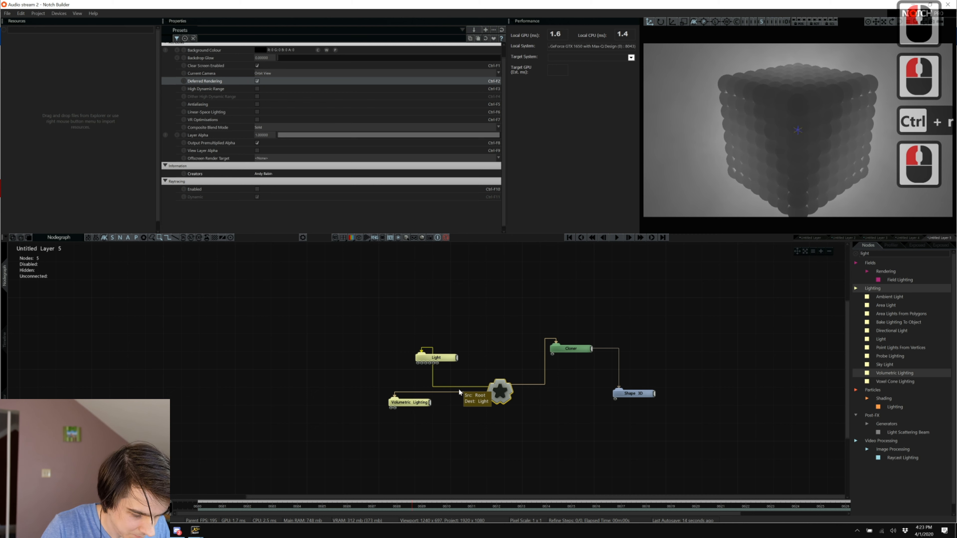
left_click(413, 407)
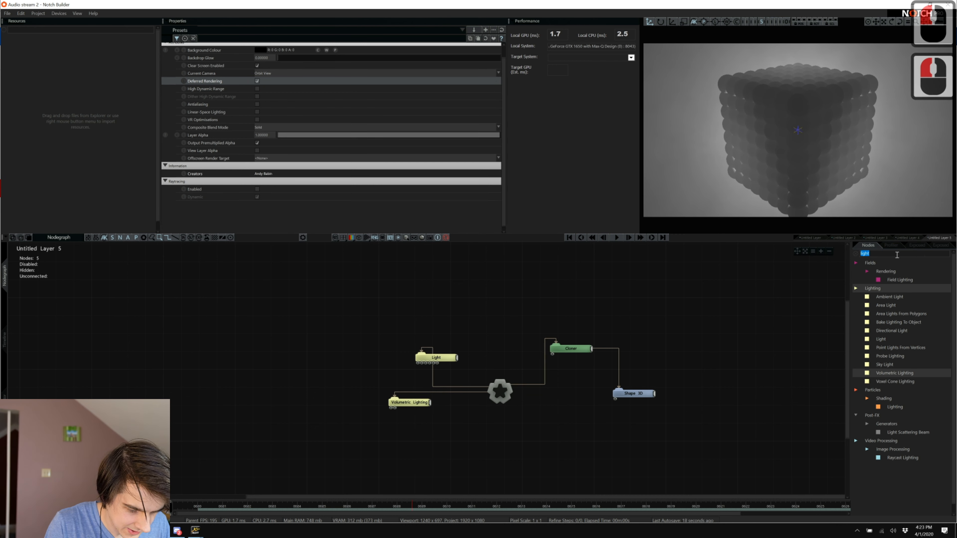
Add an FFT Effector node and connect the sphere Cloner into it.
type("fft")
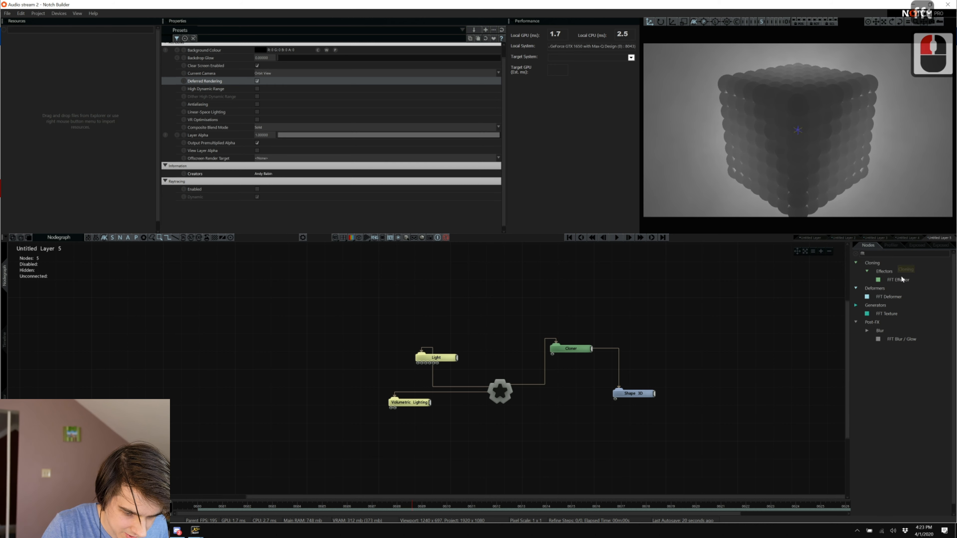
left_click_drag(578, 425, 542, 433)
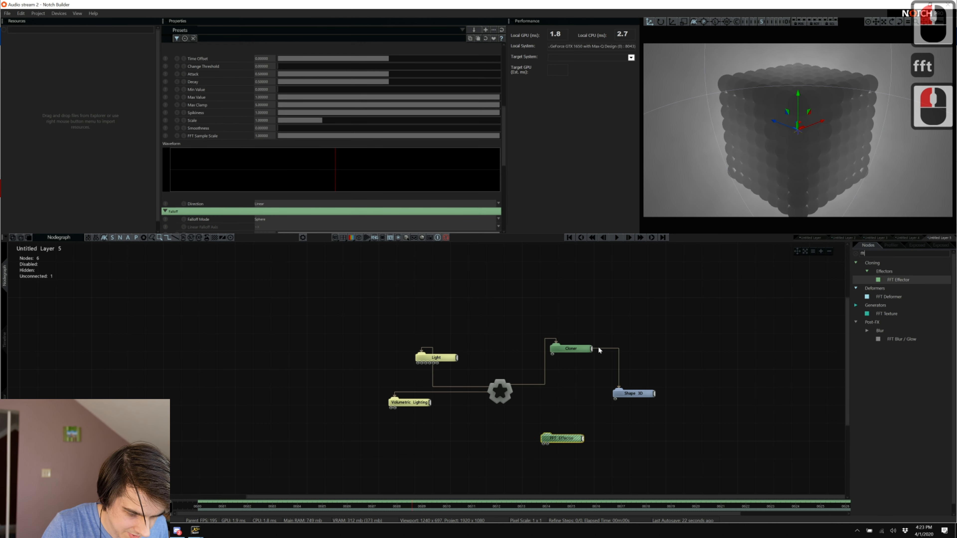
left_click(555, 441)
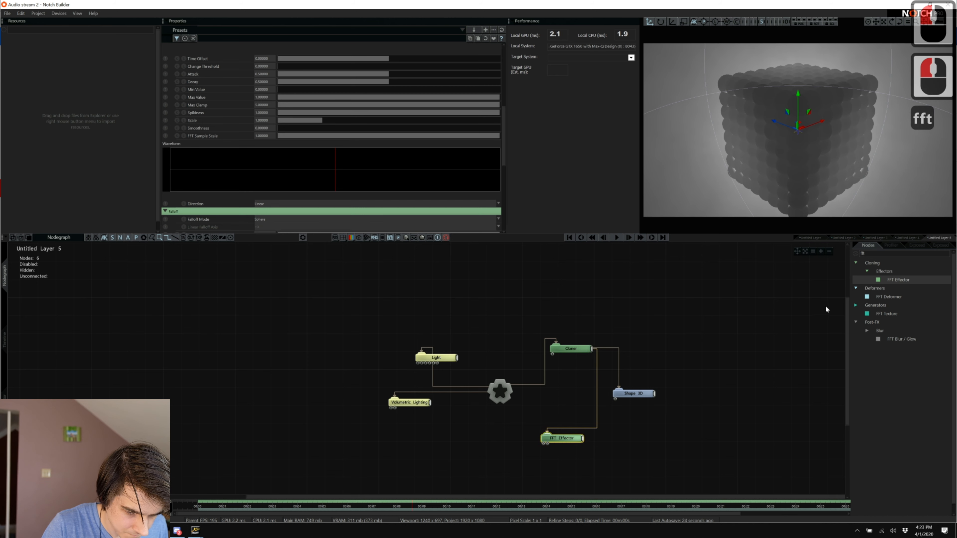
Add a Camera node and move it back along Z from the cube.
triple_click(904, 253)
type("cam")
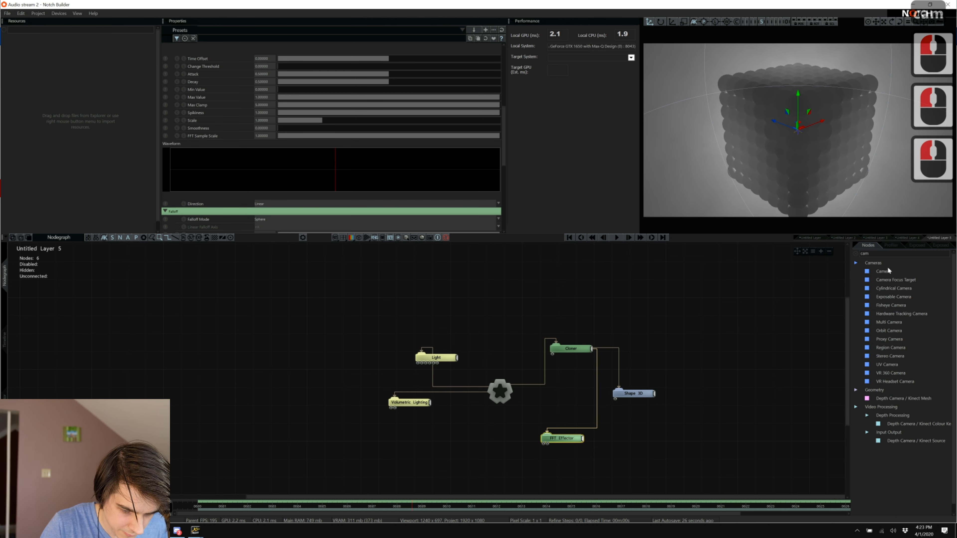
left_click_drag(889, 270, 706, 263)
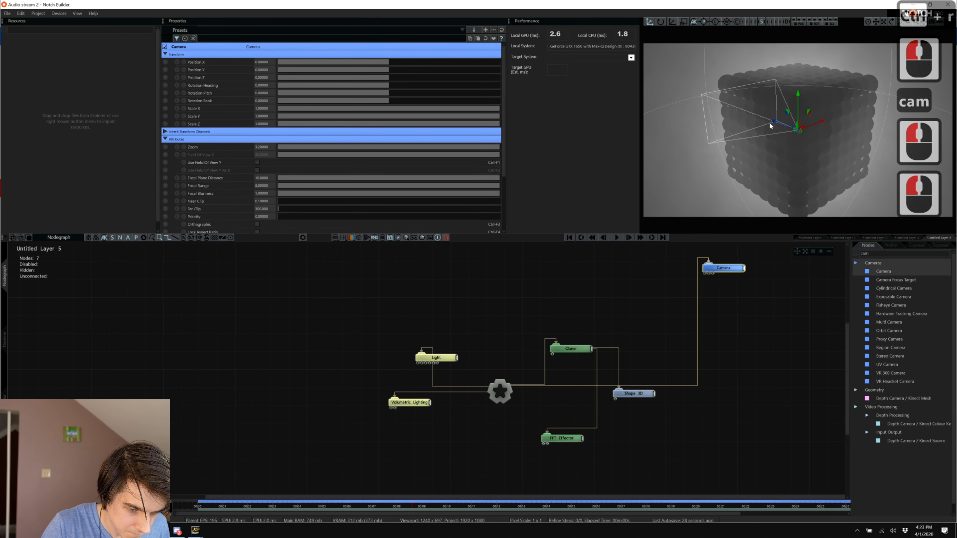
left_click_drag(775, 122, 928, 181)
left_click(886, 253)
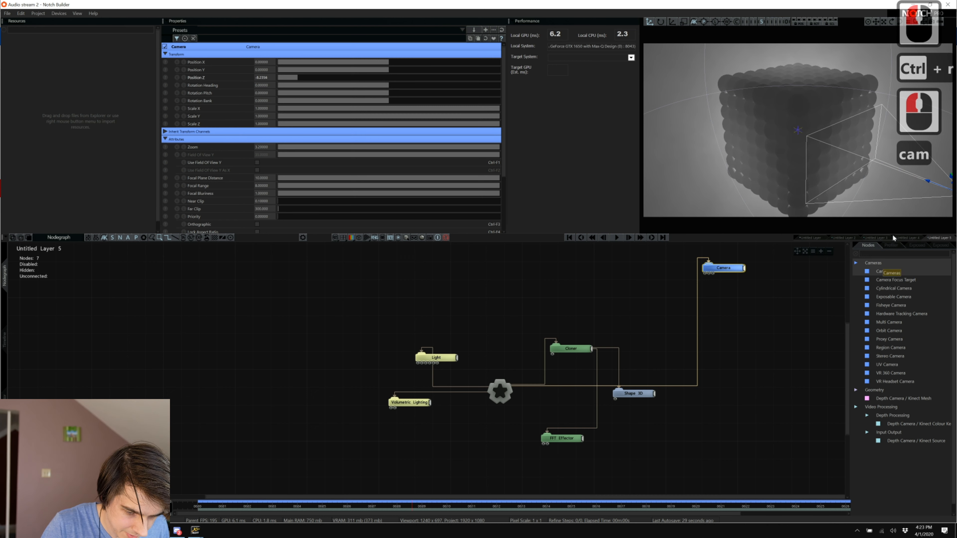
Add a Capture Sound node and wire it into the FFT Effector.
triple_click(885, 253)
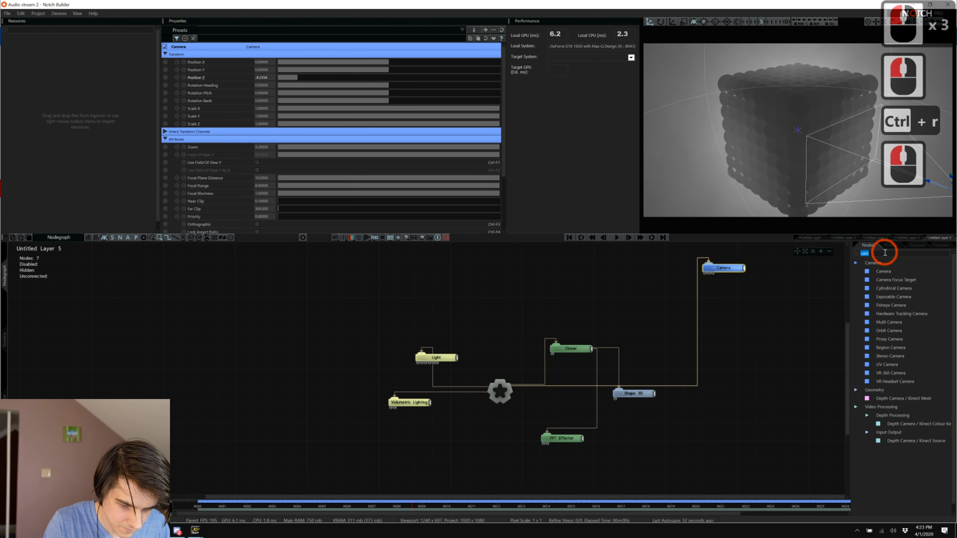
type("cap")
left_click_drag(878, 340, 478, 458)
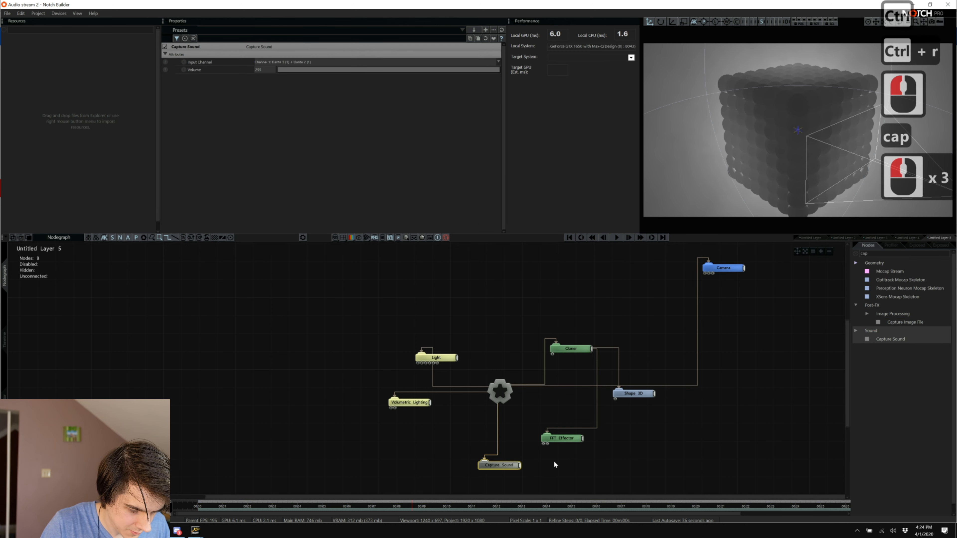
left_click_drag(520, 467, 551, 444)
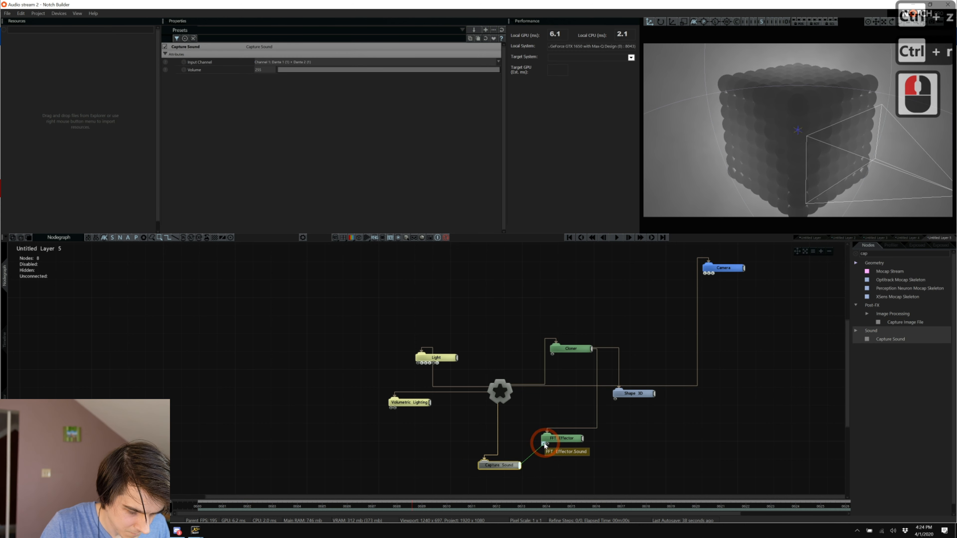
left_click(497, 437)
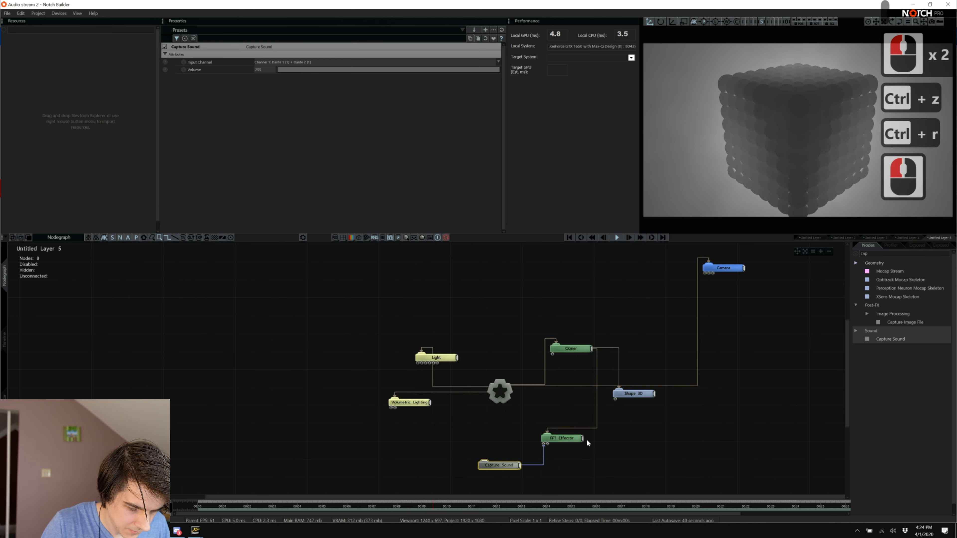
Set the FFT Effector's Scale X, Y and Z to -3.
left_click(576, 438)
scroll(341, 135, "down", 10)
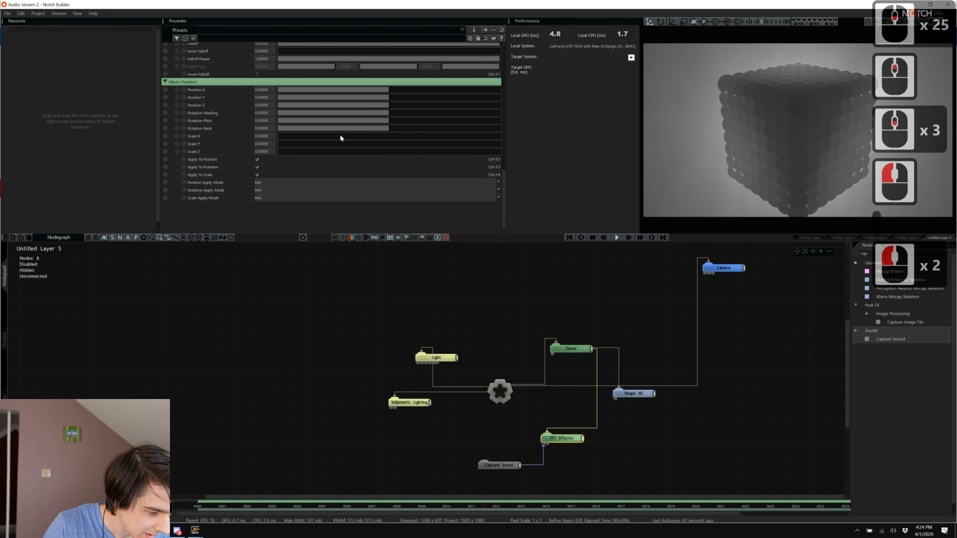
double_click(263, 136)
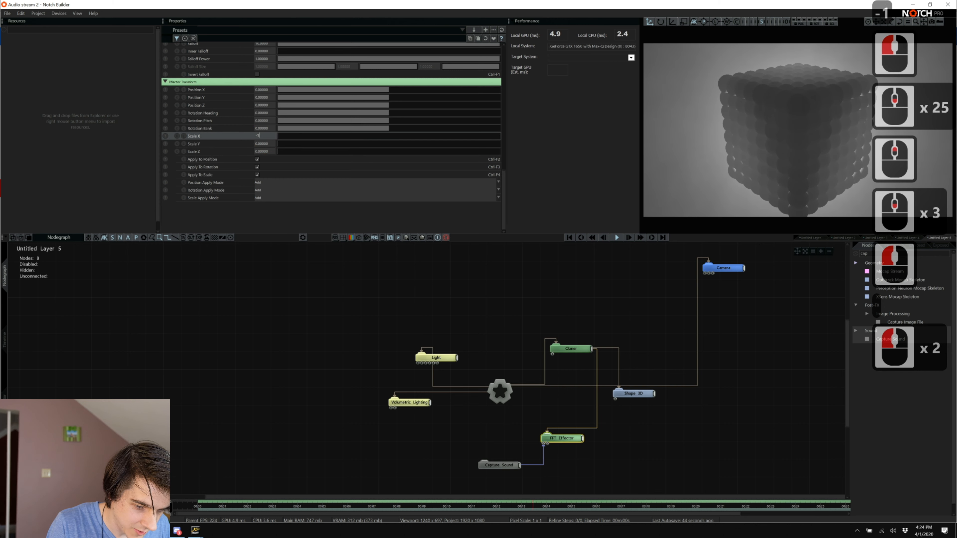
key("Tab")
type("-1-")
key("Tab")
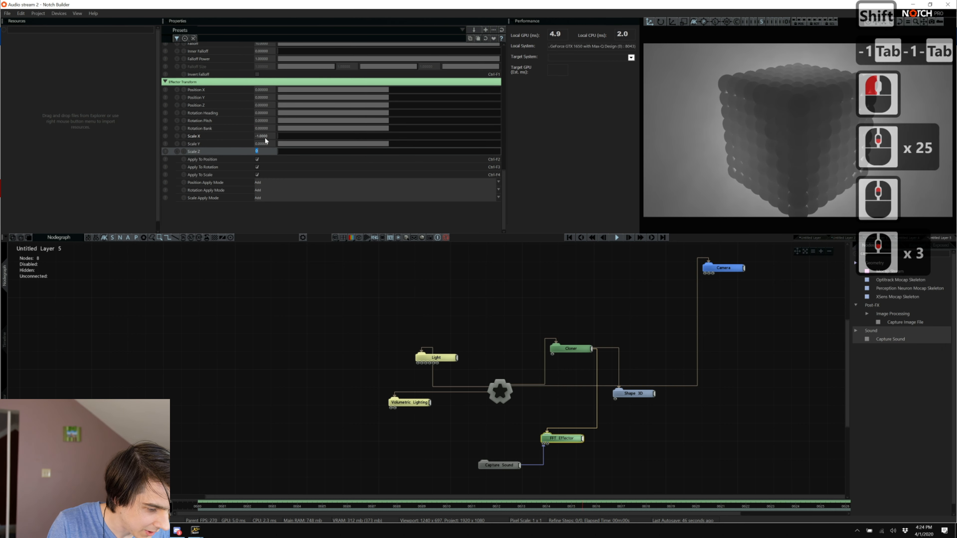
key("shift+Tab")
key("shift+Tab")
type("-3")
key("Tab")
type("-3")
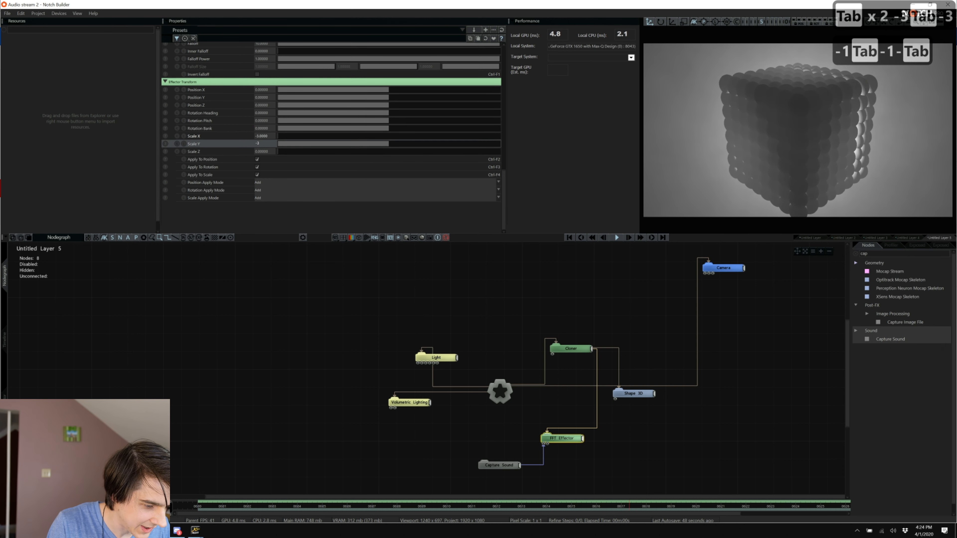
key("Tab")
type("-3")
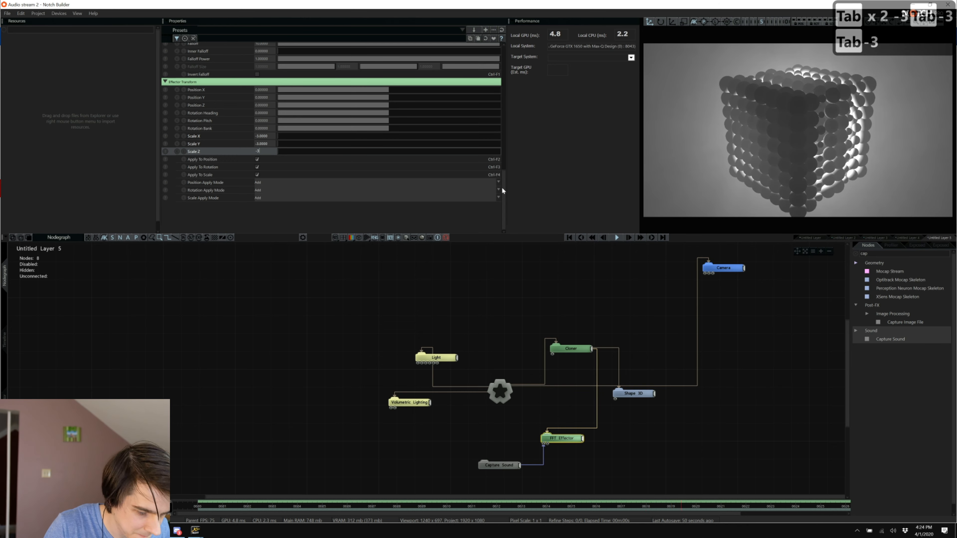
left_click(689, 348)
View through the new camera and shorten the FFT Effector's Decay to about 0.137.
left_click(782, 25)
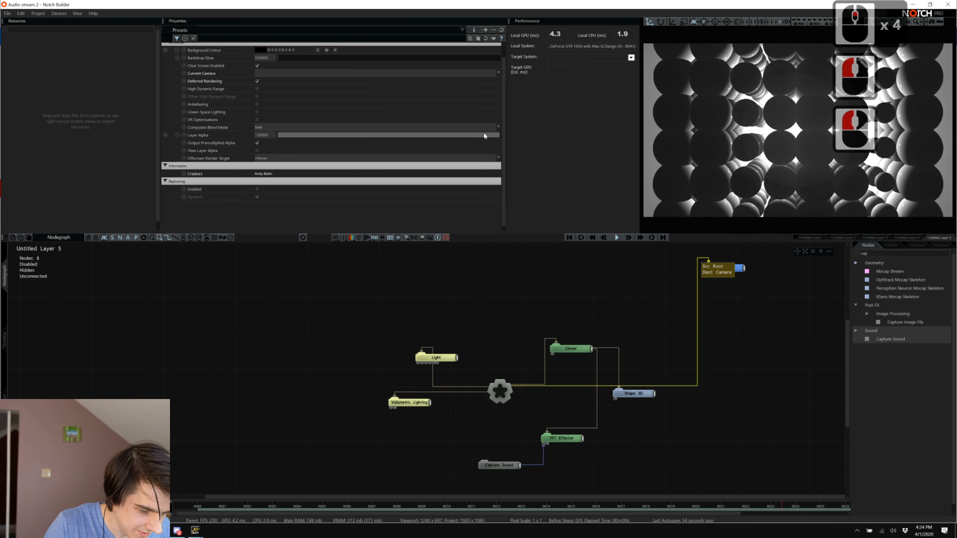
left_click(560, 439)
scroll(331, 167, "up", 20)
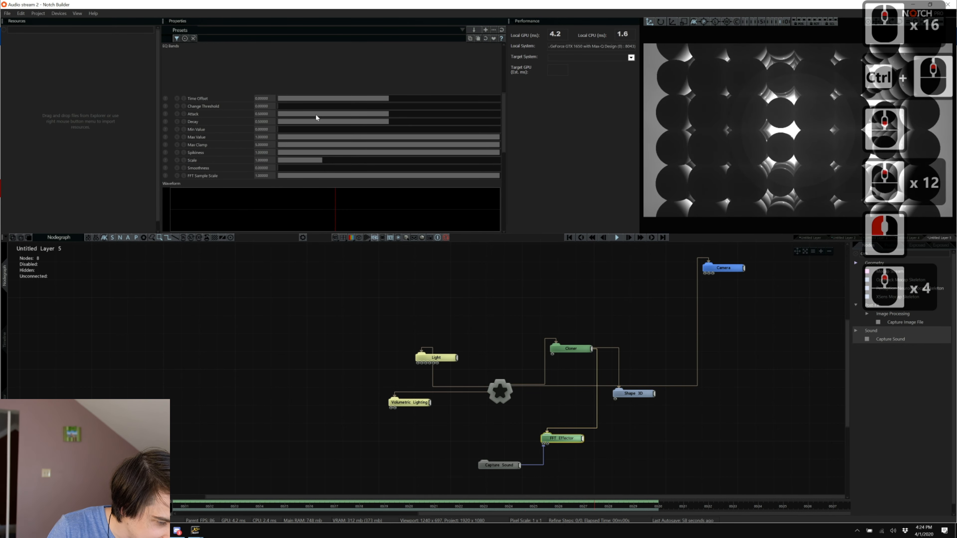
left_click(308, 122)
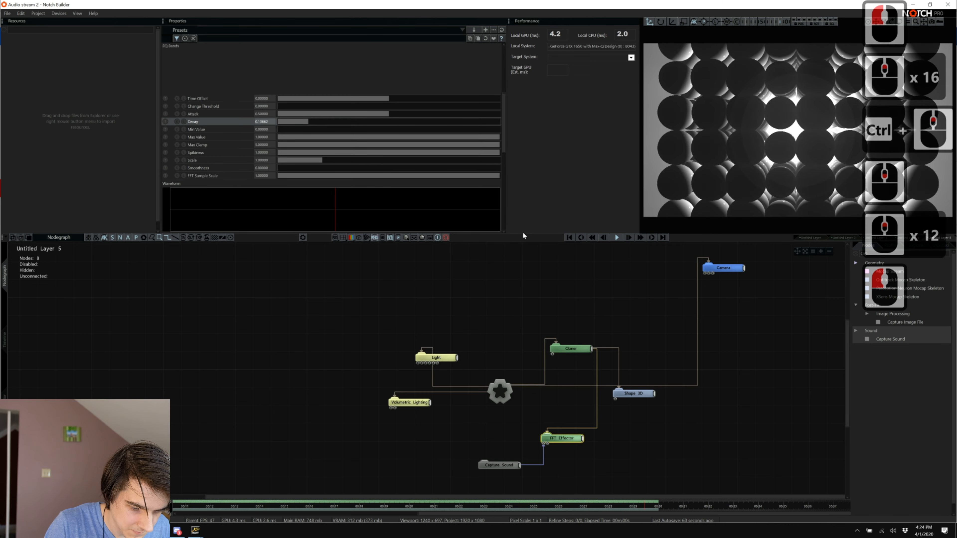
Select the Camera node and set its Position Z to about -7.7.
left_click(723, 268)
left_click(309, 67)
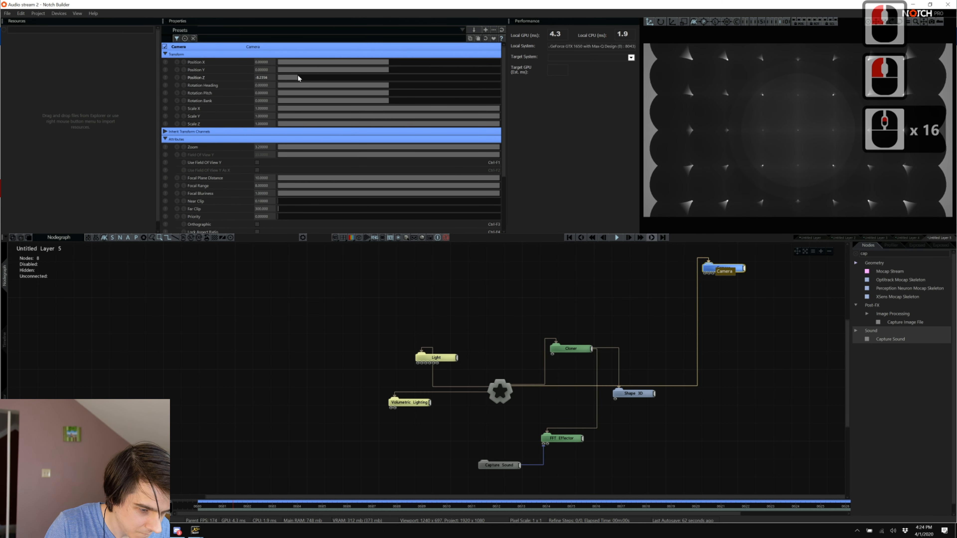
mouse_move(298, 78)
left_mouse_down()
mouse_move(319, 80)
mouse_move(305, 80)
left_mouse_up()
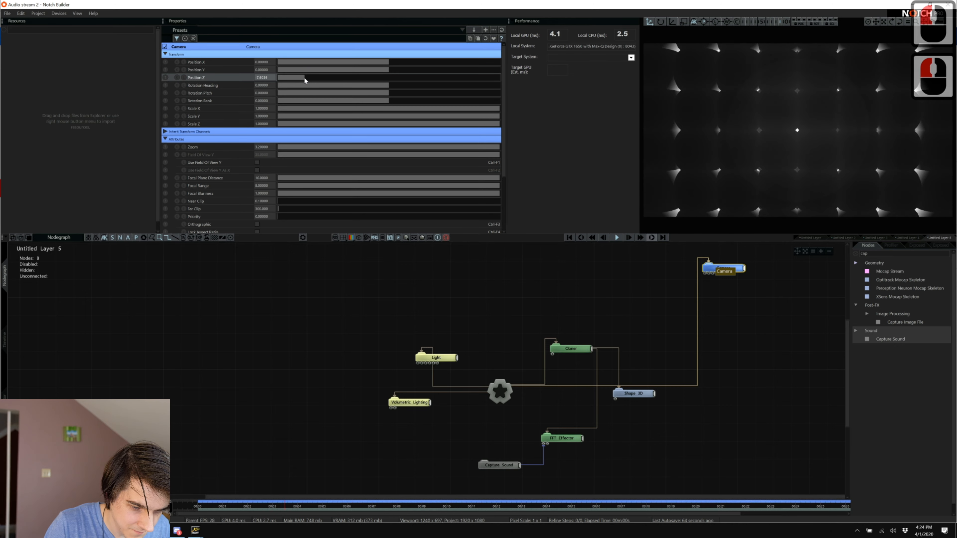
key("alt+Tab")
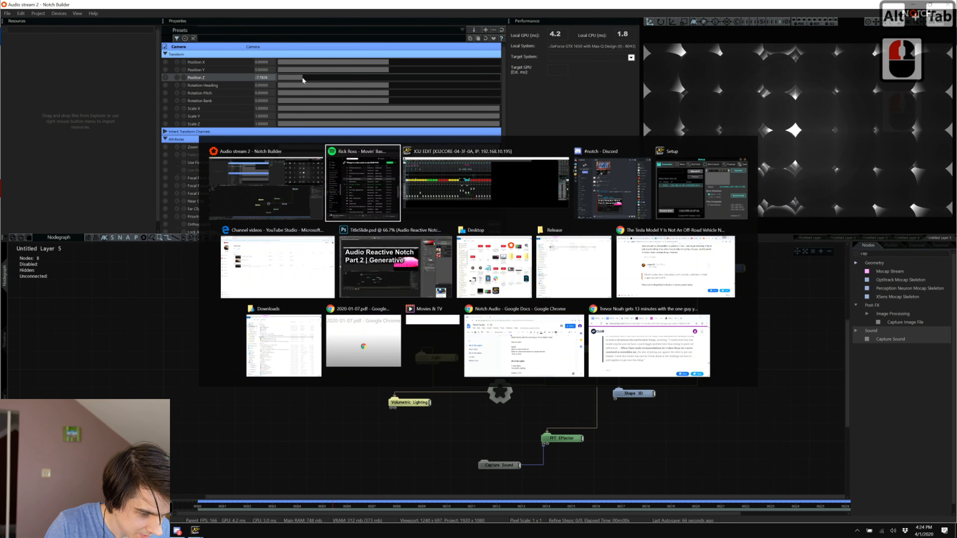
scroll(391, 106, "up", 3)
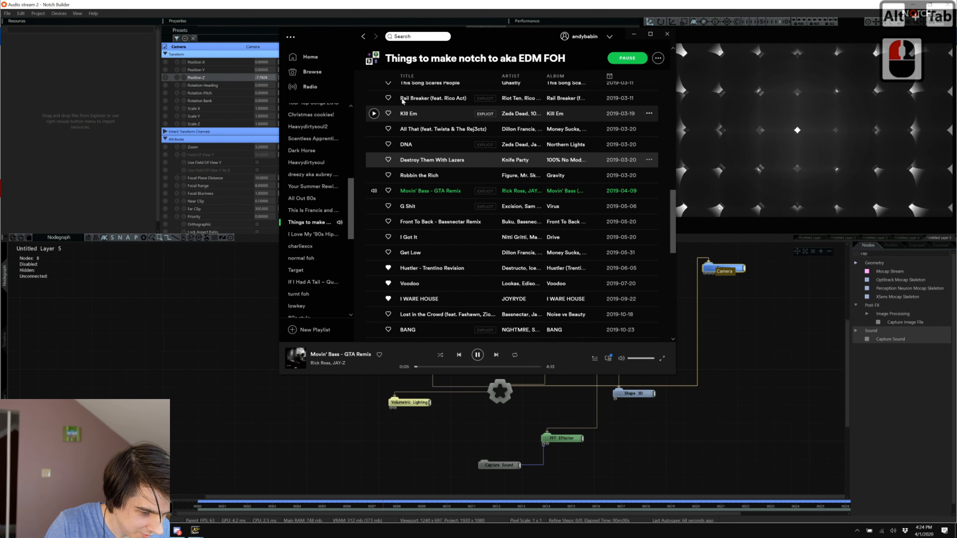
scroll(390, 106, "up", 2)
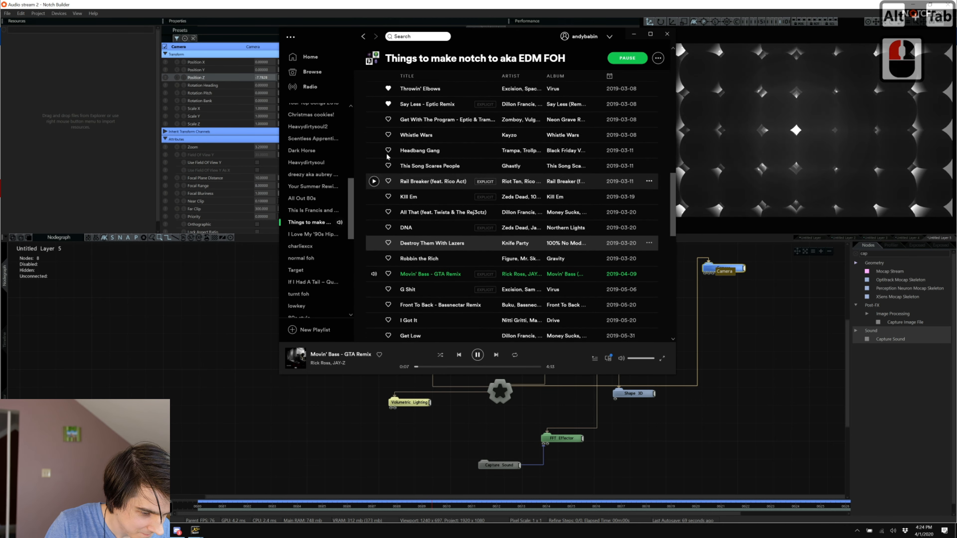
scroll(387, 157, "up", 2)
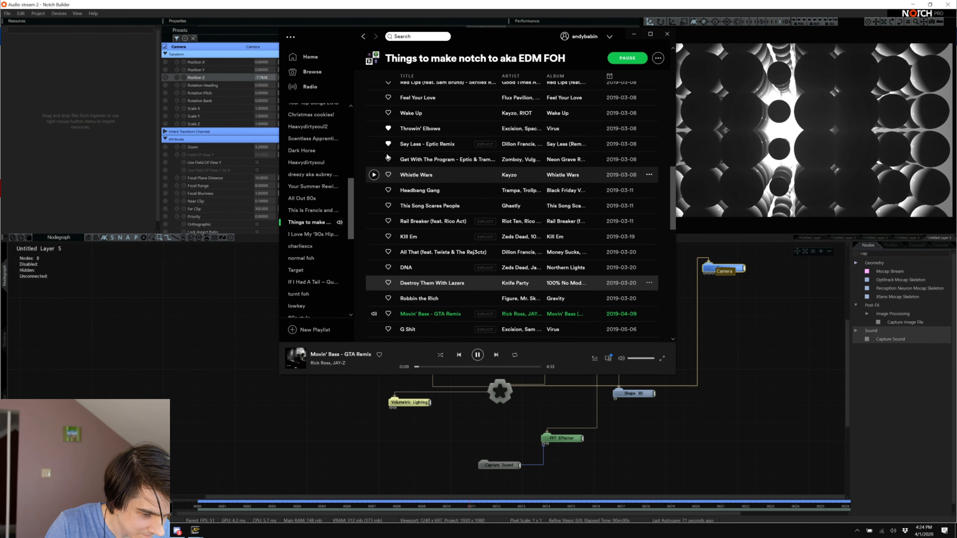
left_click(372, 145)
left_click_drag(371, 131, 374, 122)
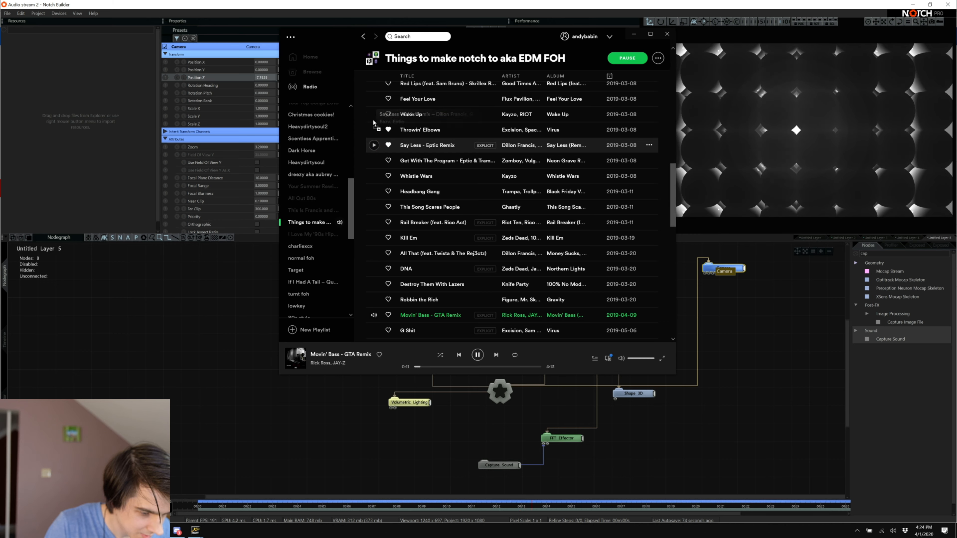
scroll(373, 145, "up", 4)
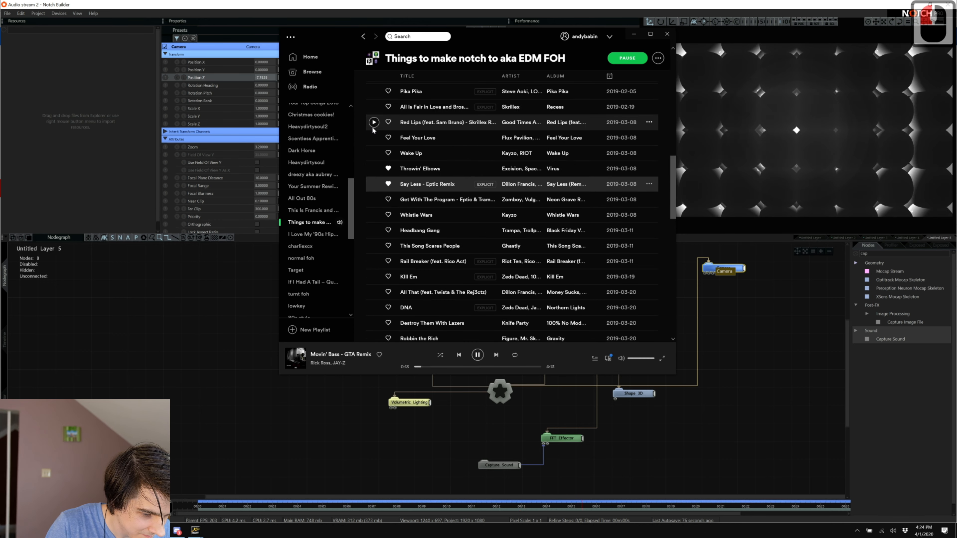
scroll(374, 134, "up", 5)
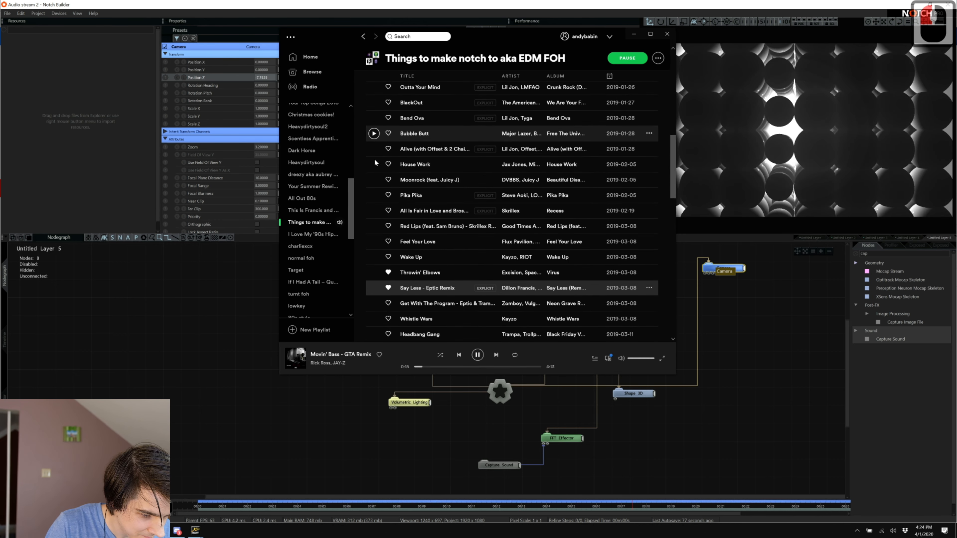
key("alt+Tab")
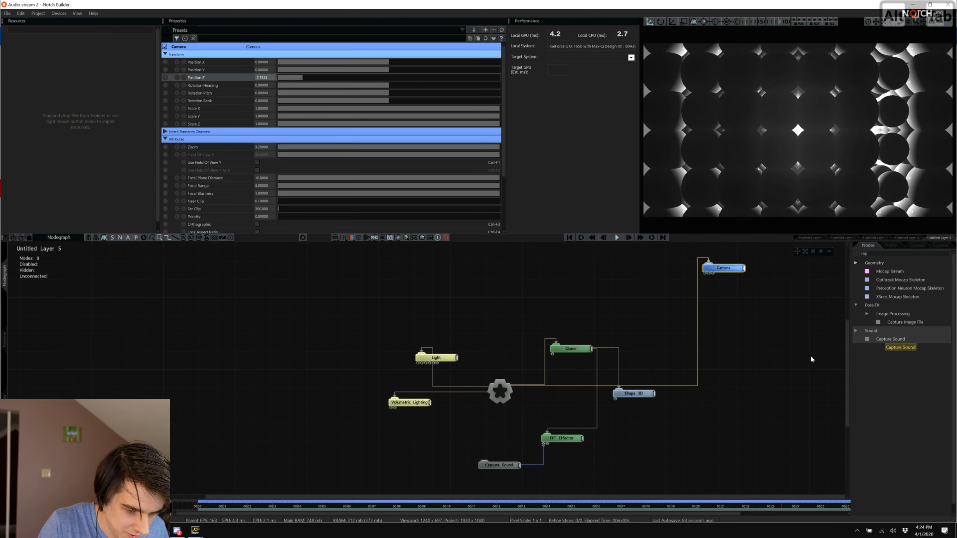
Copy and paste Untitled Layer 5 in the Timeline to duplicate it.
scroll(683, 392, "down", 17)
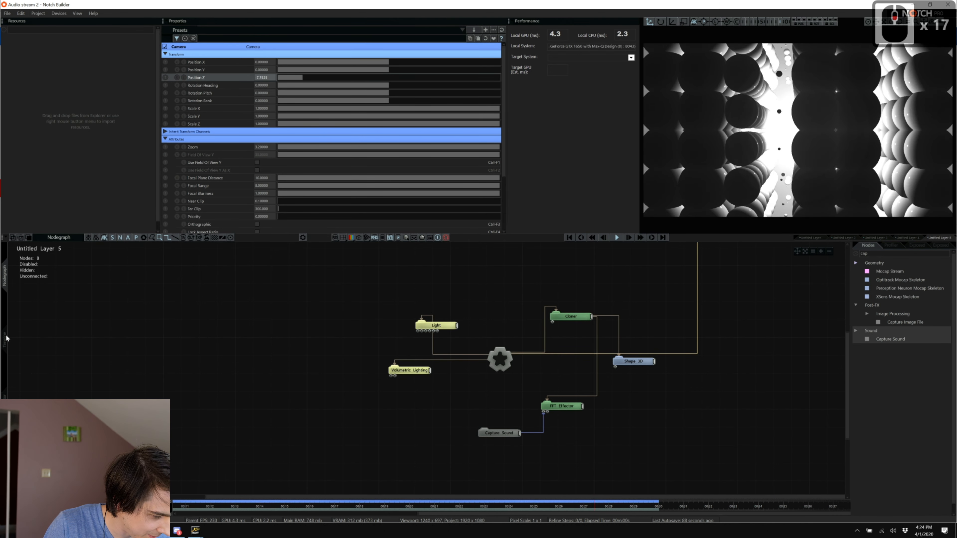
left_click(3, 341)
left_click(59, 357)
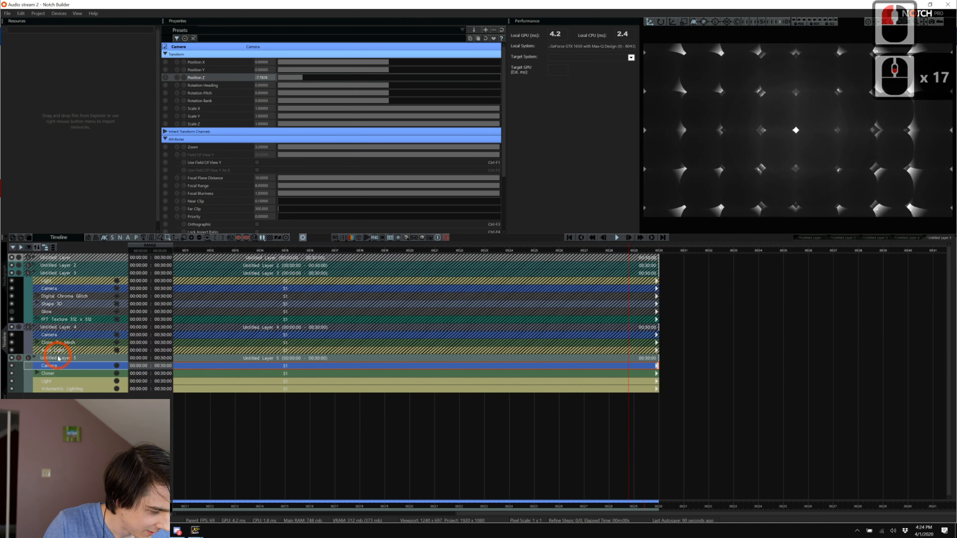
key("ctrl+c")
key("ctrl+v")
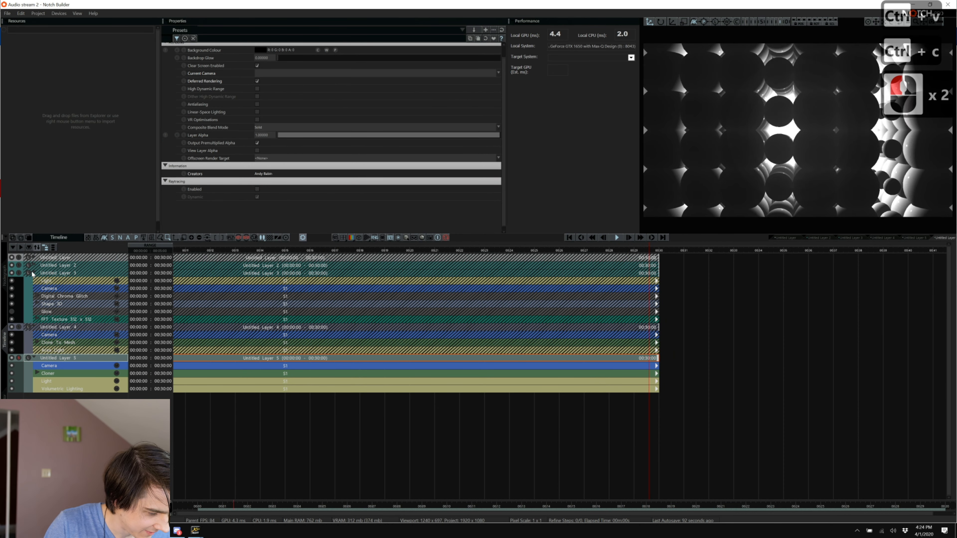
Select the new Untitled Layer 6 and solo it instead of Layer 5.
left_click(4, 275)
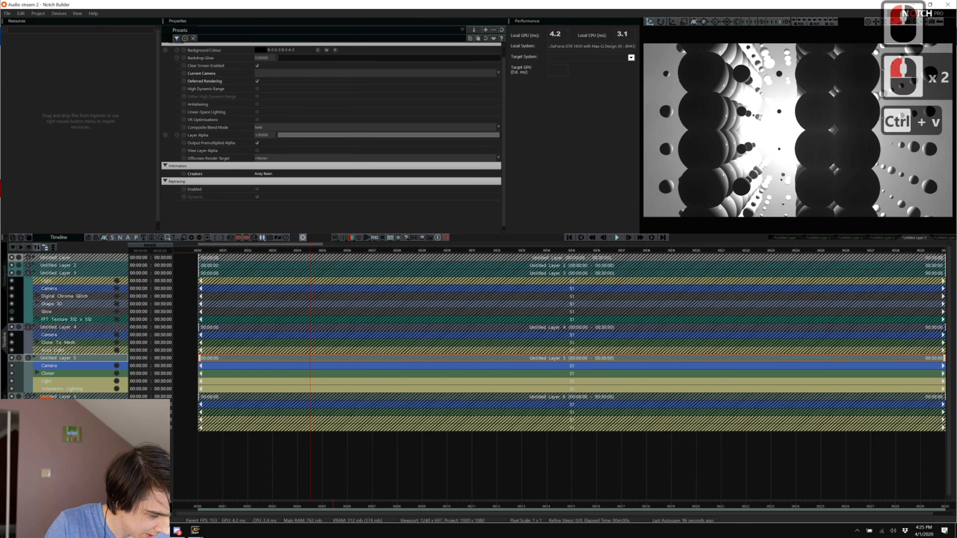
left_click(50, 397)
left_click(50, 396)
left_click(18, 396)
In Untitled Layer 6's node graph, set the FFT Effector's Scale X, Y and Z to 0.
left_click(5, 280)
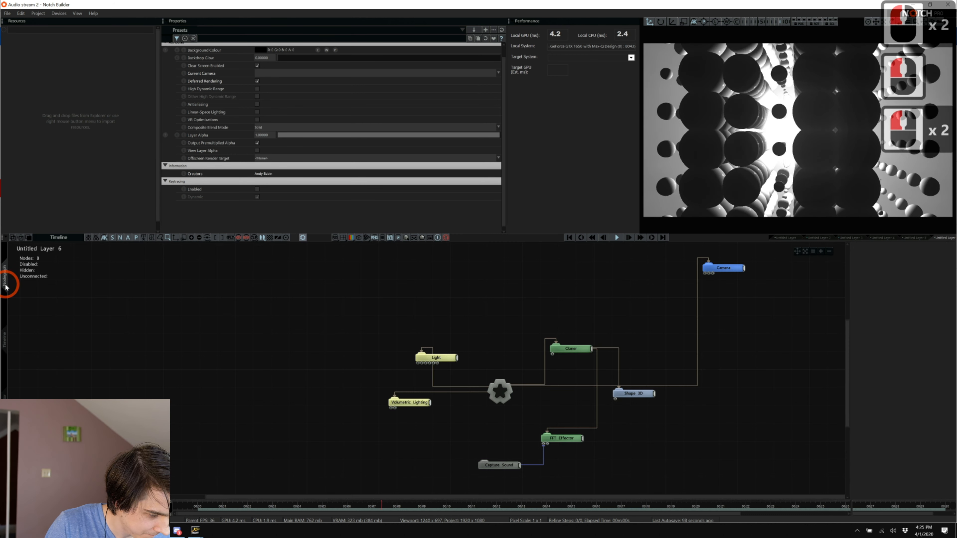
left_click(411, 373)
left_click(561, 438)
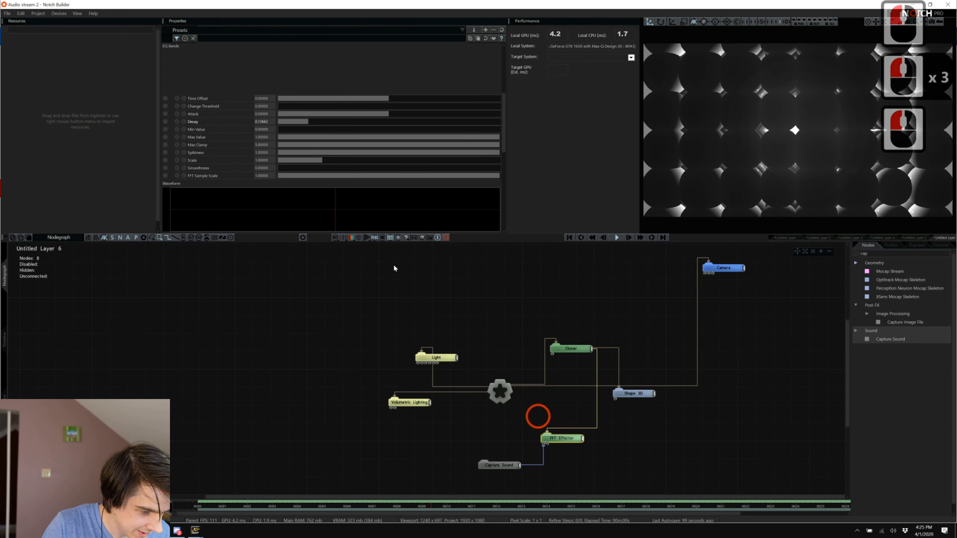
scroll(275, 170, "down", 20)
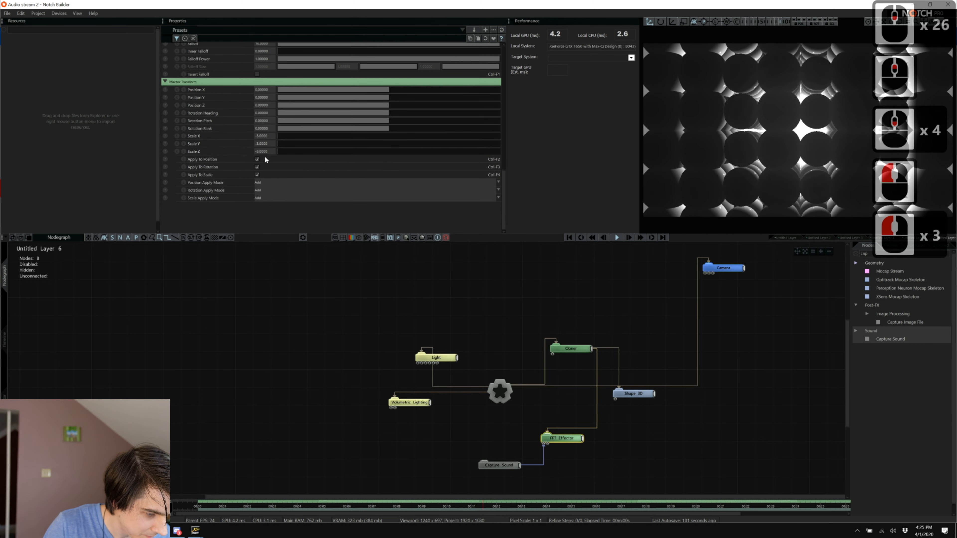
left_click(261, 135)
type("0")
key("Tab")
type("0")
key("Tab")
type("0")
key("Tab")
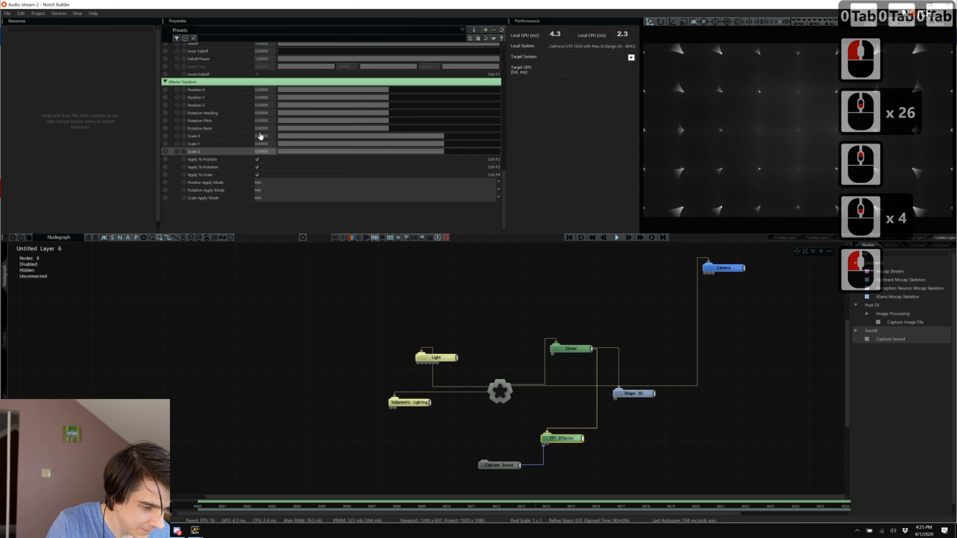
Set the effector's Position offsets to about X 3.14, Y 2.88, Z 2.88 and view from Orbit View.
left_click(440, 89)
left_click(440, 97)
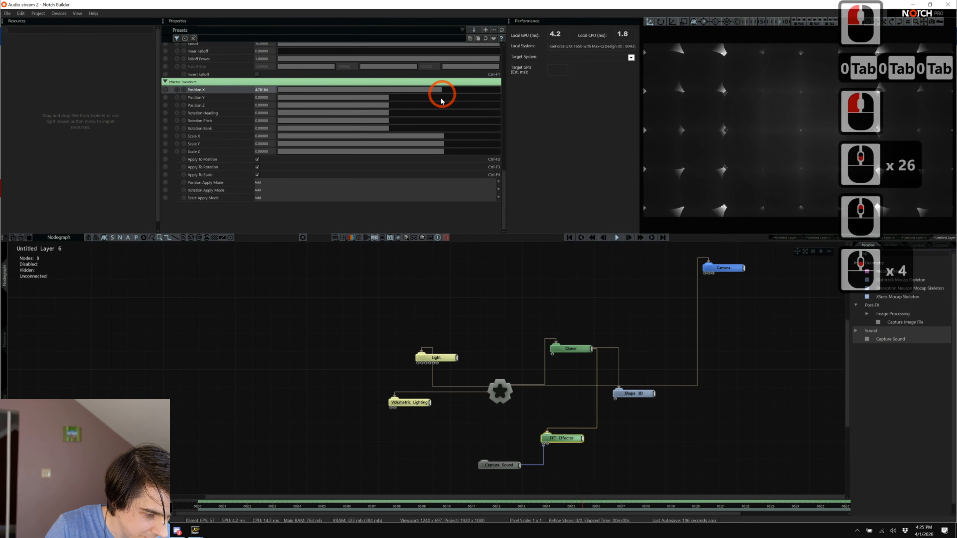
left_click(438, 105)
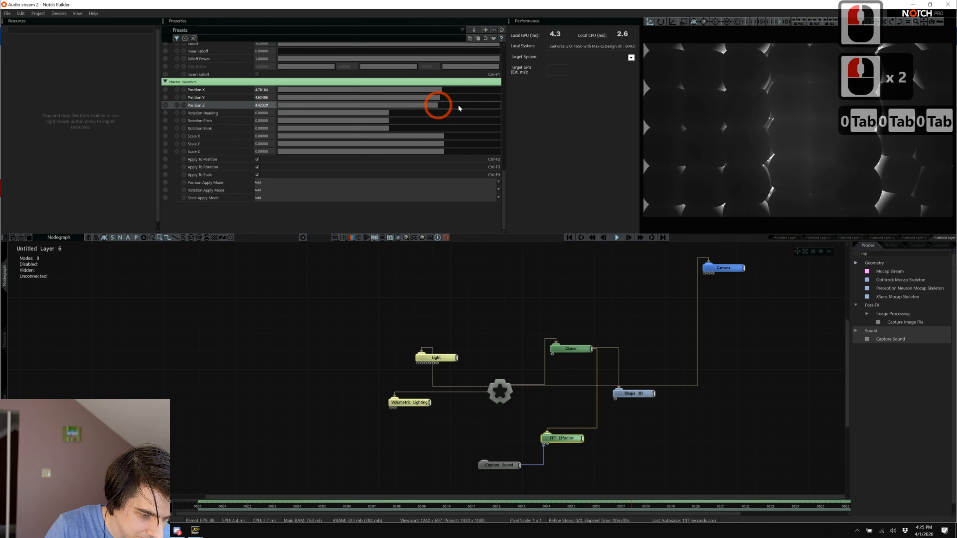
left_click(471, 105)
left_click(469, 98)
left_click(469, 90)
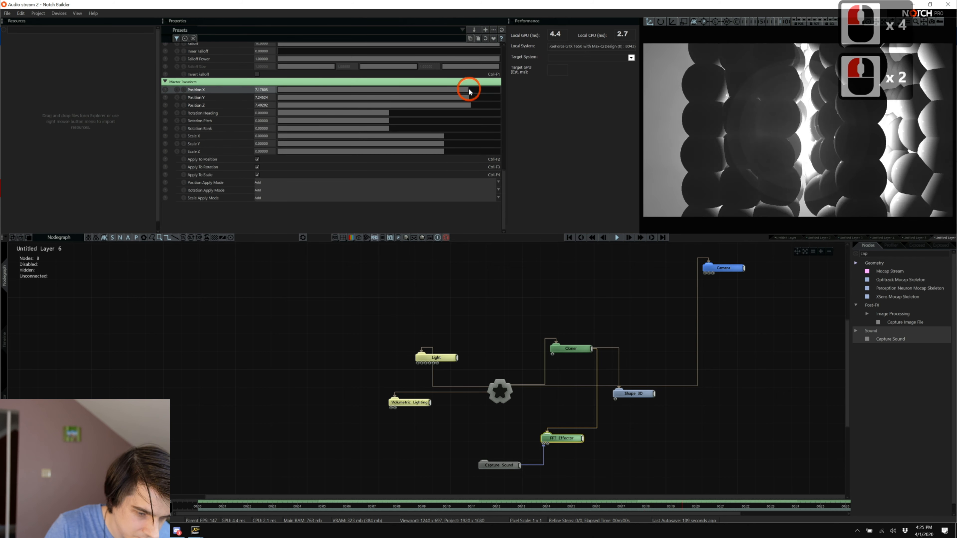
left_click(422, 90)
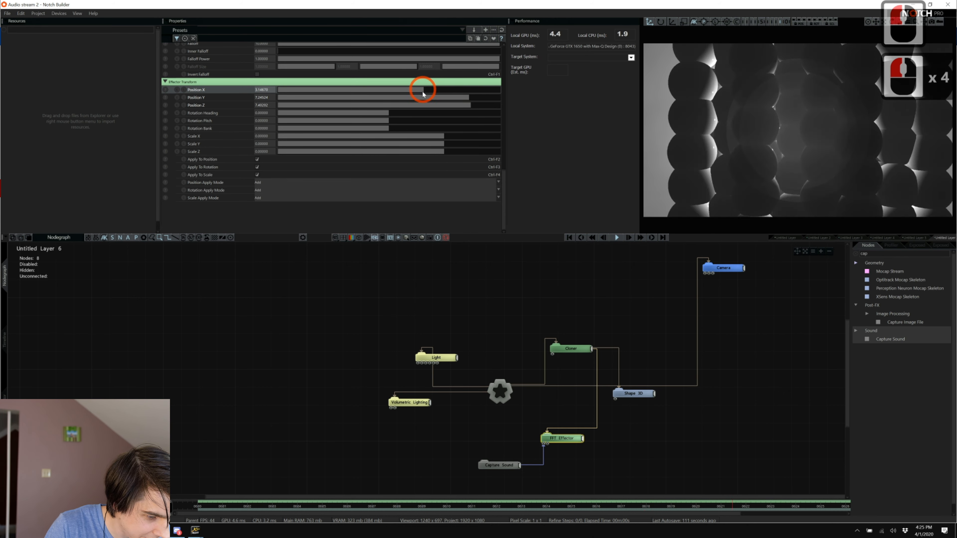
left_click(420, 97)
left_click(421, 105)
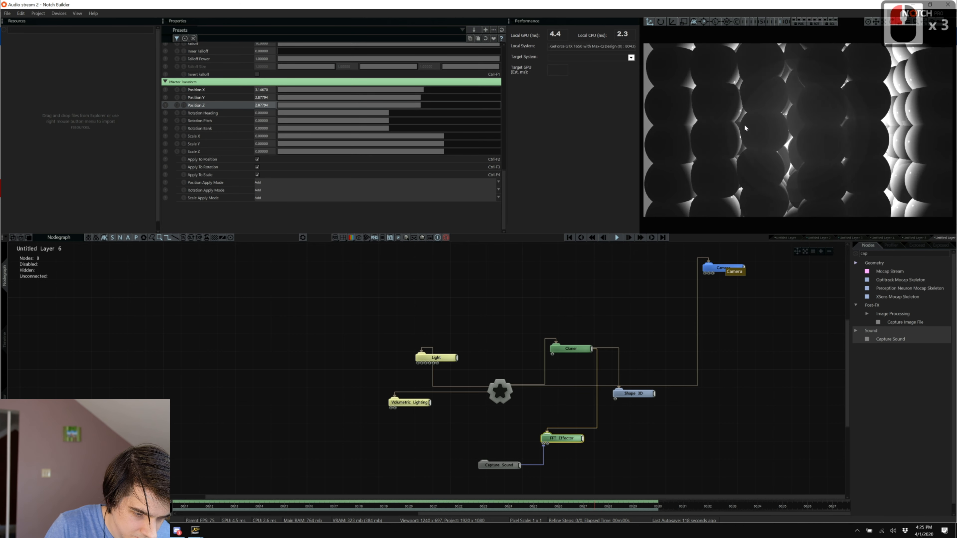
left_click(759, 24)
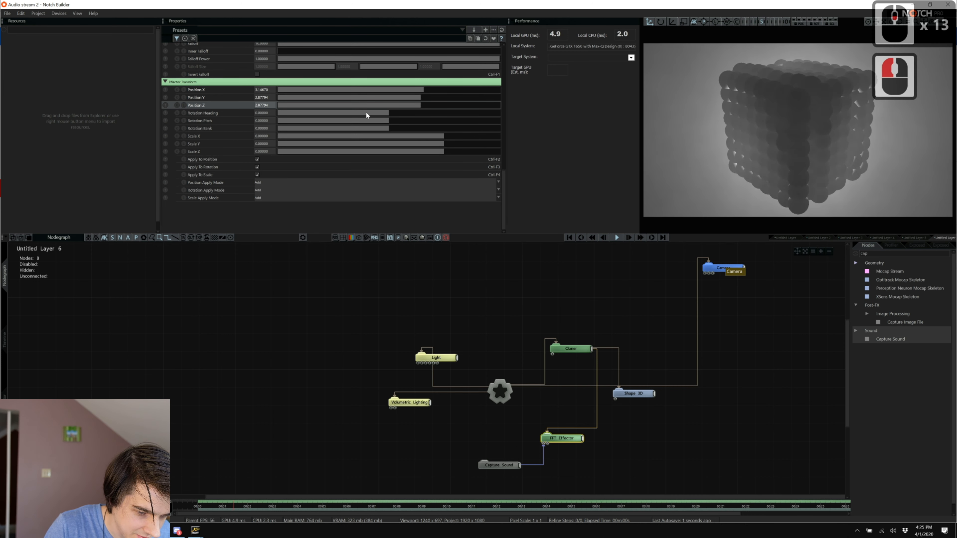
Rotate the FFT Effector's Rotation Pitch to about -172.
scroll(376, 102, "down", 20)
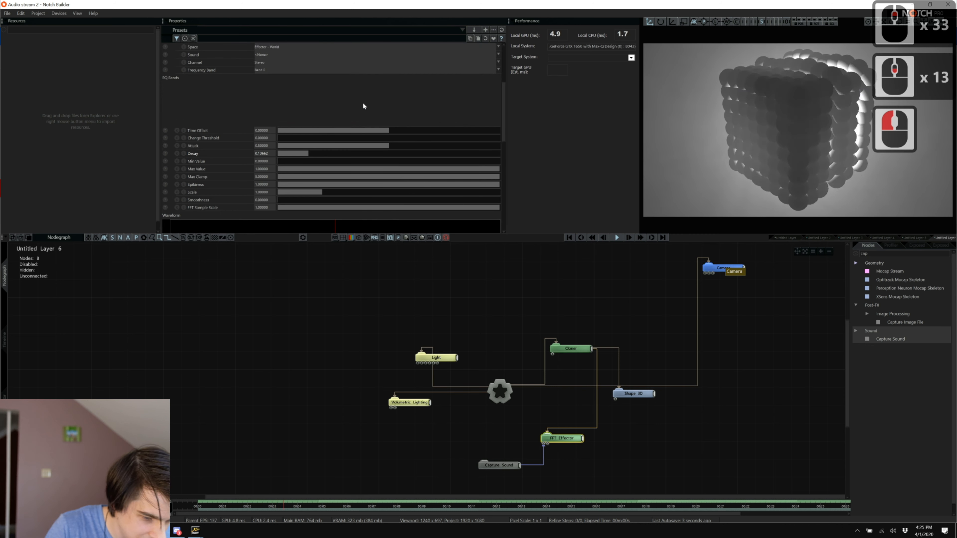
scroll(362, 106, "up", 12)
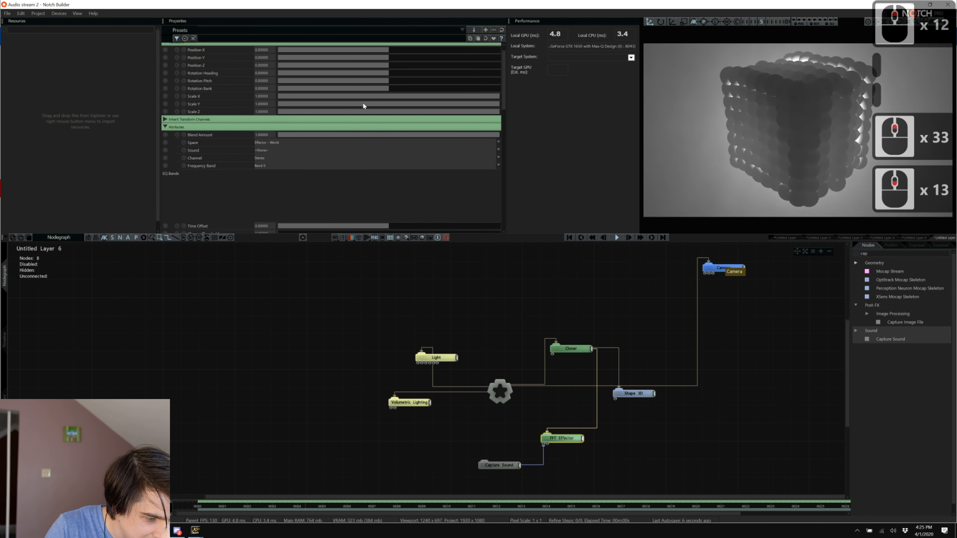
left_click_drag(404, 81, 283, 93)
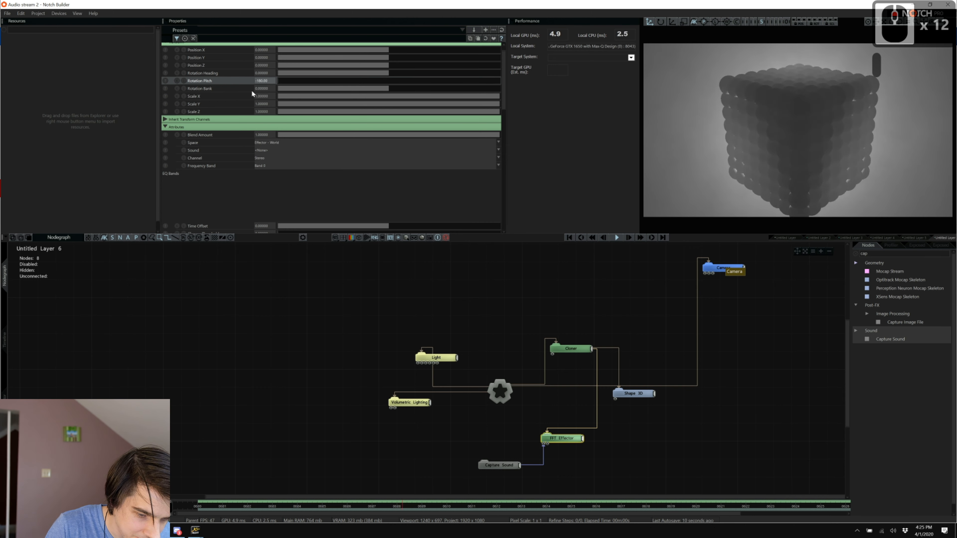
Select the Camera node and bring it closer, to Position Z about -4.97.
double_click(764, 38)
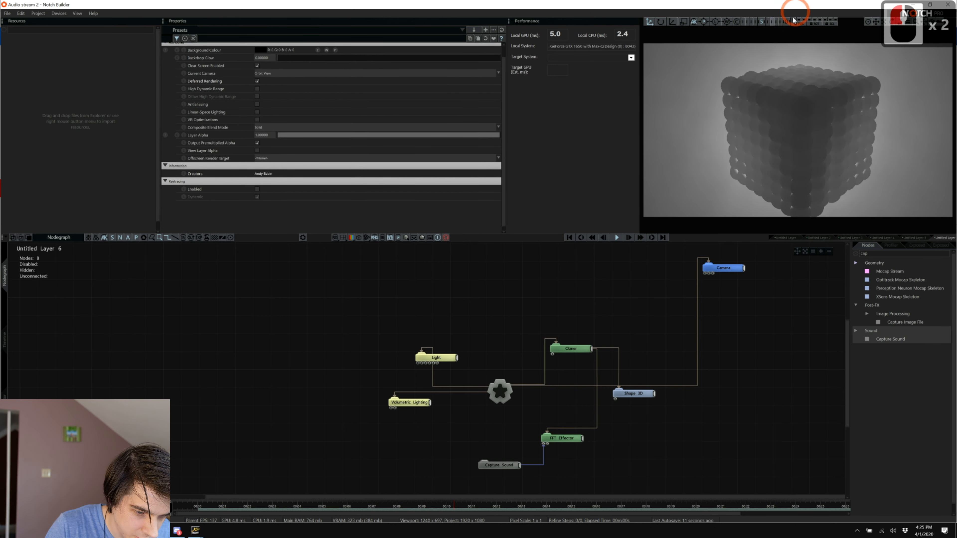
double_click(727, 267)
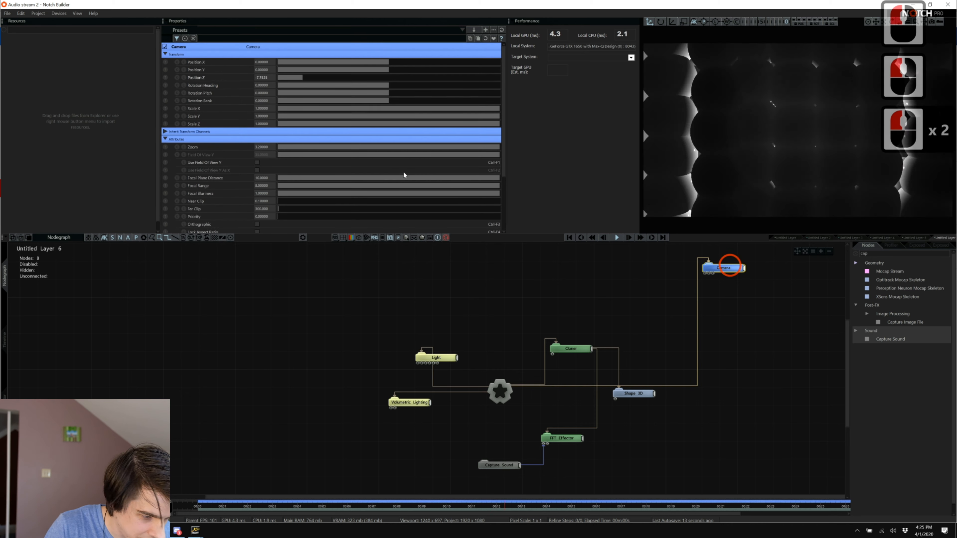
mouse_move(283, 78)
left_mouse_down()
mouse_move(251, 78)
mouse_move(345, 80)
mouse_move(288, 77)
left_mouse_up()
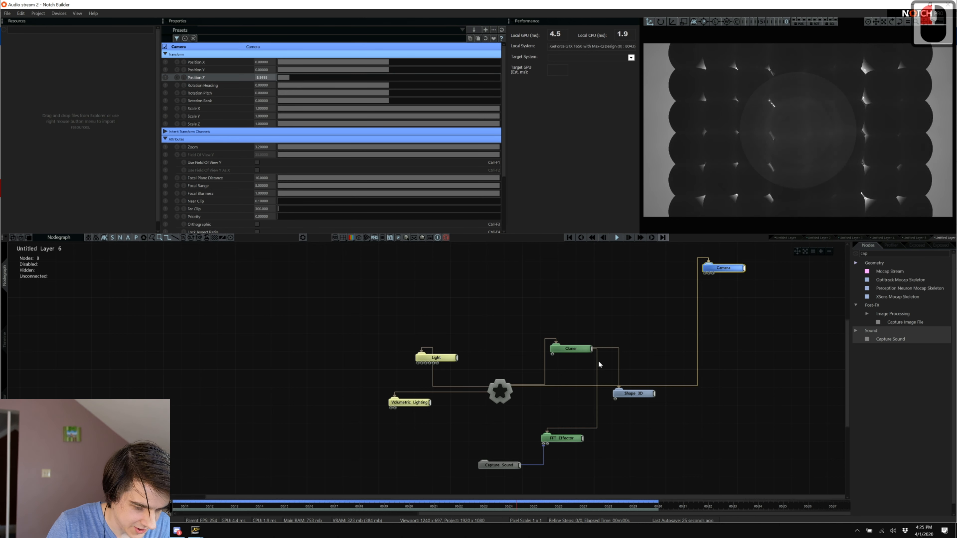
Set the FFT Effector's Direction to Radial.
left_click(762, 23)
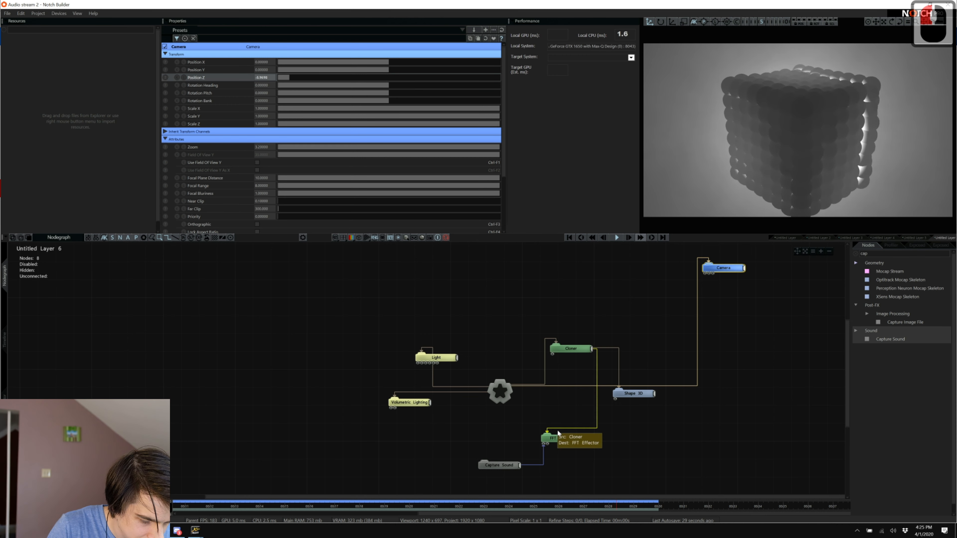
left_click(559, 441)
scroll(369, 193, "down", 14)
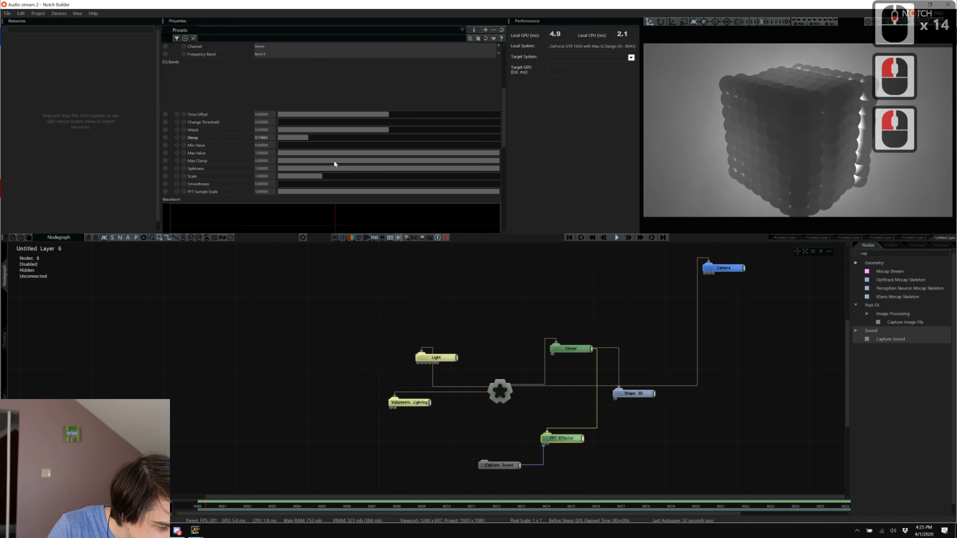
scroll(318, 135, "down", 20)
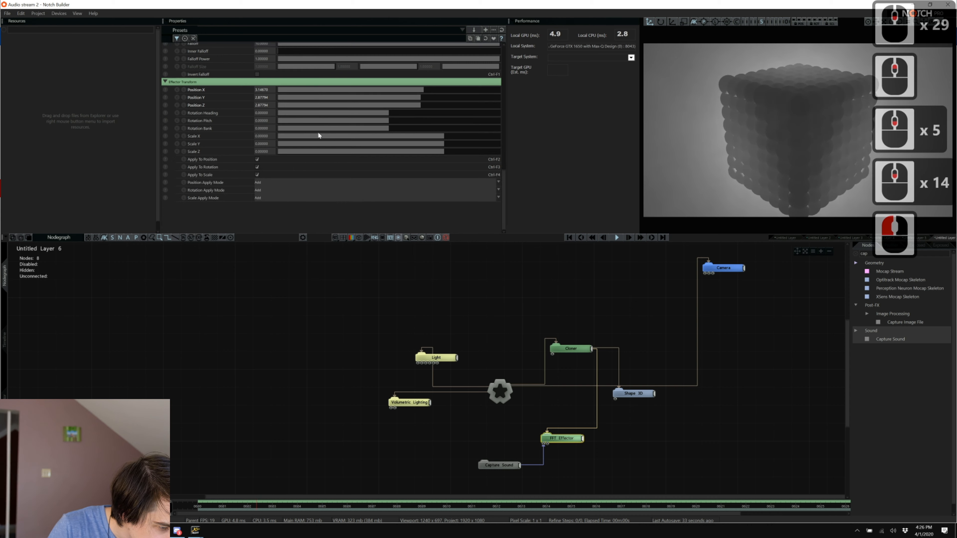
scroll(318, 136, "up", 10)
left_click(273, 92)
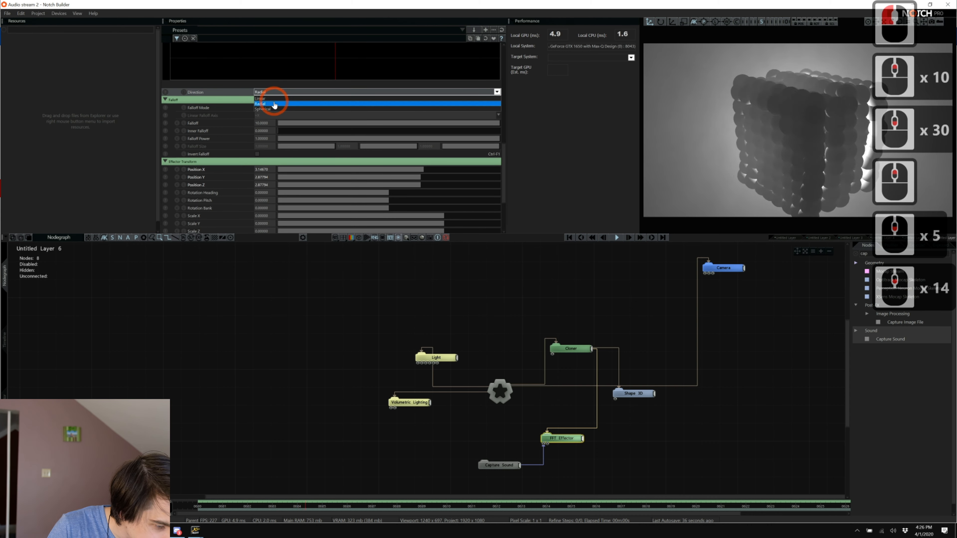
left_click(274, 102)
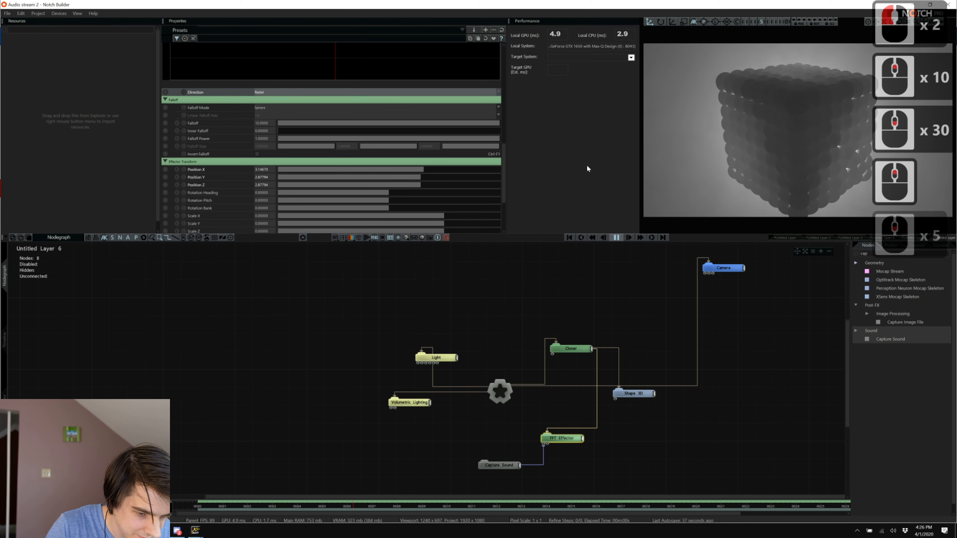
Raise the effector's Position X, Y and Z offsets to about 5.18.
left_click(446, 169)
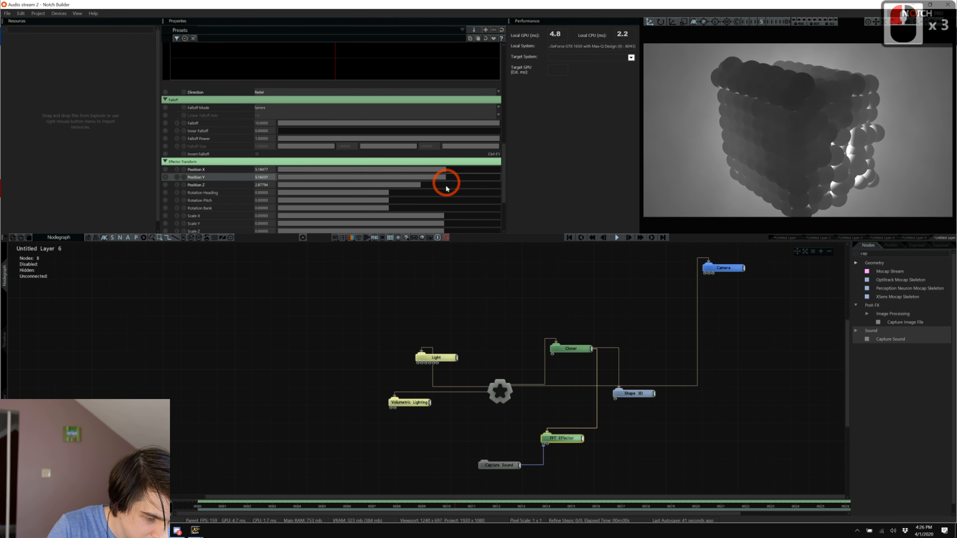
left_click(446, 186)
left_click(679, 283)
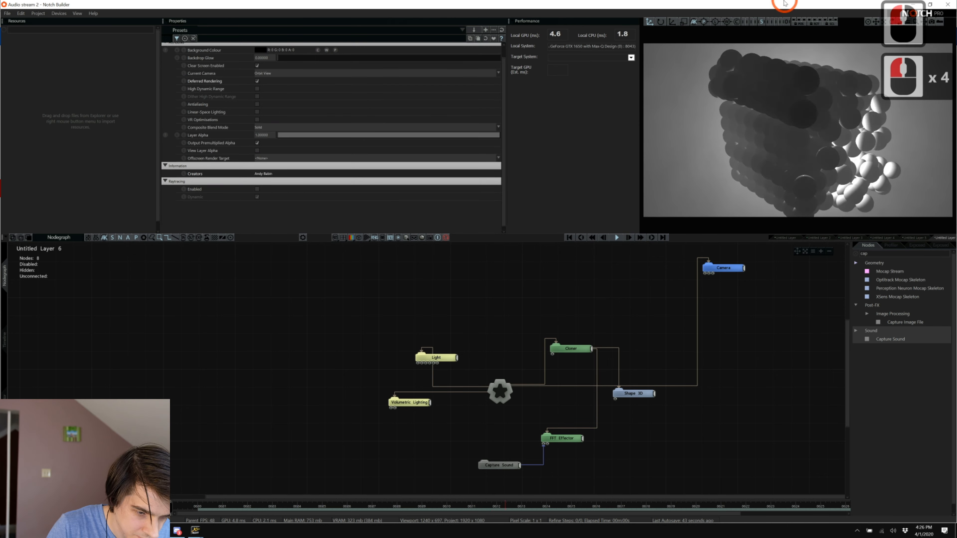
View through the current playing camera, pull the Camera back to Position Z -10, and search nodes for 'fish'.
left_click(785, 21)
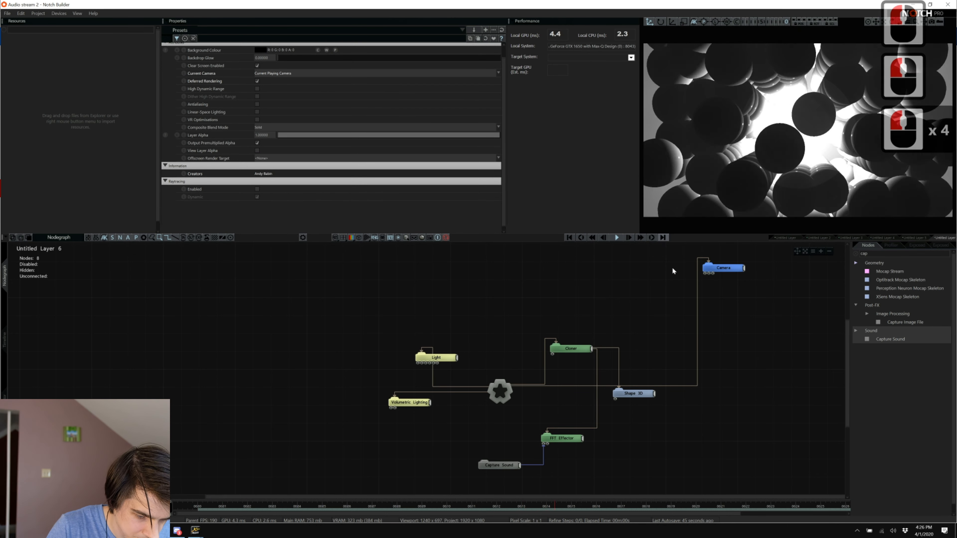
left_click(718, 268)
left_click_drag(290, 81, 261, 75)
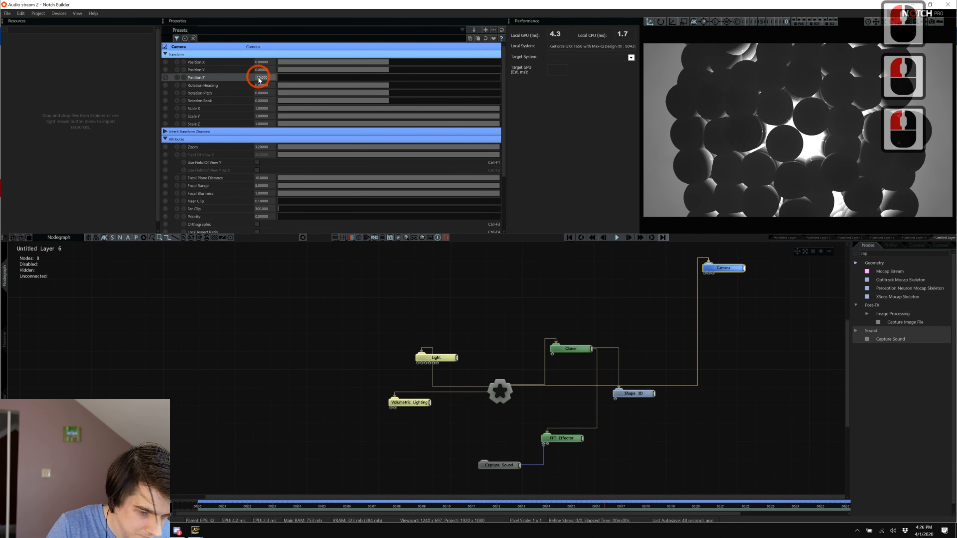
double_click(871, 251)
type("fish")
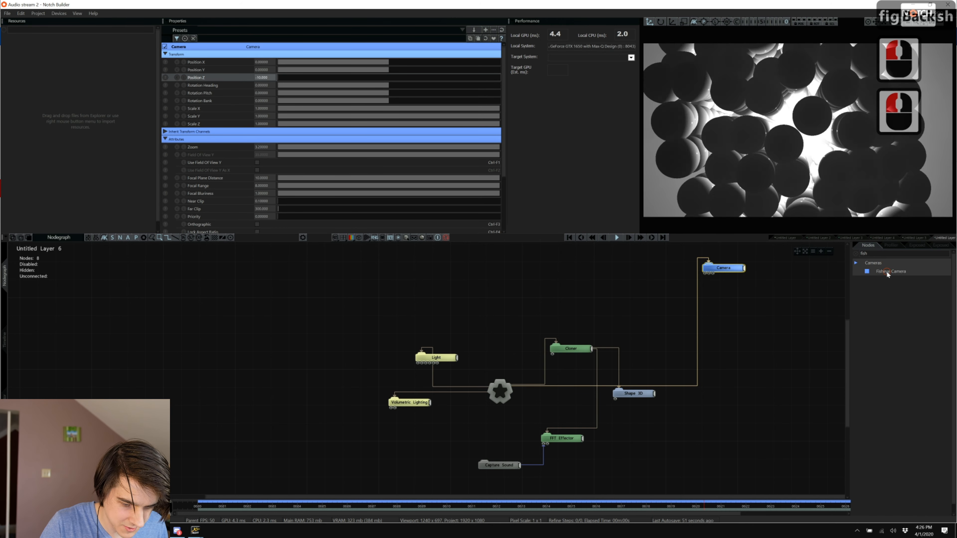
Replace the plain Camera with a root-linked Fisheye Camera and move it back along Position Z.
left_click_drag(886, 271, 732, 331)
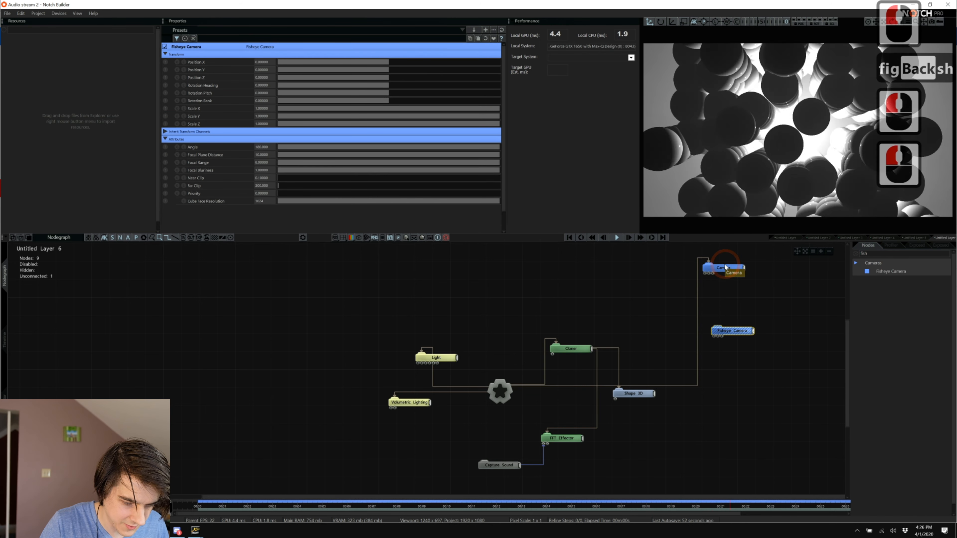
double_click(697, 305)
left_click(728, 330)
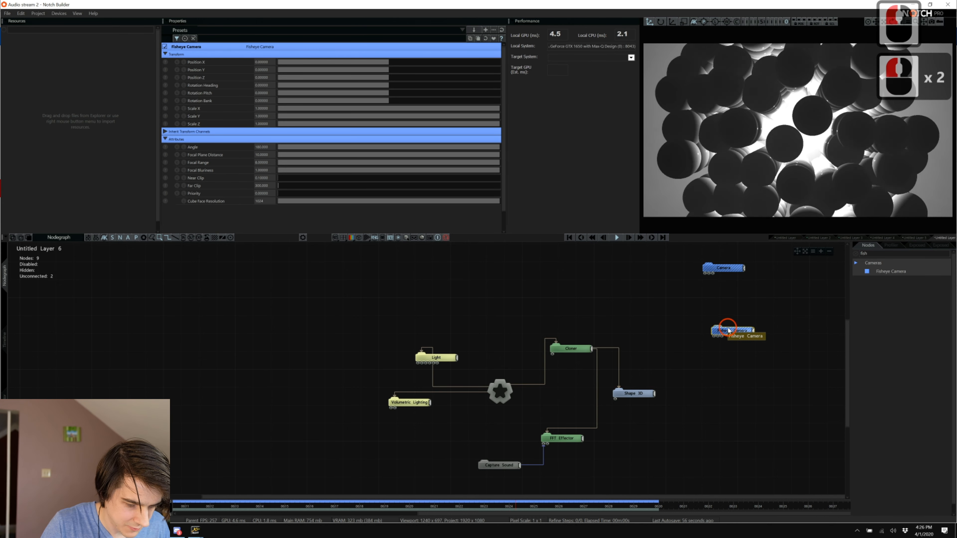
key("ctrl+r")
left_click(723, 267)
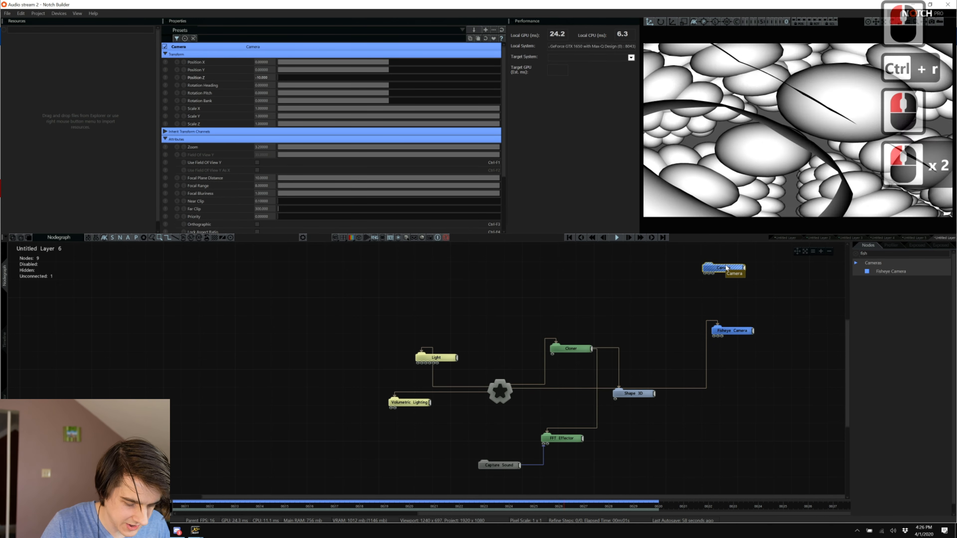
key("Delete")
left_click(731, 331)
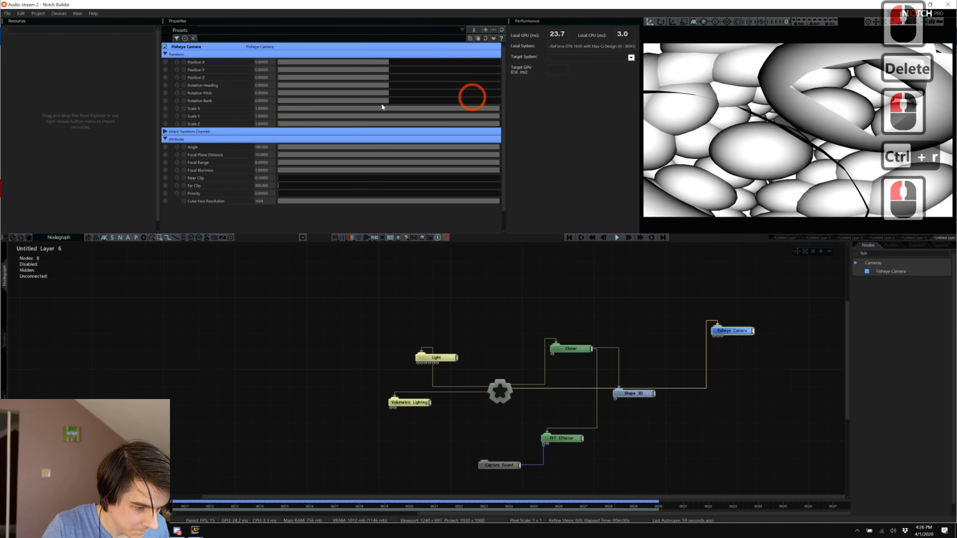
left_click_drag(354, 77, 333, 71)
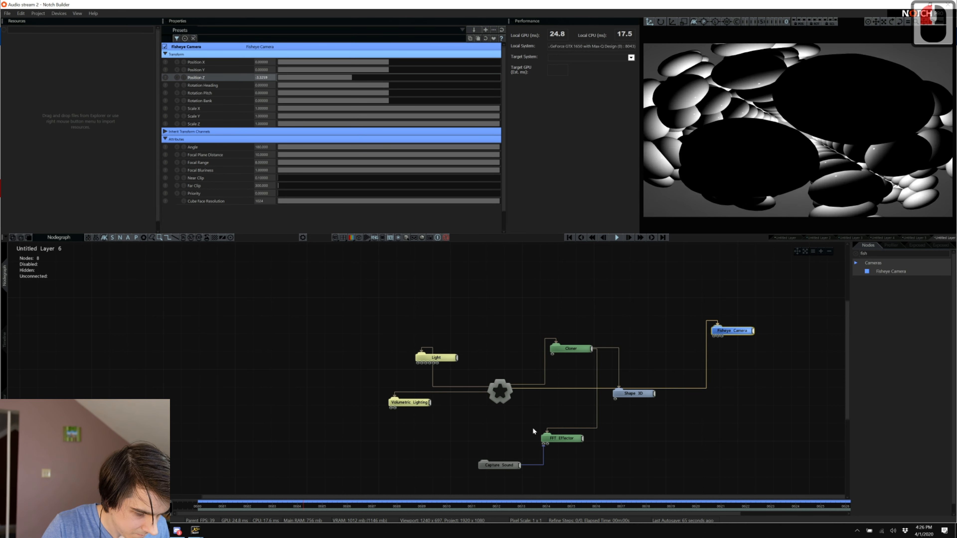
Drag the FFT Effector's Decay down to about 0.03, then switch to the Timeline.
left_click(559, 438)
scroll(313, 102, "up", 12)
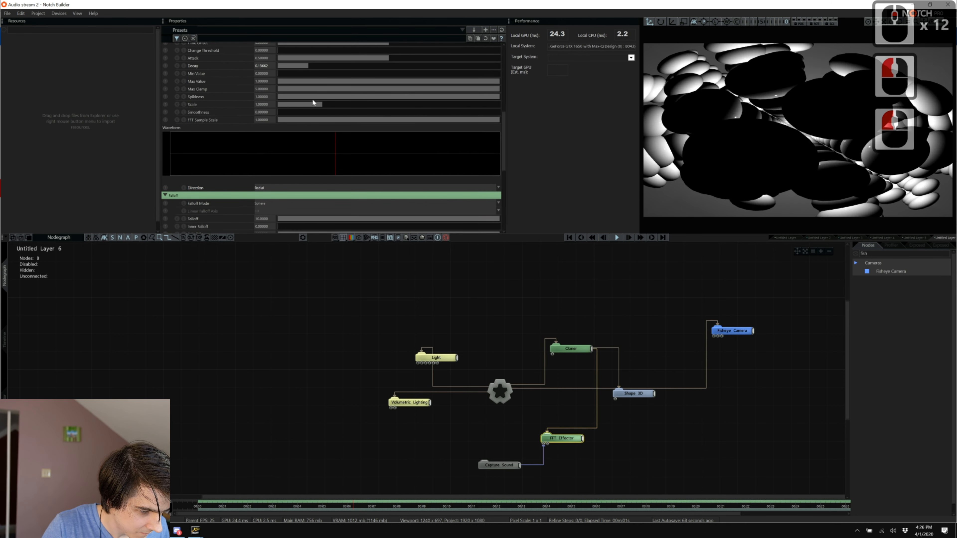
left_click_drag(291, 65, 285, 66)
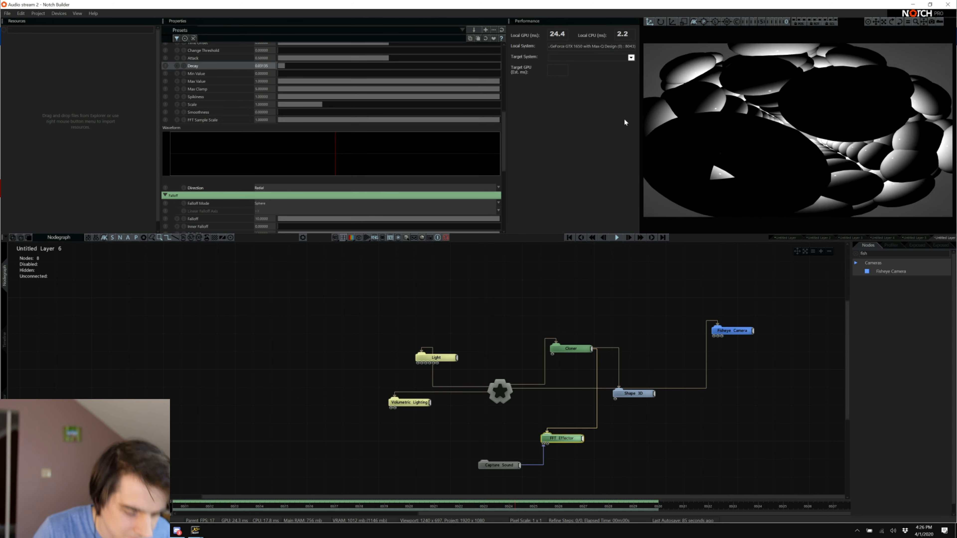
left_click(4, 343)
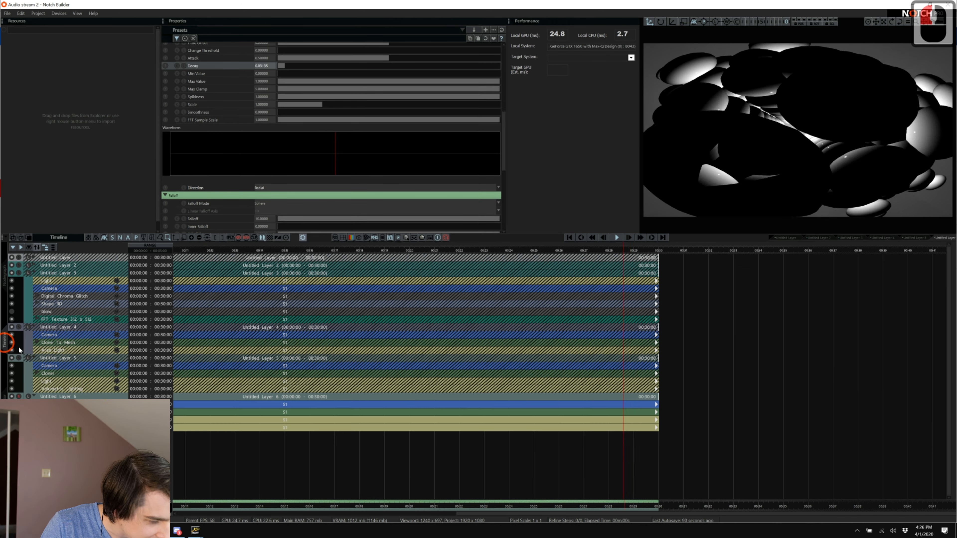
Collapse Untitled Layer 6, insert Untitled Layer 7 from the layer menu, and open its node graph.
left_click(33, 397)
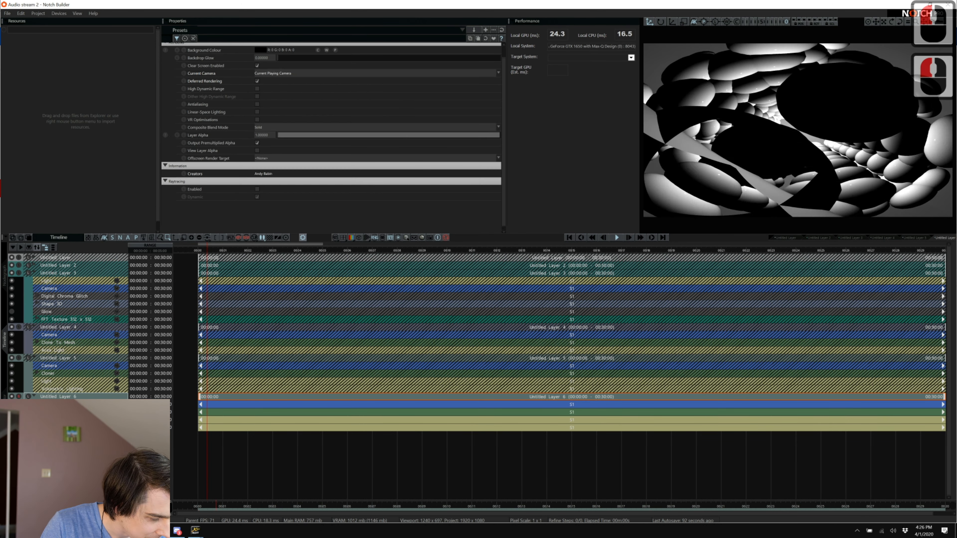
left_click(33, 396)
right_click(69, 314)
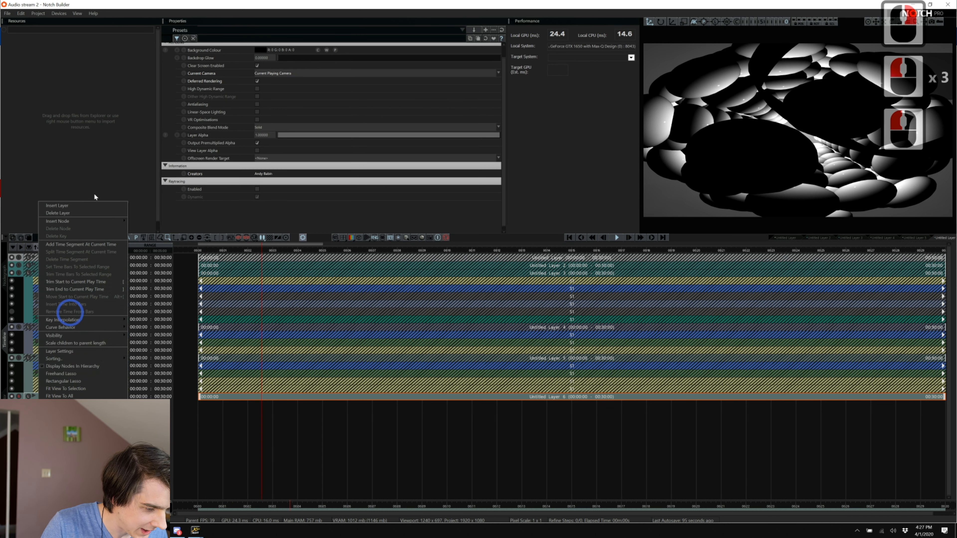
left_click(89, 207)
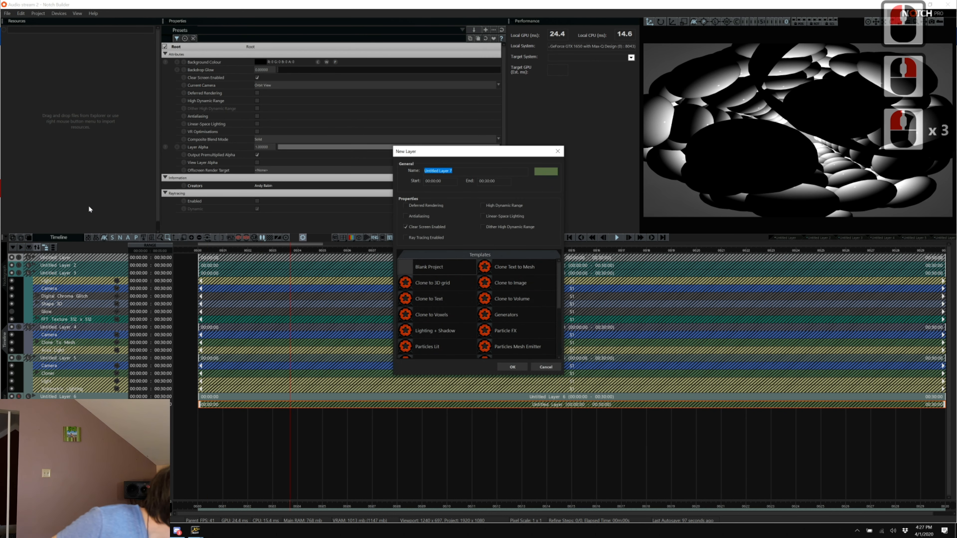
key("Return")
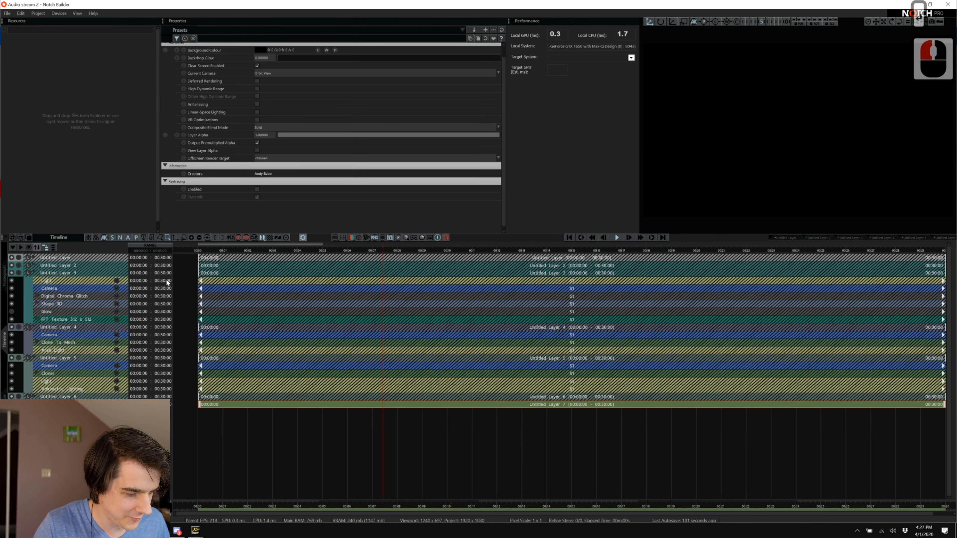
left_click(4, 276)
Clear the 'fish' node search and add a Shape 3D node to Untitled Layer 7.
scroll(772, 421, "up", 7)
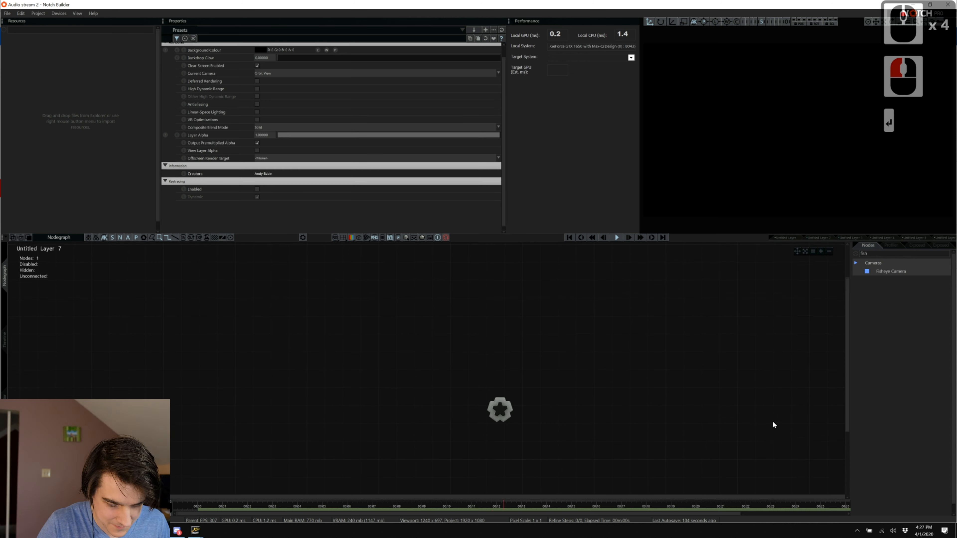
scroll(703, 242, "down", 4)
scroll(703, 242, "up", 1)
scroll(703, 242, "up", 1, "ctrl")
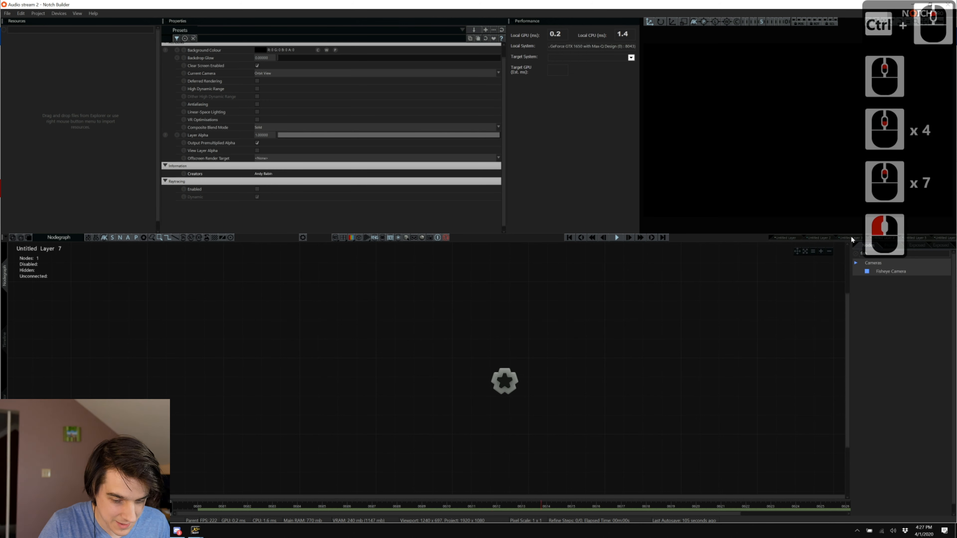
left_click(854, 254)
scroll(872, 331, "up", 11)
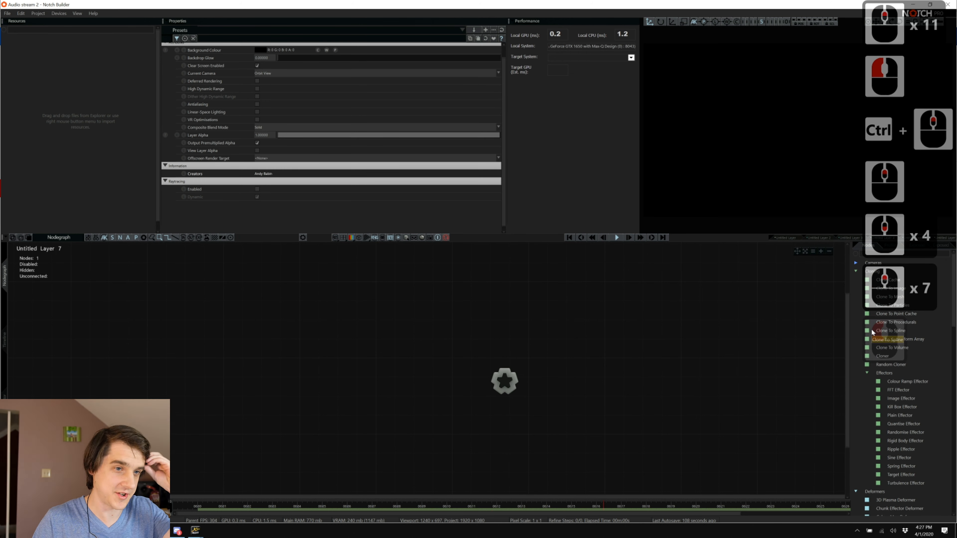
scroll(873, 333, "down", 1)
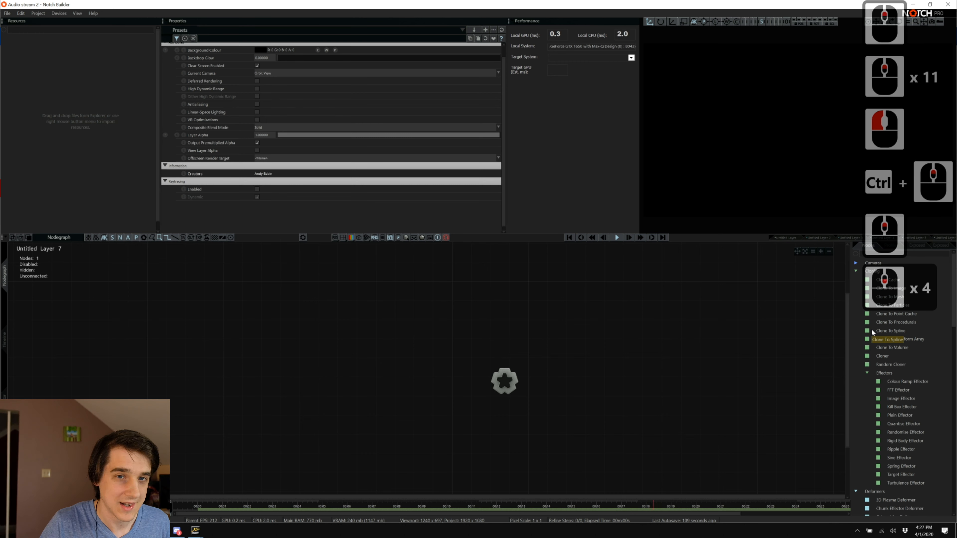
scroll(872, 331, "down", 7)
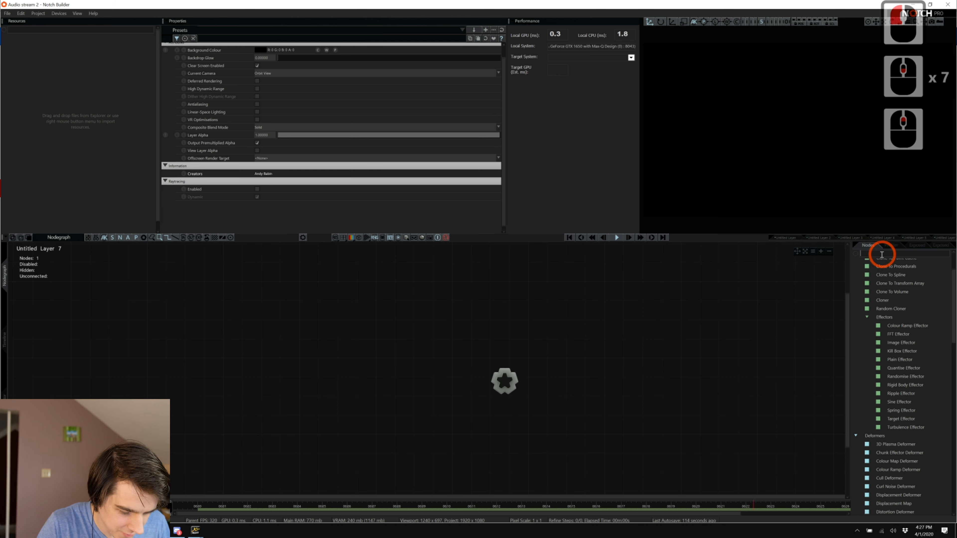
type("shape")
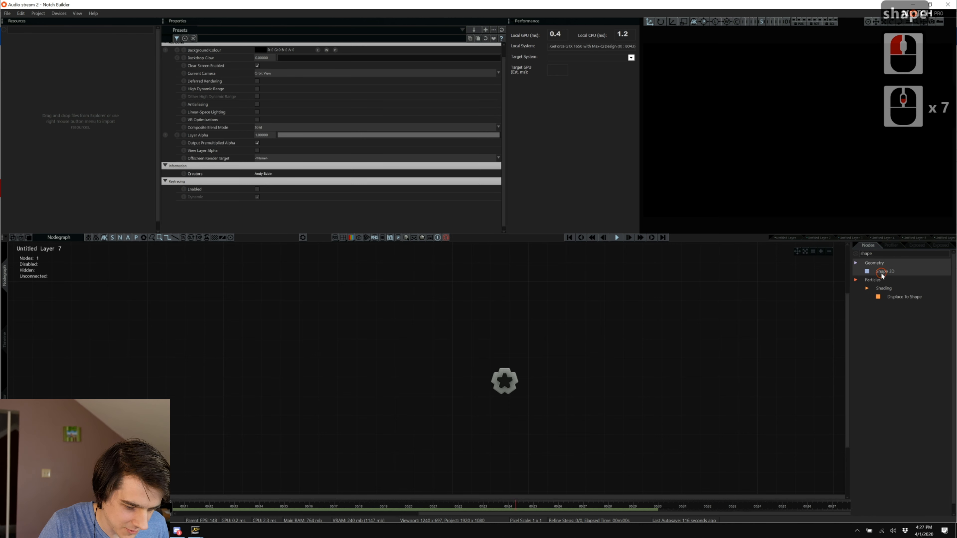
left_click_drag(881, 276, 652, 383)
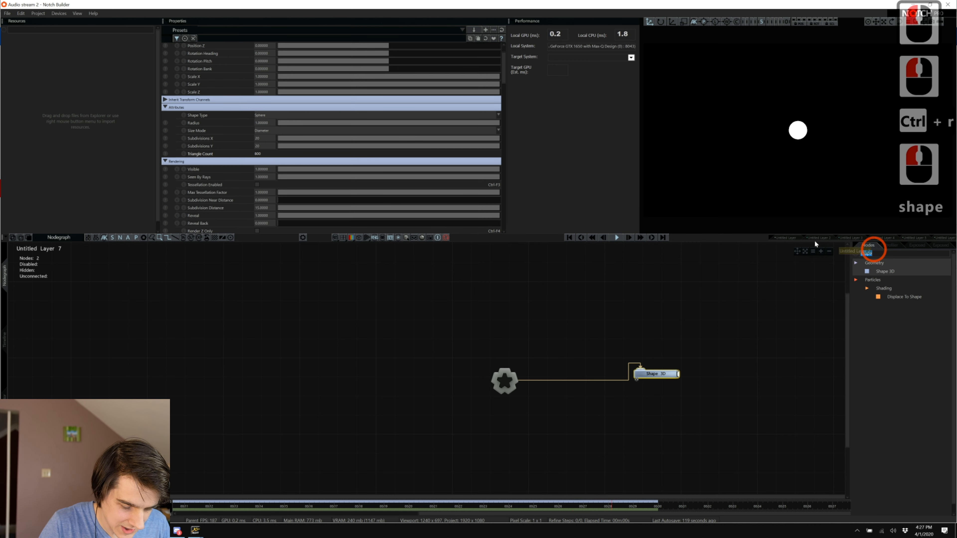
Add a Camera node and move the Shape 3D node further right.
type("came")
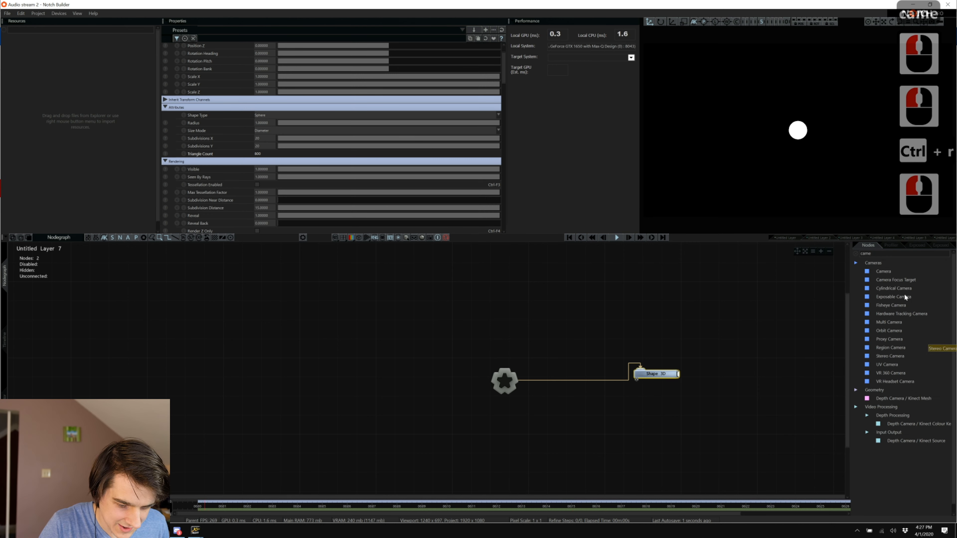
left_click_drag(684, 302, 648, 296)
left_click(647, 295)
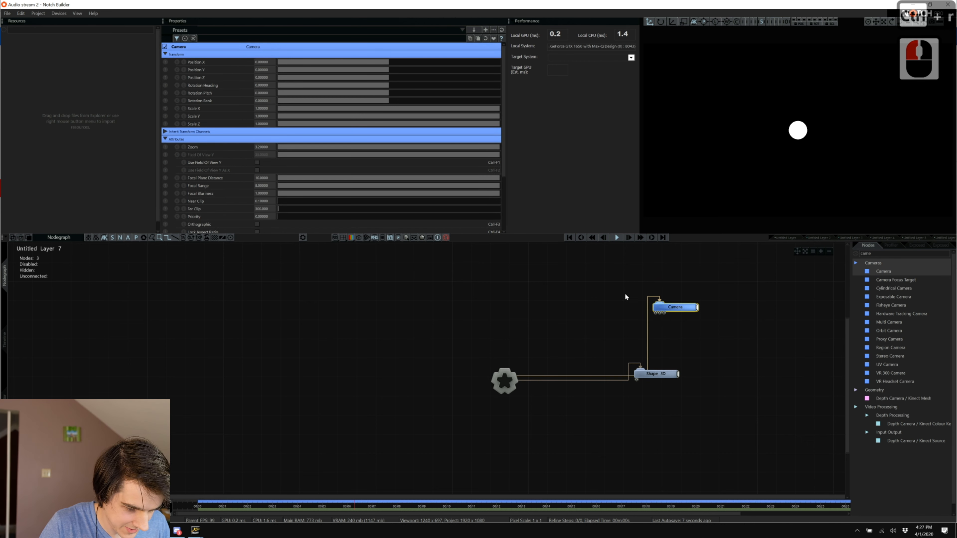
left_click_drag(653, 376, 691, 376)
key("alt+Tab")
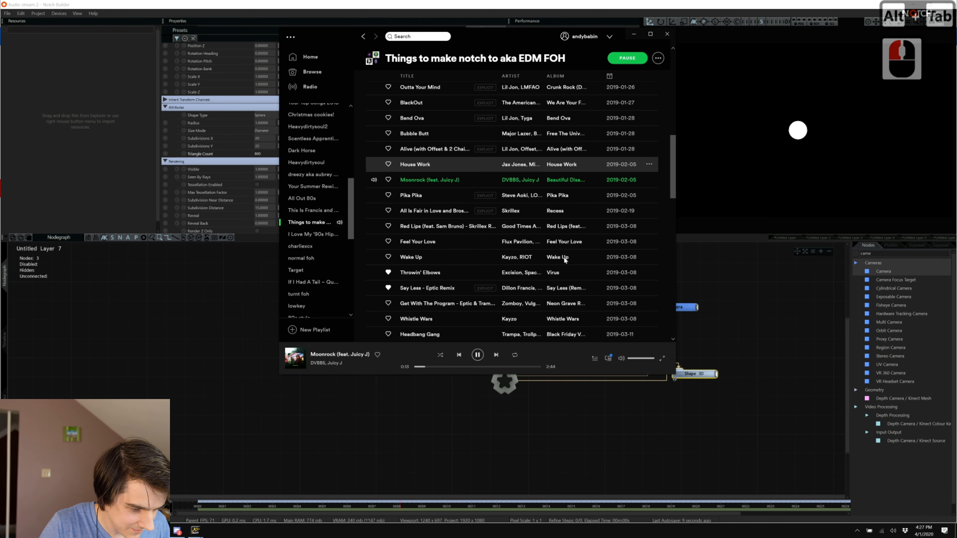
Play 'Front To Back - Bassnectar Remix' from the Spotify playlist and return to Notch Builder.
scroll(548, 243, "up", 5)
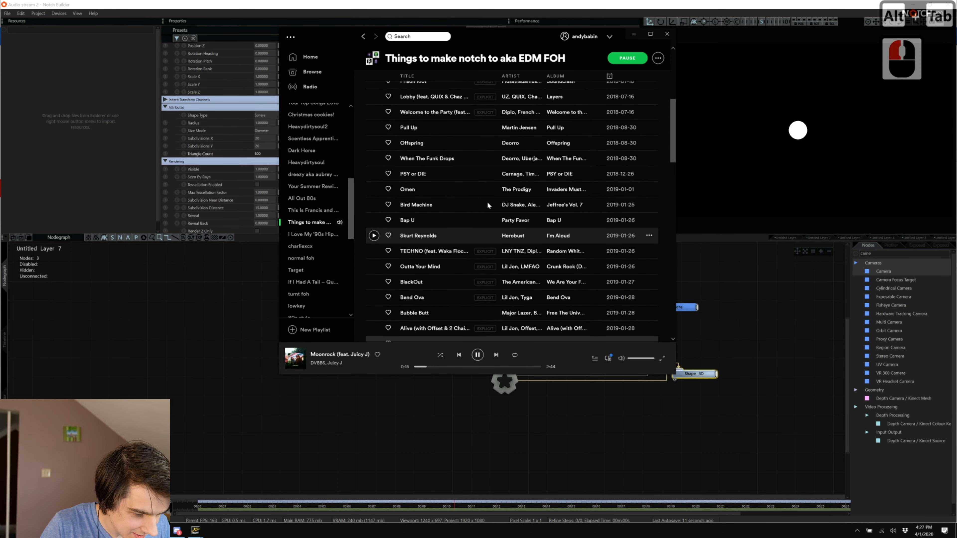
scroll(382, 180, "up", 4)
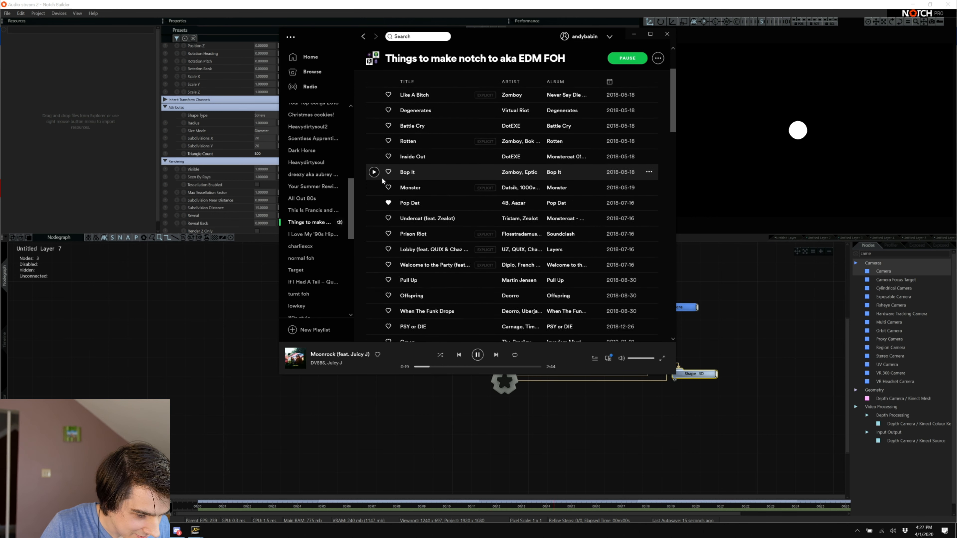
scroll(383, 183, "up", 3)
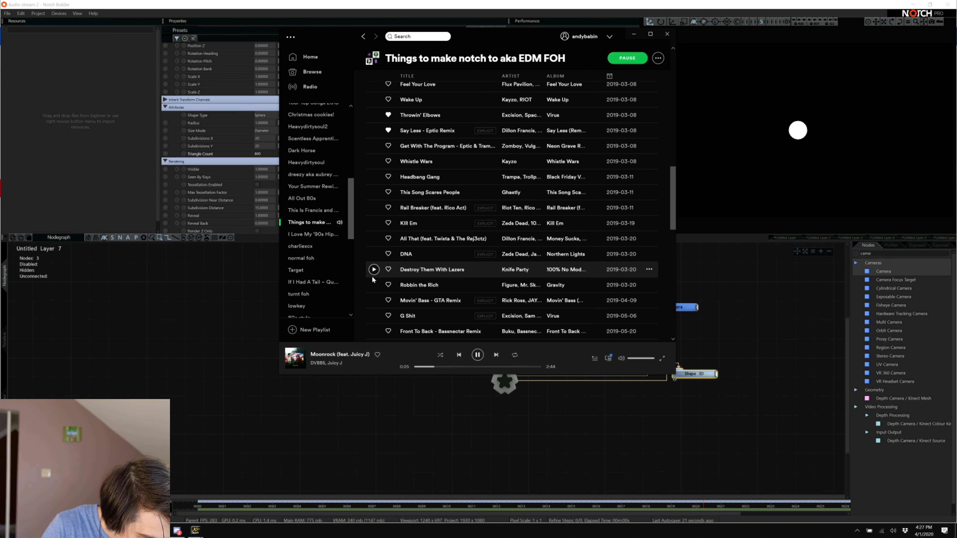
scroll(373, 279, "down", 2)
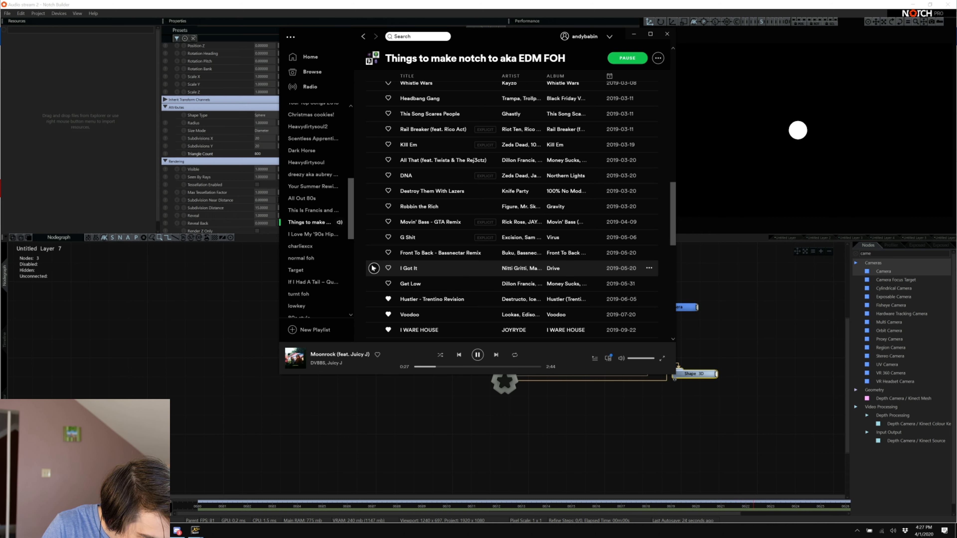
left_click(371, 253)
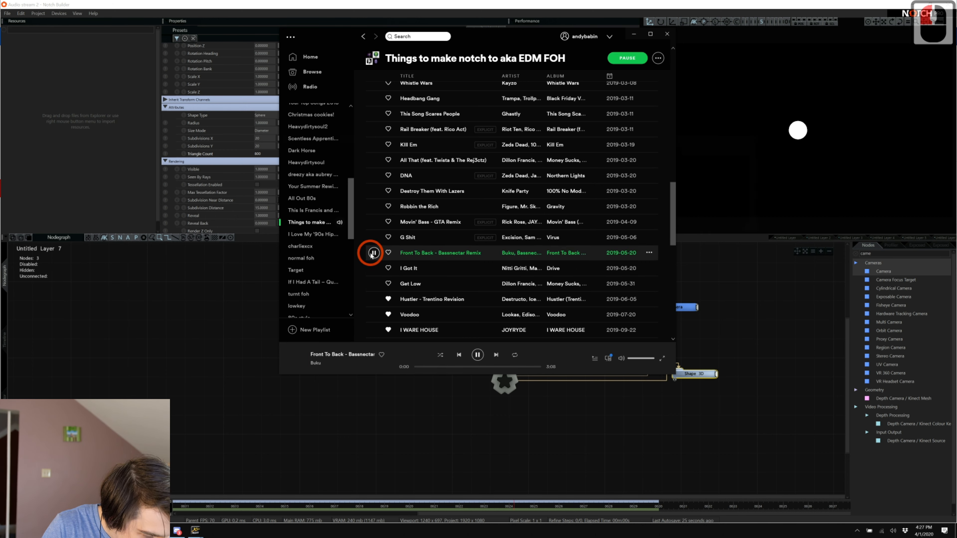
key("alt+Tab")
left_click(773, 348)
Select the Camera, view through it, and pull its position back so the sphere shows.
left_click(899, 253)
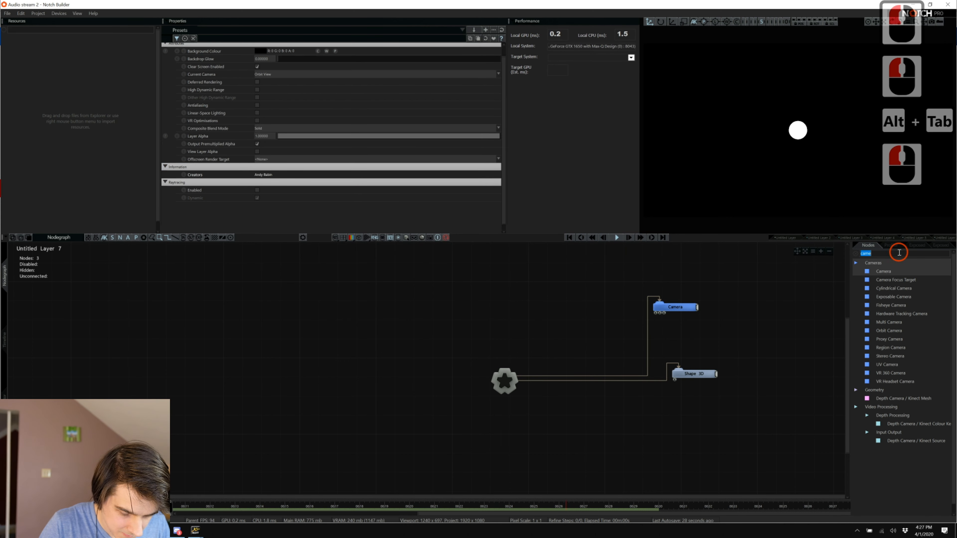
scroll(823, 263, "down", 5)
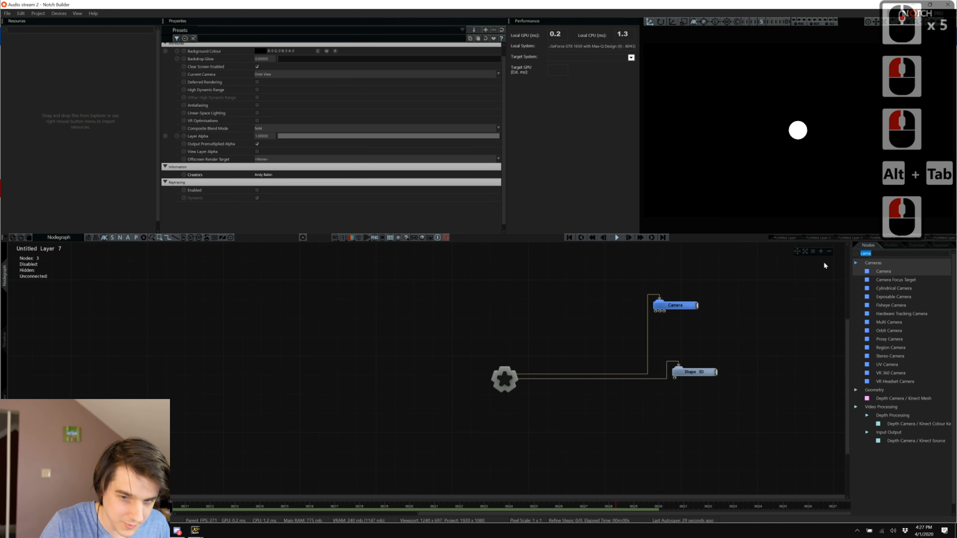
key("BackSpace")
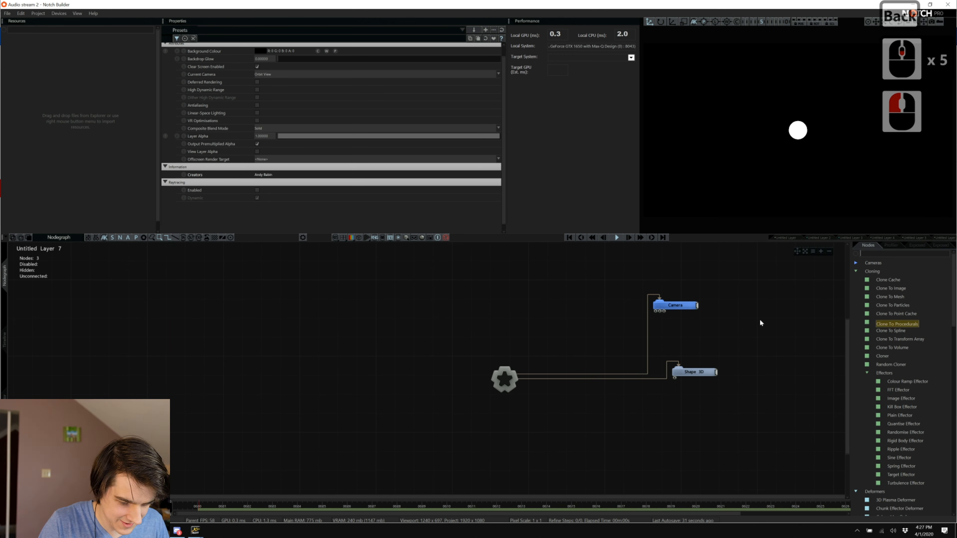
left_click(677, 304)
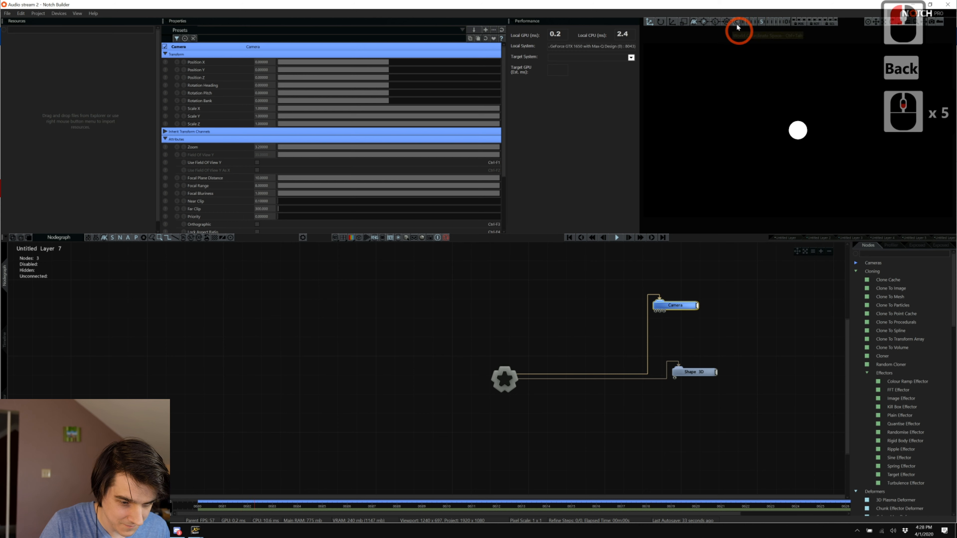
left_click(789, 22)
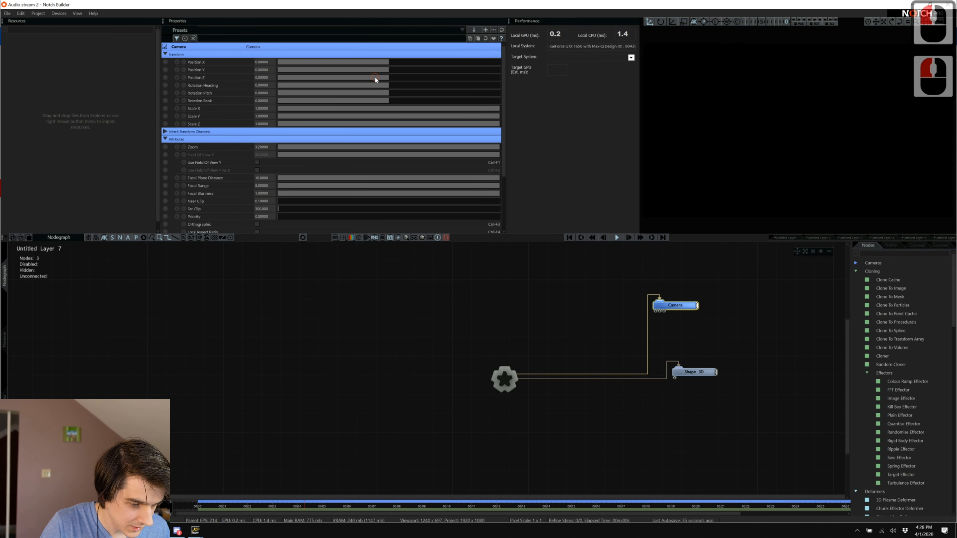
left_click_drag(375, 79, 356, 83)
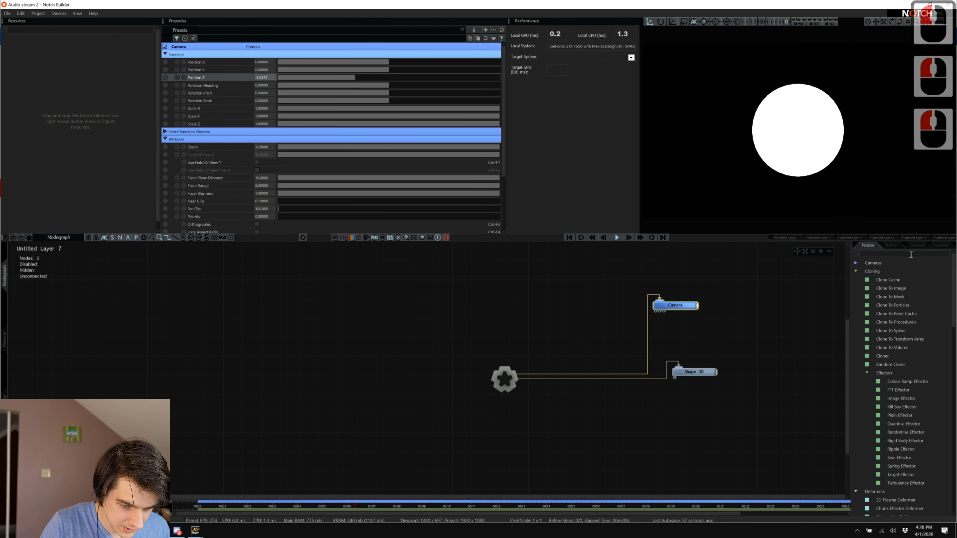
Change the Shape 3D shape type from sphere to Box.
left_click(338, 177)
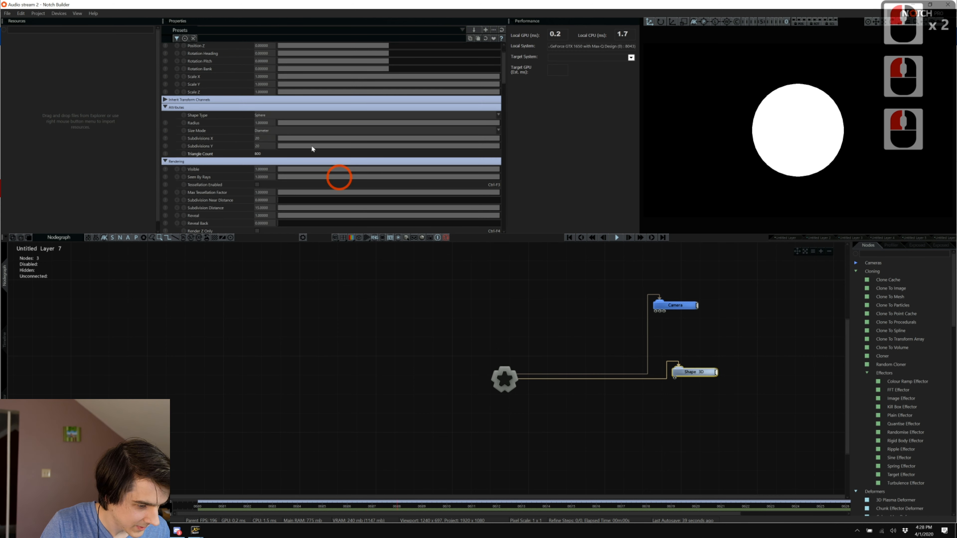
left_click(266, 114)
left_click(278, 127)
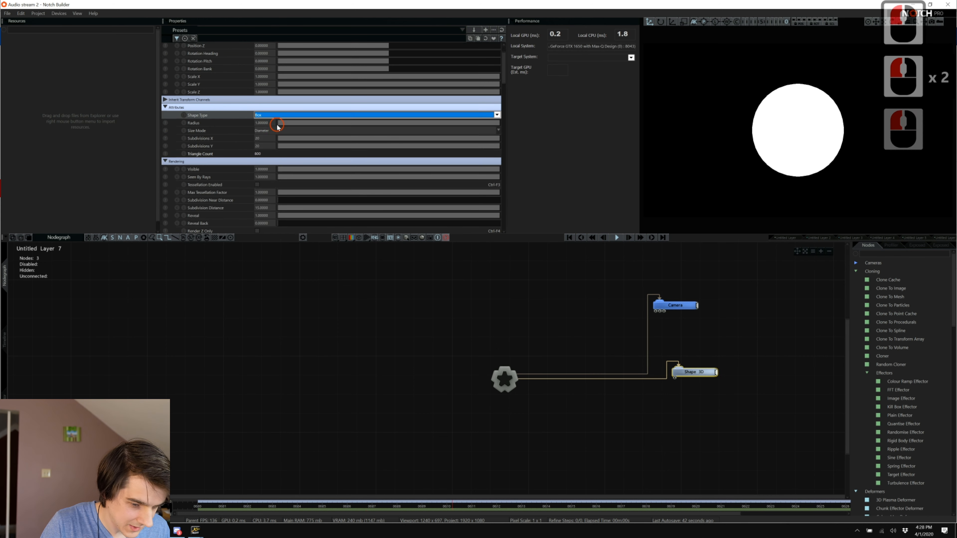
left_click_drag(375, 61, 392, 61)
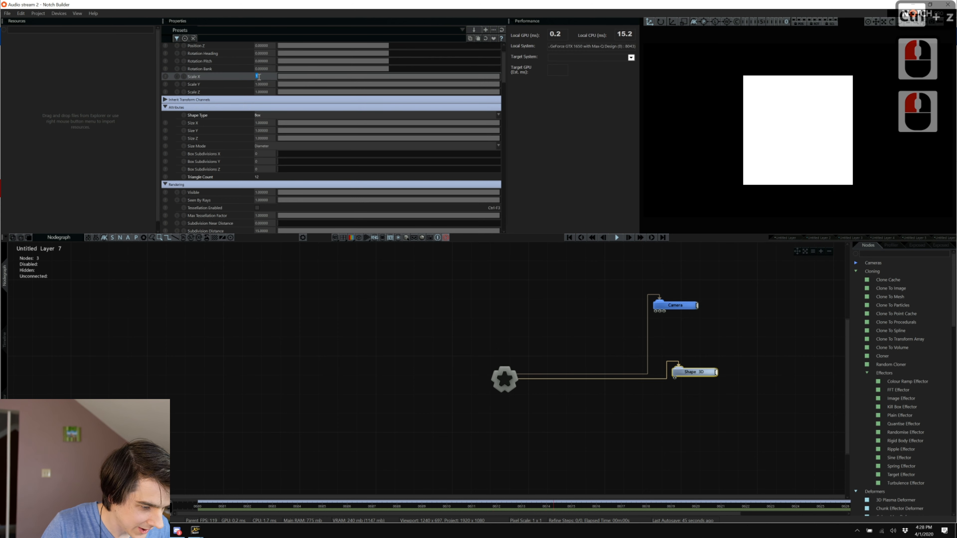
key("ctrl+z")
Set the box's Scale X, Y and Z to 0.75.
left_click(258, 76)
type(".3")
key("Tab")
type(".3")
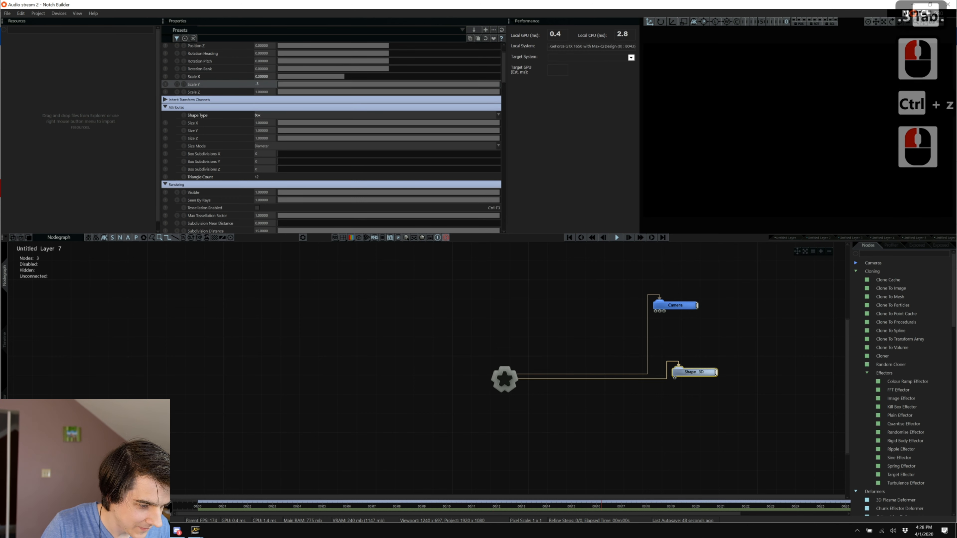
key("Tab")
type(".3")
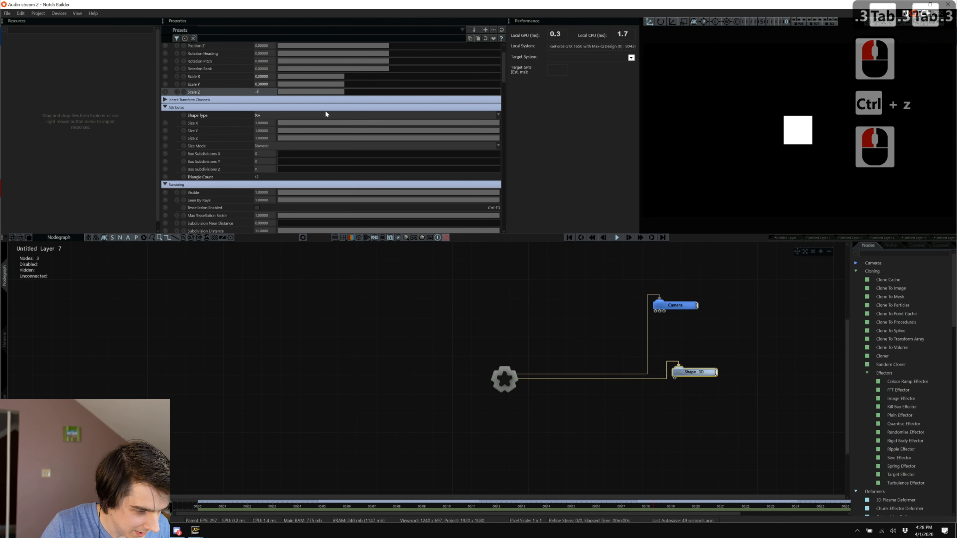
left_click(265, 76)
type(".75")
key("Tab")
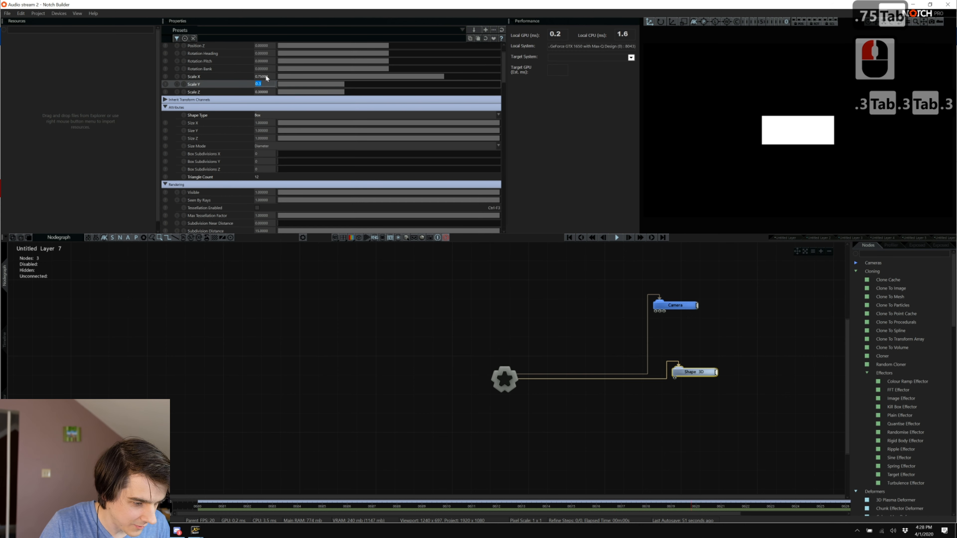
type(".75")
key("Tab")
type(".75")
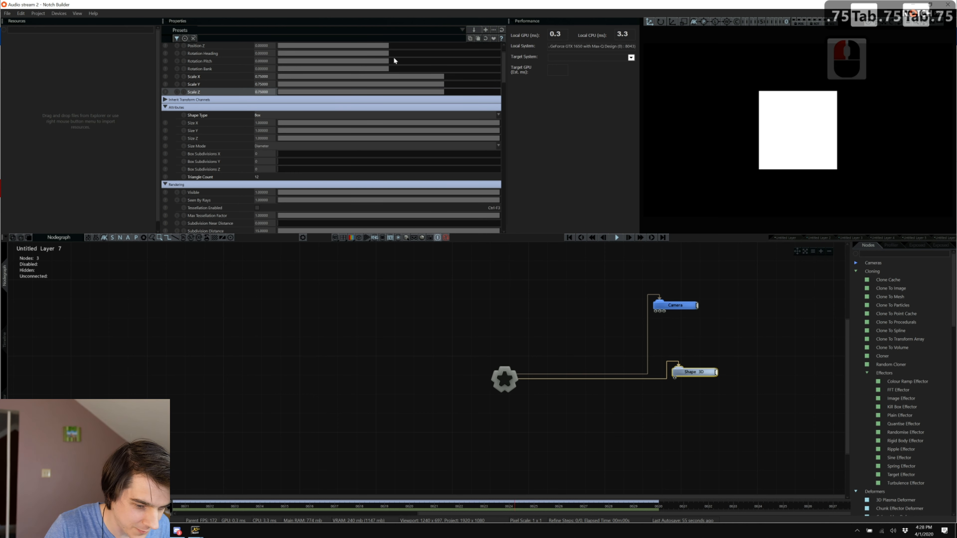
left_click(407, 61)
Set the box's Rotation Bank to 45 degrees so it becomes a diamond.
mouse_move(408, 61)
left_mouse_down()
mouse_move(423, 61)
mouse_move(401, 53)
mouse_move(416, 57)
mouse_move(405, 68)
mouse_move(418, 69)
left_mouse_up()
key("ctrl+z")
key("ctrl+z")
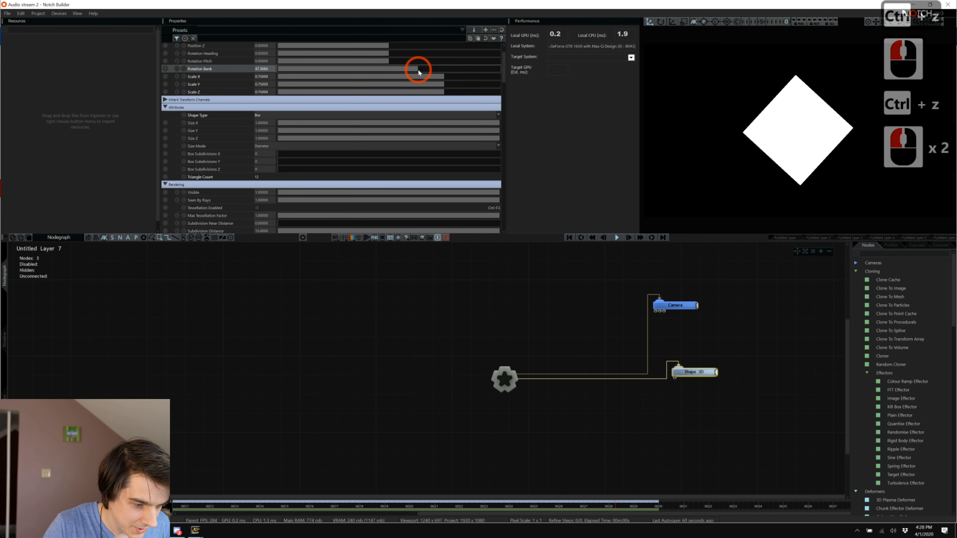
left_click(287, 76)
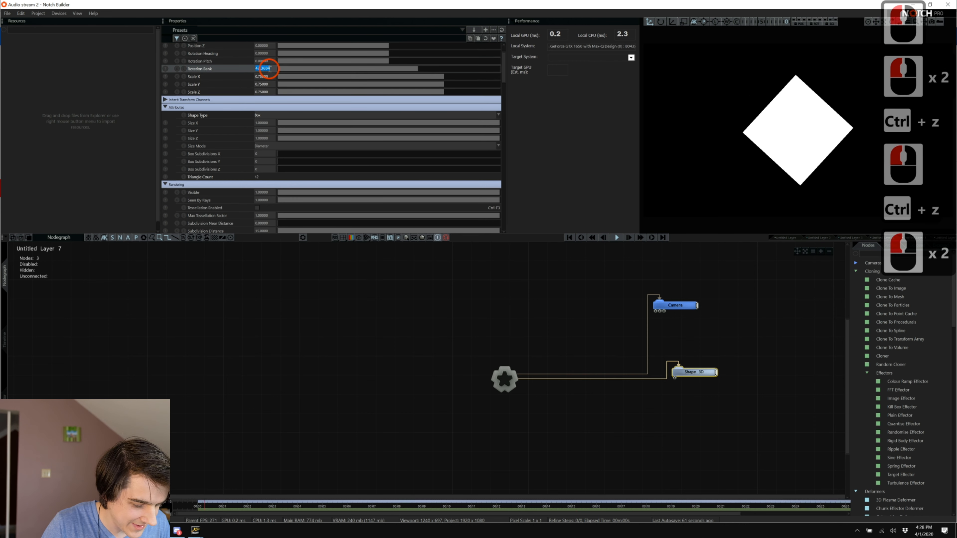
left_click(265, 69)
type("45")
key("Return")
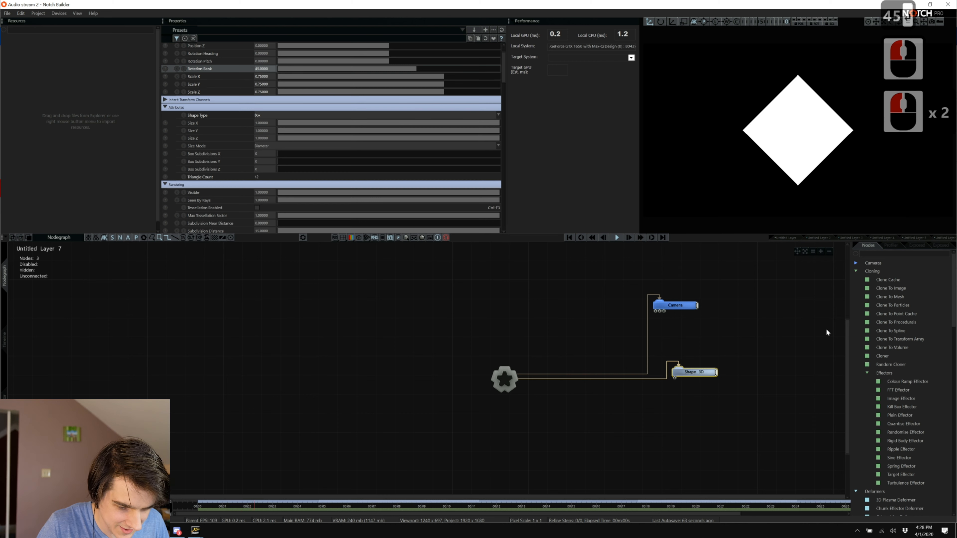
left_click(866, 255)
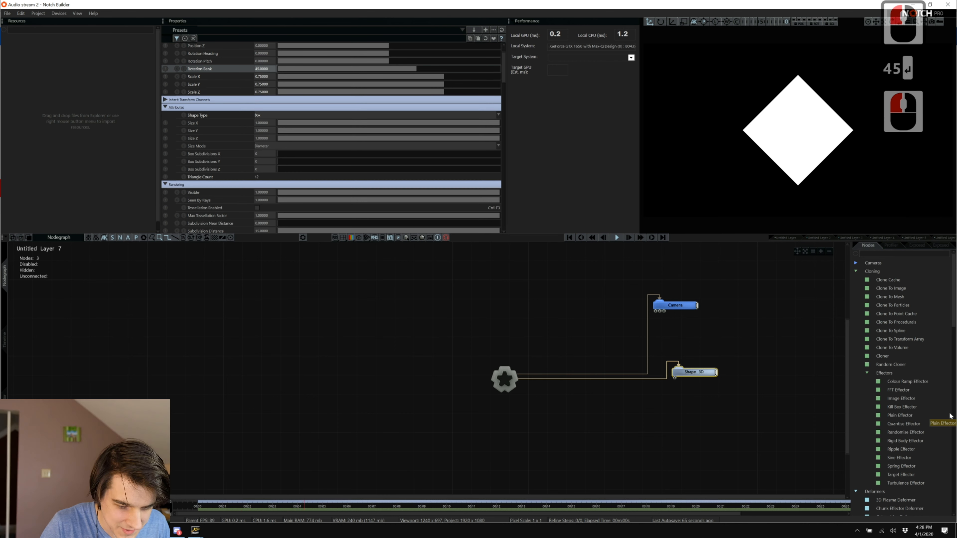
Add a Pixellate node to the nodegraph and colour the Shape 3D orange.
type("pixe")
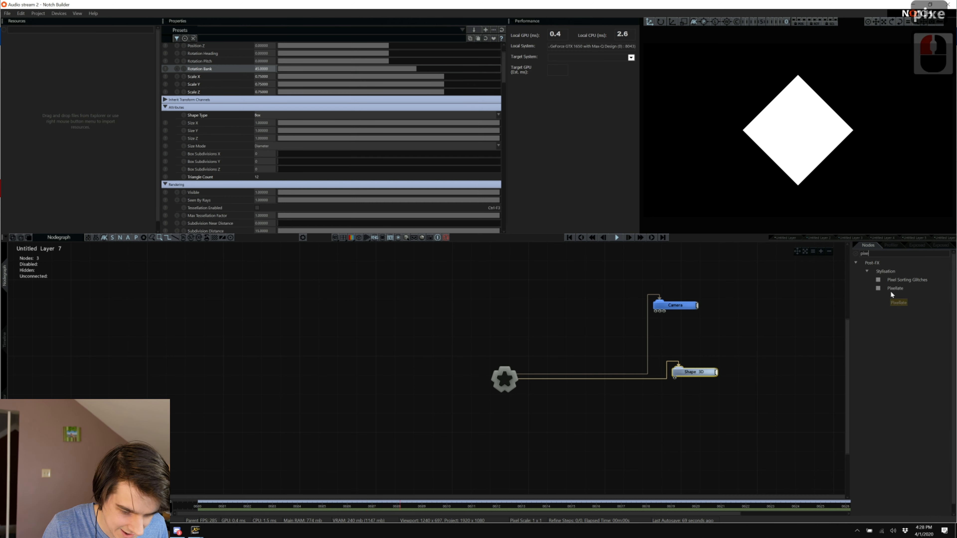
left_click_drag(894, 289, 482, 428)
double_click(677, 376)
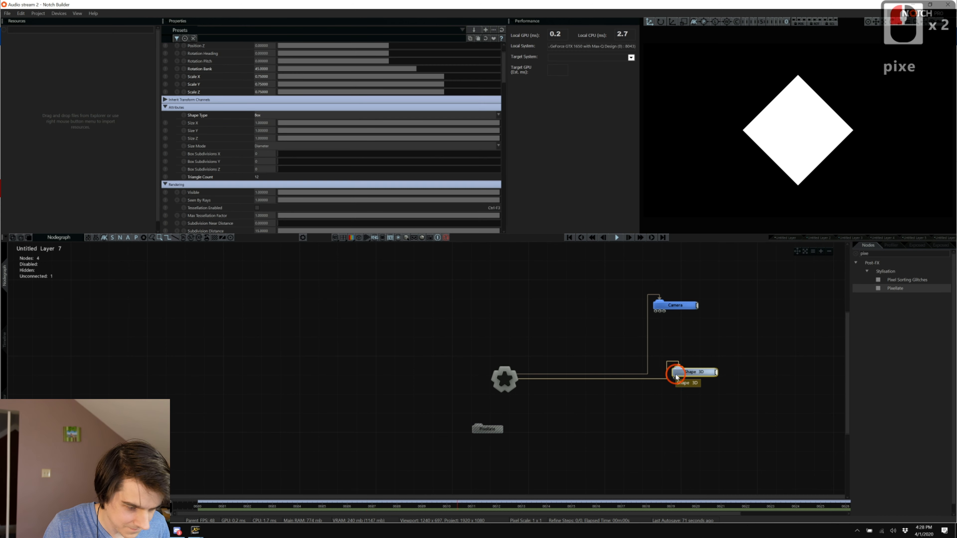
scroll(266, 154, "down", 15)
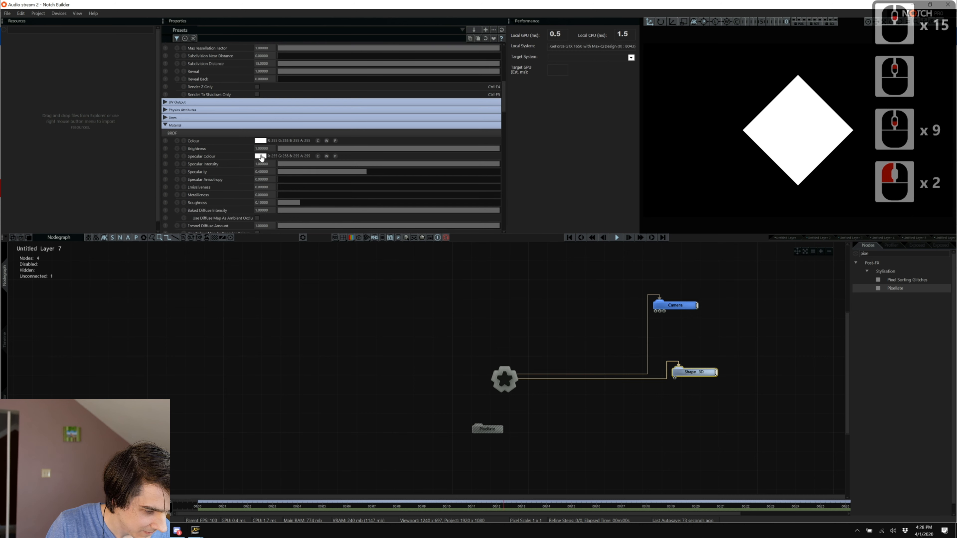
left_click(260, 141)
left_click_drag(196, 162, 240, 132)
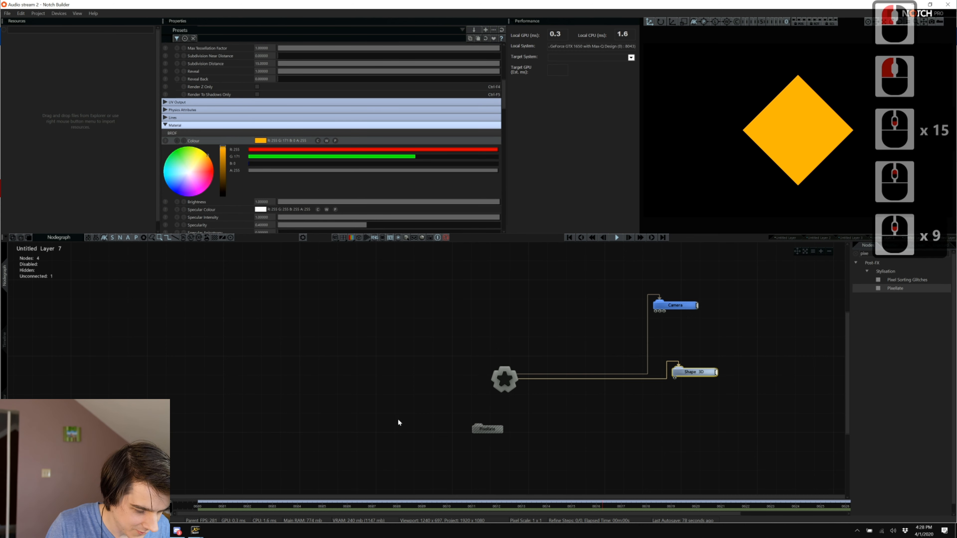
Connect Pixellate to the root and lower its Resolution to about 9.4.
left_click(492, 429)
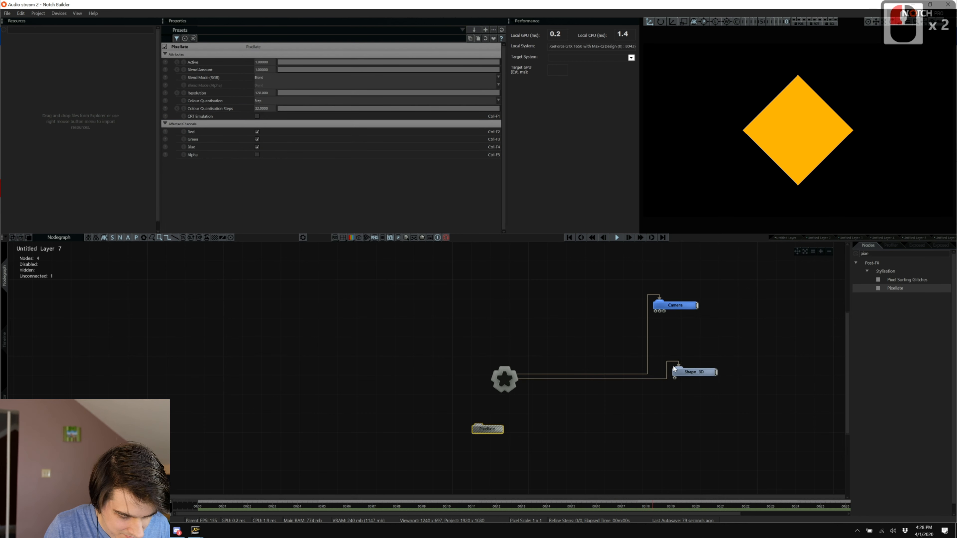
key("ctrl+r")
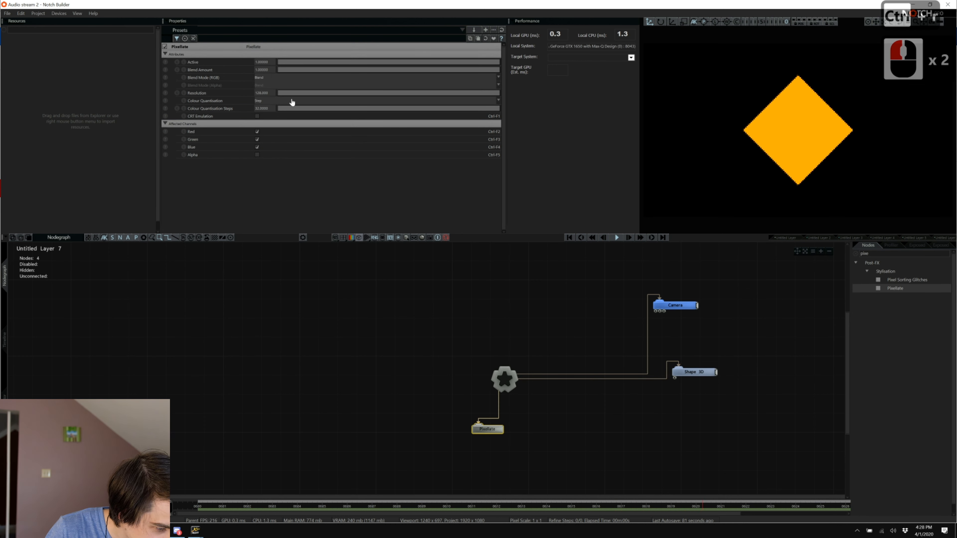
left_click_drag(380, 92, 295, 93)
double_click(877, 257)
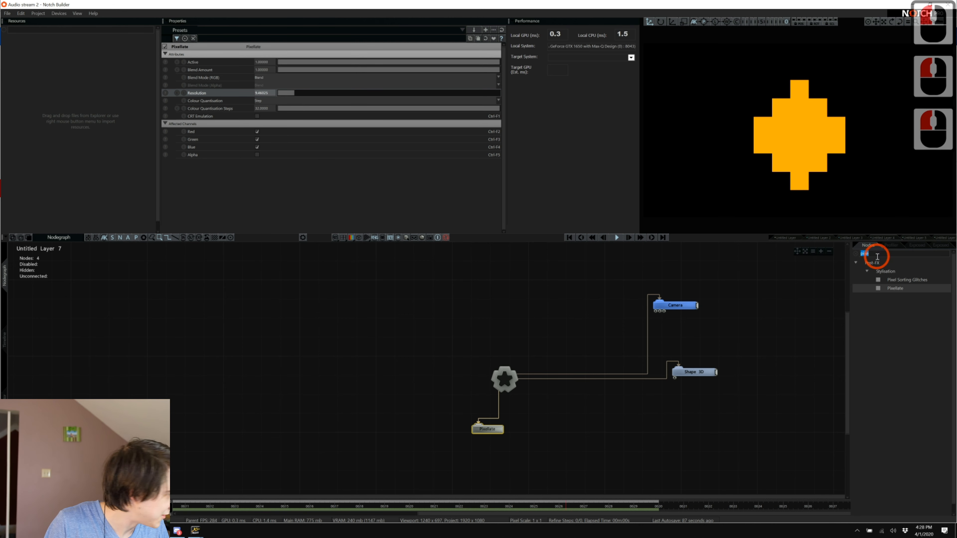
key("BackSpace")
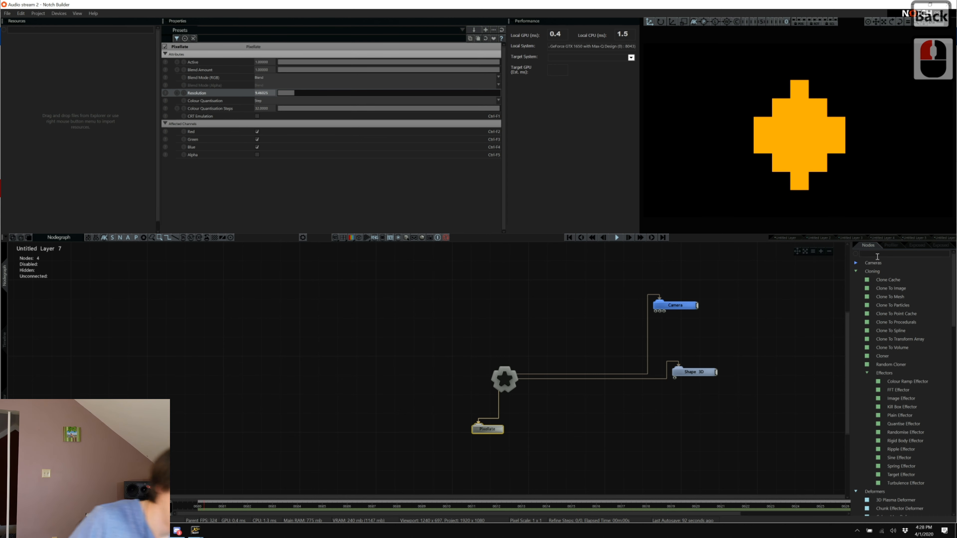
left_click(879, 254)
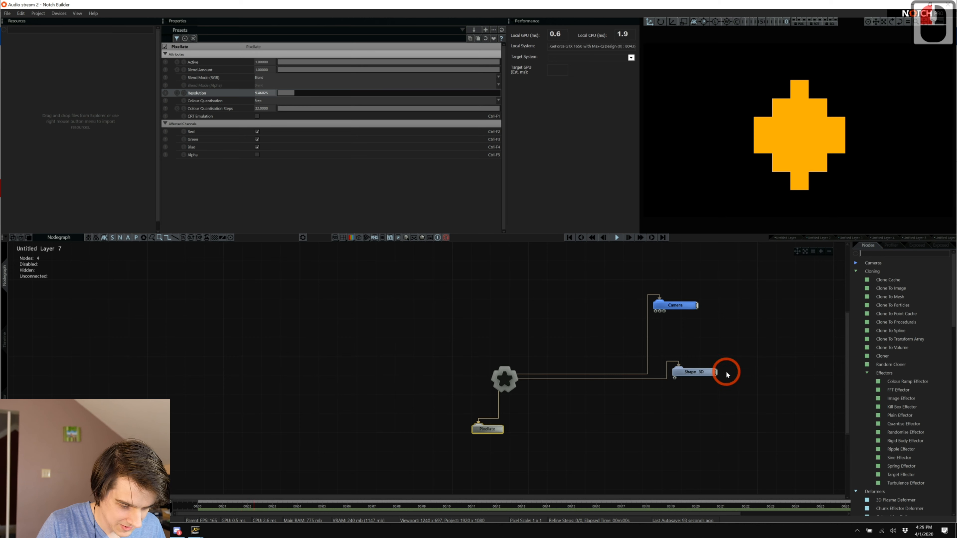
Add a Sound Modifier node to the nodegraph.
double_click(709, 373)
scroll(409, 144, "up", 3)
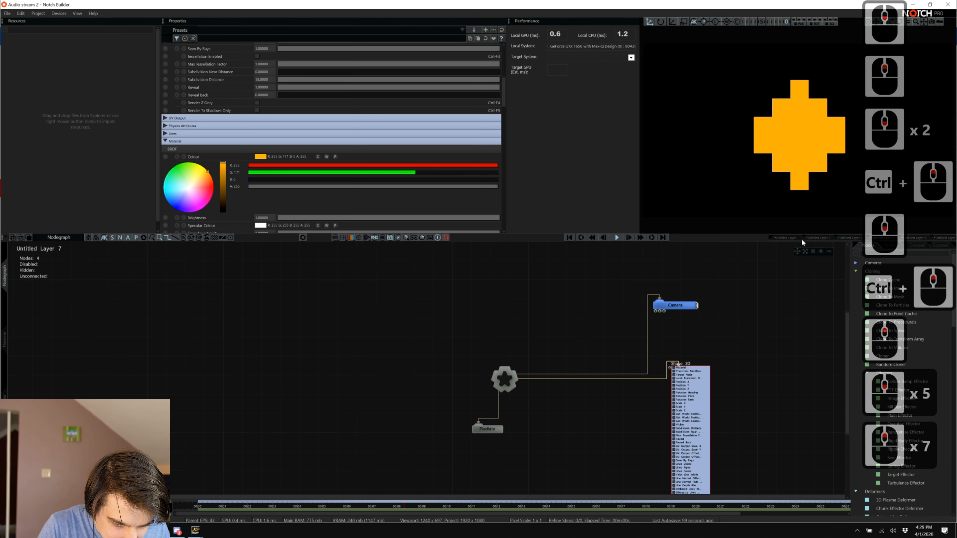
left_click(876, 252)
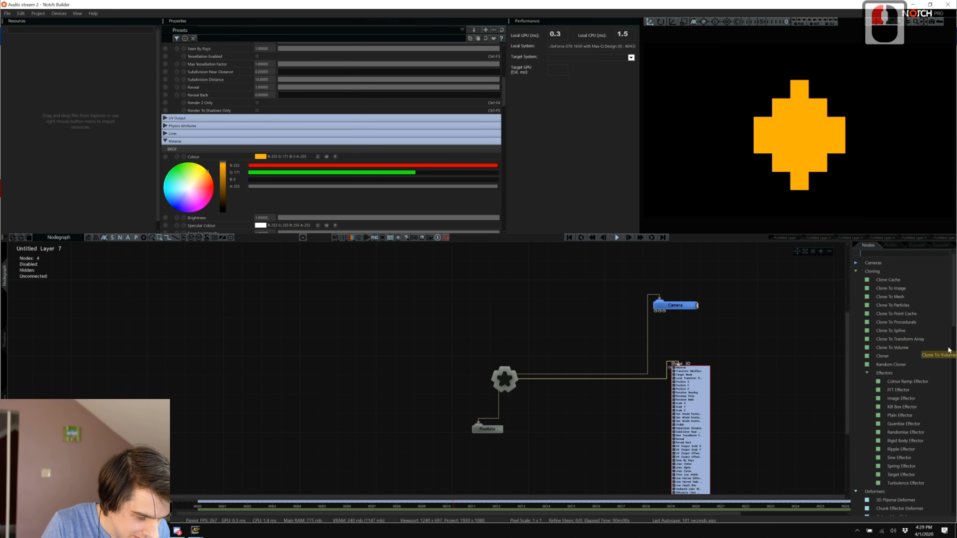
type("sound")
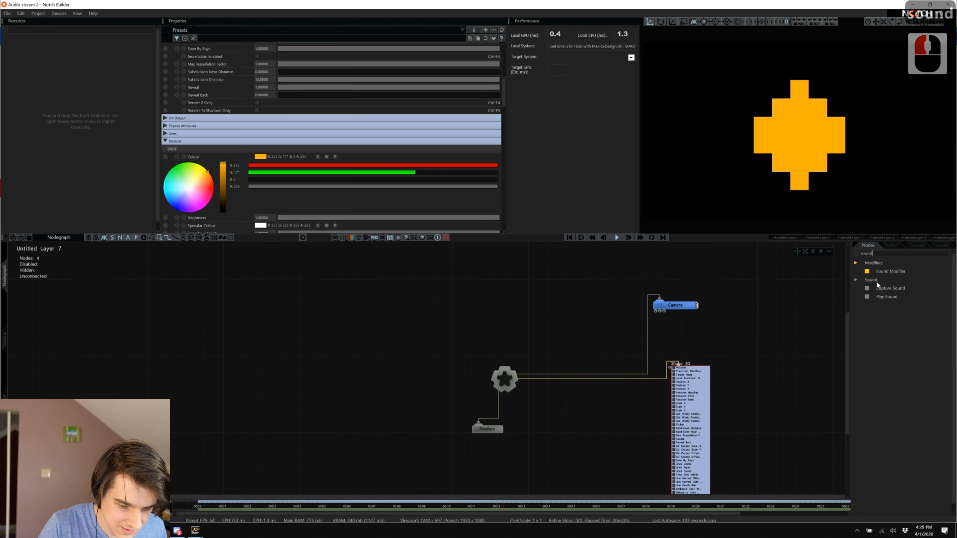
left_click(888, 271)
left_click_drag(506, 463, 506, 463)
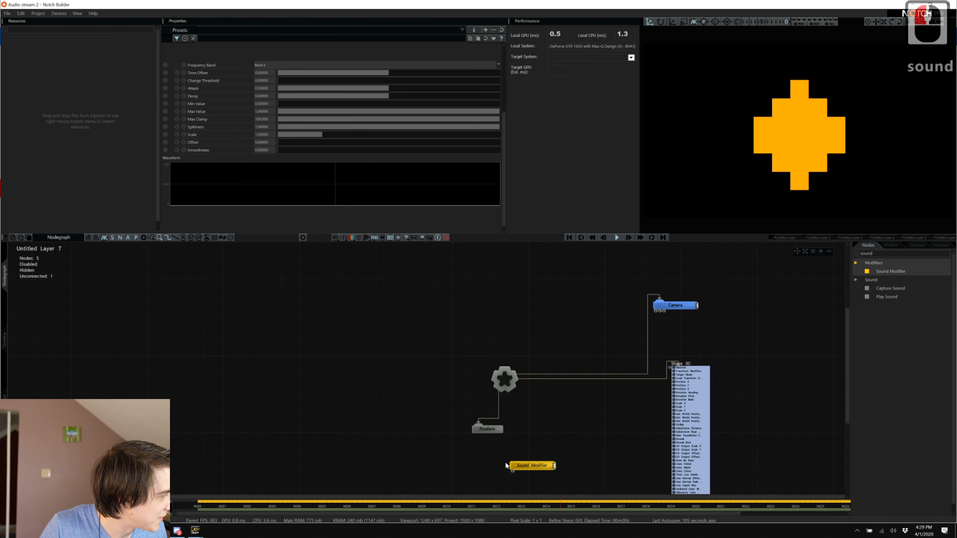
Add a Range Remap and a Capture Sound node beside the Sound Modifier.
scroll(690, 410, "up", 17, "ctrl")
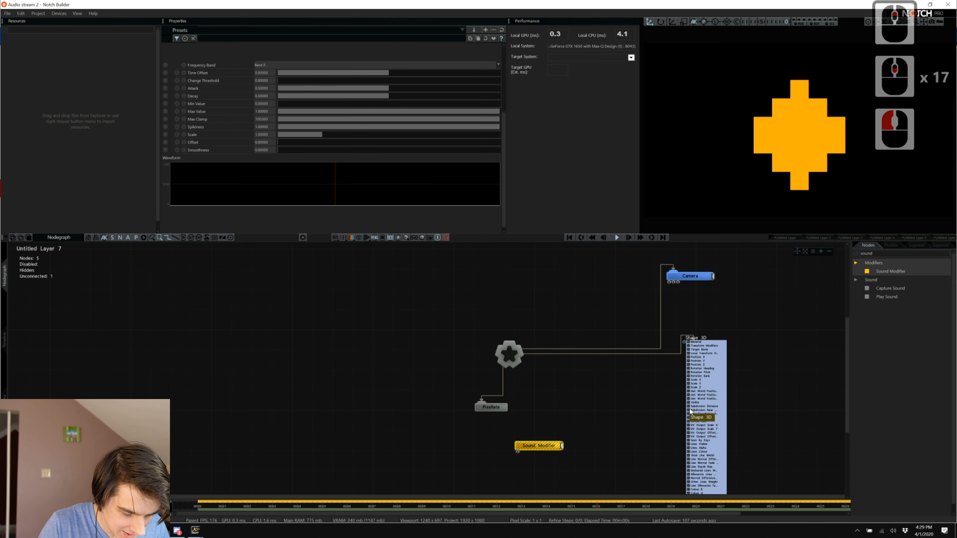
left_click(887, 255)
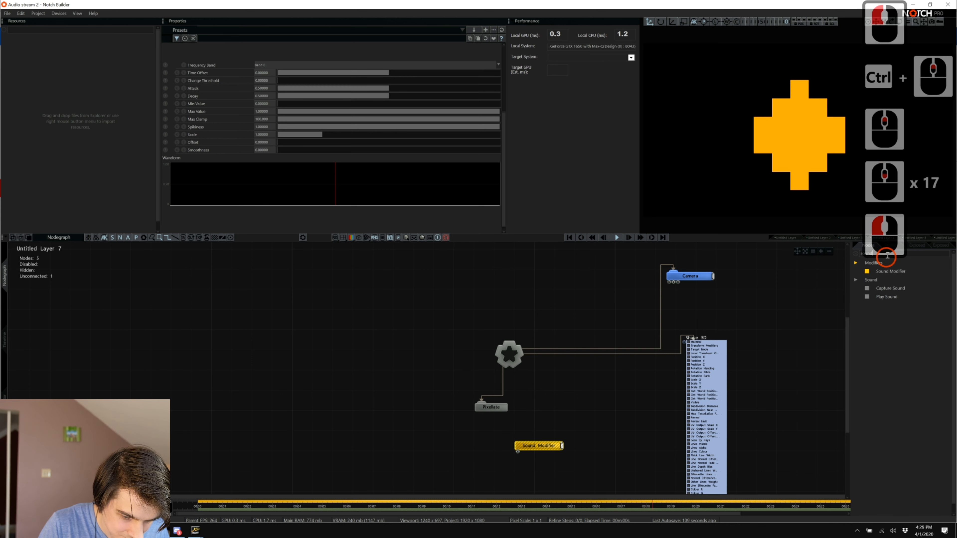
type("range")
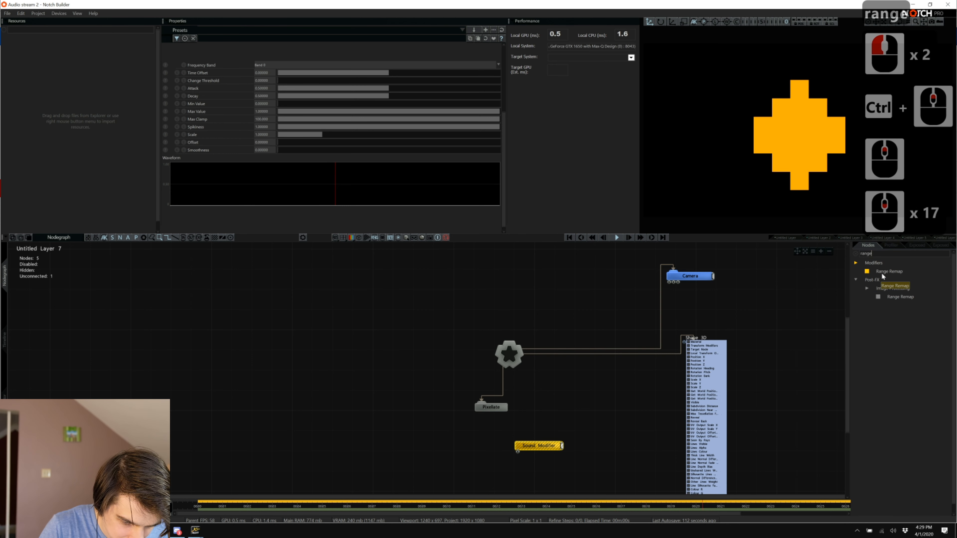
left_click_drag(882, 276, 643, 393)
left_click_drag(592, 442, 599, 453)
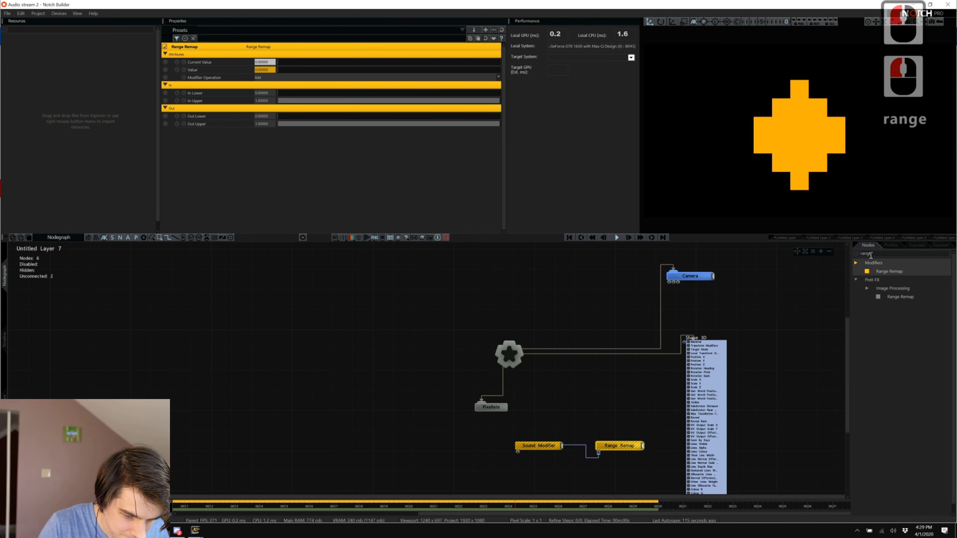
left_click(870, 255)
type("ca")
key("Right")
key("Right")
key("BackSpace")
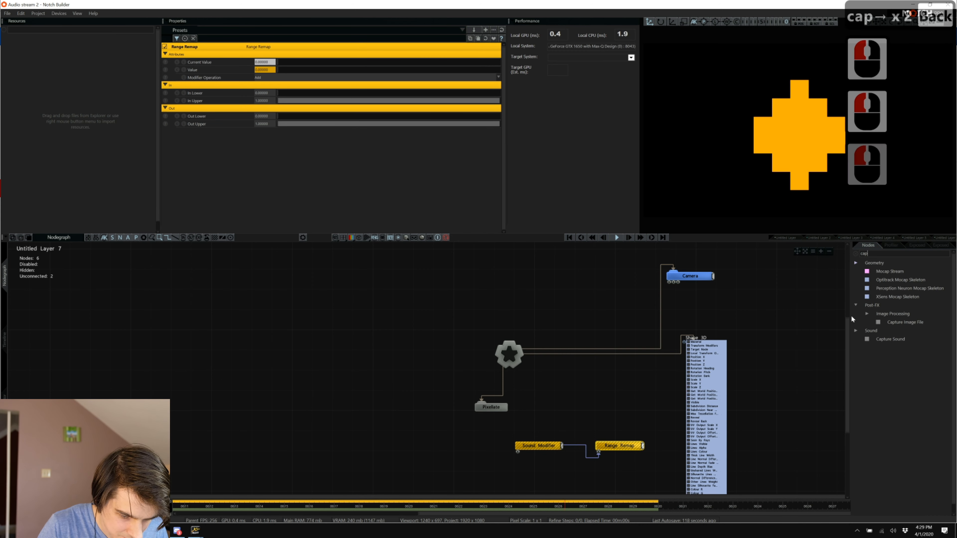
left_click_drag(893, 340, 518, 454)
Connect Range Remap's output to Shape 3D Scale X, Y and Z.
left_click(631, 447)
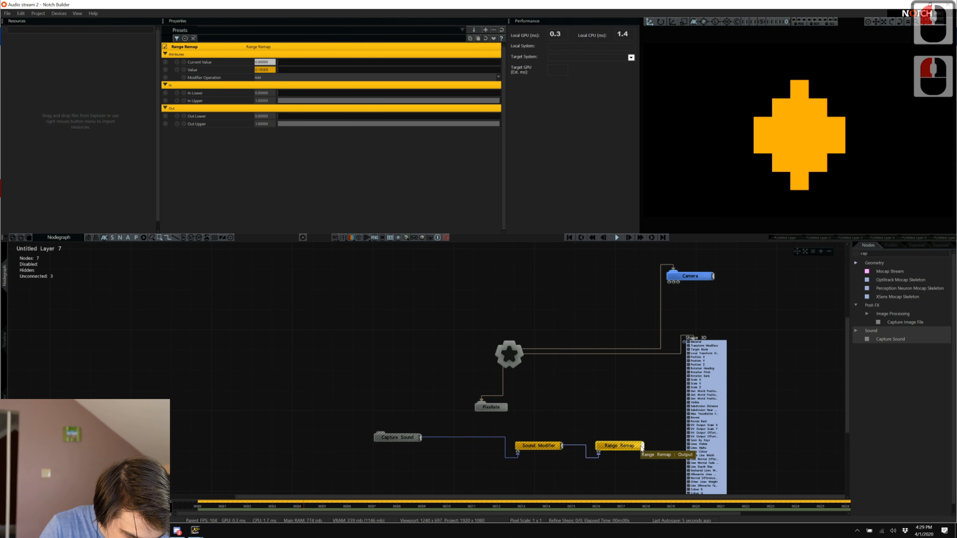
left_click_drag(687, 379, 687, 380)
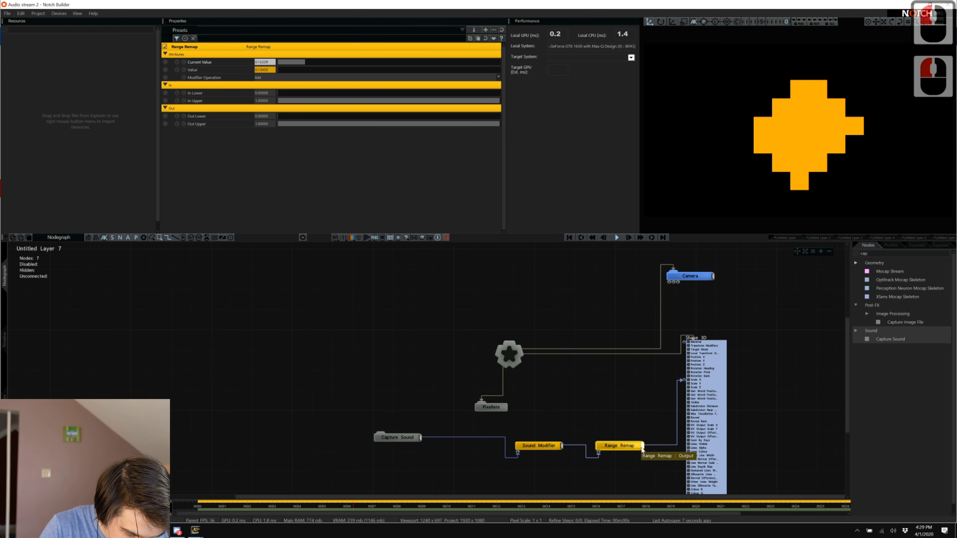
left_click_drag(643, 447, 688, 385)
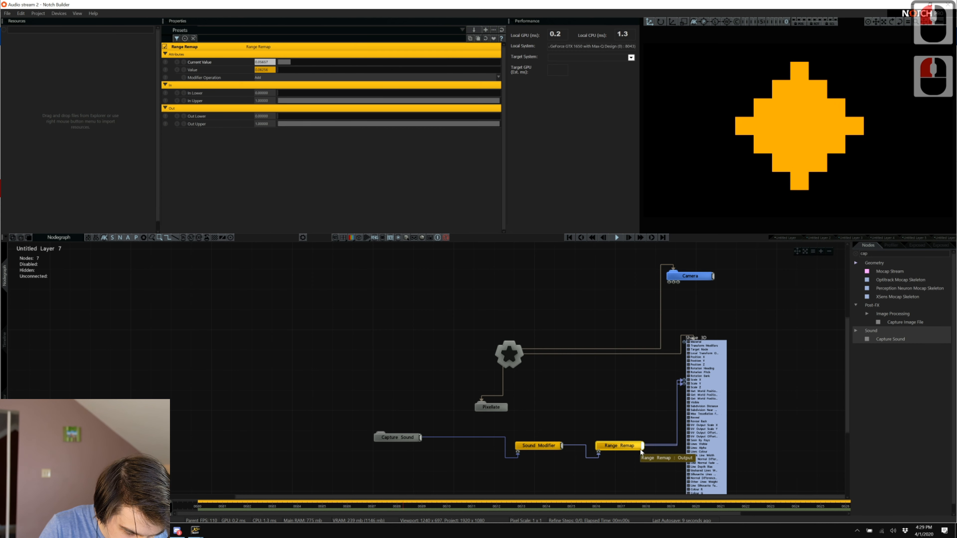
left_click_drag(643, 447, 689, 390)
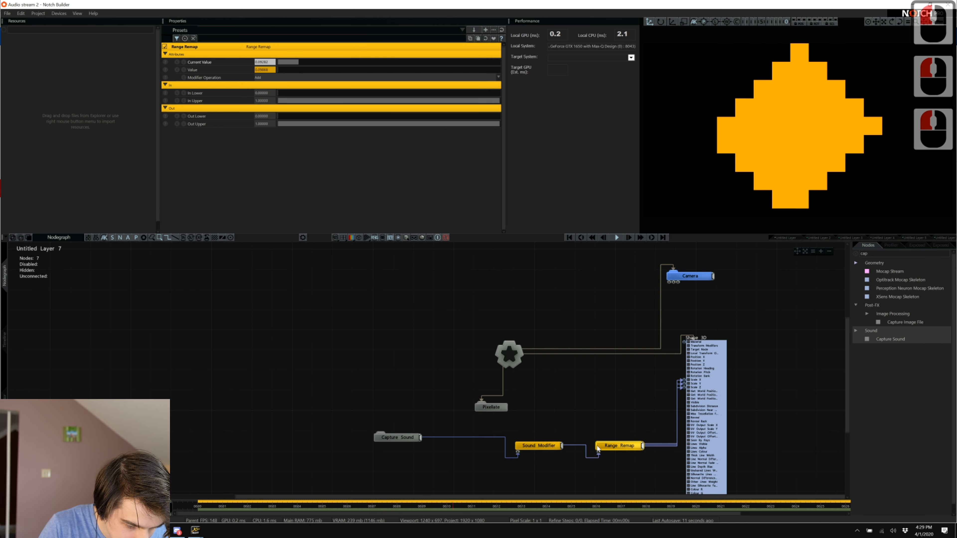
Switch Range Remap's Modifier Operation from Add to Replace.
left_click(611, 440)
left_click(611, 447)
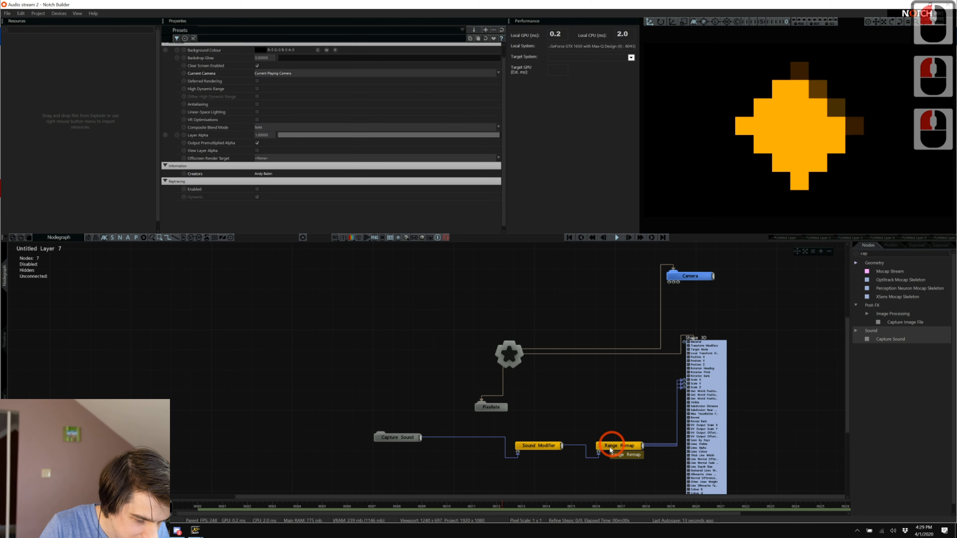
left_click(531, 437)
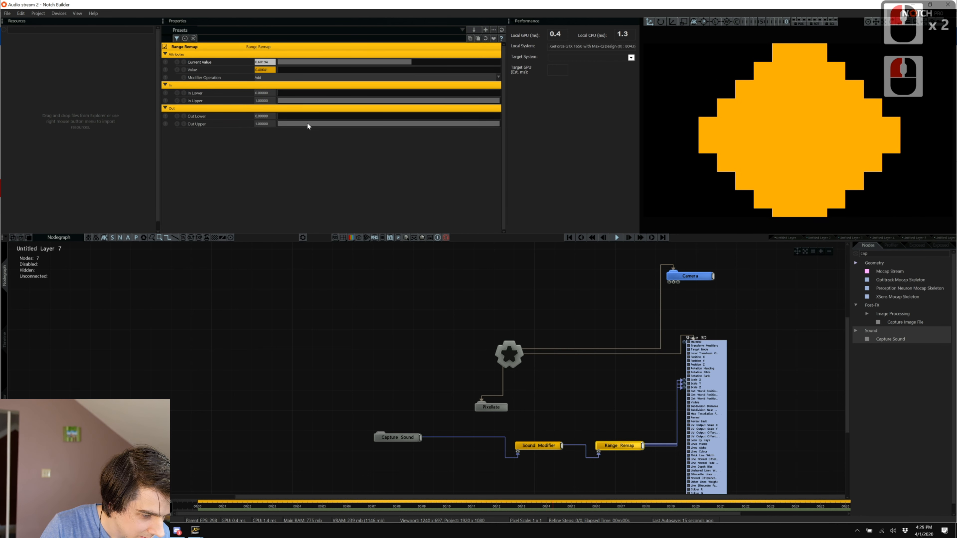
left_click(271, 76)
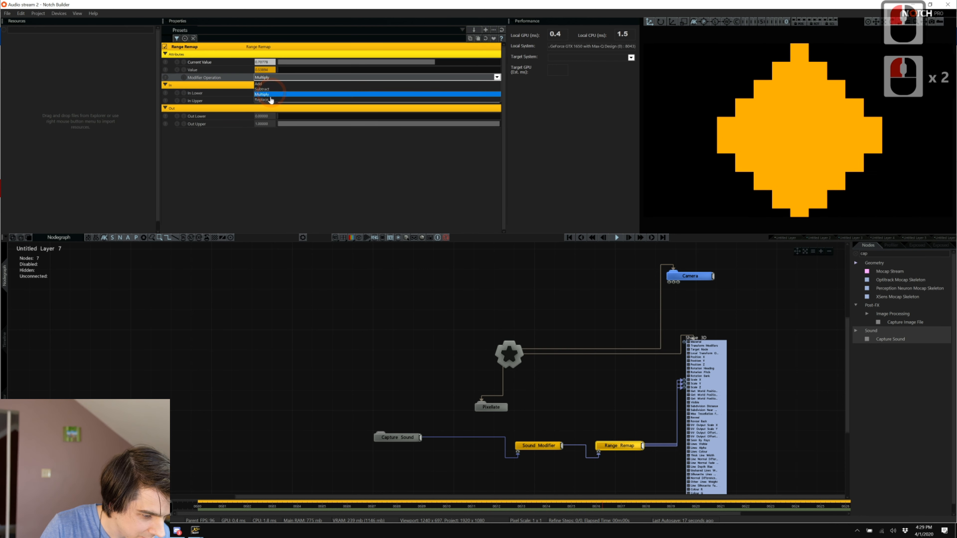
left_click(267, 94)
left_click(373, 145)
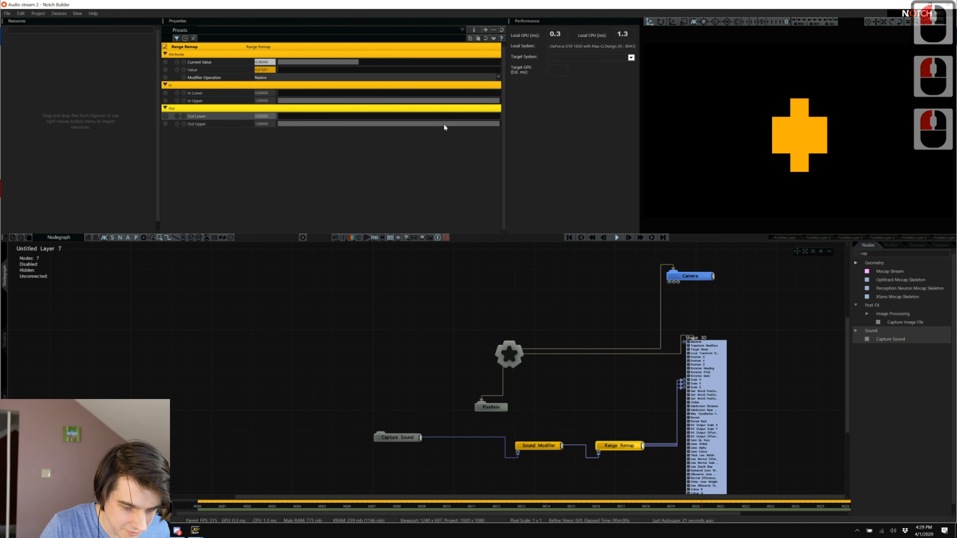
Set the Sound Modifier's Frequency Band to Waveform and move Capture Sound beside it.
left_click(531, 444)
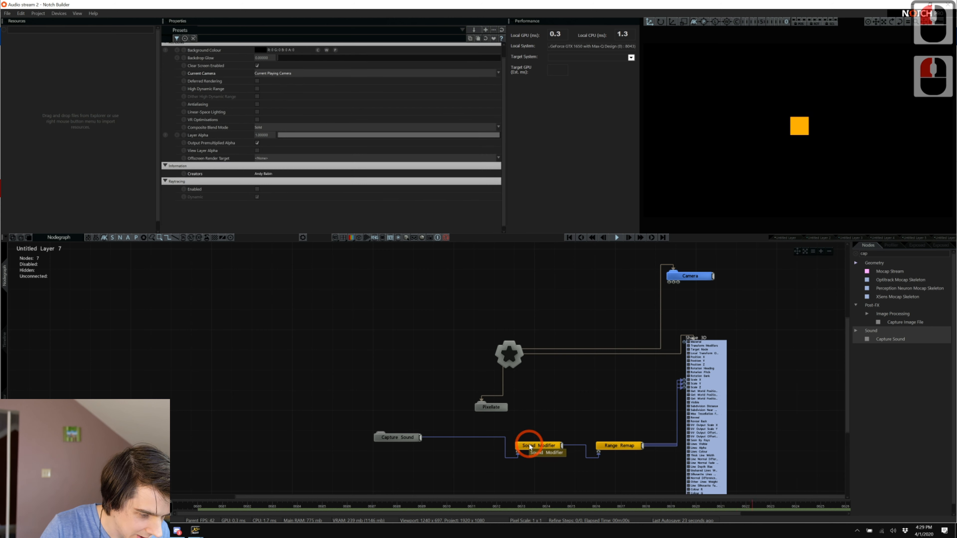
right_click(531, 444)
left_click(305, 311)
left_click(491, 403)
left_click(539, 444)
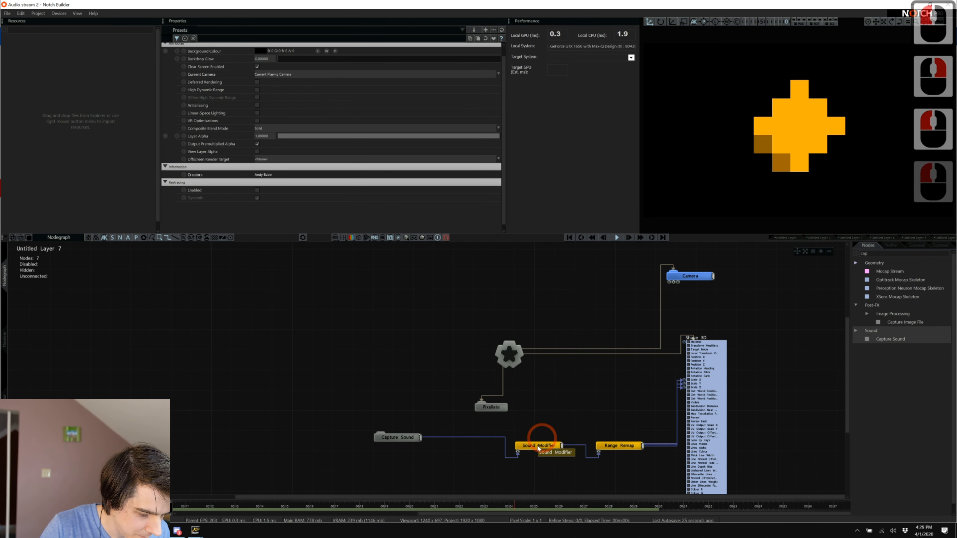
scroll(353, 175, "up", 5)
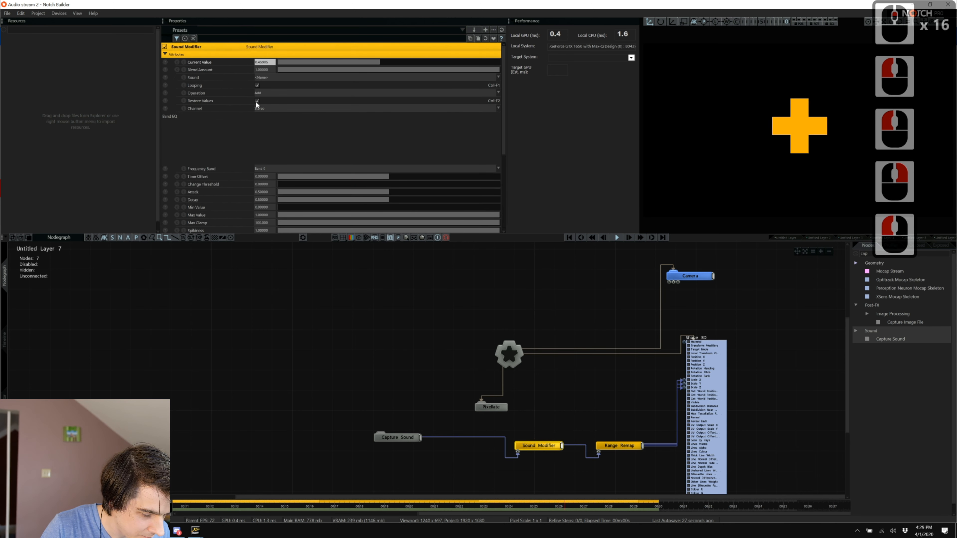
left_click(272, 169)
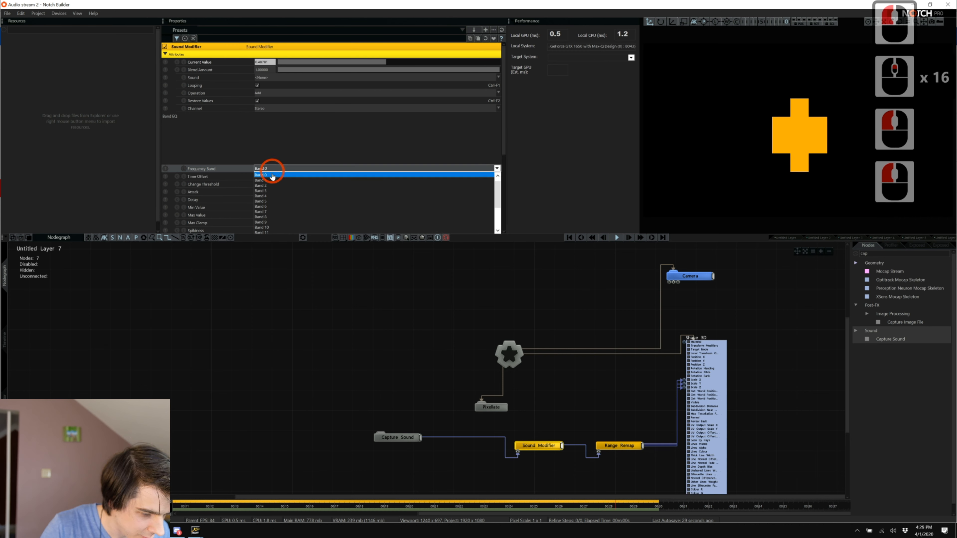
left_click(271, 176)
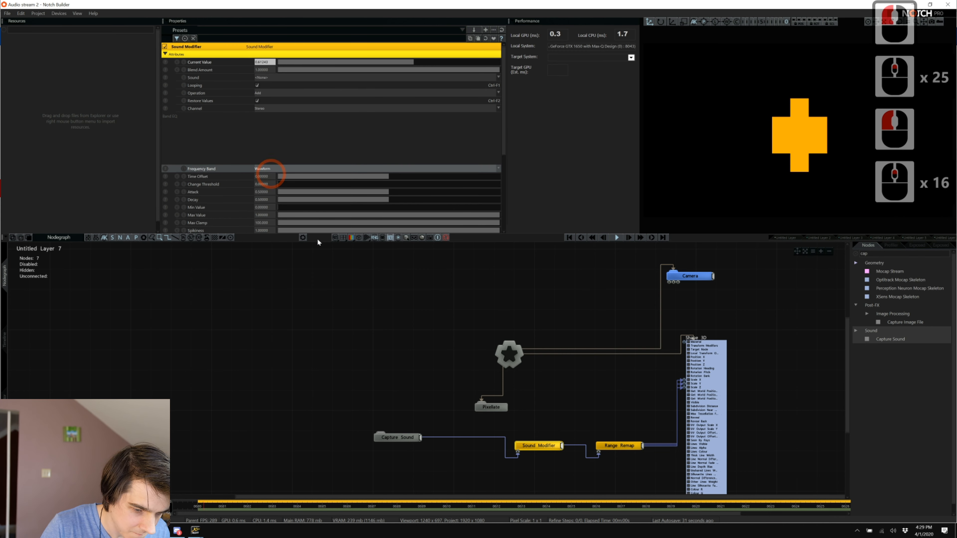
scroll(411, 339, "down", 8)
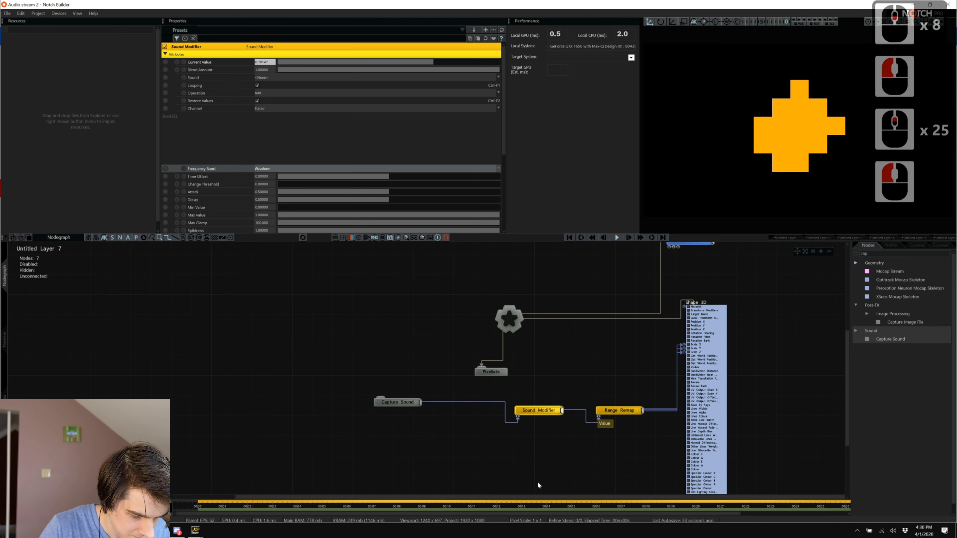
scroll(542, 471, "down", 5)
left_click_drag(395, 380, 414, 387)
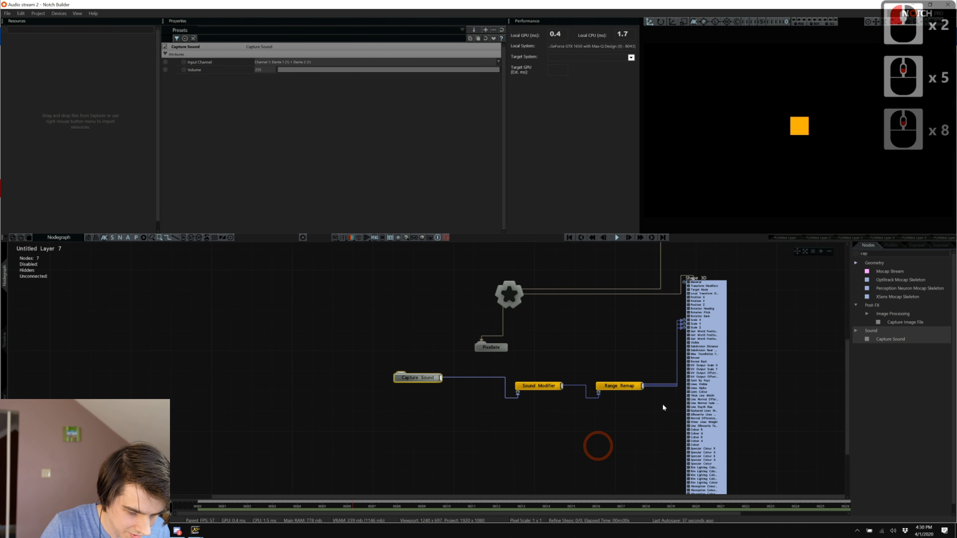
left_click(705, 393)
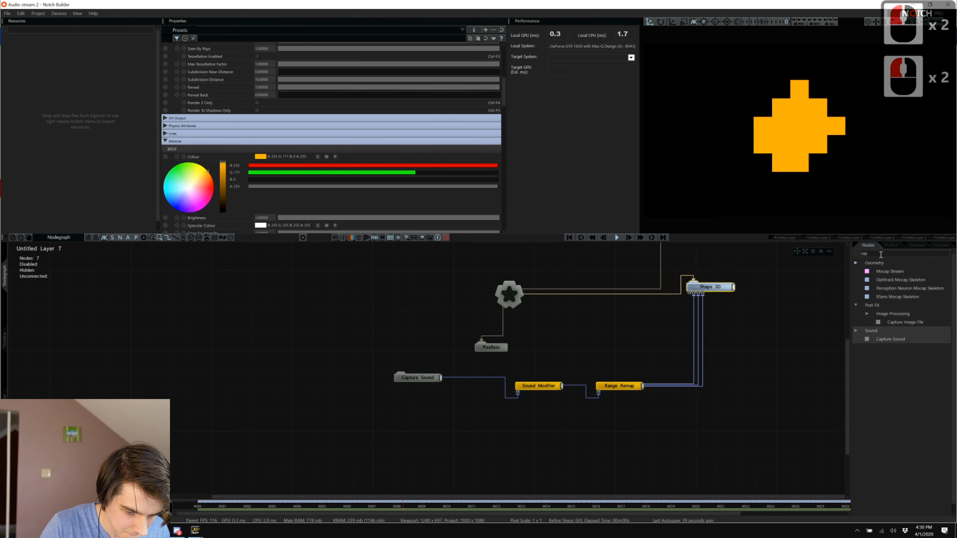
Place a Transform Image node below the sound chain, fed by the star root node.
double_click(881, 253)
type("trans")
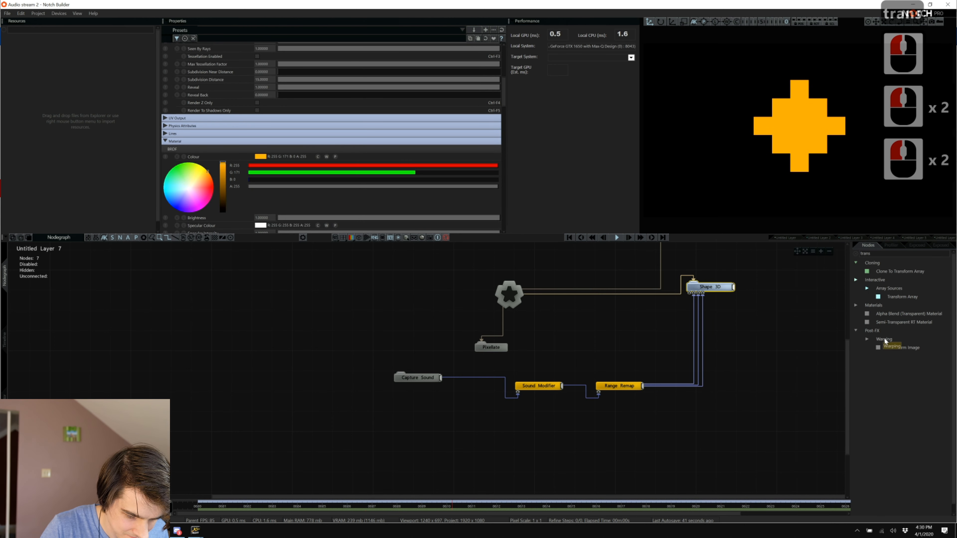
left_click_drag(900, 347, 474, 438)
left_click_drag(415, 445, 489, 448)
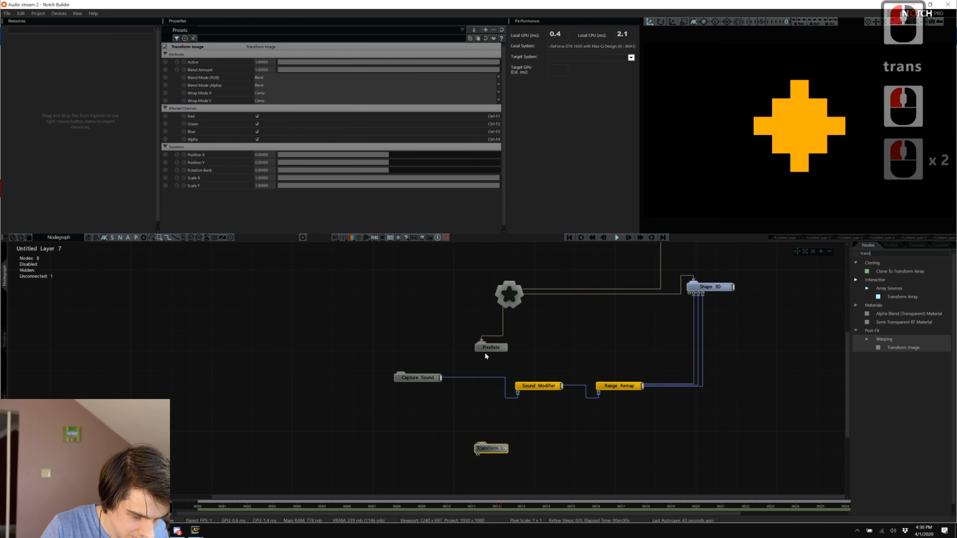
left_click_drag(508, 294, 487, 449)
left_click_drag(489, 448, 519, 442)
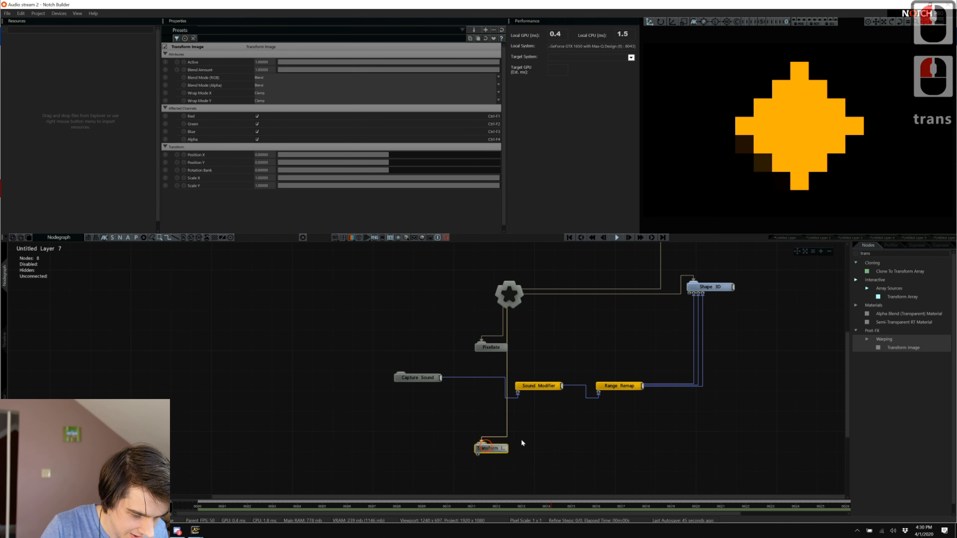
left_click(685, 384)
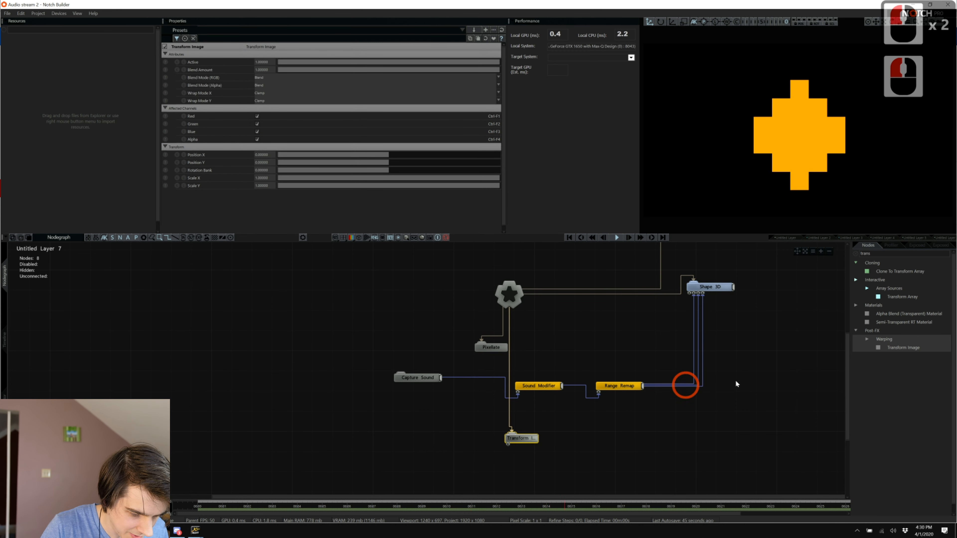
Duplicate the Sound Modifier and Range Remap pair and feed Capture Sound into the copy.
left_click(554, 386)
key("ctrl+c")
key("ctrl+v")
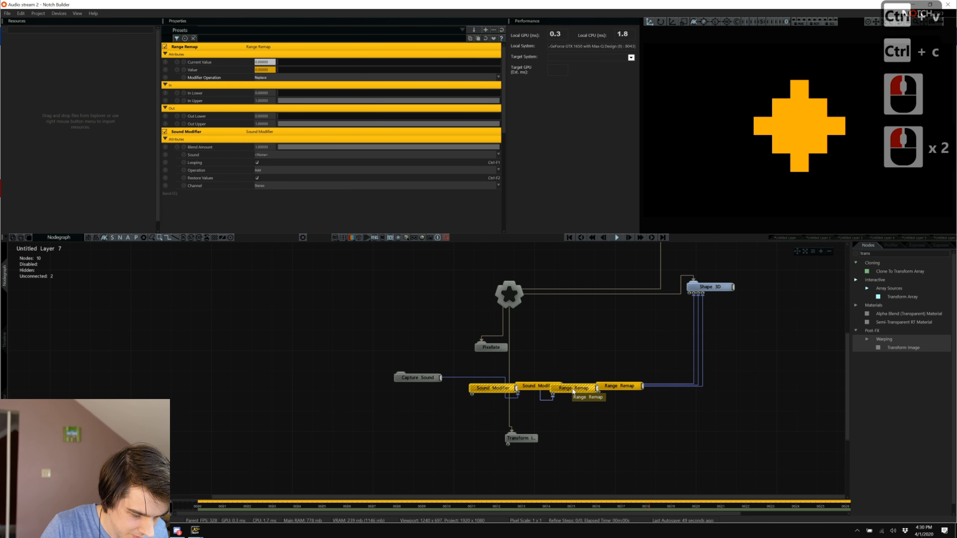
left_click_drag(572, 392, 446, 451)
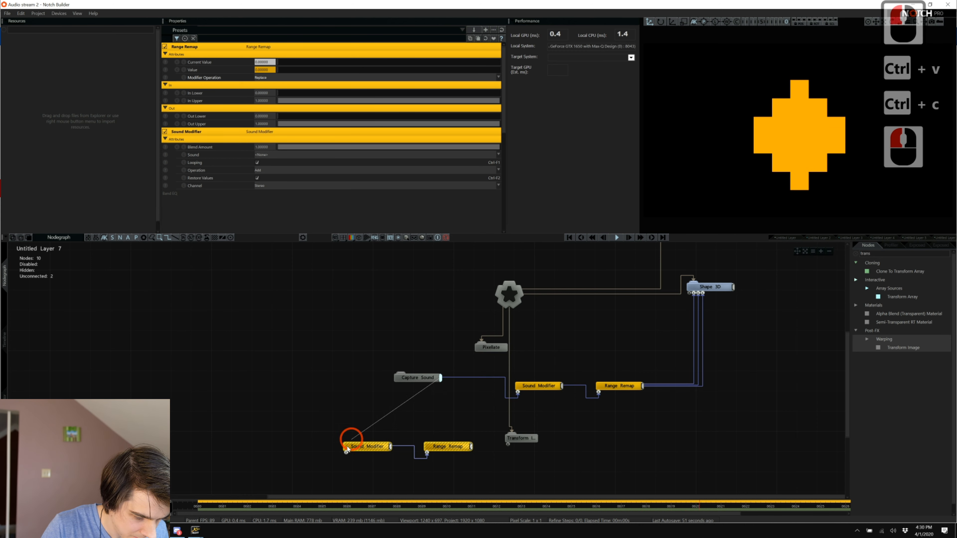
left_click_drag(347, 448, 346, 451)
left_click(528, 446)
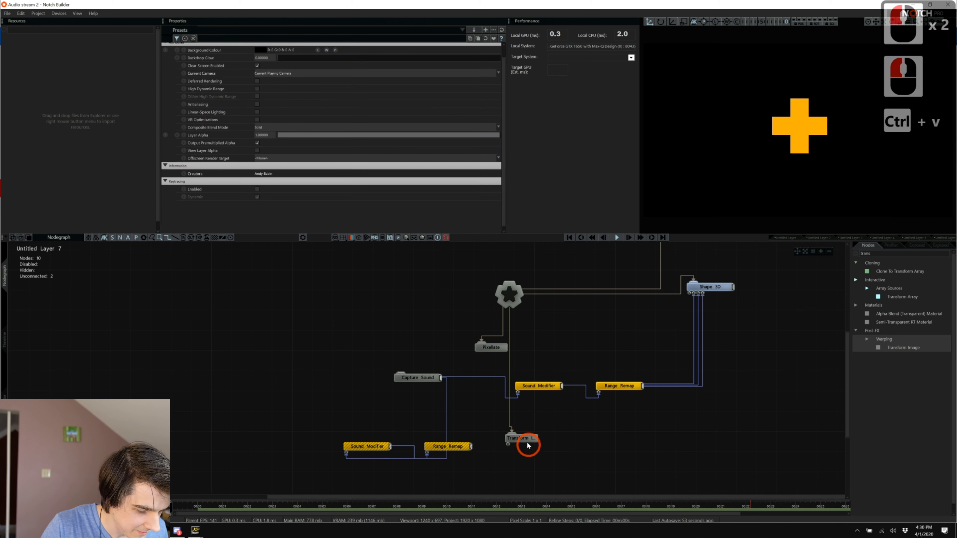
left_click(527, 440)
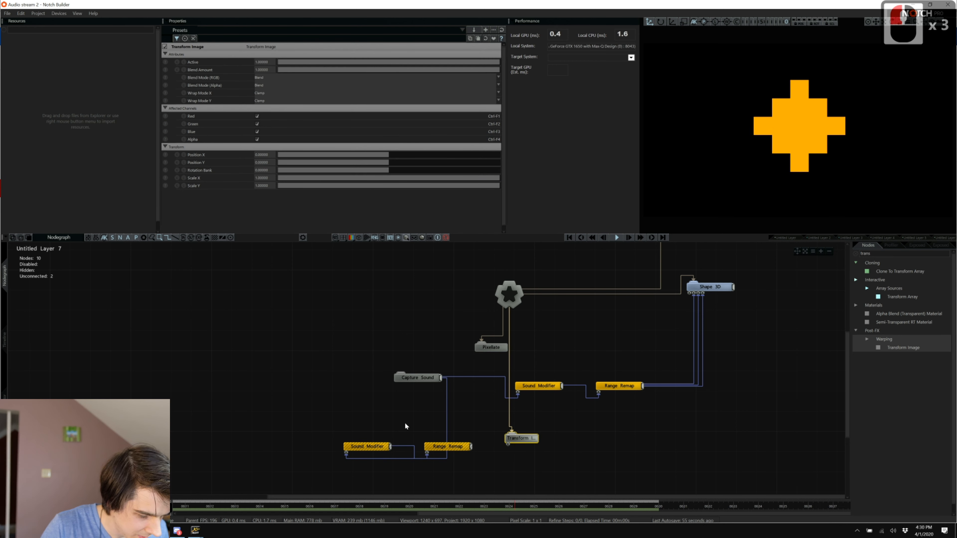
left_click(420, 430)
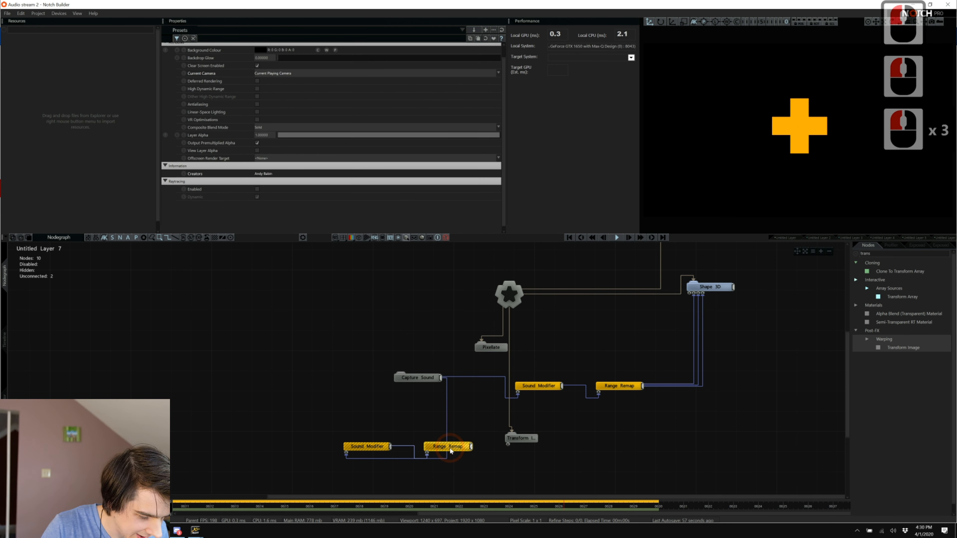
left_click_drag(454, 447, 464, 417)
Lower the duplicate Sound Modifier's Decay to about 0.016 and arrange it at lower left.
left_click(367, 446)
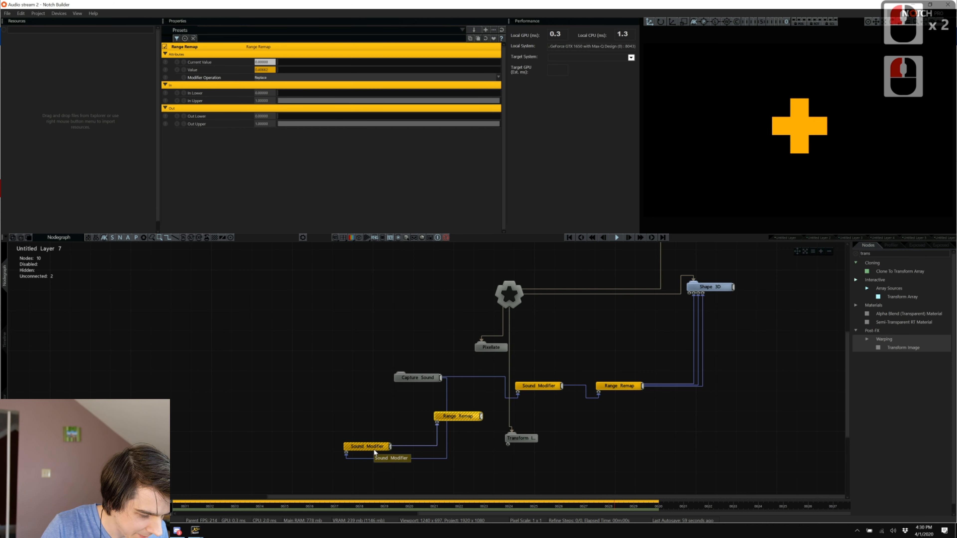
left_click_drag(289, 200, 284, 202)
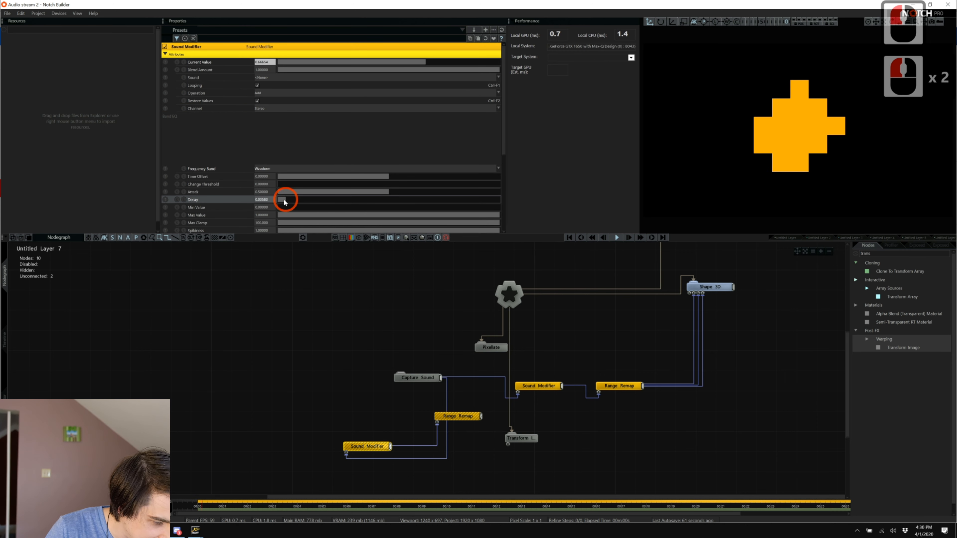
left_click(280, 200)
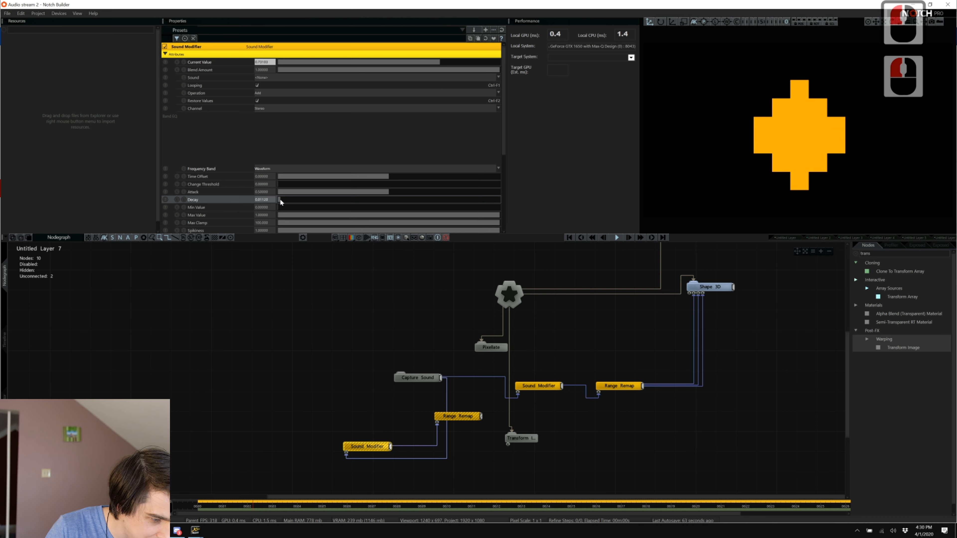
left_click(280, 200)
left_click_drag(279, 201, 284, 199)
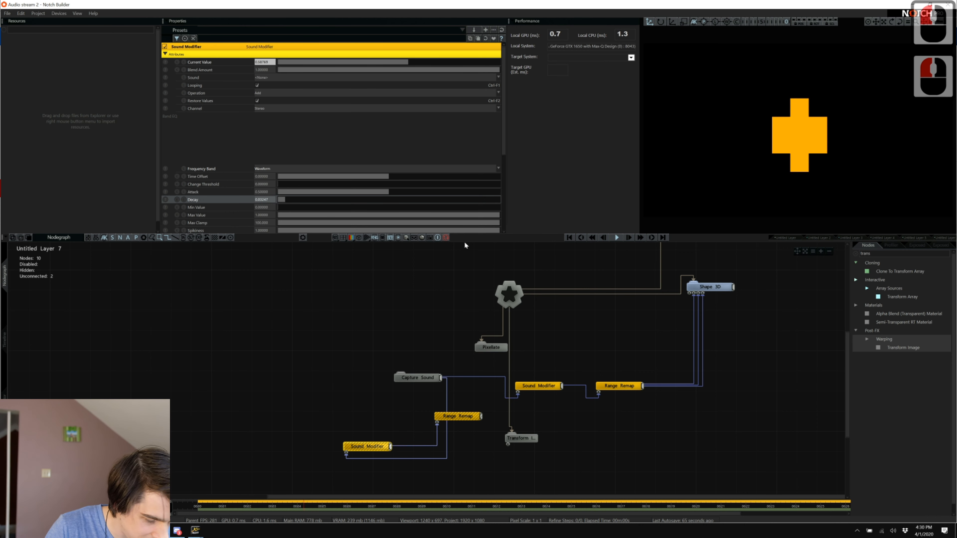
left_click_drag(358, 446, 287, 446)
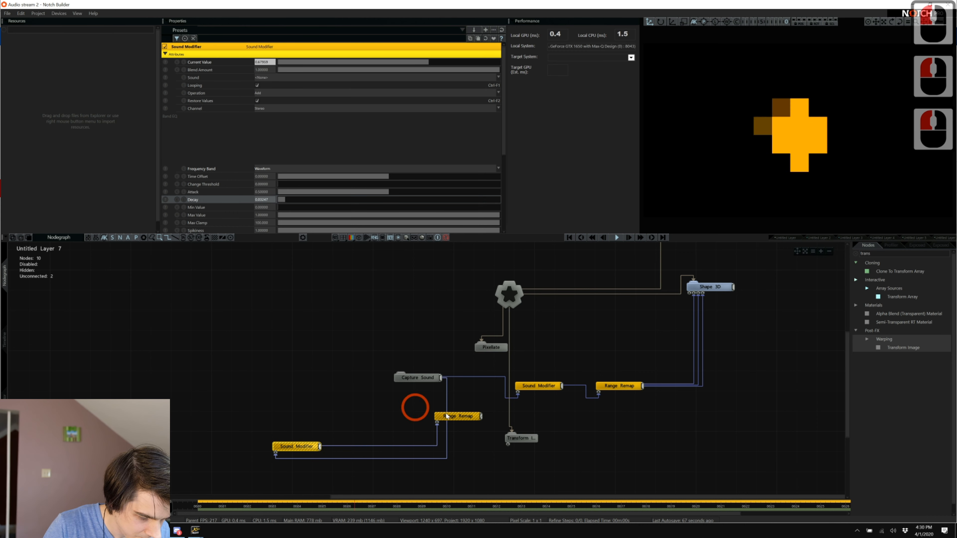
left_click_drag(454, 415, 398, 430)
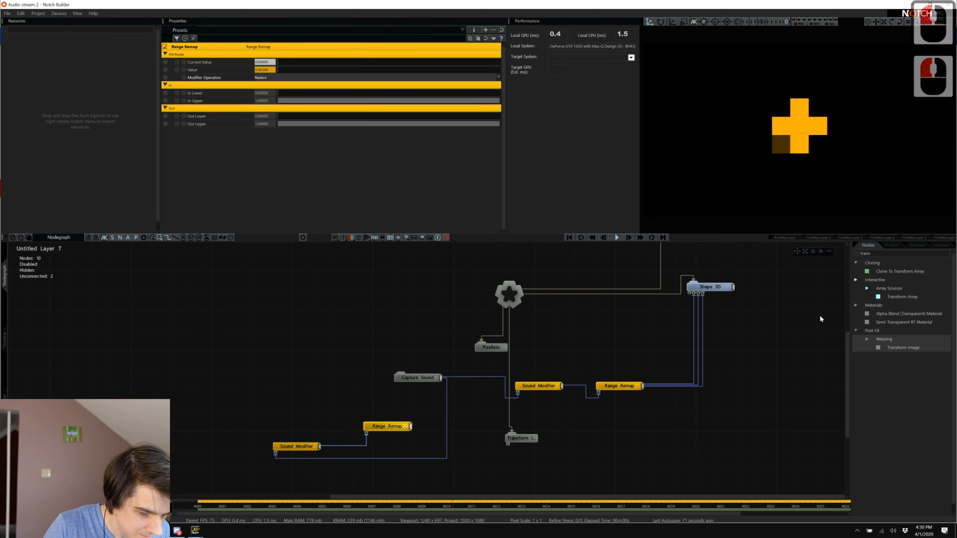
left_click(294, 448)
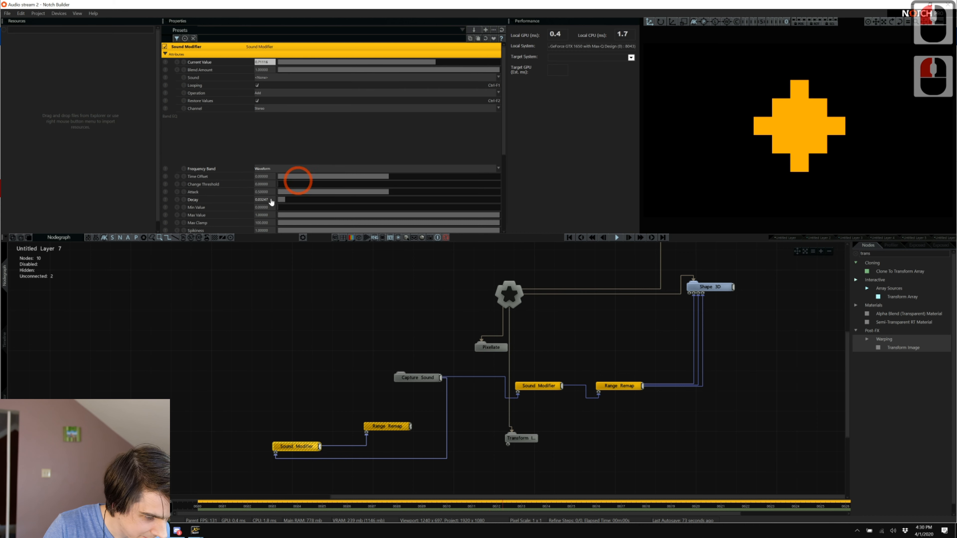
left_click(283, 200)
left_click(282, 202)
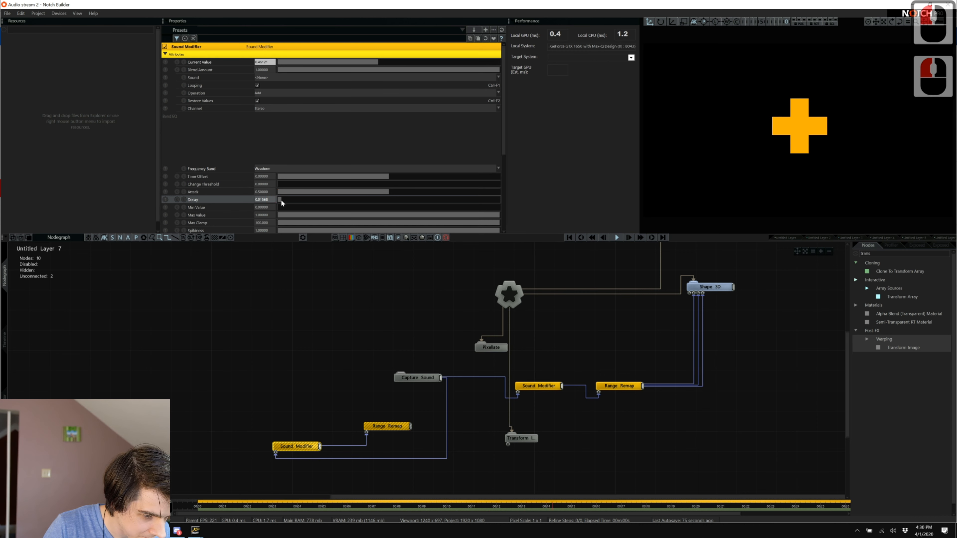
Add a Quantise Modifier after the lower Range Remap.
double_click(887, 253)
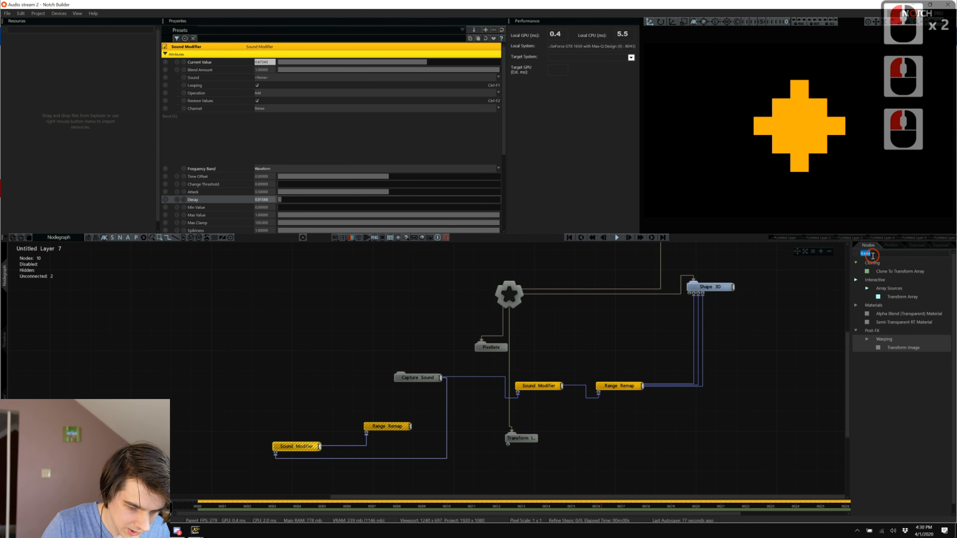
type("quan")
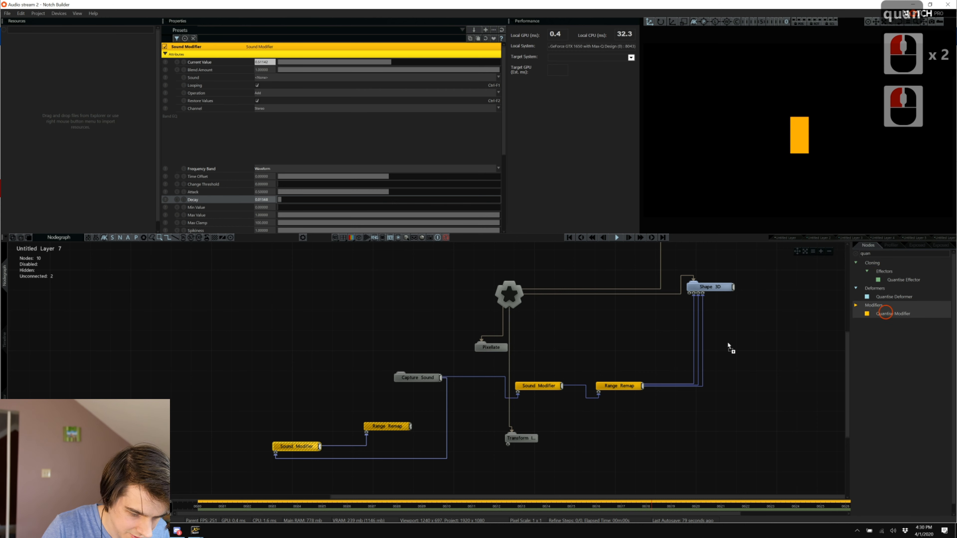
left_click_drag(728, 346, 449, 436)
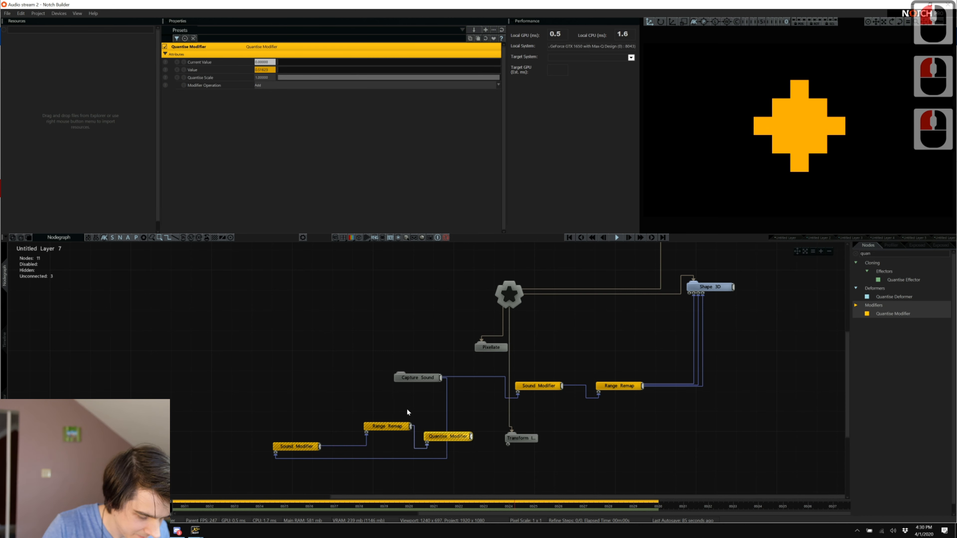
mouse_move(406, 409)
left_mouse_down()
mouse_move(300, 447)
mouse_move(401, 408)
left_mouse_up()
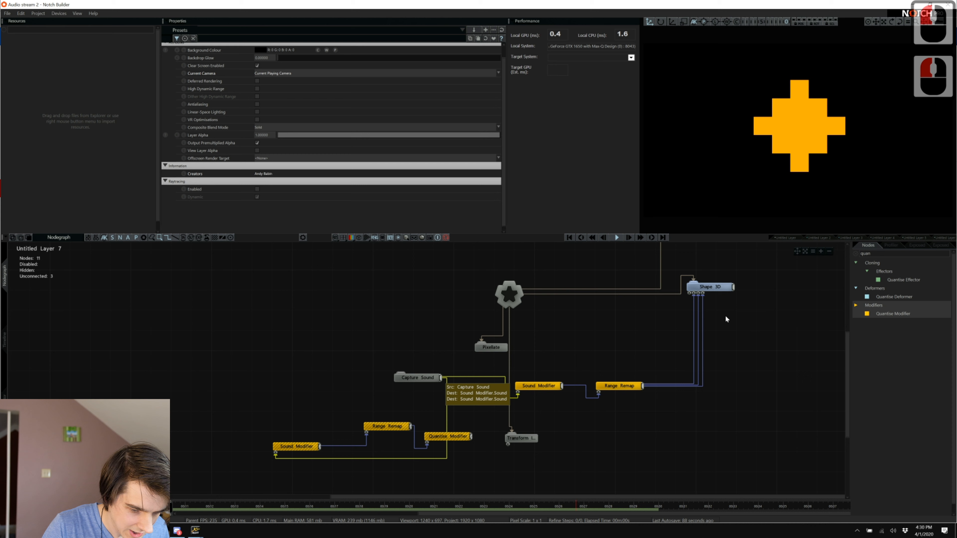
left_click(451, 437)
double_click(523, 439)
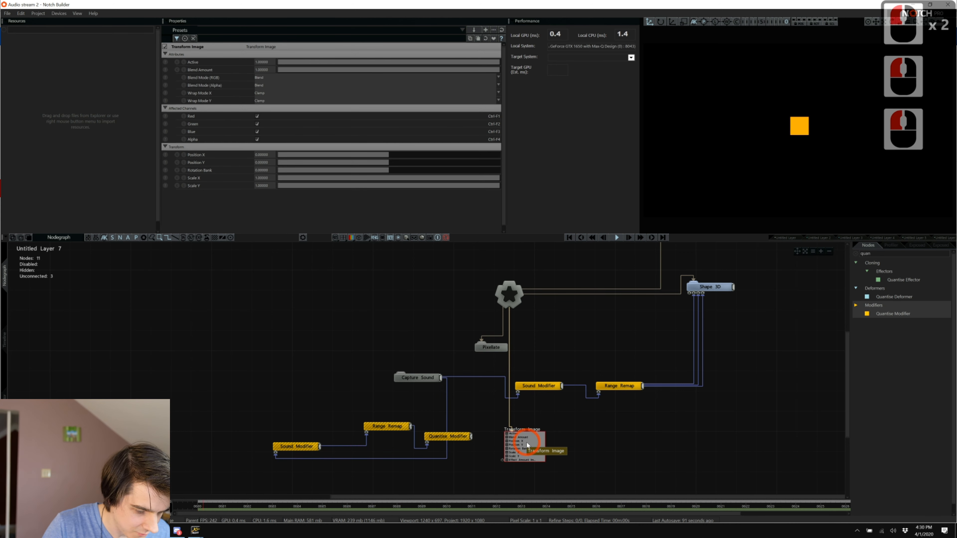
double_click(445, 437)
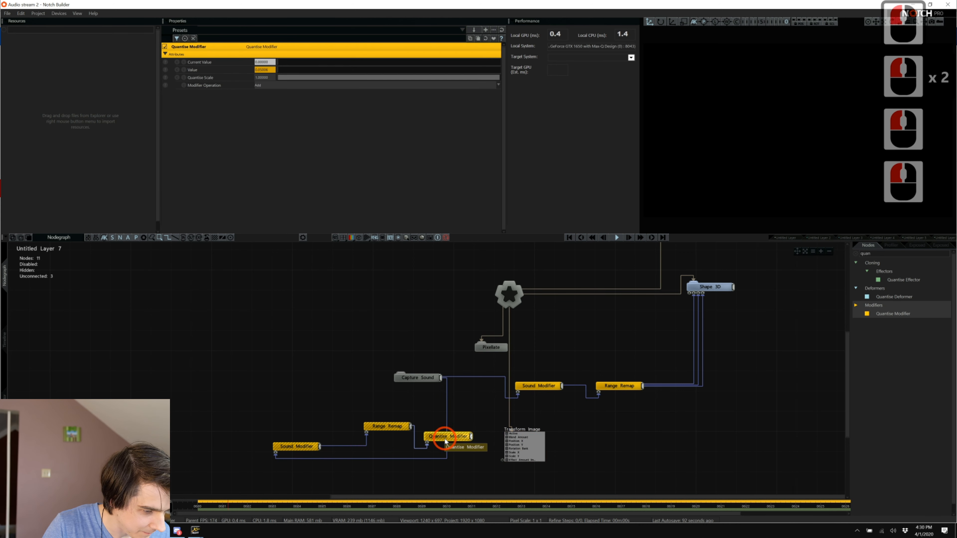
Set the Quantise Scale to 0.2, then open Transform Image's settings and briefly check Spotify.
left_click(271, 79)
type("2")
key("BackSpace")
type(".2")
key("Return")
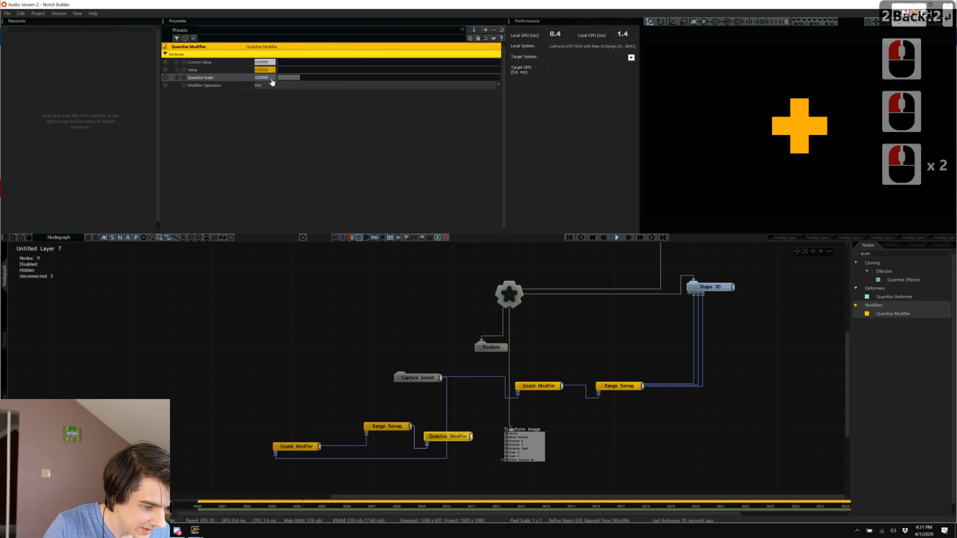
left_click(516, 437)
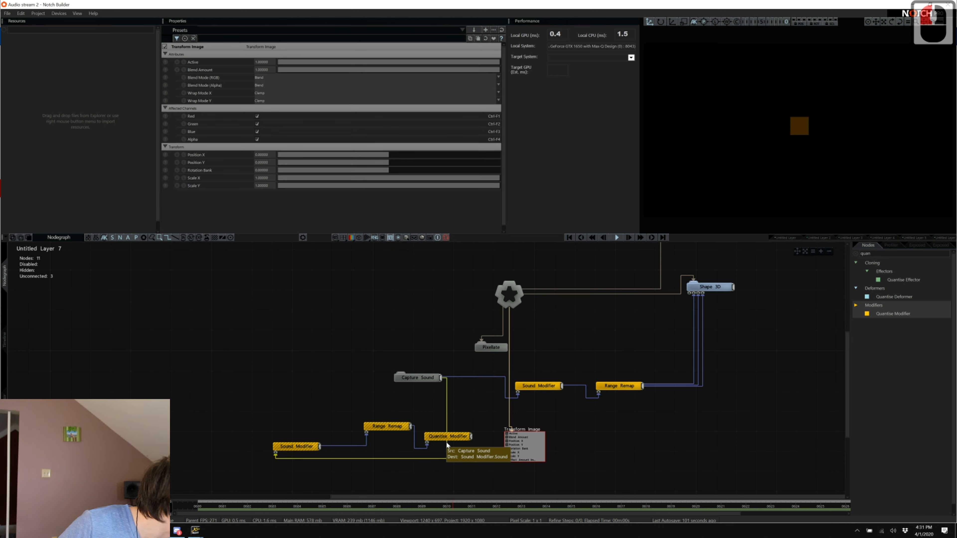
key("alt+Tab")
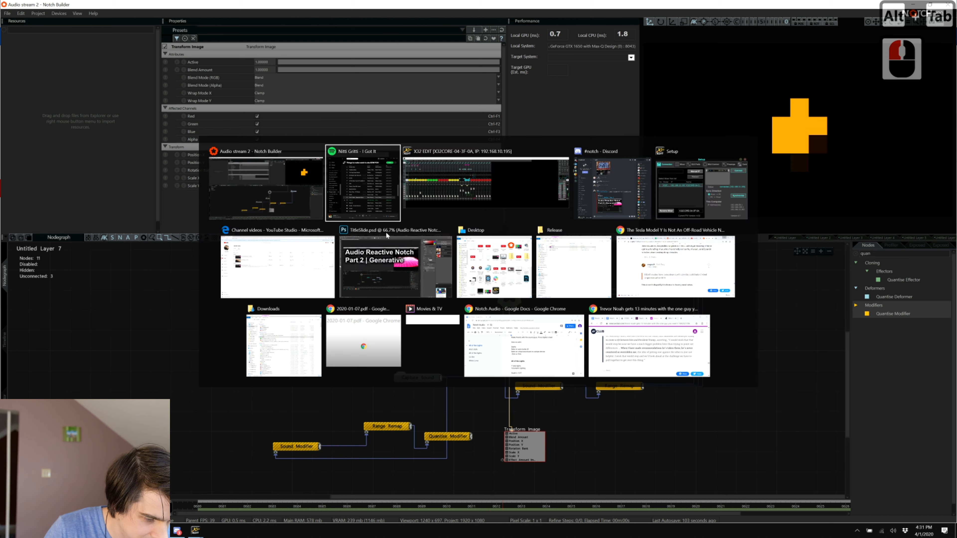
scroll(512, 304, "down", 1)
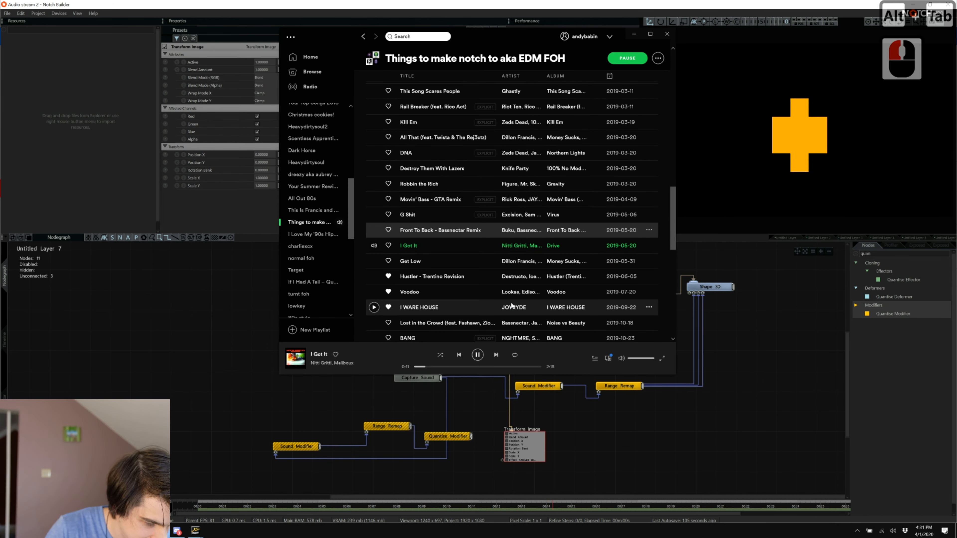
key("alt+Tab")
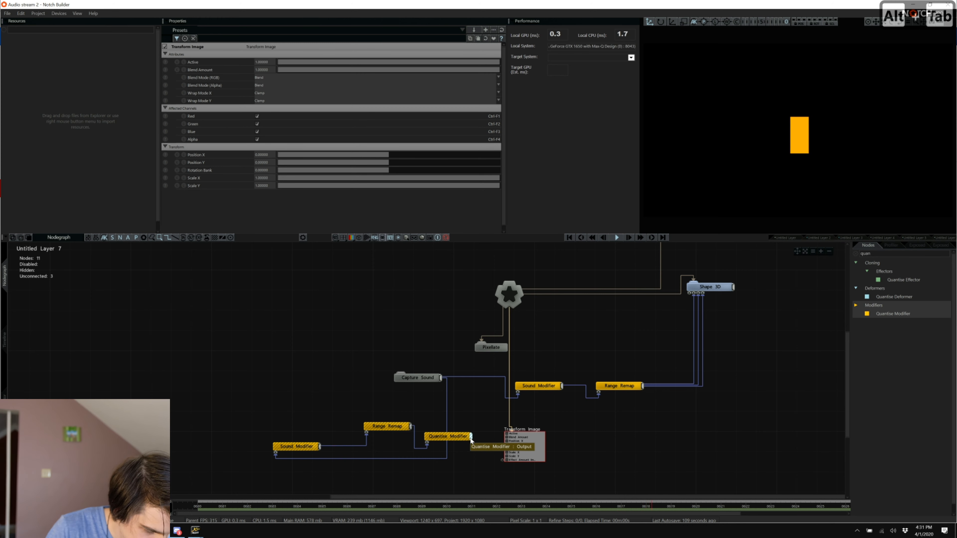
Set Transform Image Wrap Mode X and Y to Repeat, testing the tiling by shrinking then restoring Scale X.
mouse_move(471, 439)
left_mouse_down()
mouse_move(355, 158)
mouse_move(280, 94)
mouse_move(260, 94)
left_mouse_up()
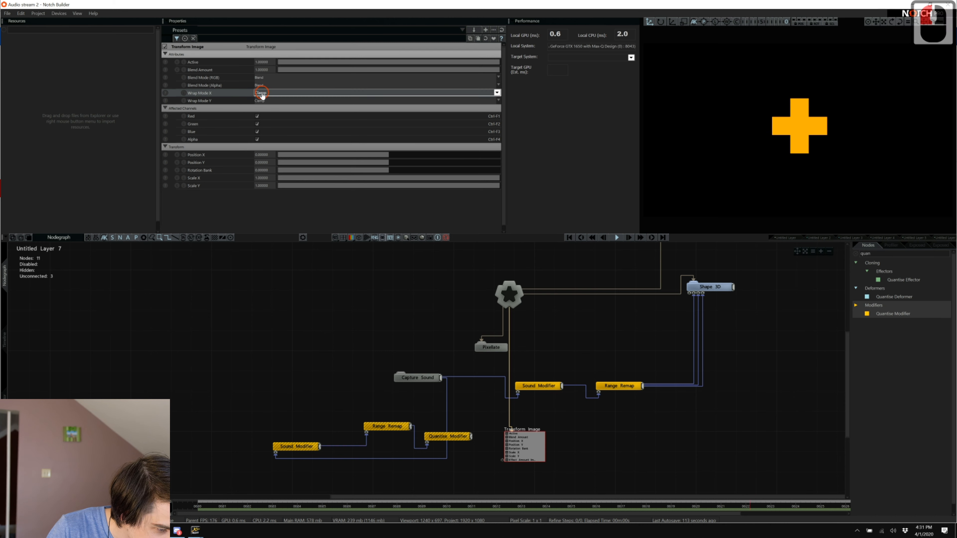
left_click(260, 92)
left_click(265, 105)
left_click(263, 100)
left_click(270, 113)
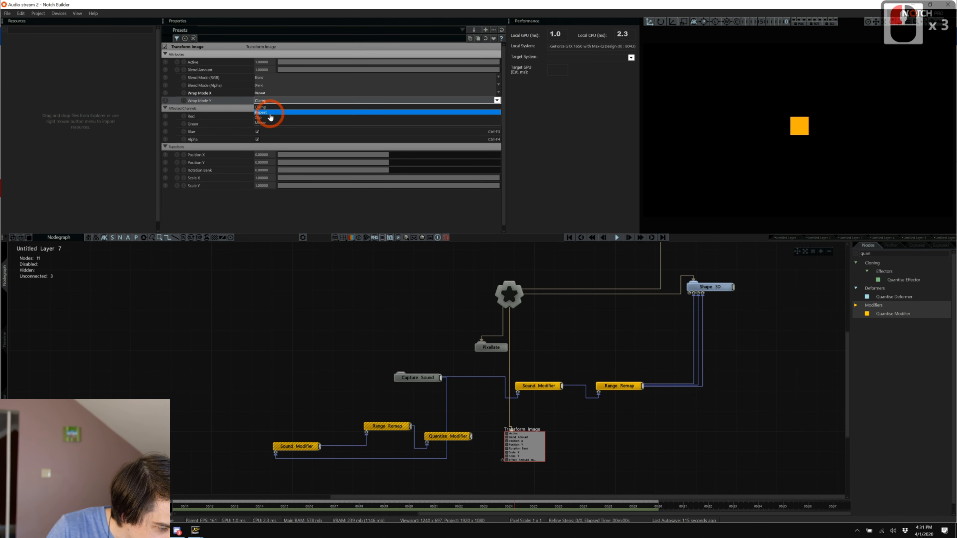
left_click(270, 113)
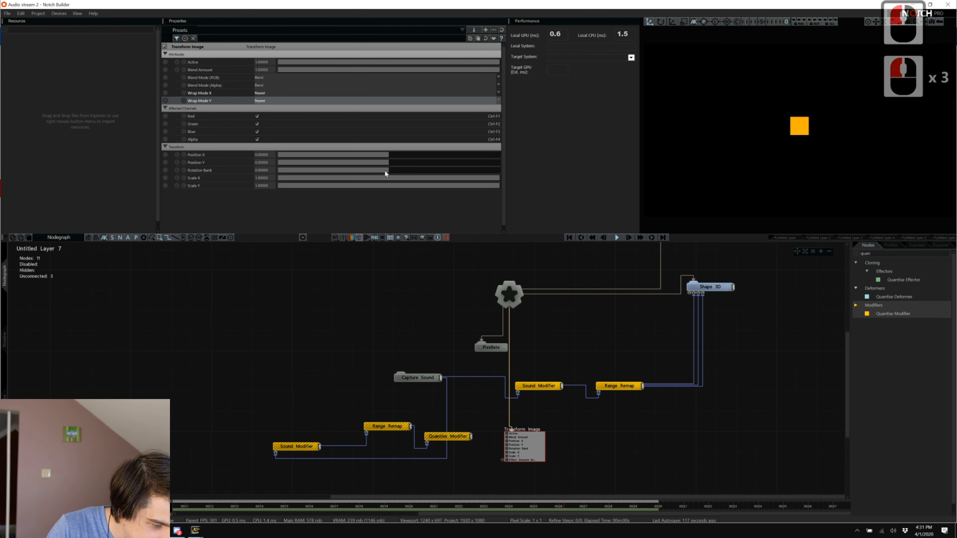
left_click_drag(377, 175, 339, 178)
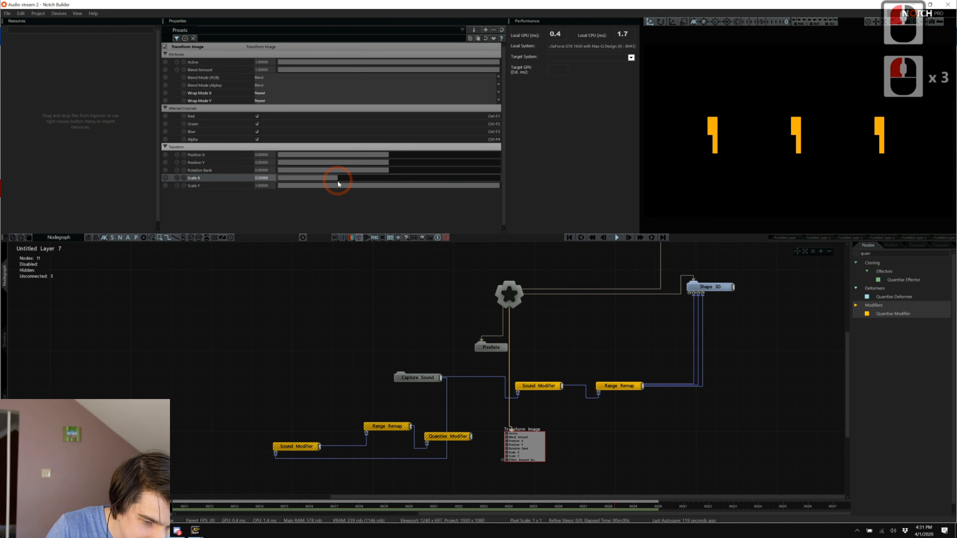
left_click_drag(589, 186, 593, 187)
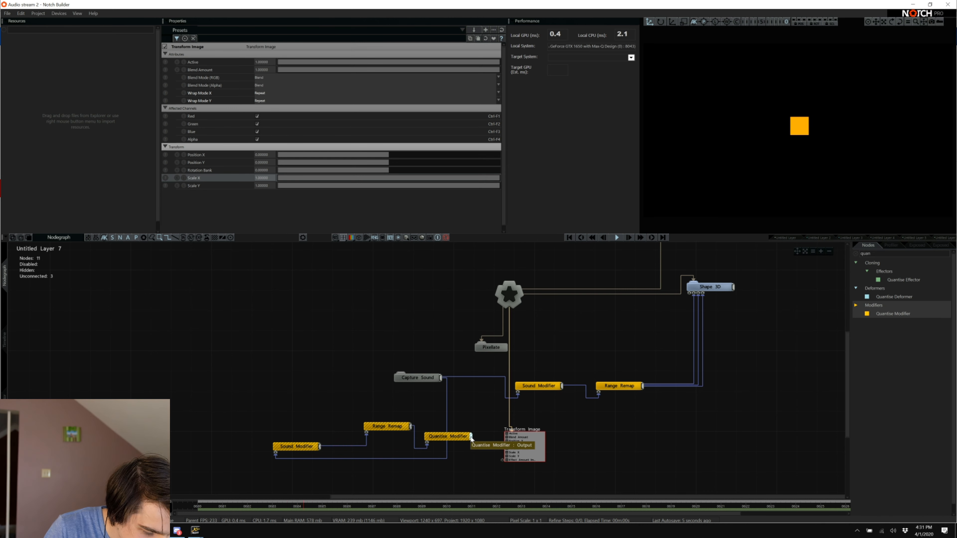
Wire the Quantise Modifier into Transform Image Scale X/Y and set the lower Range Remap output to 1–0.2.
left_click_drag(471, 436, 504, 456)
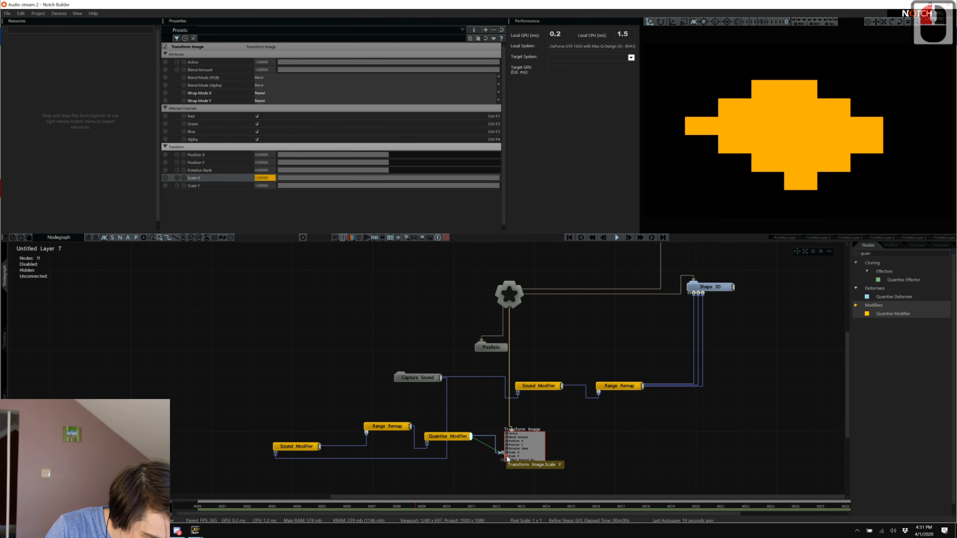
left_click(390, 425)
double_click(265, 115)
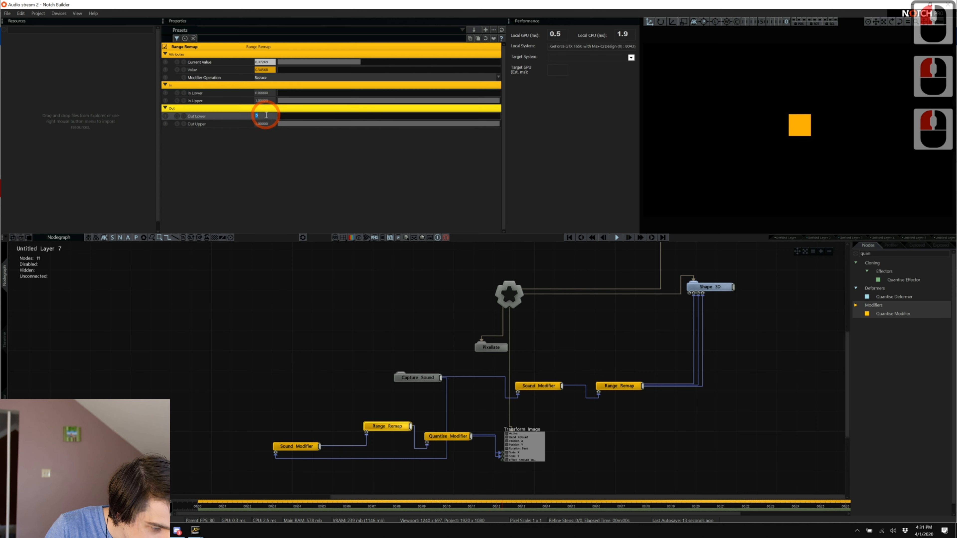
type("1")
key("Tab")
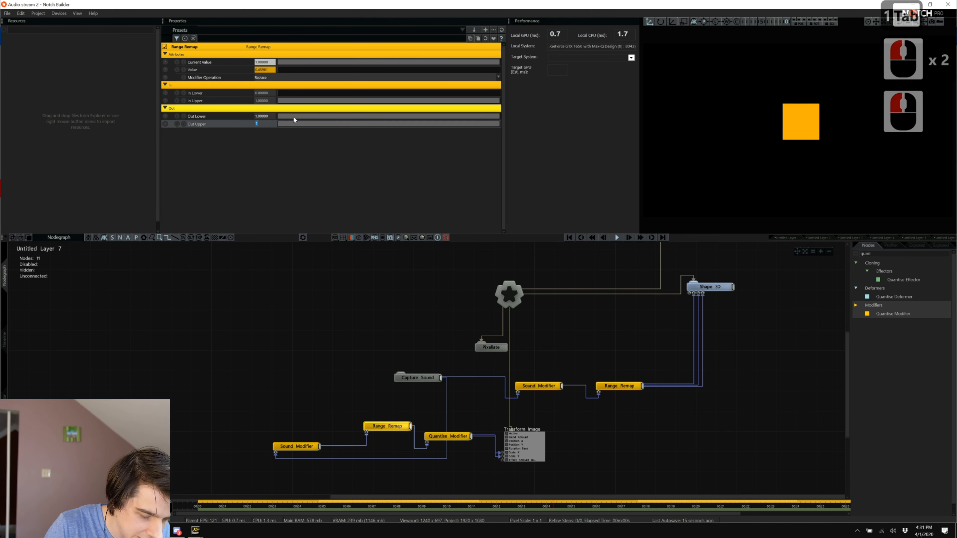
type(".2")
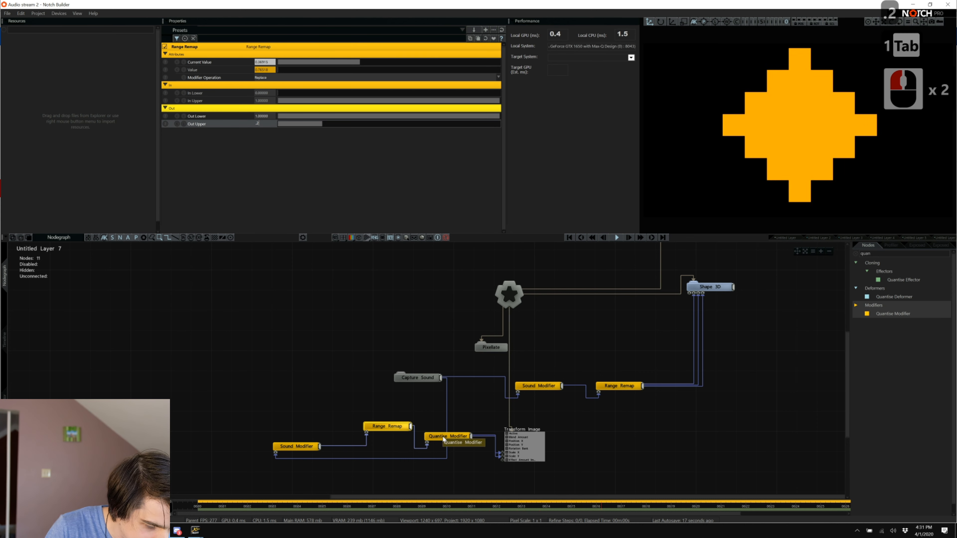
Set the Quantise Modifier's Modifier Operation to Replace.
left_click(437, 433)
left_click(277, 88)
left_click(278, 88)
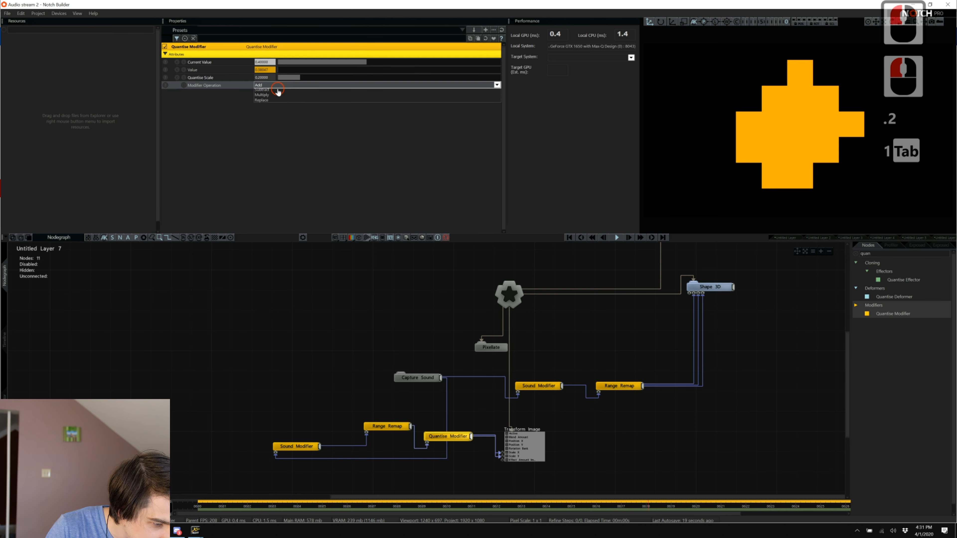
left_click(274, 105)
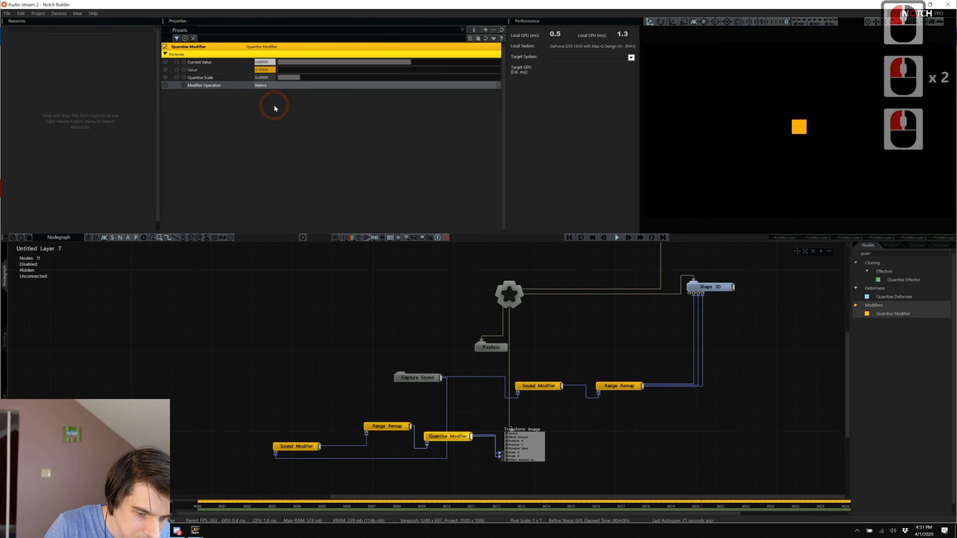
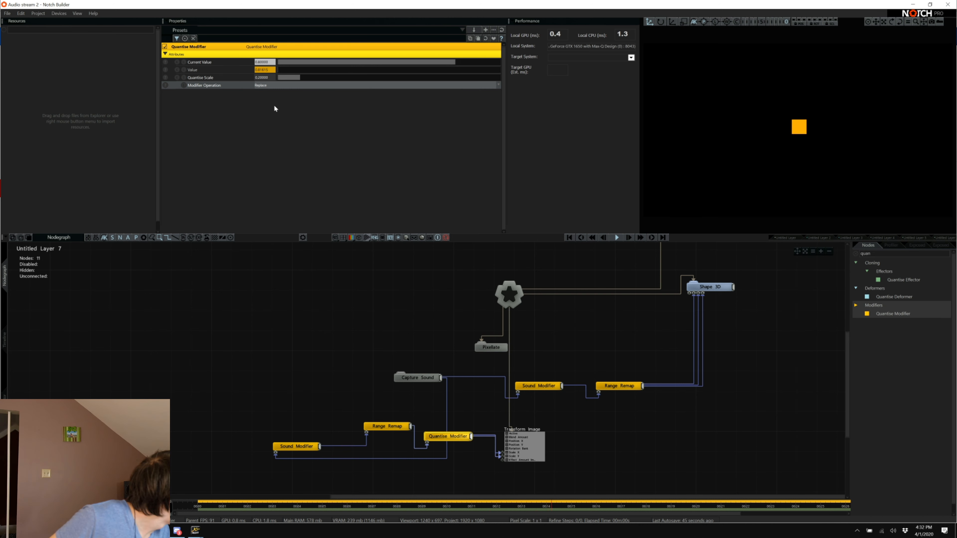
Collapse the Transform Image node and put the cursor in the Nodes search box.
double_click(536, 450)
scroll(744, 385, "down", 7)
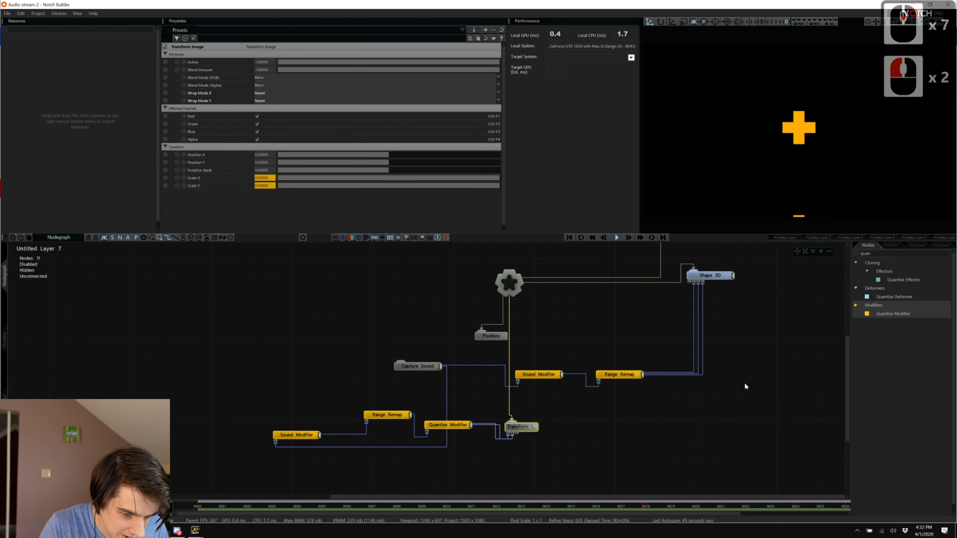
left_click(861, 253)
Search the node library for 'sca' and add a VHS Scanlines node after Transform Image.
type("sca")
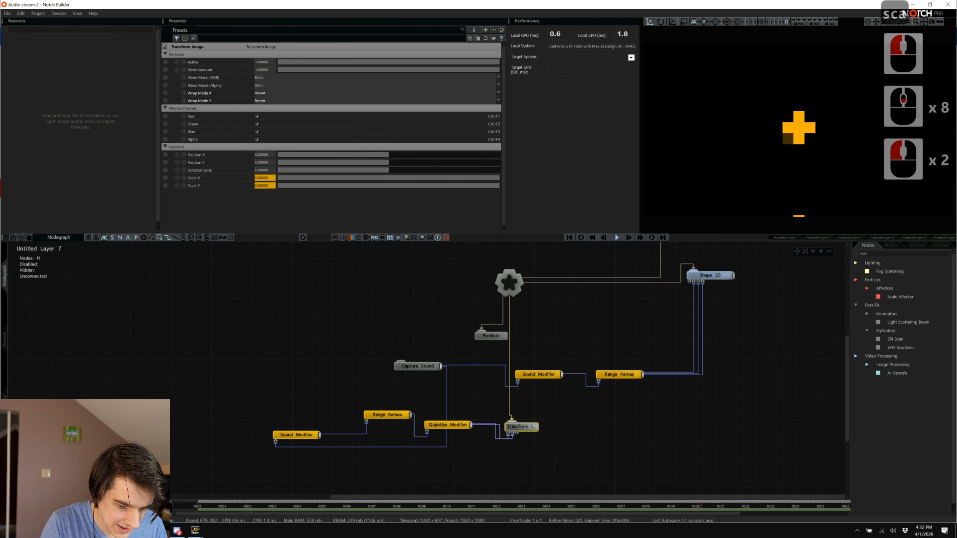
left_click_drag(894, 349, 522, 466)
scroll(519, 444, "down", 4)
scroll(532, 253, "down", 5)
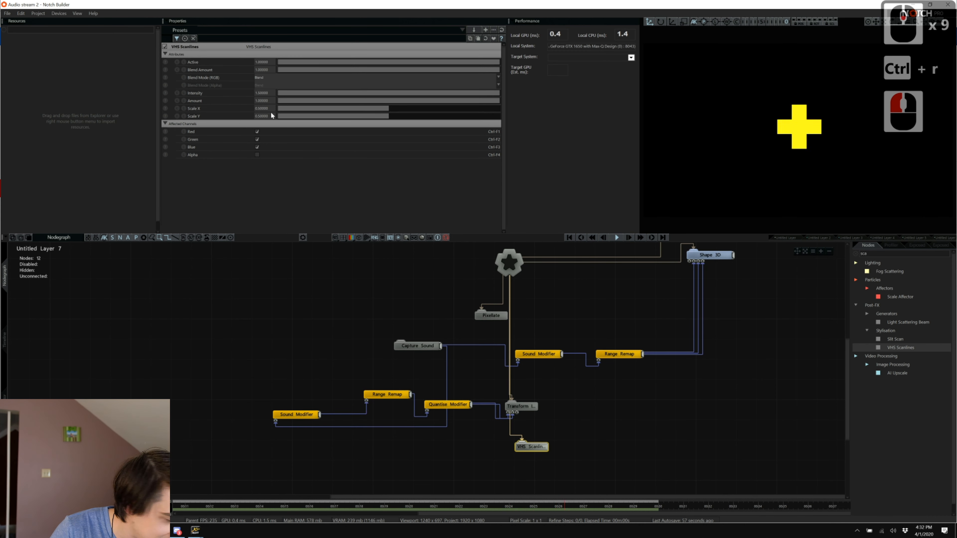
Give VHS Scanlines Blend Amount 0.25, Scale X 0 and Scale Y 0.12, then lower blend to about 0.2.
double_click(261, 69)
type(".25")
key("Tab")
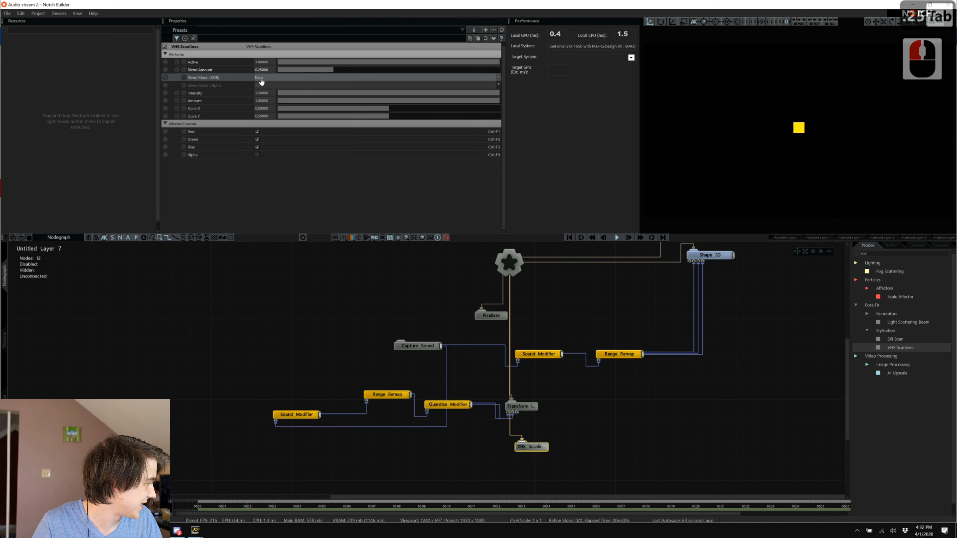
double_click(269, 110)
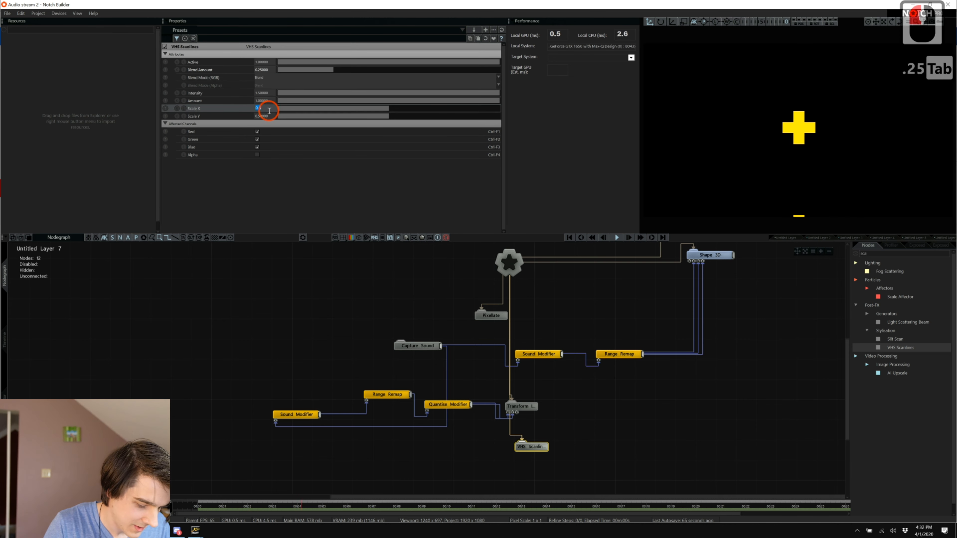
type("00000")
key("Tab")
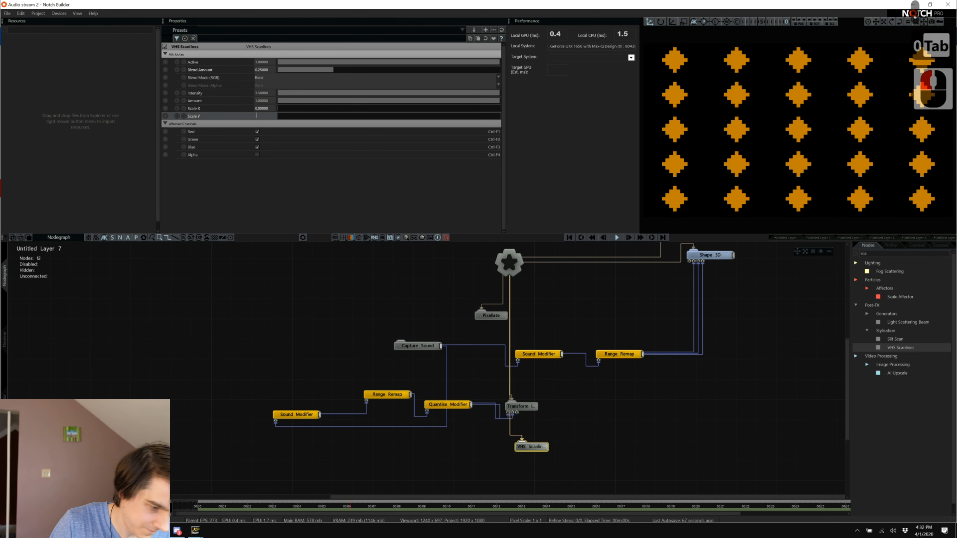
type(".12")
key("Return")
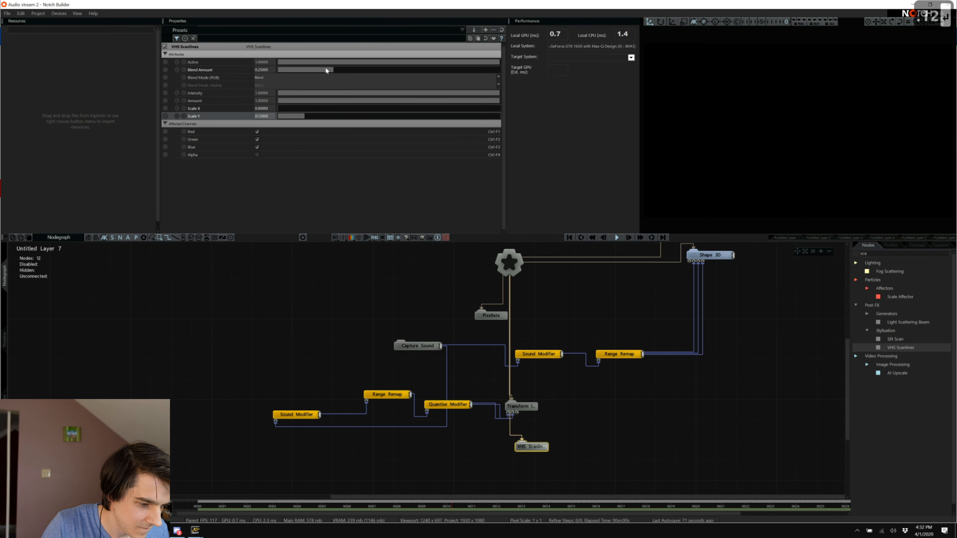
left_click_drag(331, 69, 321, 69)
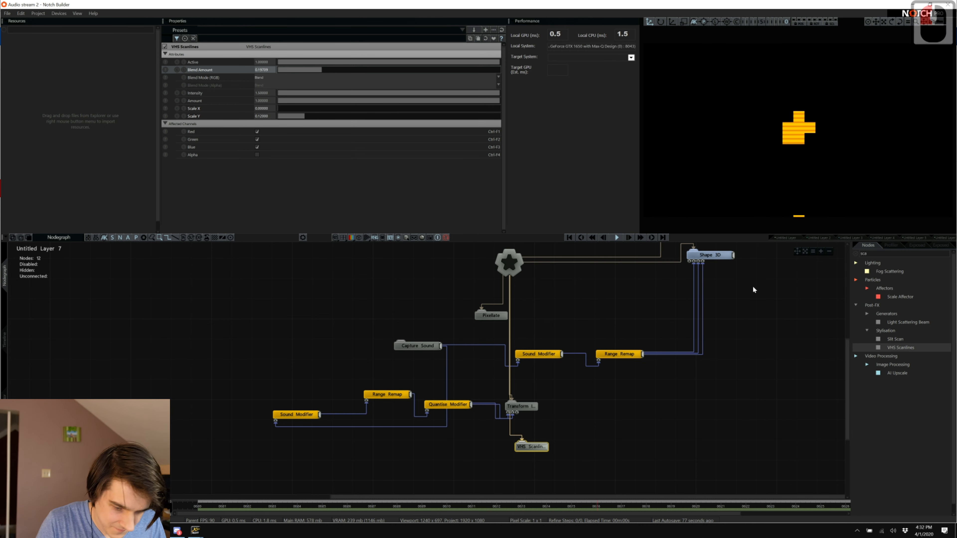
Check the performance profiler, then go back to the node library.
left_click(891, 245)
left_click(863, 243)
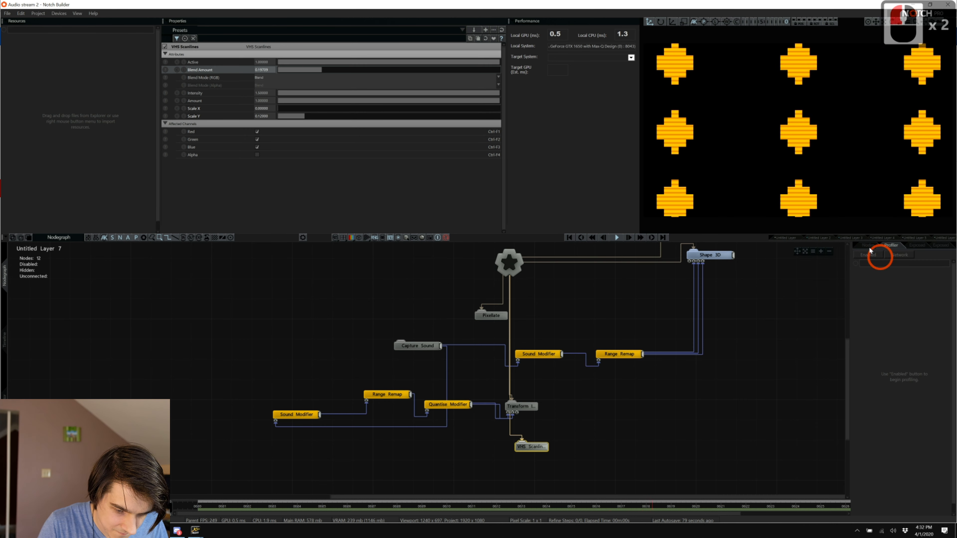
left_click(867, 244)
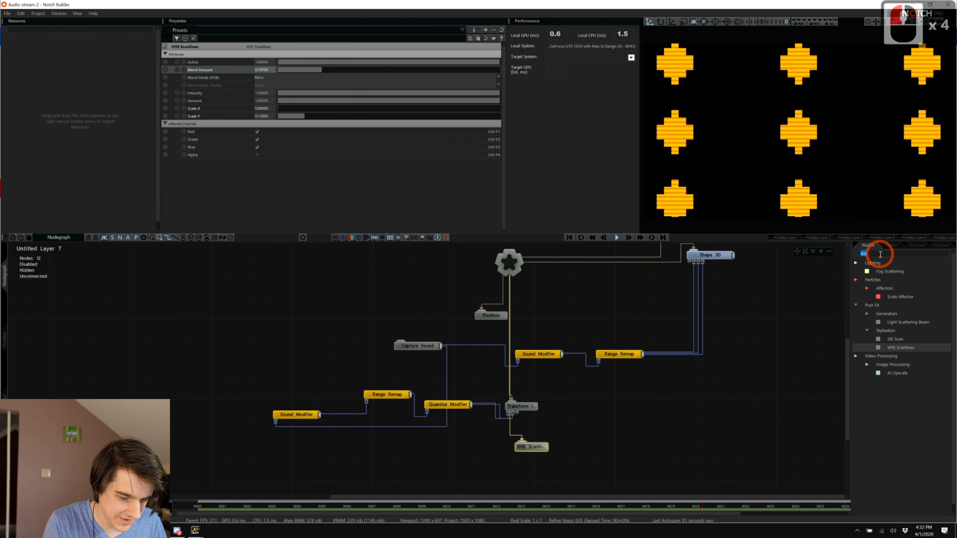
Search 'vh' and add a VHS Blur node, connecting it to the layer root with Ctrl+R.
key("BackSpace")
key("BackSpace")
key("BackSpace")
key("BackSpace")
type("vhs")
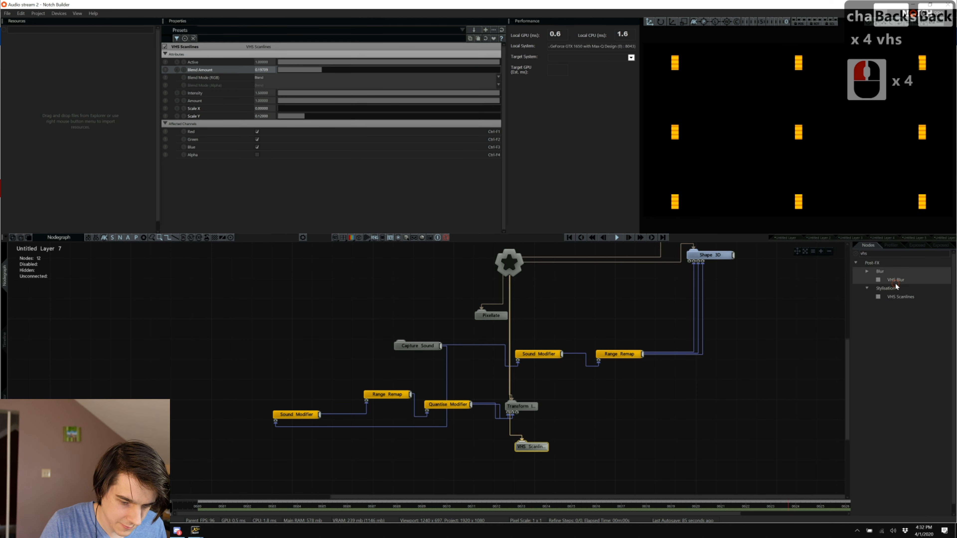
left_click_drag(894, 281, 533, 465)
key("ctrl+r")
scroll(545, 464, "down", 10)
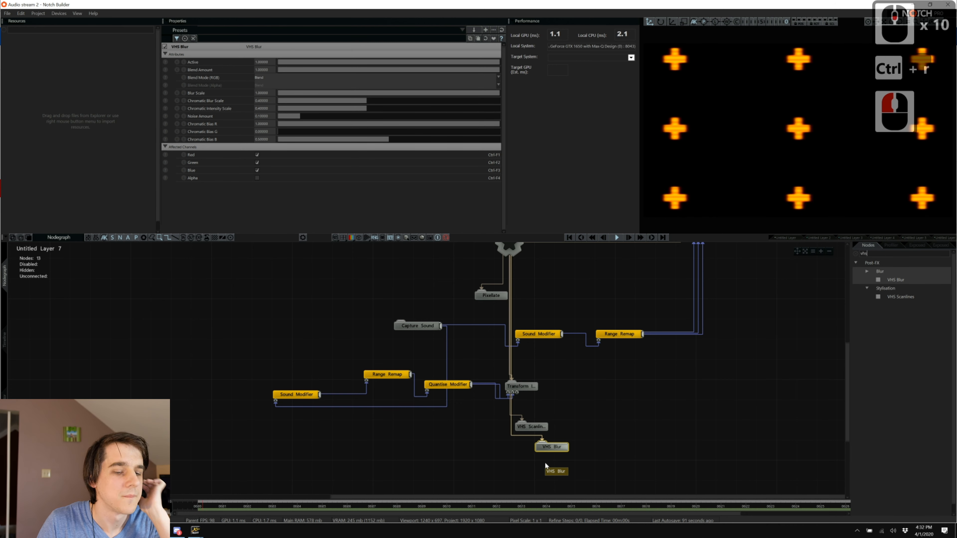
scroll(545, 461, "down", 10)
scroll(545, 462, "down", 20)
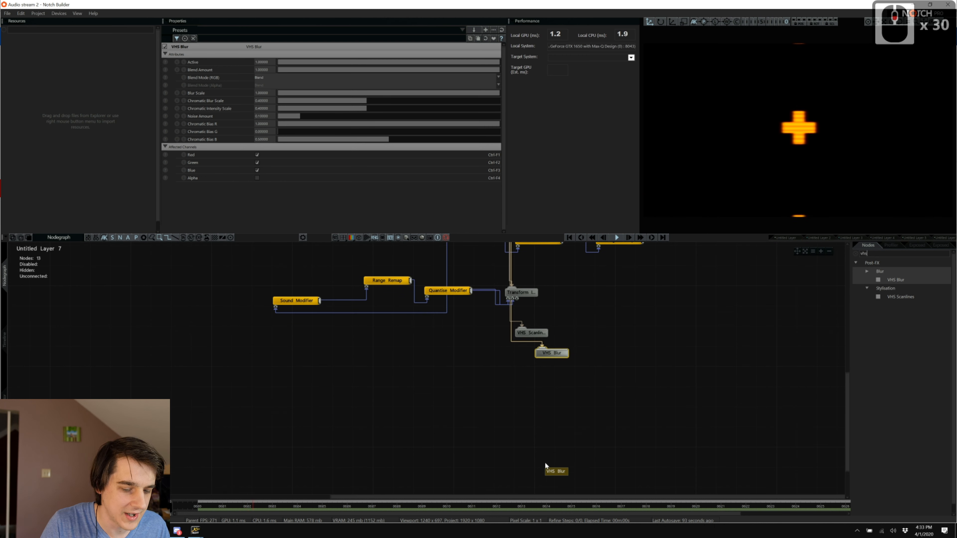
Add a Frame Feedback node and raise Previous Frame Feedback to about 0.84.
left_click(918, 251)
type("frame")
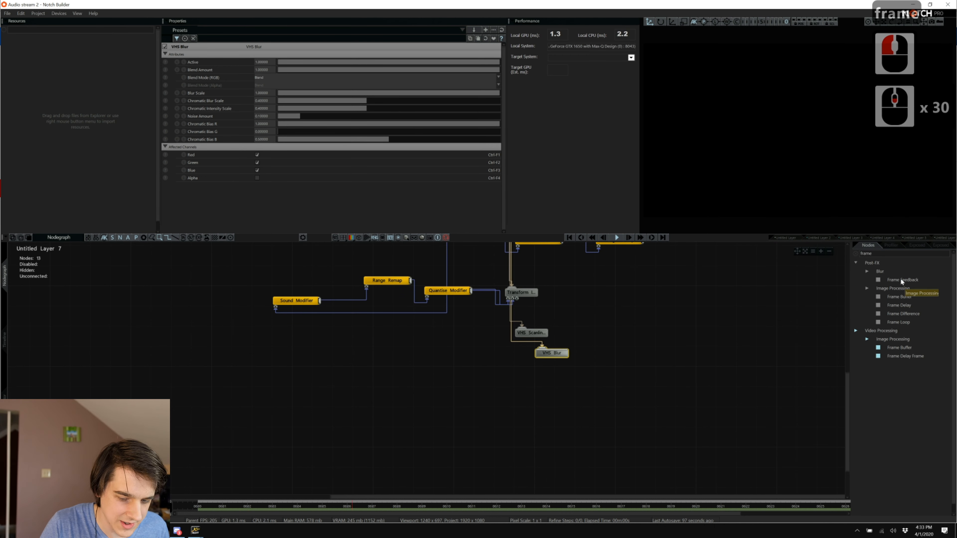
left_click_drag(900, 279, 512, 298)
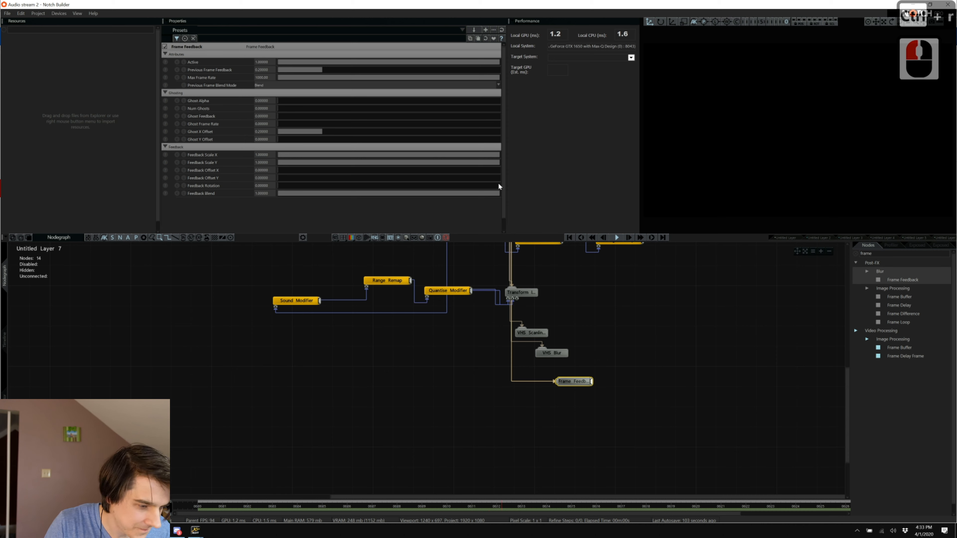
left_click_drag(332, 70, 465, 71)
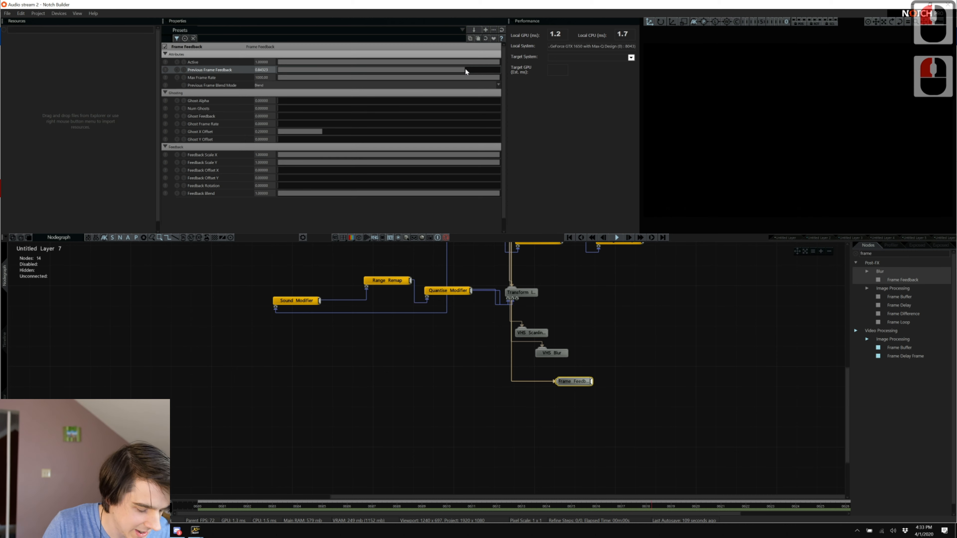
Switch to the music player briefly, then come back to Notch Builder.
key("alt+Tab")
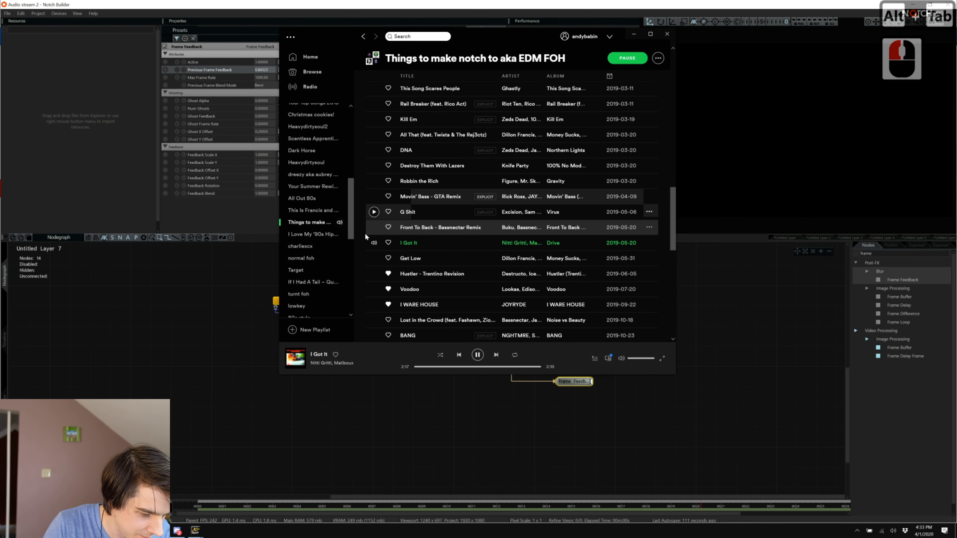
scroll(371, 292, "down", 2)
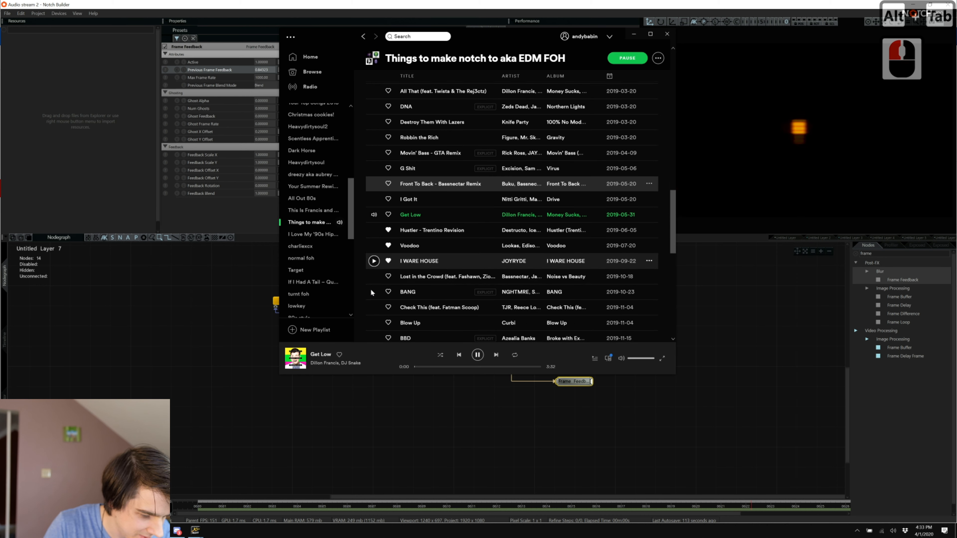
scroll(371, 293, "down", 1)
key("alt+Tab")
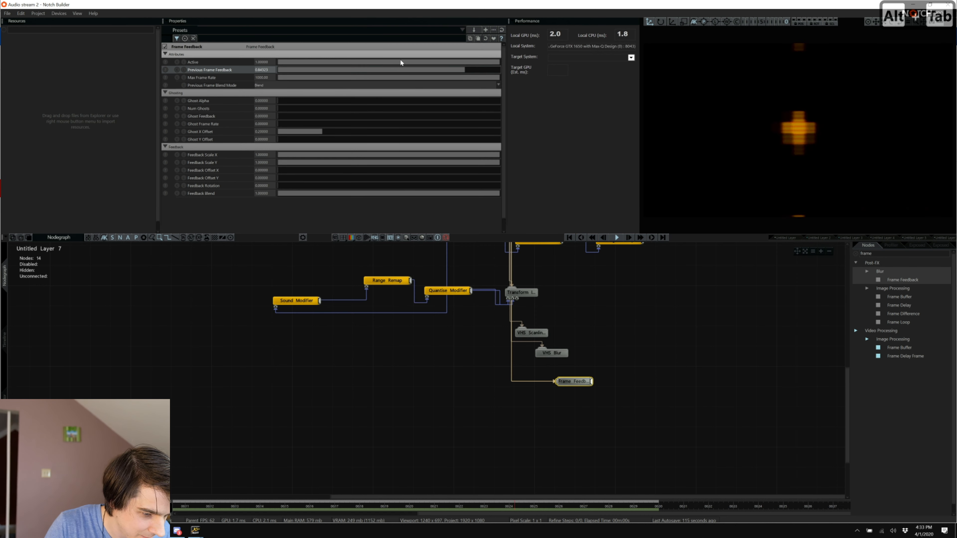
Drop Previous Frame Feedback to about 0.39 and search the node library for 'vhs'.
left_click_drag(400, 69, 346, 74)
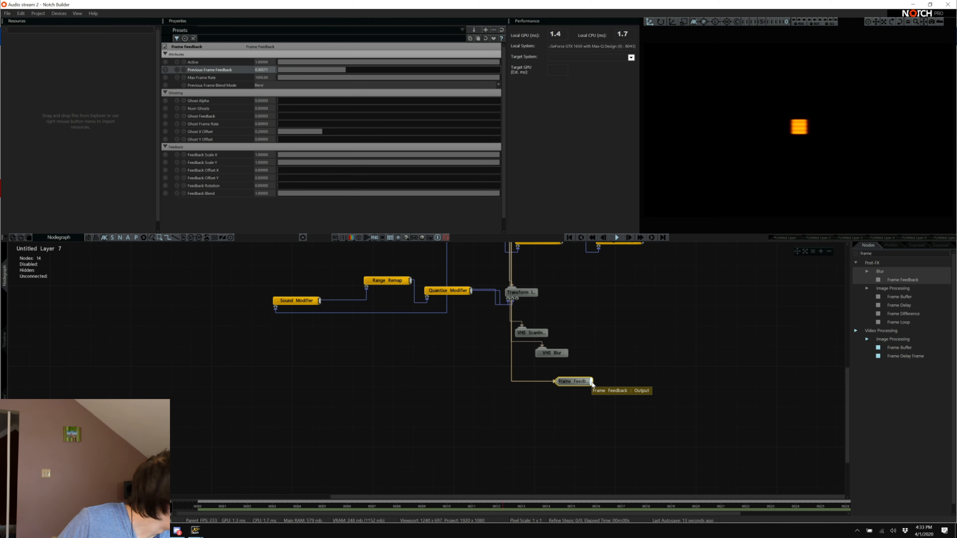
double_click(873, 254)
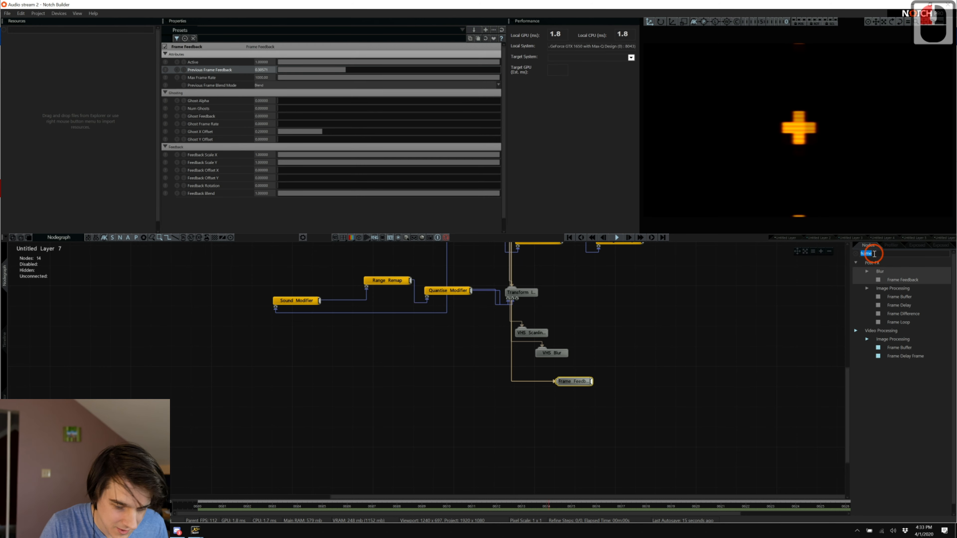
type("chs")
key("BackSpace")
key("BackSpace")
key("BackSpace")
key("BackSpace")
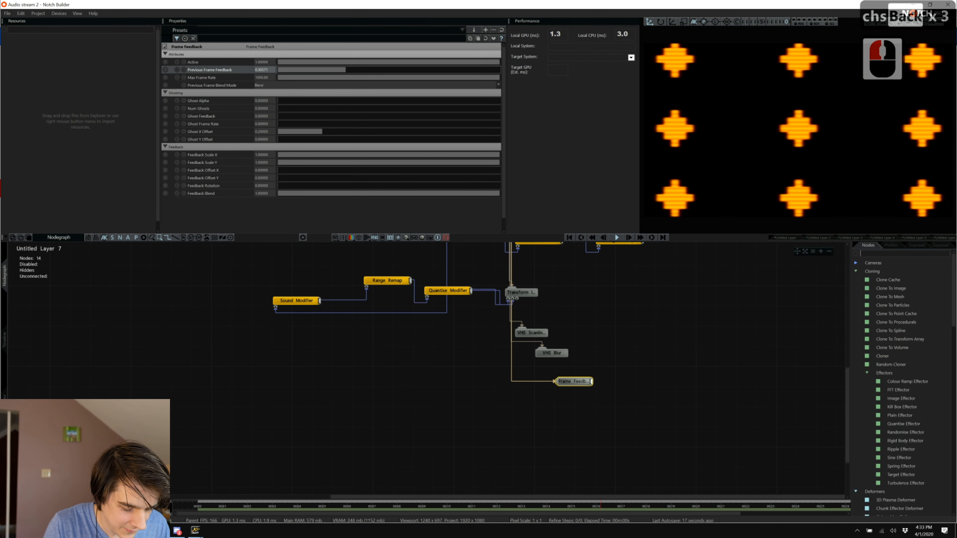
type("vhs")
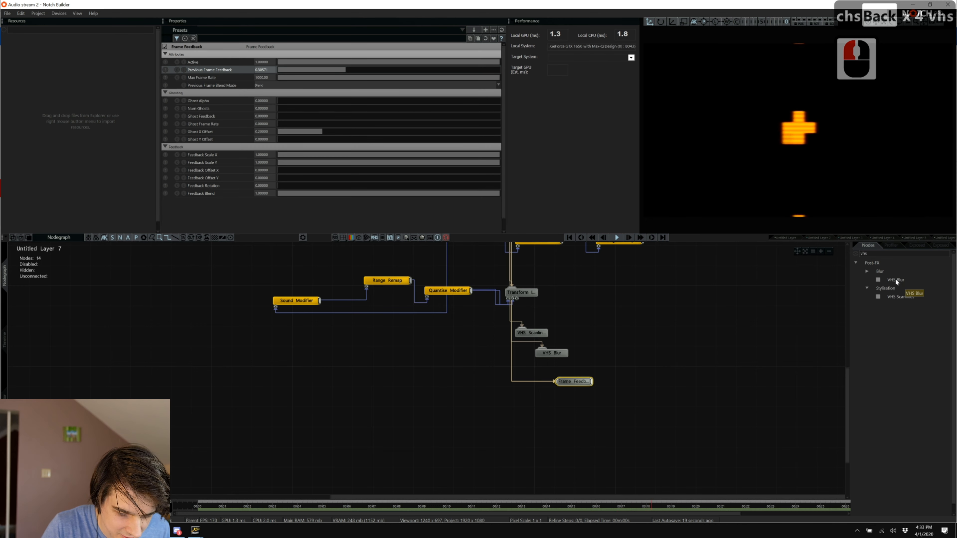
Add a second VHS Blur node after Frame Feedback and select it.
left_click_drag(891, 279, 635, 401)
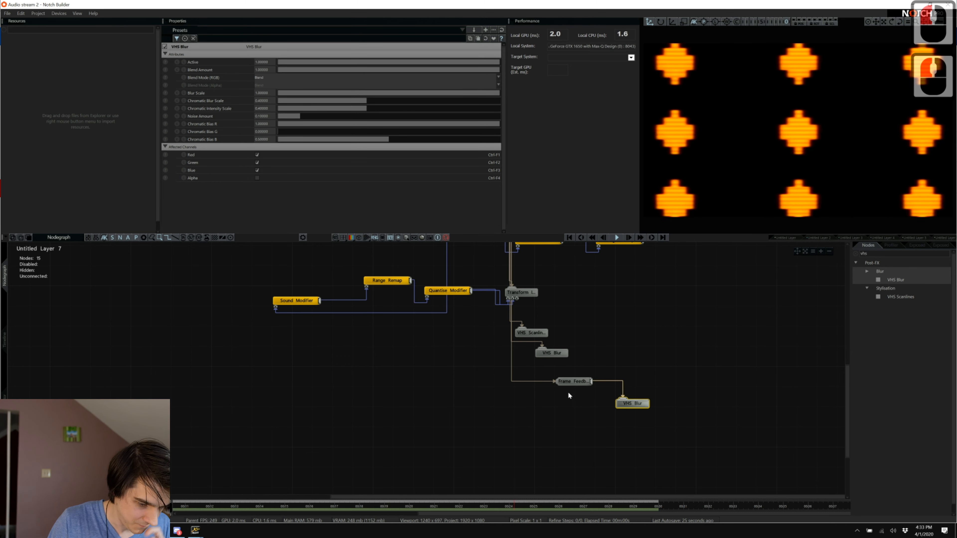
left_click(572, 381)
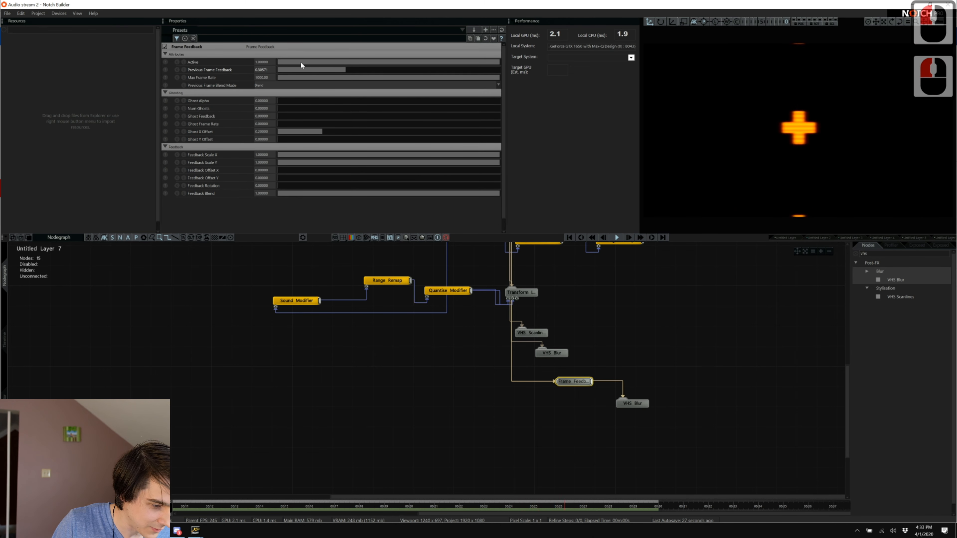
left_click(624, 398)
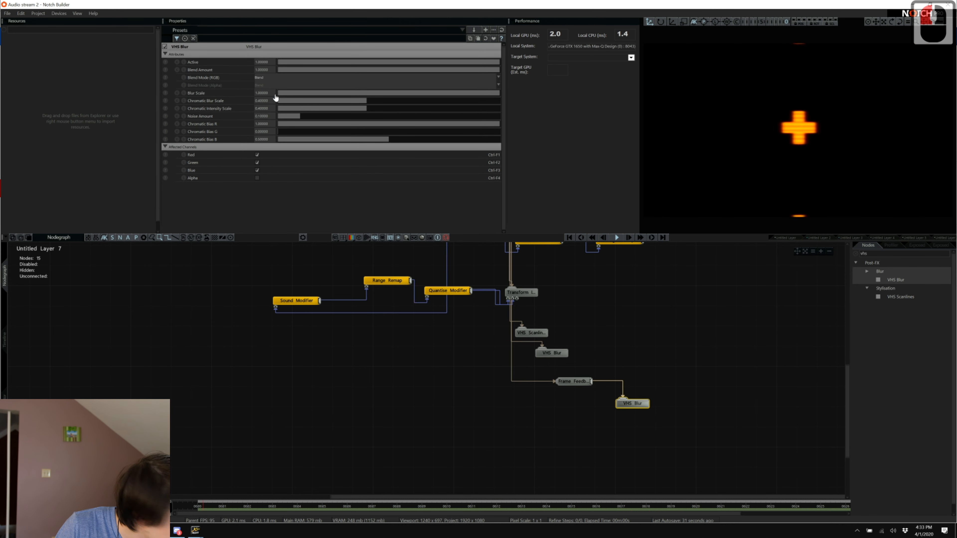
Set Chromatic Blur Scale 10, Chromatic Intensity Scale 1, Noise Amount 1 and Chromatic Bias B 0.
double_click(261, 101)
type("10")
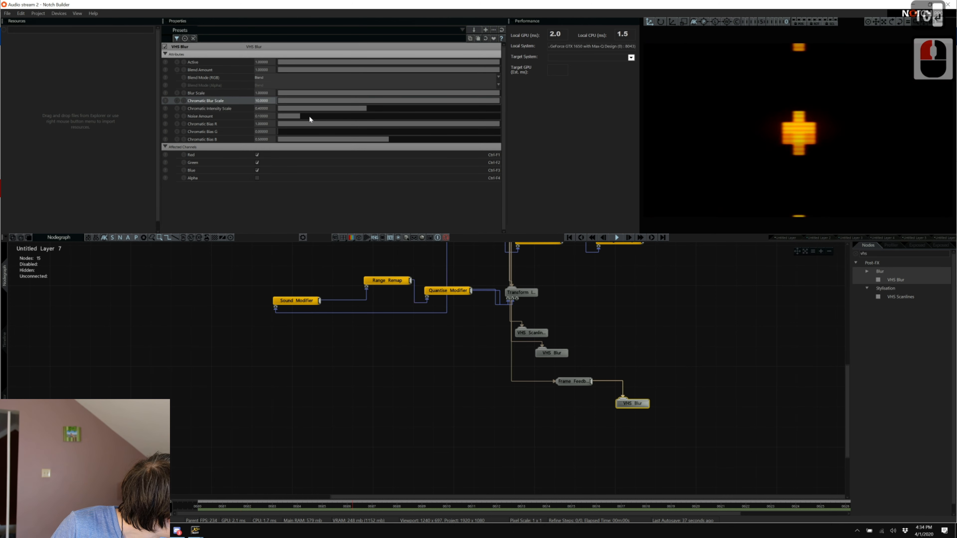
double_click(261, 109)
type("1")
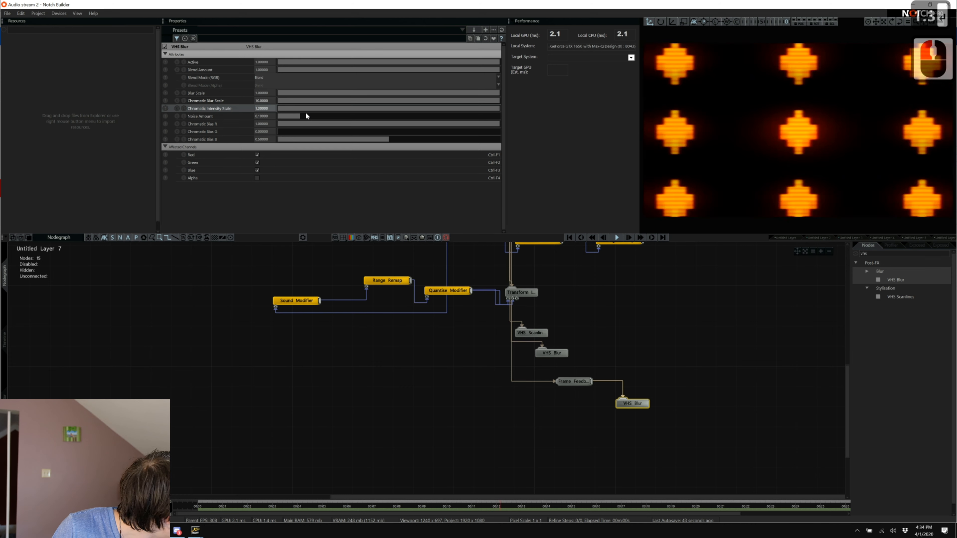
double_click(266, 117)
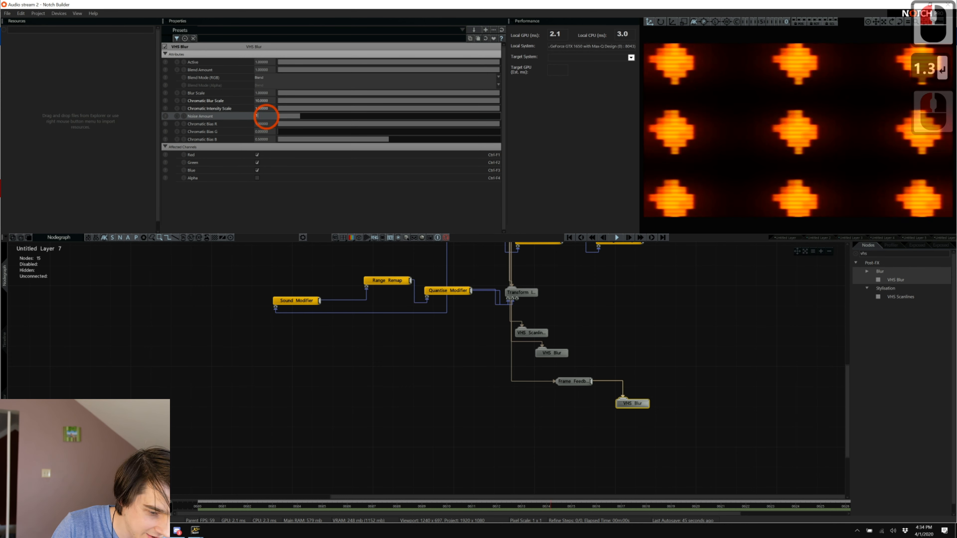
key("Tab")
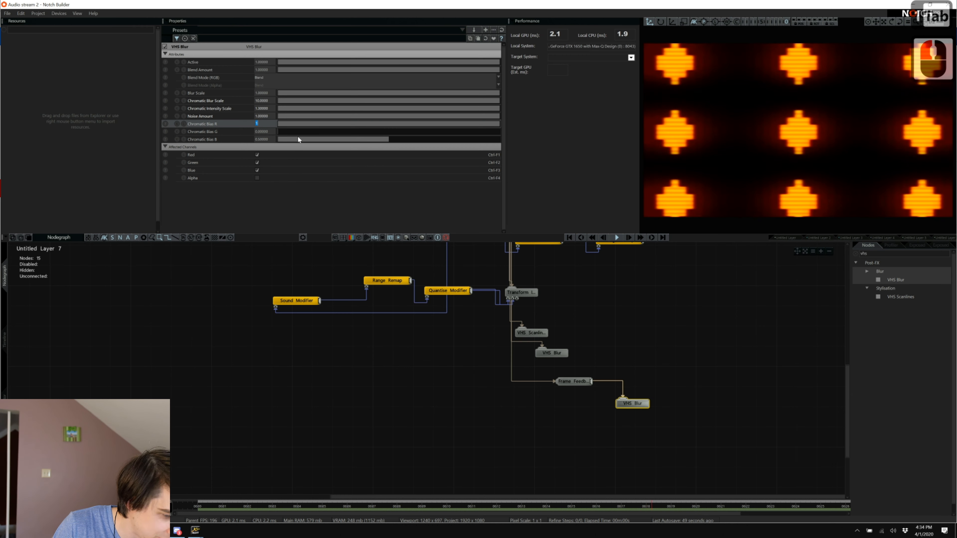
left_click_drag(297, 138, 166, 131)
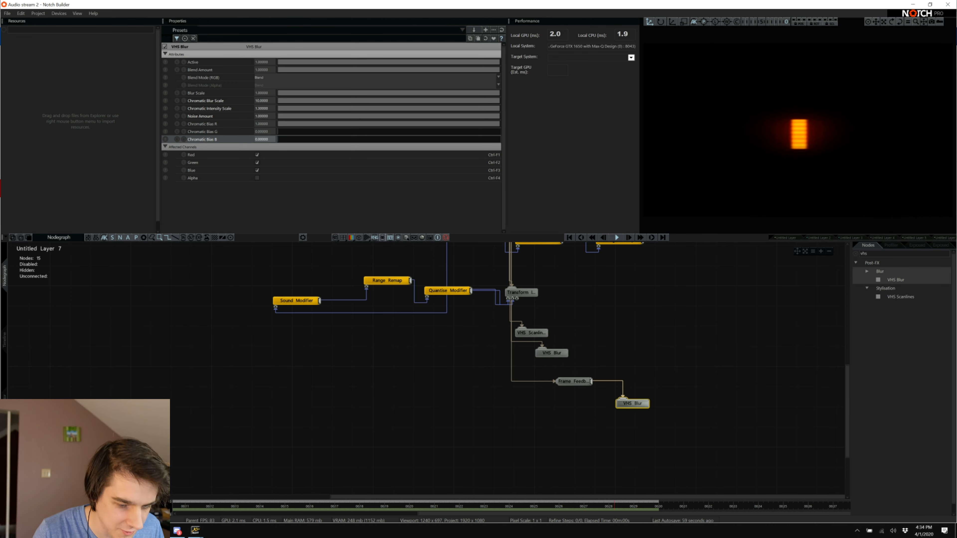
Move the Shape 3D node lower and paste a duplicate copy of it.
scroll(739, 410, "up", 20, "ctrl")
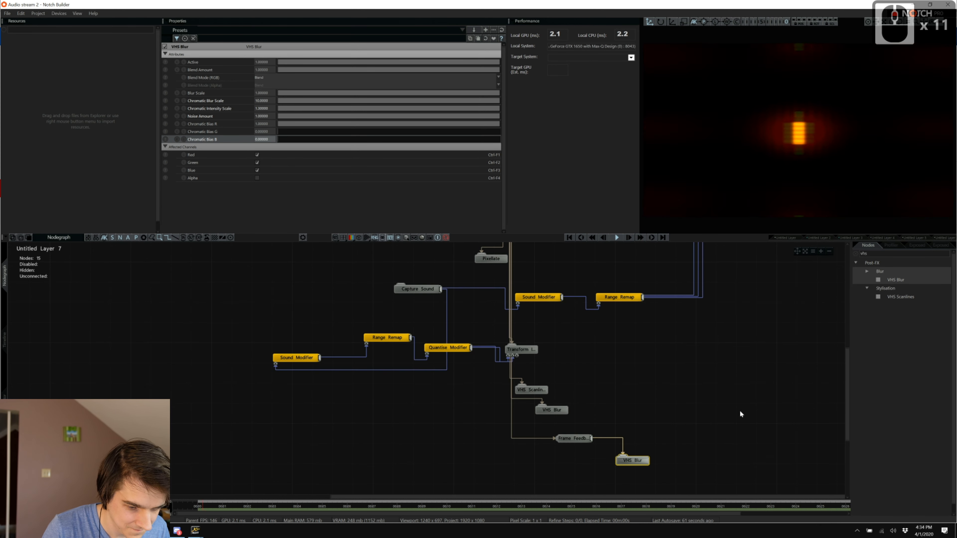
scroll(664, 366, "up", 20)
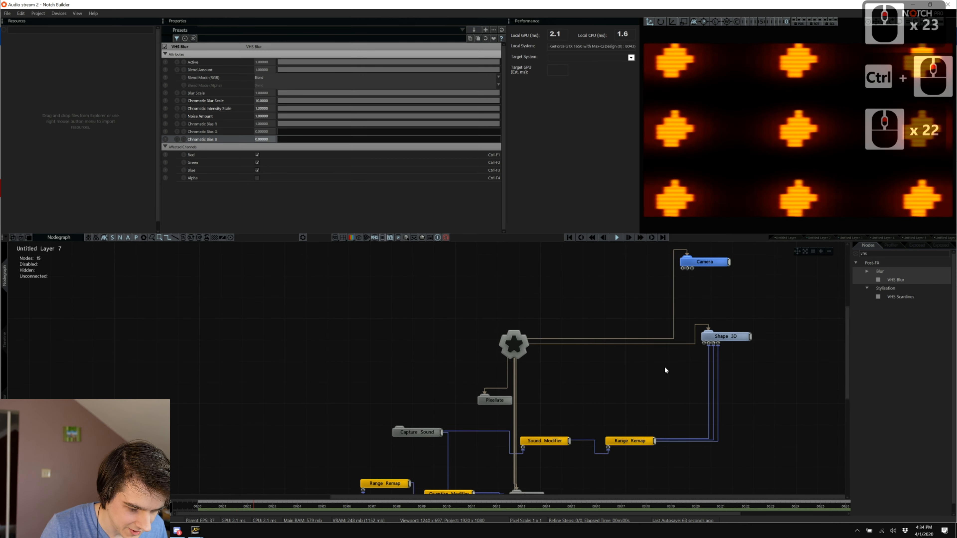
left_click_drag(741, 331, 735, 390)
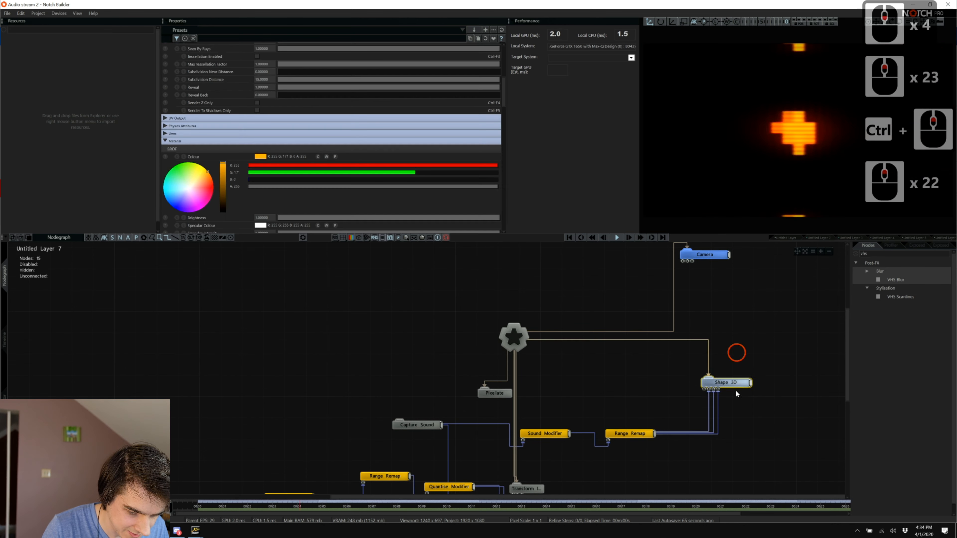
left_click(716, 408)
key("ctrl+c")
key("ctrl+v")
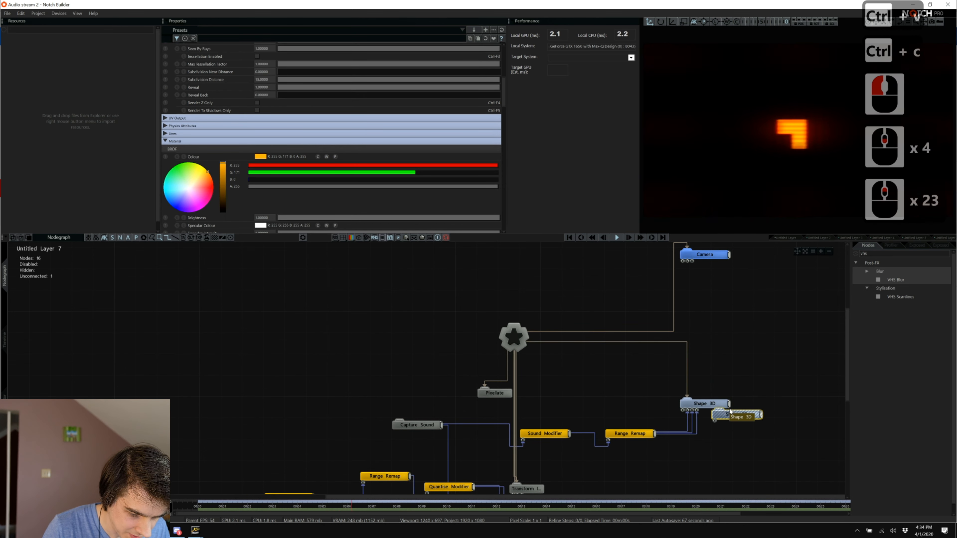
left_click(739, 426)
Wire Range Remap into the copy's Scale X, Y and Z, and detach the Shape 3D from root.
scroll(738, 423, "down", 6)
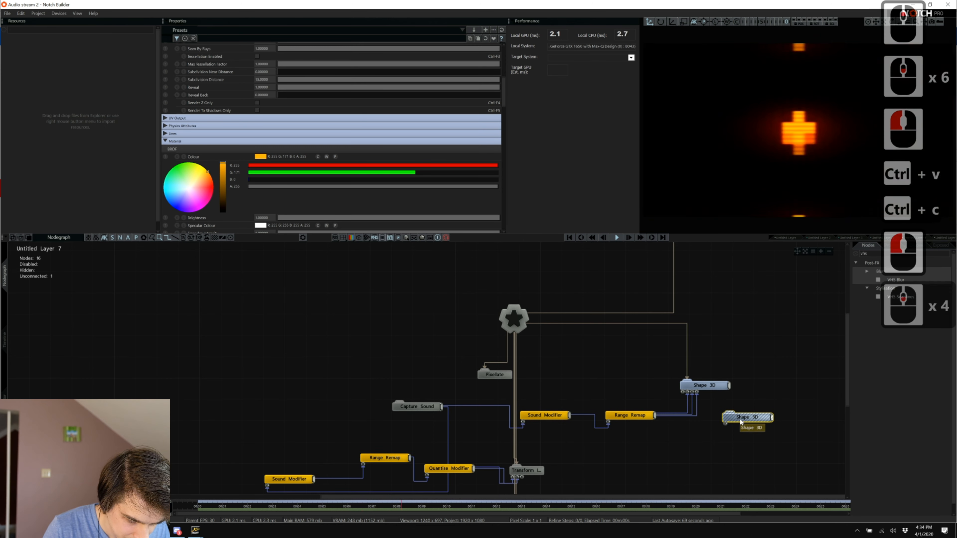
scroll(740, 422, "down", 8)
left_click_drag(655, 380, 724, 416)
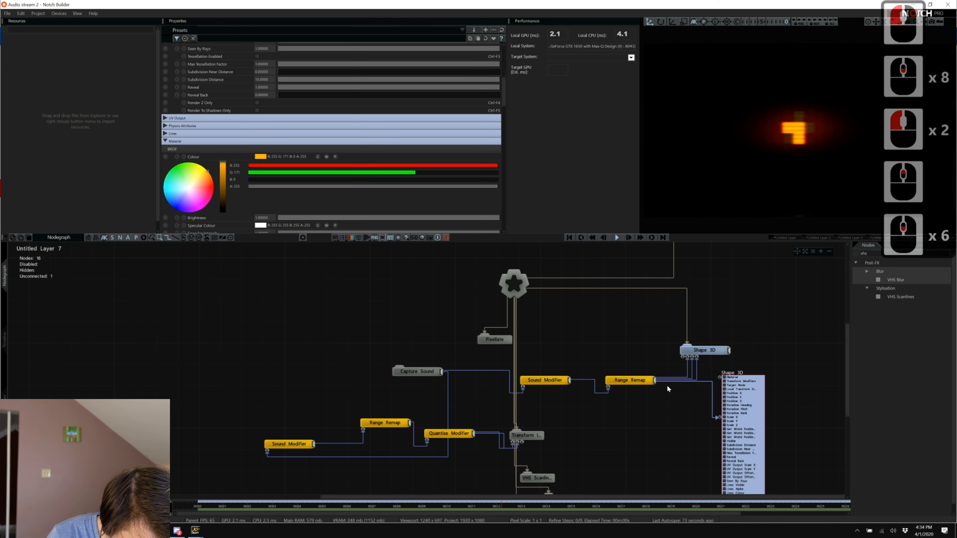
left_click_drag(654, 381, 720, 423)
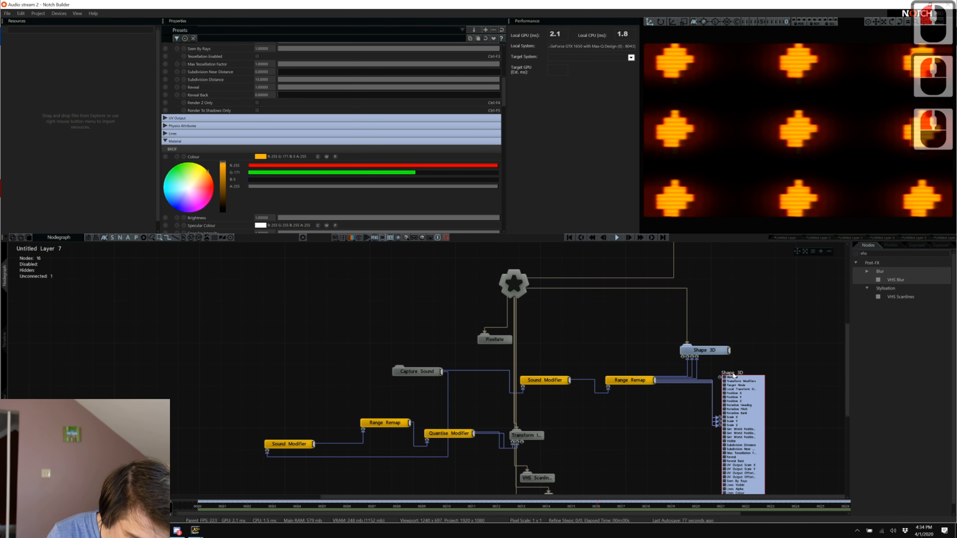
left_click(742, 396)
left_click_drag(686, 336, 825, 267)
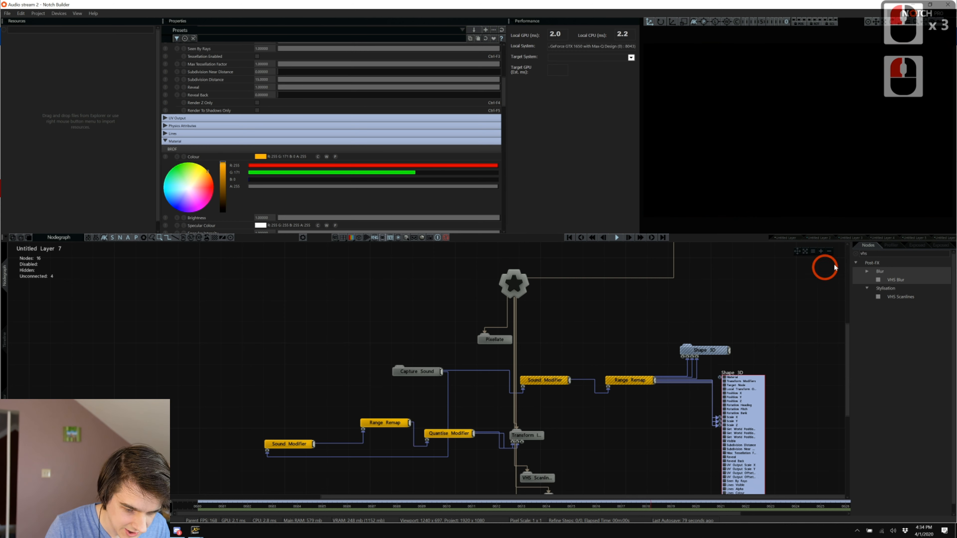
Search 'sel' and add a Select Child Node under the root.
triple_click(874, 253)
type("sel")
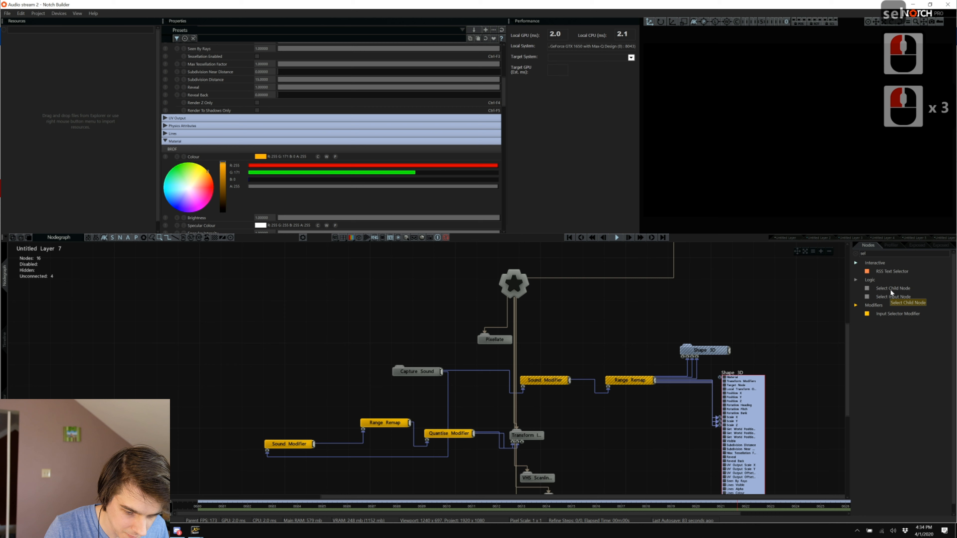
left_click_drag(890, 292, 663, 306)
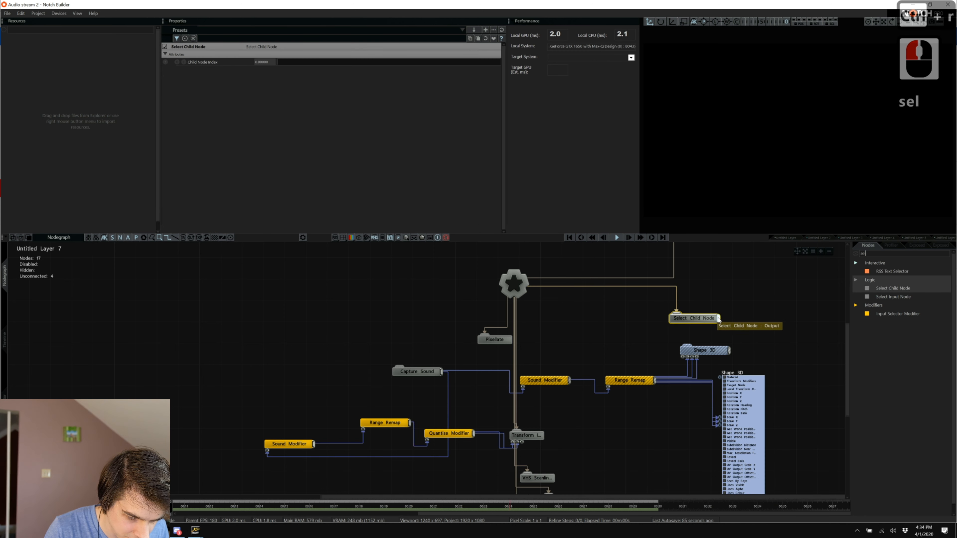
Link Select Child Node to both Shape 3D nodes and set Child Node Index to 1.
left_click_drag(690, 350, 688, 349)
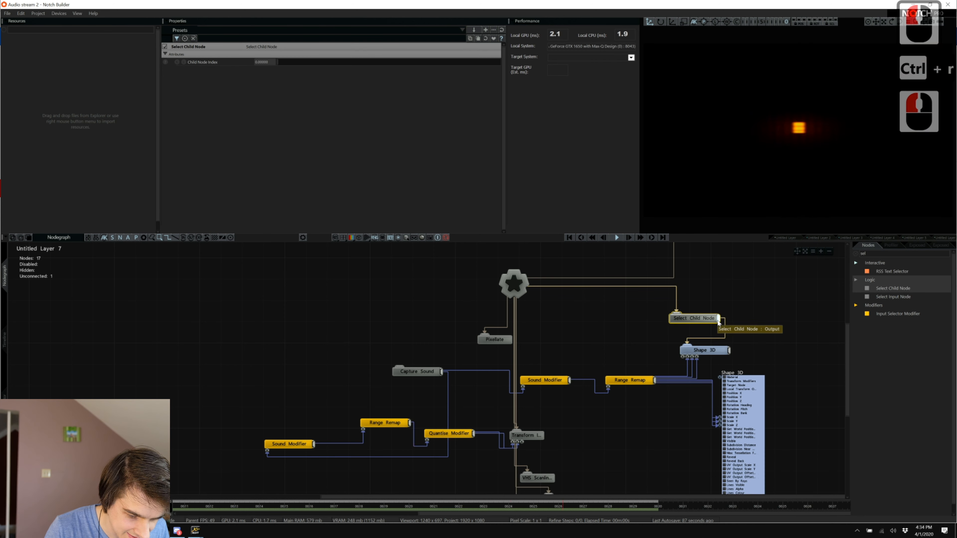
left_click_drag(719, 319, 737, 380)
left_click(737, 380)
left_click(644, 318)
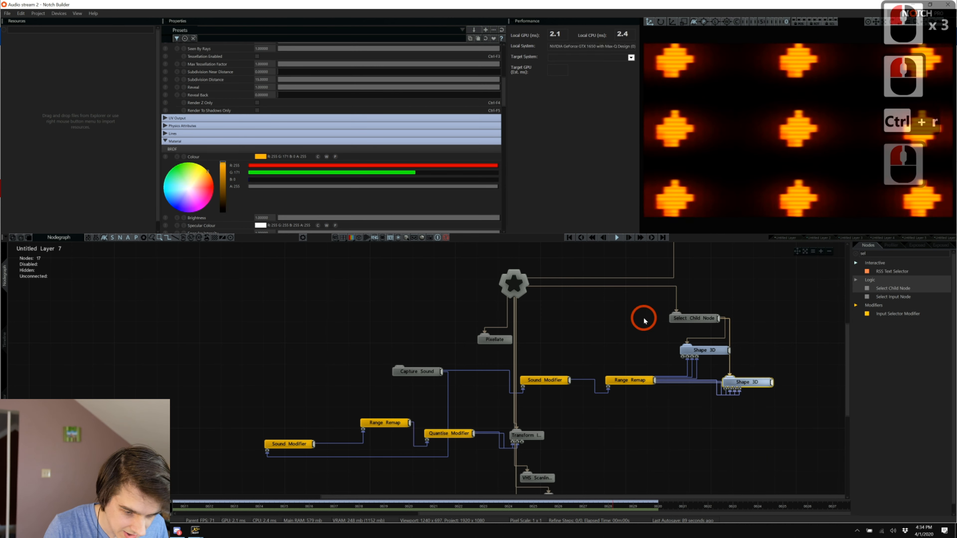
left_click(684, 319)
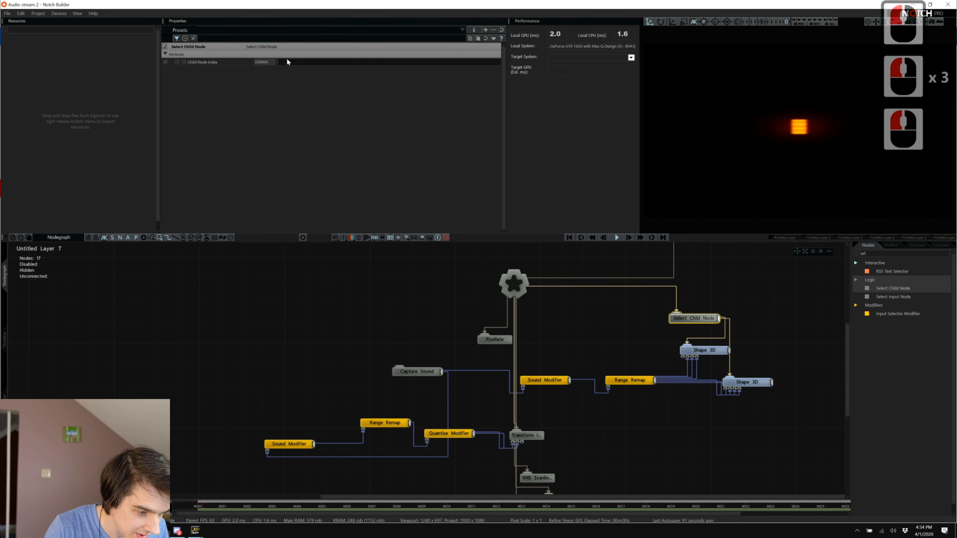
left_click_drag(286, 63, 601, 66)
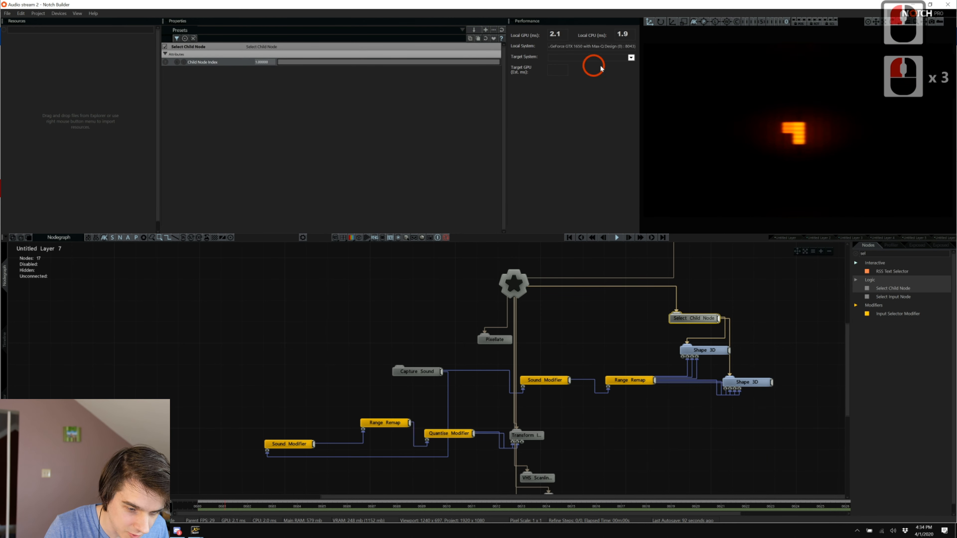
Make the second Shape 3D magenta with Shape Type Sphere.
double_click(747, 382)
double_click(200, 209)
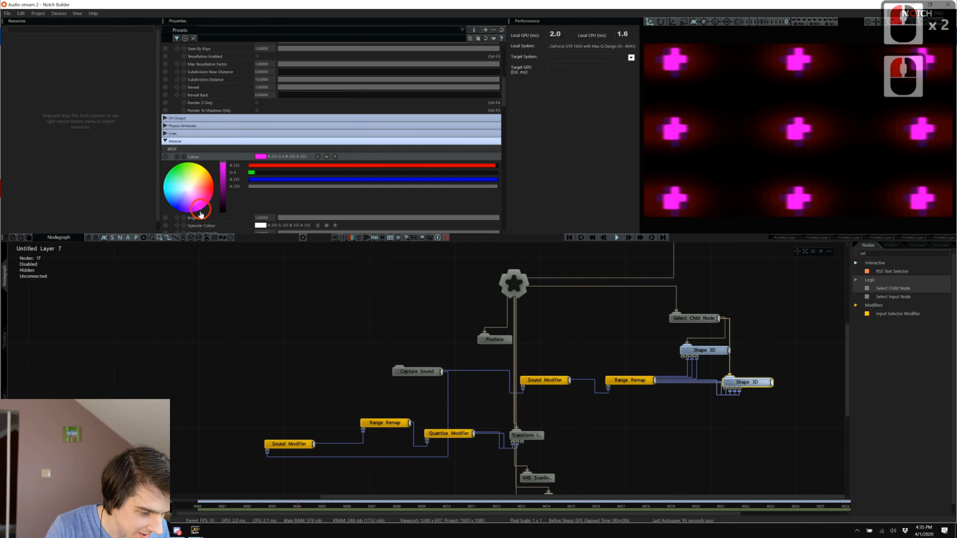
scroll(270, 121, "up", 11)
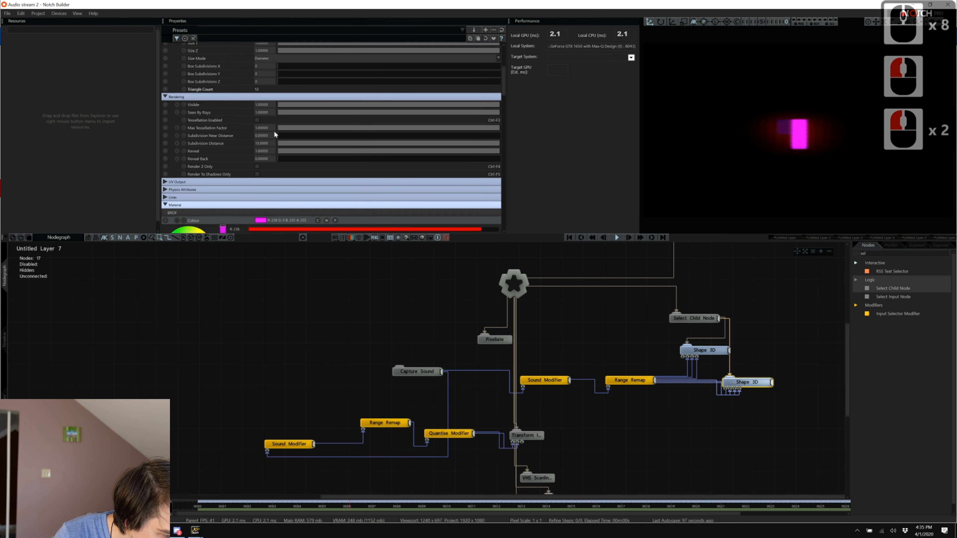
left_click(262, 51)
scroll(265, 64, "down", 11)
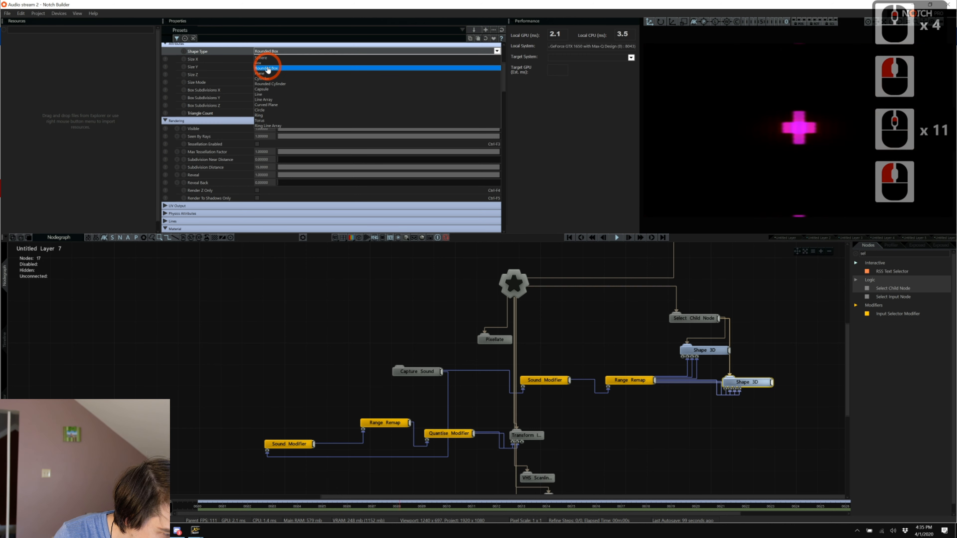
left_click(266, 59)
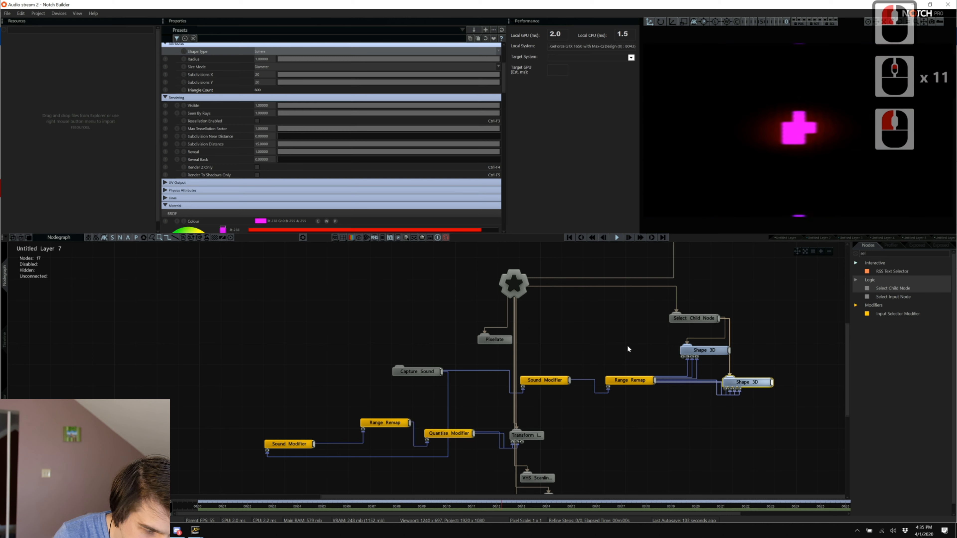
scroll(273, 117, "up", 10)
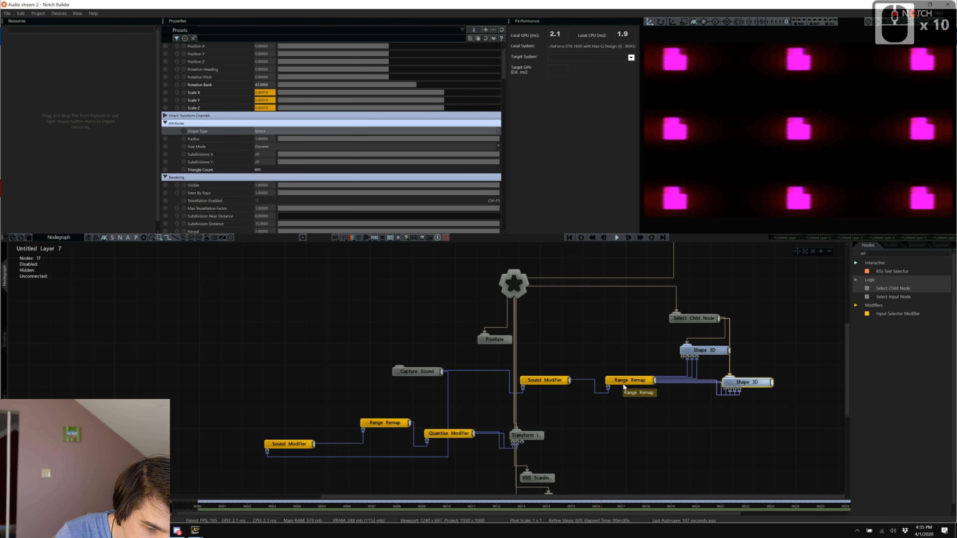
Reset Child Node Index to 0 and expose it as an input on the node.
left_click(691, 323)
left_click_drag(331, 64, 129, 64)
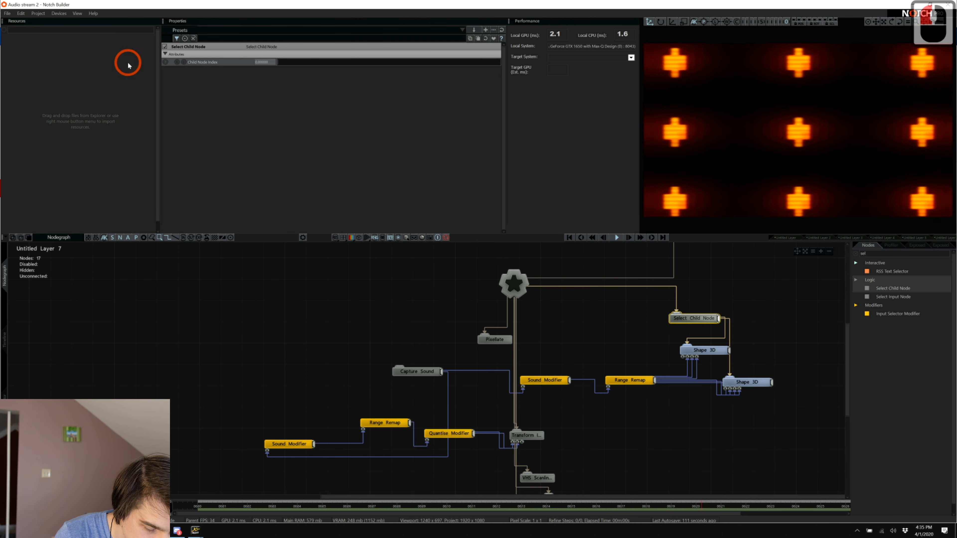
double_click(682, 320)
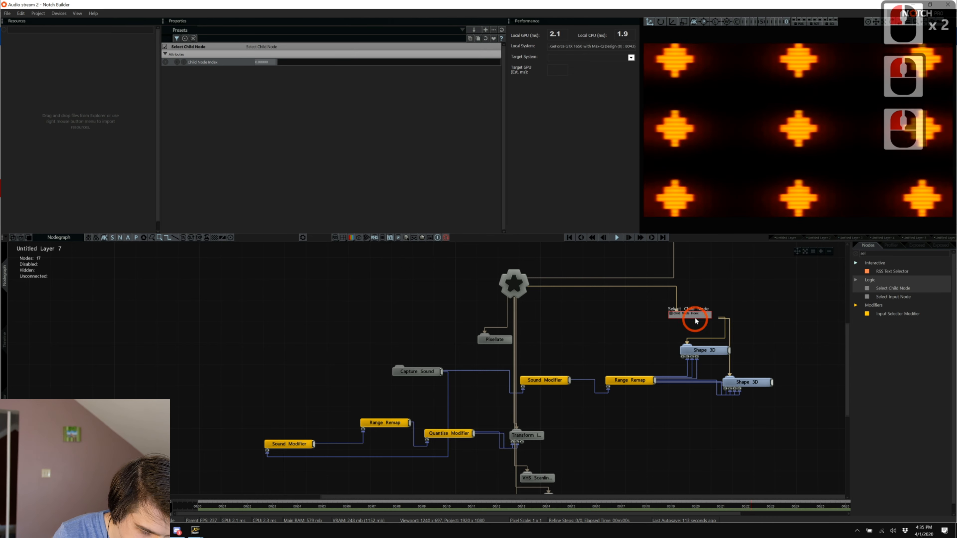
left_click(602, 288)
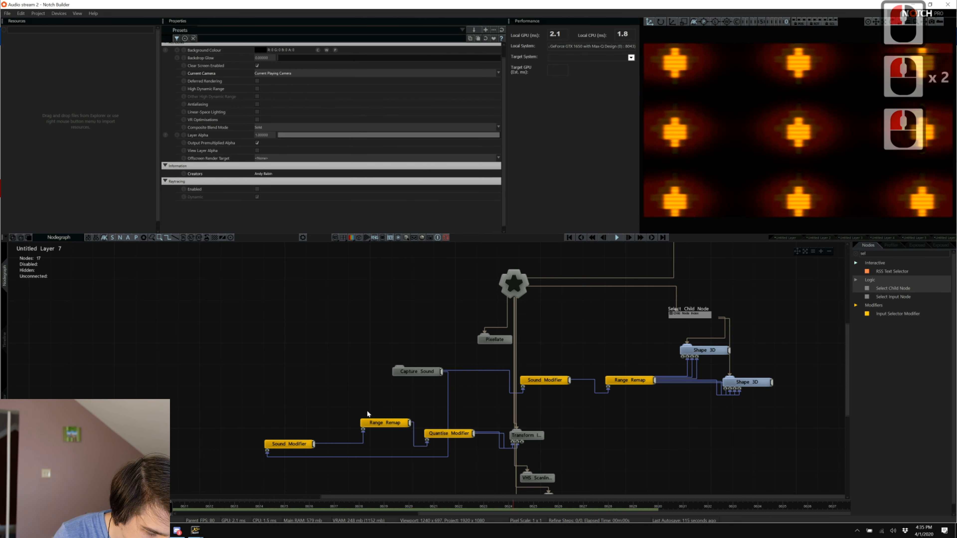
Duplicate the Range Remap and Sound Modifier pair, driving Child Node Index, with Capture Sound feeding the copy.
left_click_drag(368, 413, 251, 464)
key("ctrl+c")
key("ctrl+v")
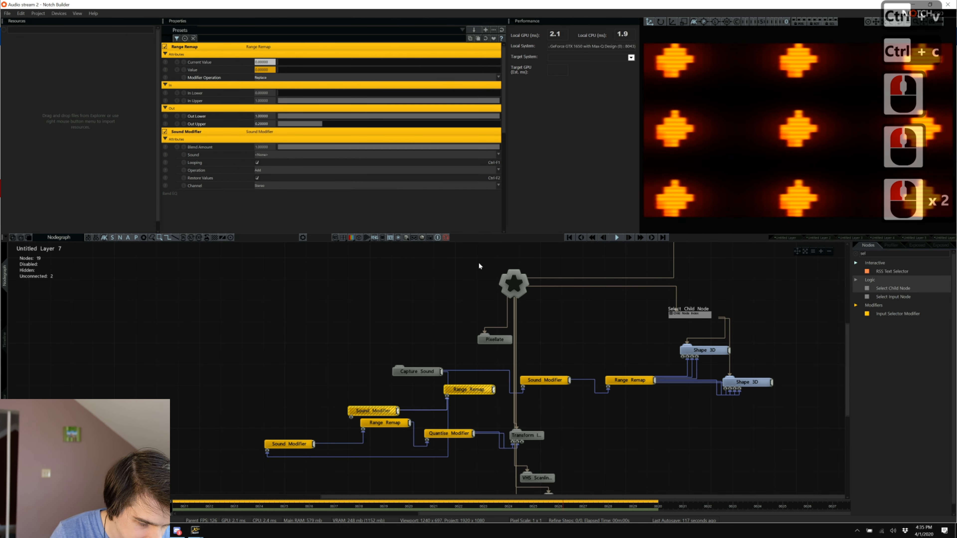
left_click_drag(466, 394, 692, 257)
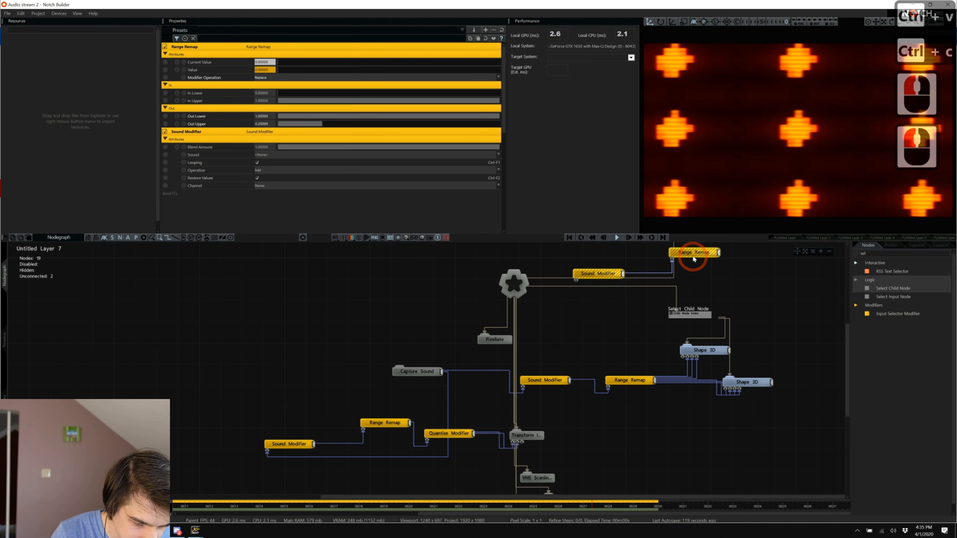
left_click_drag(685, 301, 670, 314)
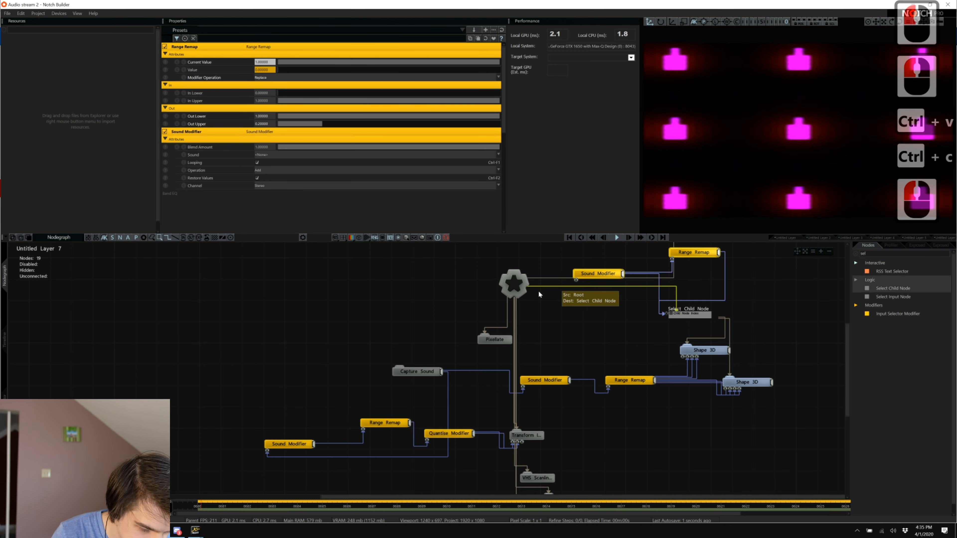
double_click(656, 288)
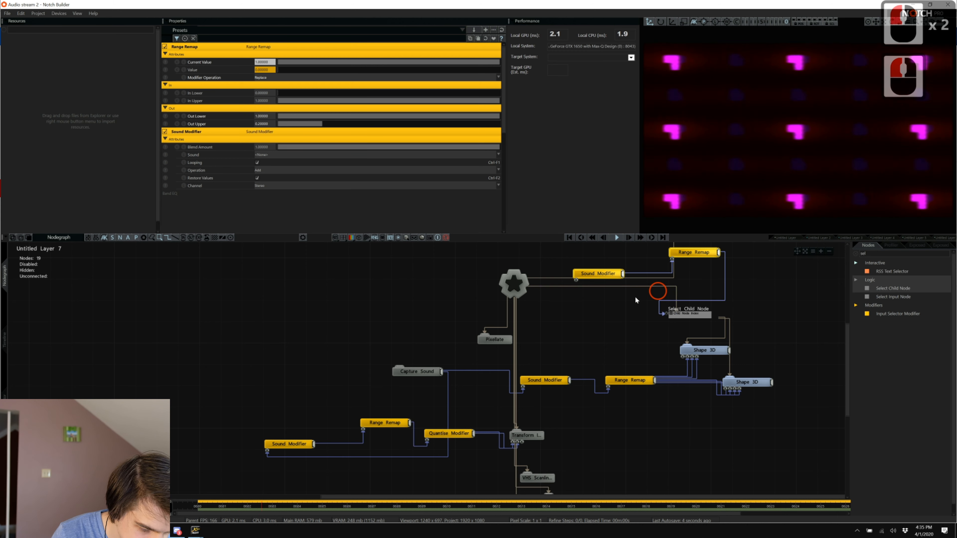
left_click(441, 373)
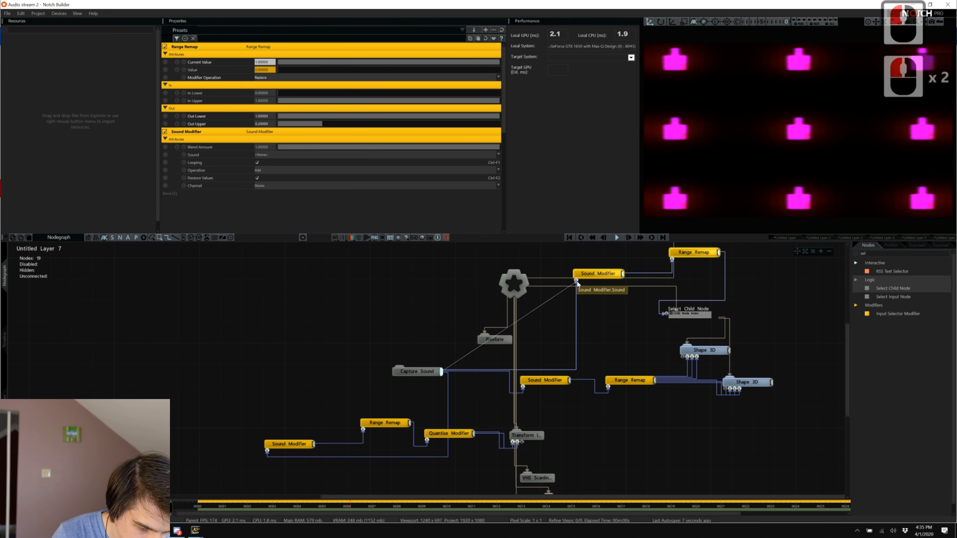
left_click_drag(585, 277, 584, 301)
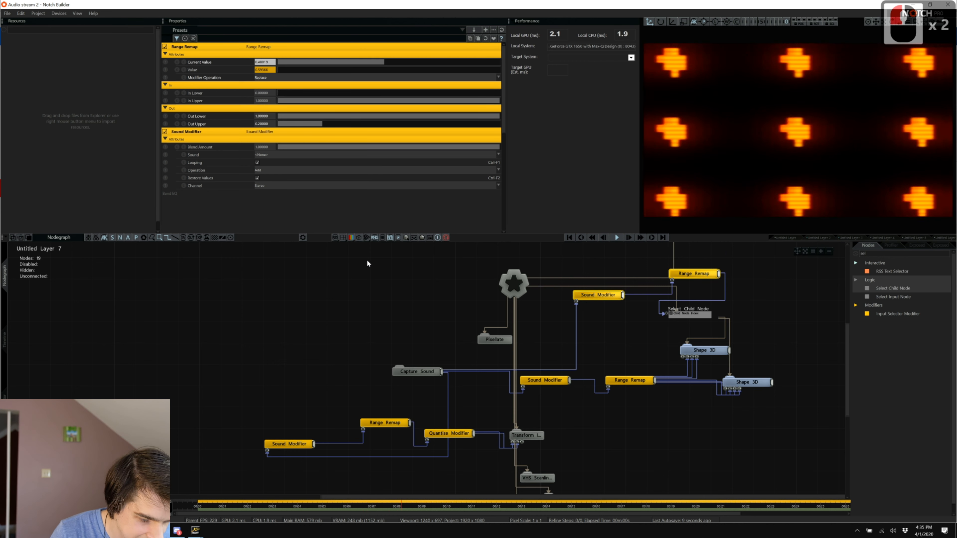
Set the top Range Remap's output range to 0–1.
scroll(370, 266, "down", 6)
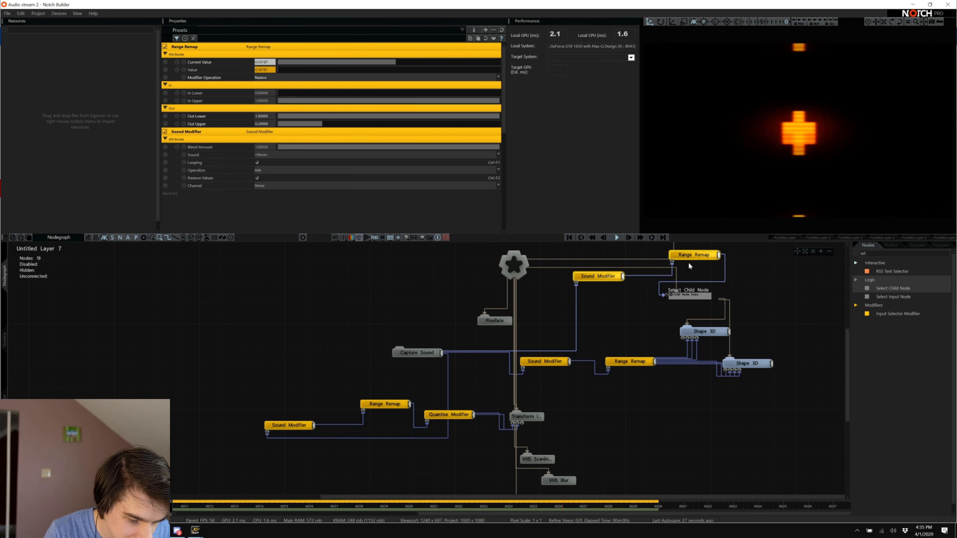
double_click(688, 260)
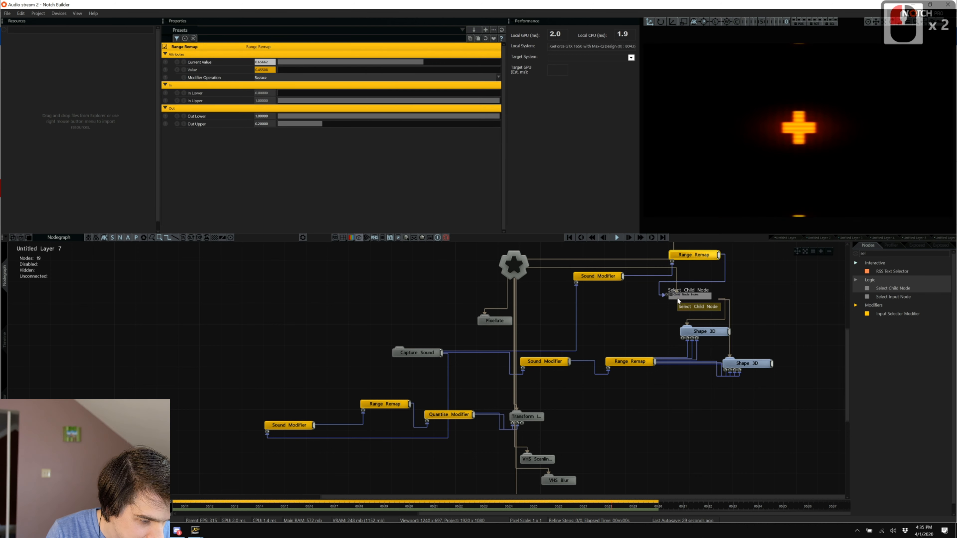
left_click(264, 117)
type("0")
key("Tab")
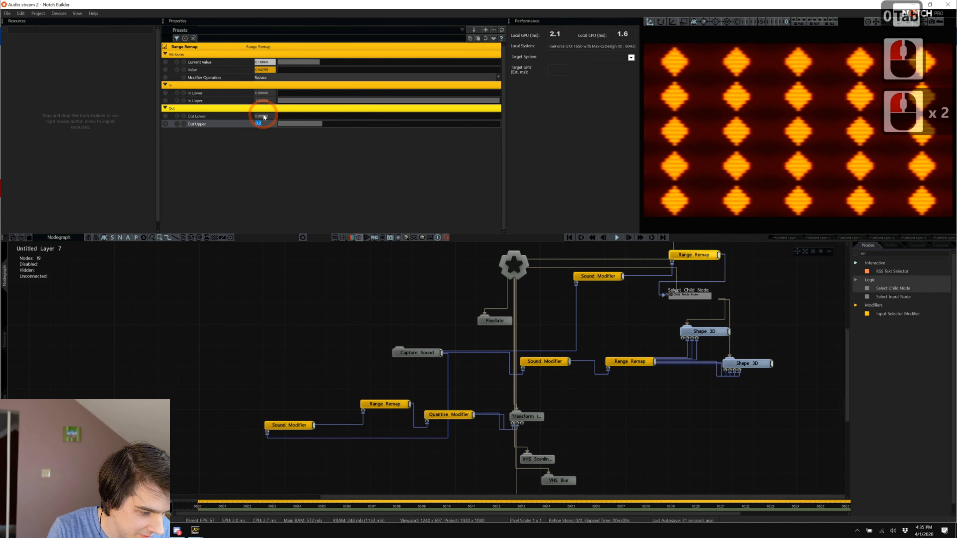
type("2")
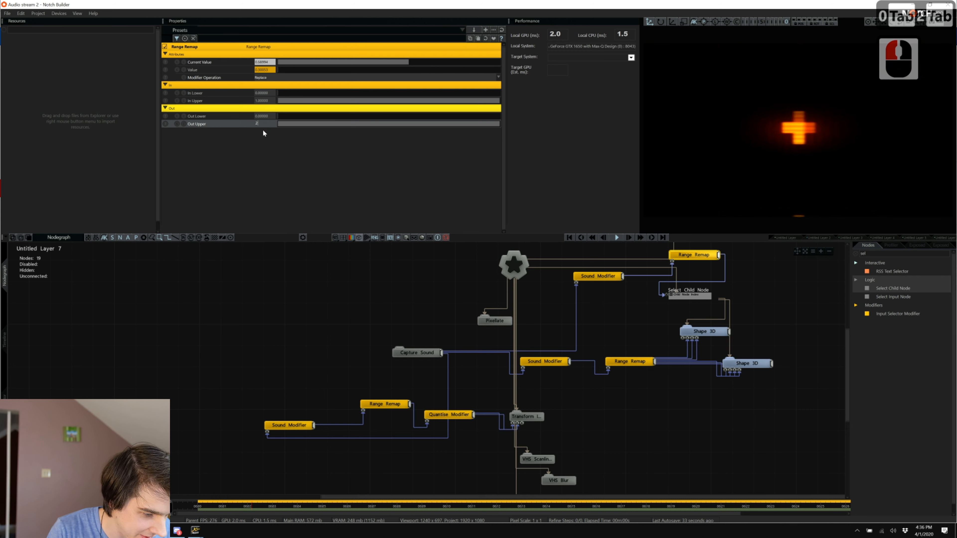
key("BackSpace")
type("1")
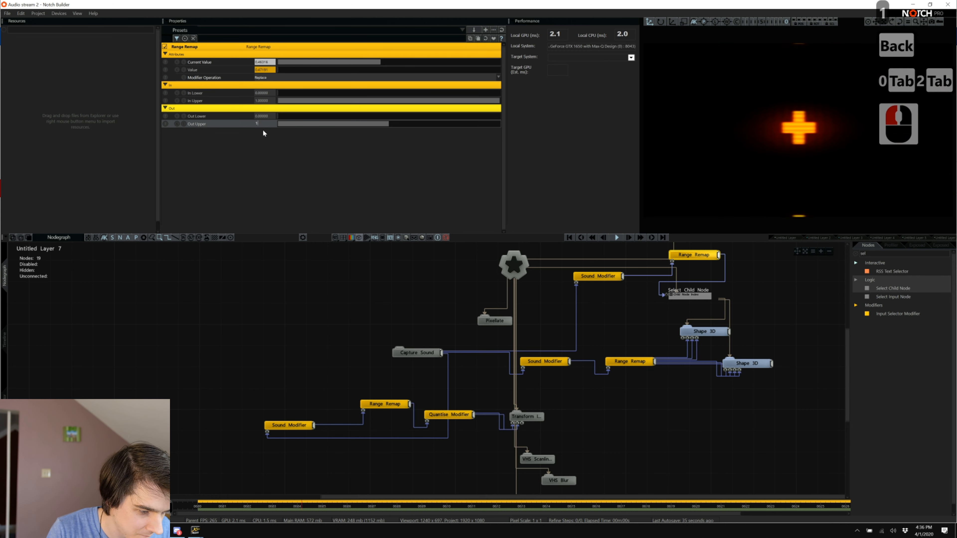
key("Return")
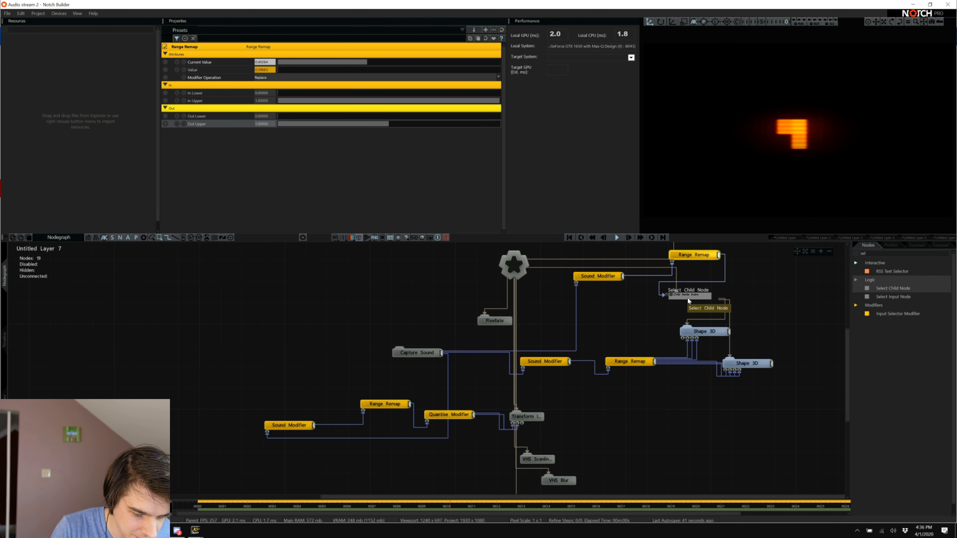
Nudge Select Child Node right and raise the Range Remap Out Upper to about 1.07.
left_click_drag(688, 297, 708, 300)
left_click(695, 255)
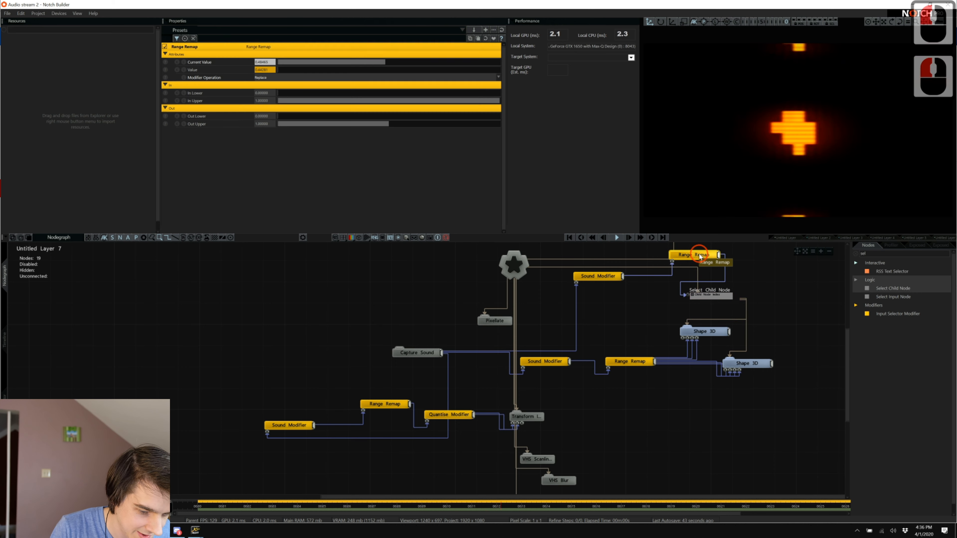
left_click(518, 171)
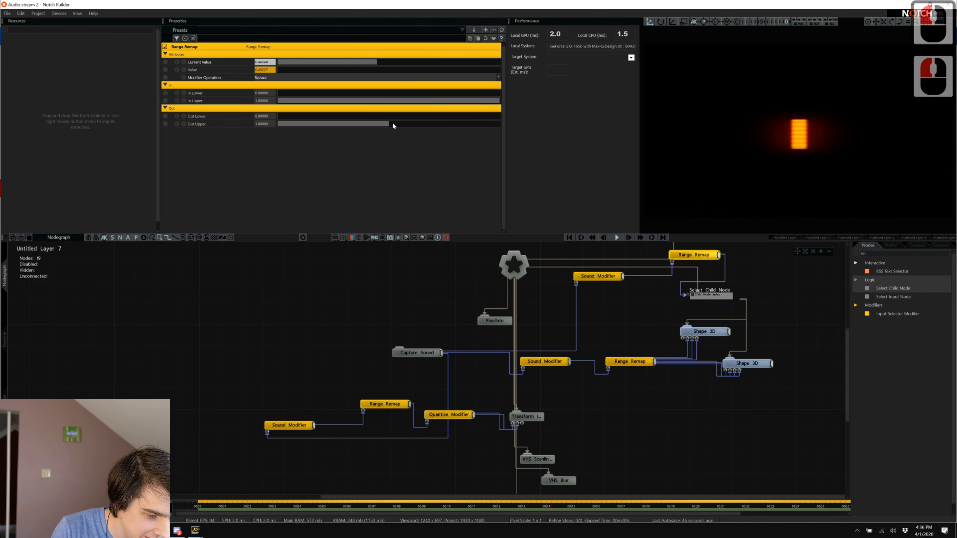
left_click_drag(393, 124, 396, 128)
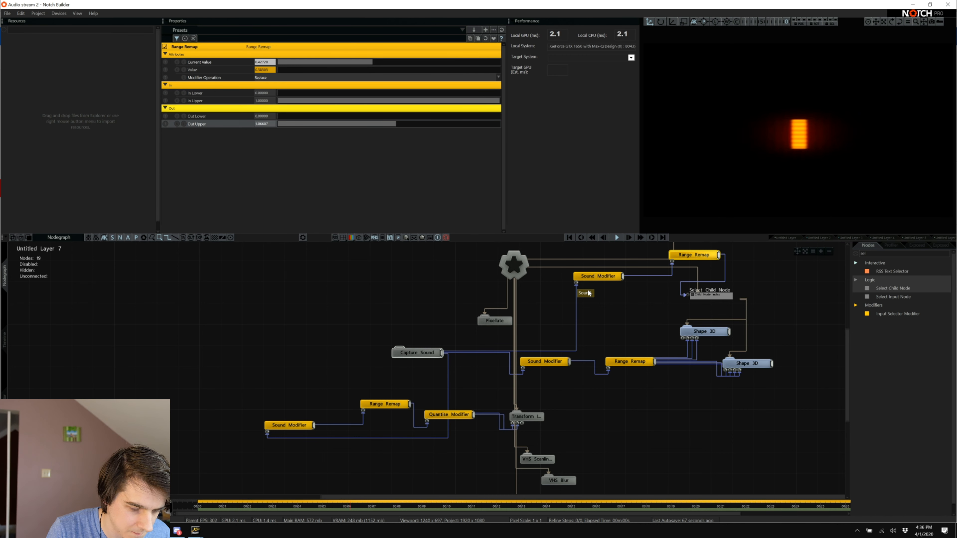
Raise Frame Feedback's Previous Frame Feedback to about 0.42.
scroll(672, 406, "down", 10)
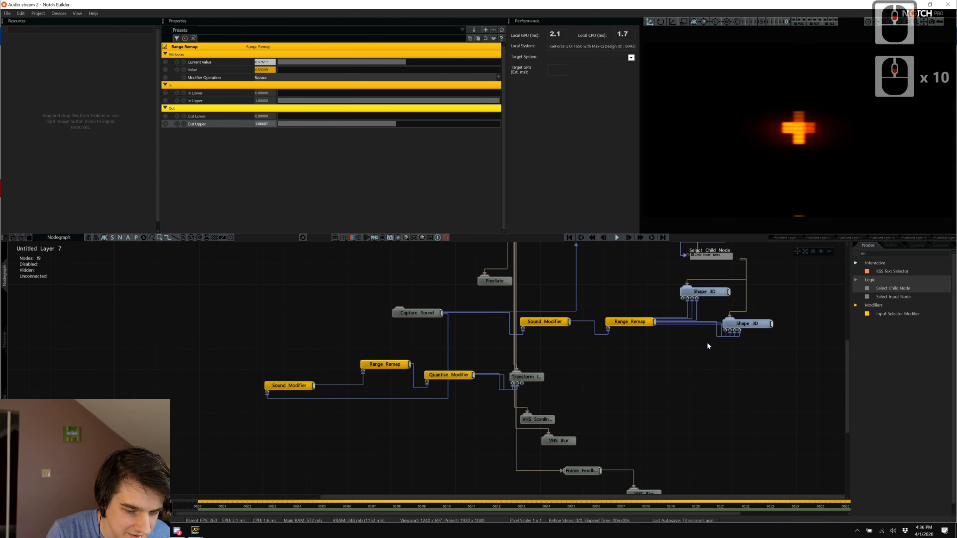
scroll(640, 351, "down", 8)
left_click(575, 451)
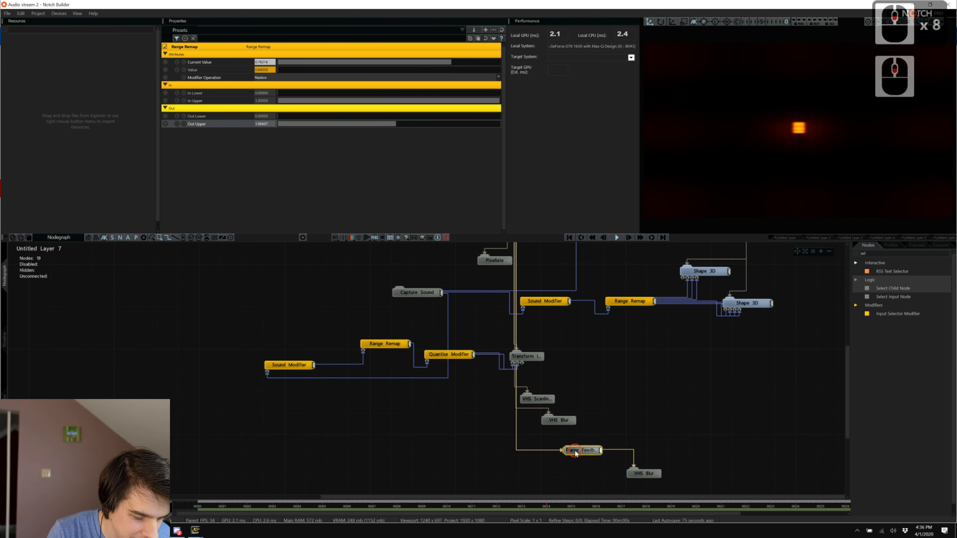
mouse_move(368, 69)
left_mouse_down()
mouse_move(385, 71)
mouse_move(368, 71)
left_mouse_up()
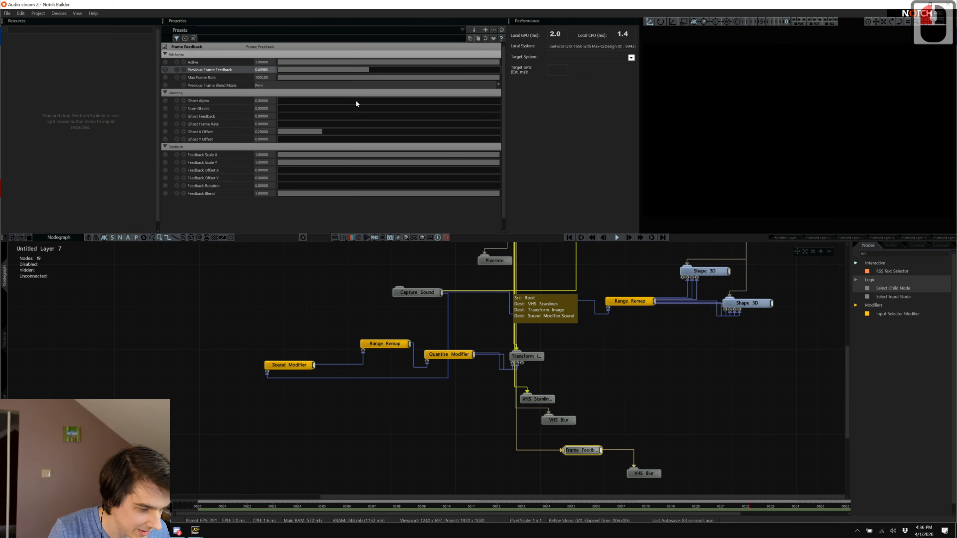
Try different chromatic bias values on the final VHS Blur, ending with red 1 and blue 0.
left_click(642, 474)
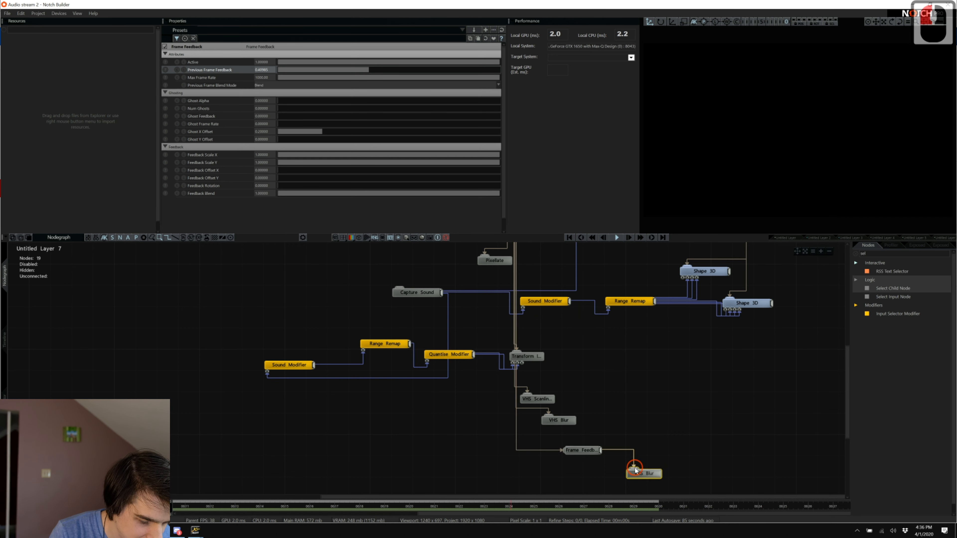
left_click(304, 143)
left_click_drag(304, 144, 510, 167)
left_click_drag(407, 124, 198, 138)
double_click(198, 138)
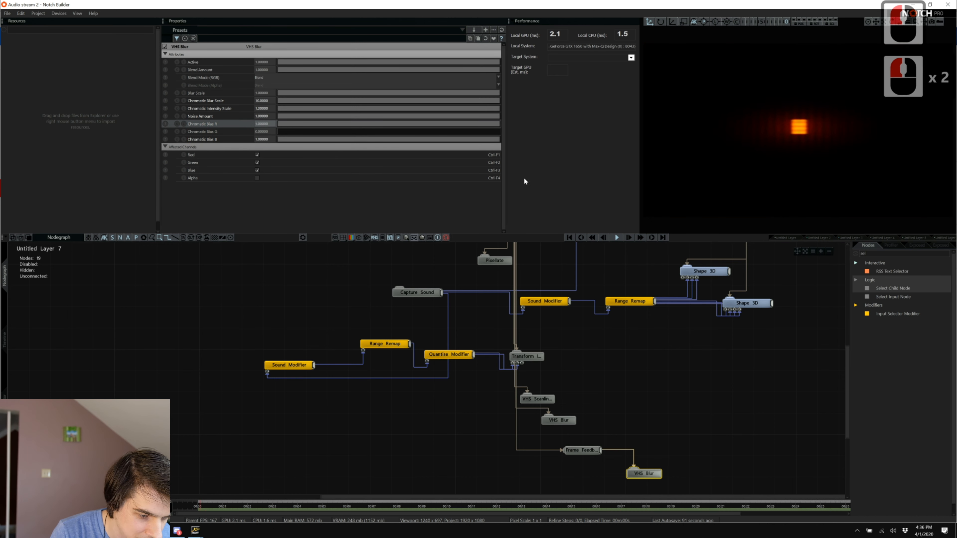
double_click(450, 140)
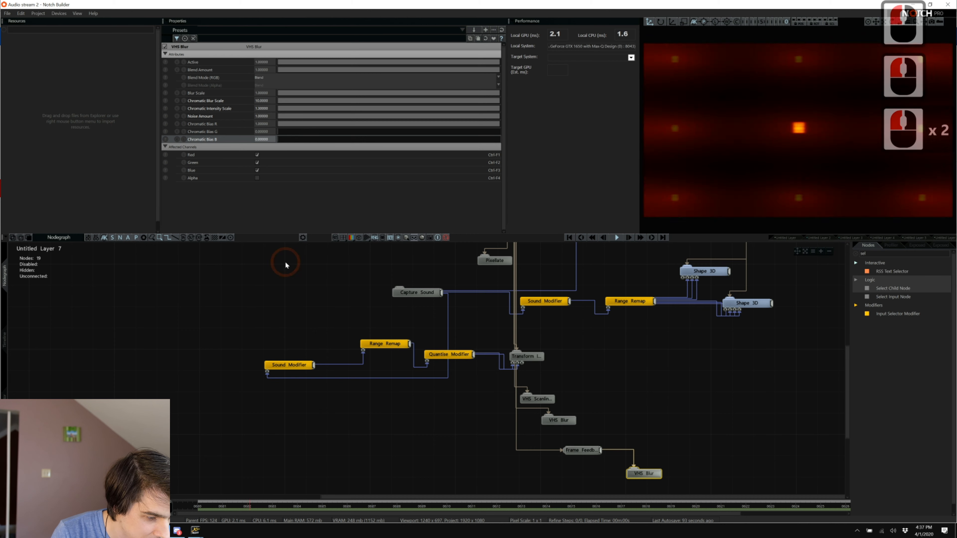
Set Frame Feedback's Previous Frame Blend Mode to Max and feedback to about 0.31.
left_click(582, 450)
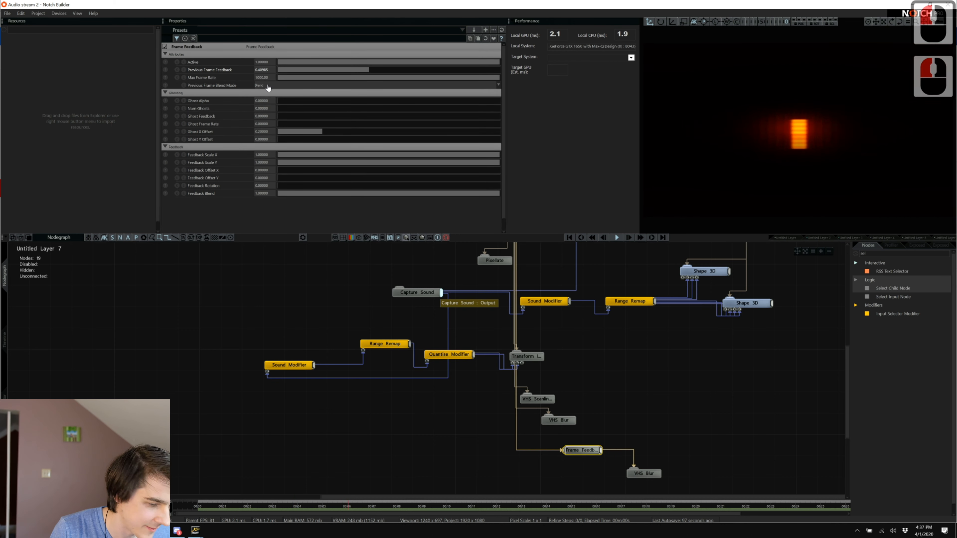
left_click(268, 86)
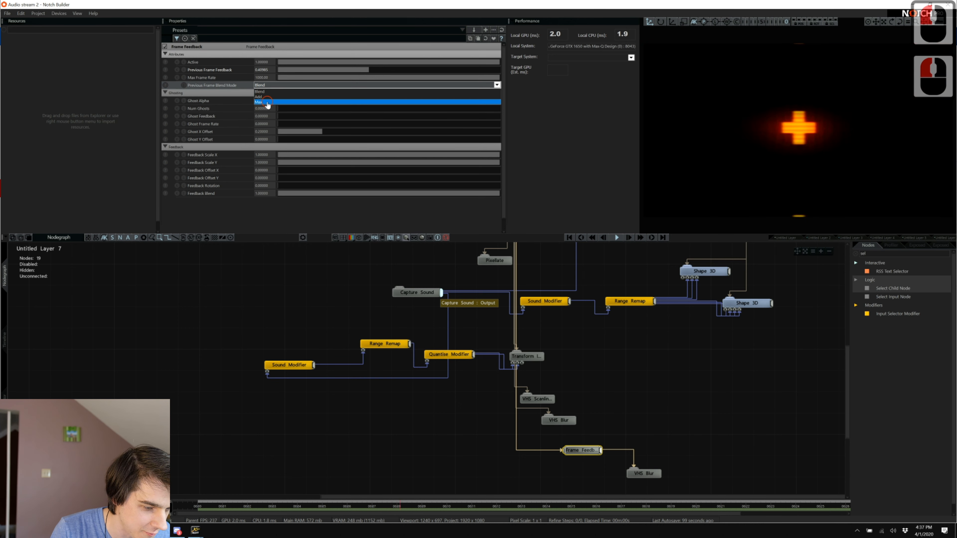
left_click(267, 102)
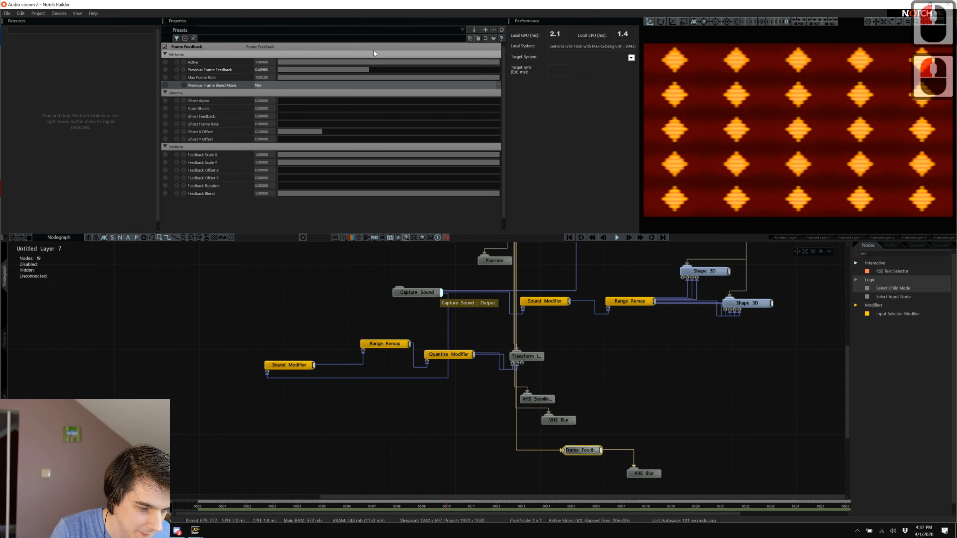
left_click_drag(367, 70, 346, 71)
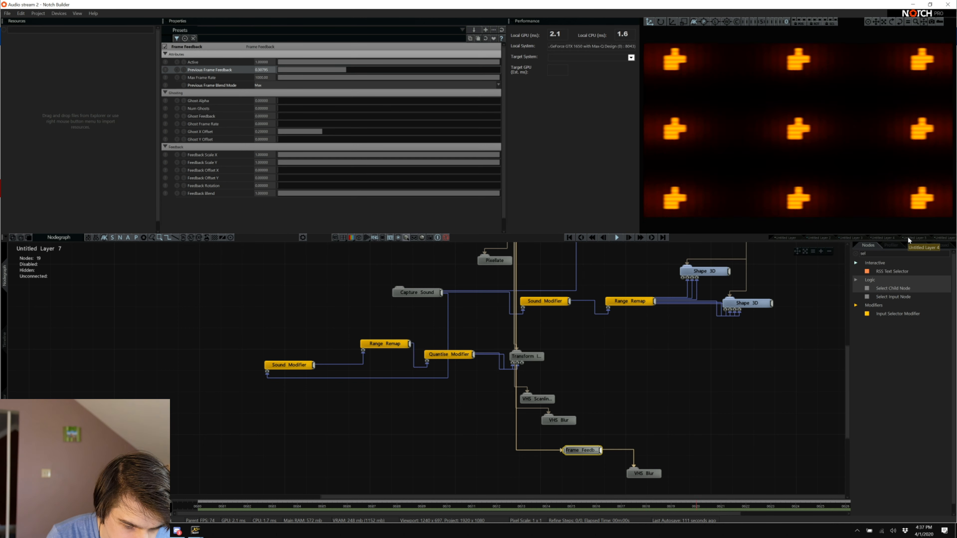
Switch to Untitled Layer 6 and select the old node search text.
scroll(908, 238, "down", 9)
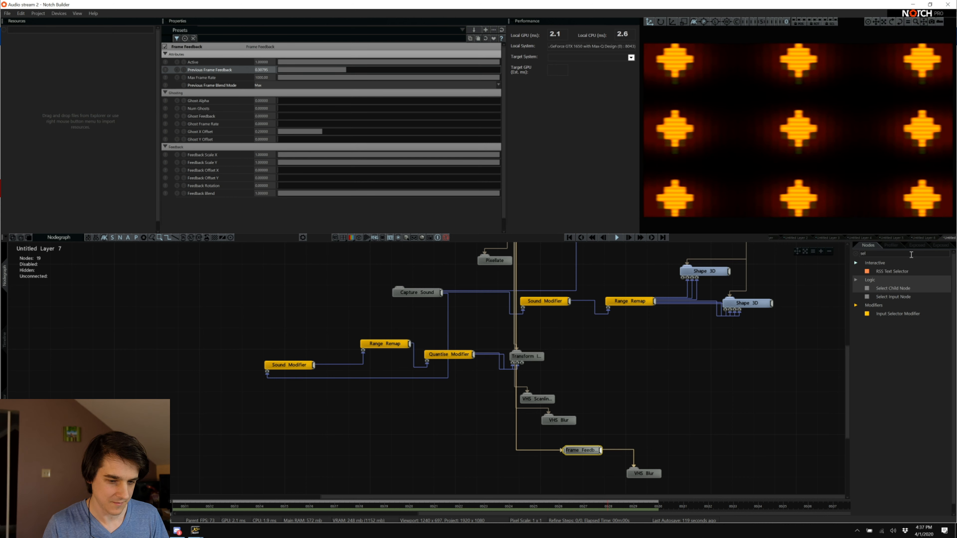
scroll(617, 428, "down", 8)
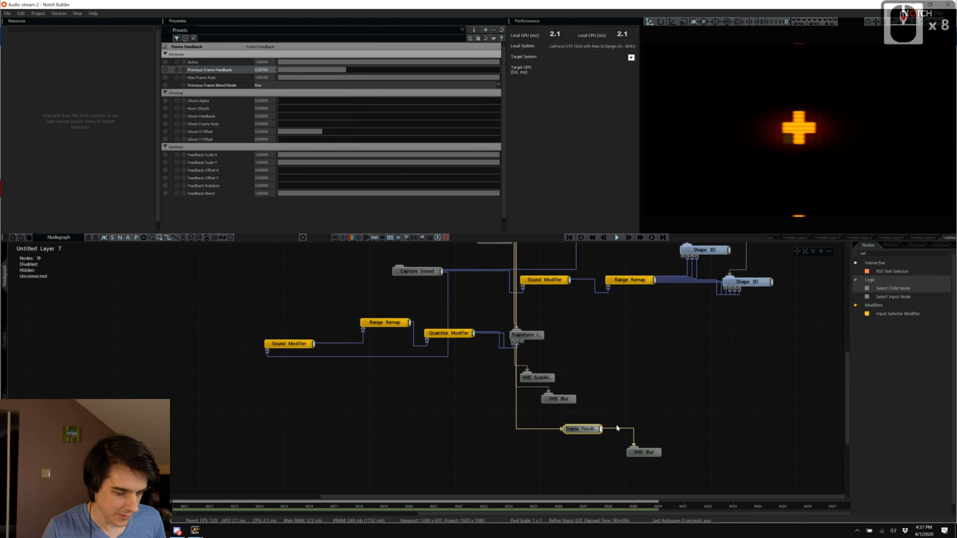
left_click(922, 238)
scroll(730, 364, "down", 4)
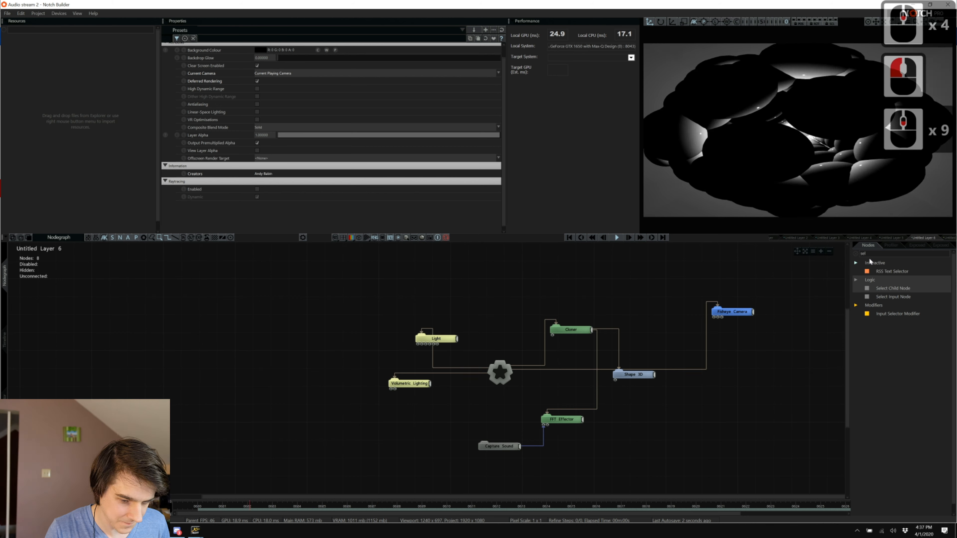
left_click(885, 255)
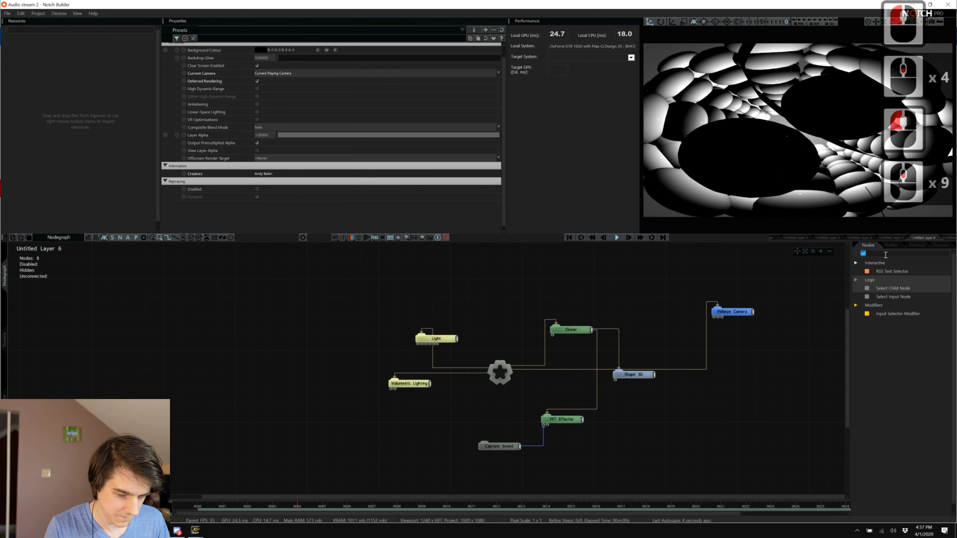
Add a Film Grading node and link it to Layer 6's root.
type("film")
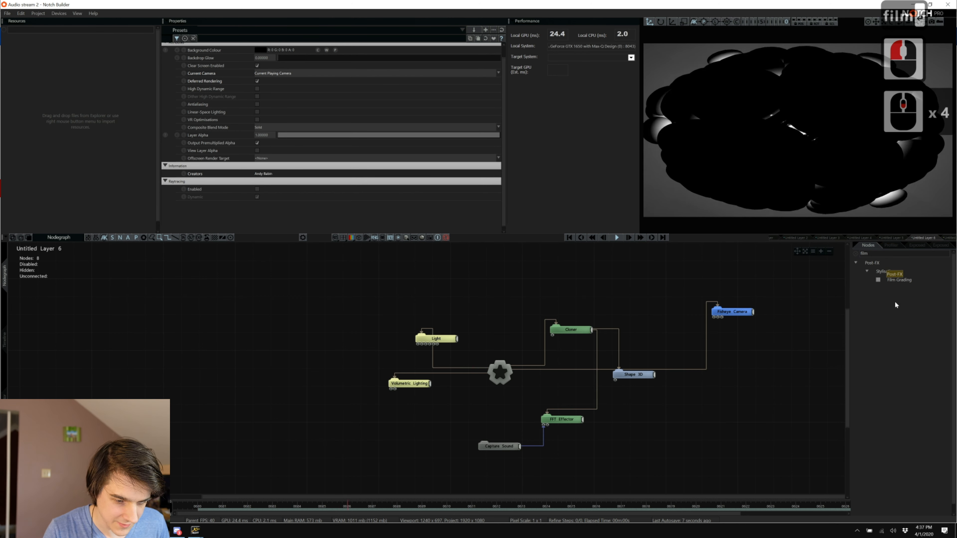
left_click_drag(896, 281, 424, 467)
key("ctrl+r")
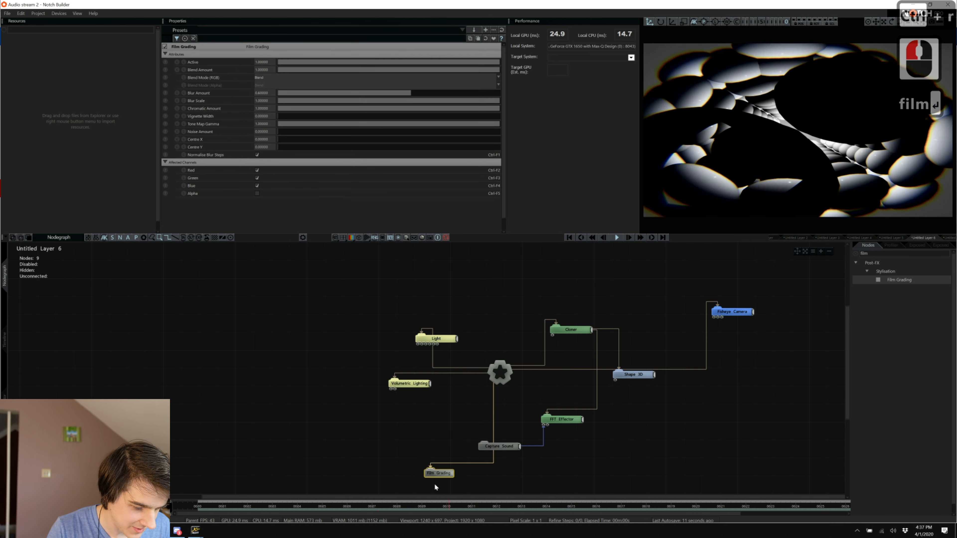
Set Film Grading Noise Amount to 2, Blur Amount to 1 and Vignette Width to about 0.56.
double_click(266, 131)
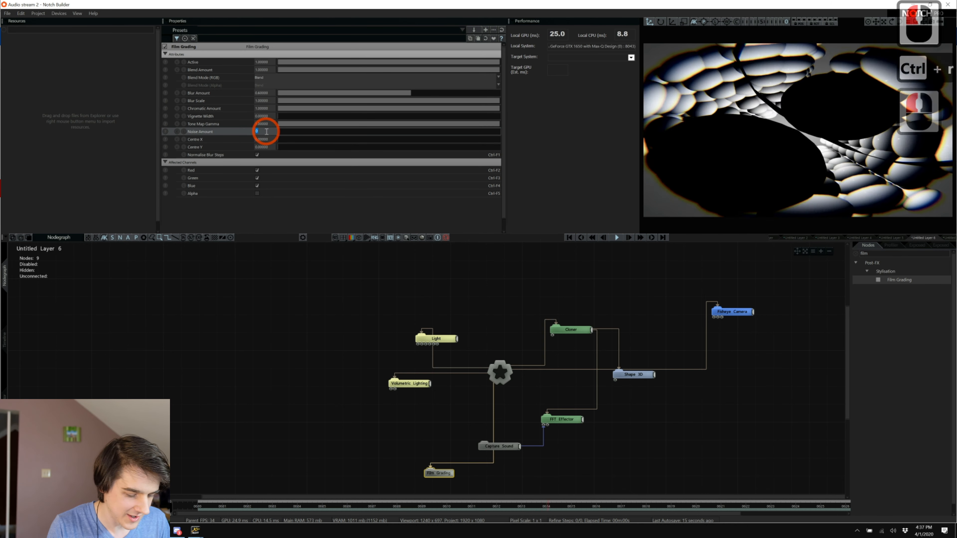
key("Return")
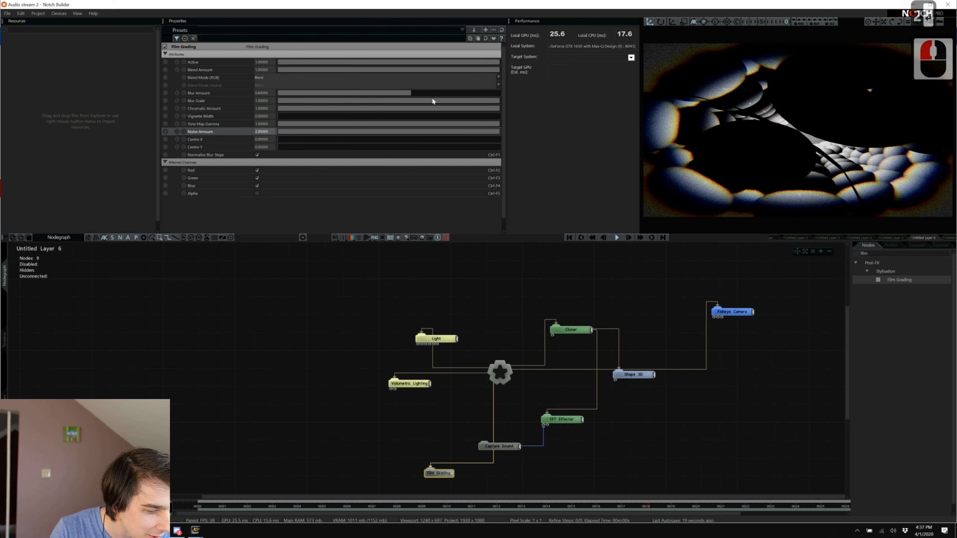
left_click_drag(481, 93, 552, 101)
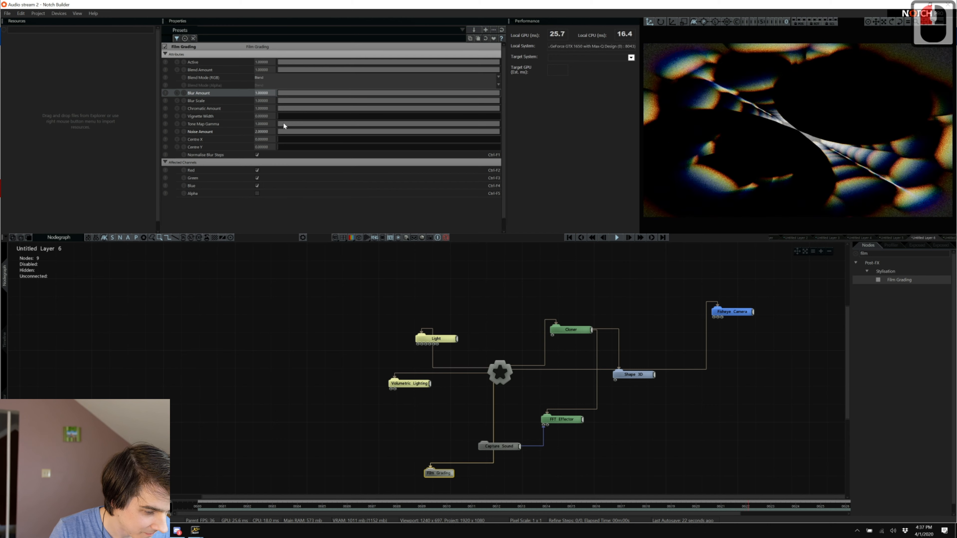
left_click_drag(293, 117, 364, 124)
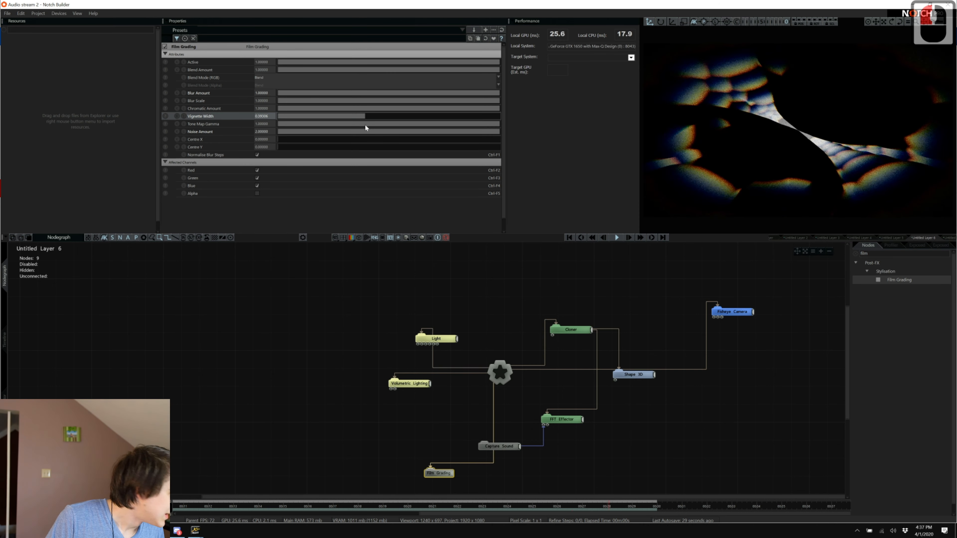
Review Untitled Layers 5 and 4, ending on Layer 3's displaced shape, then switch to Spotify.
left_click(892, 240)
left_click(862, 238)
left_click(859, 238)
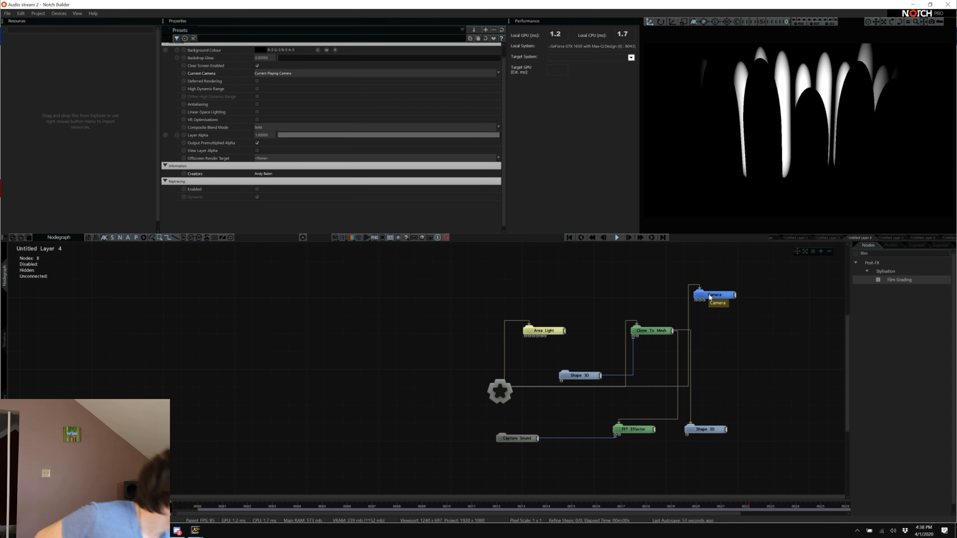
left_click(823, 238)
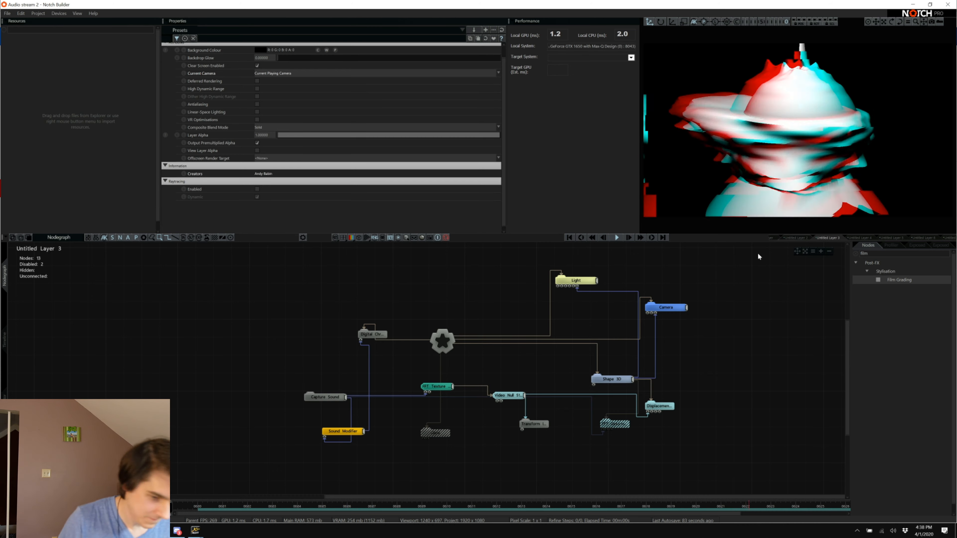
key("alt+Tab")
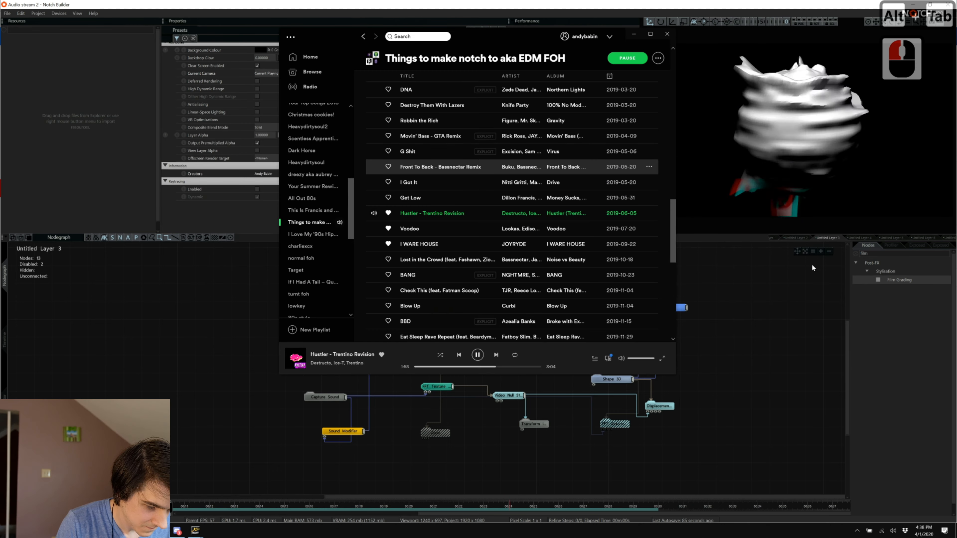
Play Eat Sleep Rave Repeat from the EDM playlist and return to the Notch project.
scroll(469, 230, "down", 3)
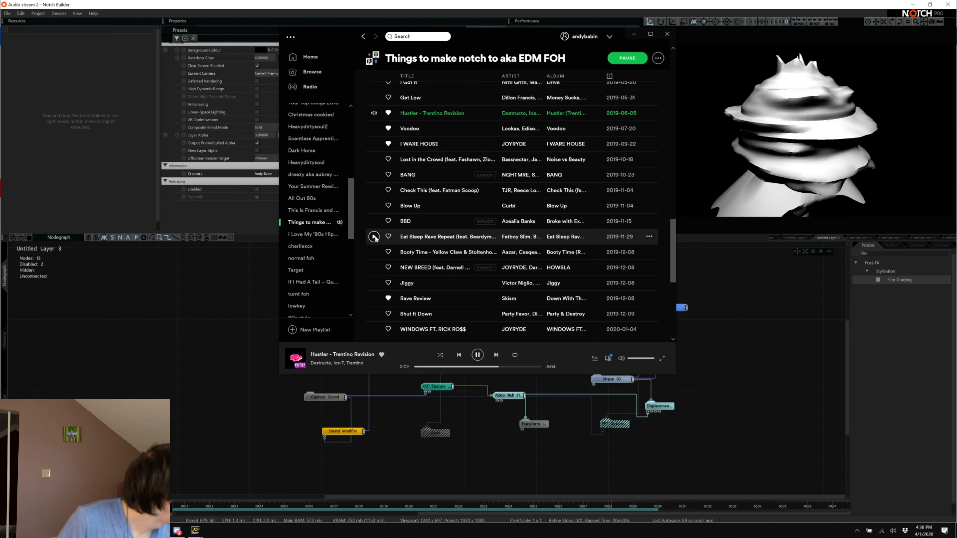
left_click(373, 237)
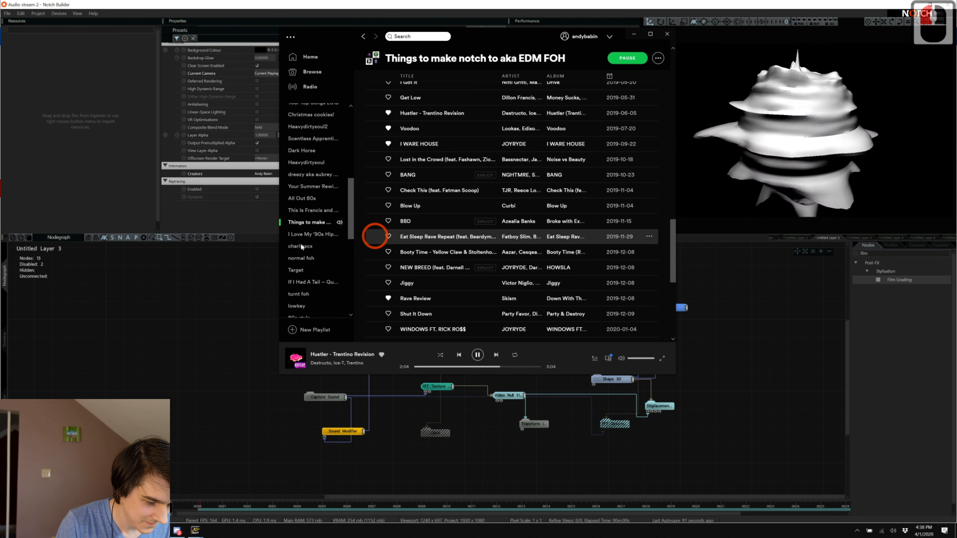
left_click(242, 280)
Check Layers 2 and 6, settling on the first Untitled Layer's seven pink and cyan area lights.
left_click(817, 237)
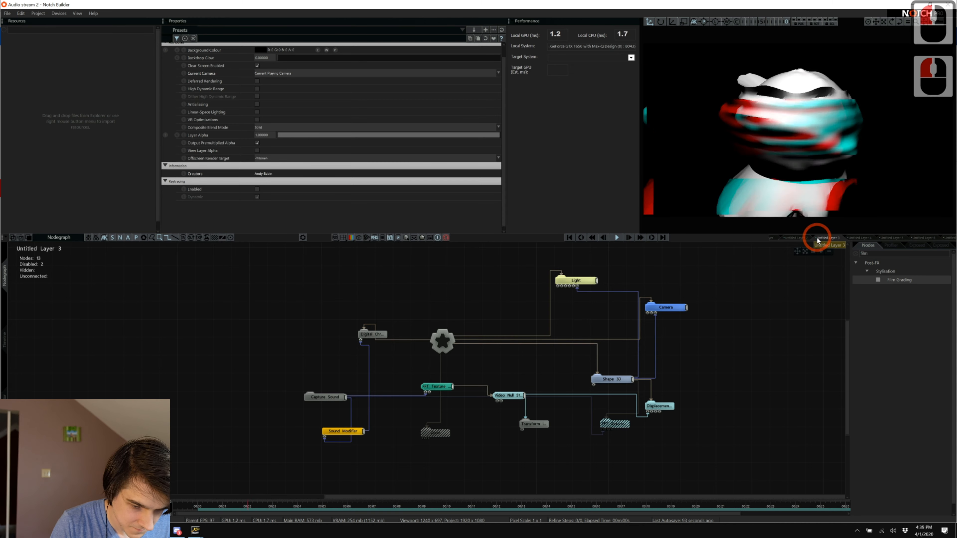
double_click(802, 238)
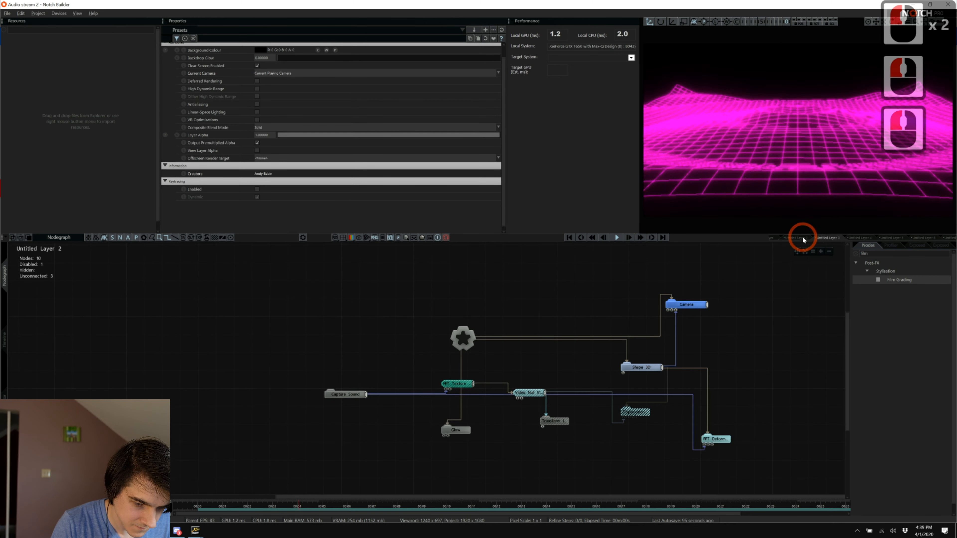
left_click(803, 240)
scroll(798, 238, "down", 5)
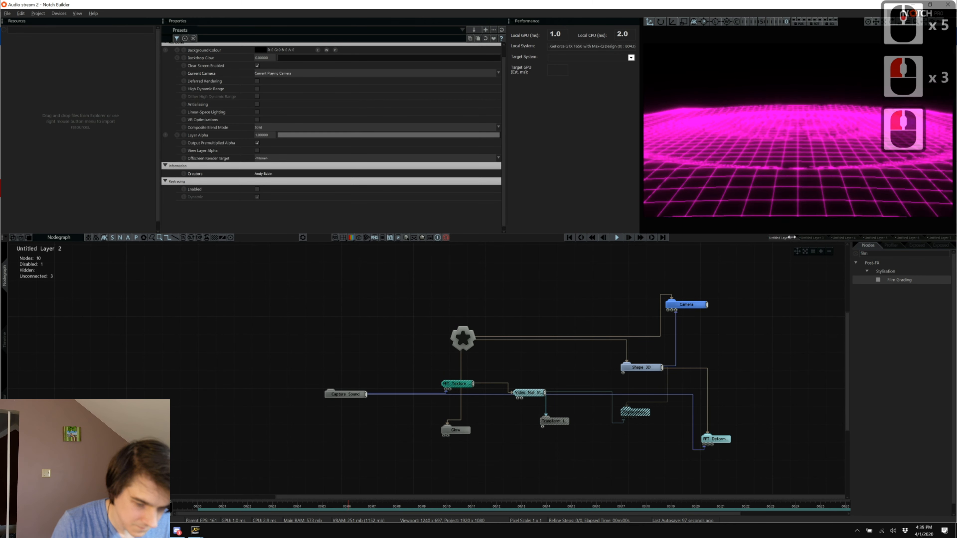
scroll(791, 236, "up", 9)
left_click(776, 237)
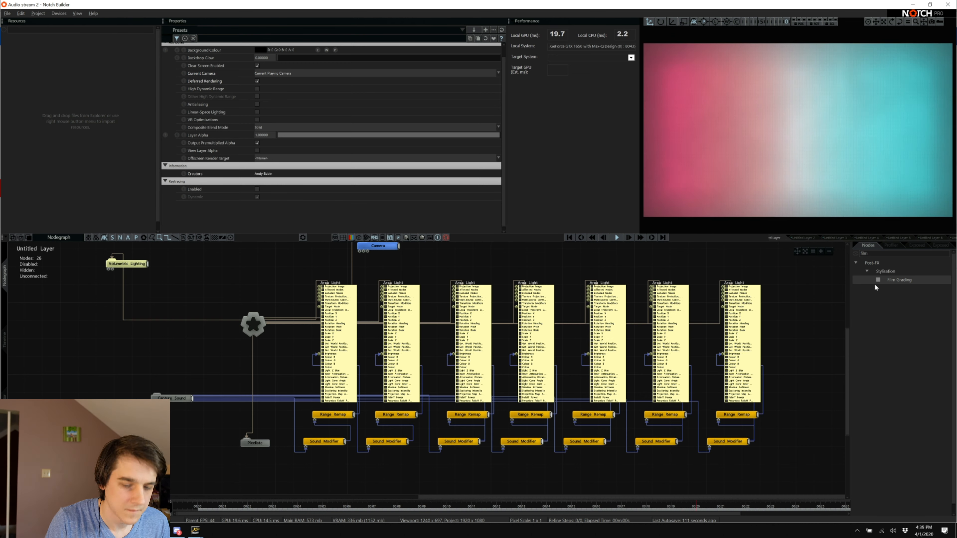
left_click(938, 238)
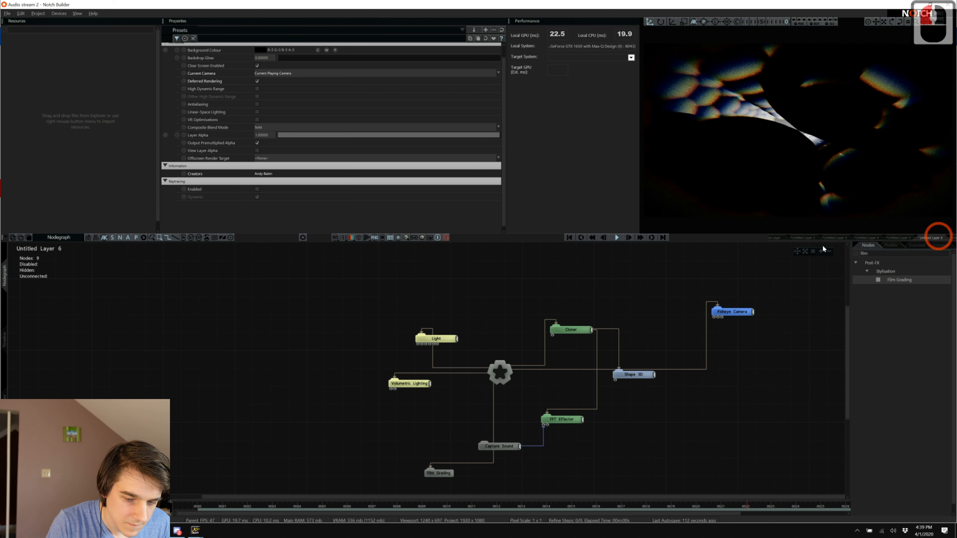
left_click(809, 238)
left_click(775, 237)
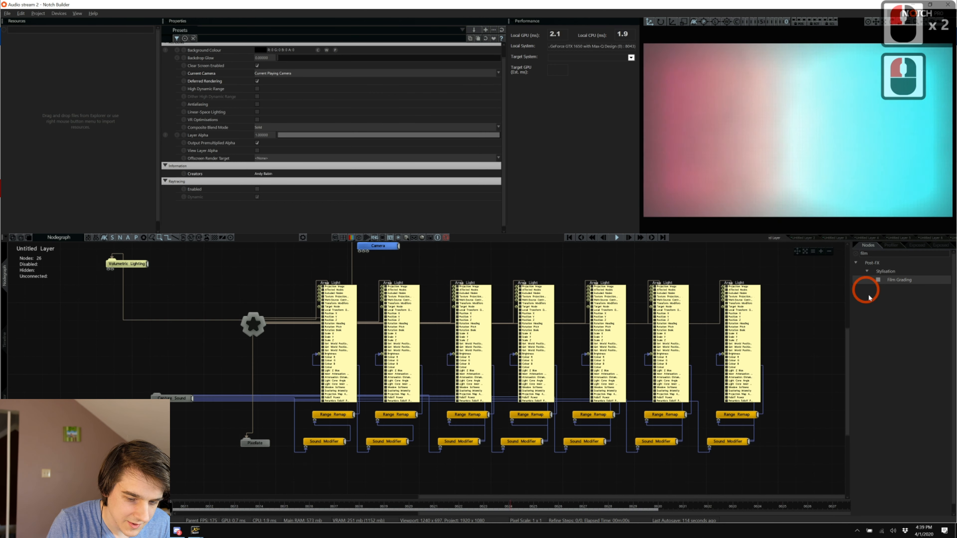
Try a Motion Datamosh node beneath Pixelate, then delete it.
type("motion")
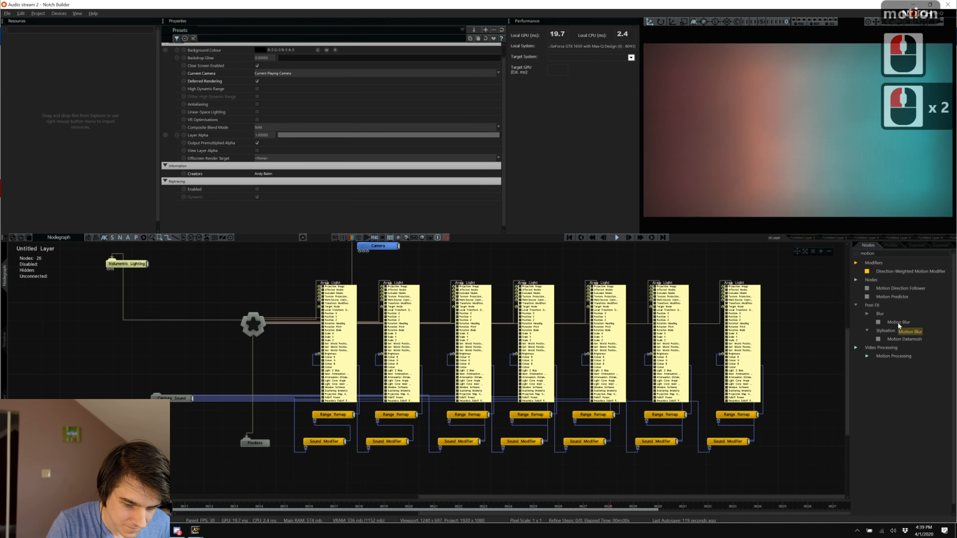
left_click_drag(898, 339, 489, 448)
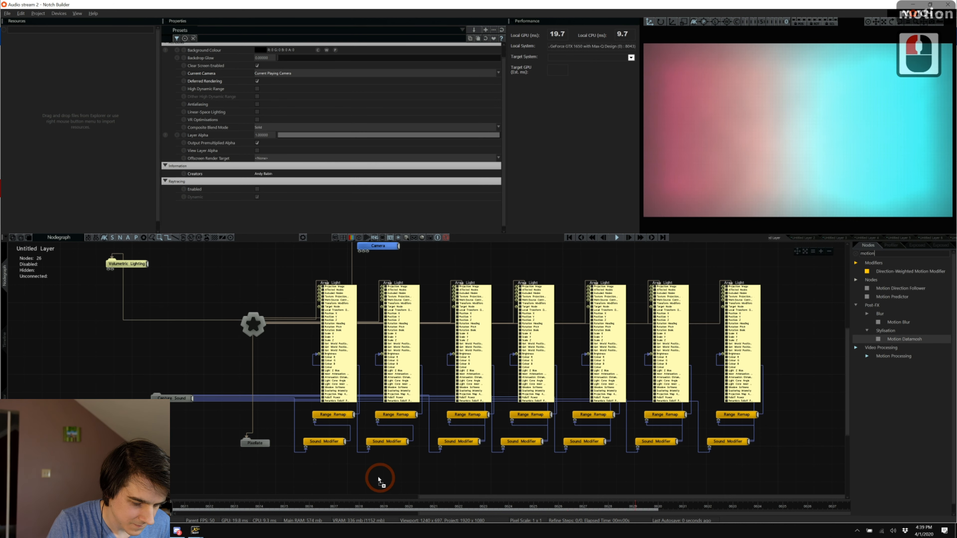
left_click_drag(378, 480, 283, 474)
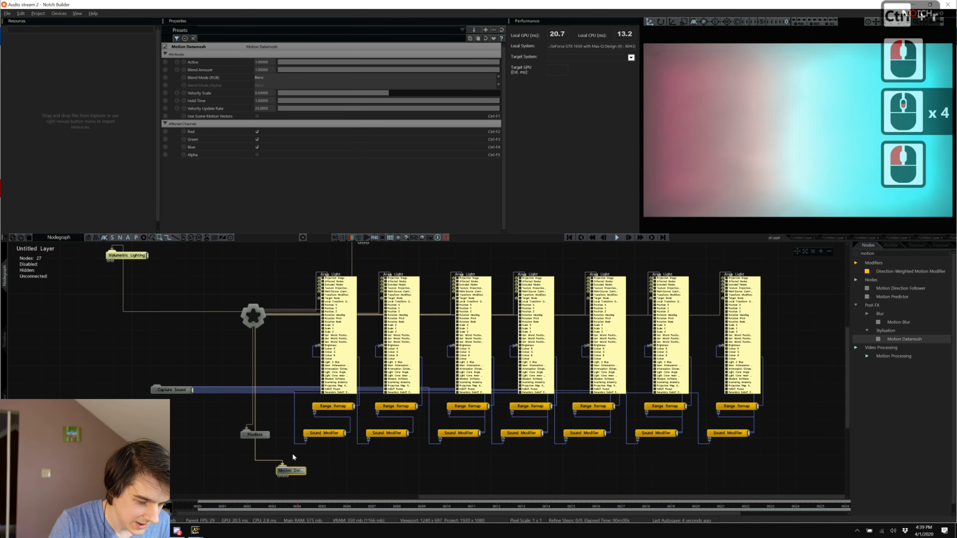
left_click(292, 468)
key("Delete")
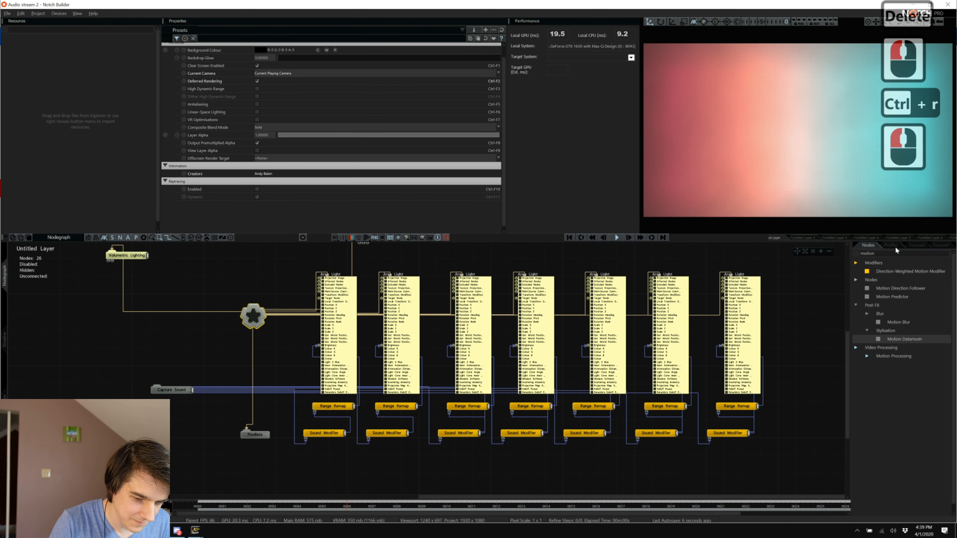
Add Pixel Sorting Glitches beneath Pixelate, then move on to Untitled Layer 2.
type("pix")
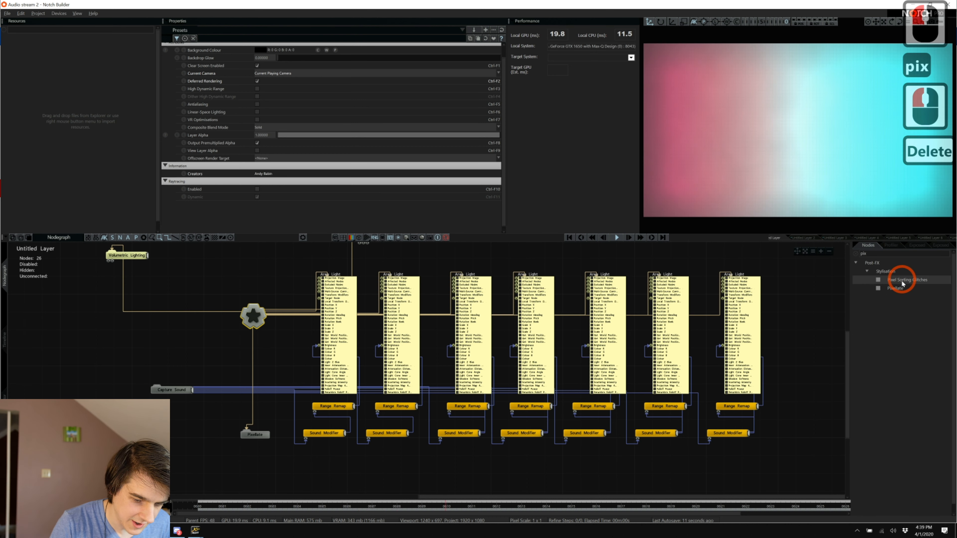
left_click_drag(276, 470, 276, 471)
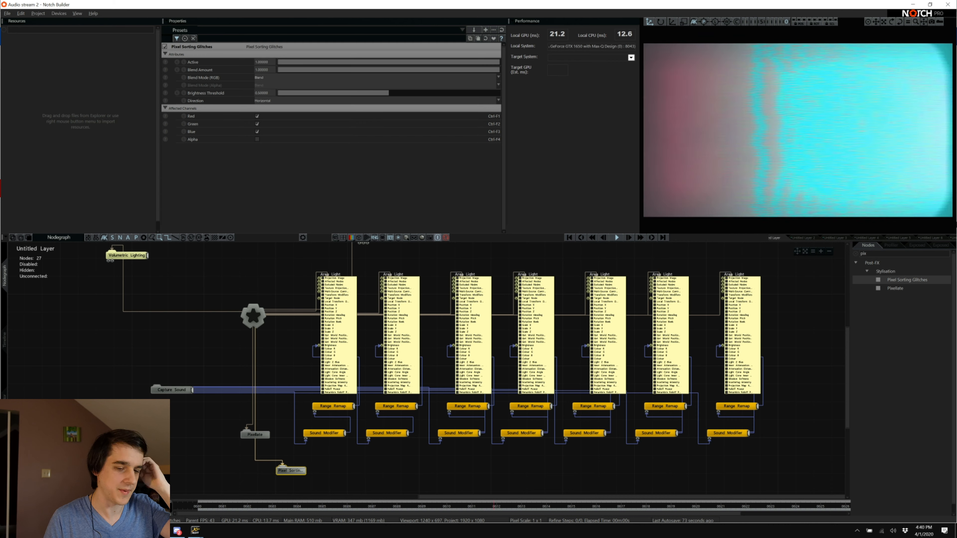
left_click(811, 240)
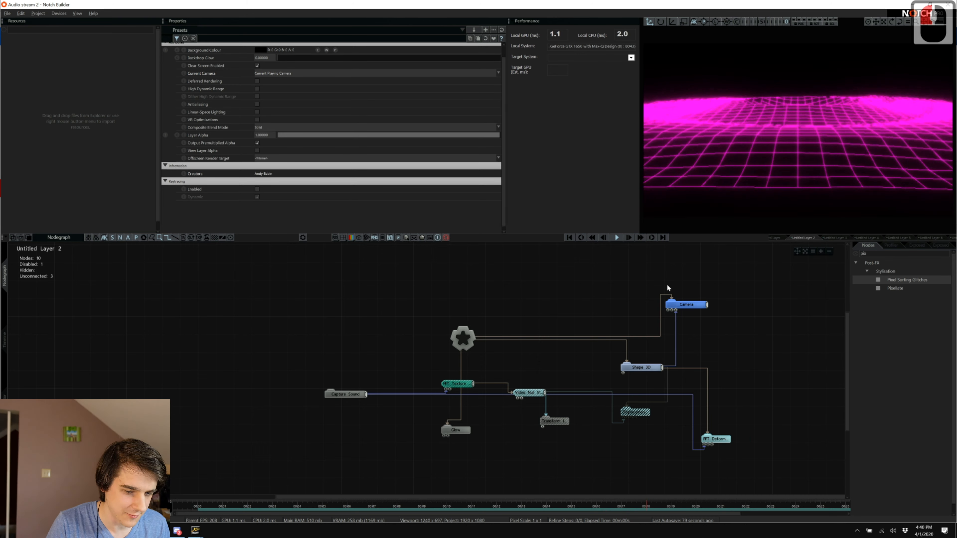
Copy the VHS and Frame Feedback effect nodes from Untitled Layer 7.
middle_click_drag(630, 336, 630, 347)
middle_click_drag(630, 347, 630, 336, "ctrl")
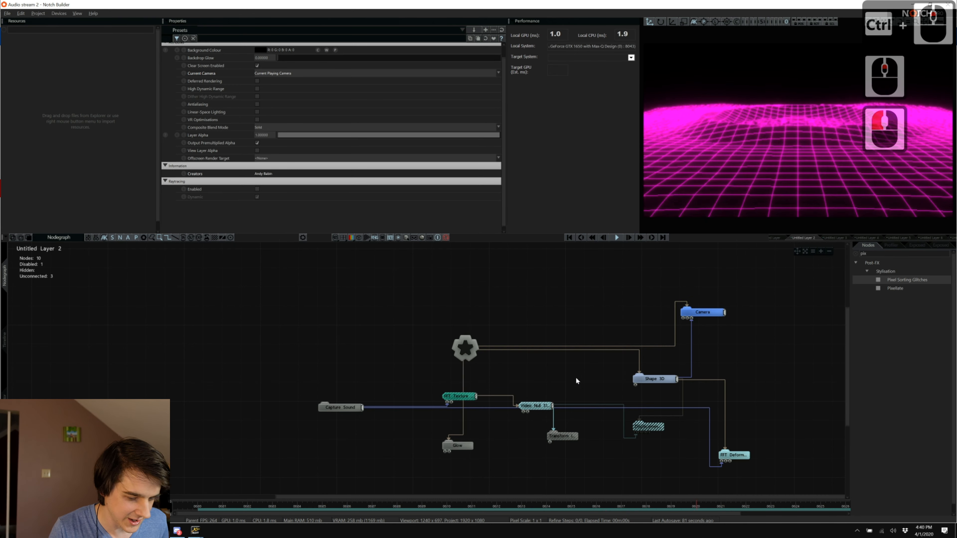
left_click(732, 455)
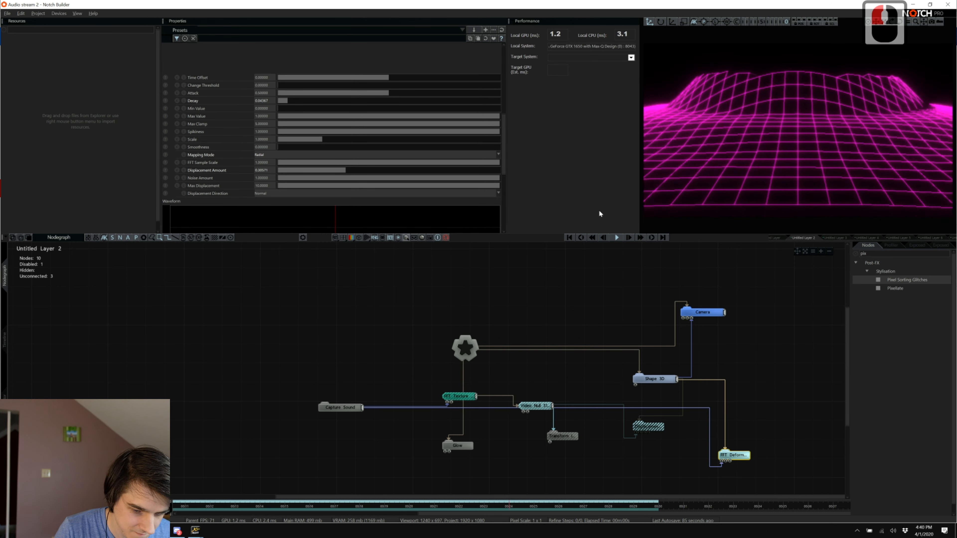
left_click(921, 238)
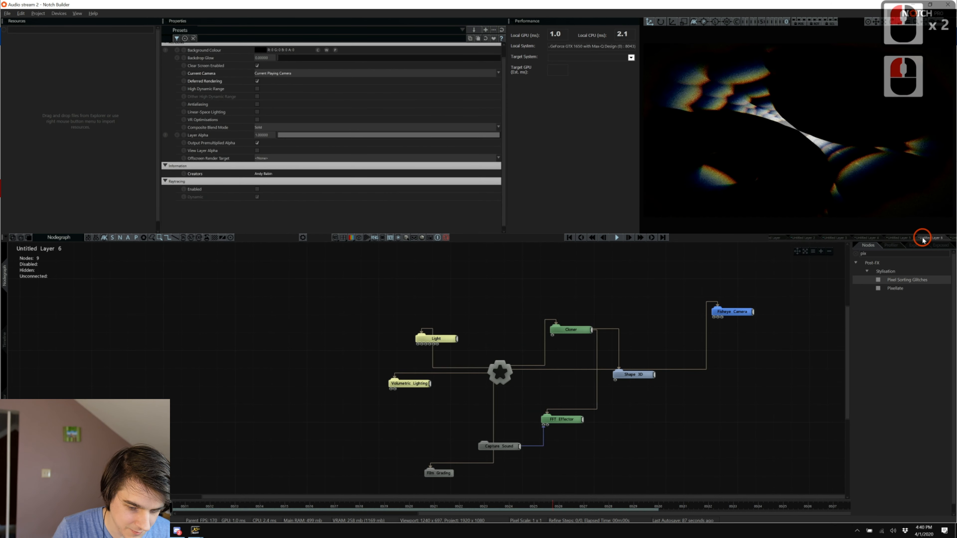
left_click(949, 237)
left_click(683, 345)
left_click_drag(687, 467, 516, 378)
key("ctrl+c")
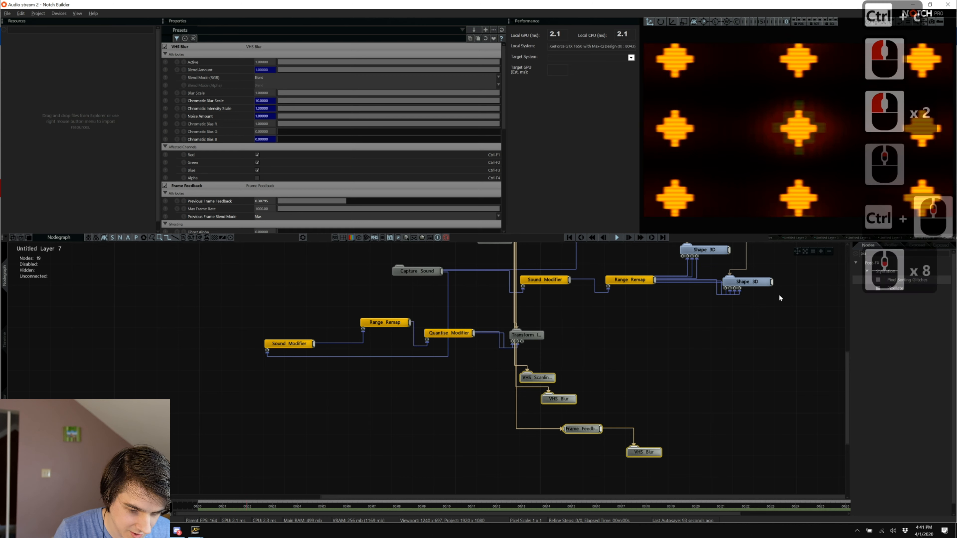
Paste the four effect nodes into Layer 2 and link Frame Feedback with its VHS Blur to the root.
left_click(794, 238)
scroll(506, 417, "down", 9)
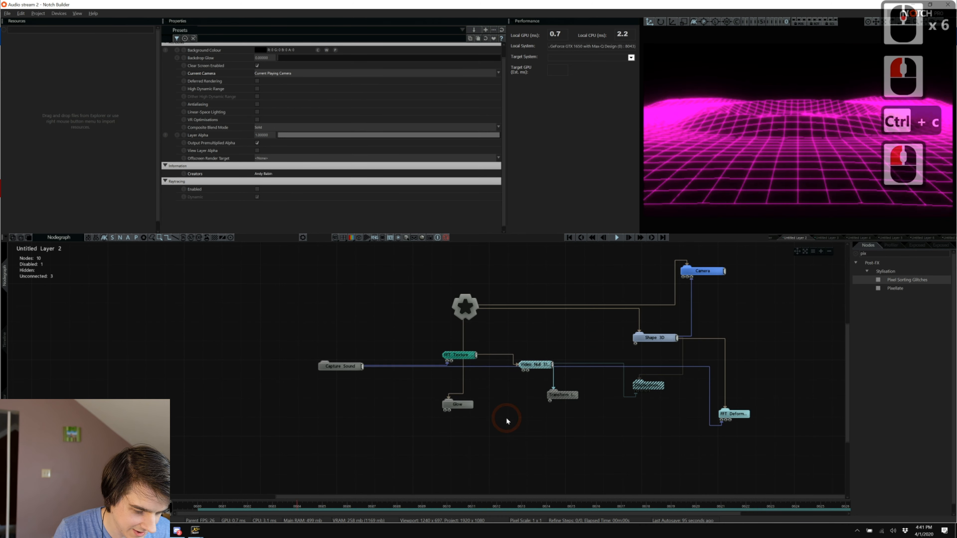
left_click(486, 463)
key("ctrl+v")
left_click(411, 391)
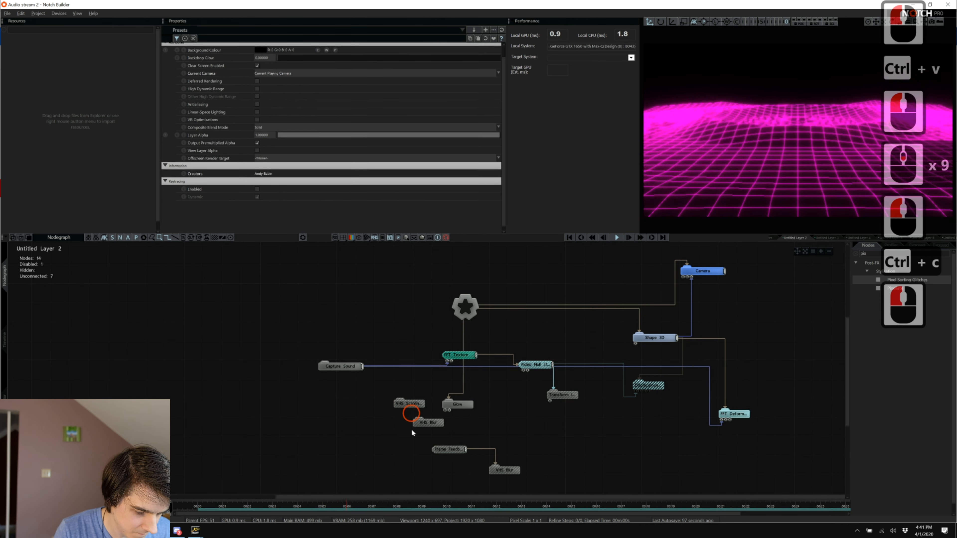
left_click(437, 450)
left_click_drag(443, 460, 405, 423)
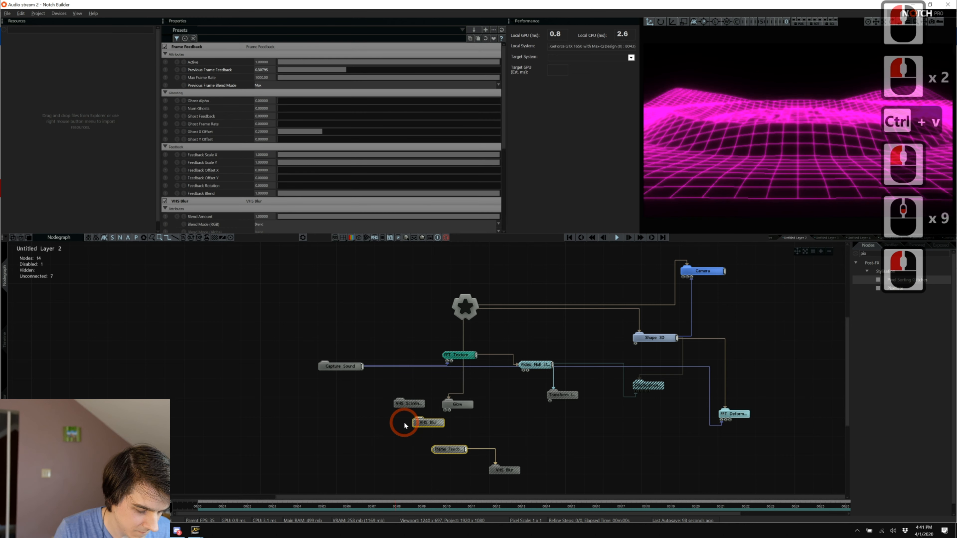
key("ctrl+r")
Delete the VHS Scanlines node and the extra VHS Blur from Layer 2.
left_click(411, 395)
left_click(403, 403)
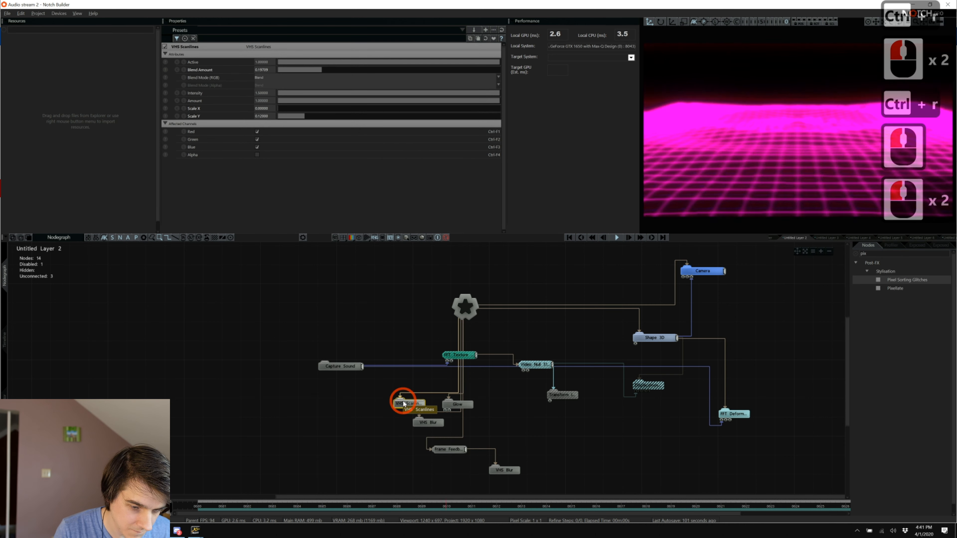
key("ctrl+r")
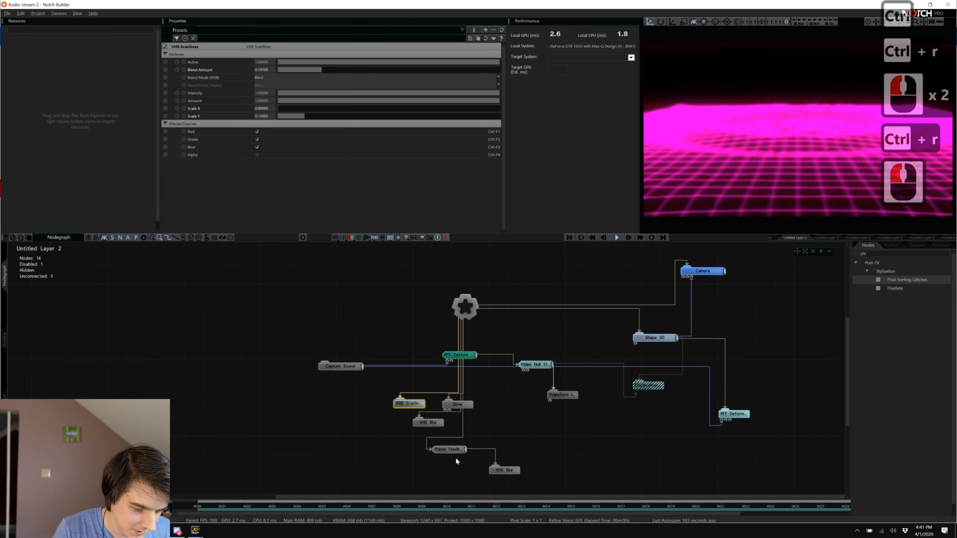
left_click_drag(393, 431, 415, 399)
key("Delete")
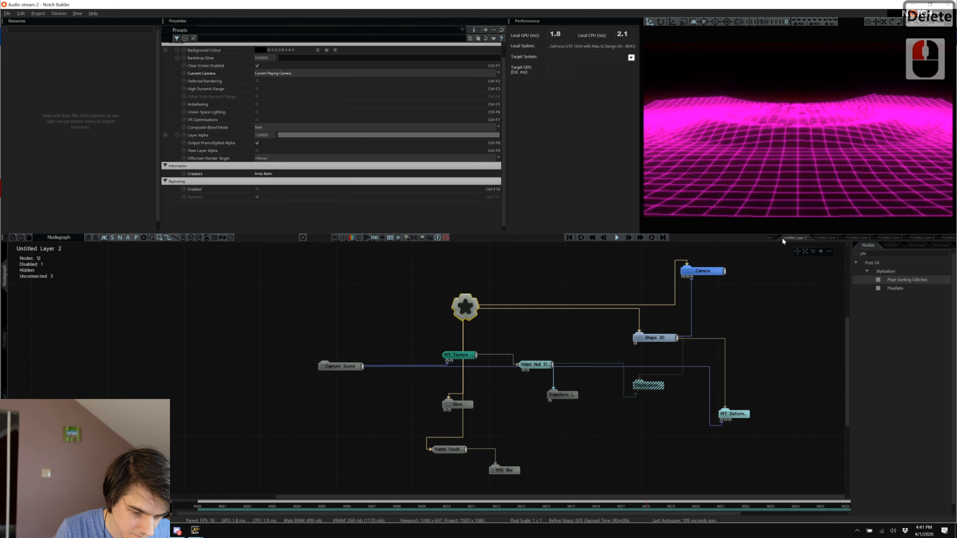
left_click(826, 238)
left_click(794, 241)
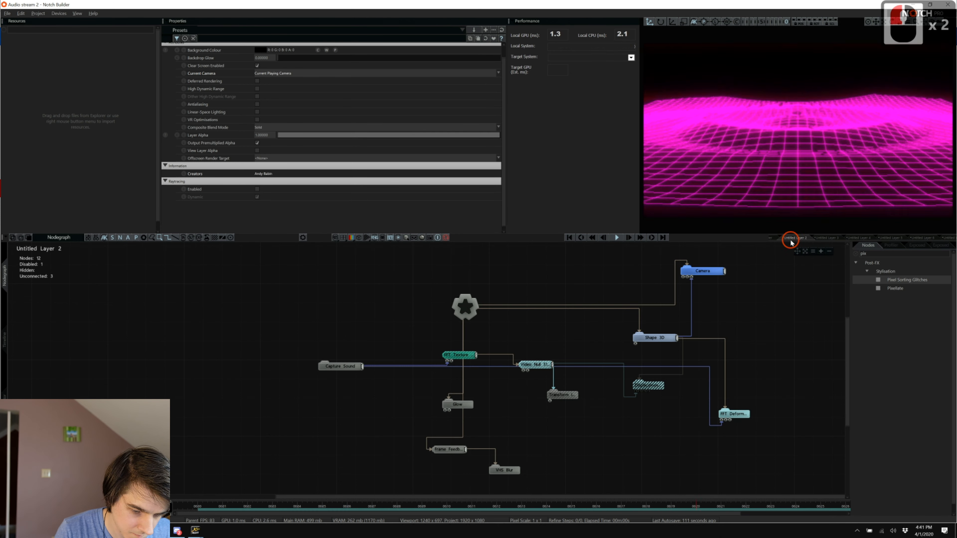
Re-enable the hatched Displacement node in Layer 2 with Ctrl+1, then switch to Spotify.
left_click(650, 385)
key("ctrl+1")
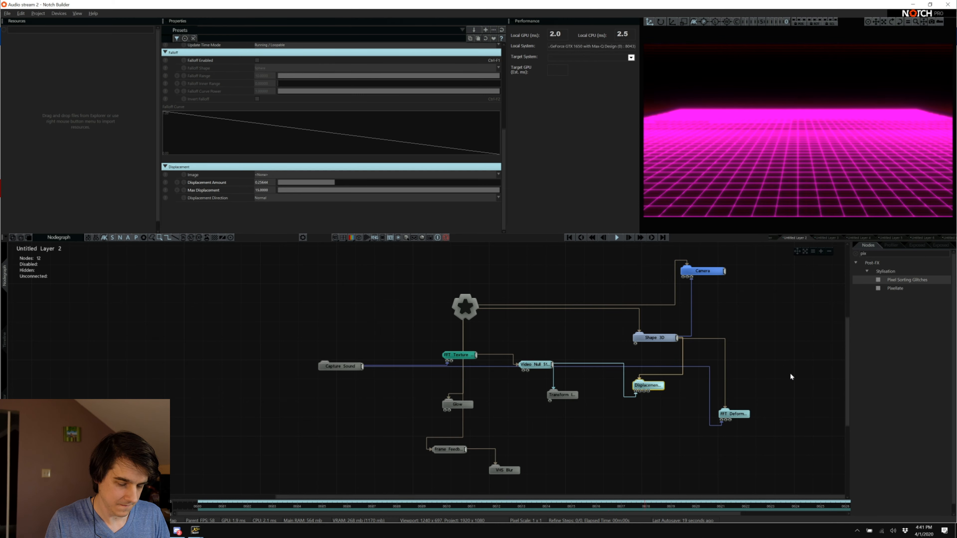
key("alt+Tab")
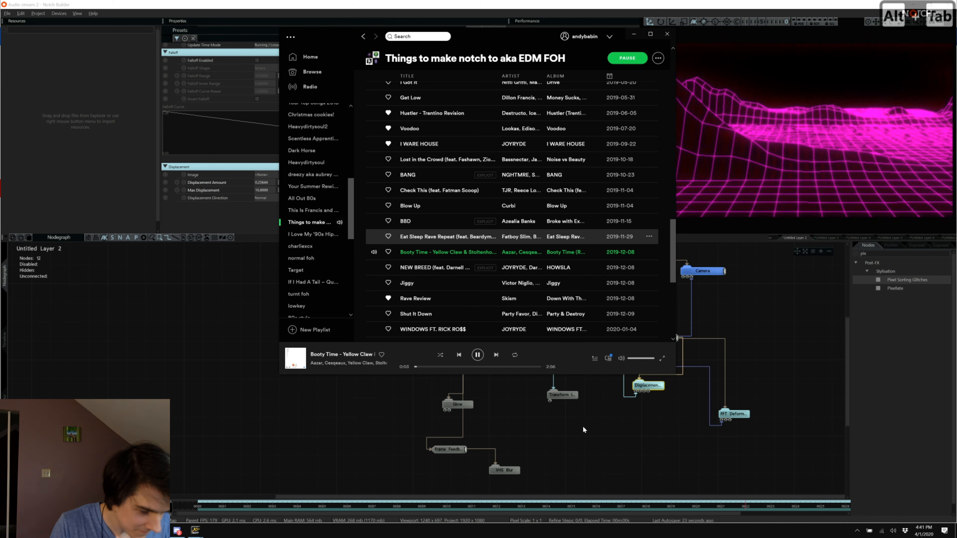
Enlarge Booty Time's cover art in Spotify, then return to the Notch project.
left_click(299, 355)
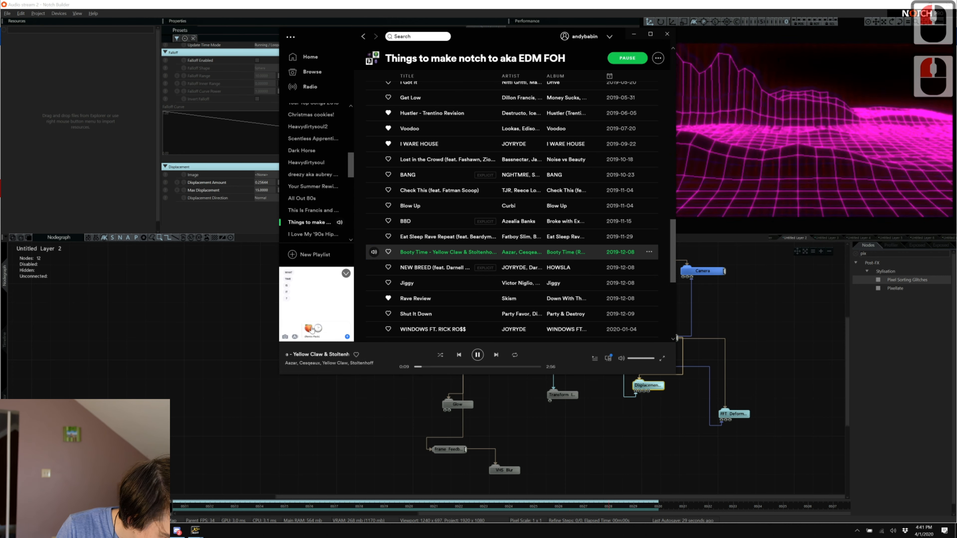
left_click(240, 349)
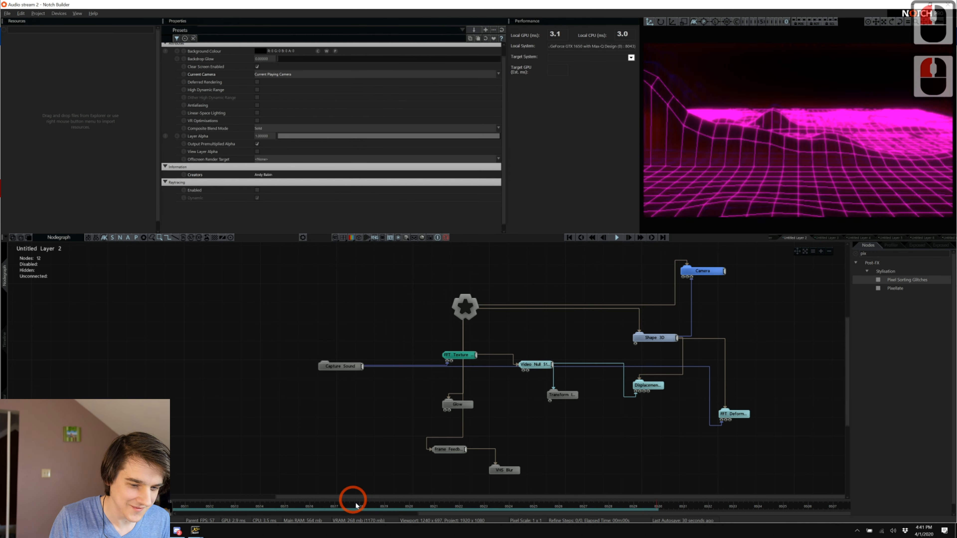